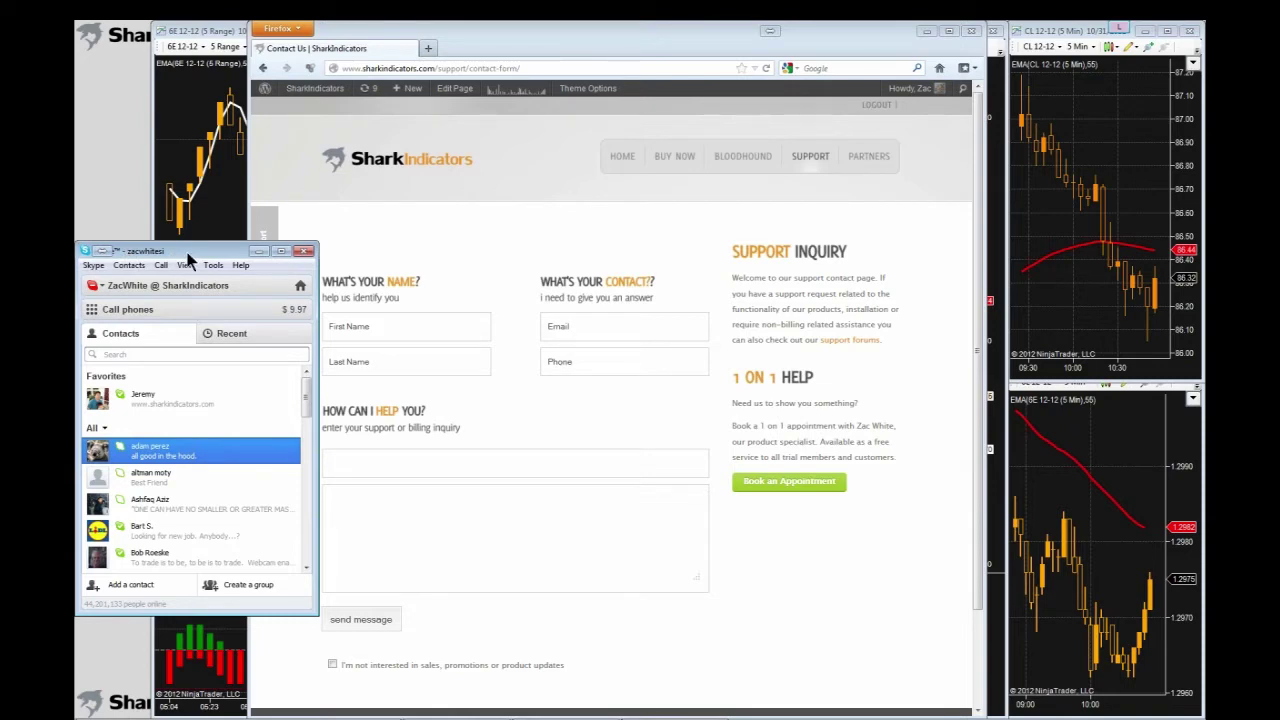
- Close the Skype contacts window and clear the stray text from the contact form fields
key("alt+F4")
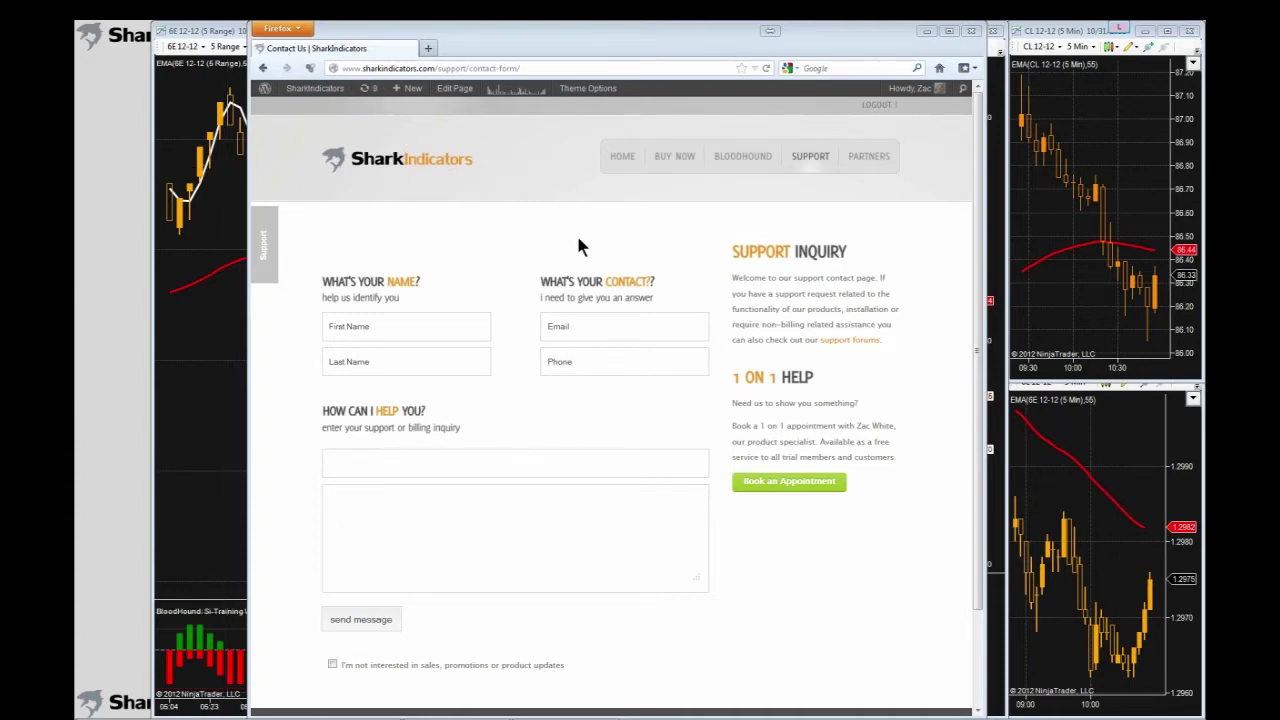
mouse_move(803, 162)
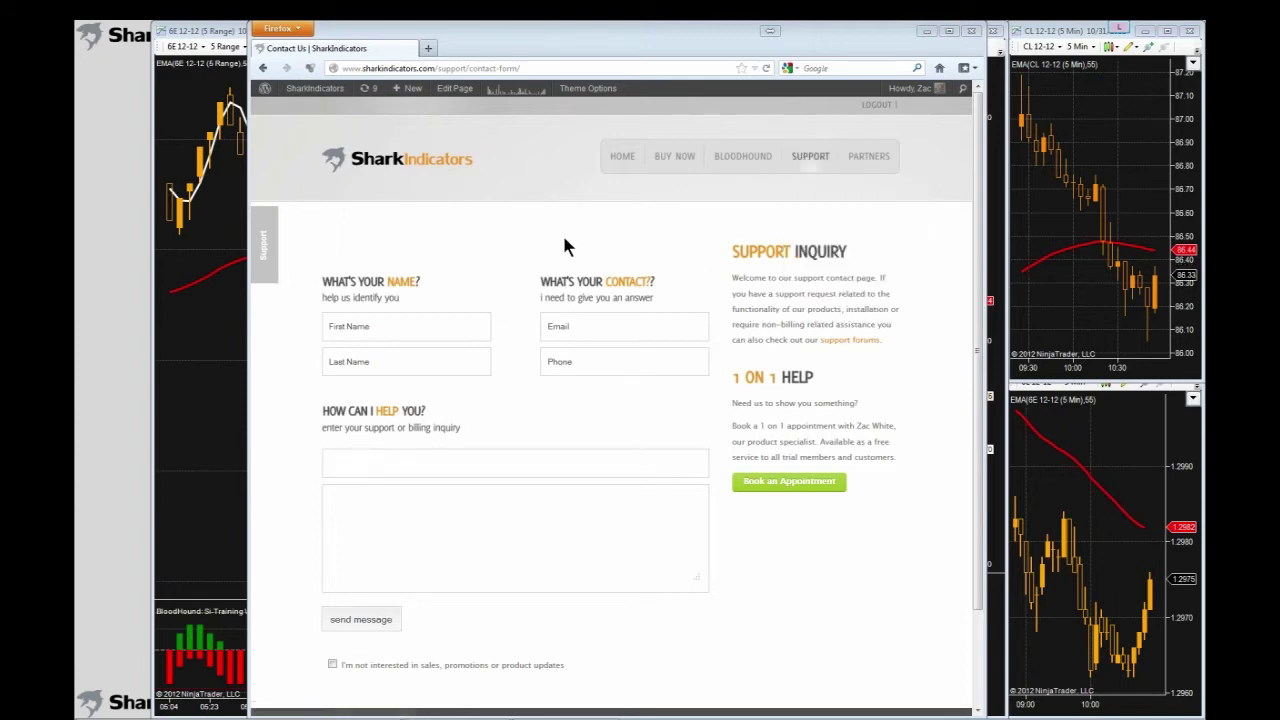
left_click(370, 507)
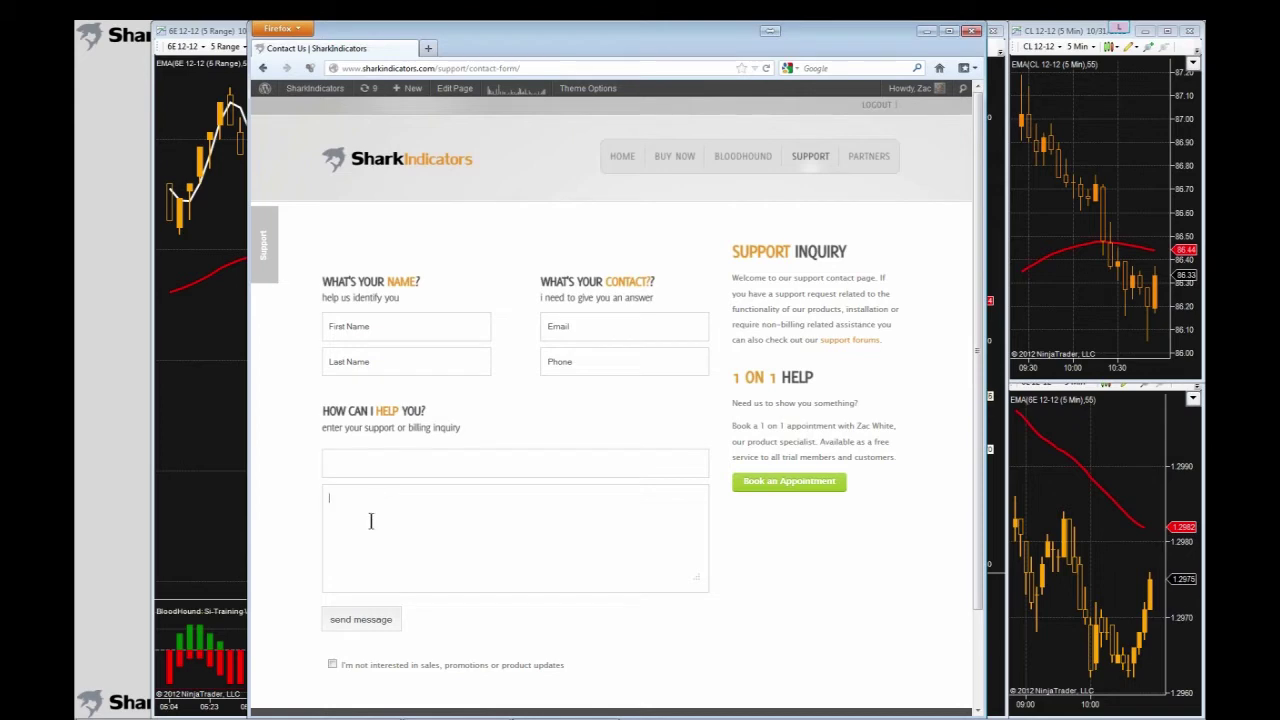
left_click(366, 466)
type("os")
key("BackSpace")
key("BackSpace")
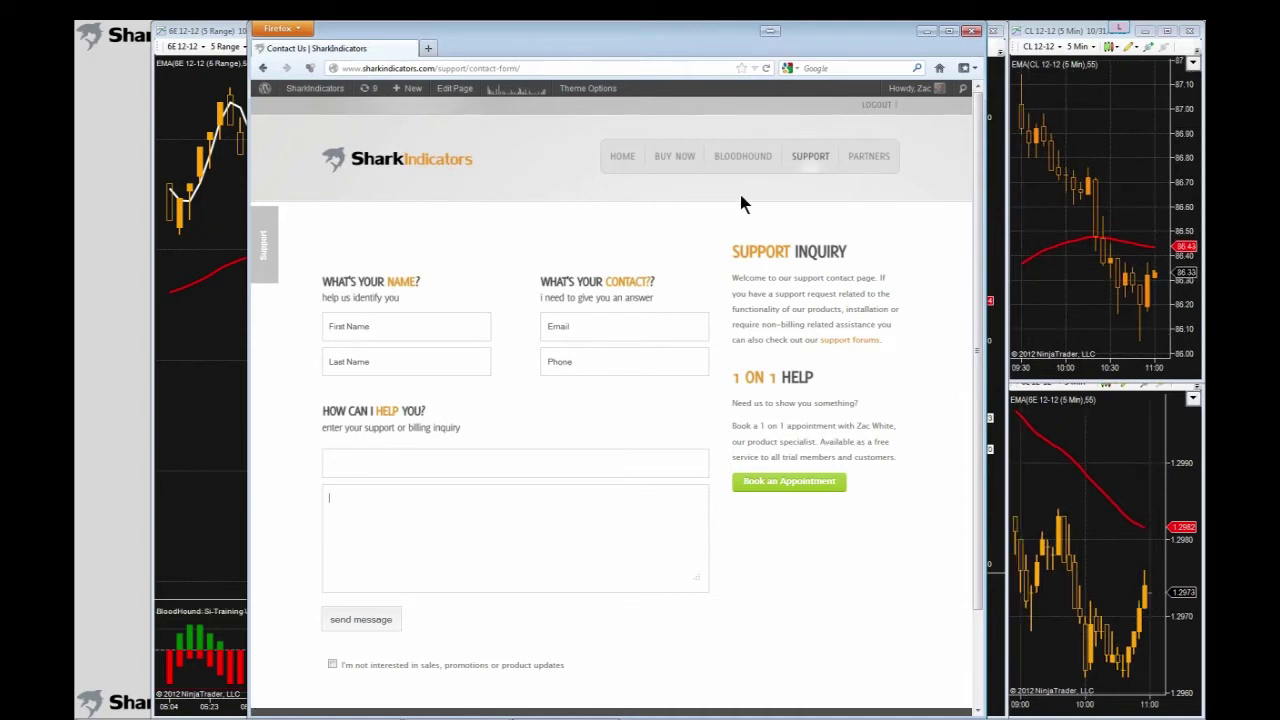
- Expand the BLOODHOUND site menu and its Learn BloodHound submenu
mouse_move(743, 178)
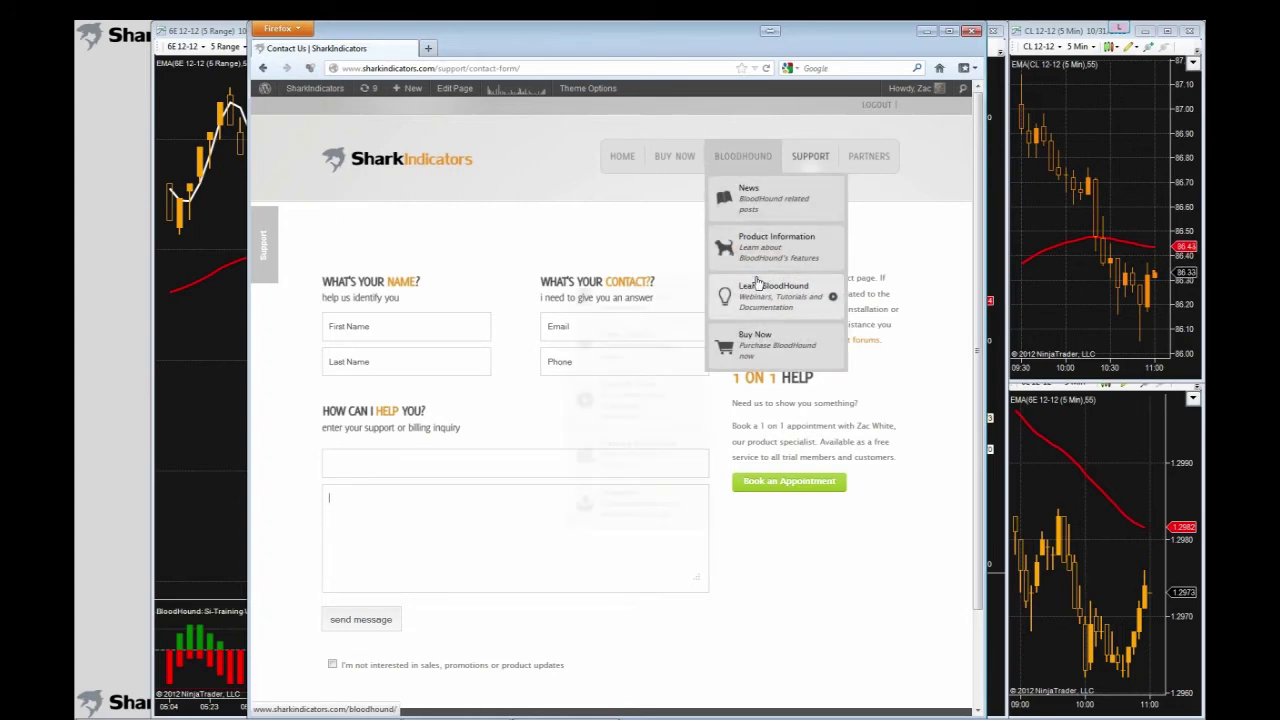
mouse_move(755, 290)
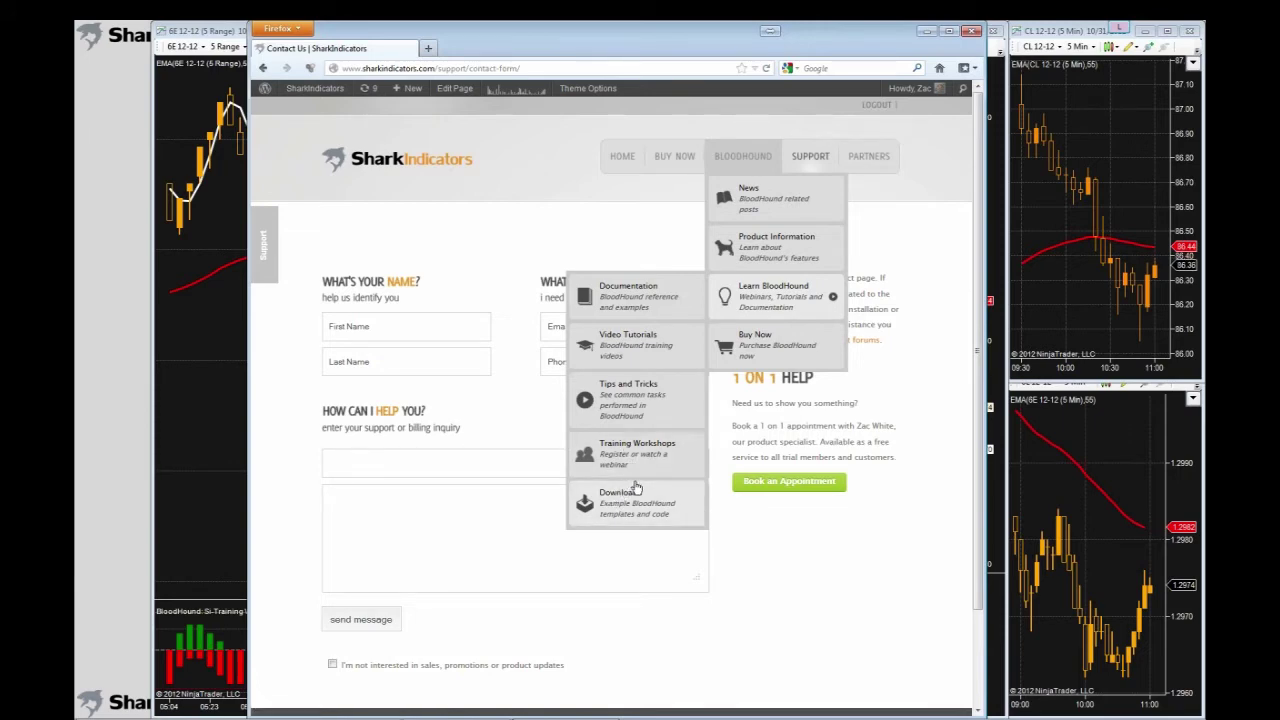
- Go to the BloodHound Tips and Tricks page and scroll through its video posts
left_click(620, 408)
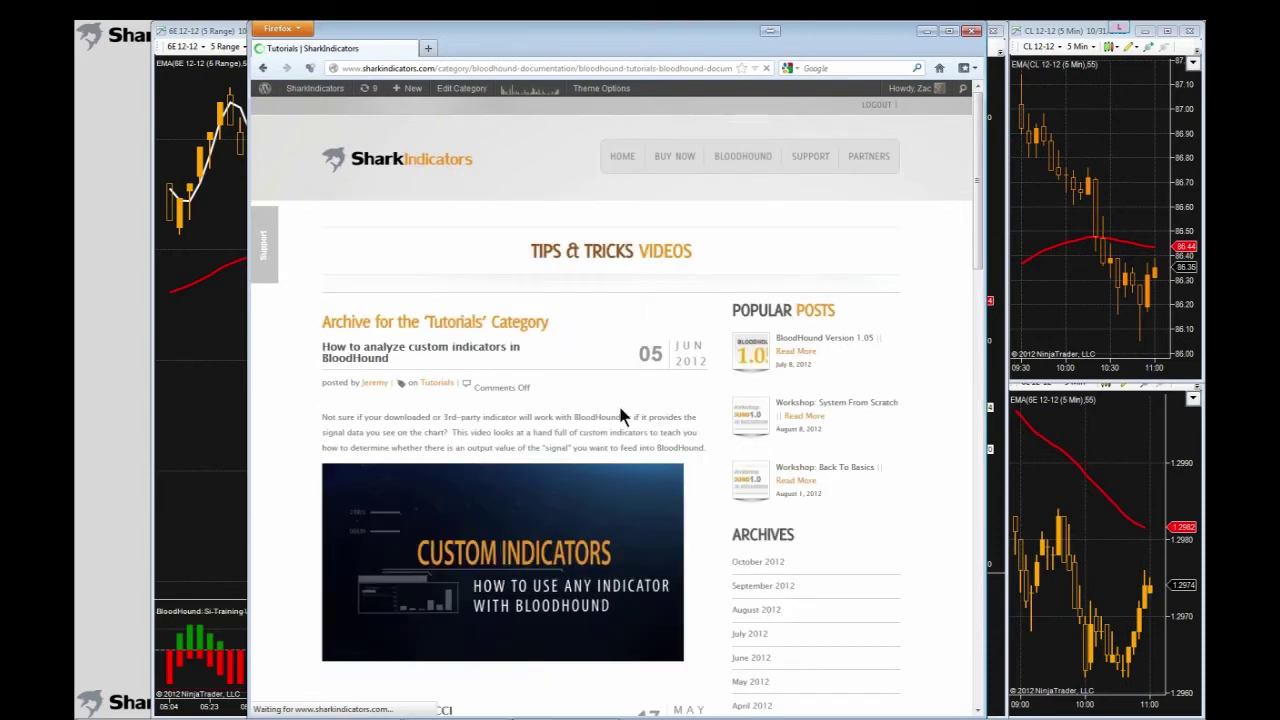
scroll(518, 460, "down", 10)
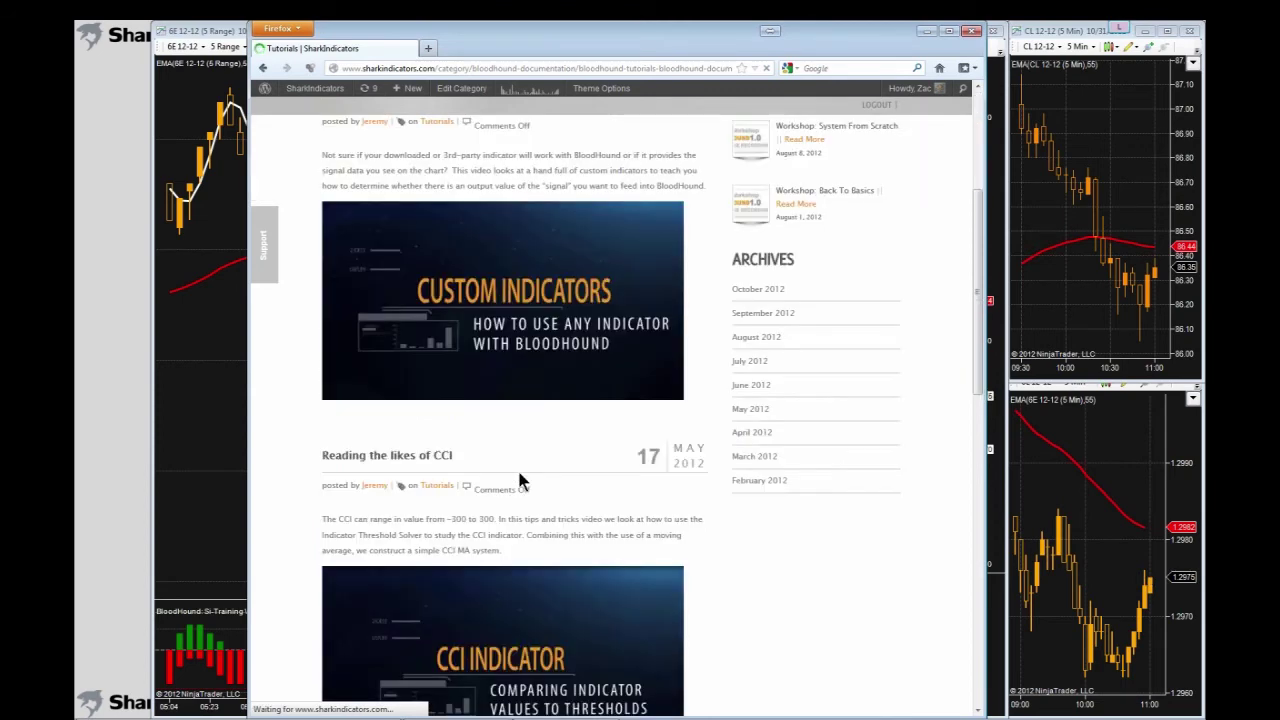
scroll(517, 486, "up", 2)
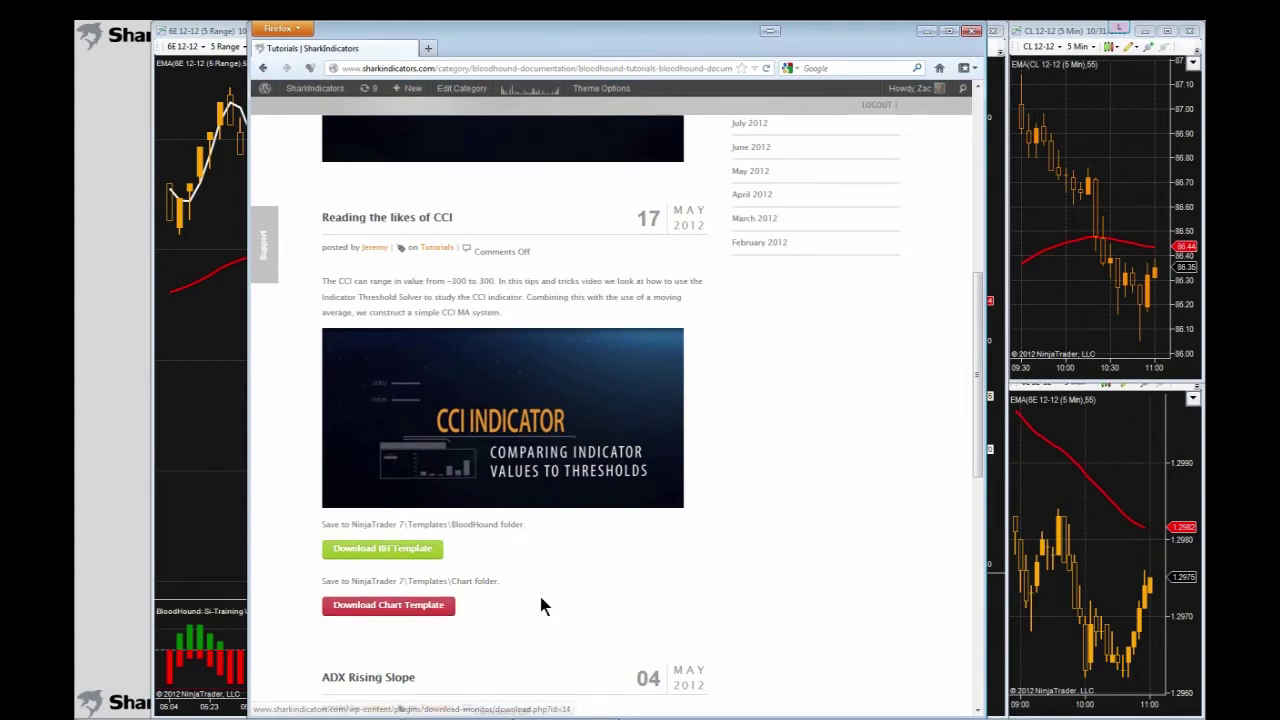
scroll(540, 606, "up", 2)
scroll(540, 606, "up", 6)
mouse_move(743, 170)
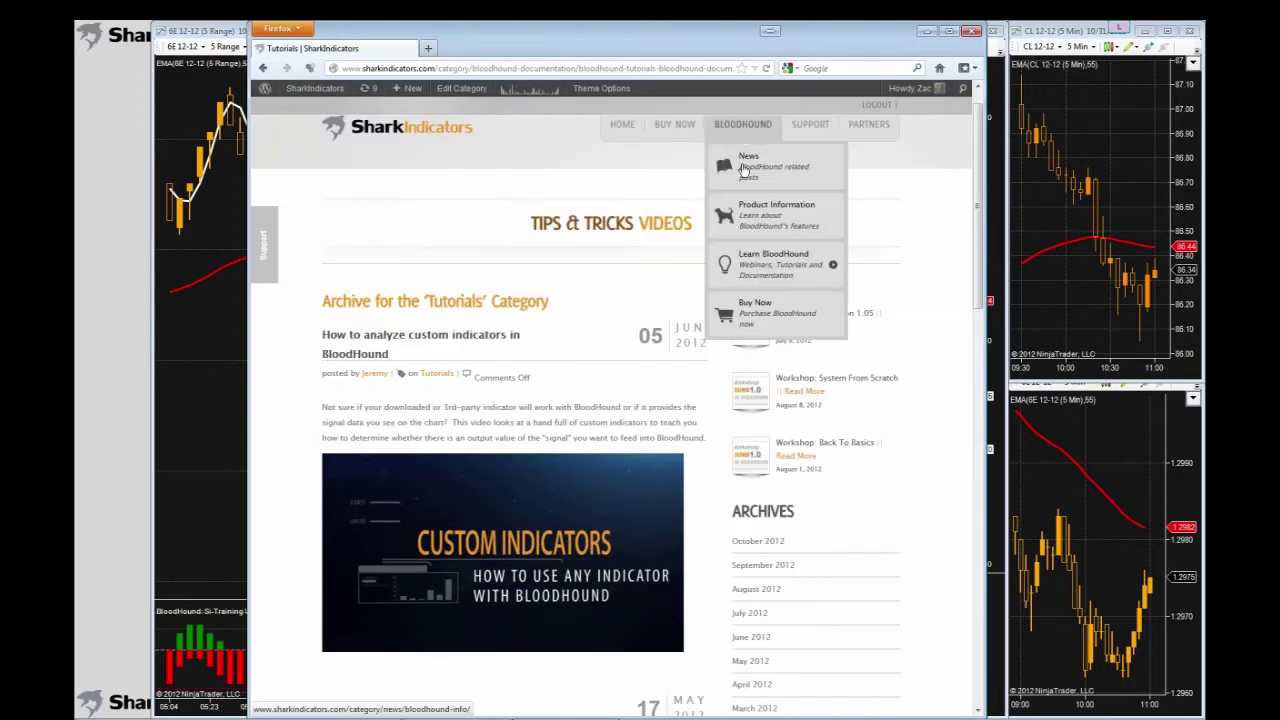
mouse_move(760, 262)
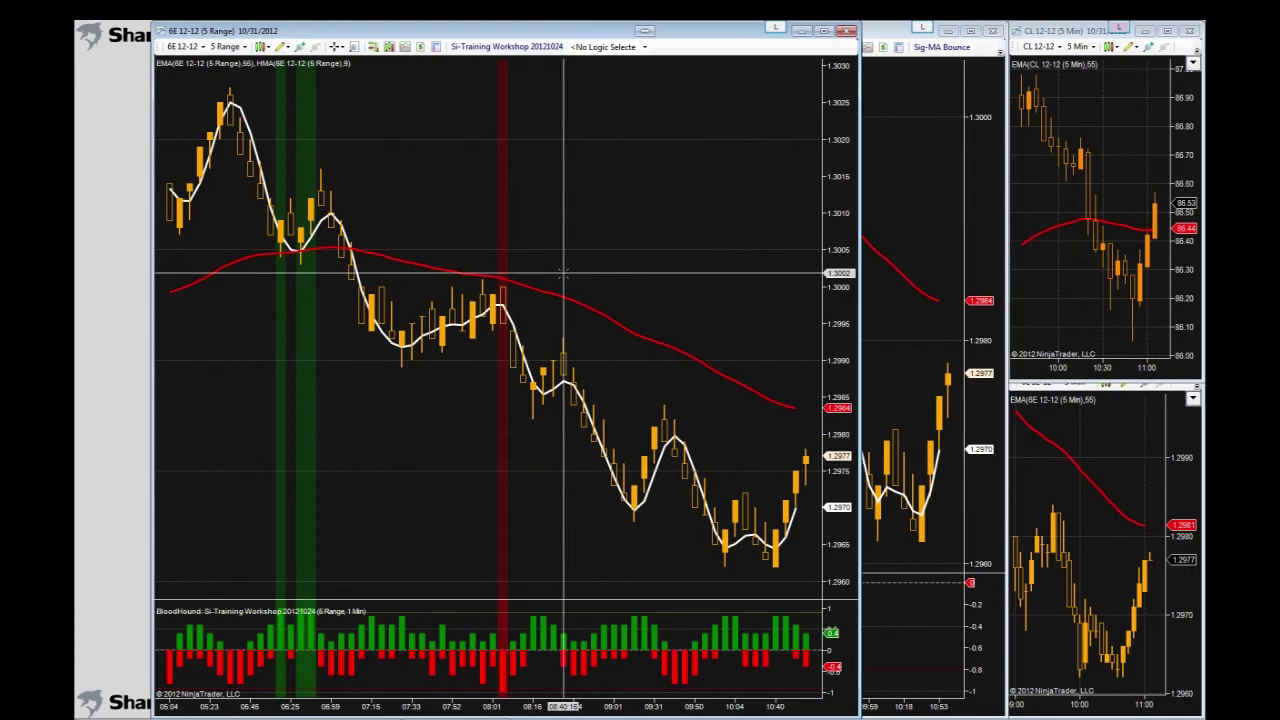
scroll(565, 277, "up", 2)
scroll(565, 277, "up", 5)
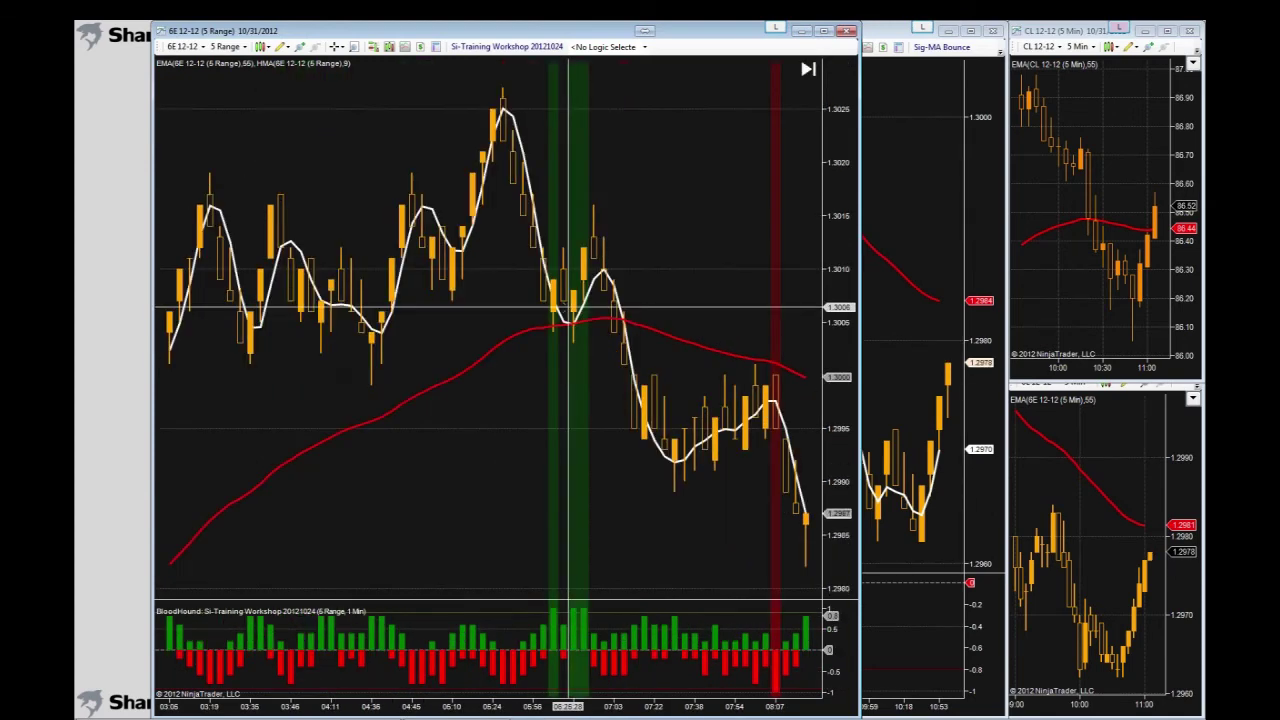
scroll(569, 307, "up", 10)
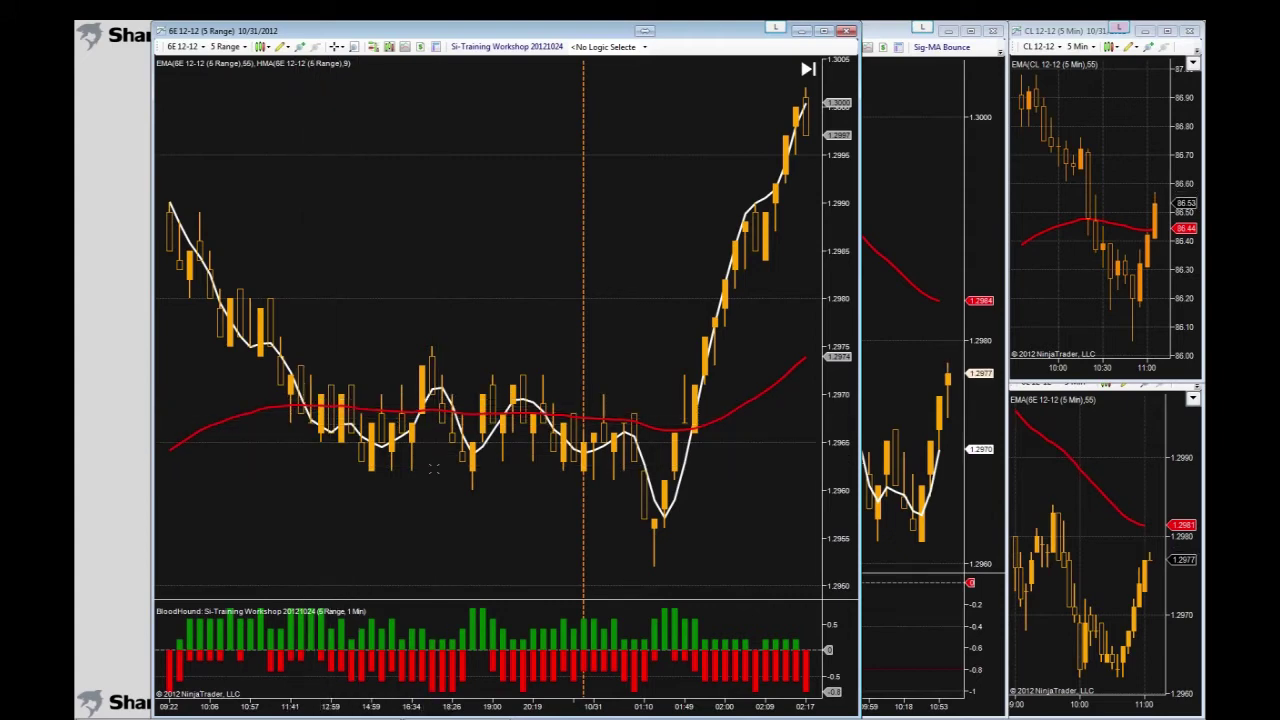
scroll(430, 472, "down", 5)
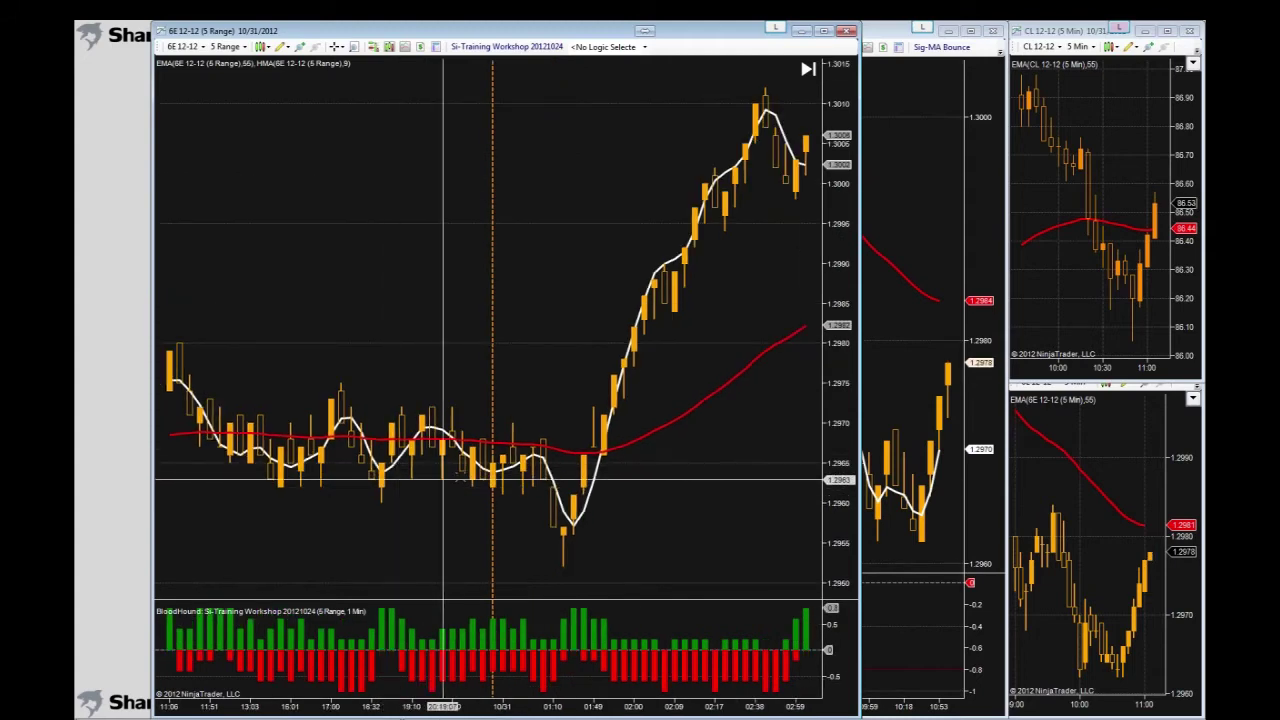
scroll(480, 480, "down", 5)
scroll(480, 480, "down", 8)
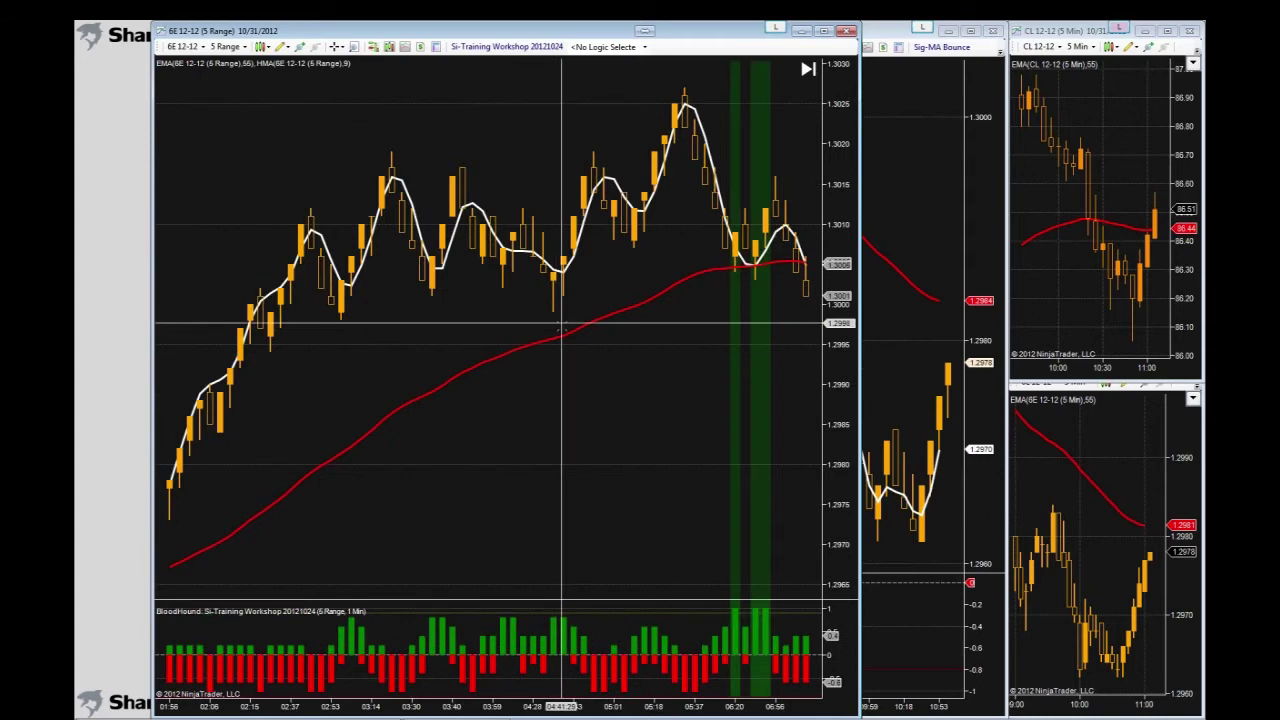
scroll(561, 327, "down", 3)
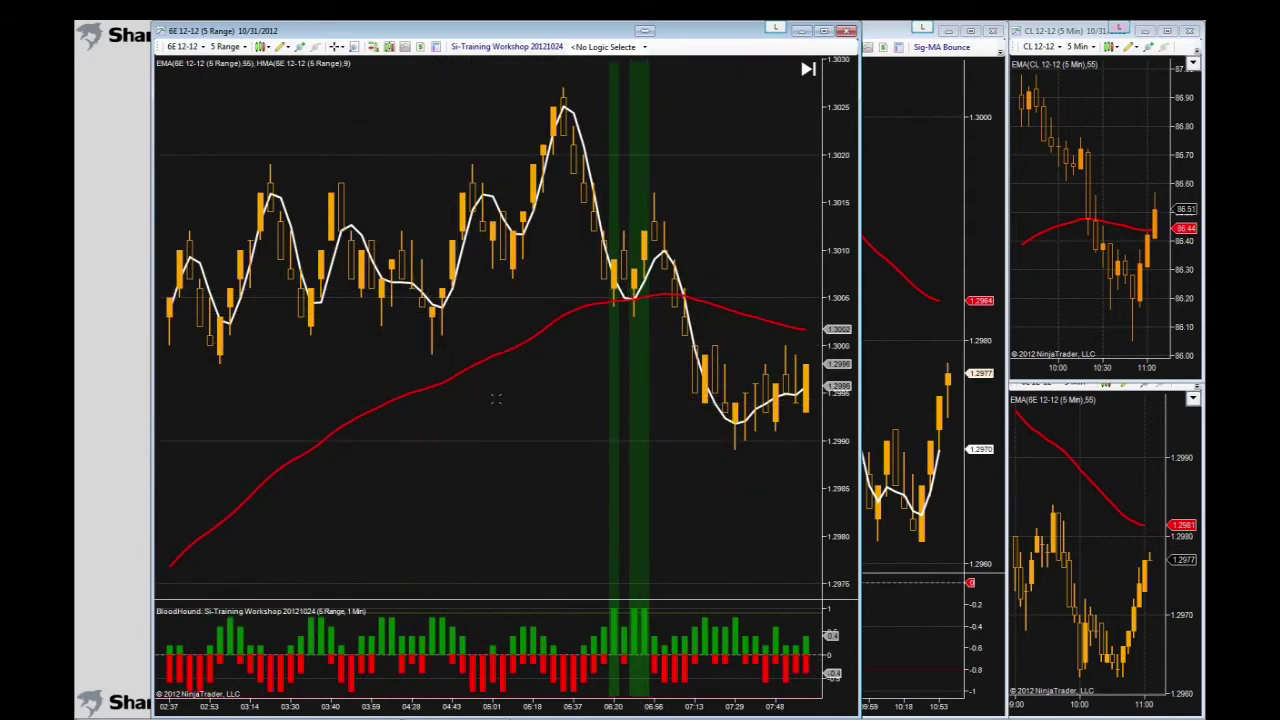
scroll(530, 403, "up", 5)
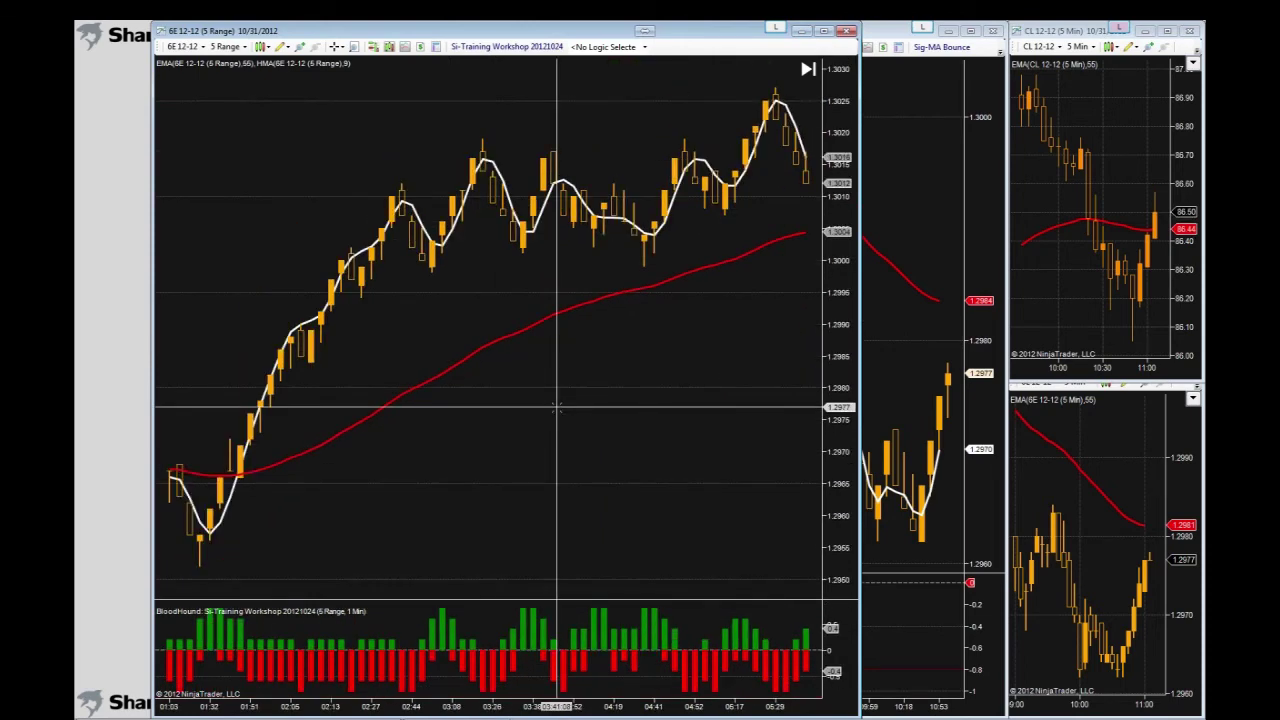
scroll(557, 407, "up", 5)
scroll(557, 407, "up", 5)
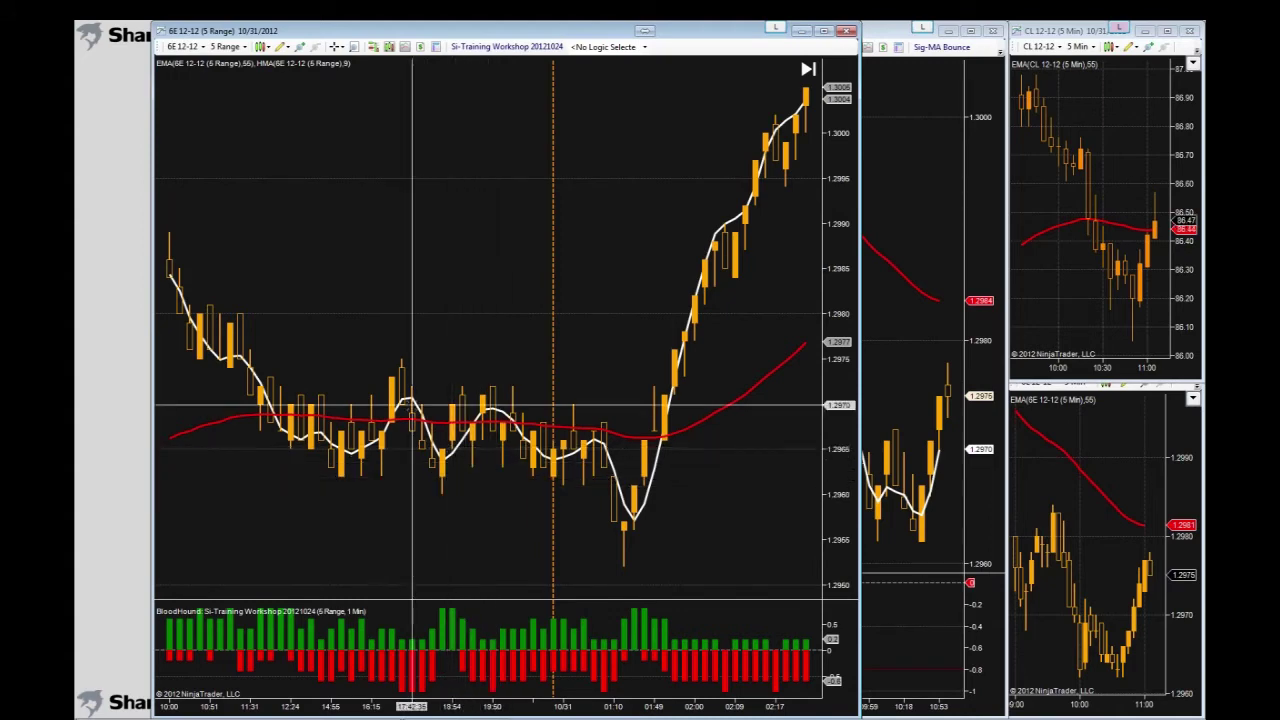
scroll(495, 443, "down", 5)
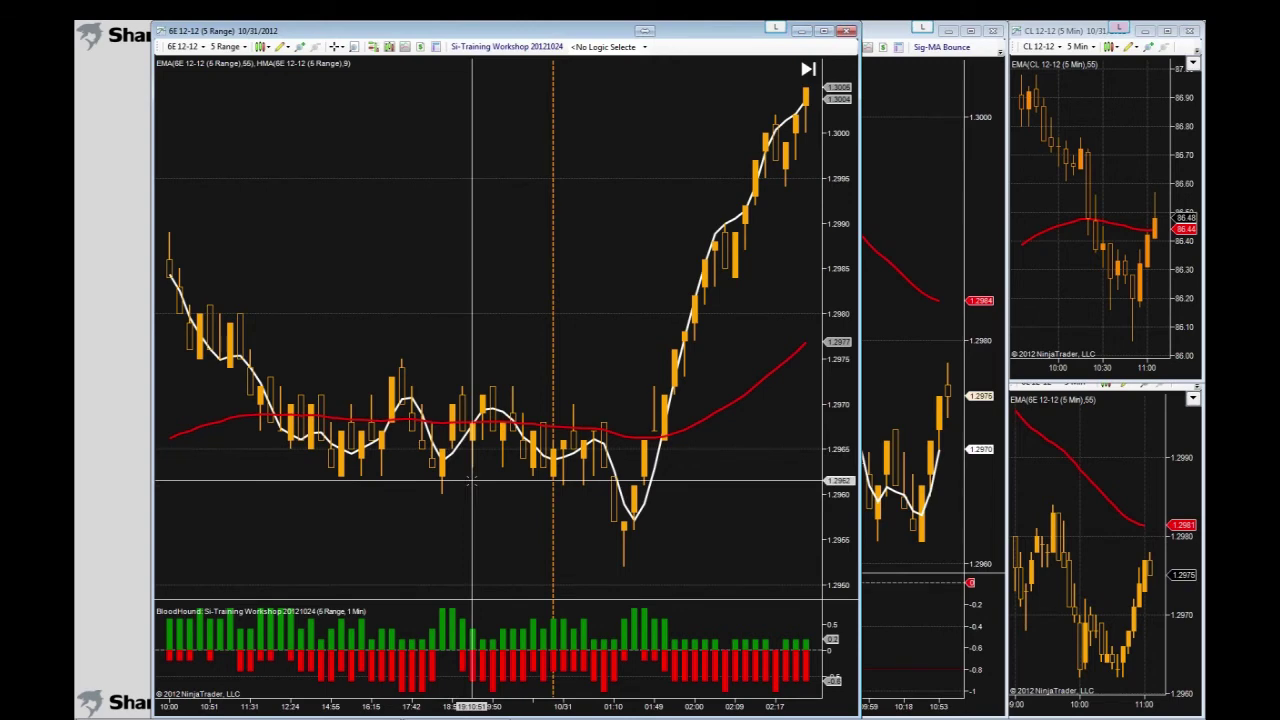
scroll(466, 482, "down", 10)
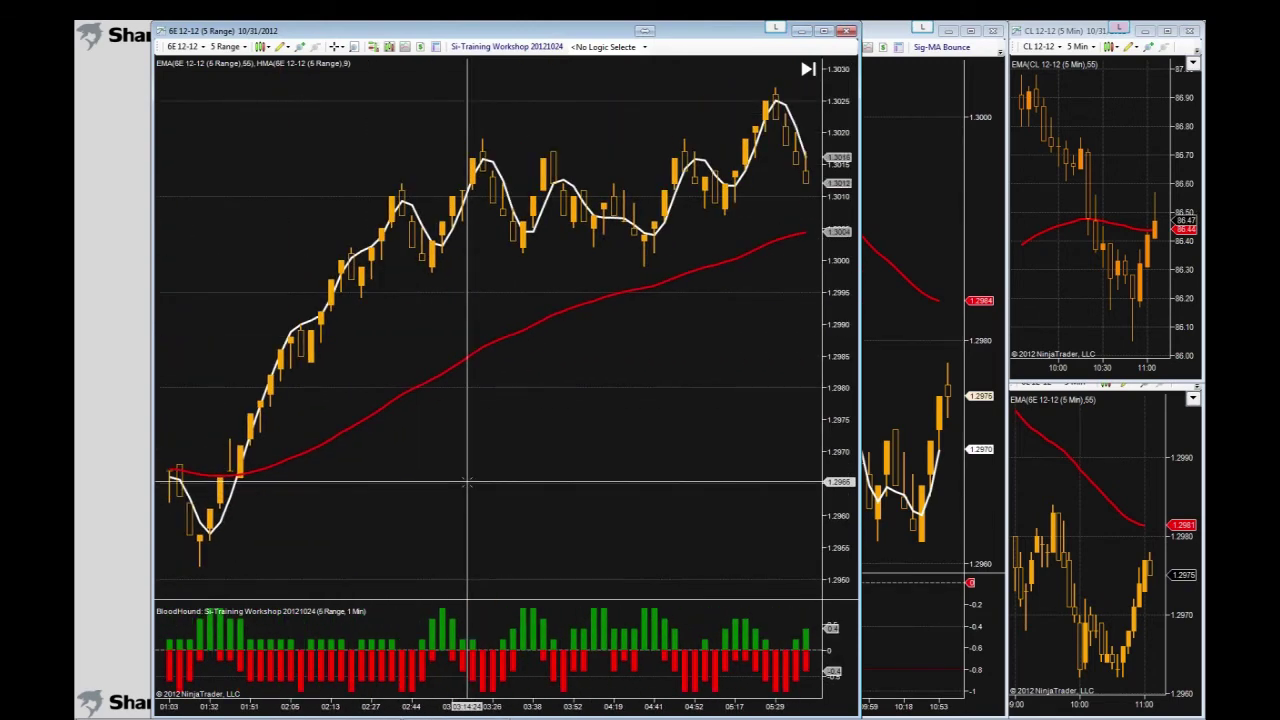
scroll(466, 482, "down", 10)
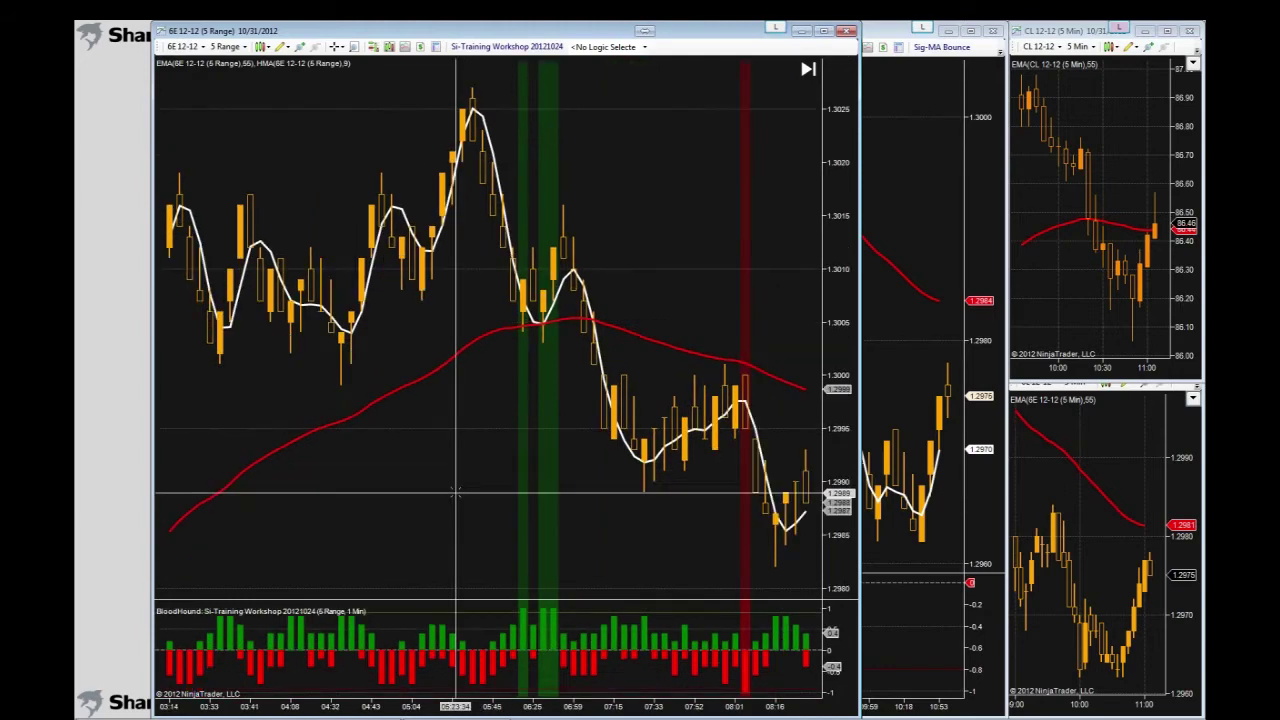
scroll(456, 492, "down", 5)
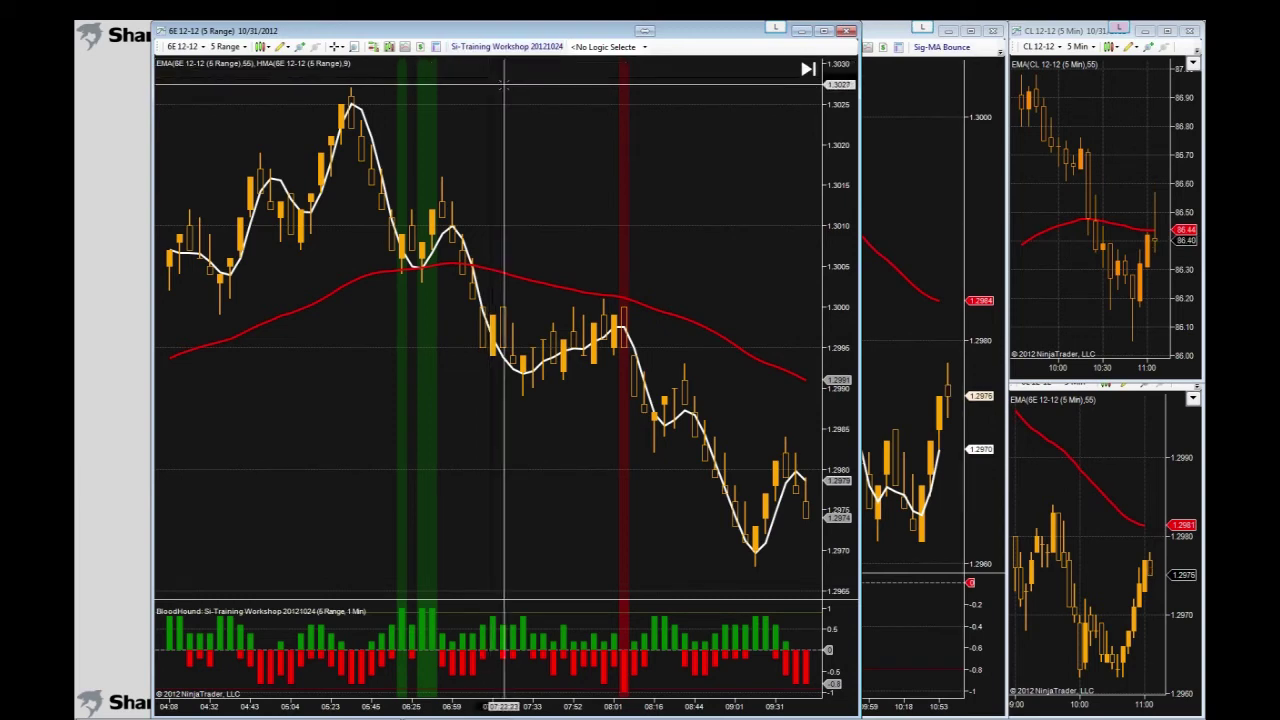
- Bring up the chart's Indicators dialog and move it higher on screen
right_click(474, 139)
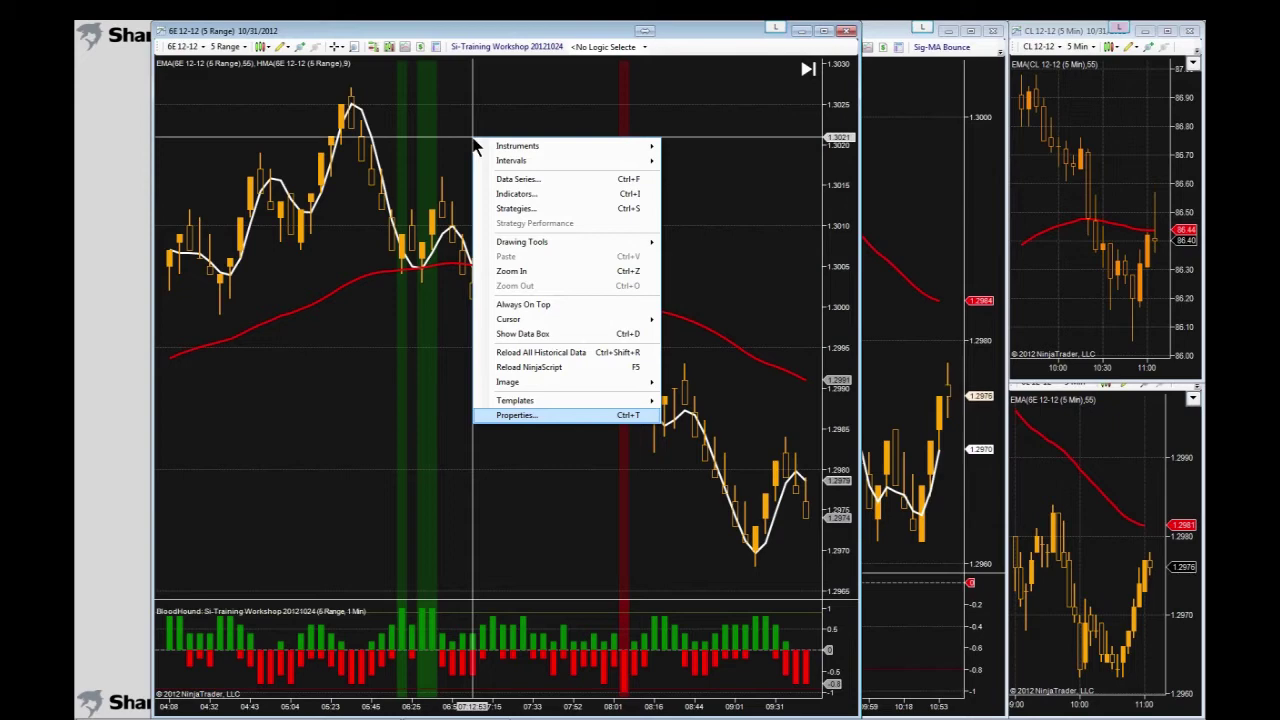
left_click(517, 195)
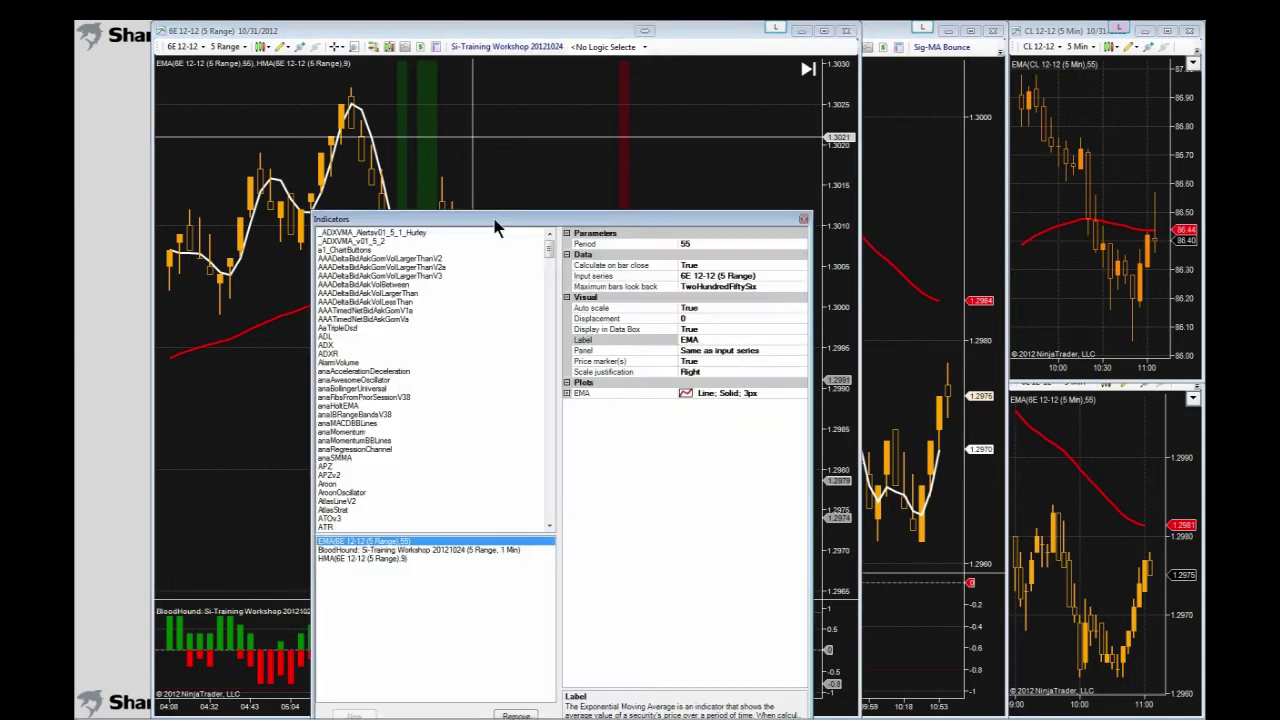
left_click_drag(493, 222, 473, 97)
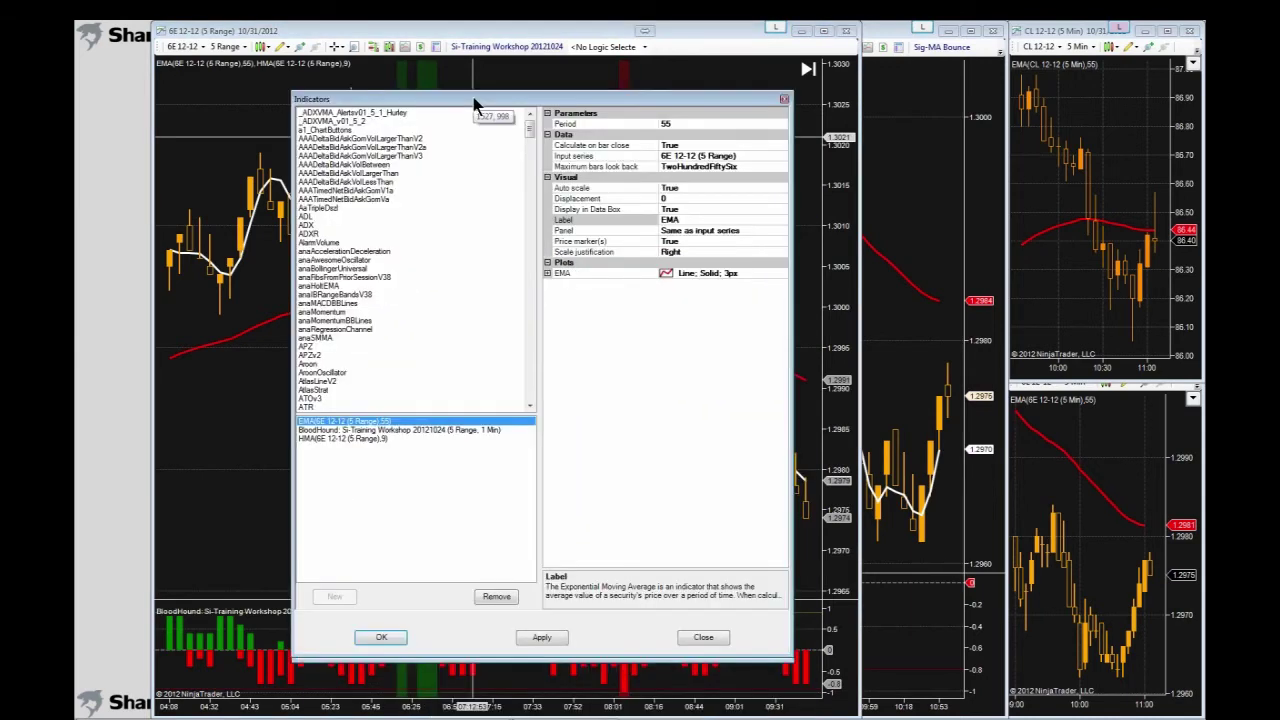
- Browse anaRegressionChannel, SamMACD and SiBloodHound, then show SiChameleon's description and parameters
left_click(320, 322)
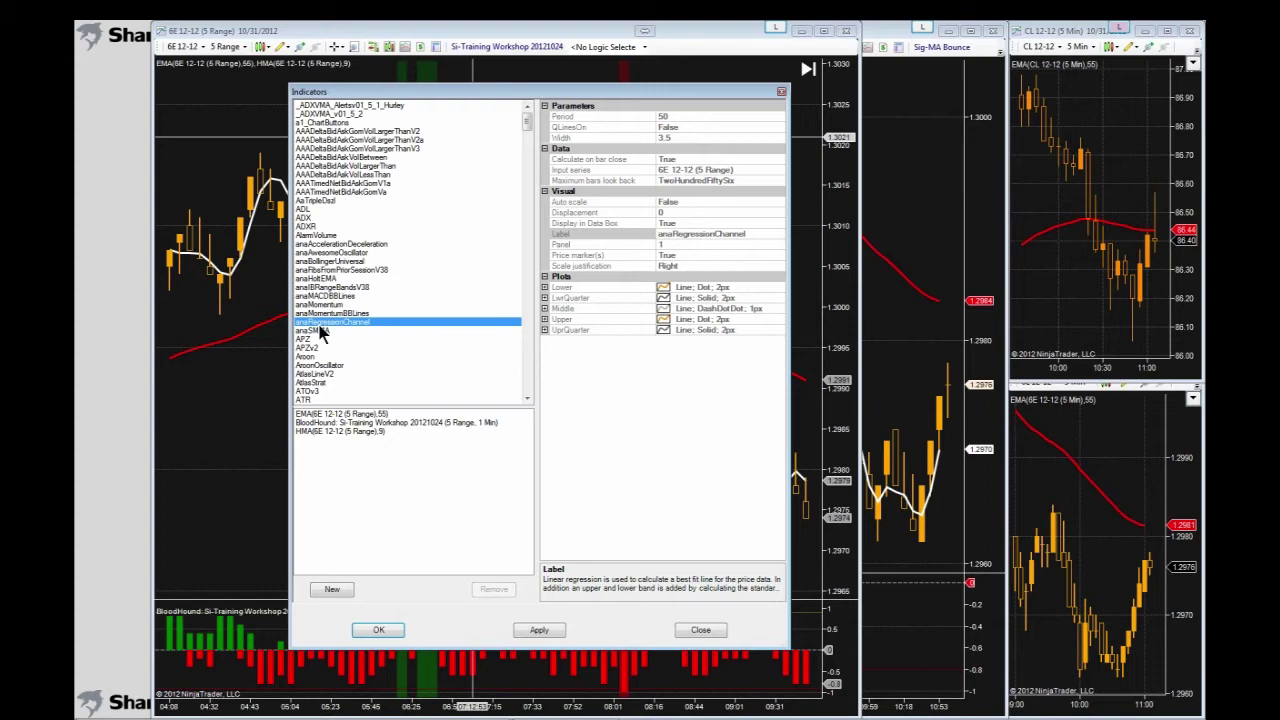
key("s")
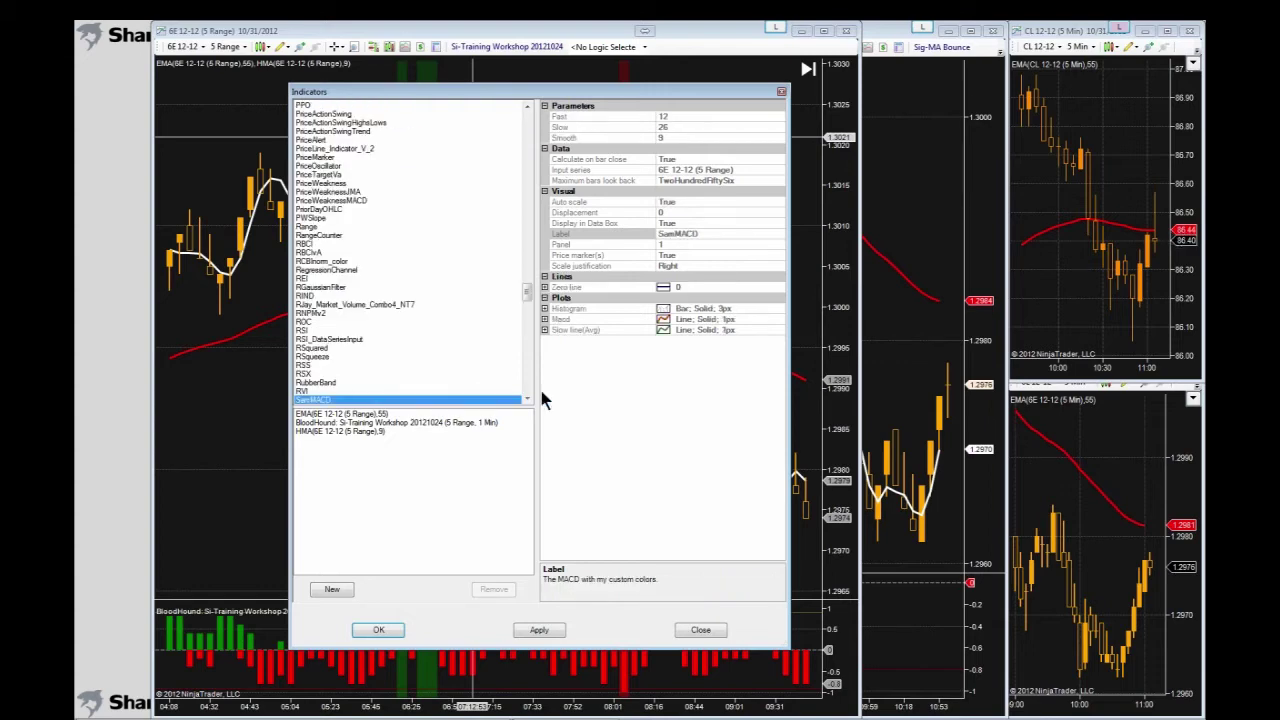
scroll(527, 402, "down", 5)
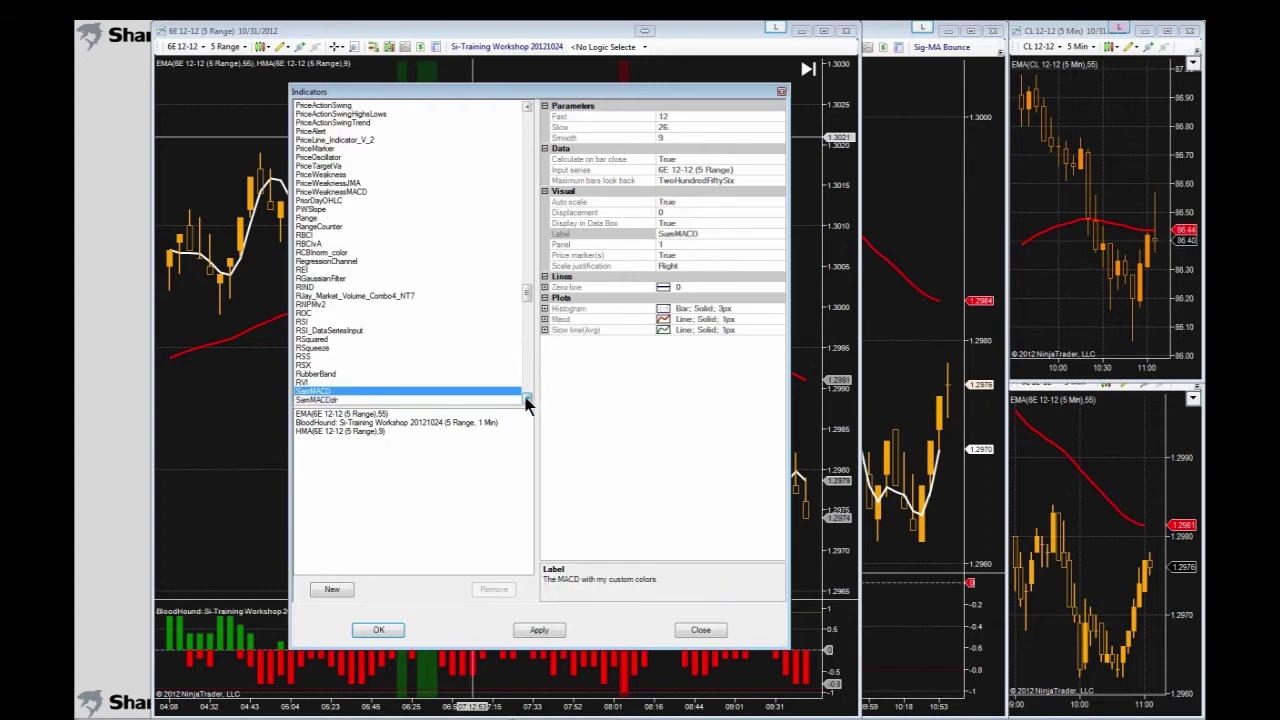
scroll(527, 402, "down", 5)
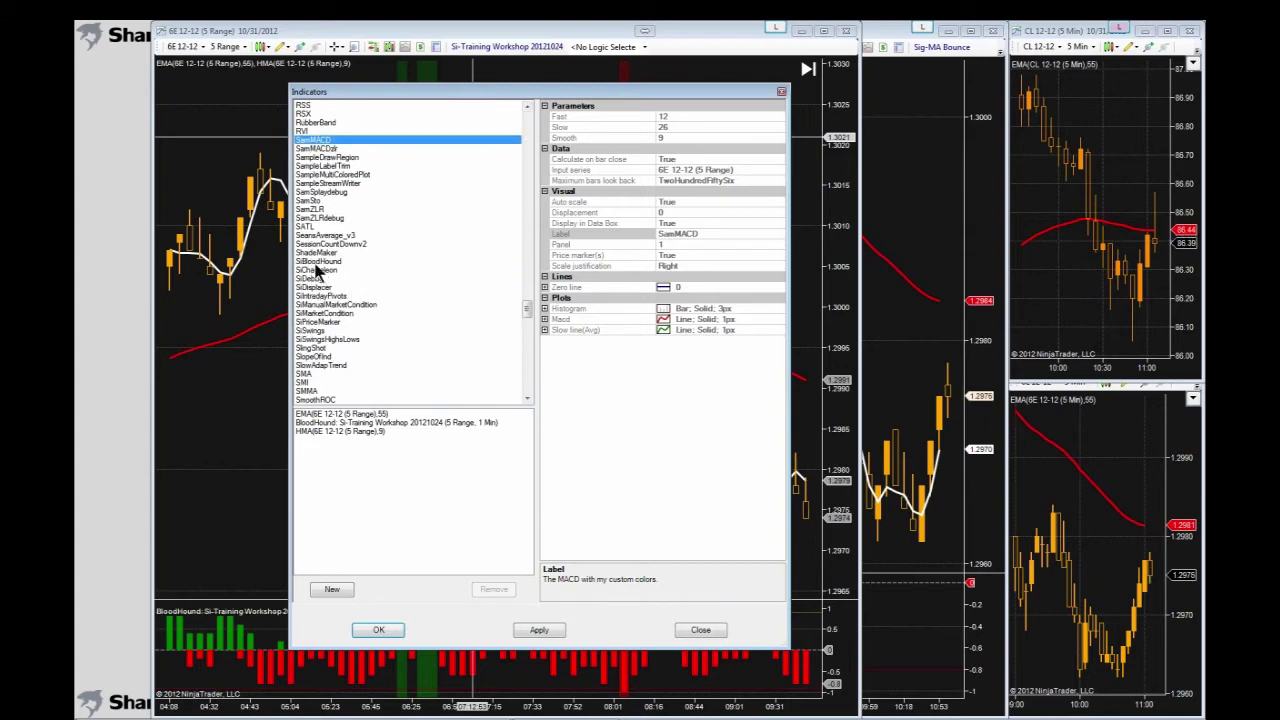
left_click(311, 262)
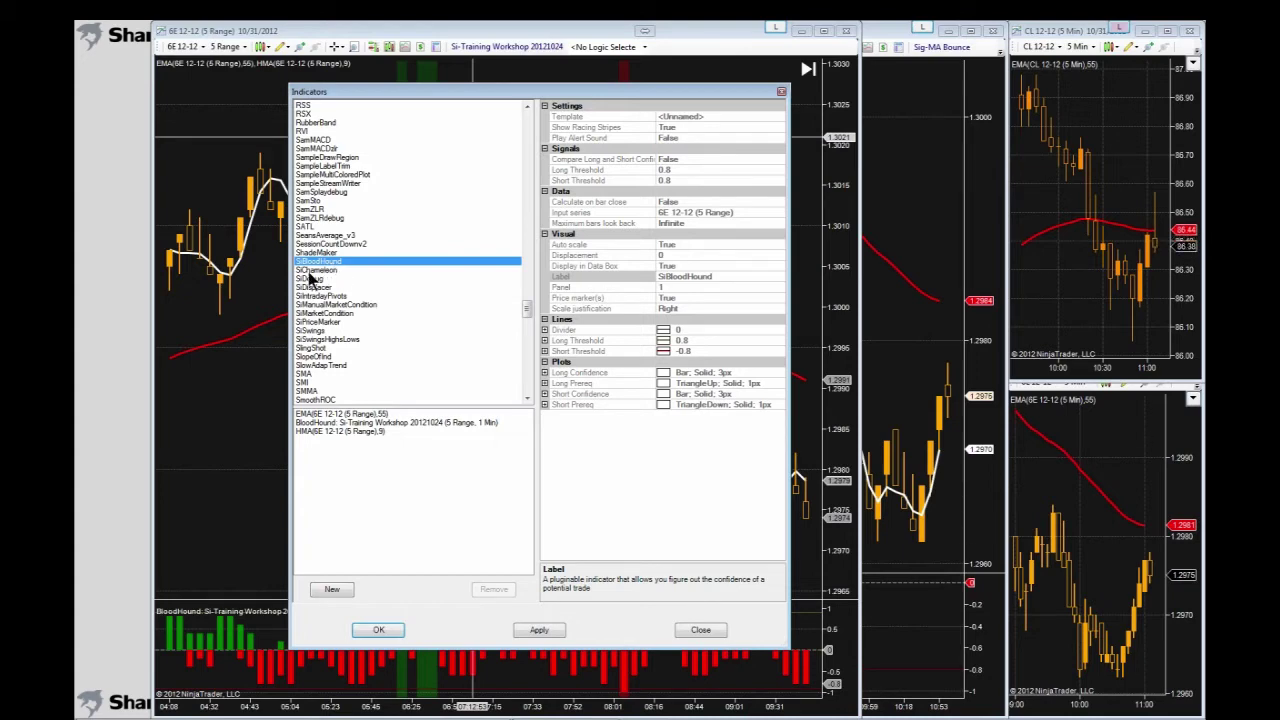
left_click(321, 271)
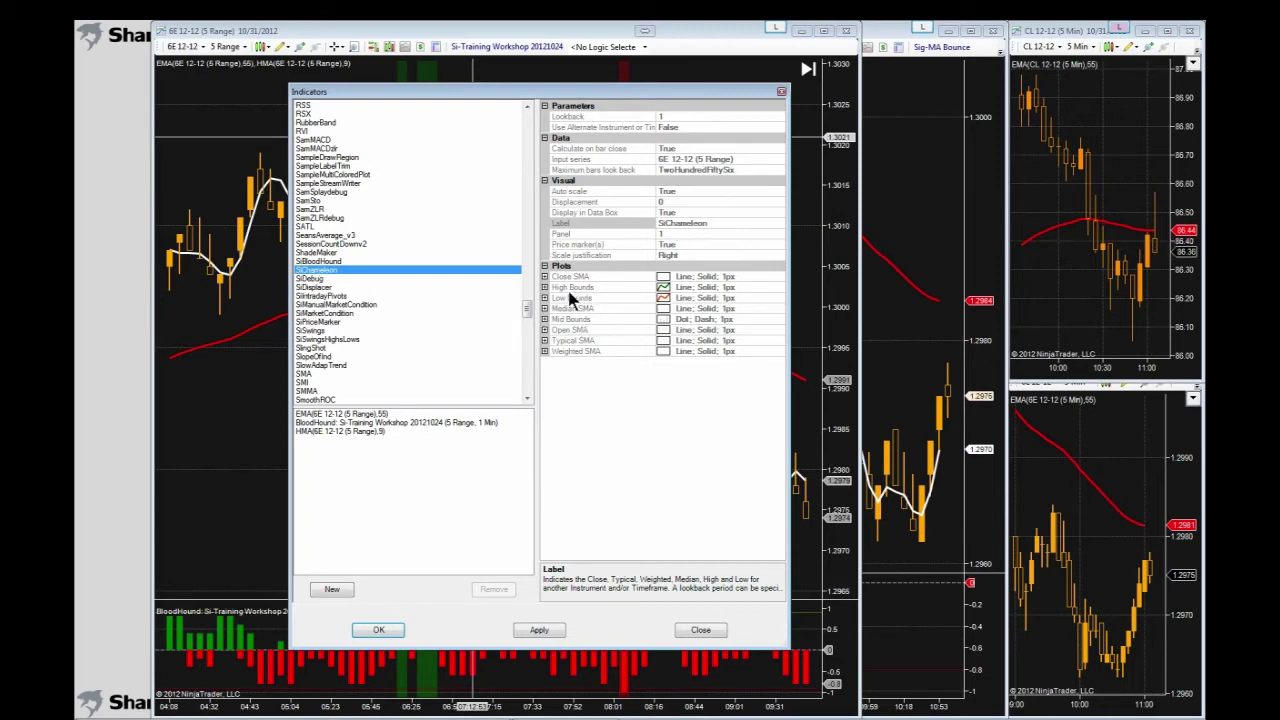
- Add SiChameleon, review its High Bounds, Median SMA, Mid Bounds and Open SMA plots, and set alternate timeframe to True
double_click(317, 274)
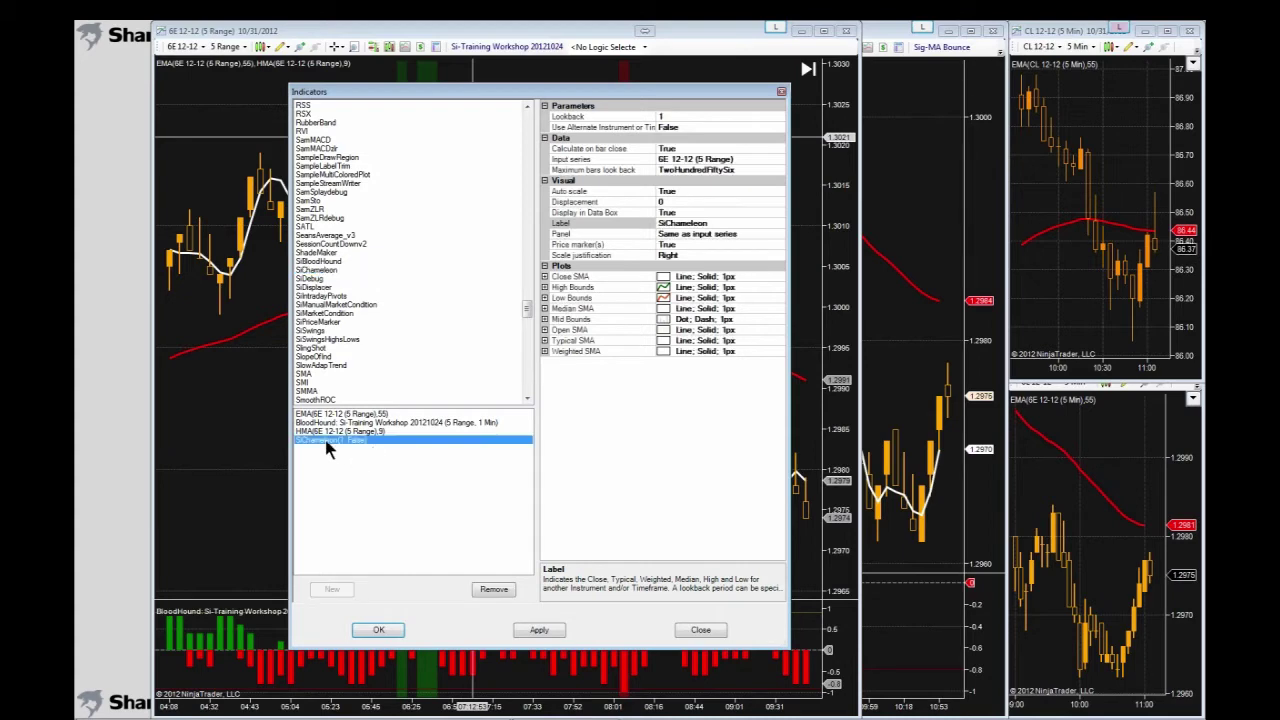
left_click(567, 289)
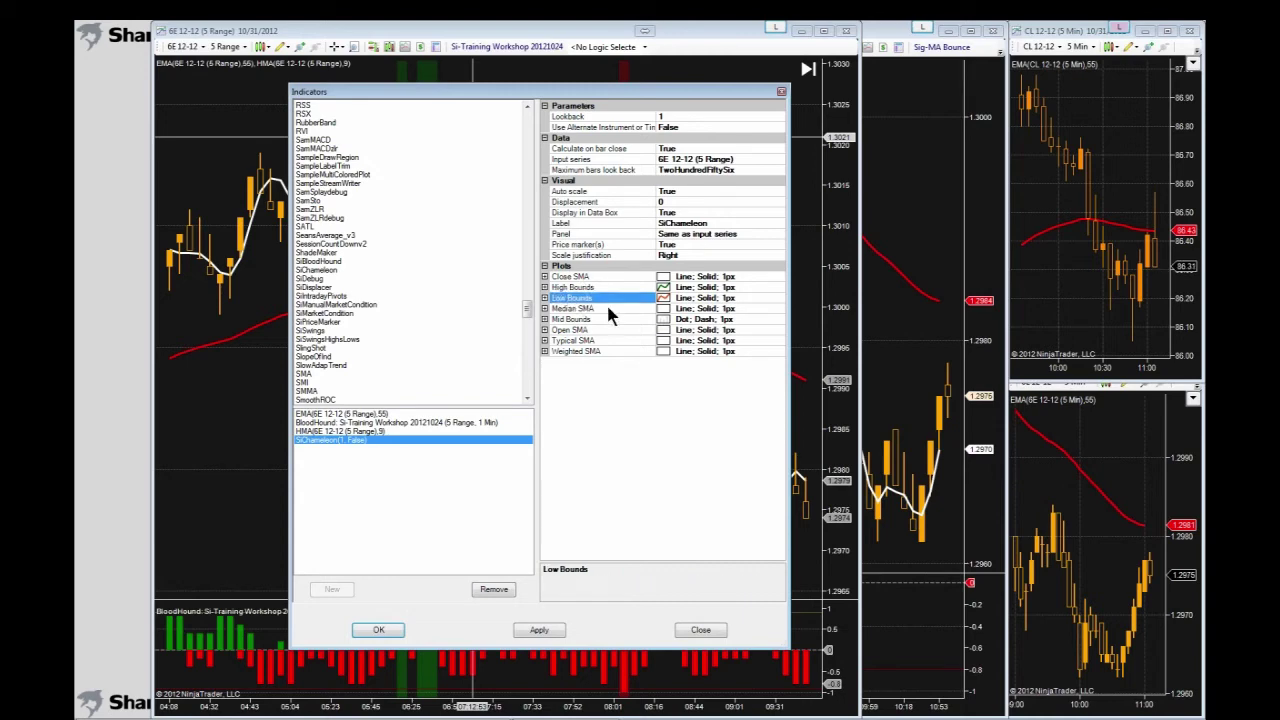
left_click(573, 309)
left_click(571, 320)
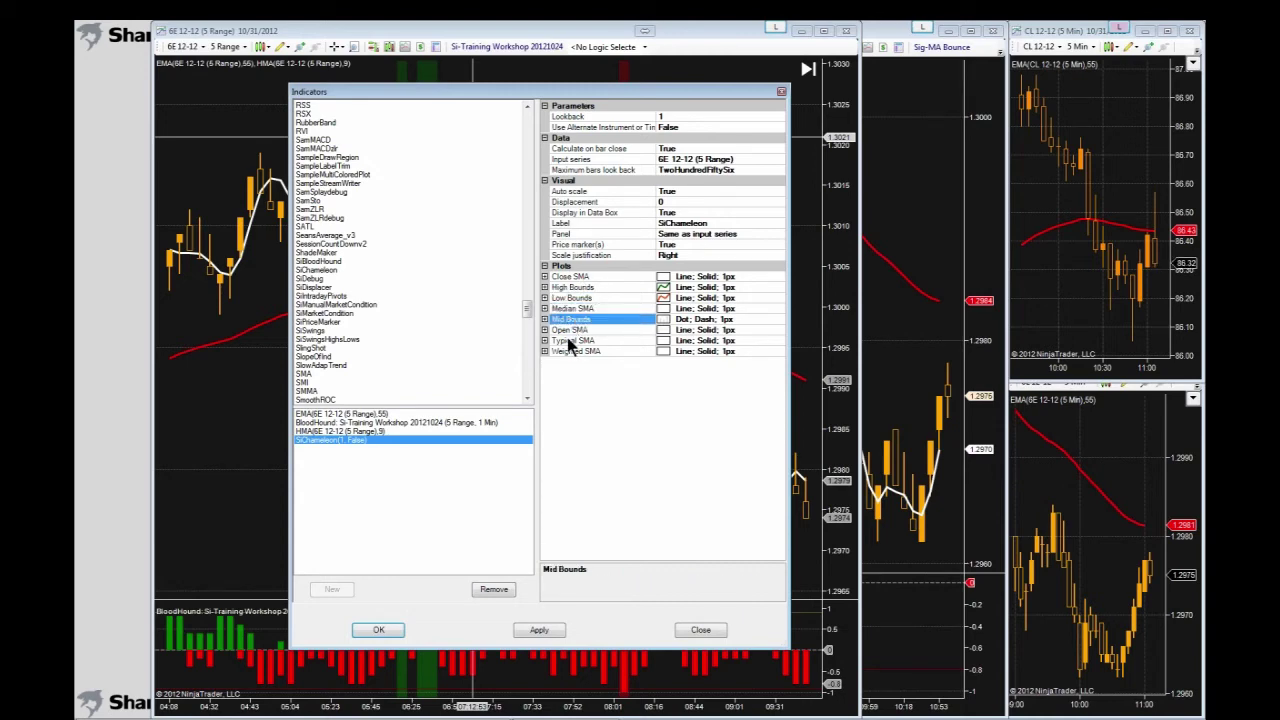
left_click(568, 331)
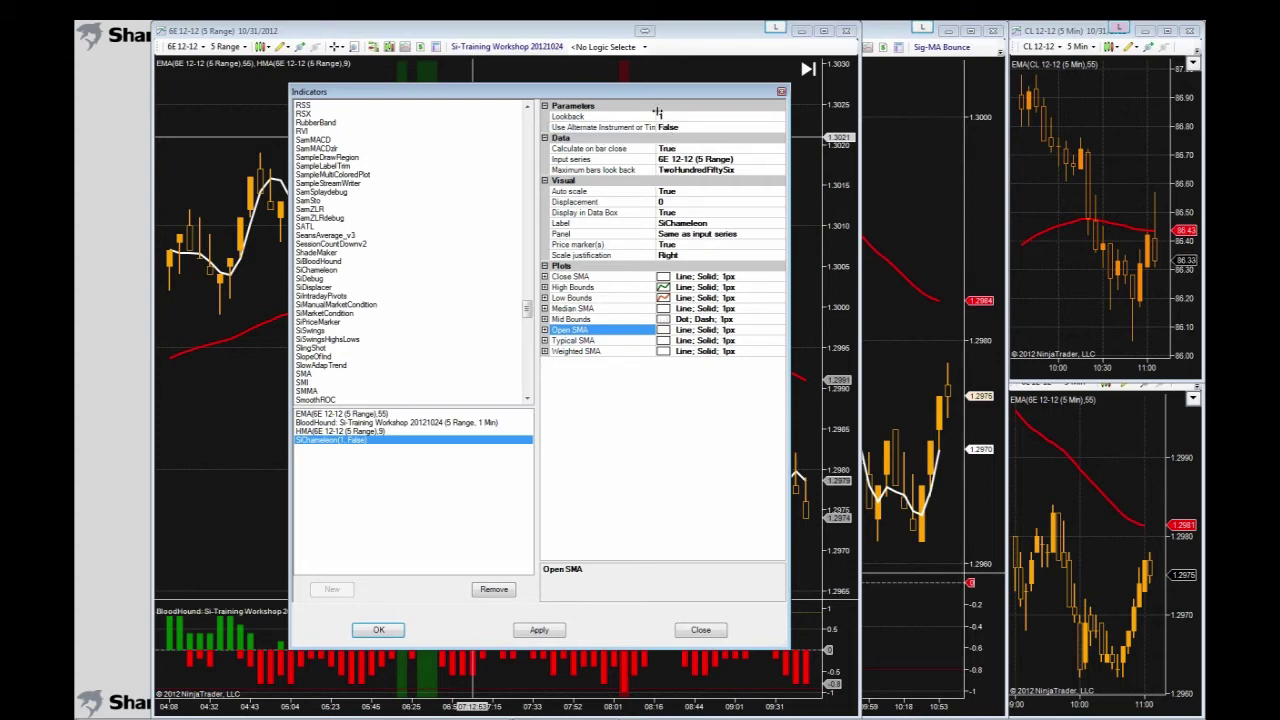
left_click_drag(658, 105, 684, 105)
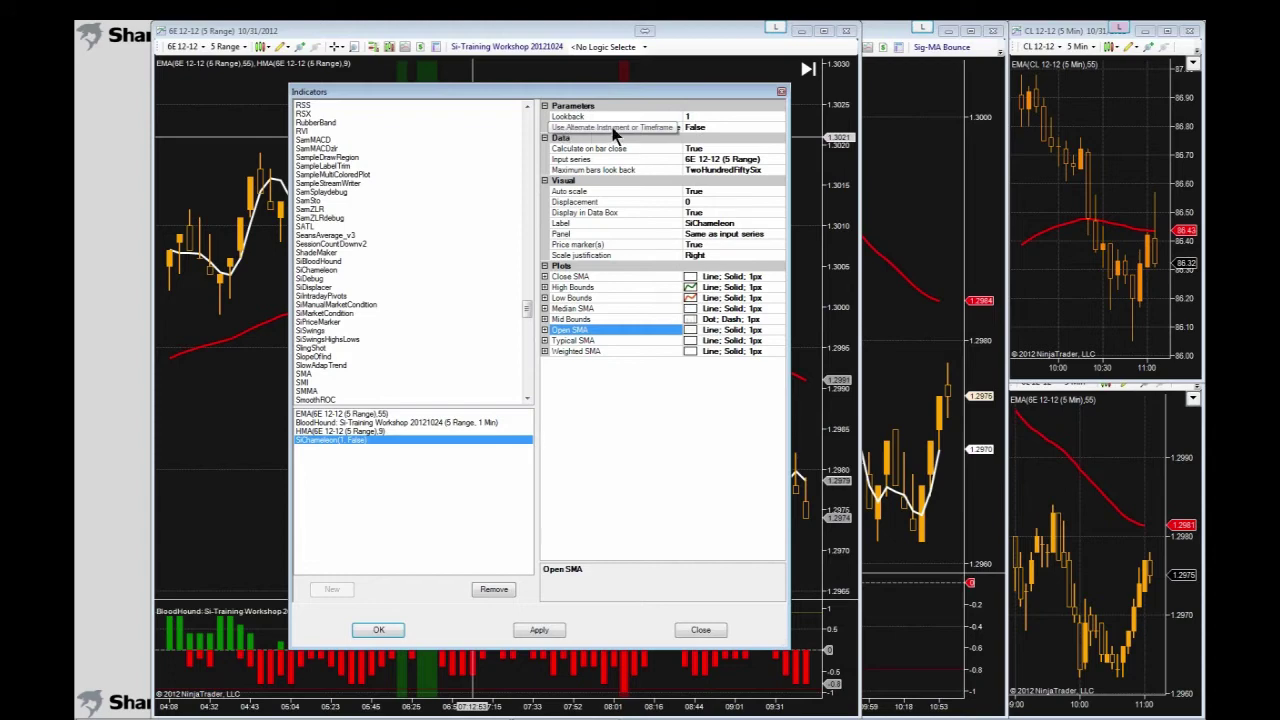
double_click(710, 128)
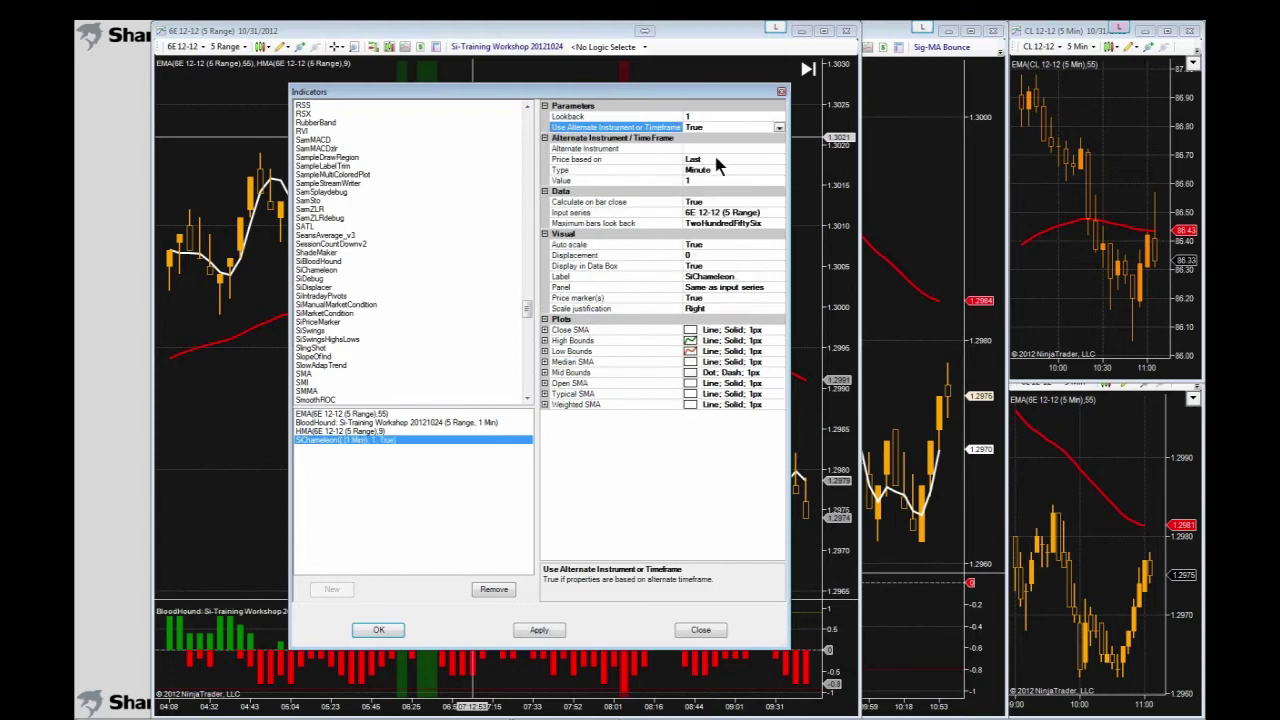
- Set SiChameleon's alternate timeframe value to 1 Minute and view SiDebug's bar-index description
left_click(600, 149)
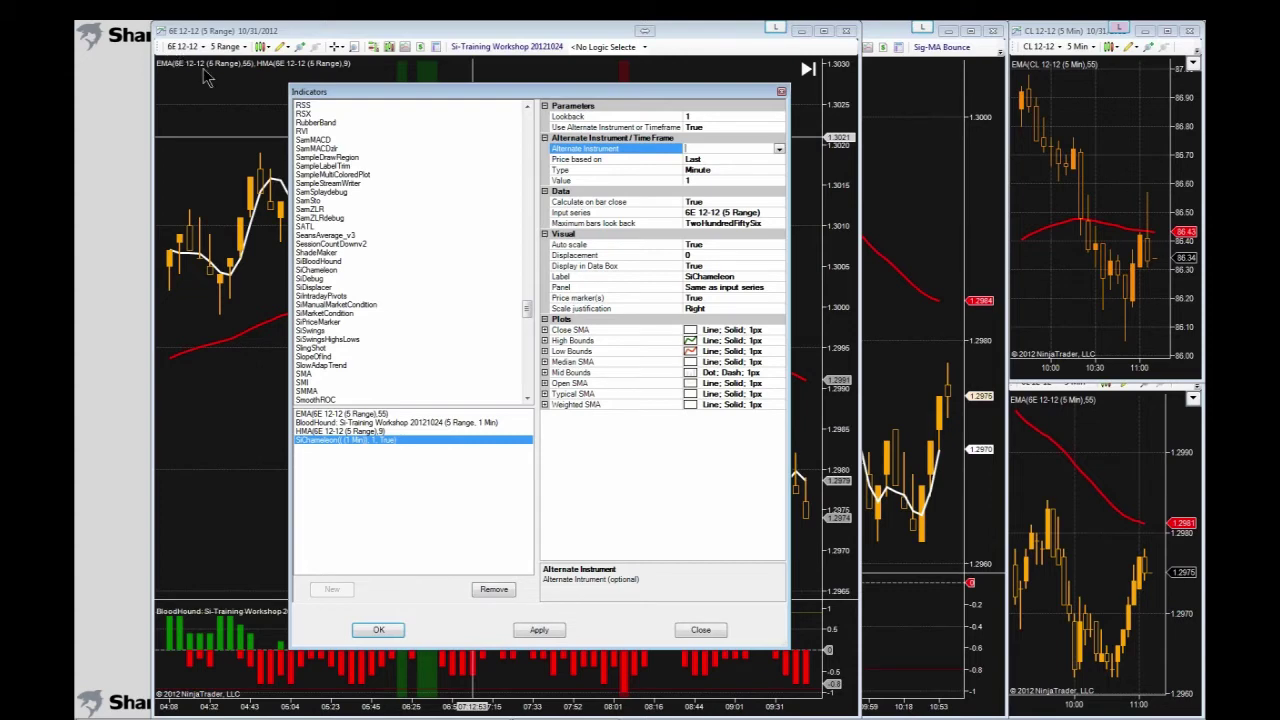
left_click(699, 181)
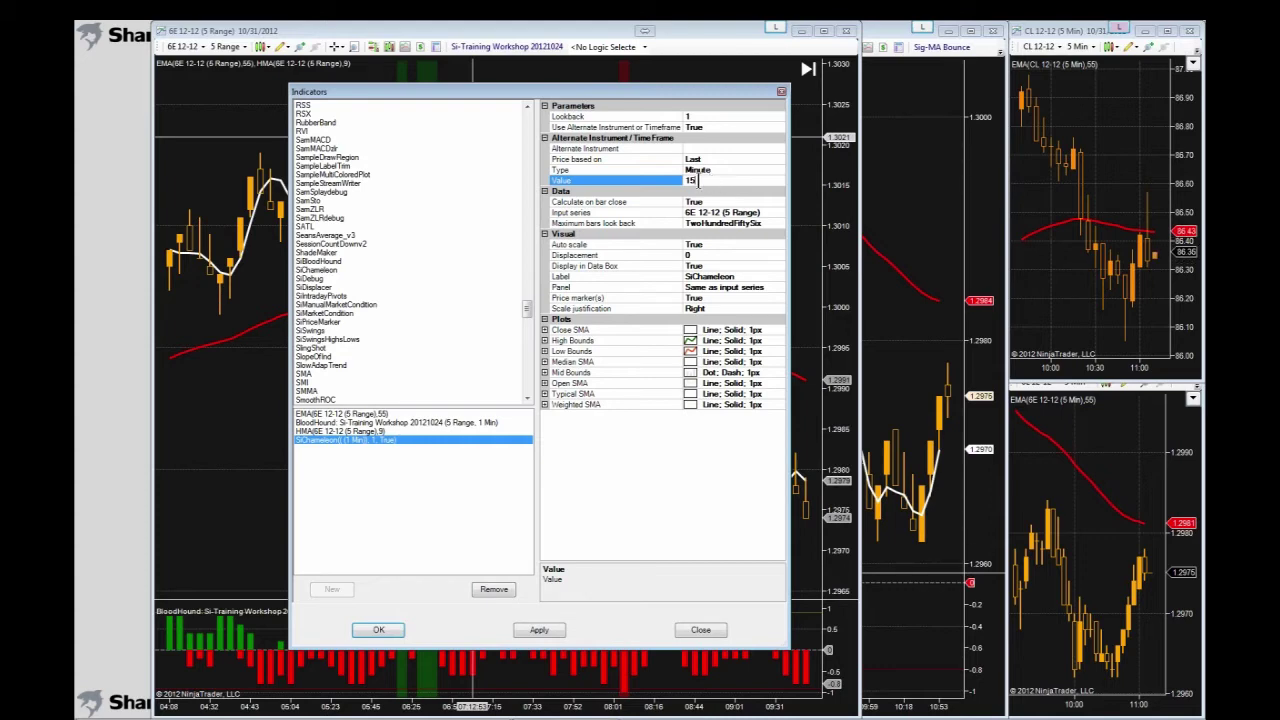
key("BackSpace")
left_click(313, 280)
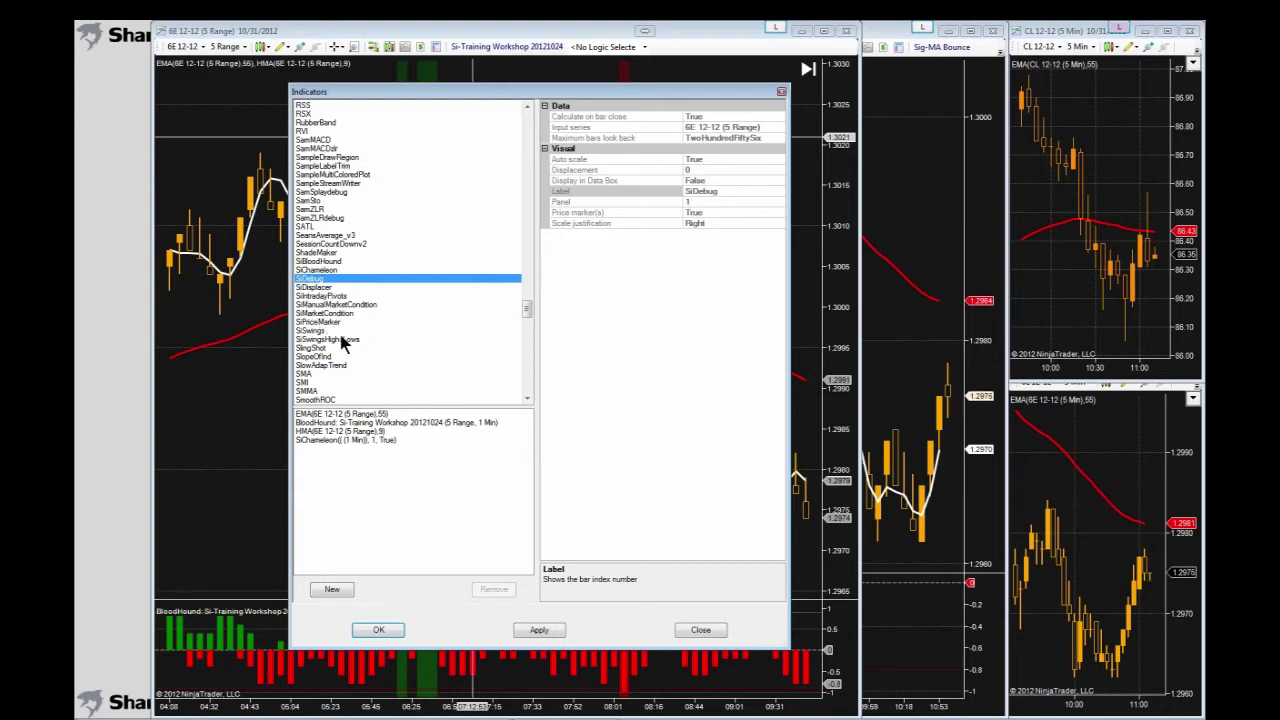
- Browse the SiSwings, SiSwingsHighsLows and SiBloodHound indicator settings
left_click(314, 332)
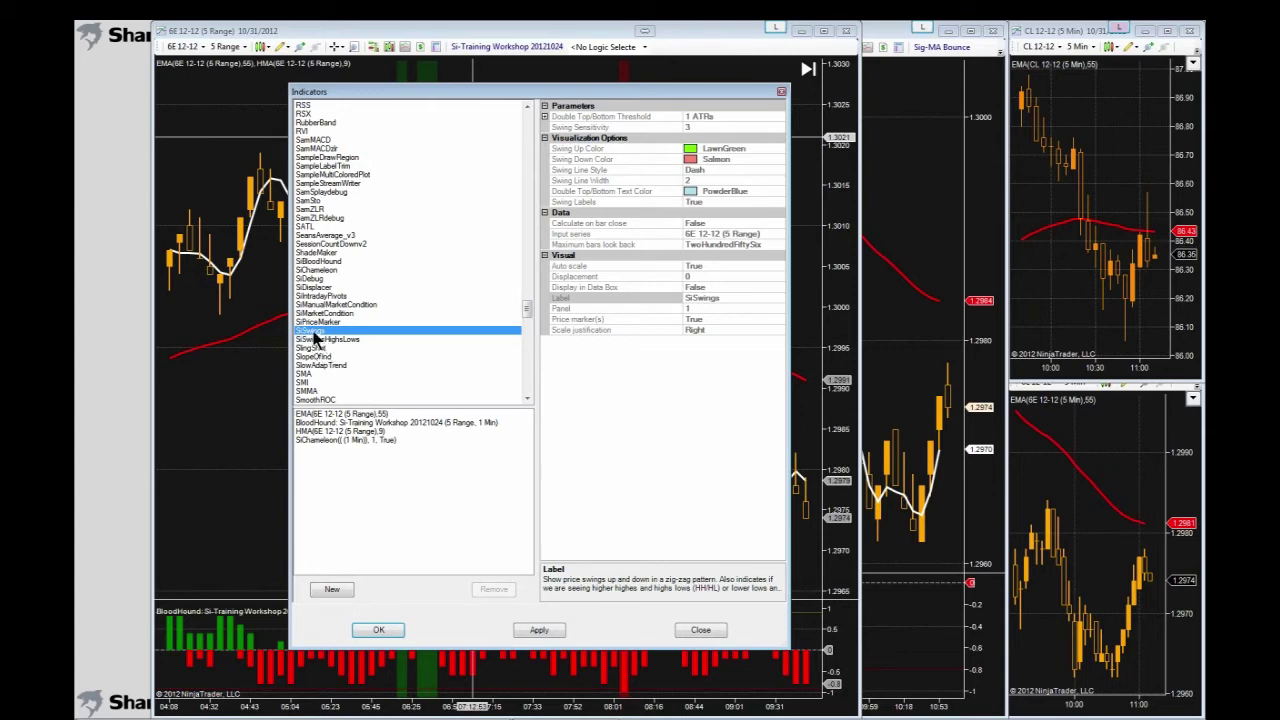
left_click(322, 341)
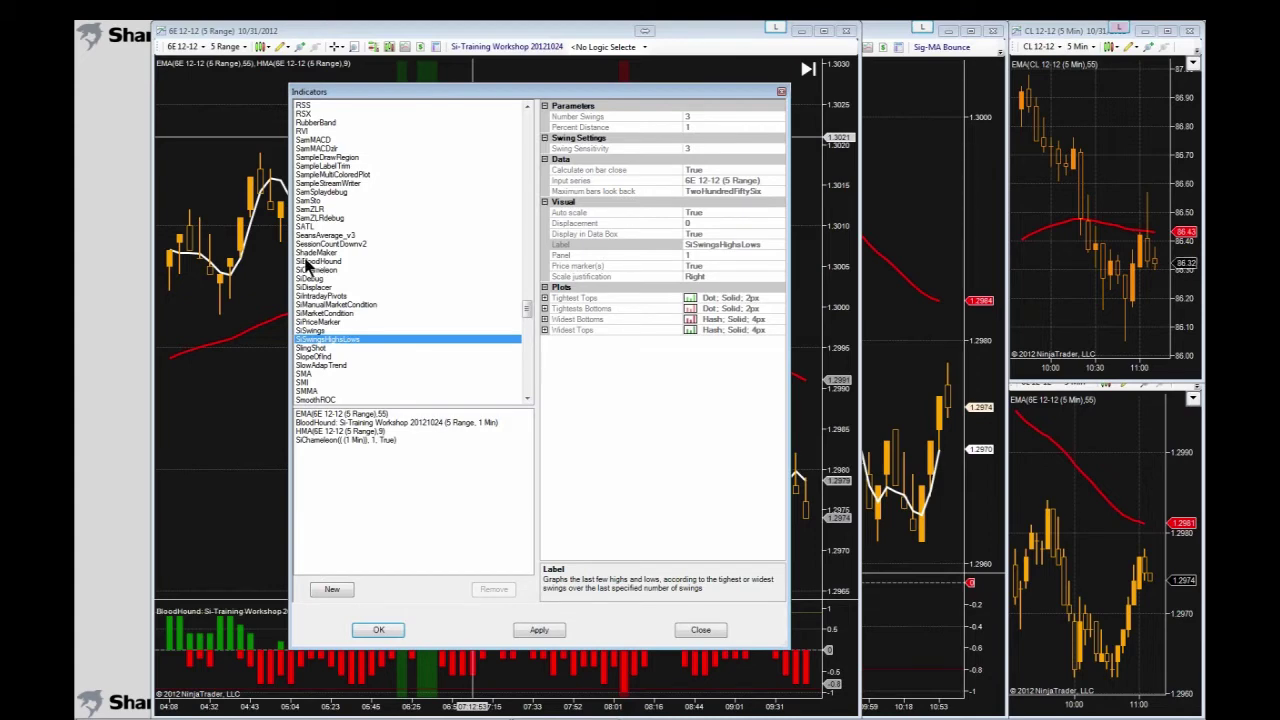
left_click(310, 262)
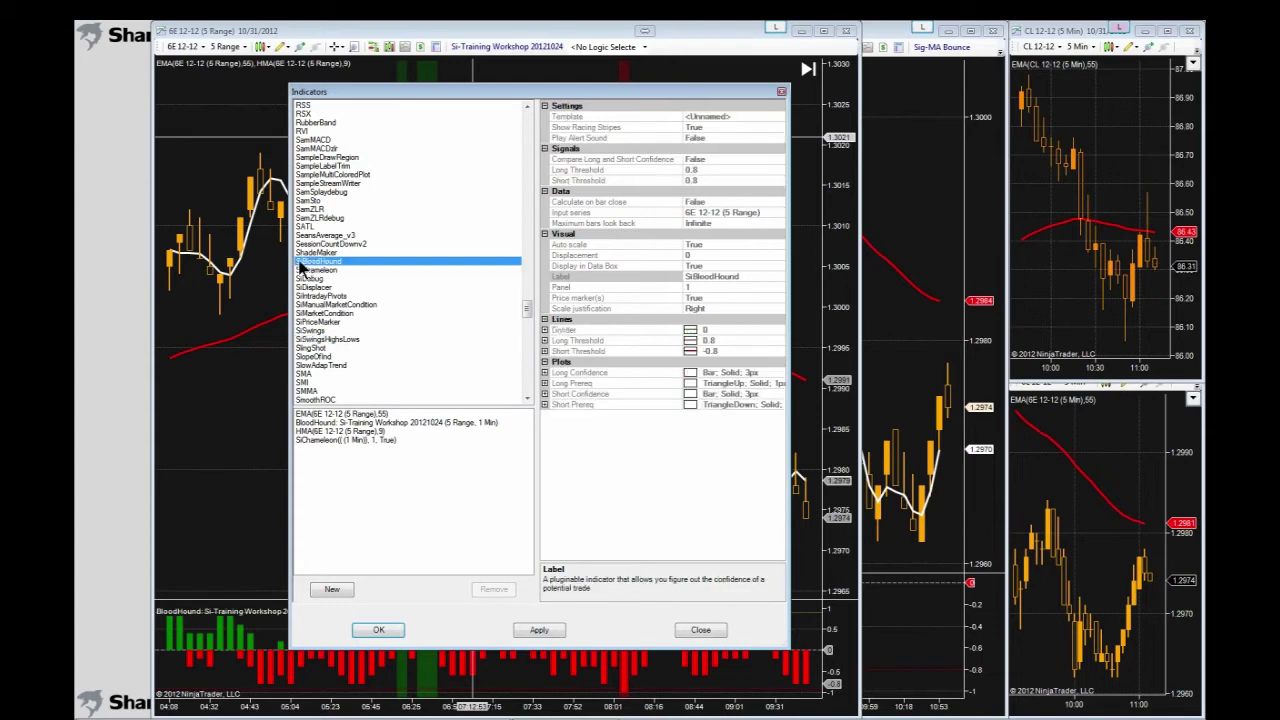
- Remove SiChameleon from the applied indicators, review BloodHound's settings, and confirm with OK
left_click(320, 441)
left_click(493, 589)
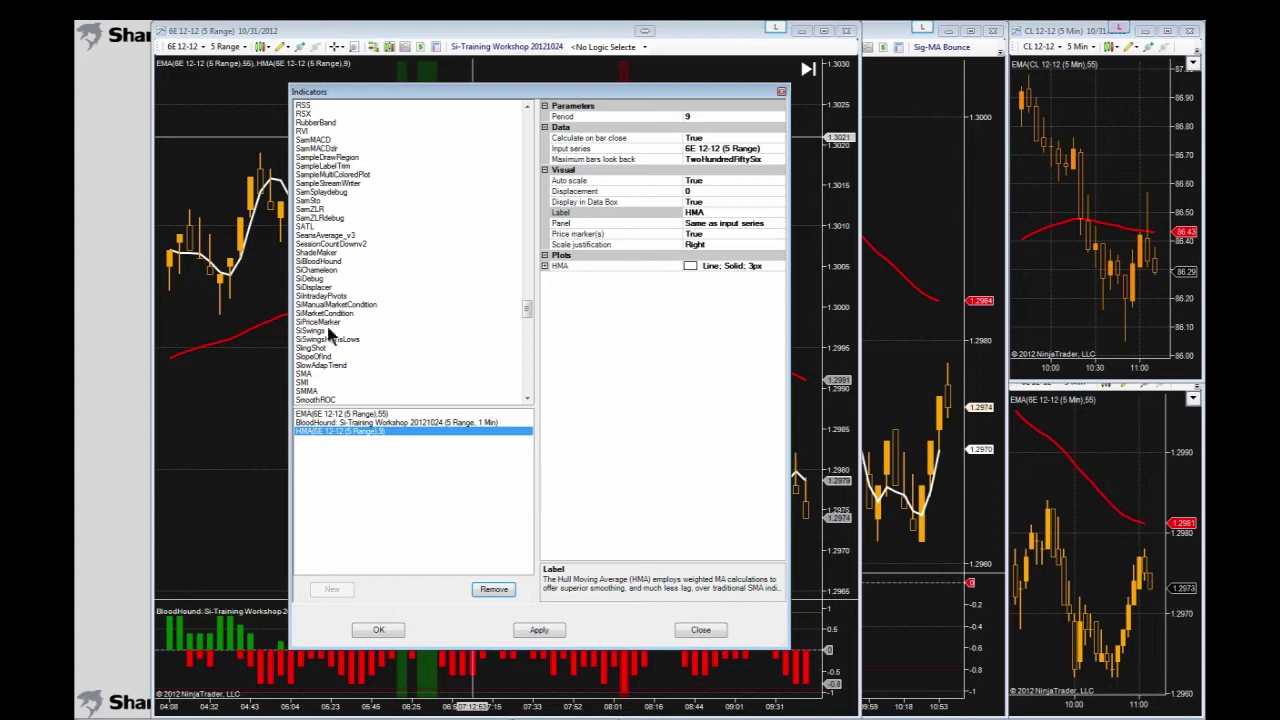
left_click(310, 261)
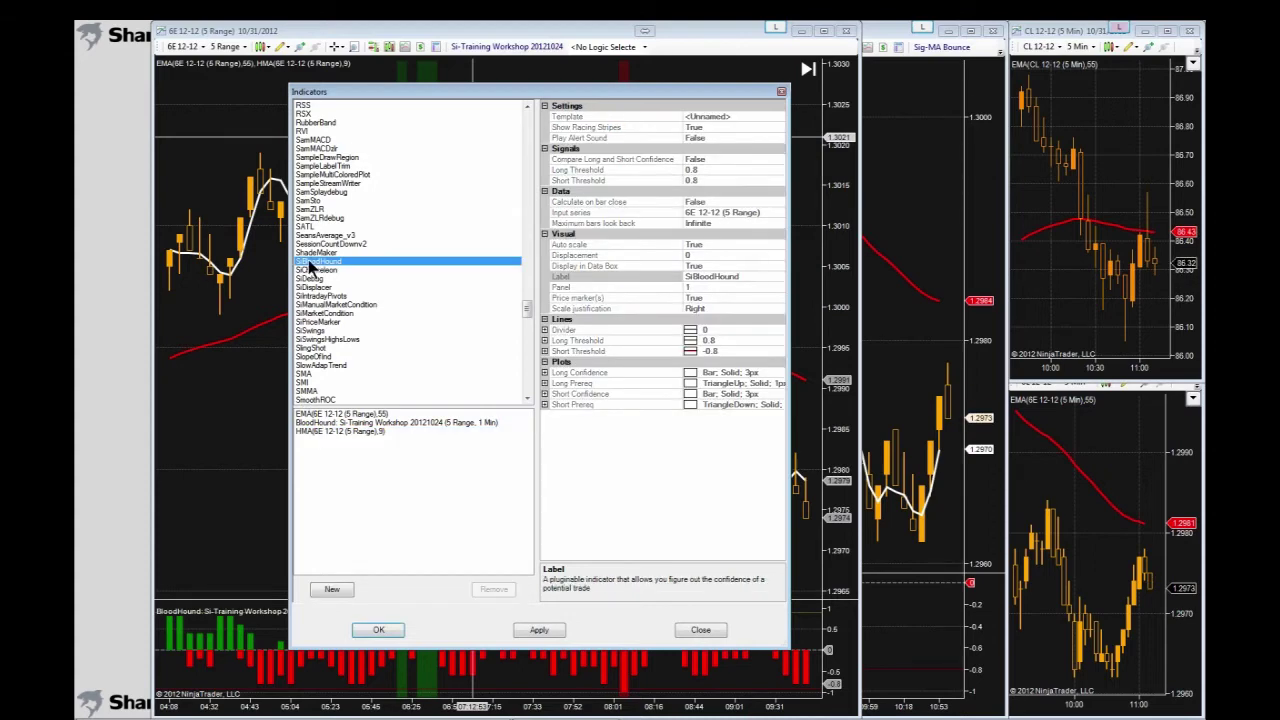
left_click(308, 423)
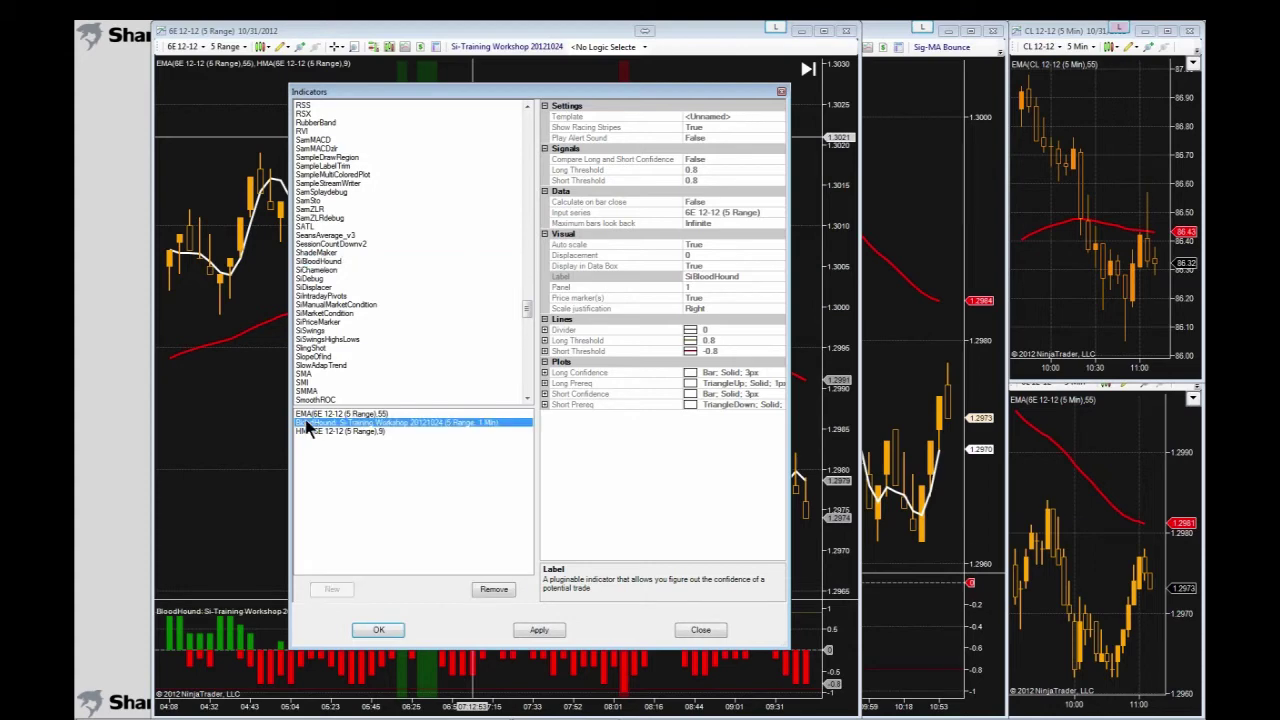
left_click(378, 630)
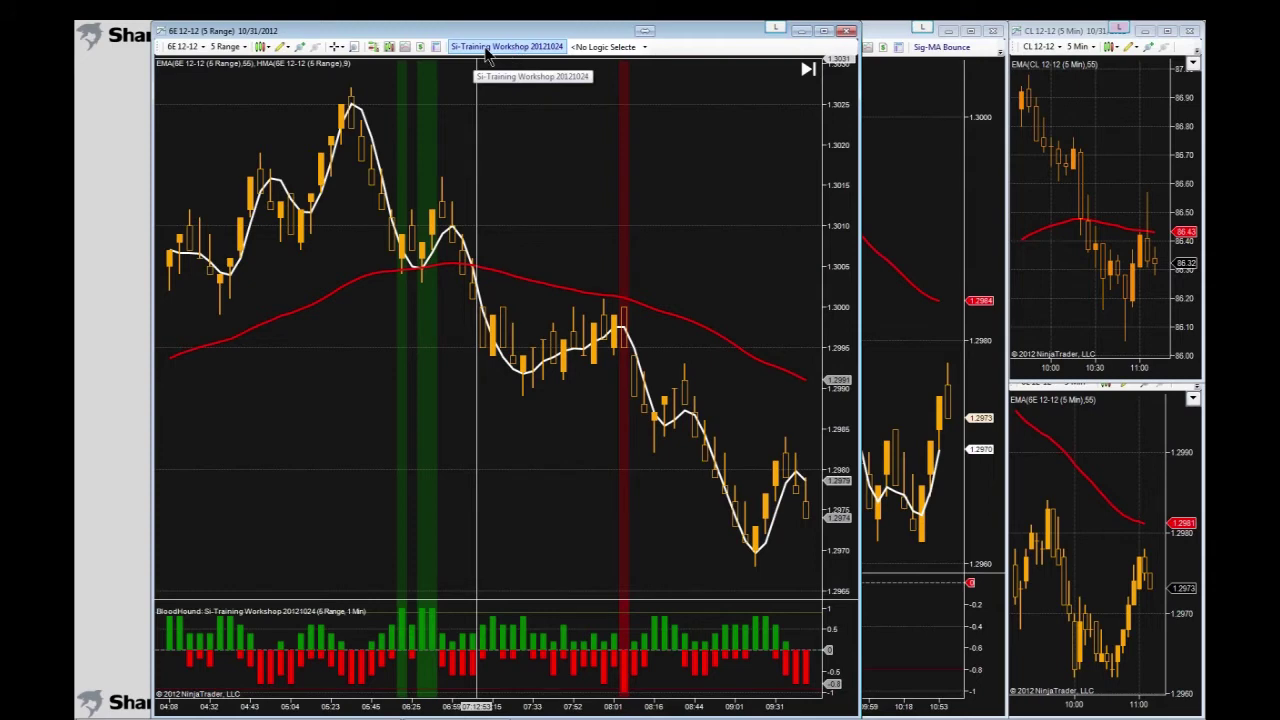
left_click(646, 47)
left_click(620, 63)
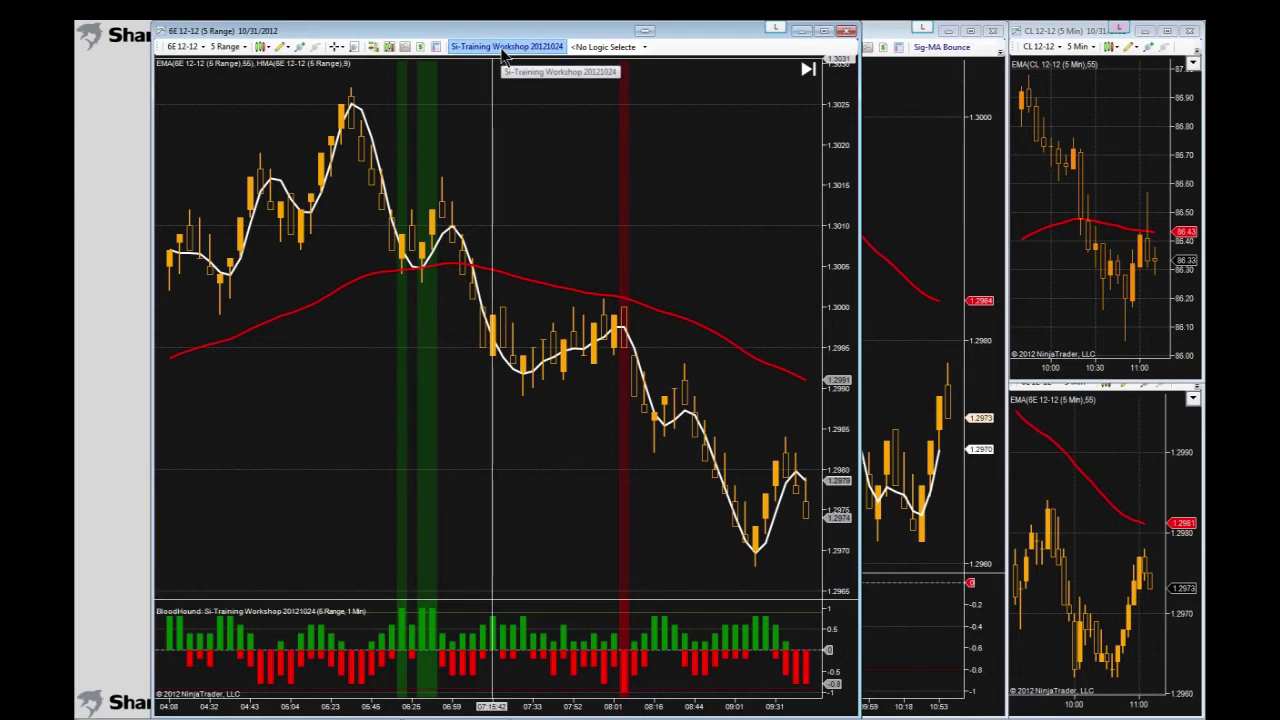
left_click_drag(0, 56, 283, 30)
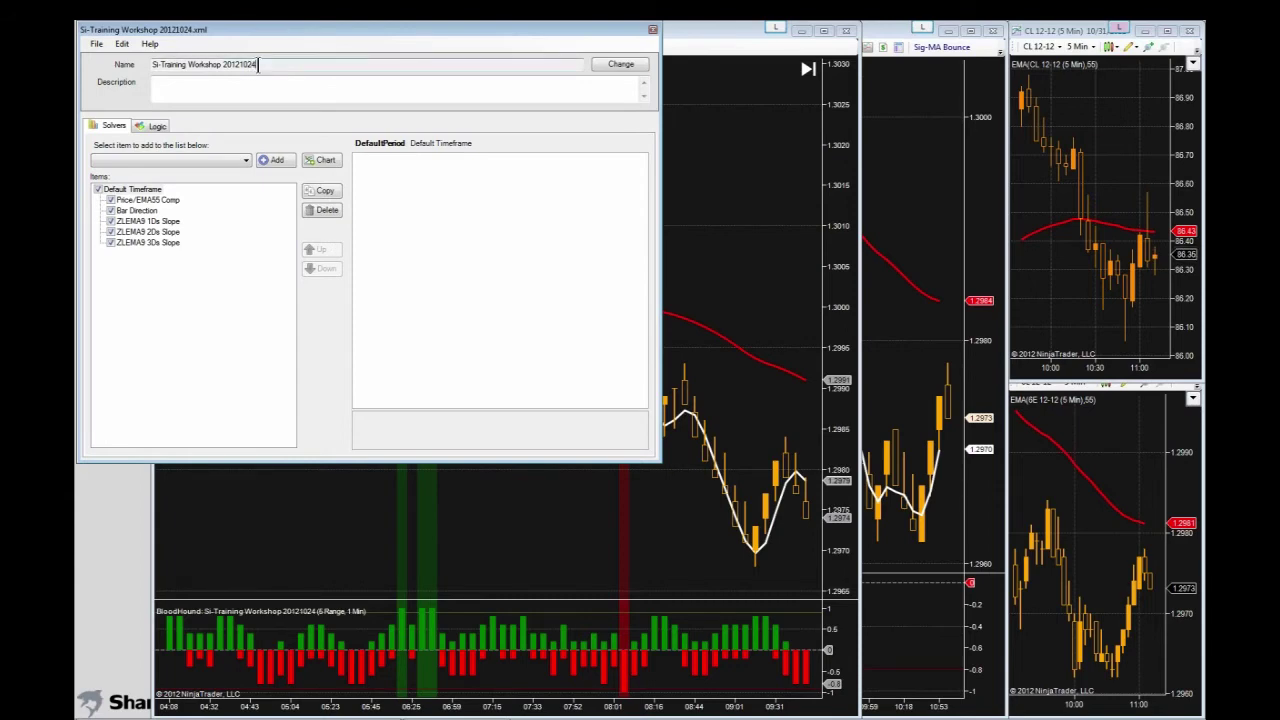
left_click_drag(662, 370, 492, 364)
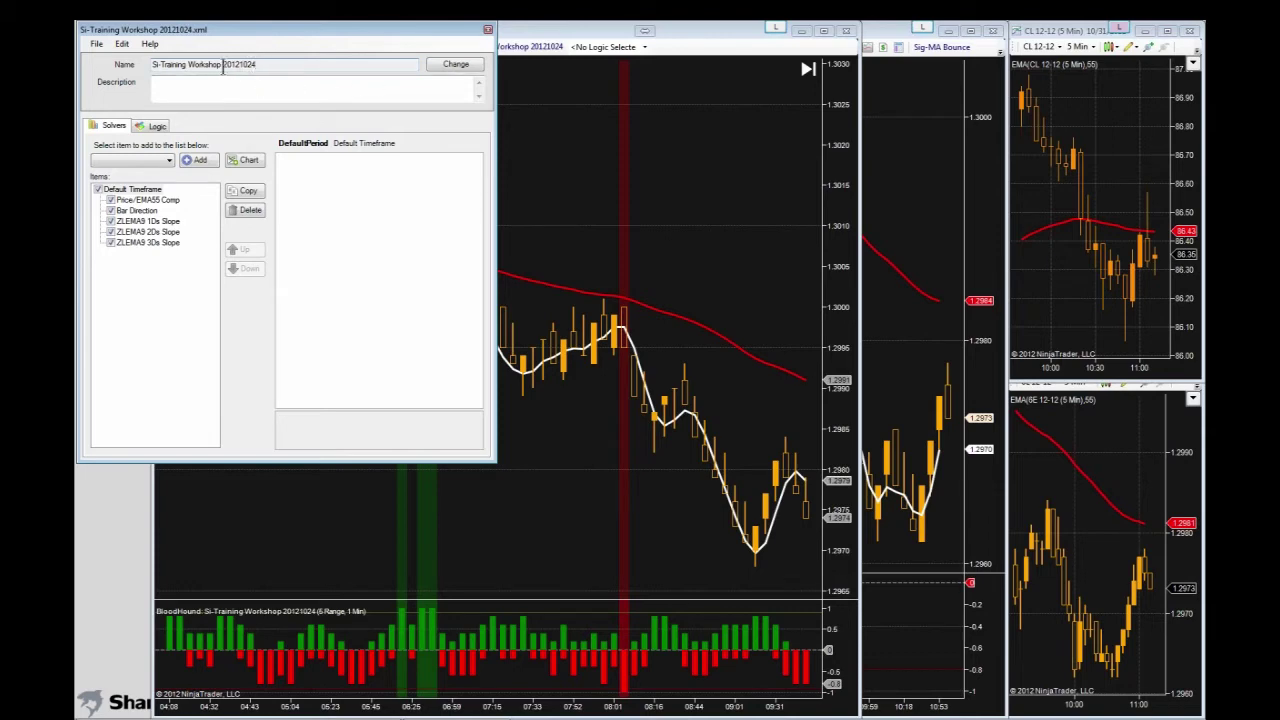
left_click_drag(224, 66, 262, 65)
left_click(261, 65)
- Save the template as Si-Training Workshop 20121031.xml and highlight the new date in its Name field
left_click(455, 64)
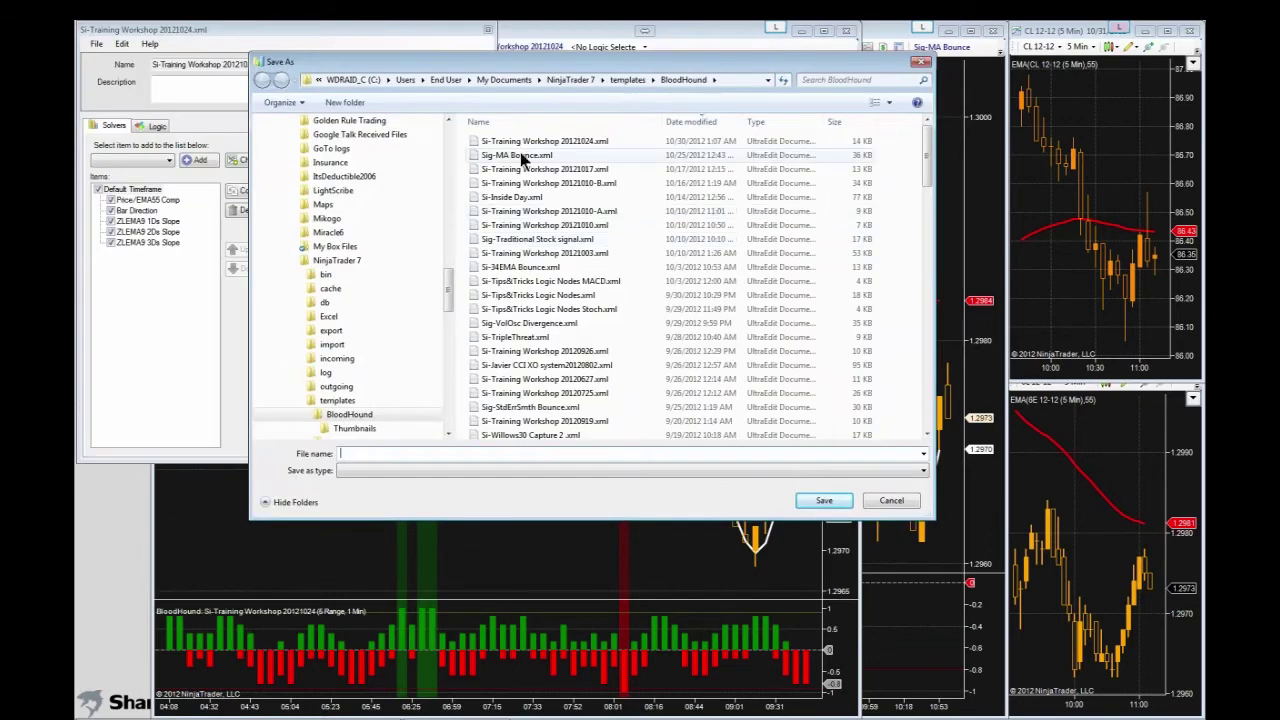
left_click(530, 141)
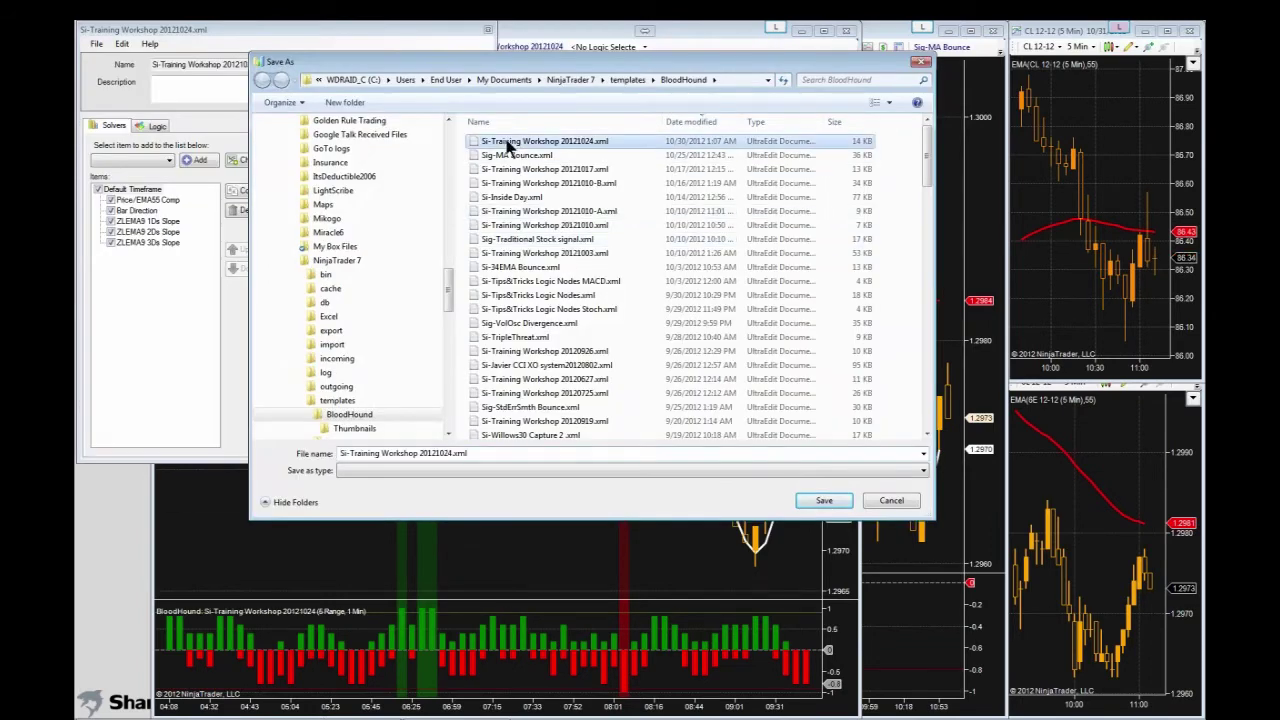
double_click(445, 453)
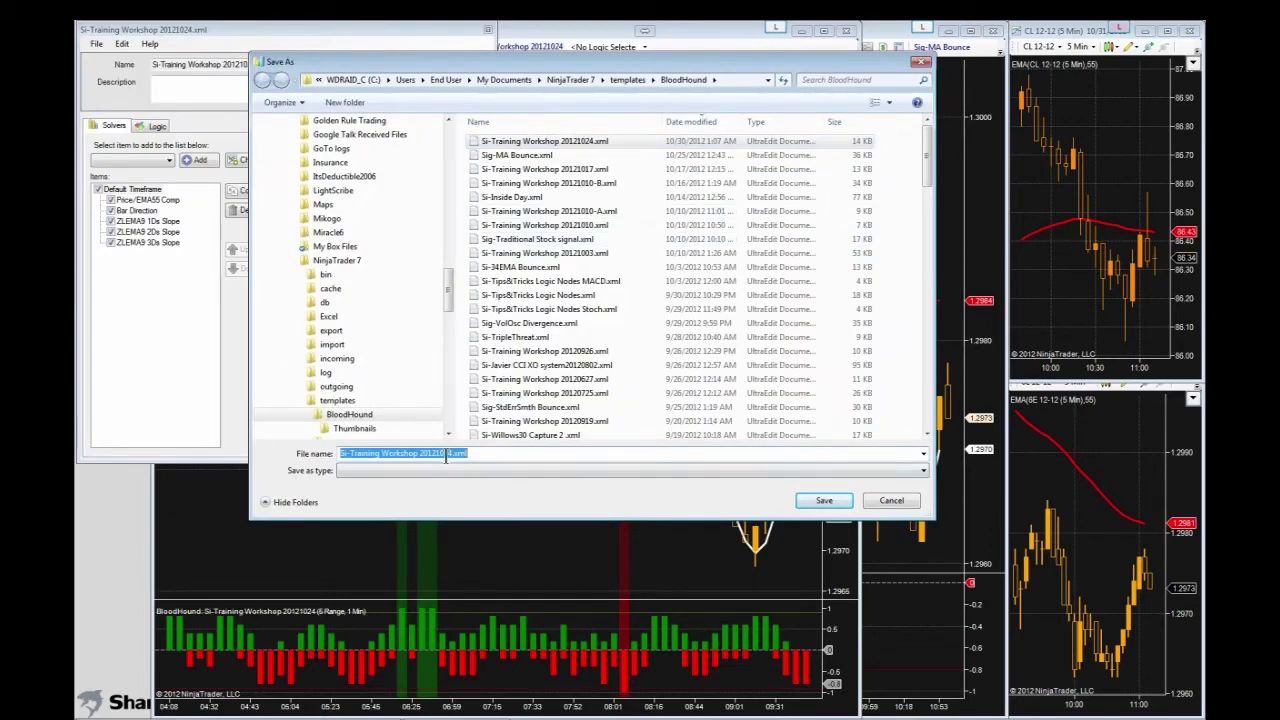
left_click(445, 453)
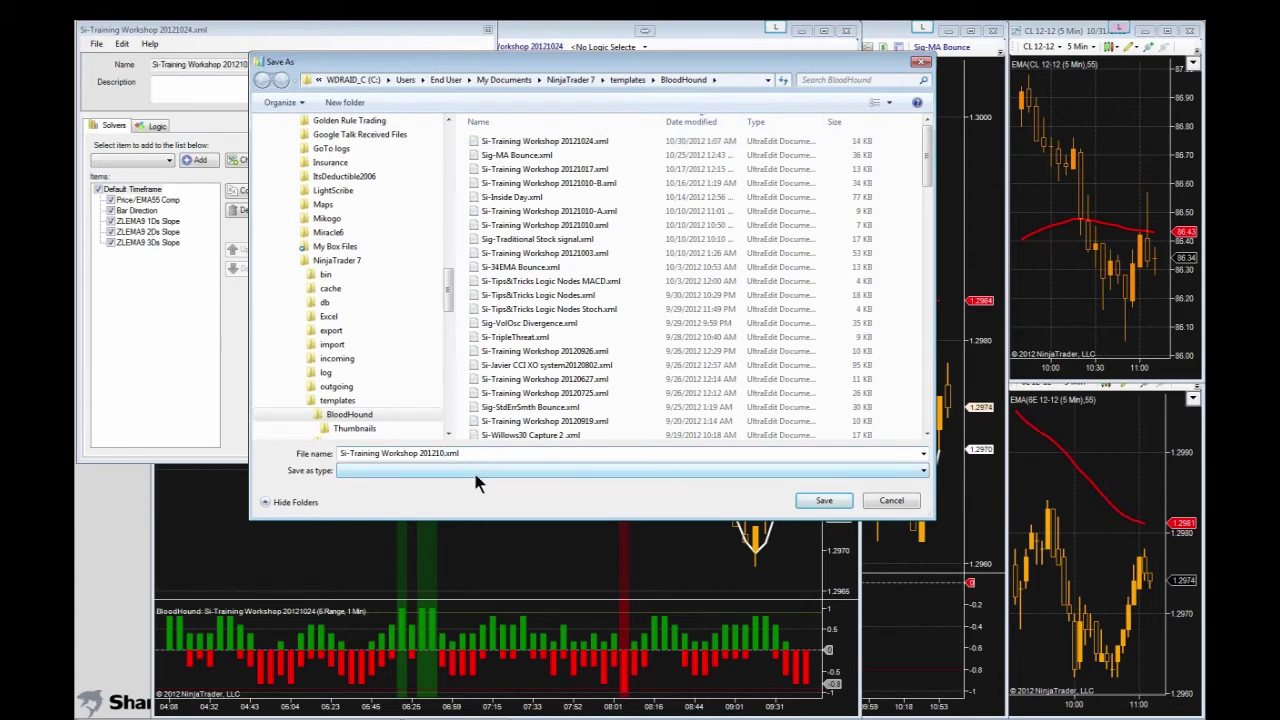
type("31")
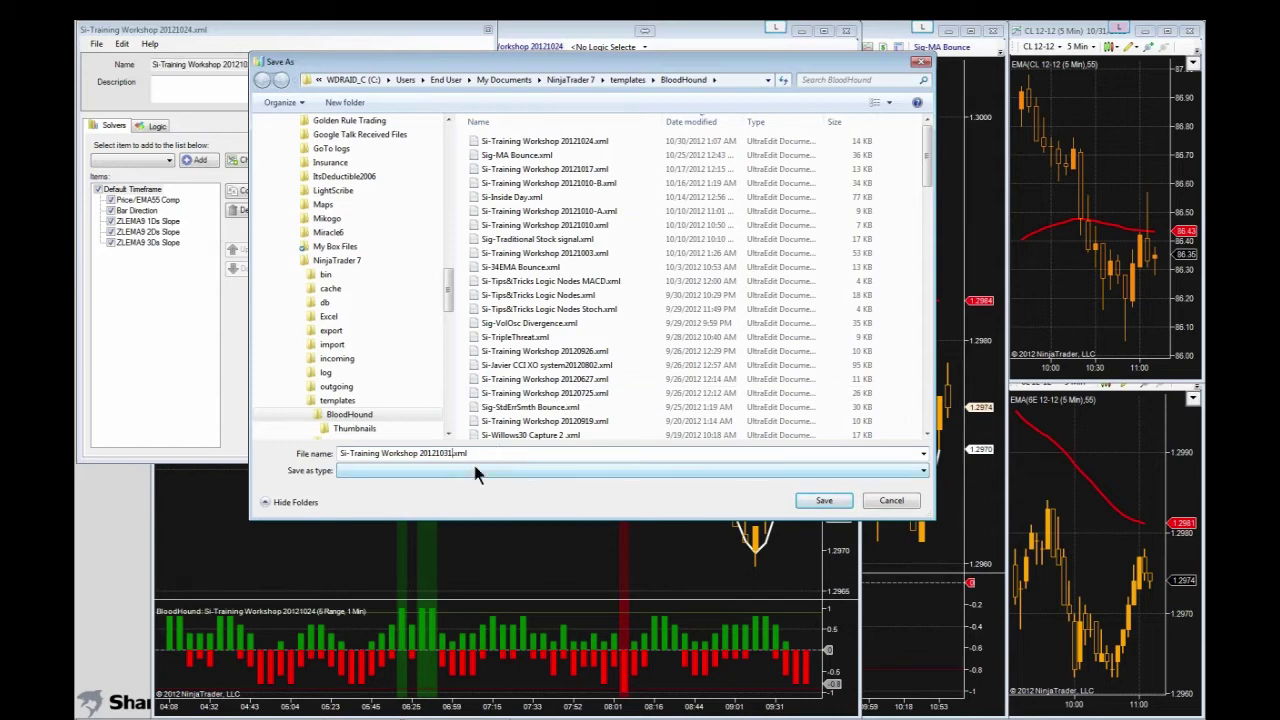
left_click(824, 506)
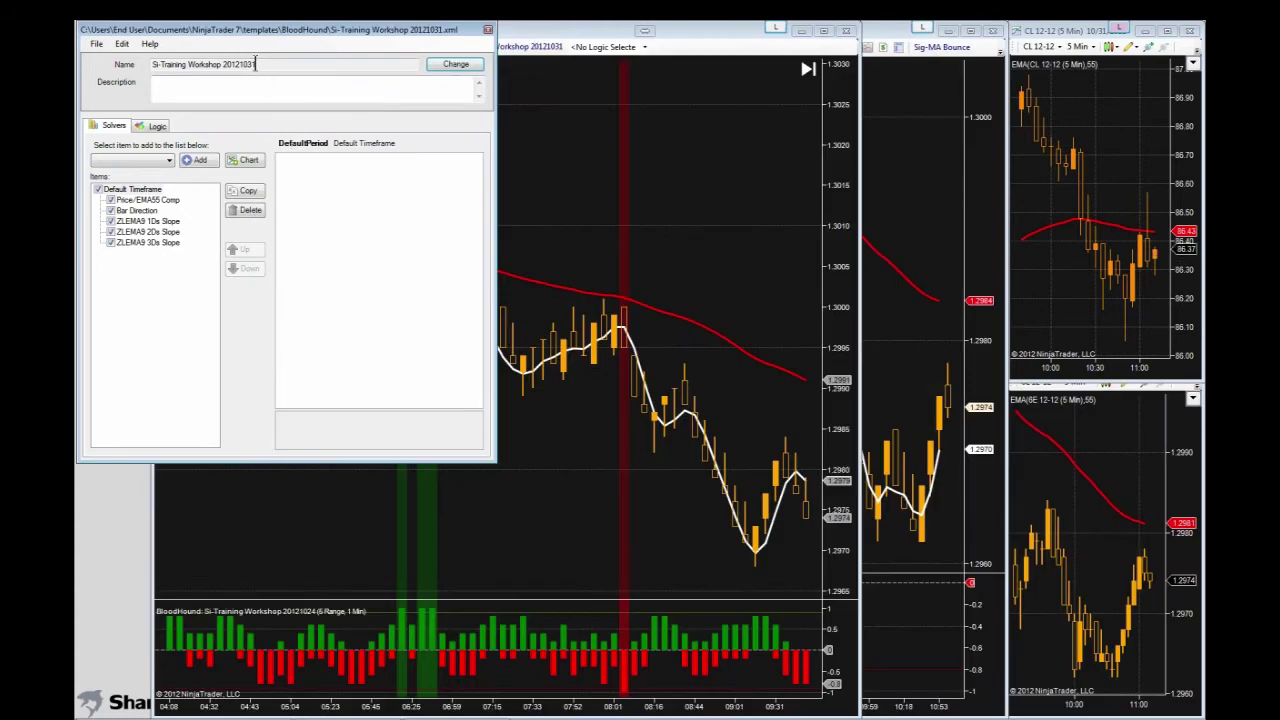
left_click(250, 63)
left_click_drag(250, 63, 223, 64)
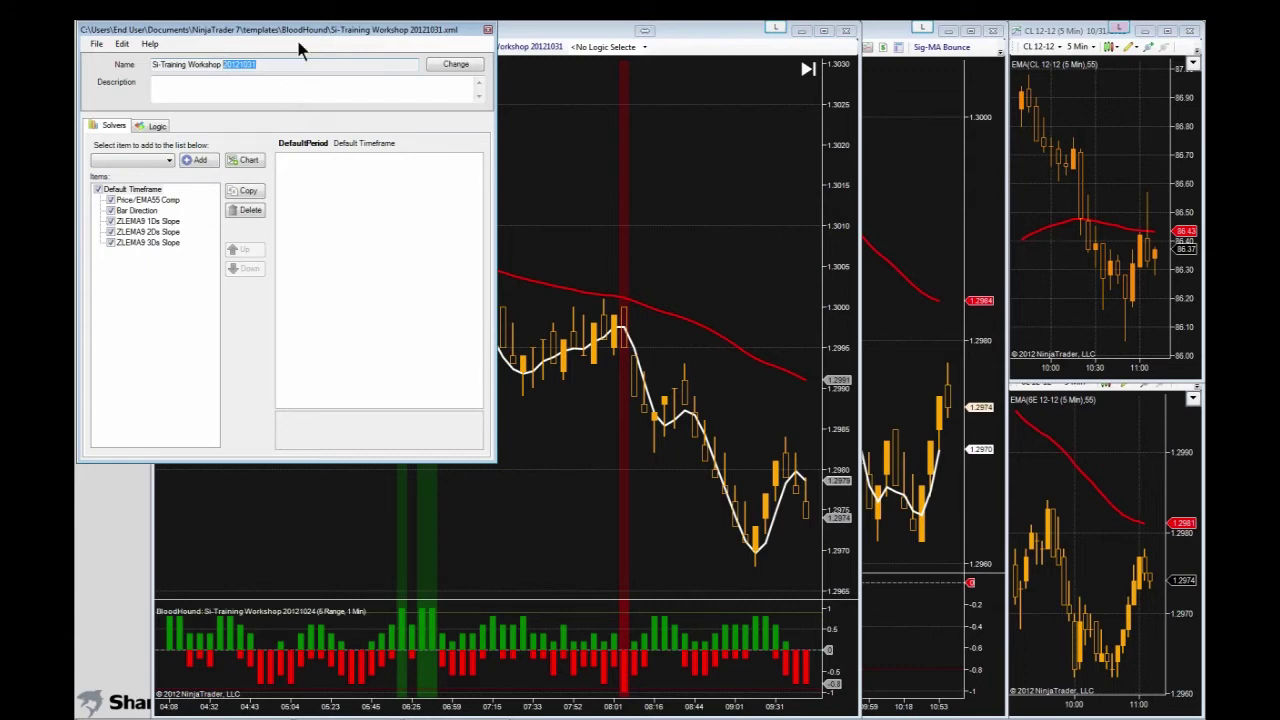
left_click_drag(293, 37, 300, 81)
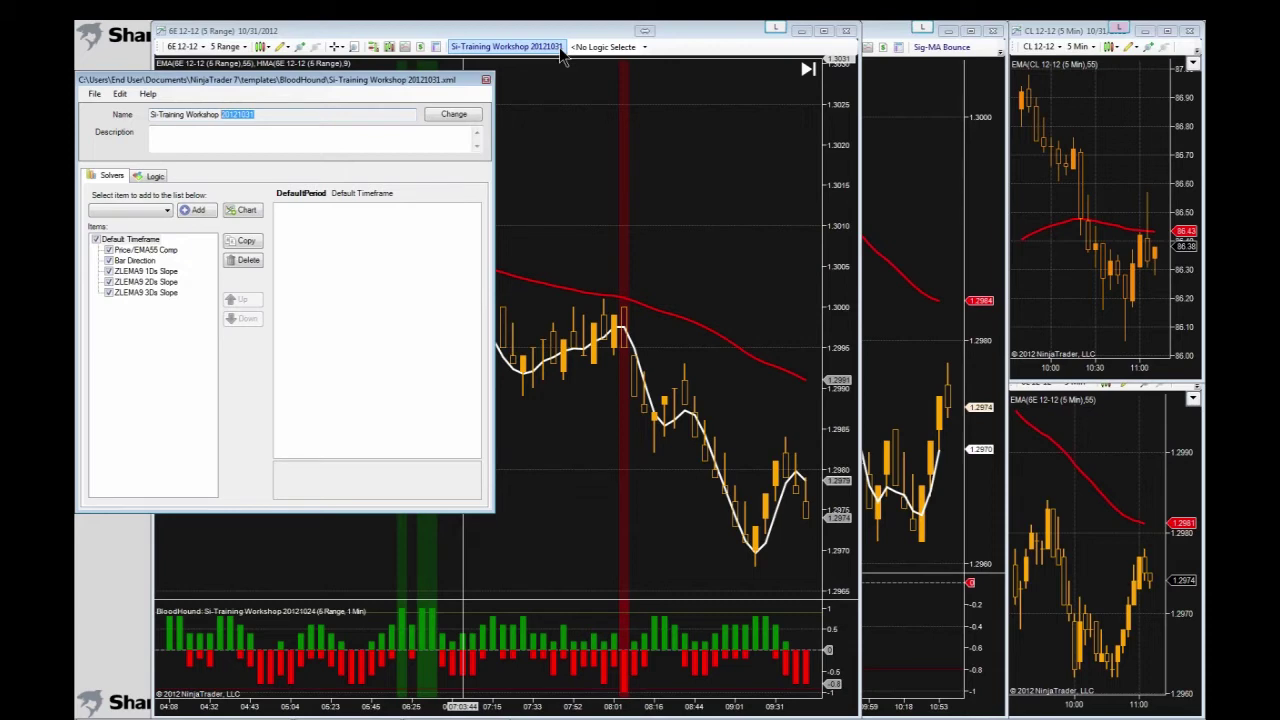
left_click(154, 175)
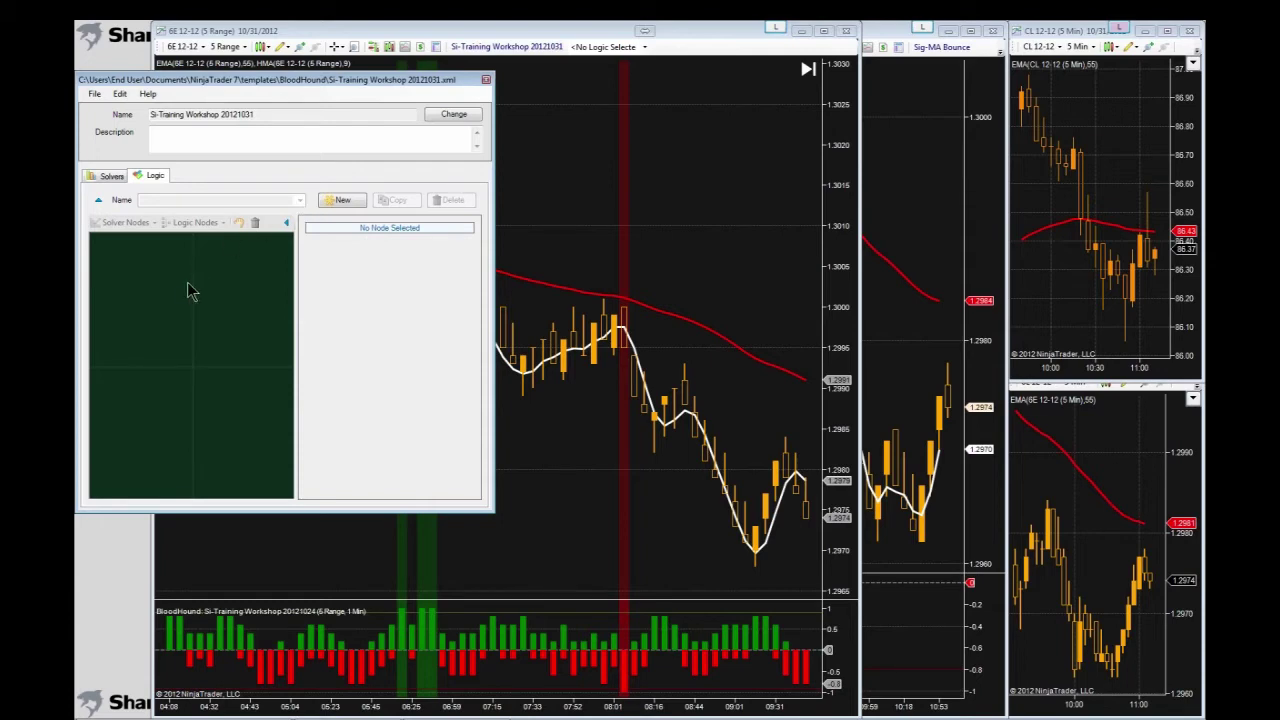
left_click(110, 177)
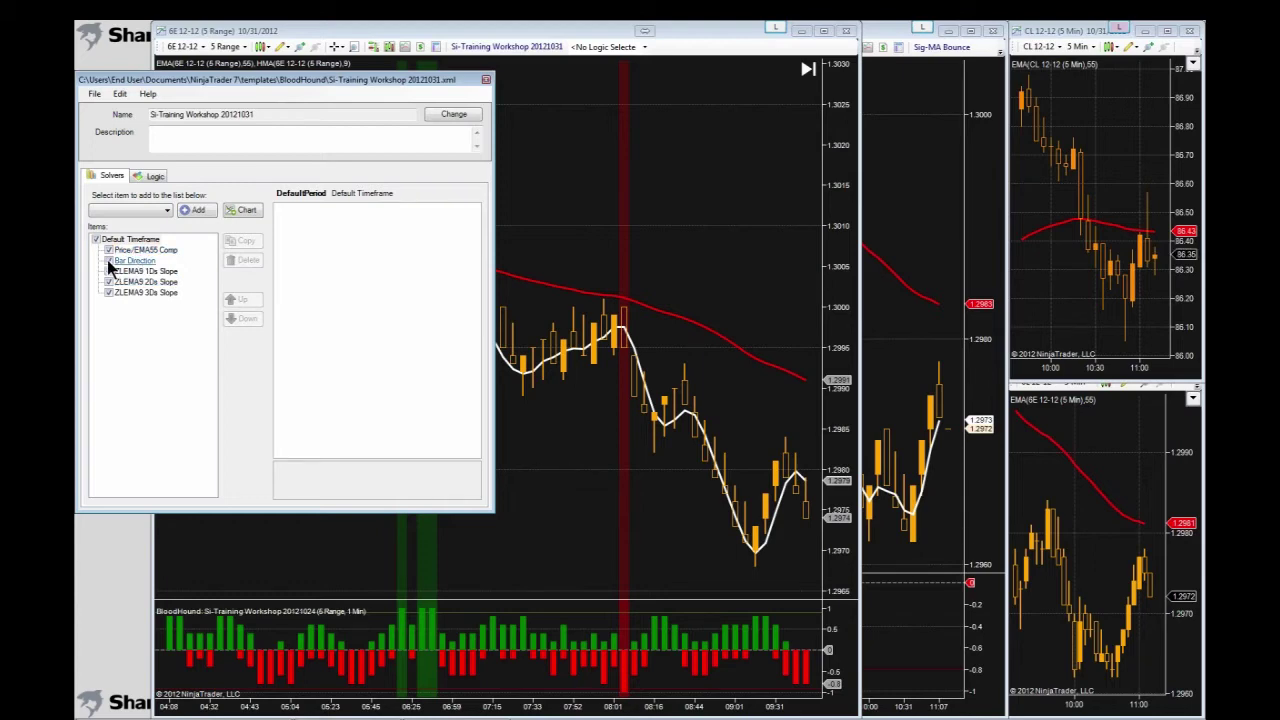
- Disable every Default Timeframe solver except Price/EMA55 Comp and select that solver
left_click(100, 243)
left_click(108, 271)
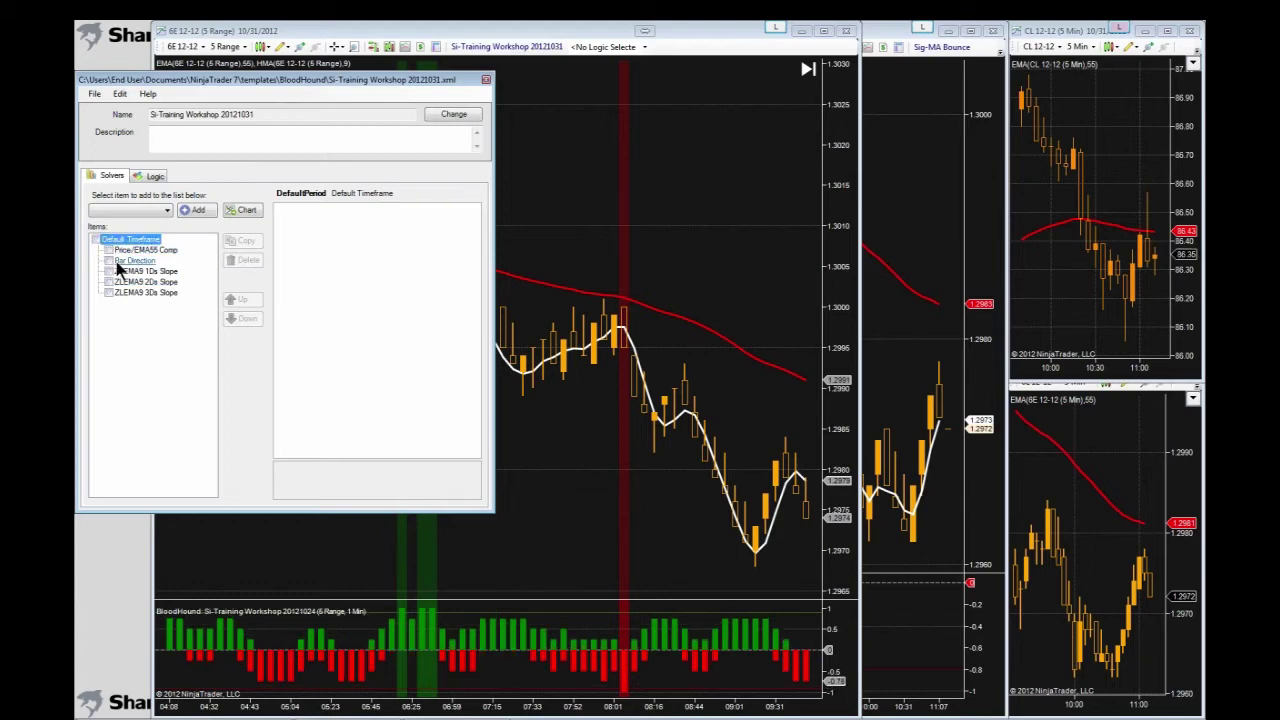
left_click(108, 281)
left_click(108, 292)
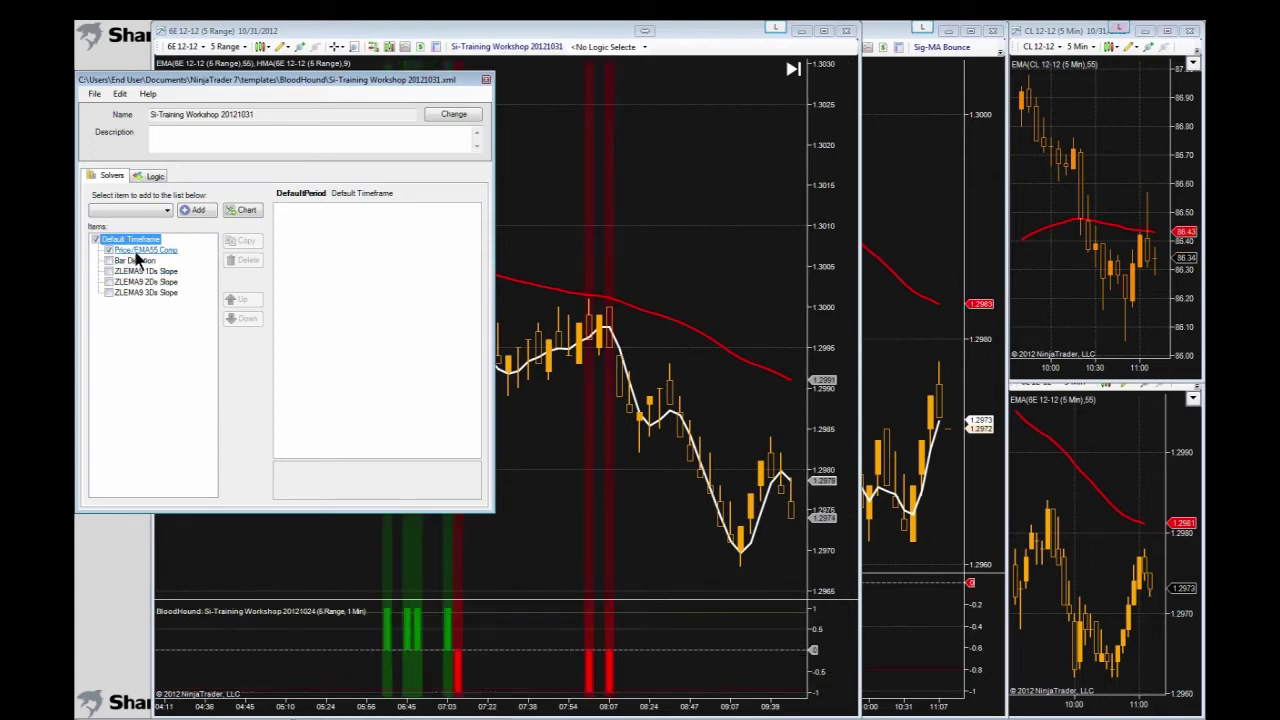
left_click(137, 251)
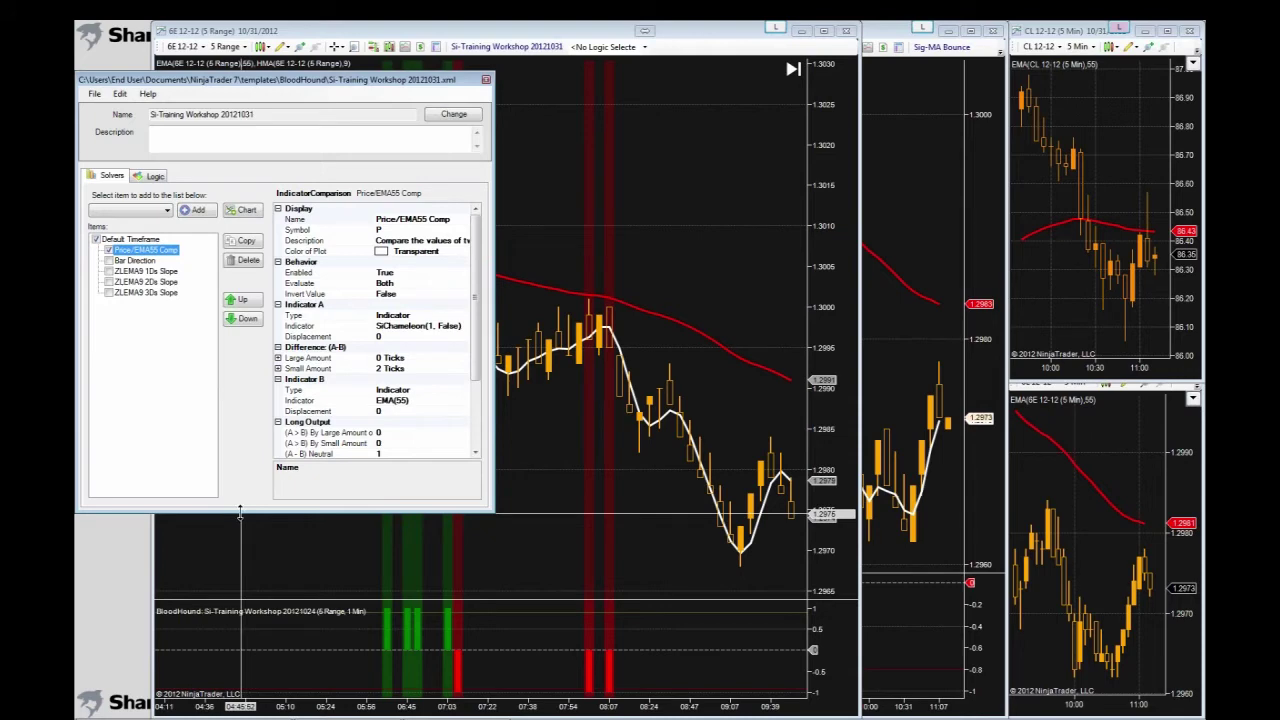
- Enlarge the template editor, shift the 6E chart right, and select Indicator A's Indicator row
left_click_drag(240, 520, 244, 546)
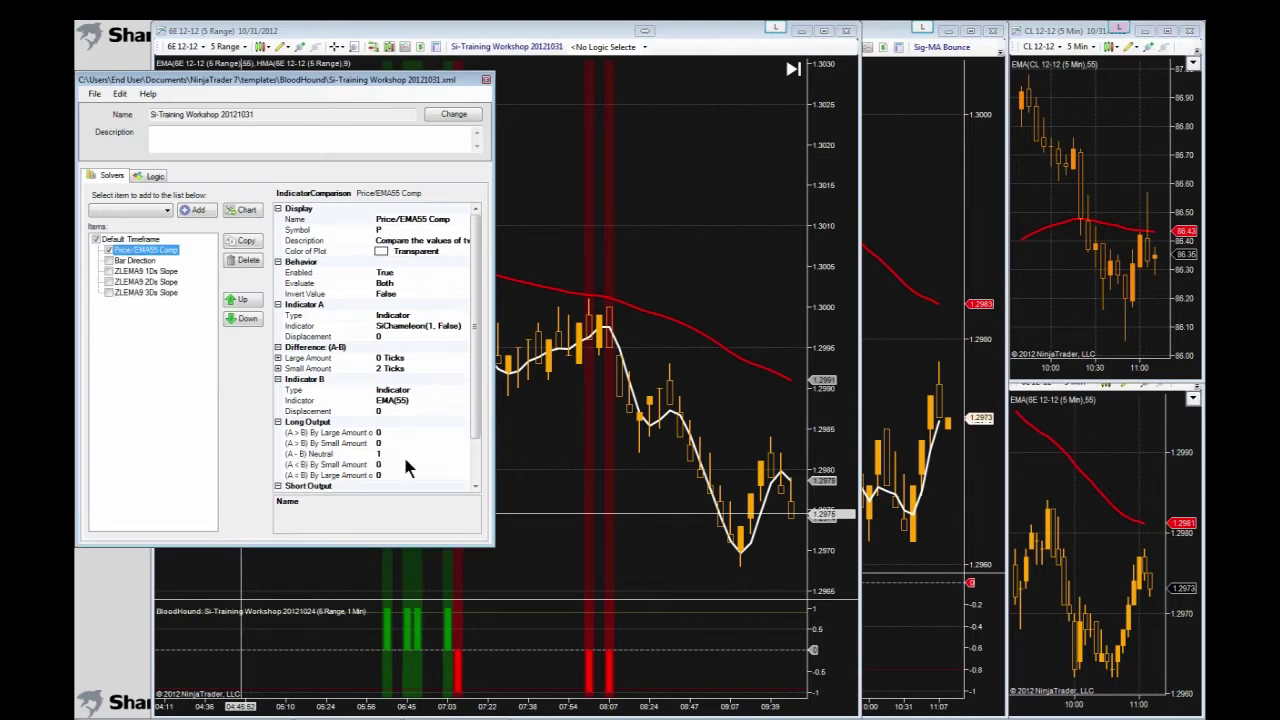
left_click(531, 42)
left_click_drag(528, 40, 693, 42)
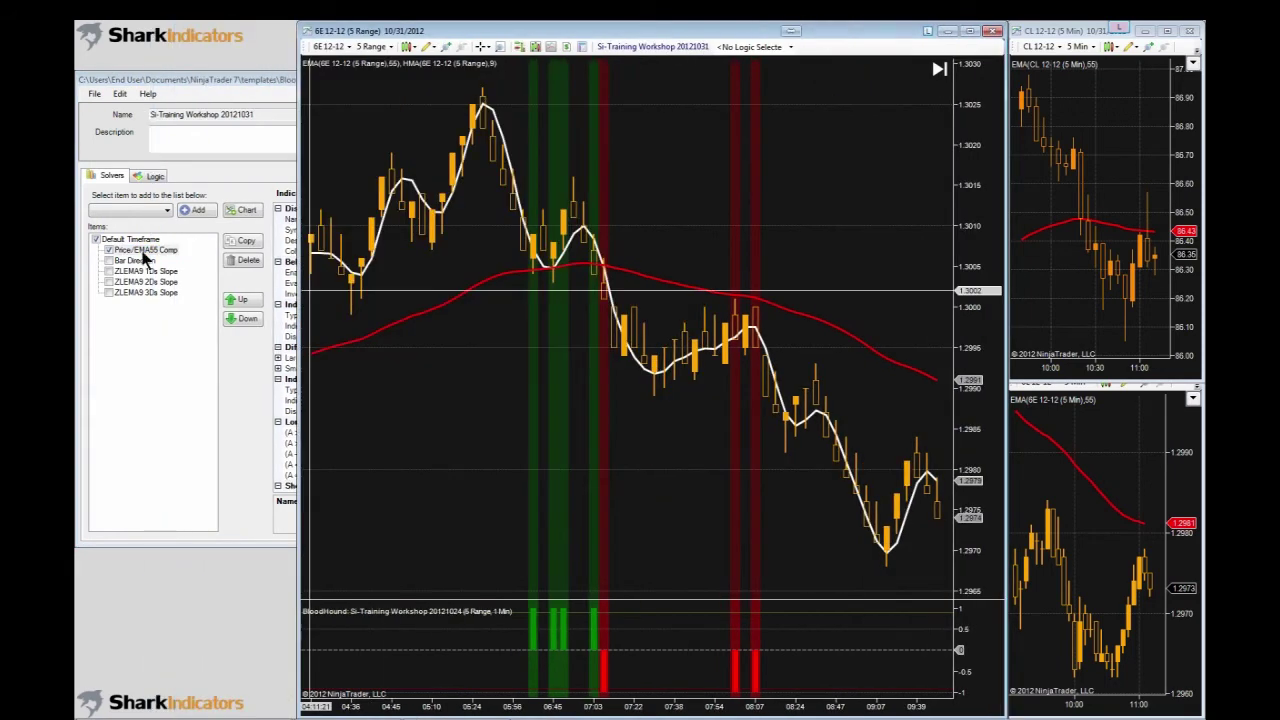
left_click(143, 251)
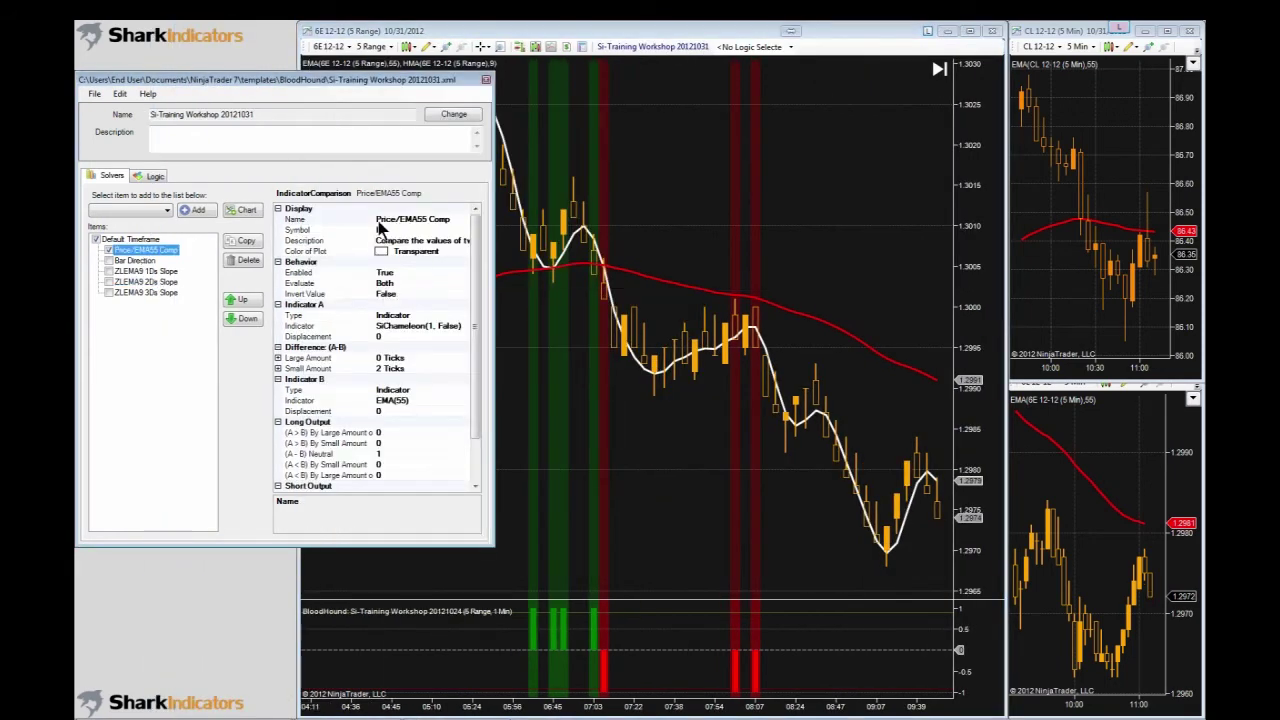
left_click(405, 330)
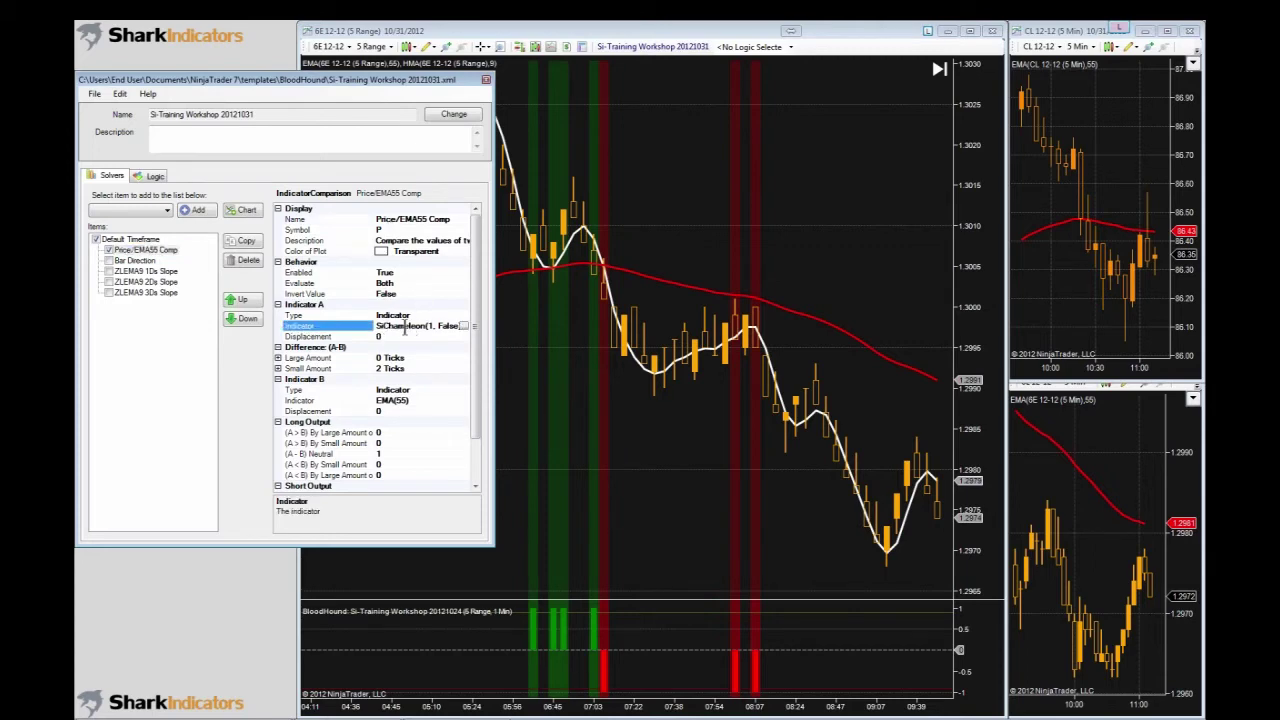
- Review SiChameleon's Low Bounds long and High Bounds short plots for Indicator A, then cancel unchanged
left_click(463, 327)
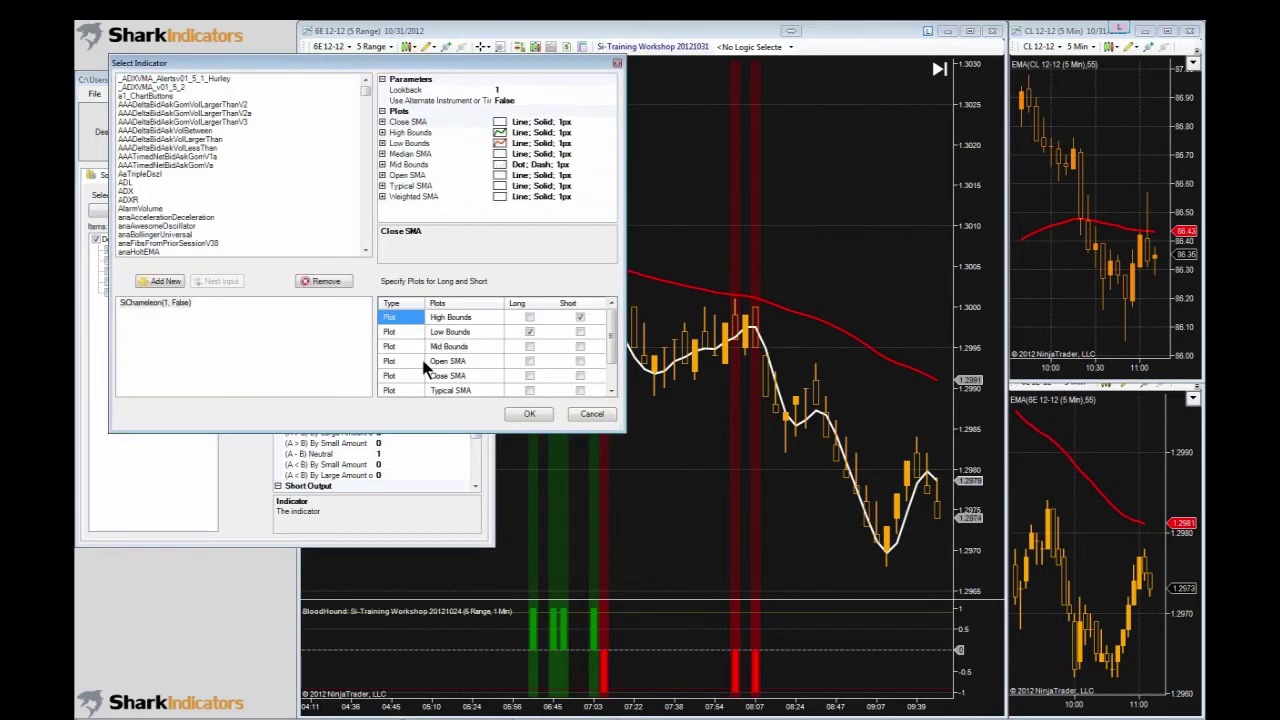
left_click(437, 333)
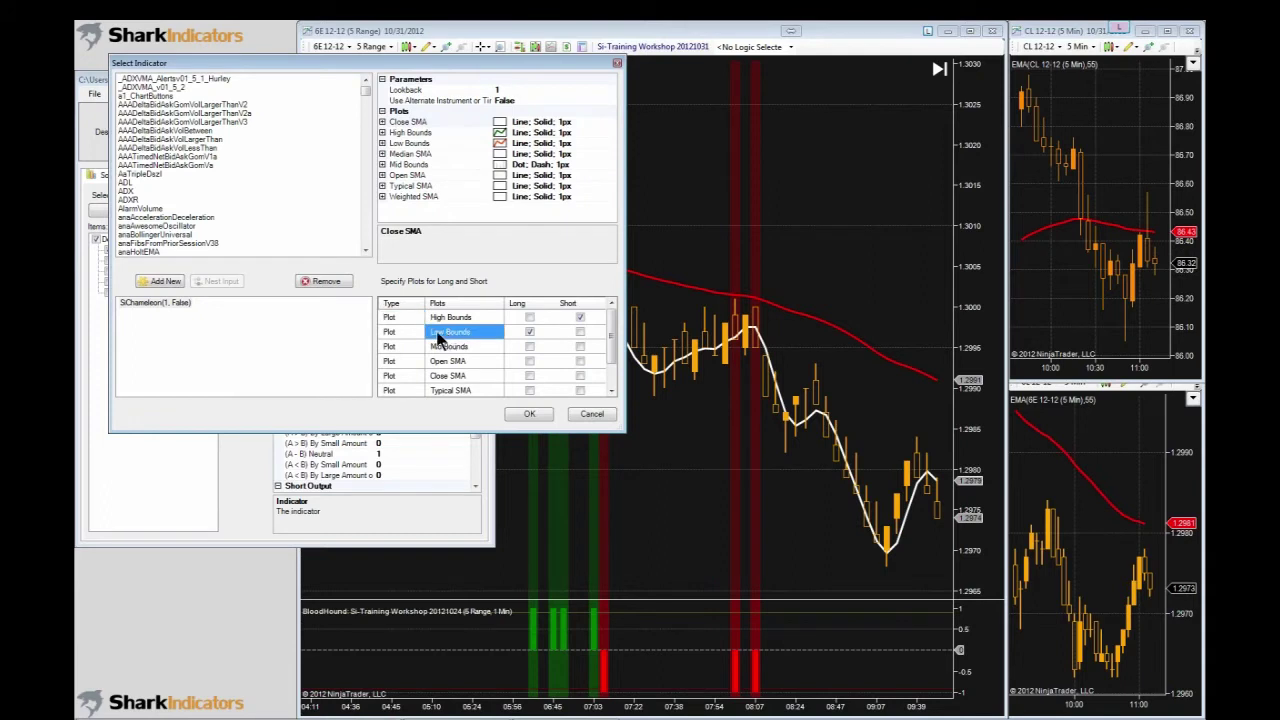
left_click(455, 318)
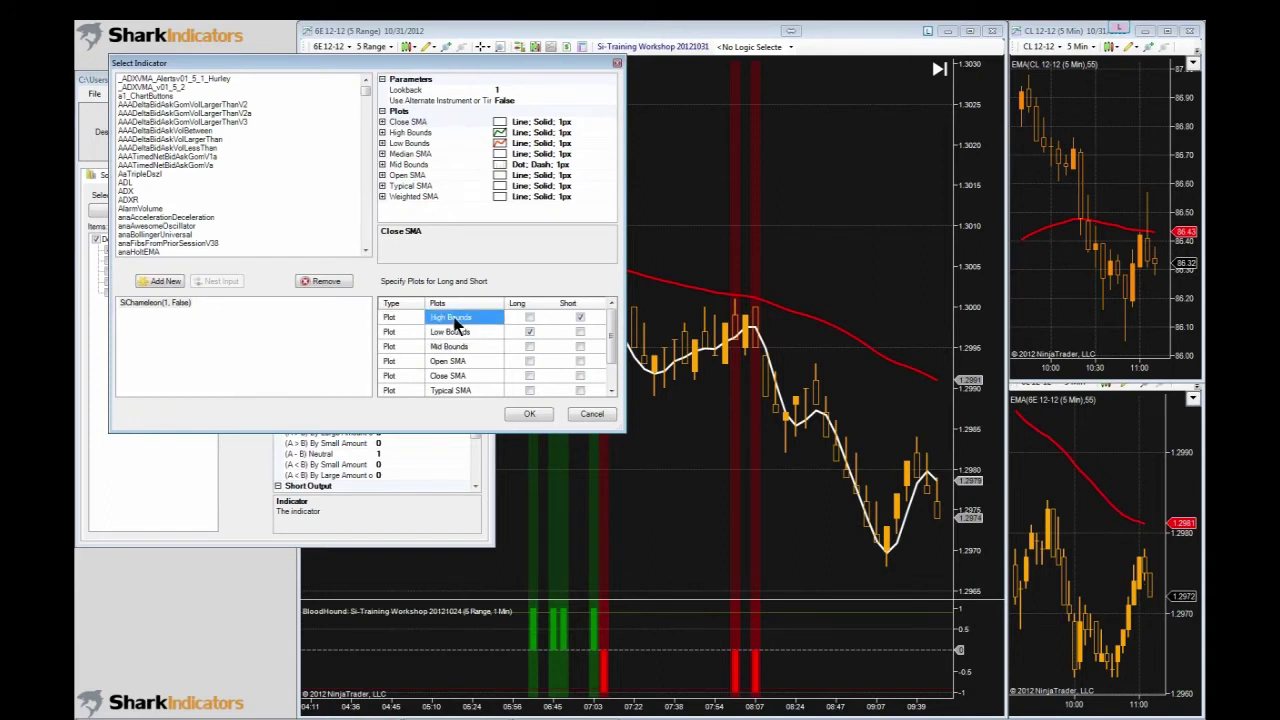
left_click(591, 416)
left_click(591, 416)
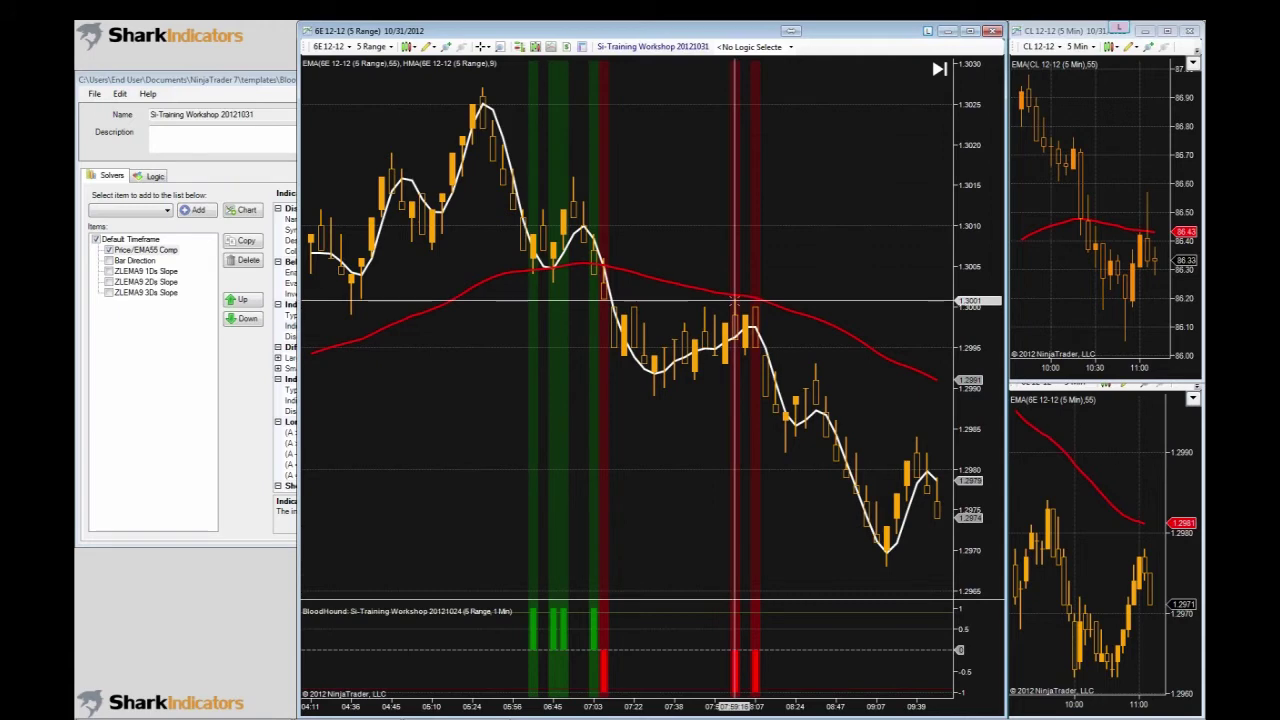
left_click(146, 255)
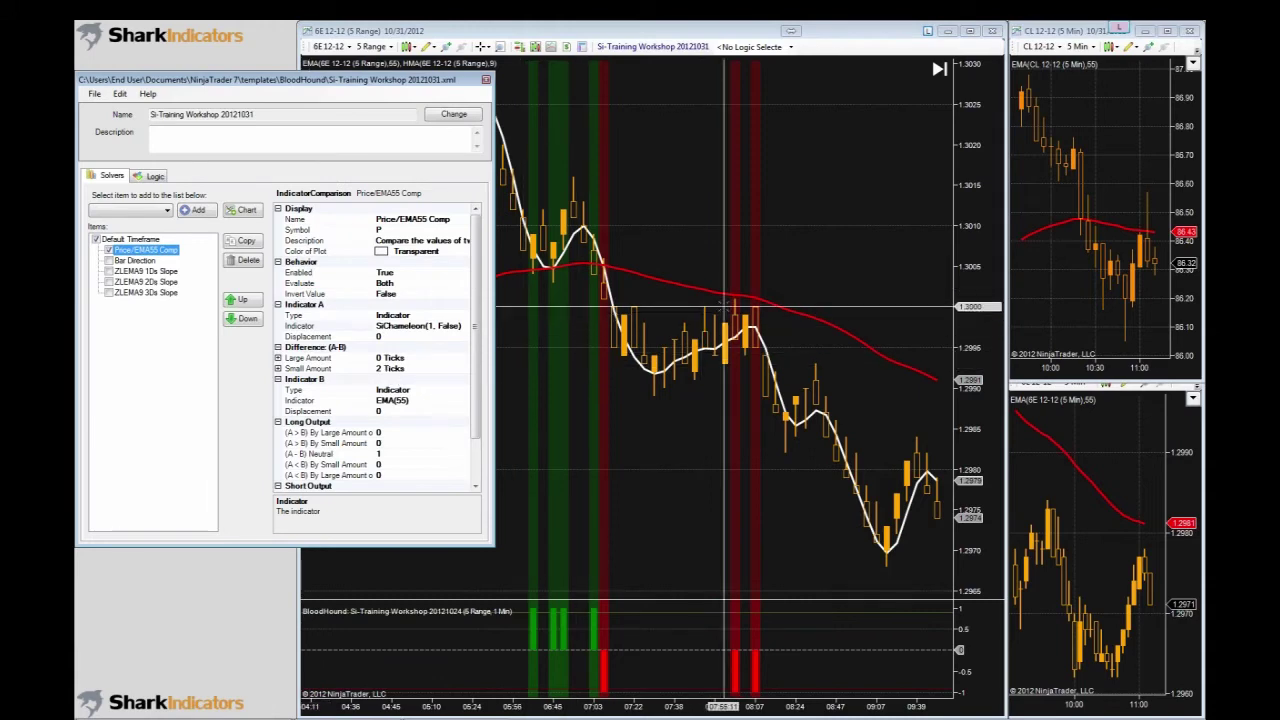
left_click(378, 369)
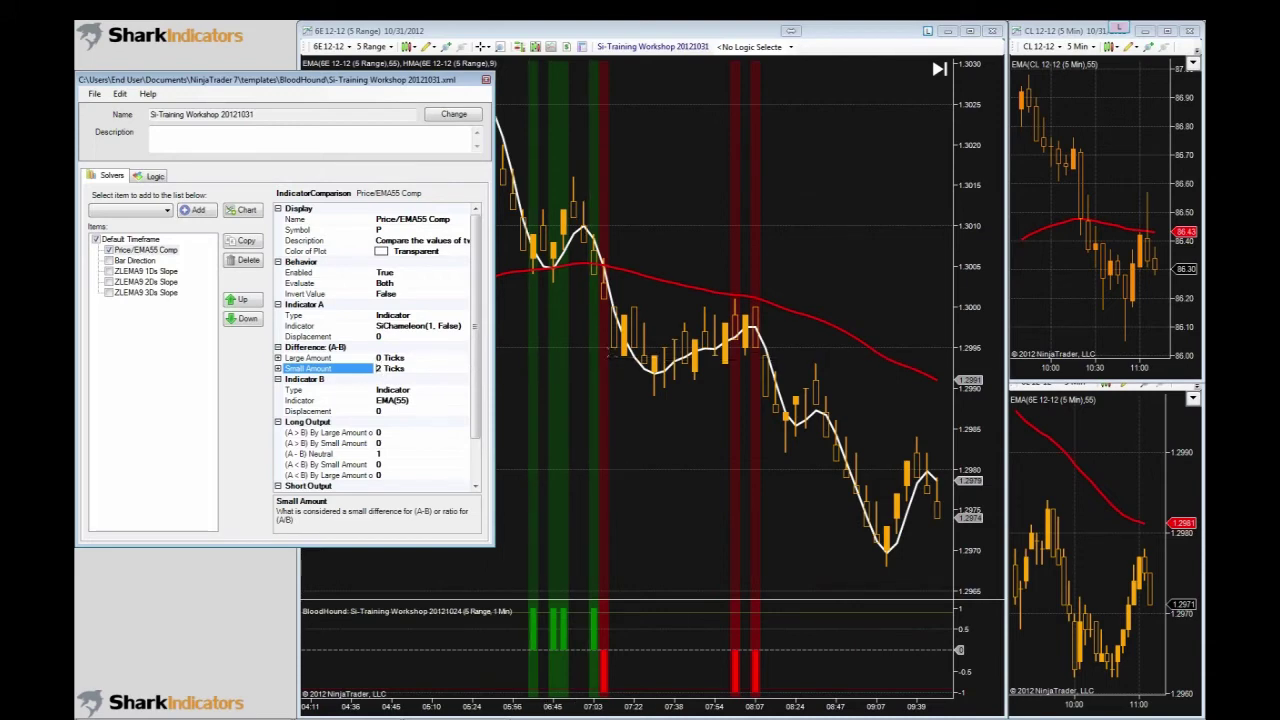
left_click(692, 258)
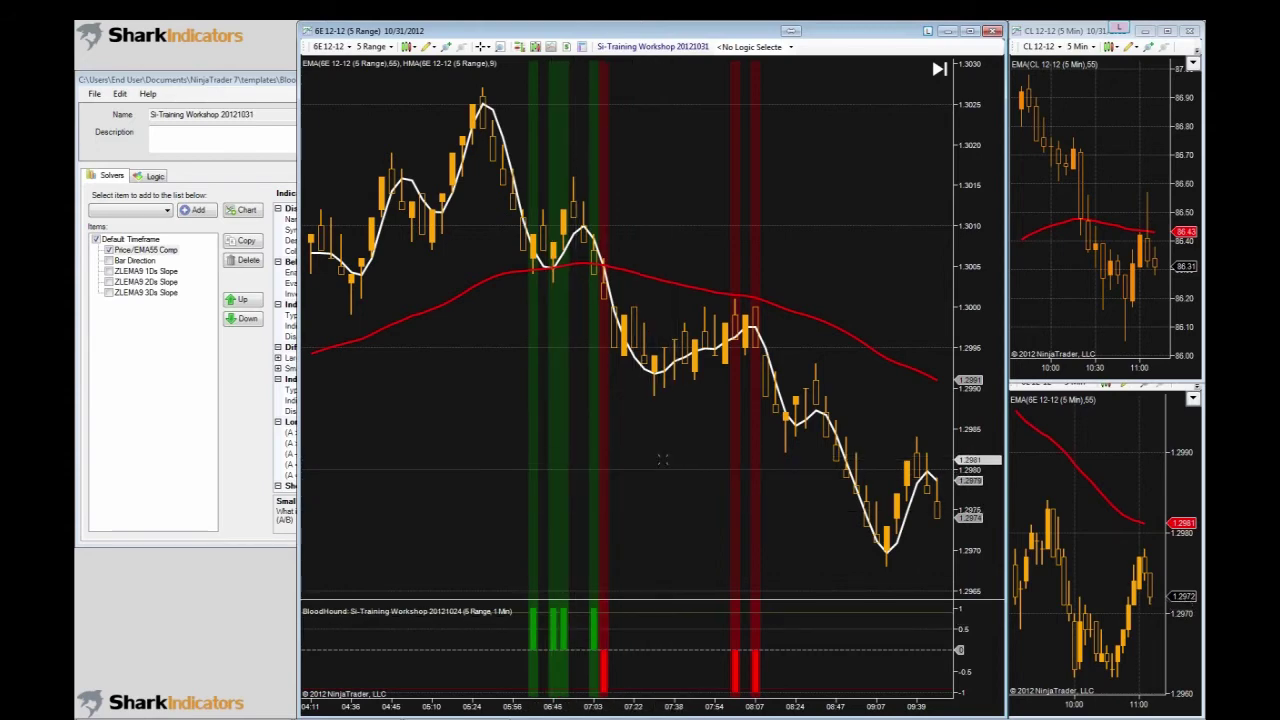
scroll(648, 455, "up", 2)
scroll(648, 455, "up", 14)
scroll(648, 455, "down", 16)
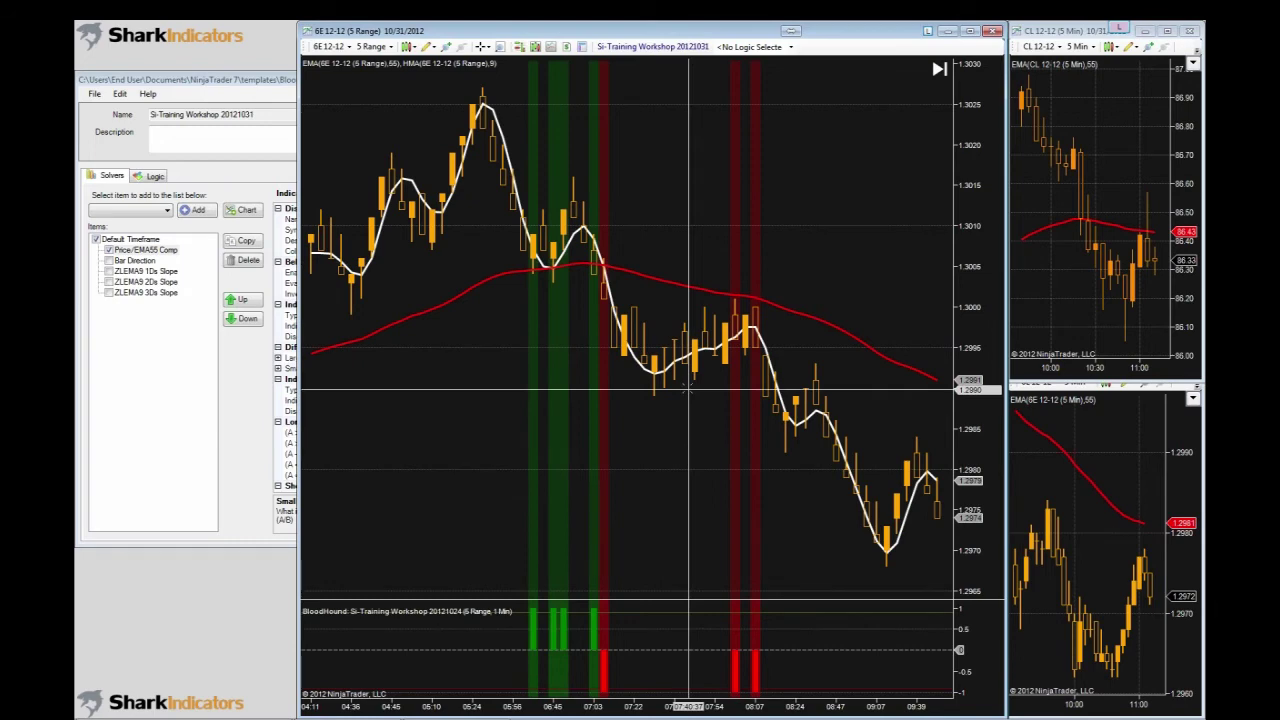
scroll(688, 390, "up", 3)
scroll(688, 402, "up", 9)
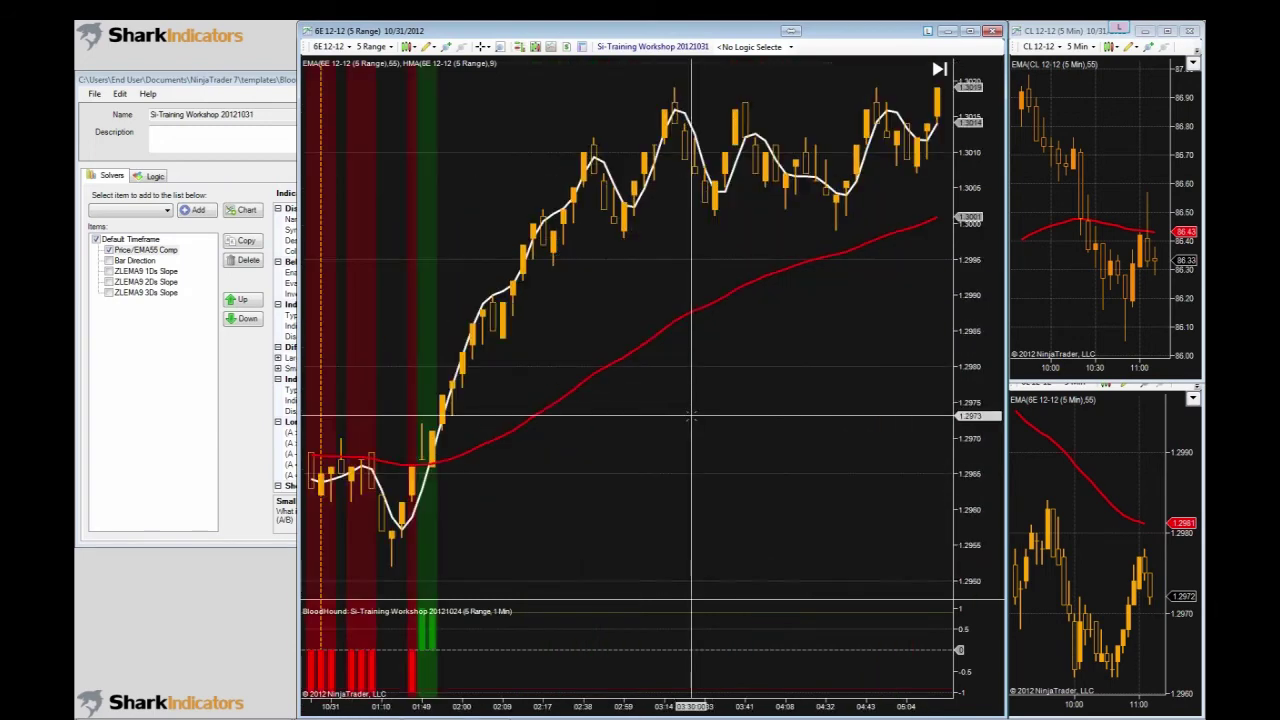
scroll(689, 415, "up", 8)
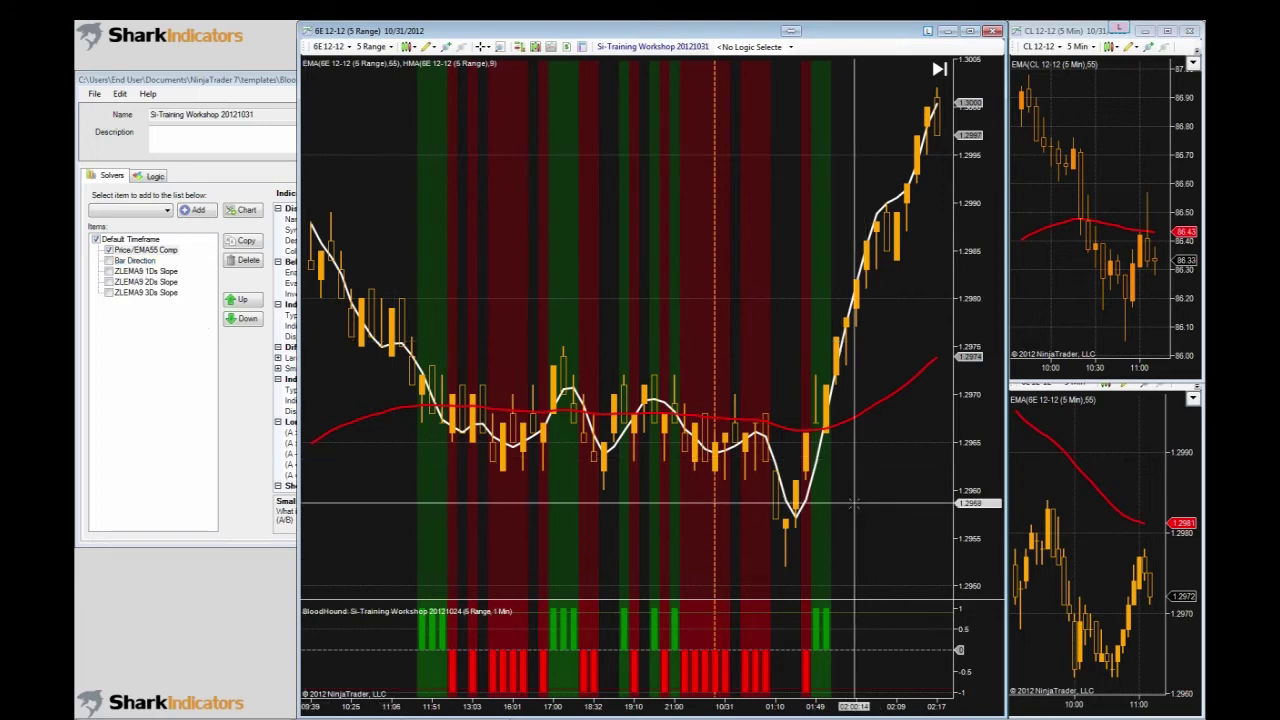
scroll(855, 503, "down", 10)
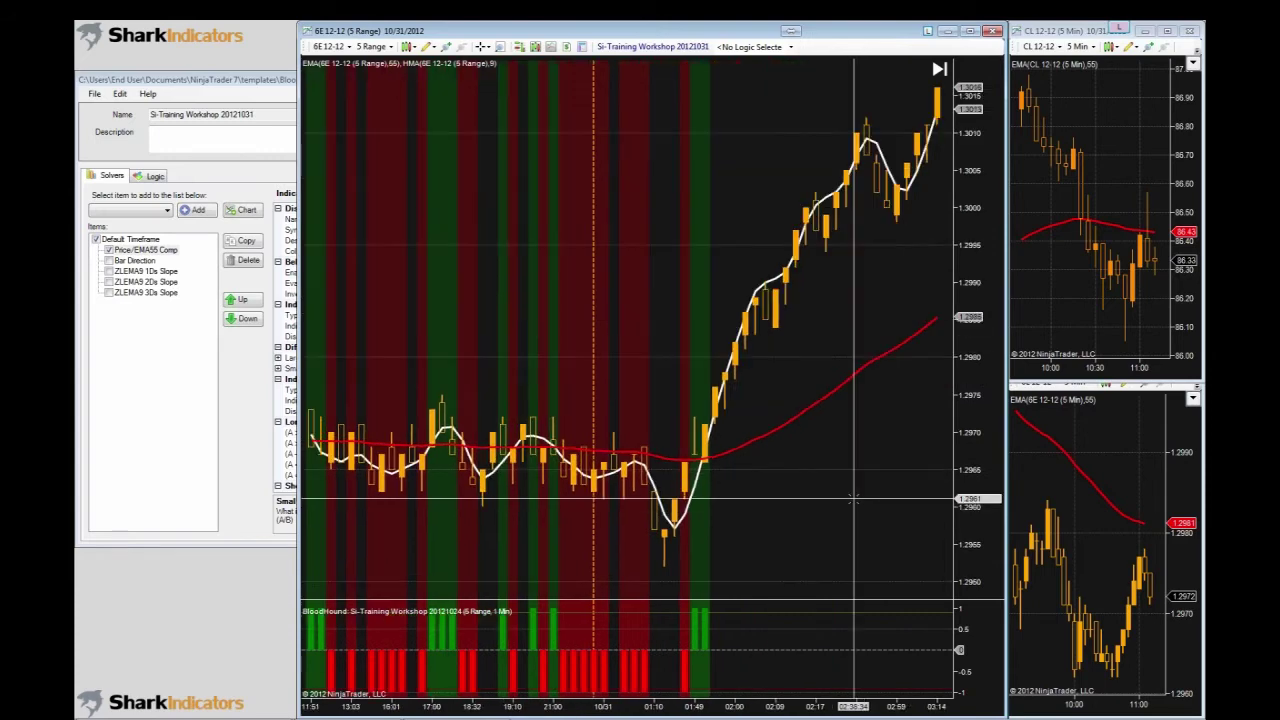
scroll(768, 516, "down", 10)
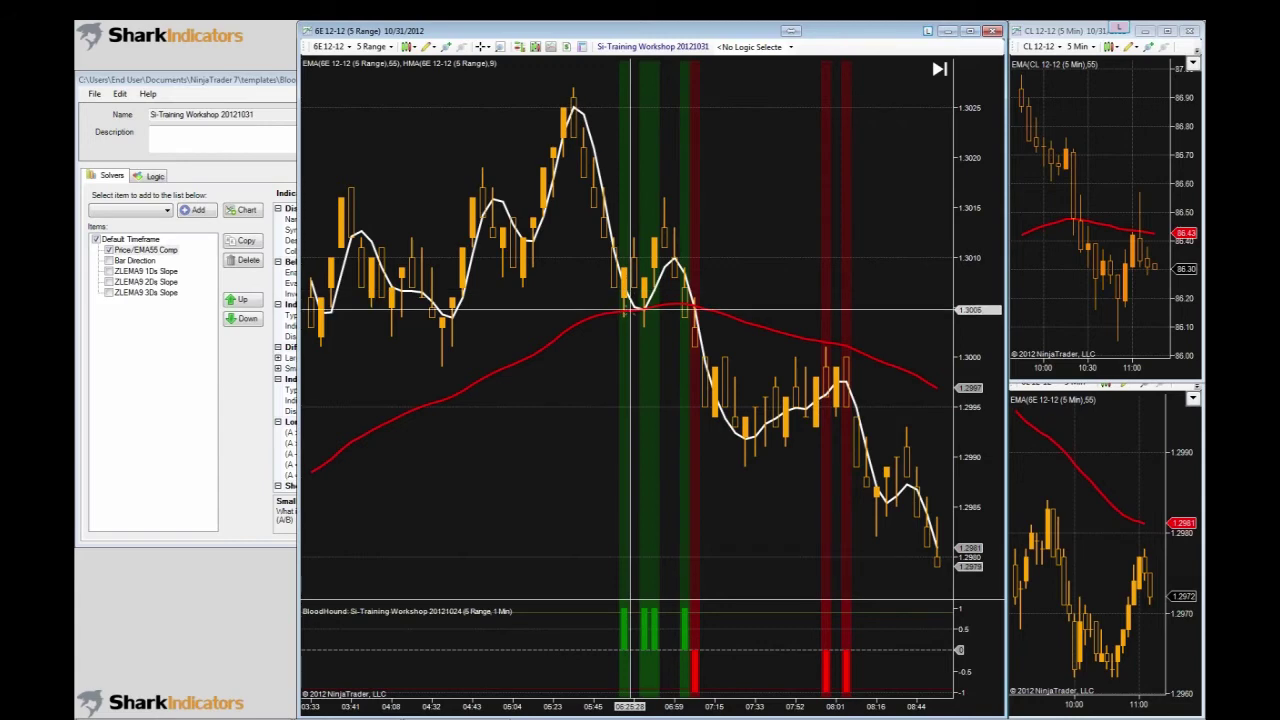
- Enable the Bar Direction solver, toggling it off and on to compare its signals on the 6E chart
left_click(134, 261)
left_click(110, 262)
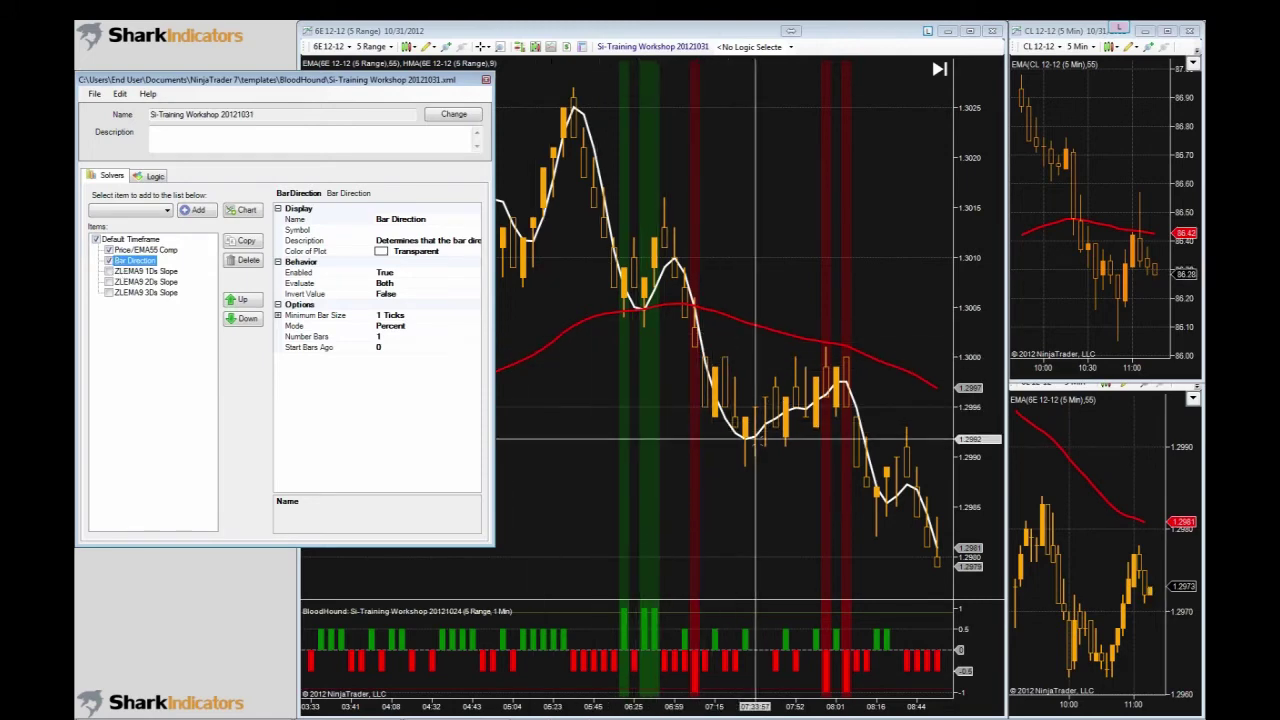
left_click(110, 262)
left_click(110, 262)
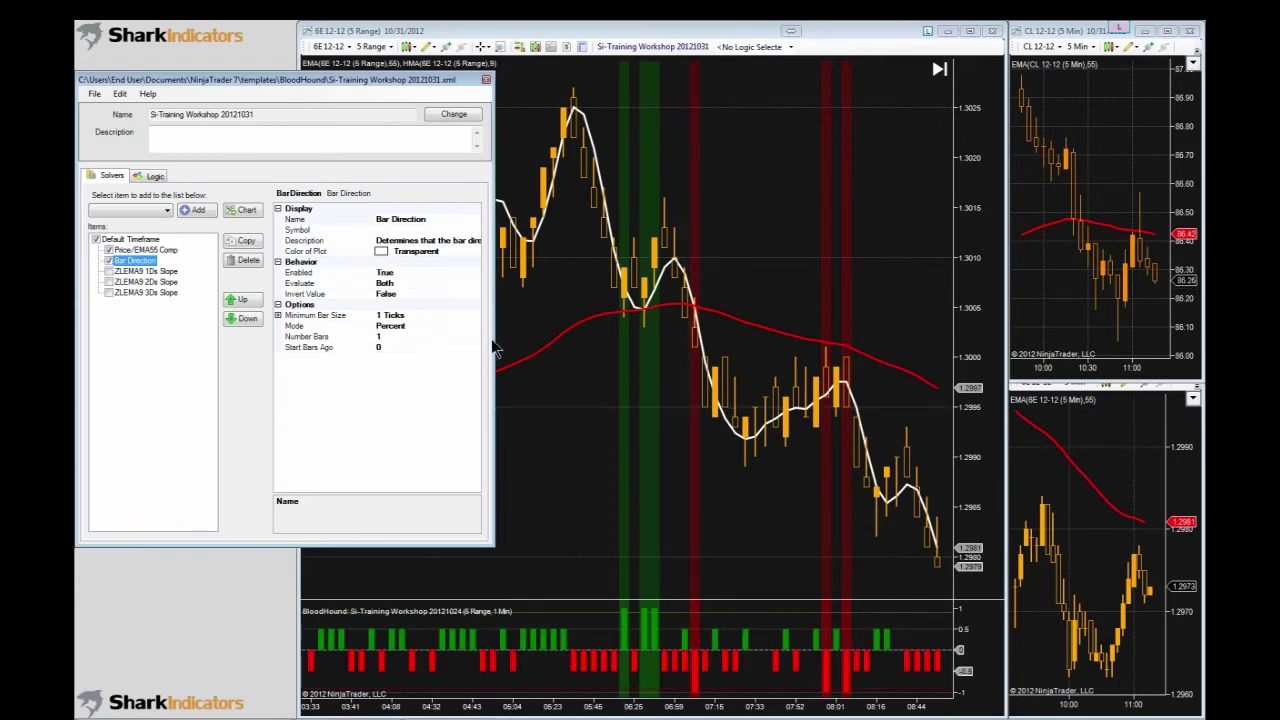
left_click(677, 343)
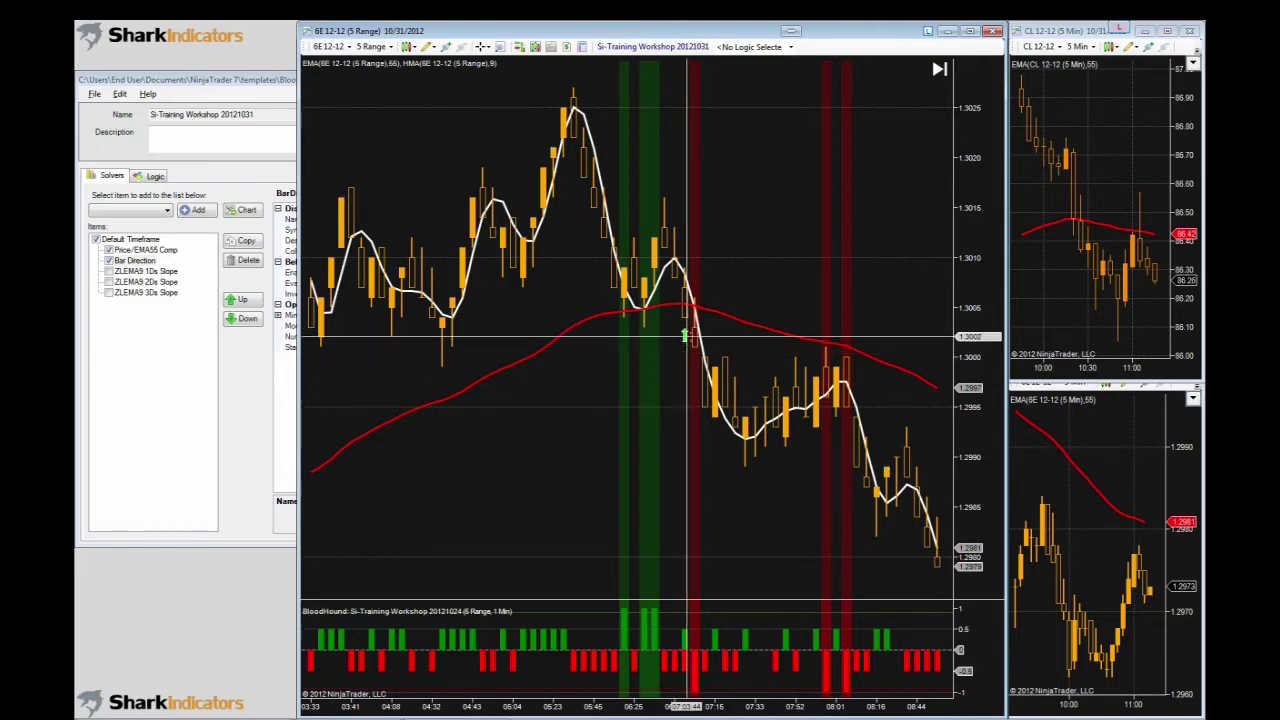
left_click(112, 261)
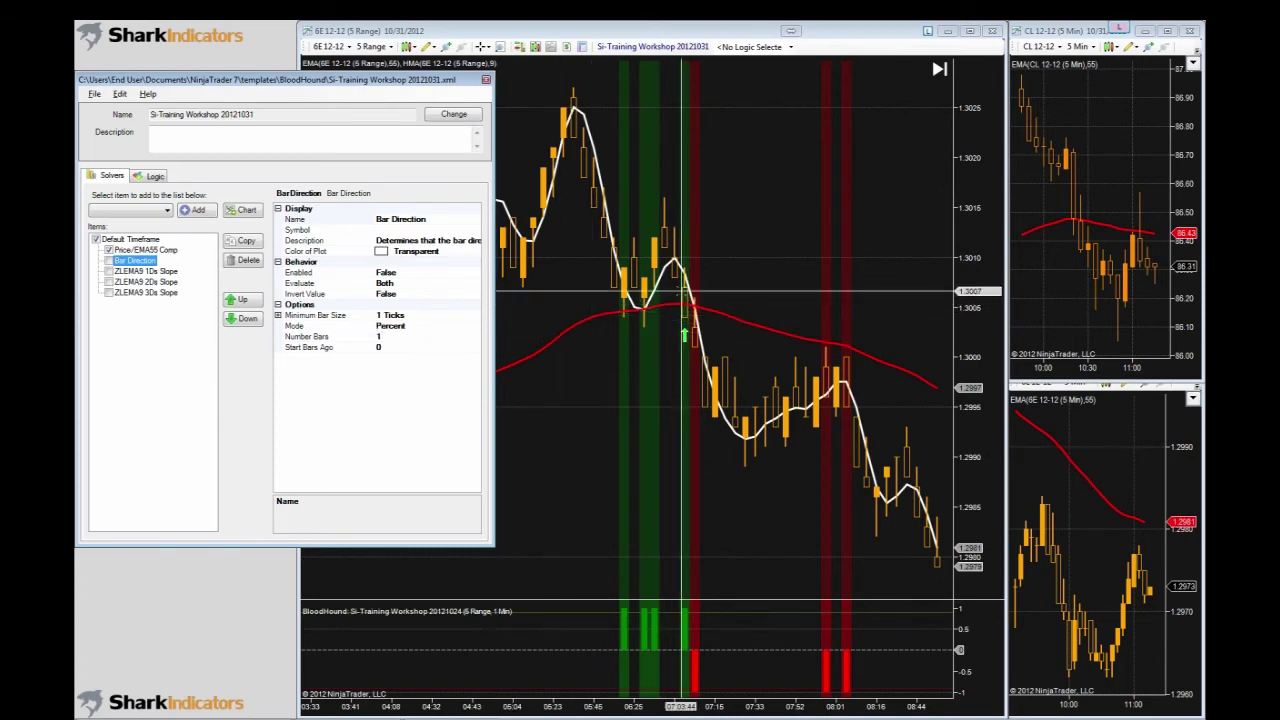
left_click(109, 260)
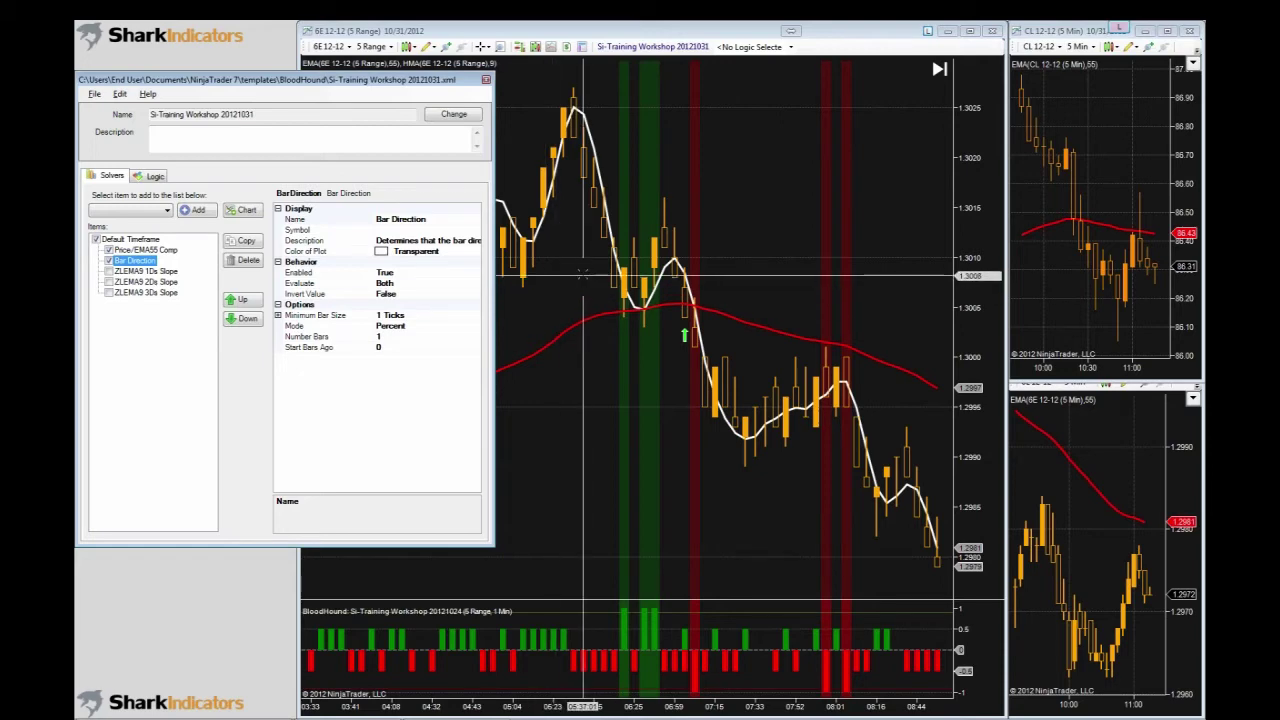
left_click(588, 250)
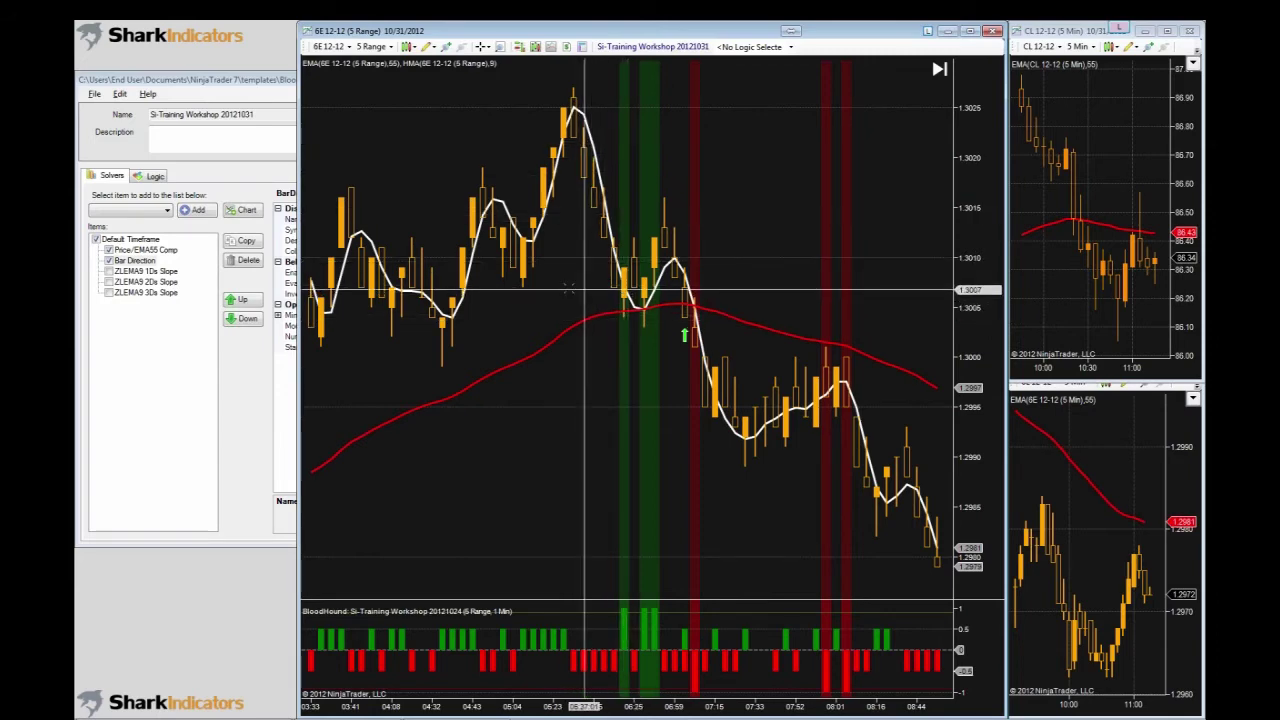
left_click(128, 273)
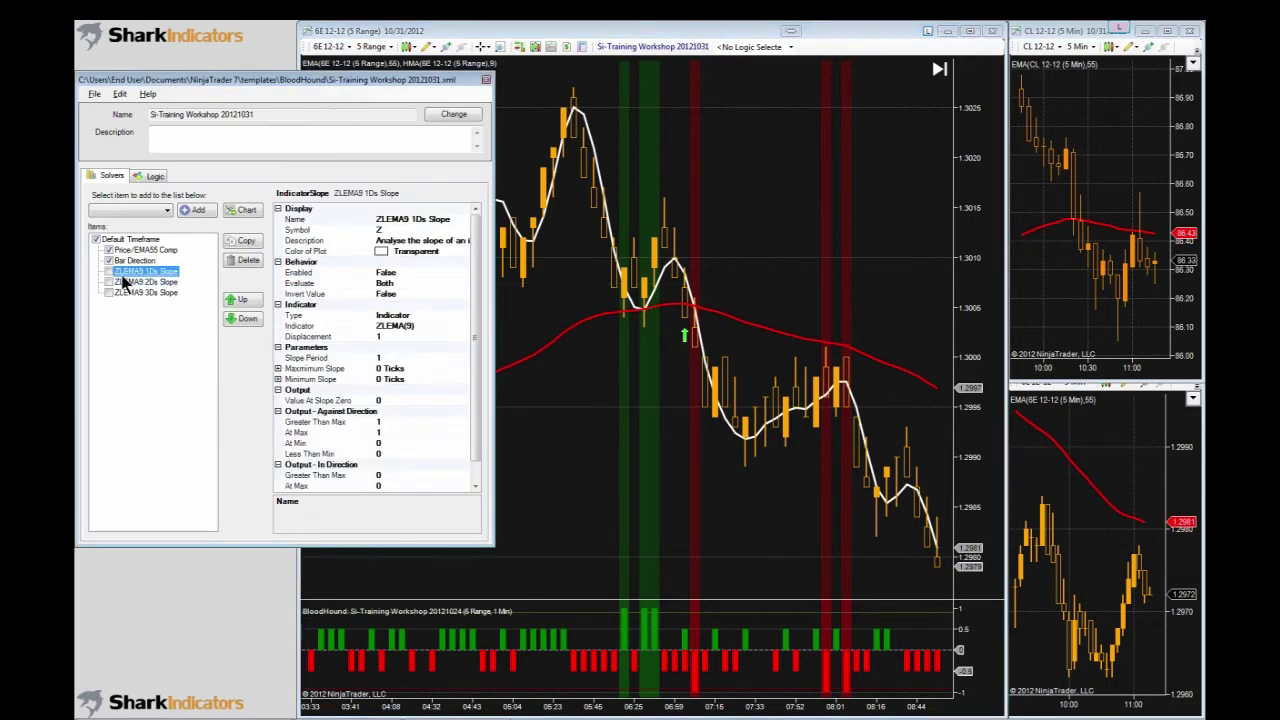
left_click(431, 221)
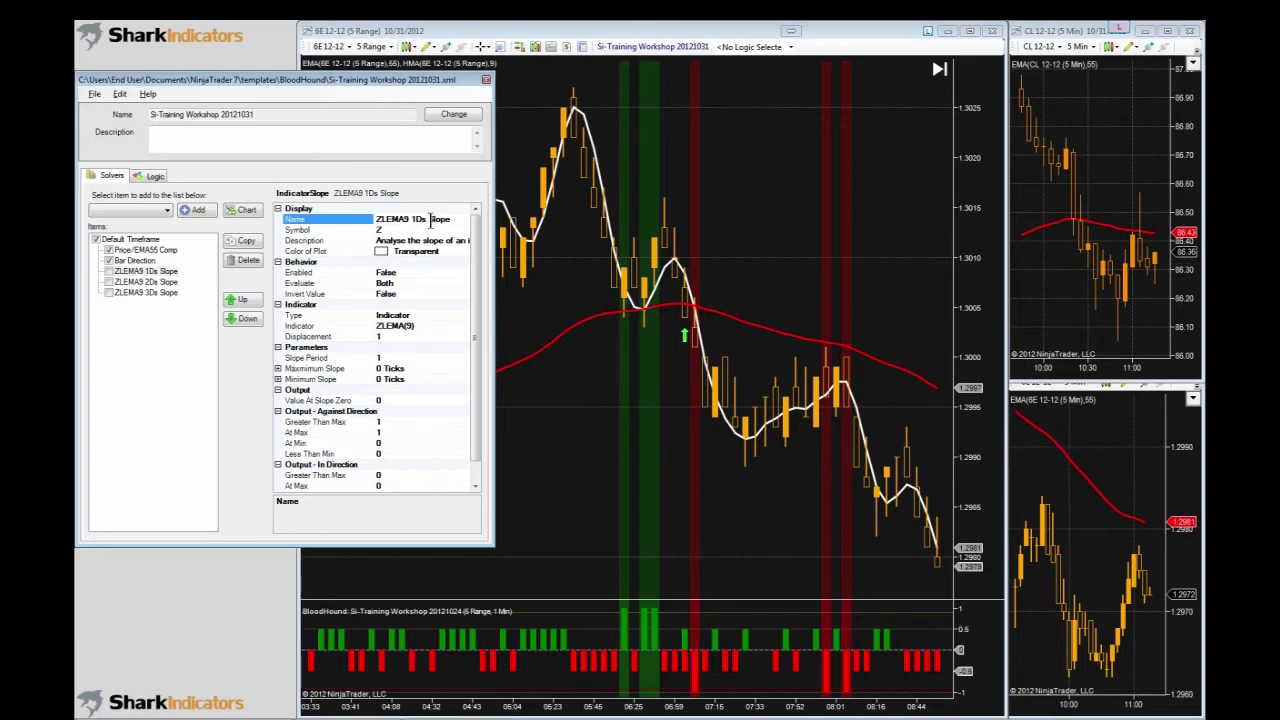
left_click_drag(428, 219, 451, 222)
left_click(167, 211)
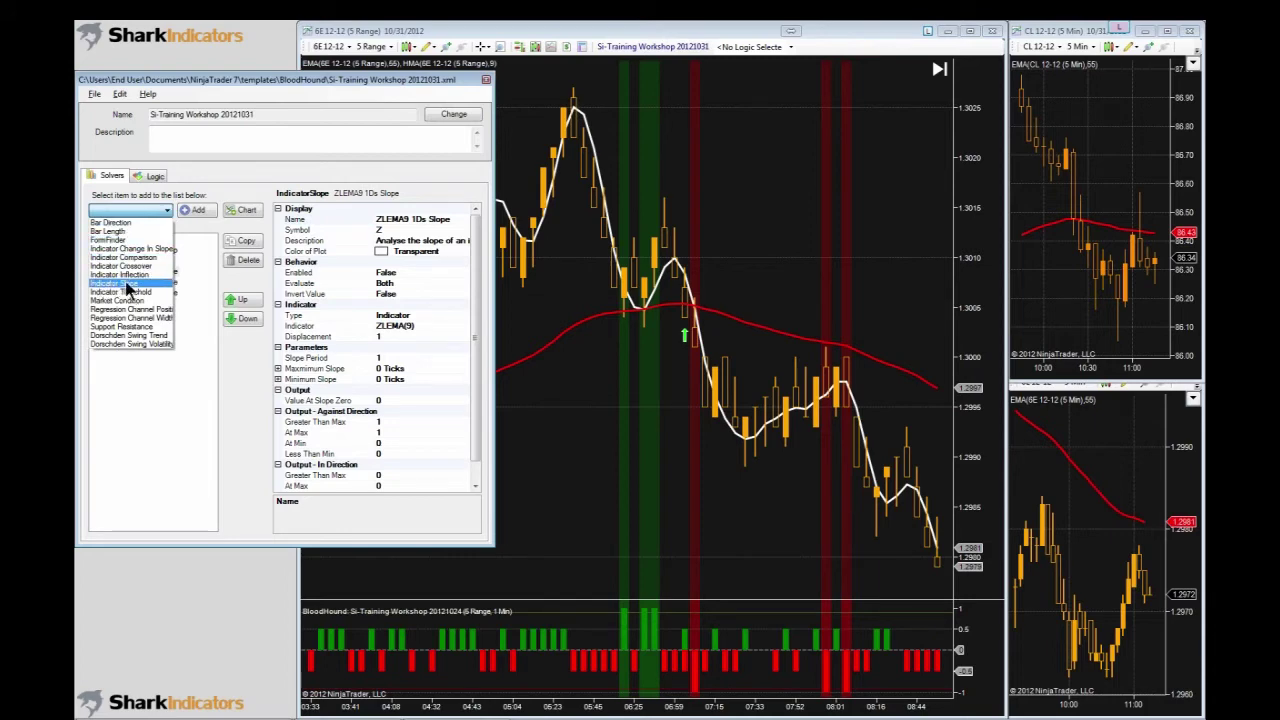
left_click(295, 168)
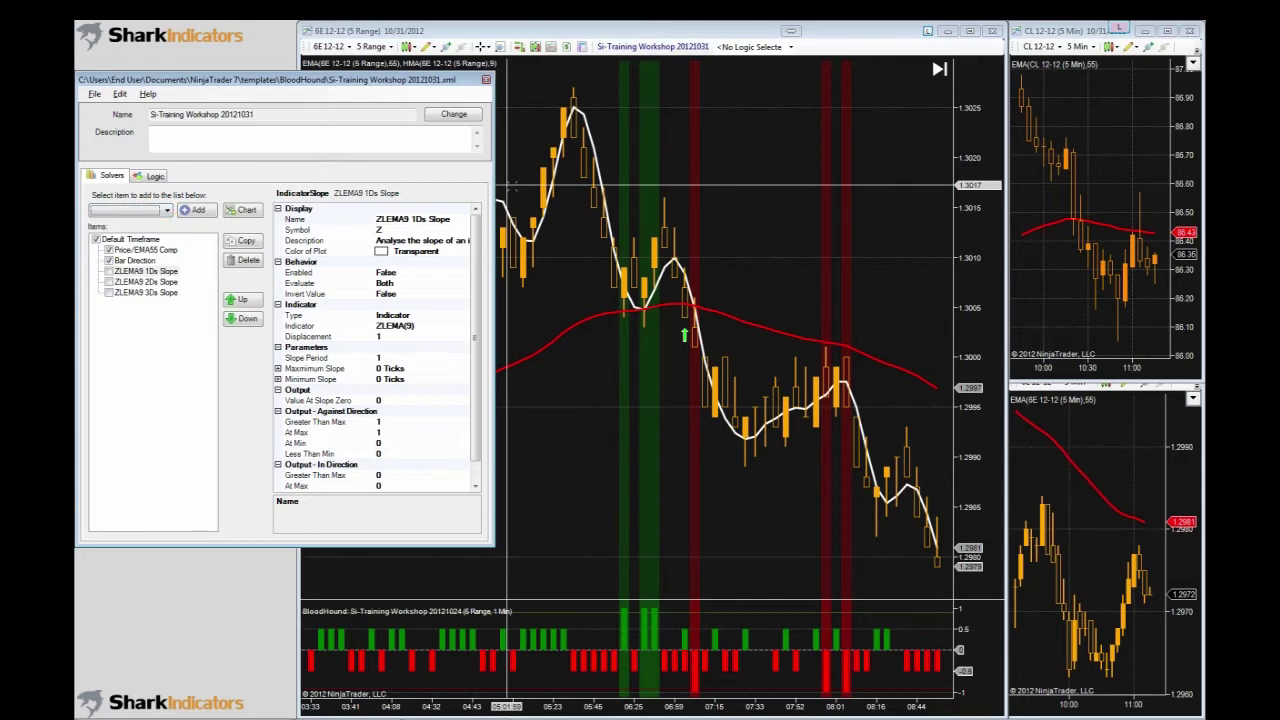
left_click(585, 180)
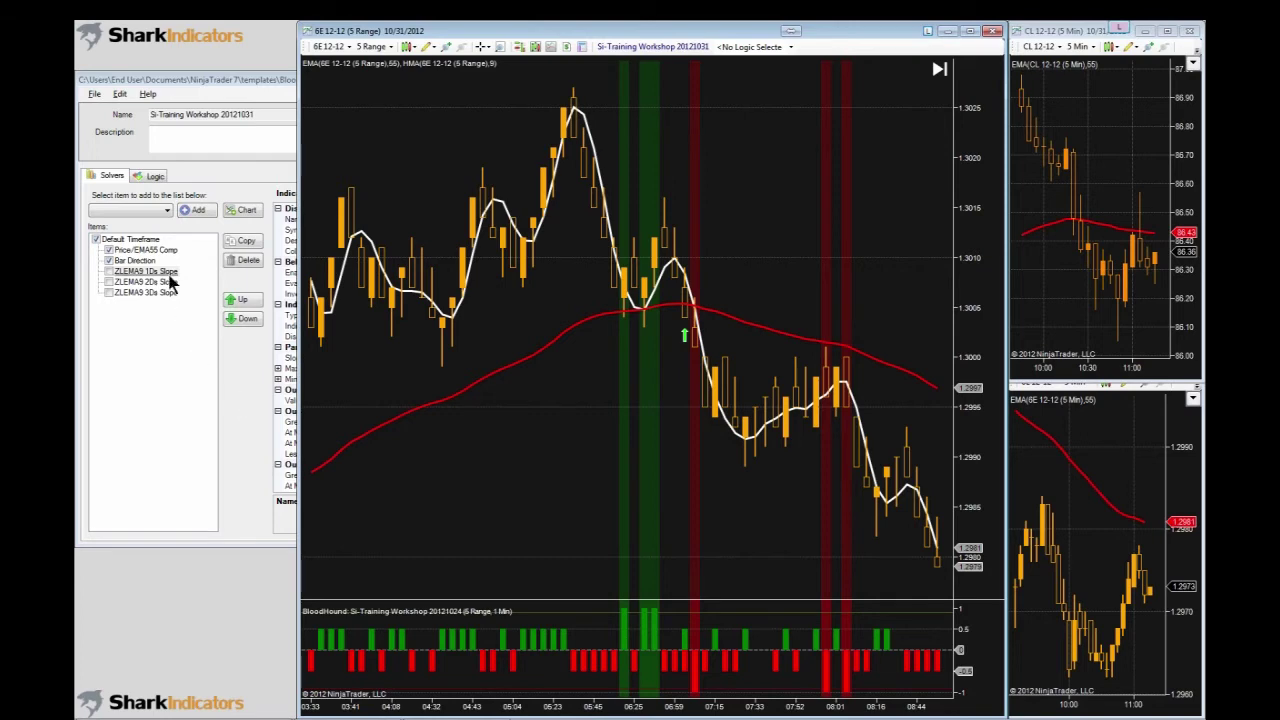
- Disable Bar Direction, leaving Price/EMA55 Comp active, and review earlier bars on the 6E chart
left_click(140, 250)
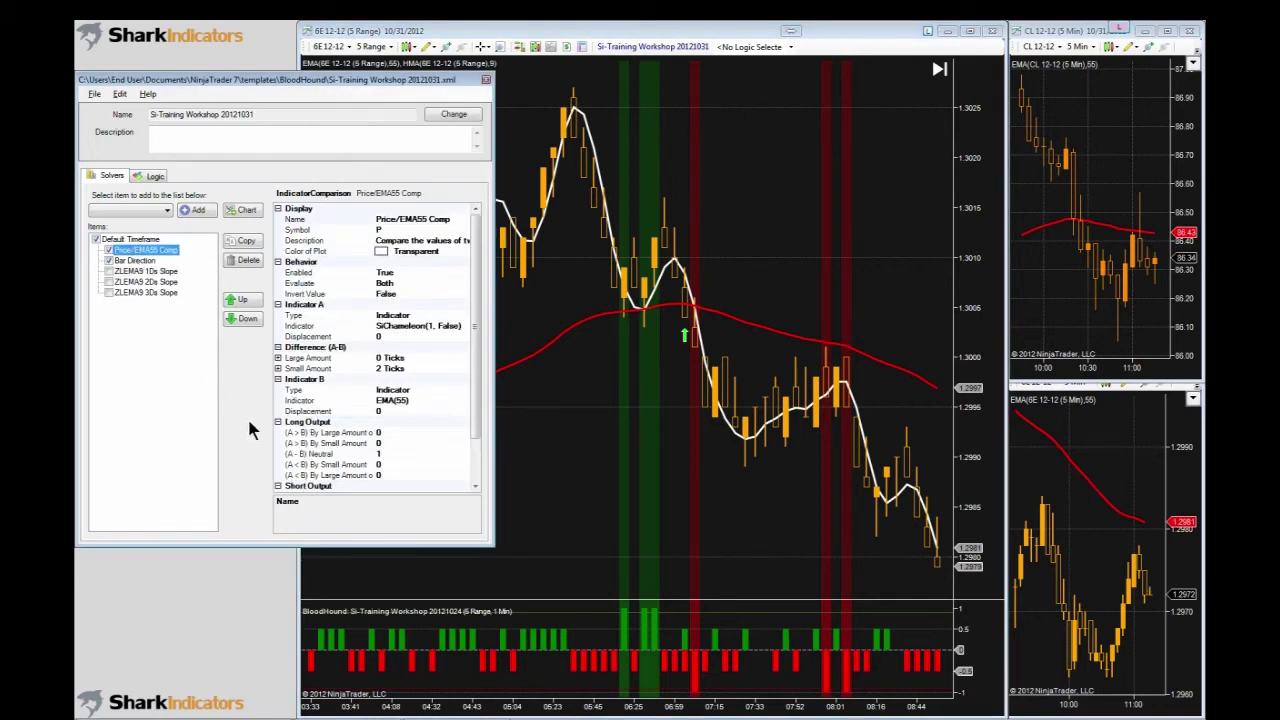
left_click(385, 368)
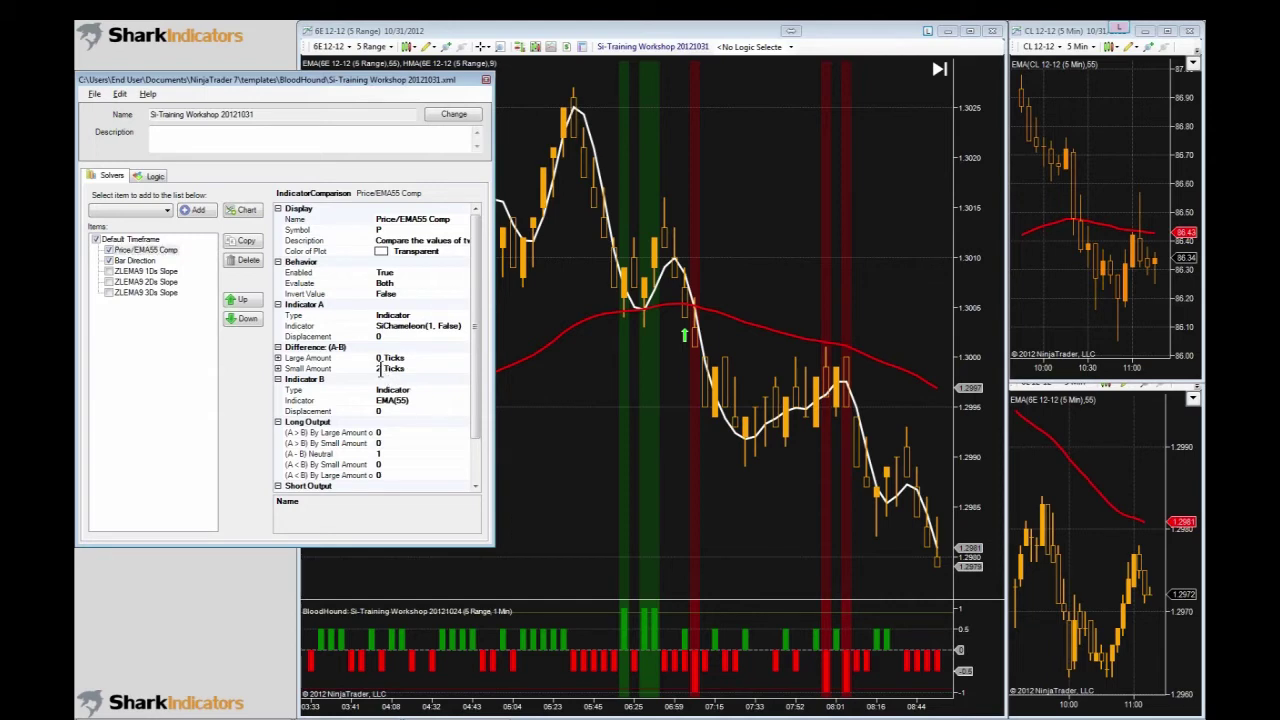
left_click(137, 251)
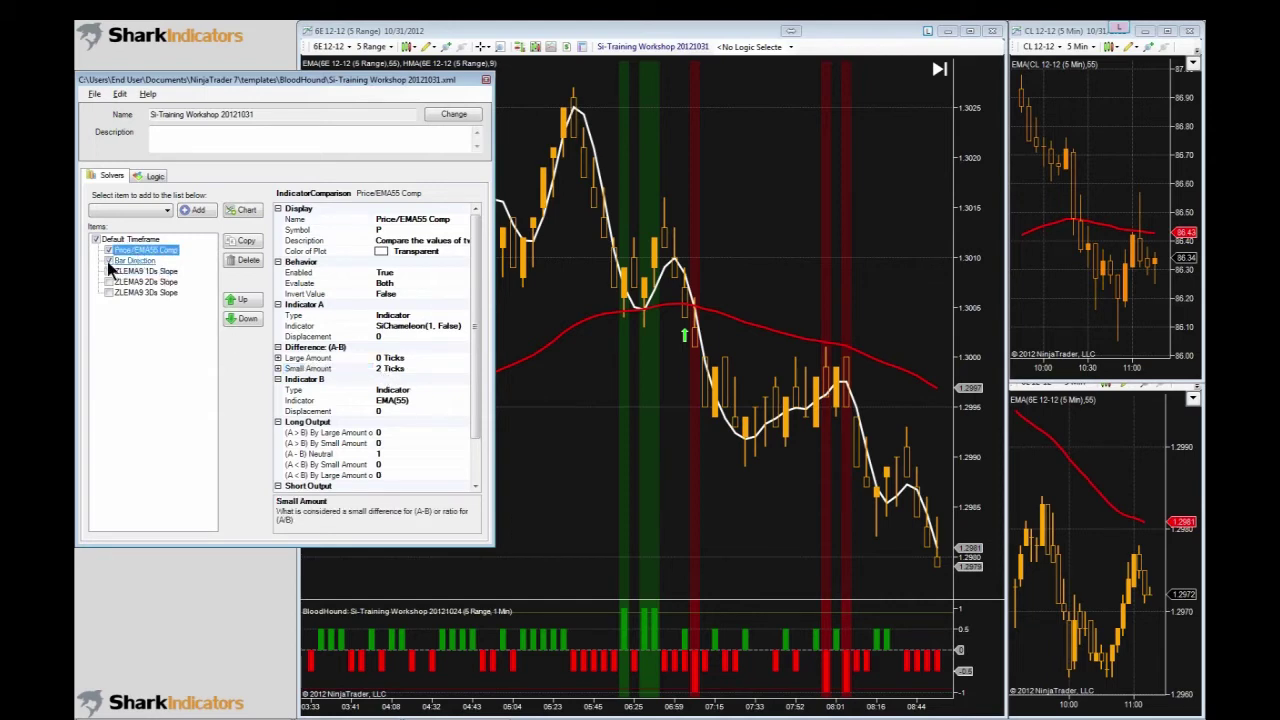
left_click(108, 260)
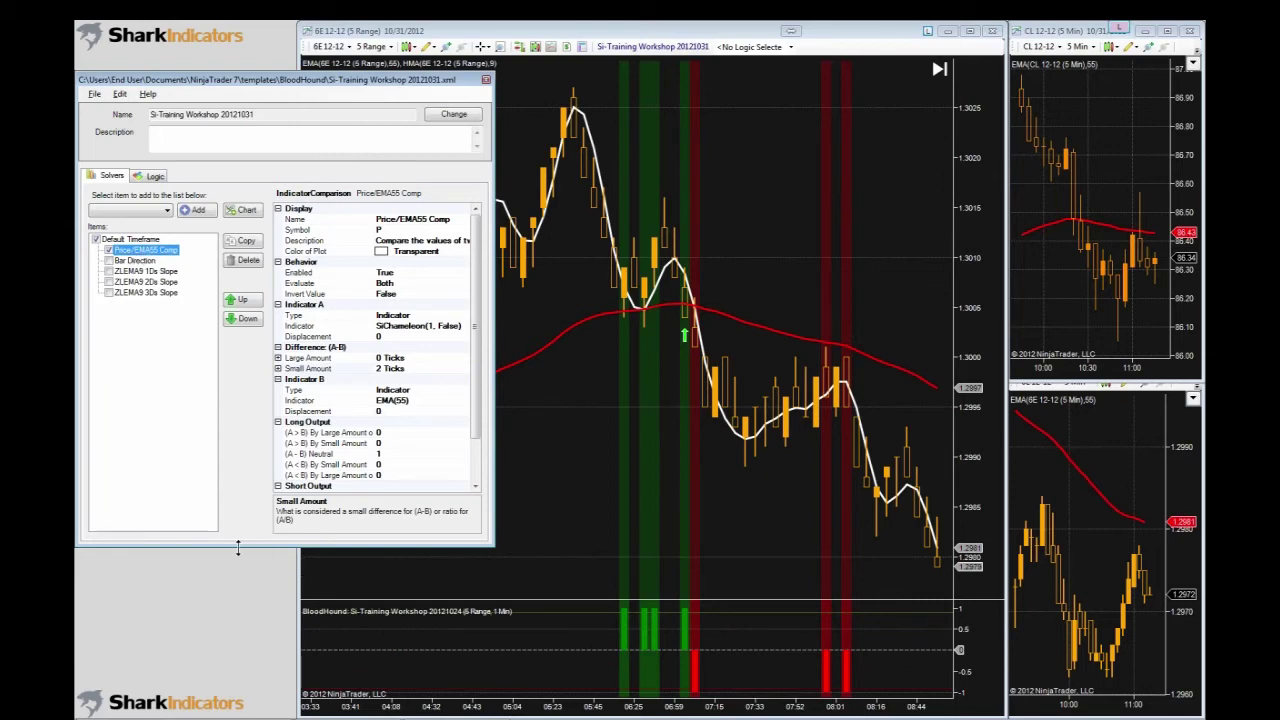
left_click_drag(237, 546, 237, 588)
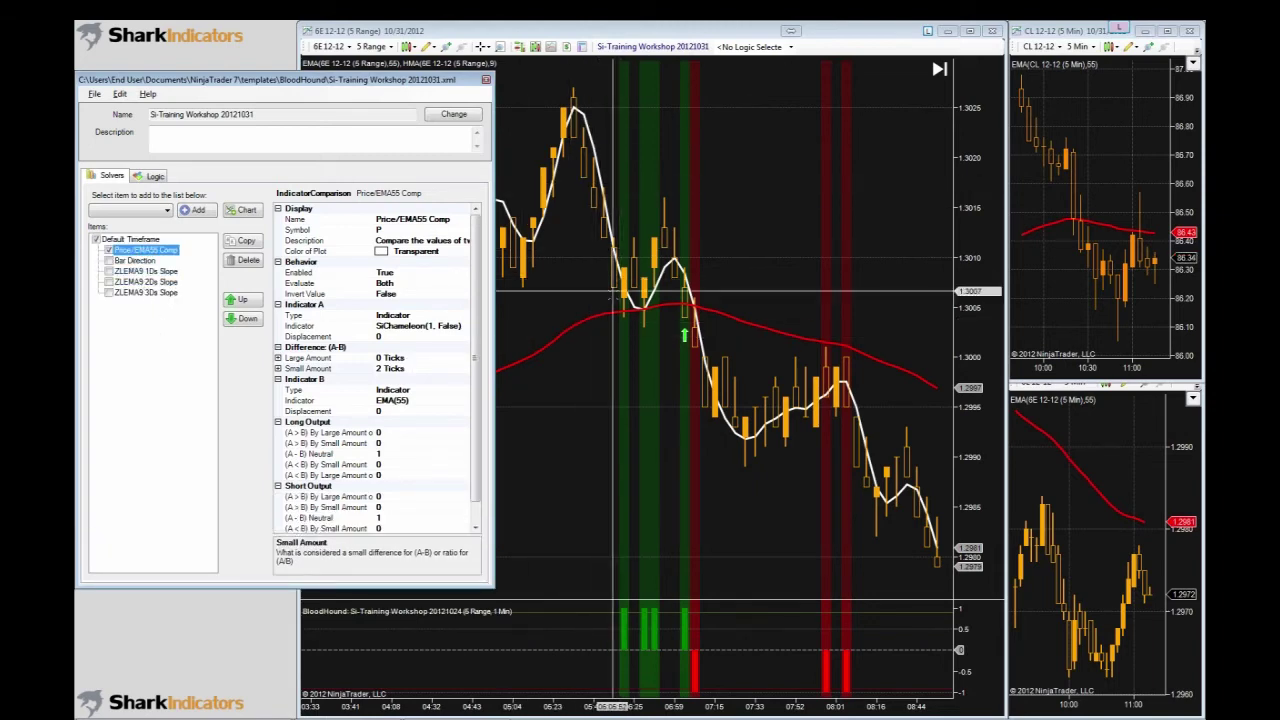
left_click(550, 300)
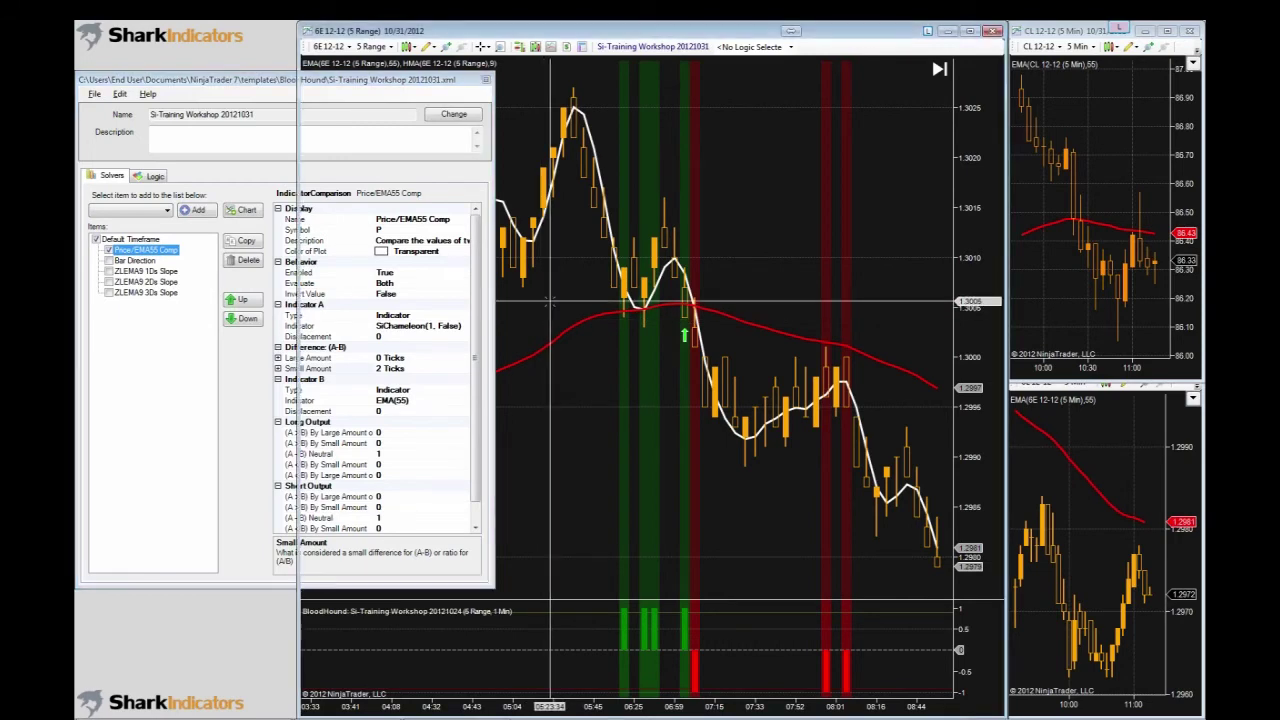
scroll(580, 350, "up", 10)
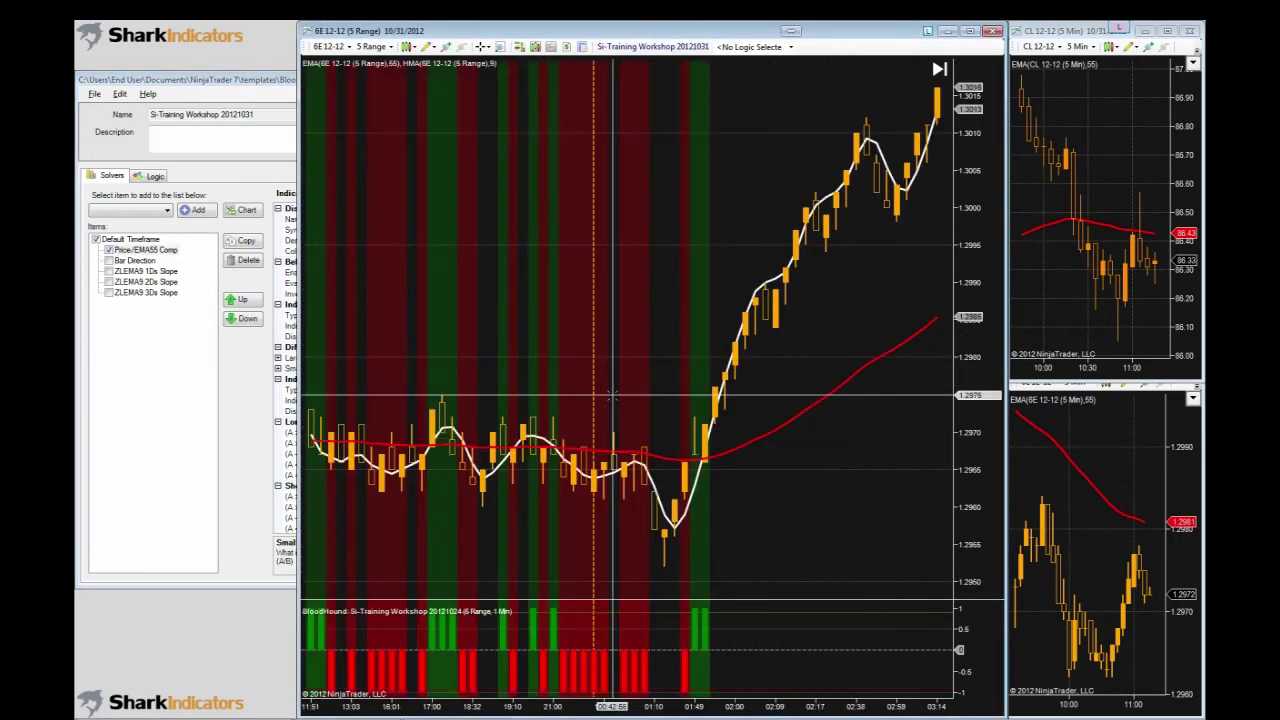
scroll(612, 397, "up", 3)
left_click(230, 397)
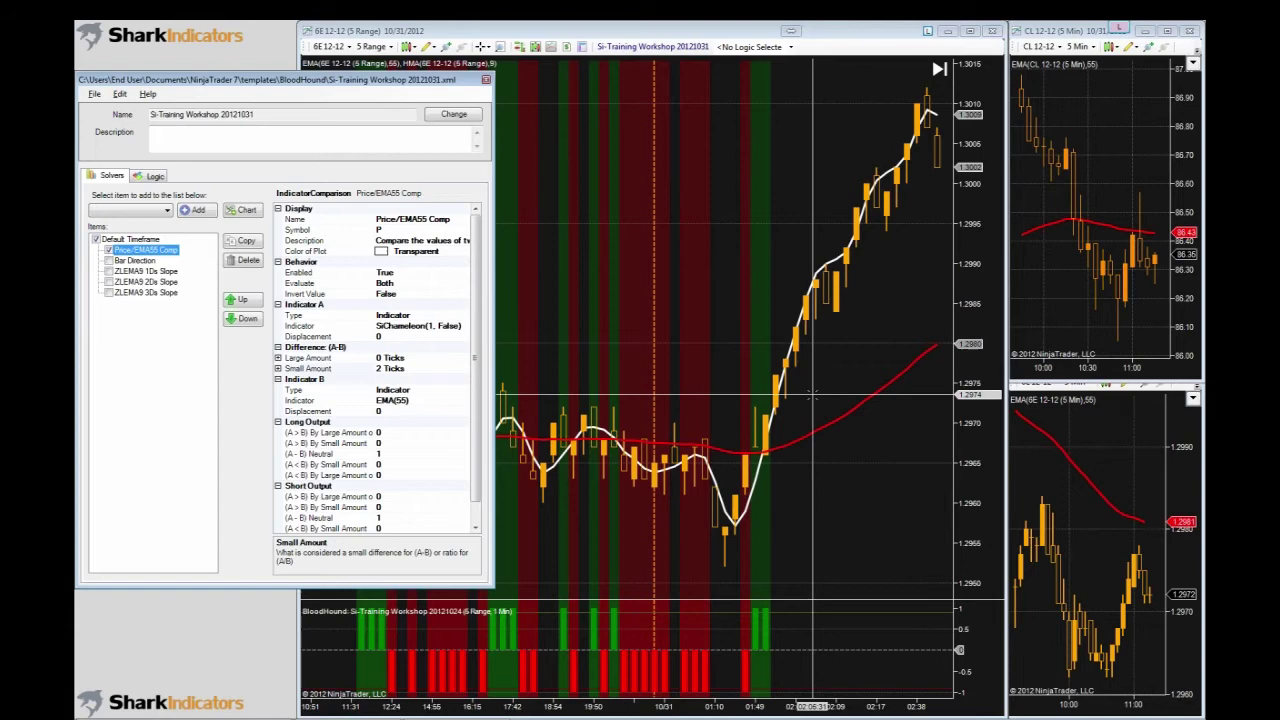
left_click(818, 398)
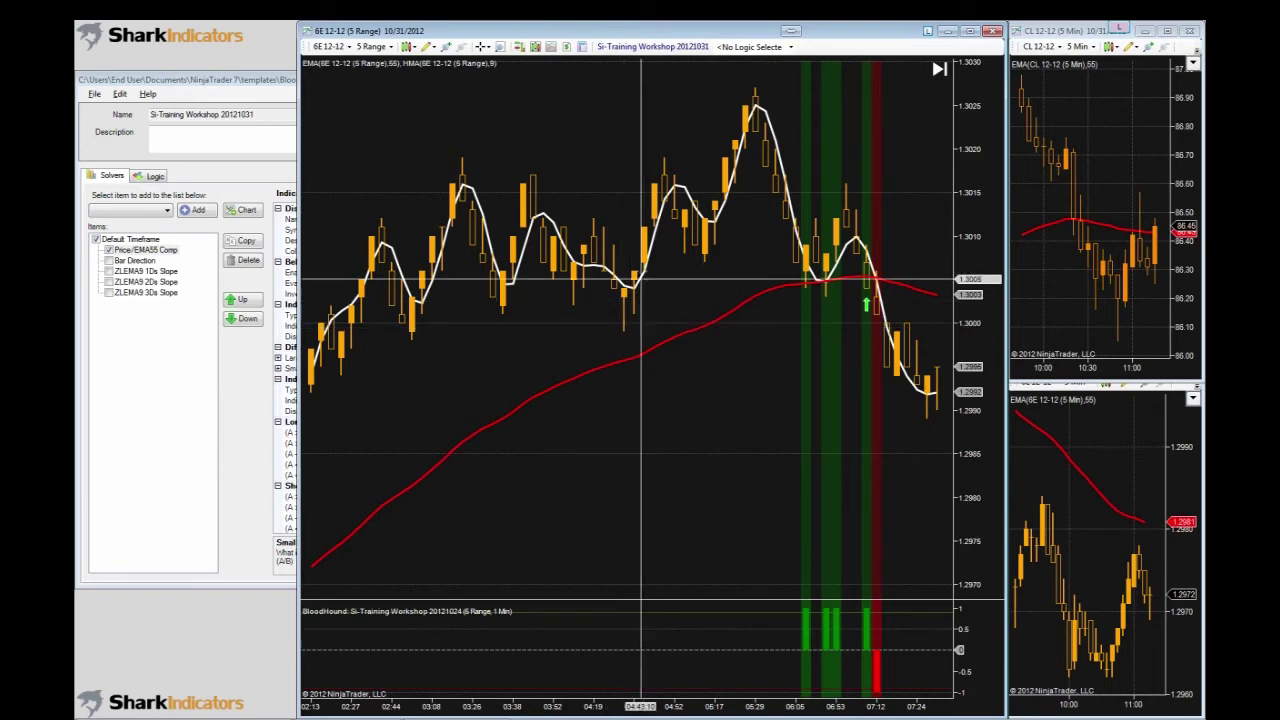
- Set Price/EMA55 Comp's Small Amount to 2 Ticks and apply it
left_click(232, 400)
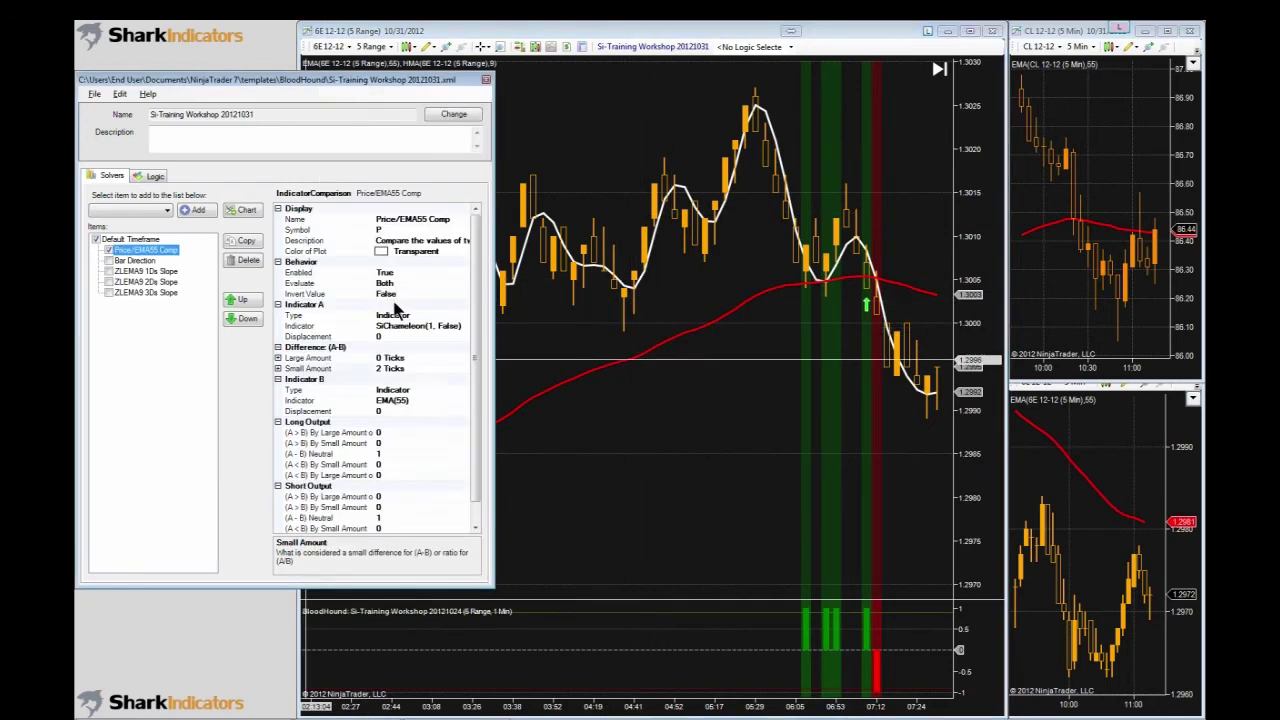
left_click(380, 369)
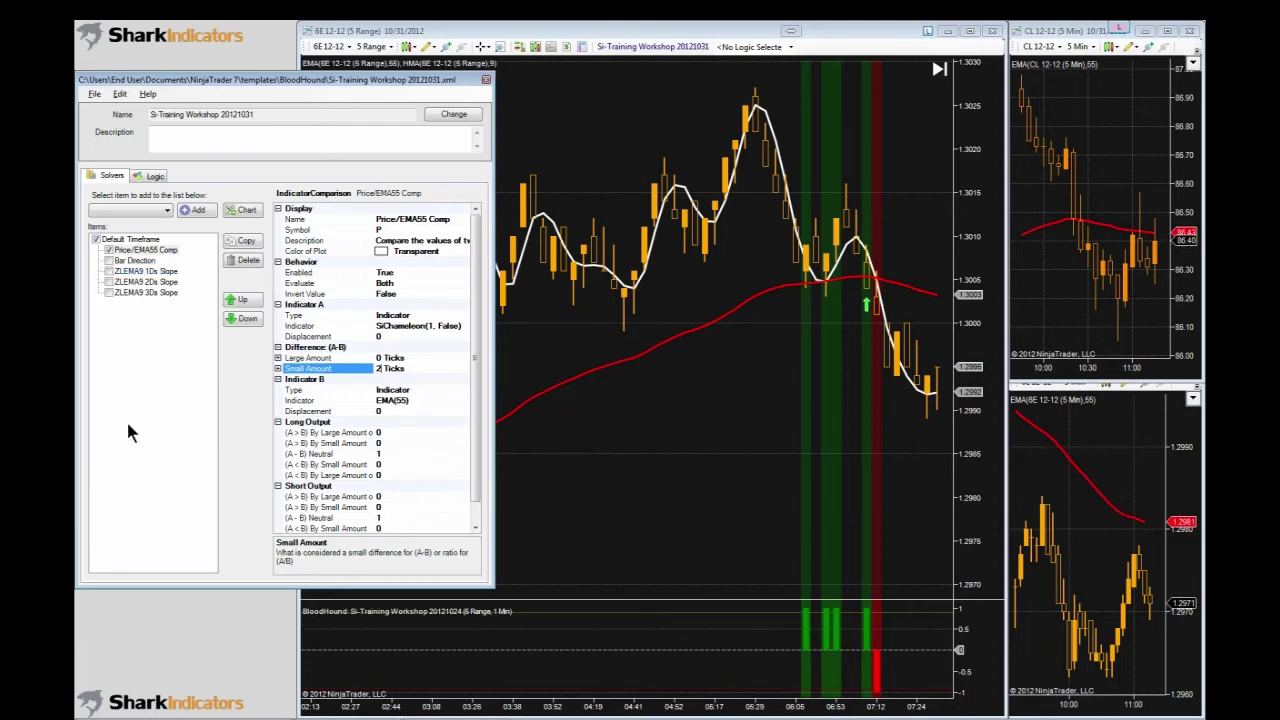
left_click(108, 262)
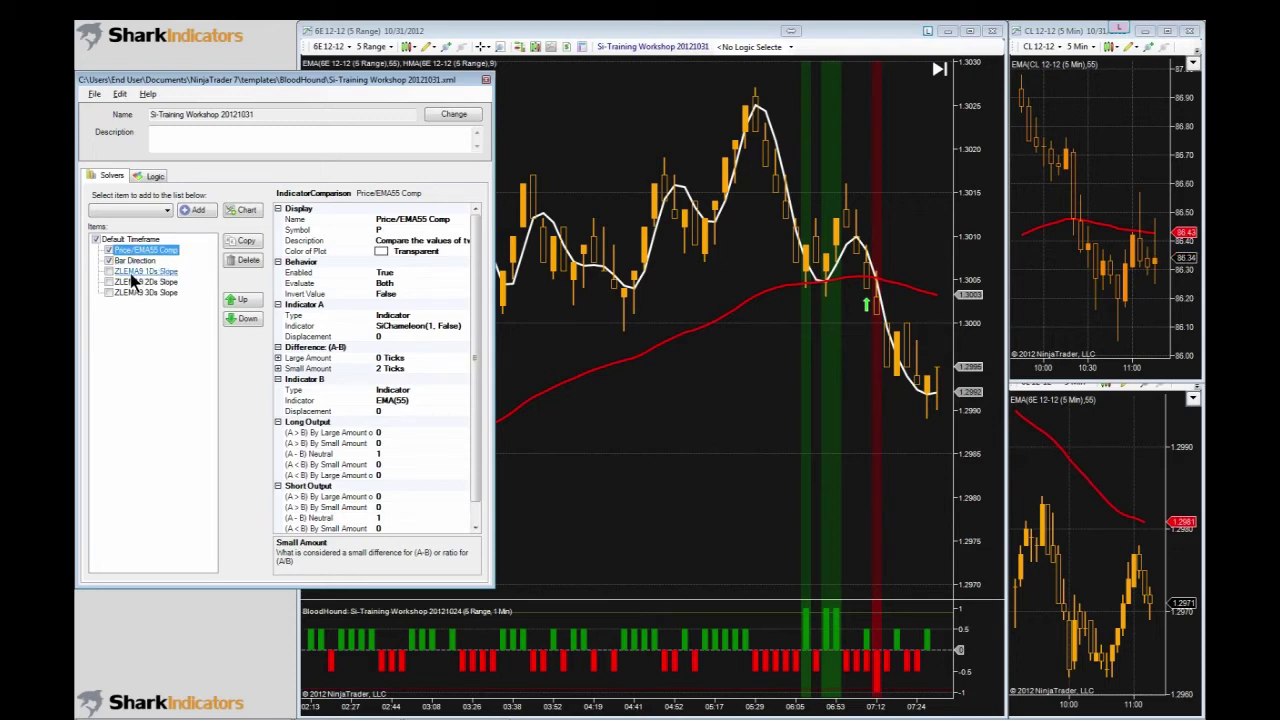
- Check the ZLEMA9 1Ds and 3Ds Slope solvers' displacement settings
left_click(131, 273)
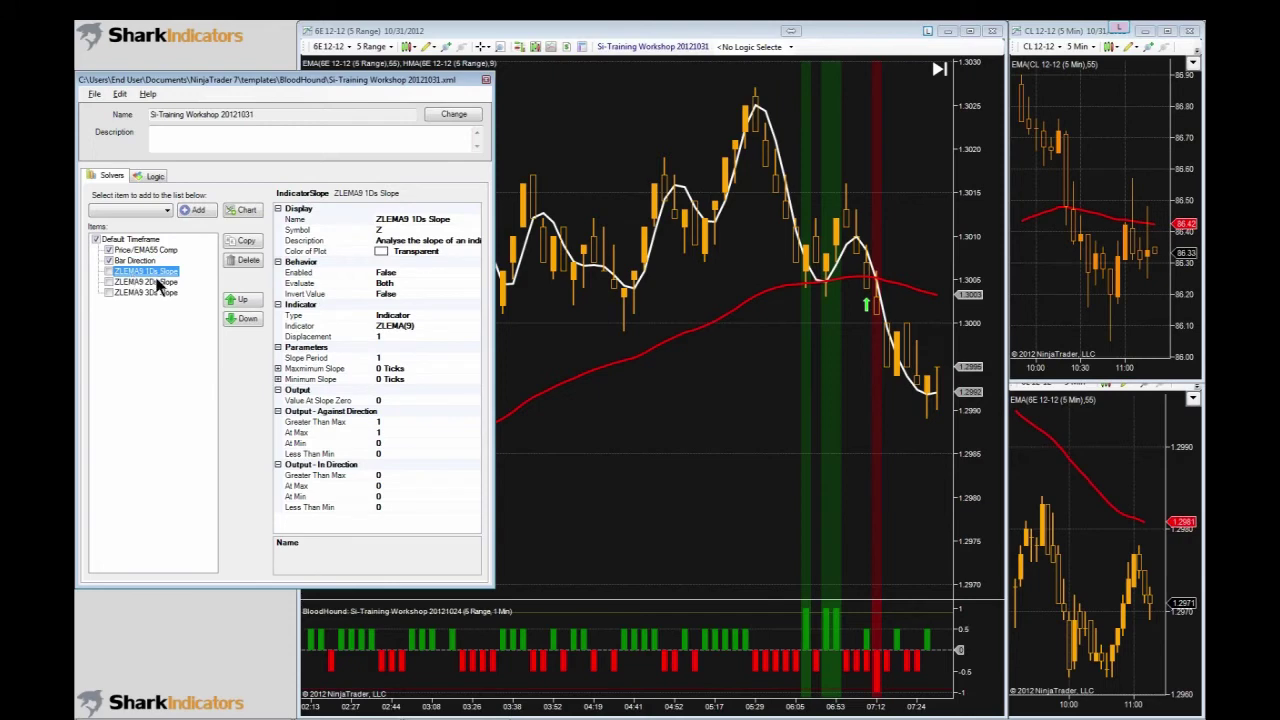
left_click(140, 292)
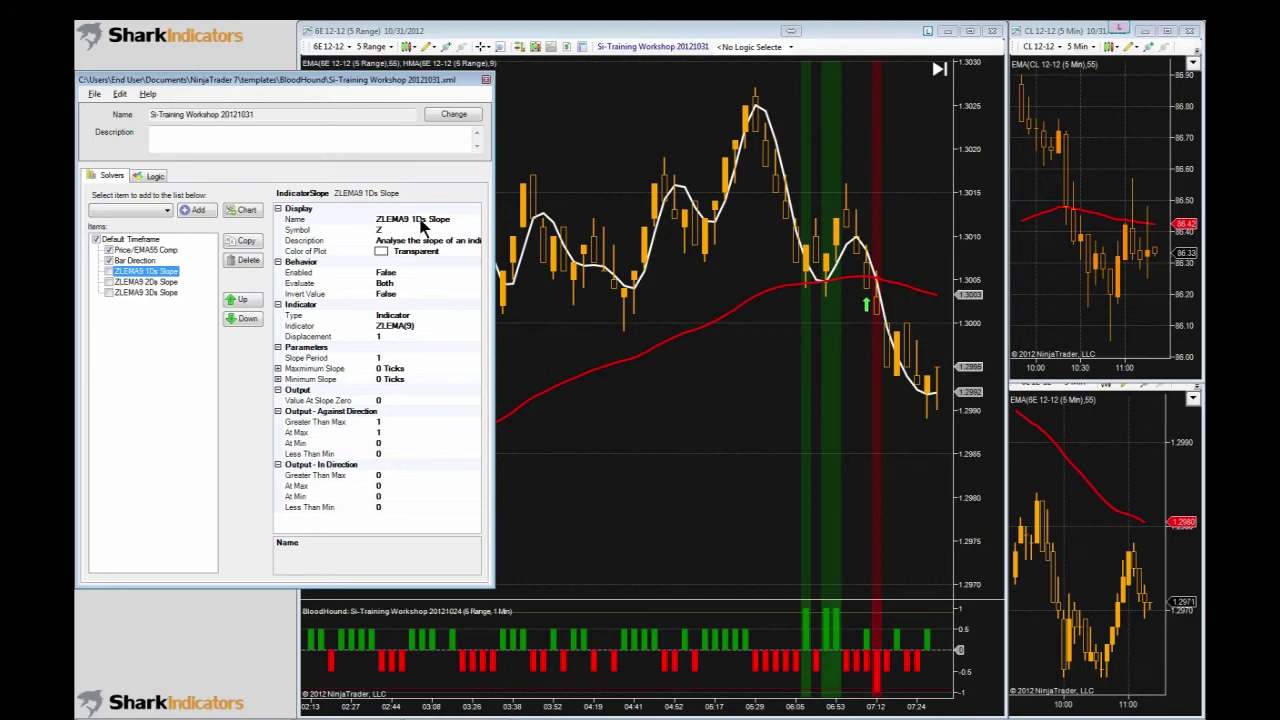
left_click(388, 336)
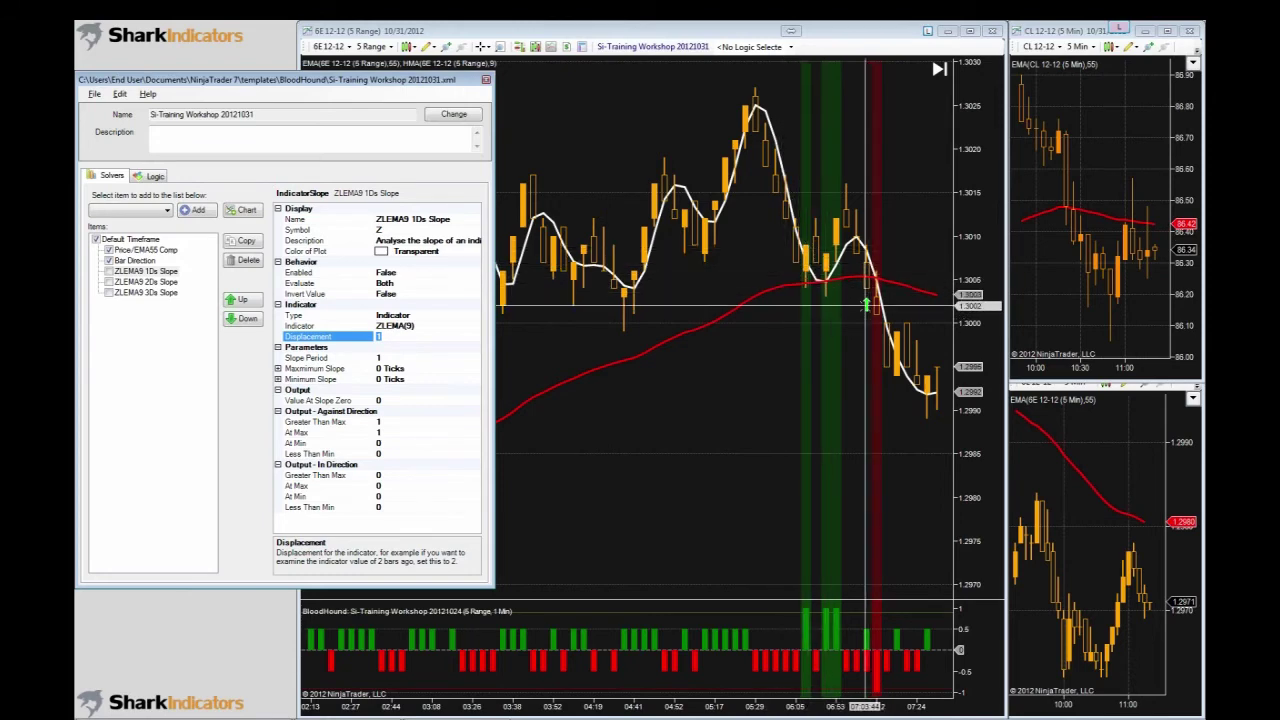
- Pan the 6E chart and draw an arrow pointing at the newest green up-arrow signal
left_click(866, 305)
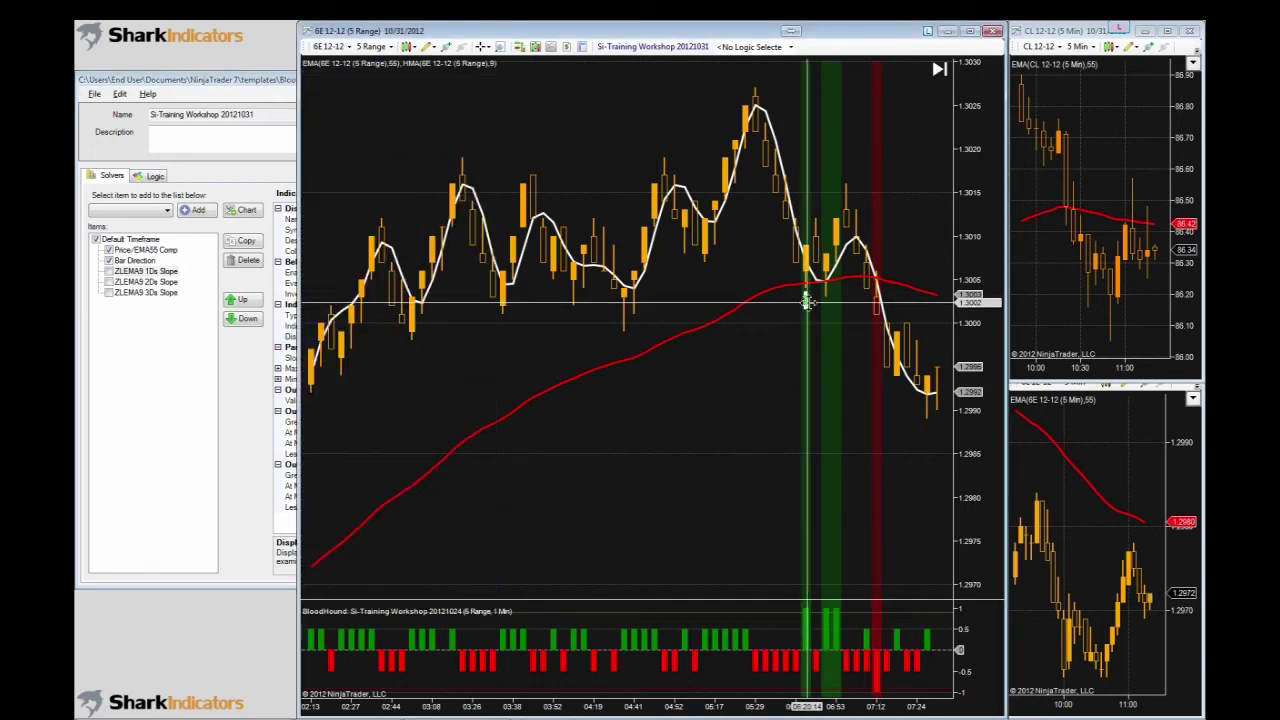
left_click_drag(755, 268, 885, 258)
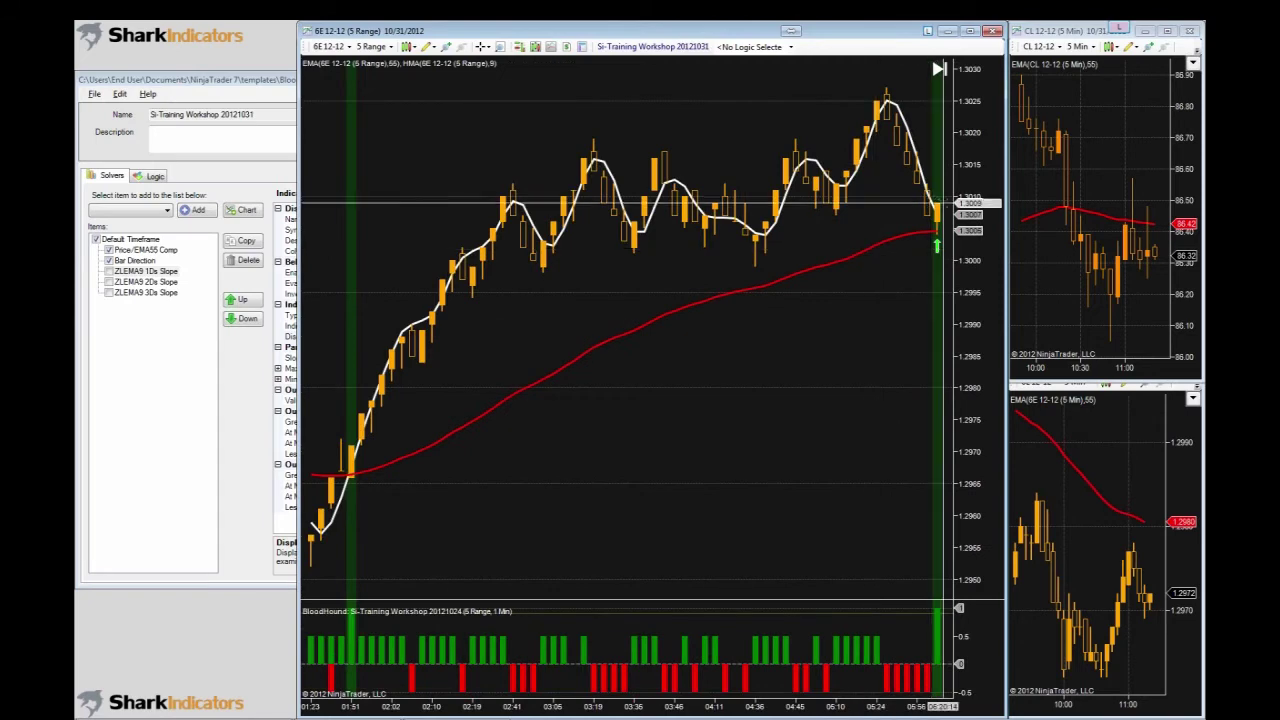
left_click(224, 393)
left_click(380, 337)
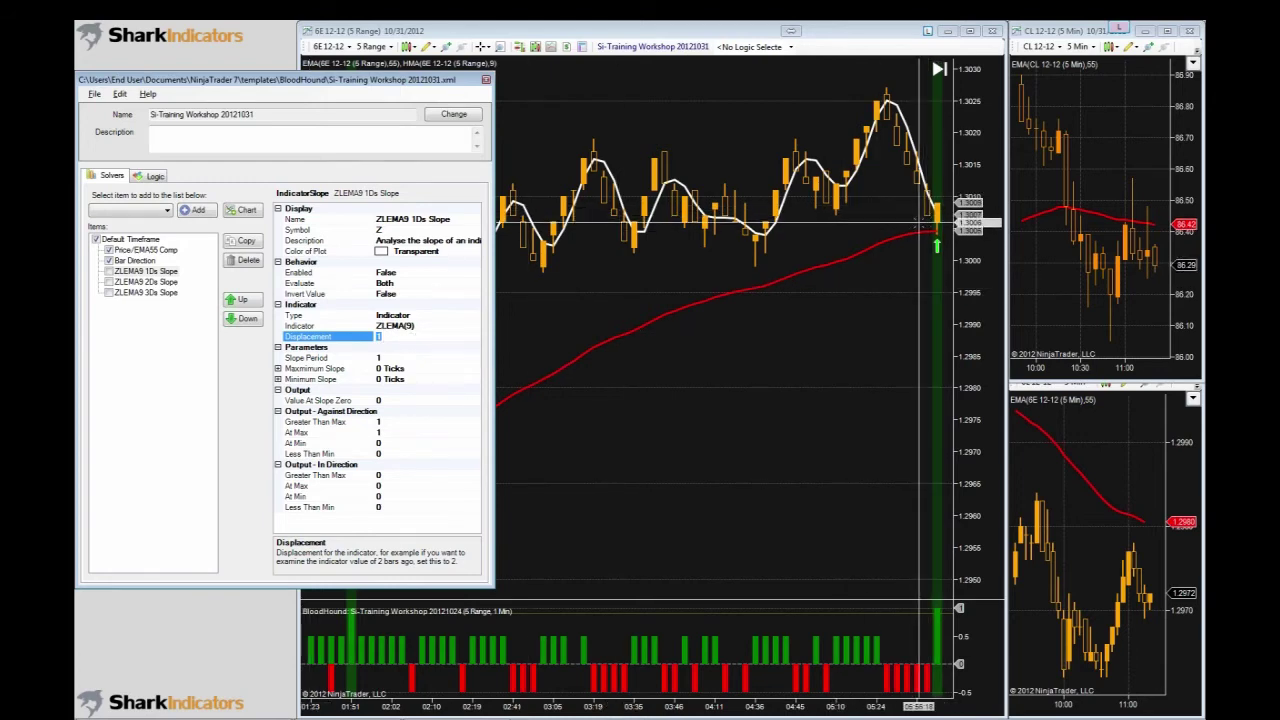
left_click(905, 228)
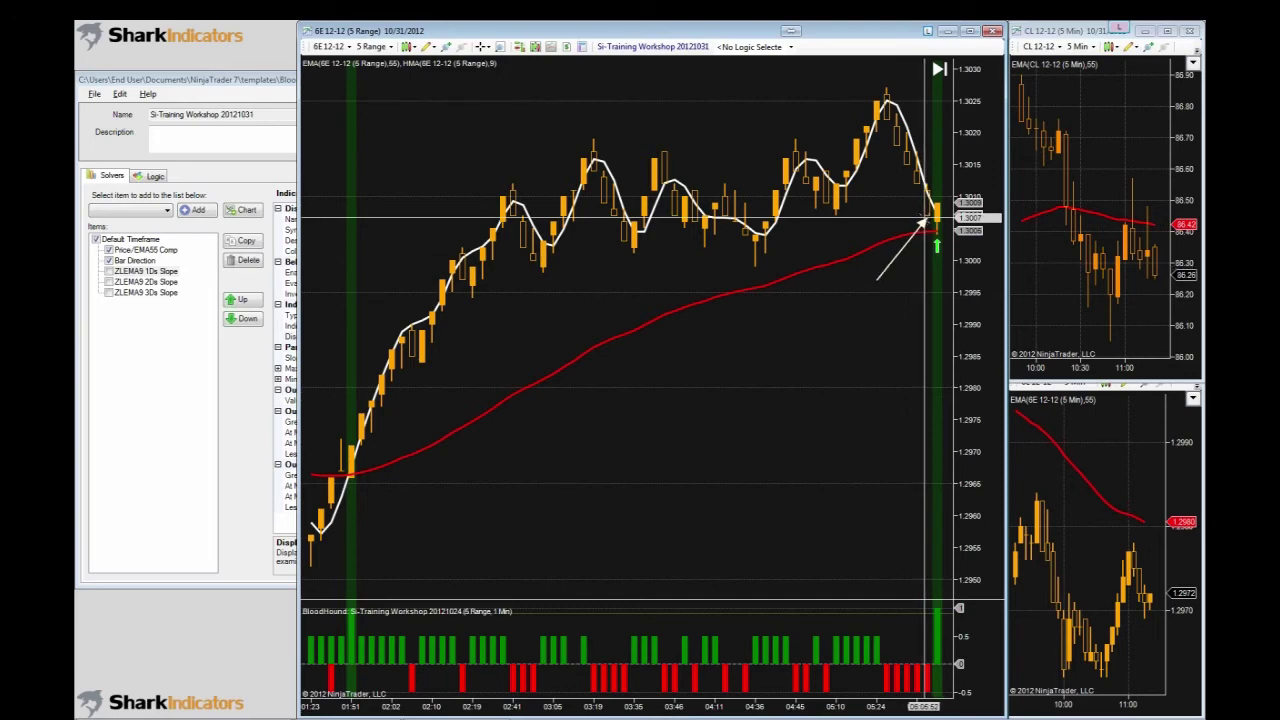
left_click(924, 222)
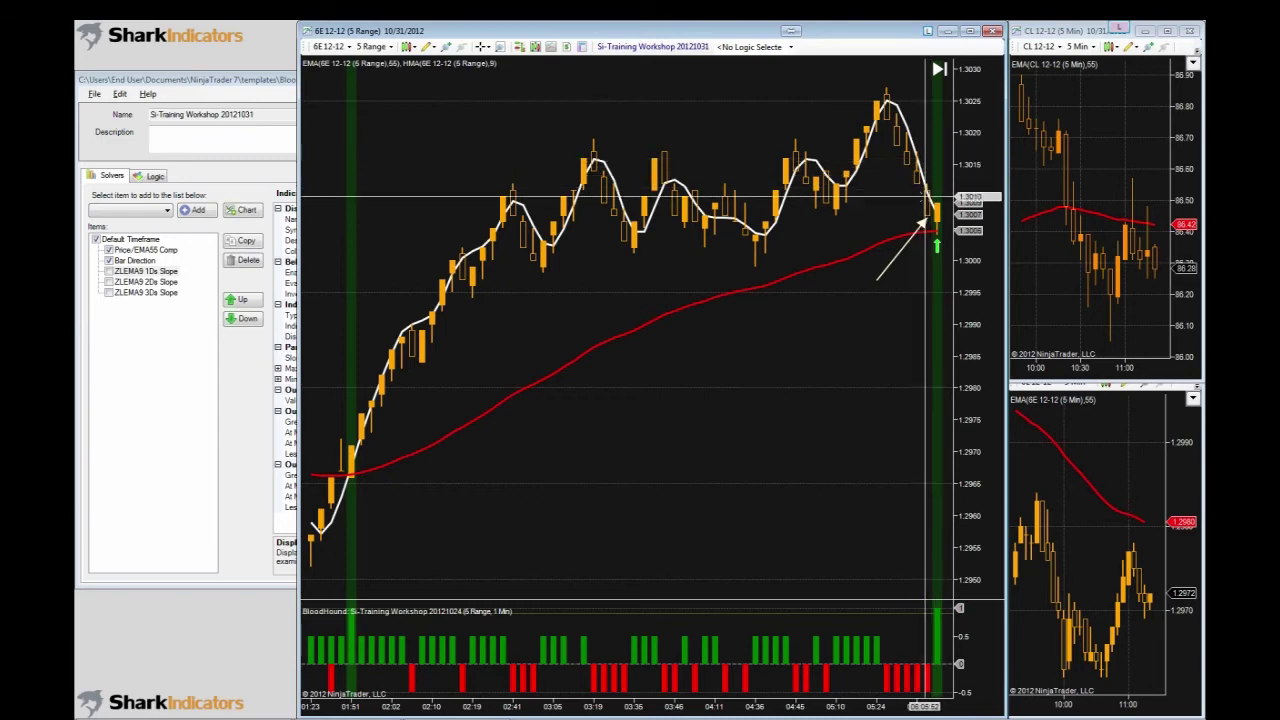
- Toggle the ZLEMA9 1Ds Slope solver on and off while panning the chart to compare signals
left_click(107, 270)
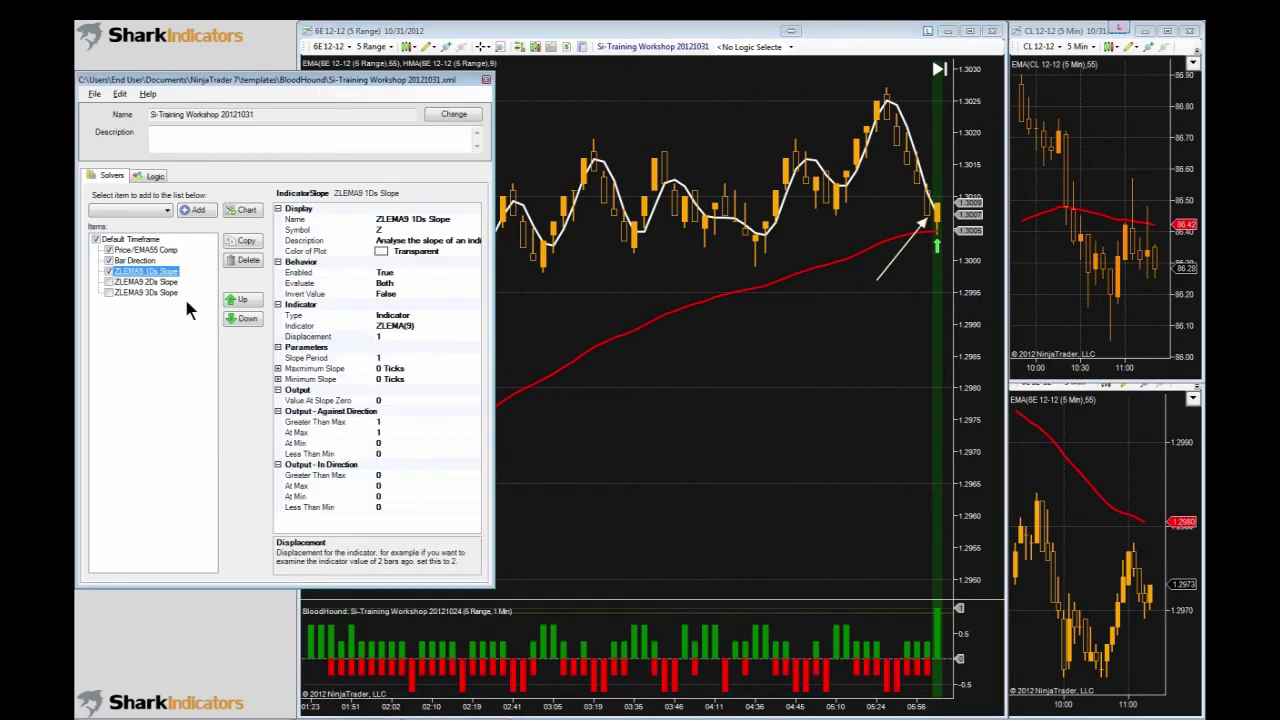
left_click(861, 388)
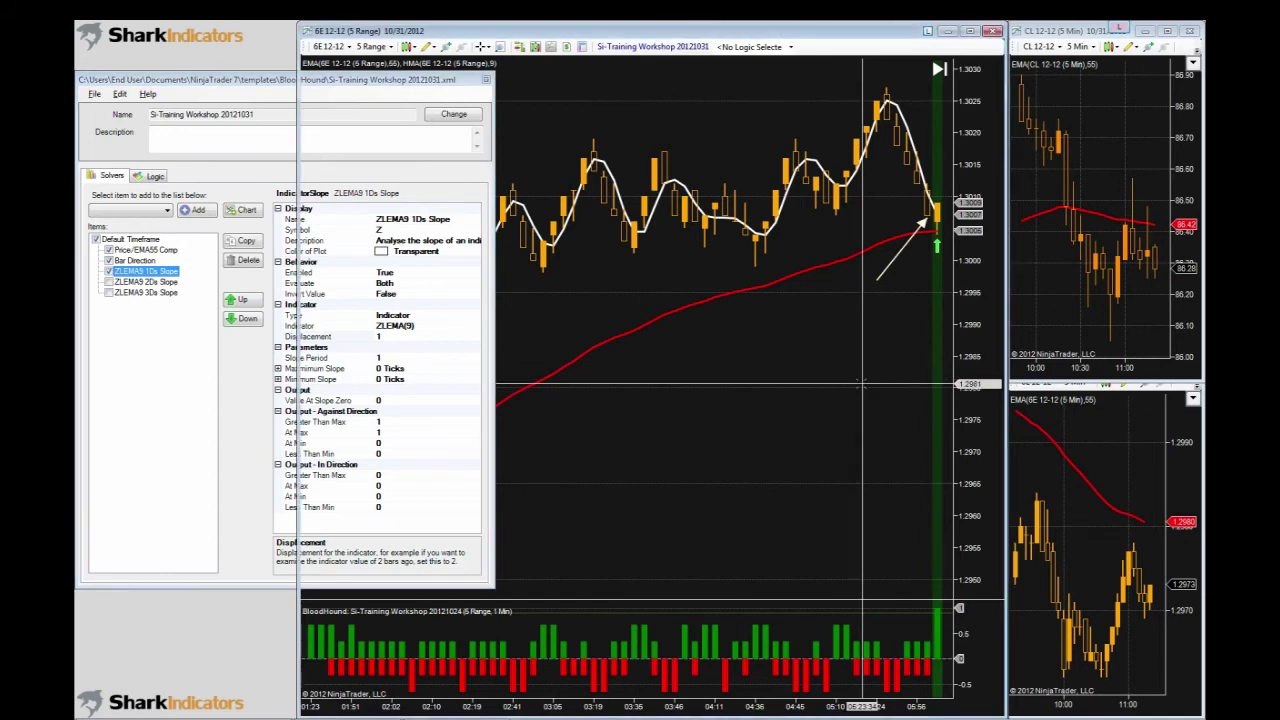
left_click_drag(861, 388, 590, 405)
left_click(110, 272)
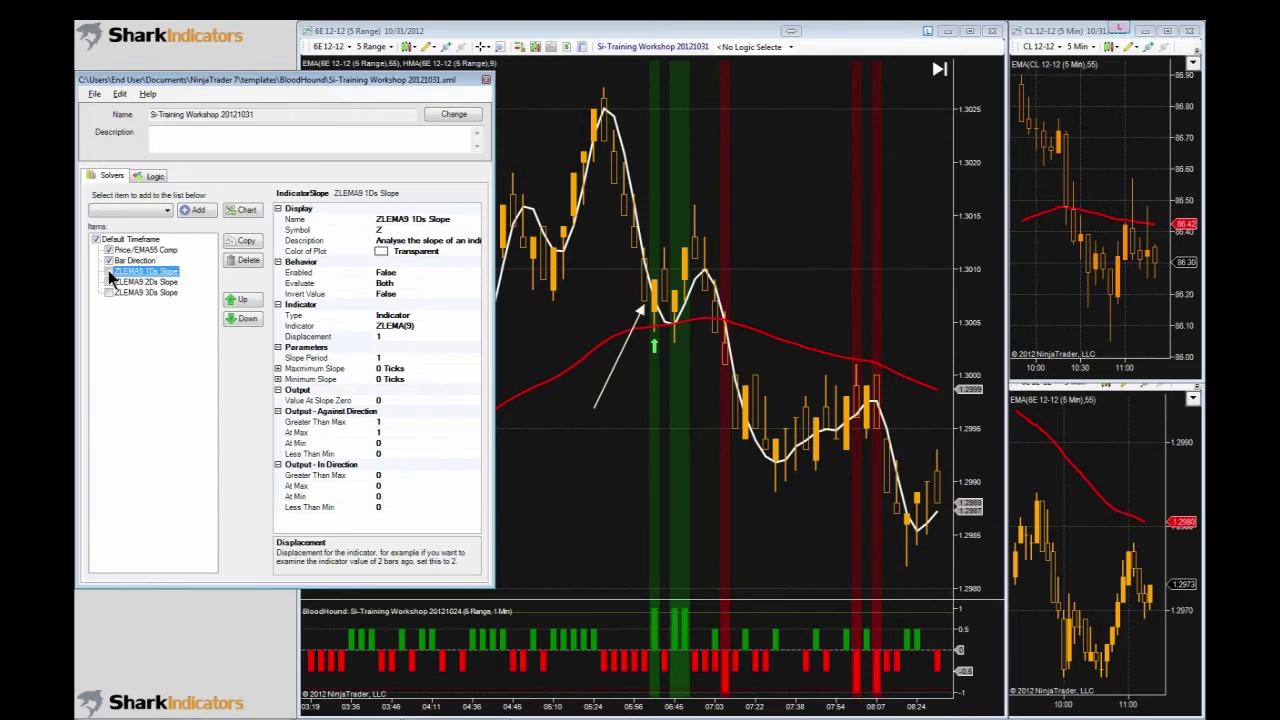
left_click(109, 272)
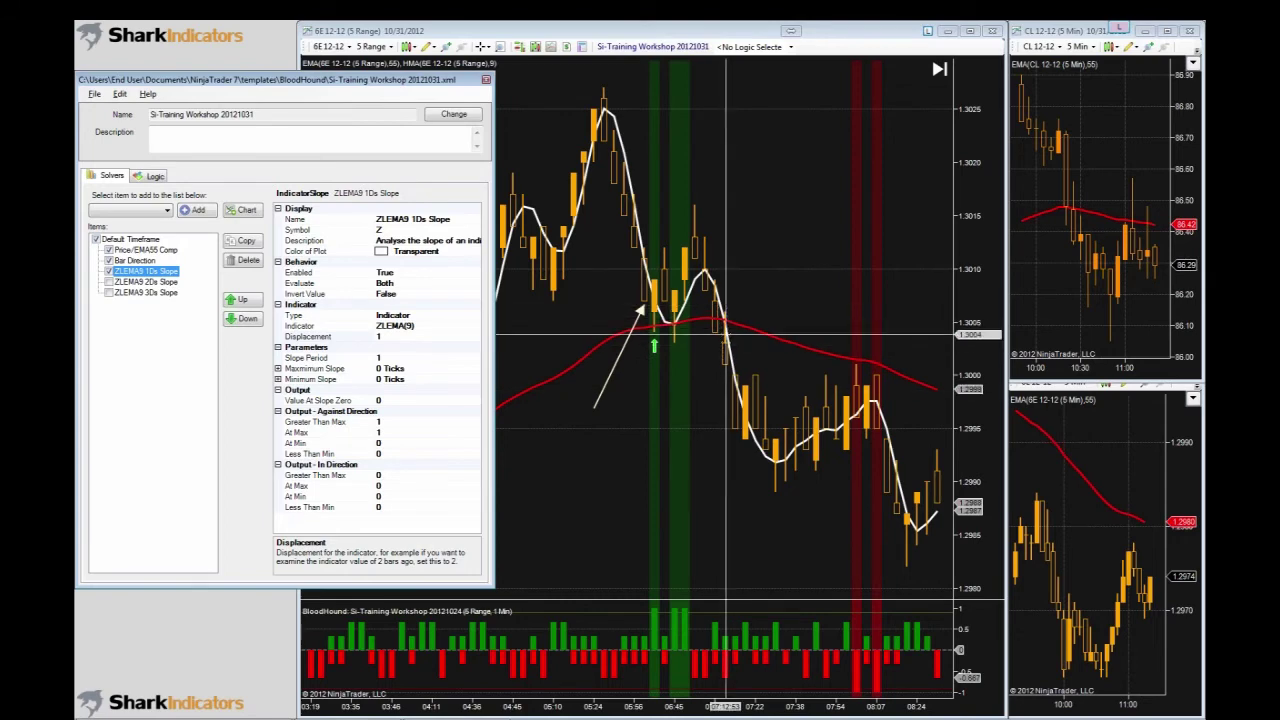
left_click(108, 272)
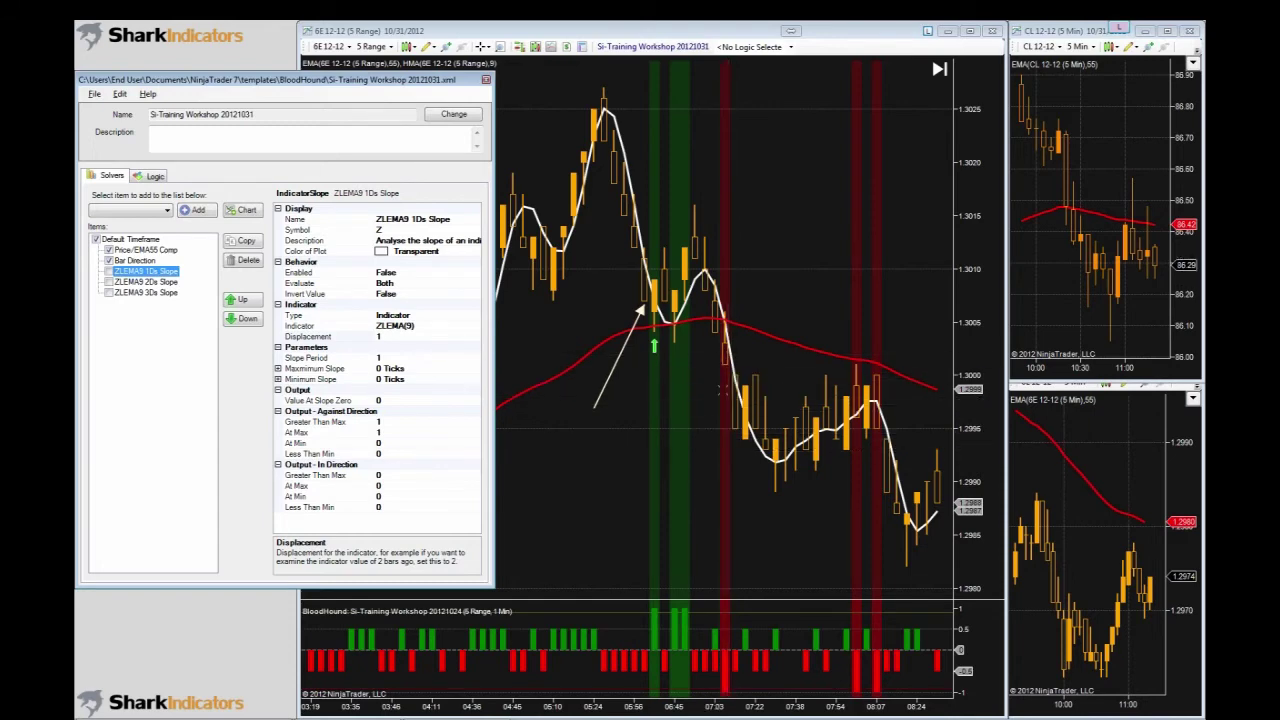
left_click(108, 272)
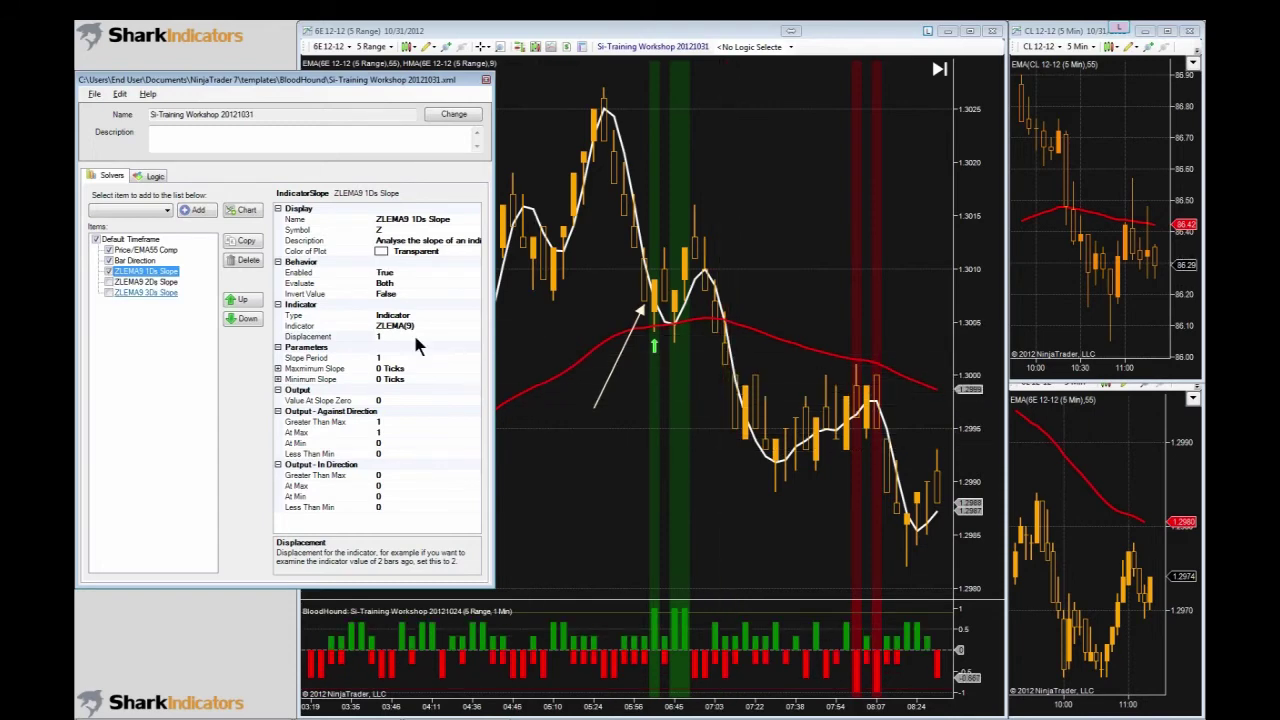
left_click(571, 351)
left_click_drag(571, 351, 950, 339)
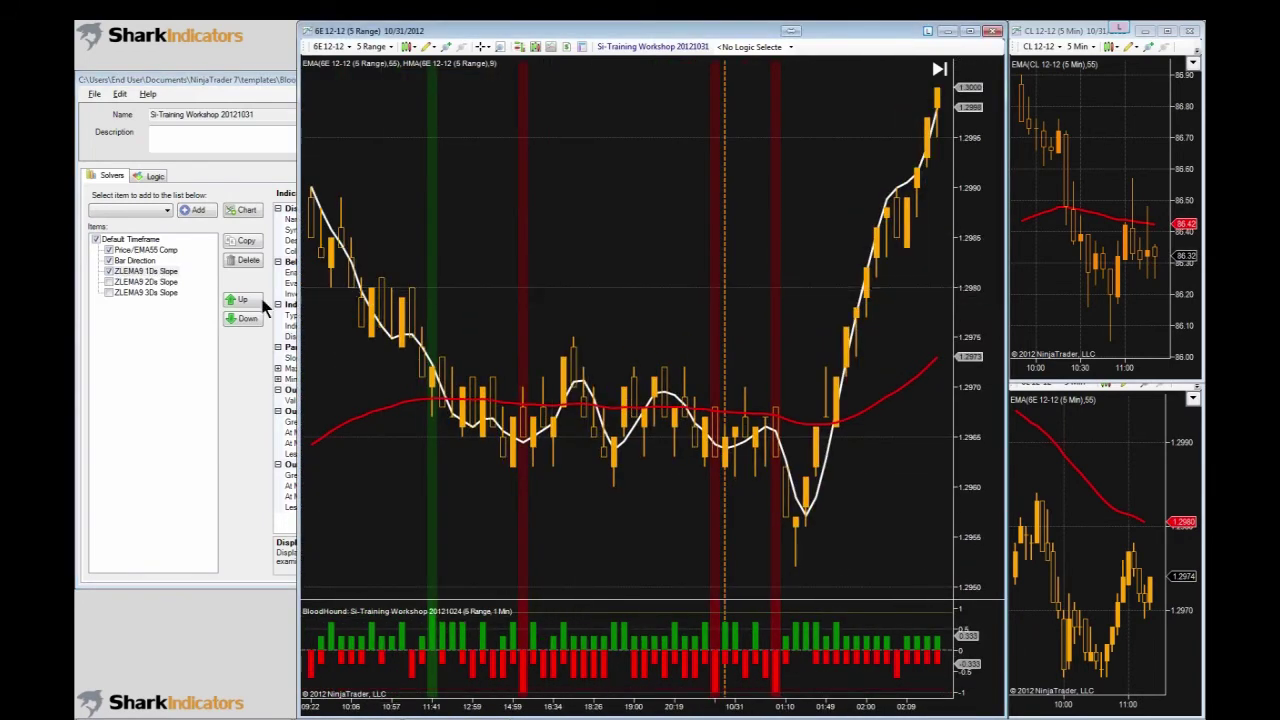
- Pan further back through earlier bars and leave ZLEMA9 1Ds Slope enabled
left_click(107, 270)
left_click(640, 295)
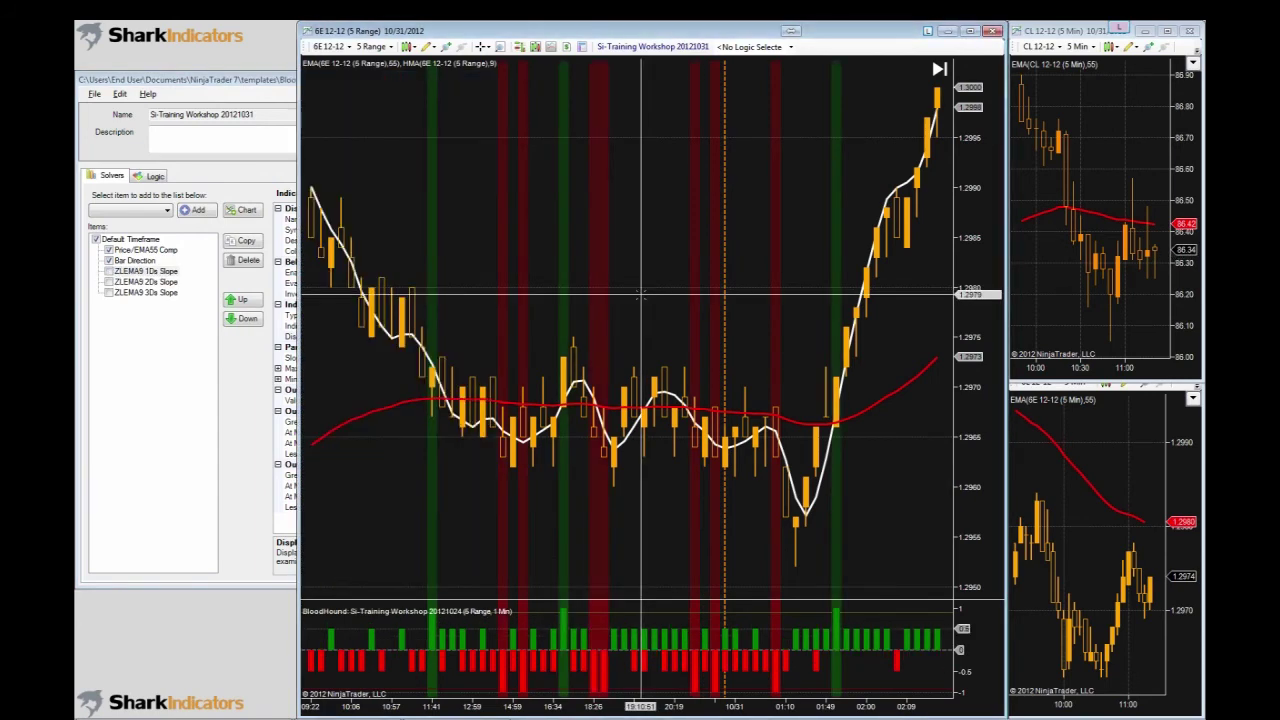
left_click_drag(640, 295, 743, 306)
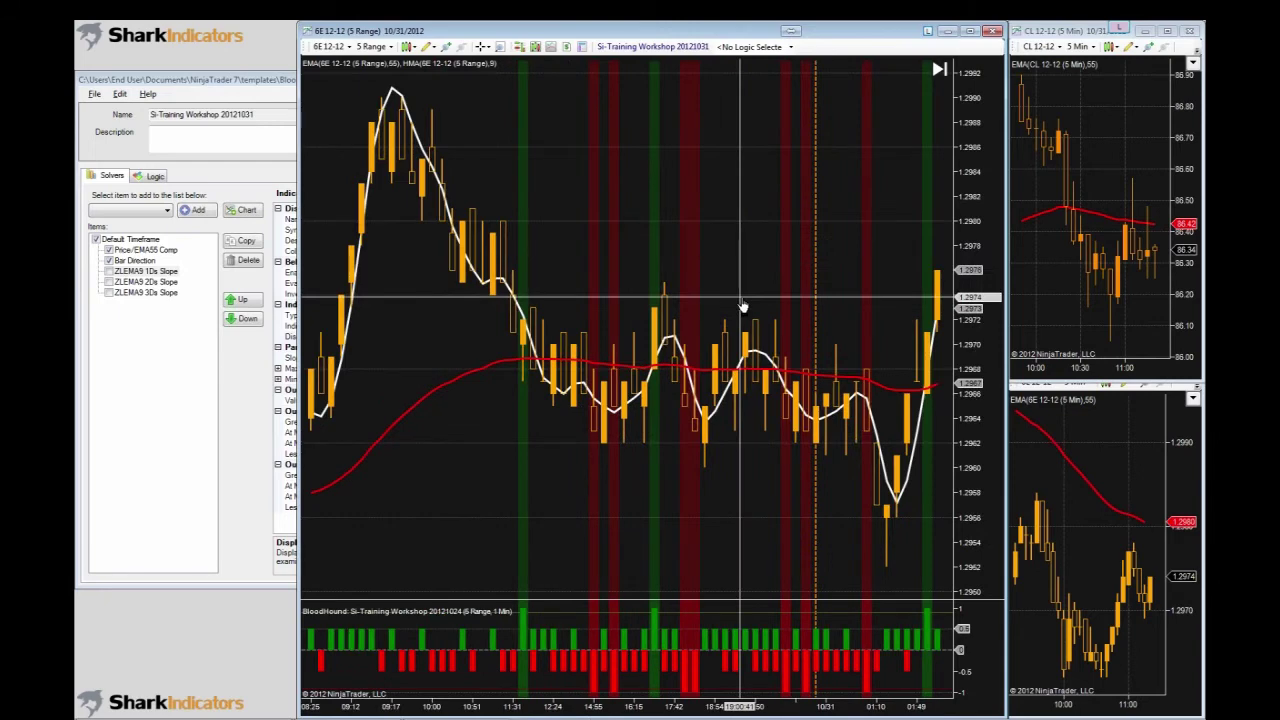
left_click(229, 380)
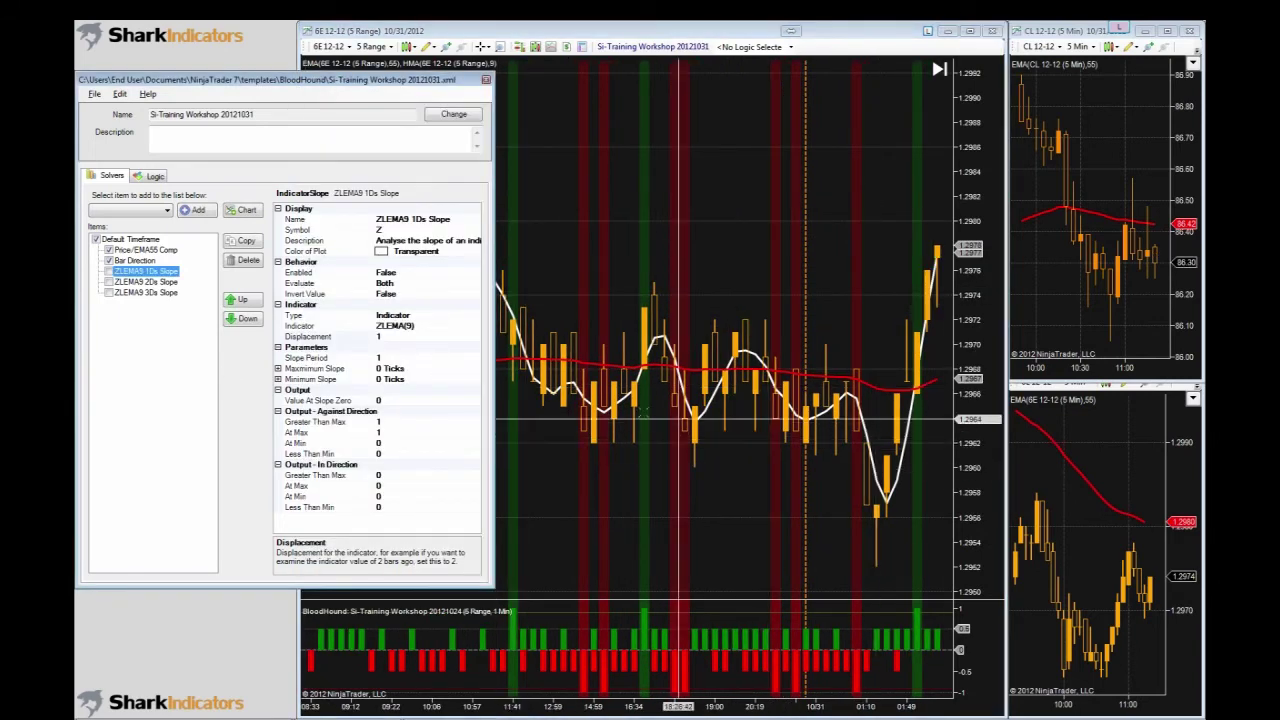
left_click(108, 271)
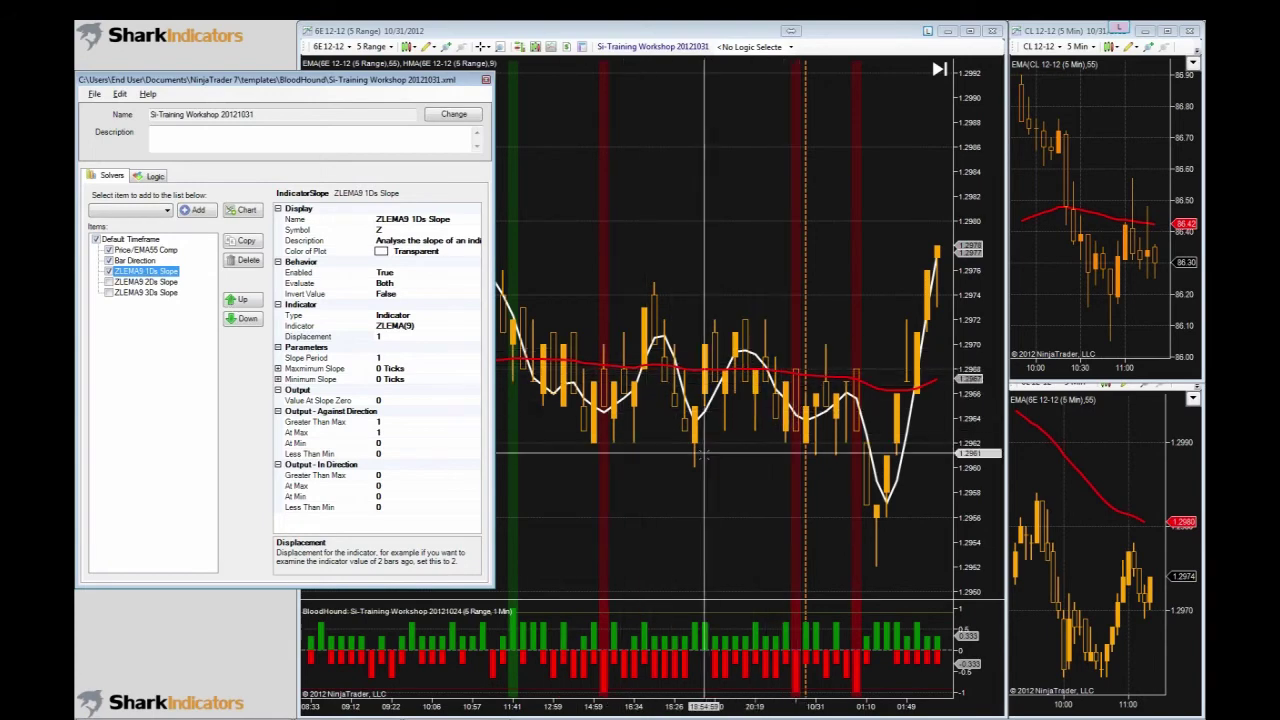
left_click(705, 463)
left_click(233, 347)
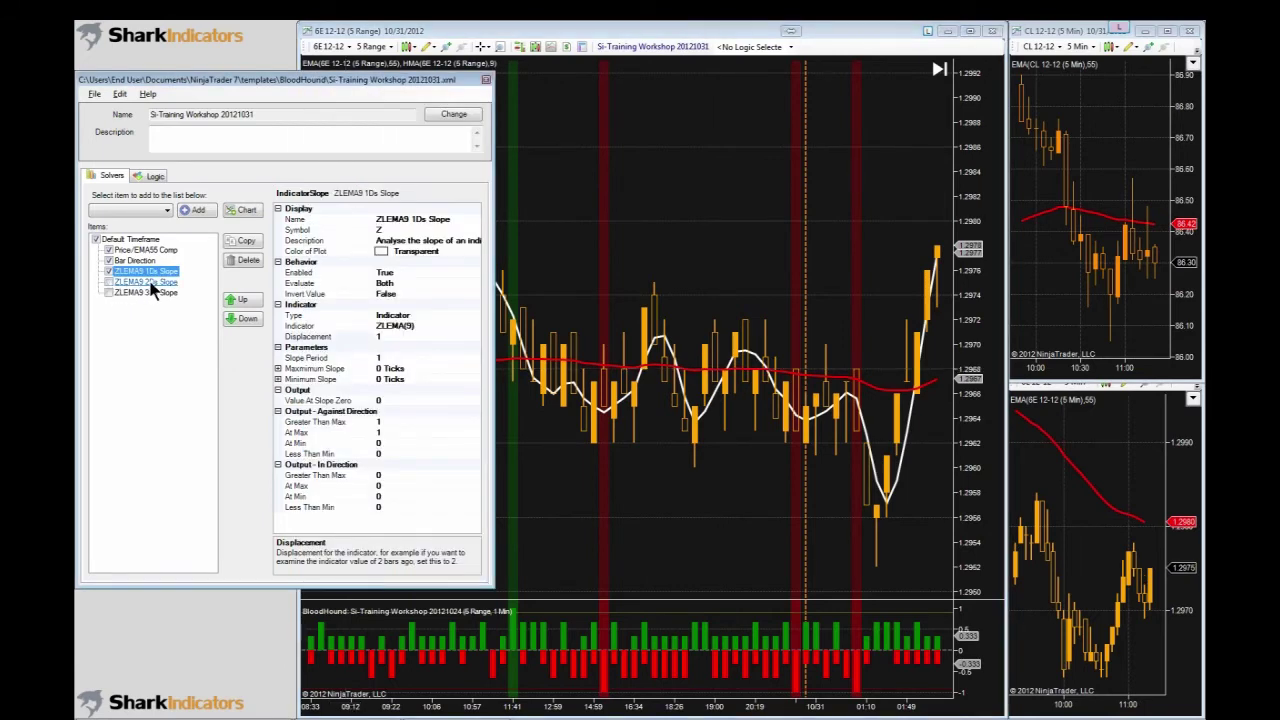
- Enable the ZLEMA9 2Ds Slope solver after checking its displacement value
left_click(130, 281)
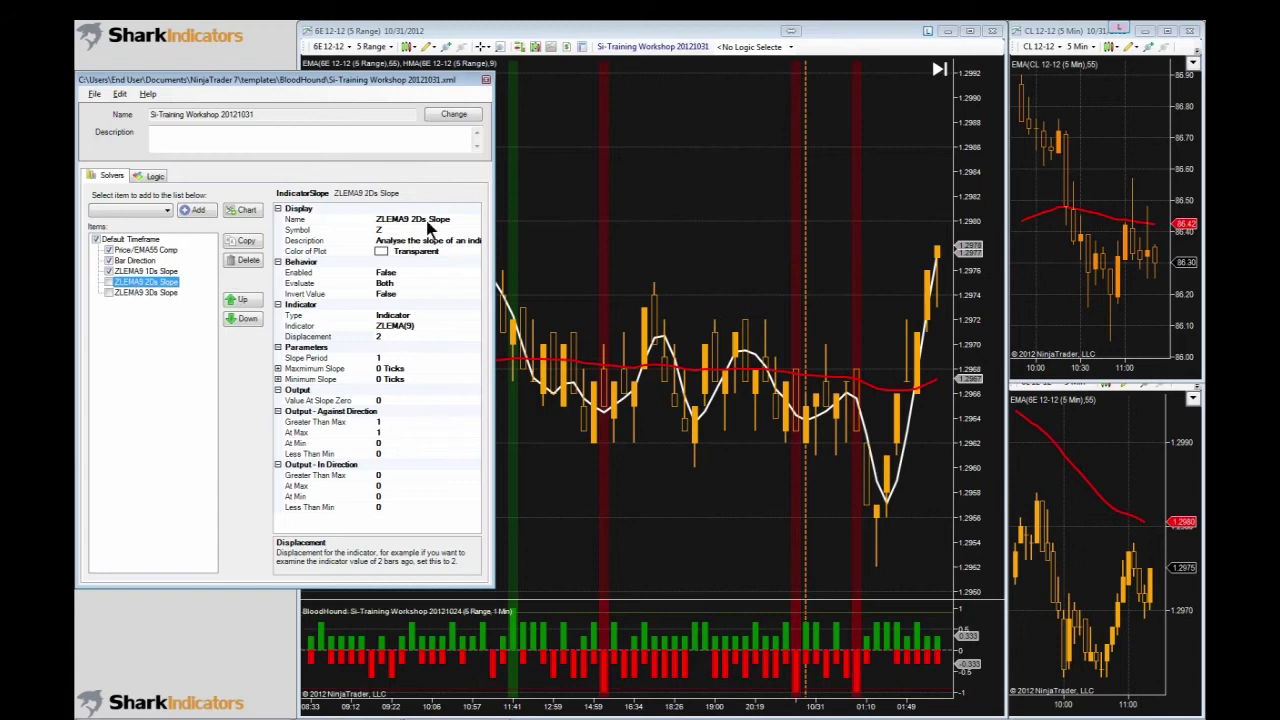
left_click(380, 337)
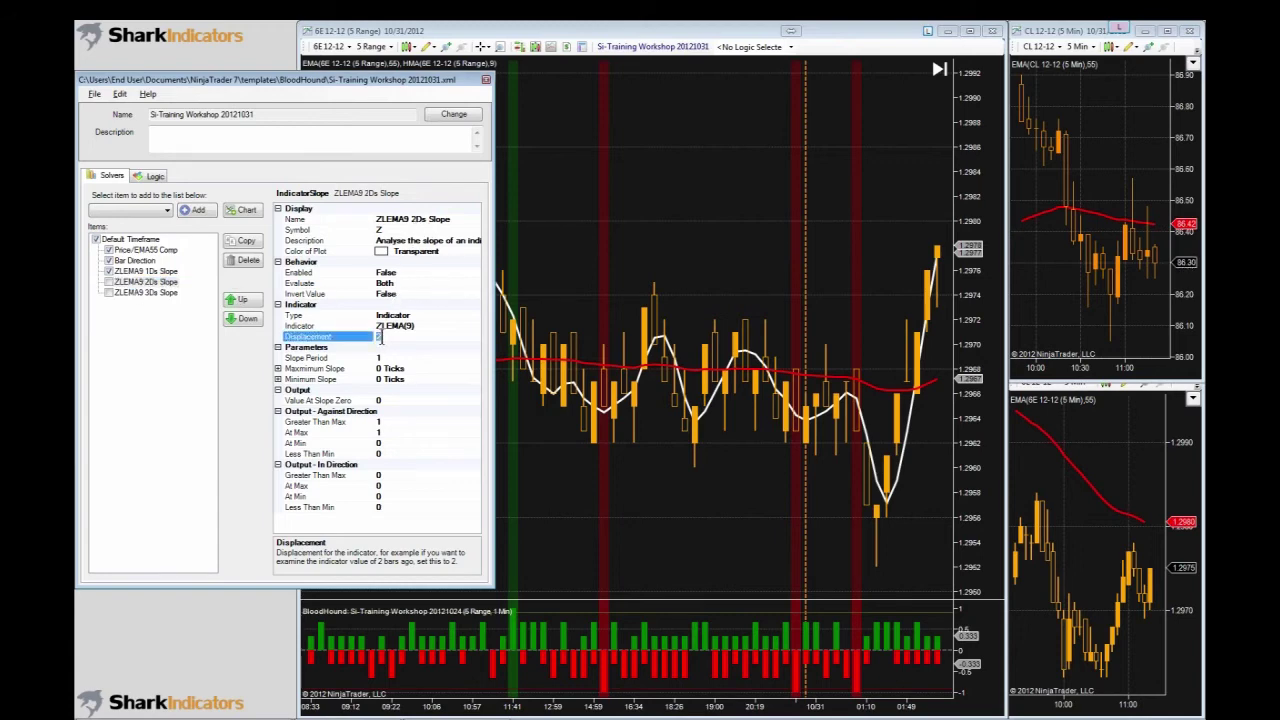
left_click(109, 282)
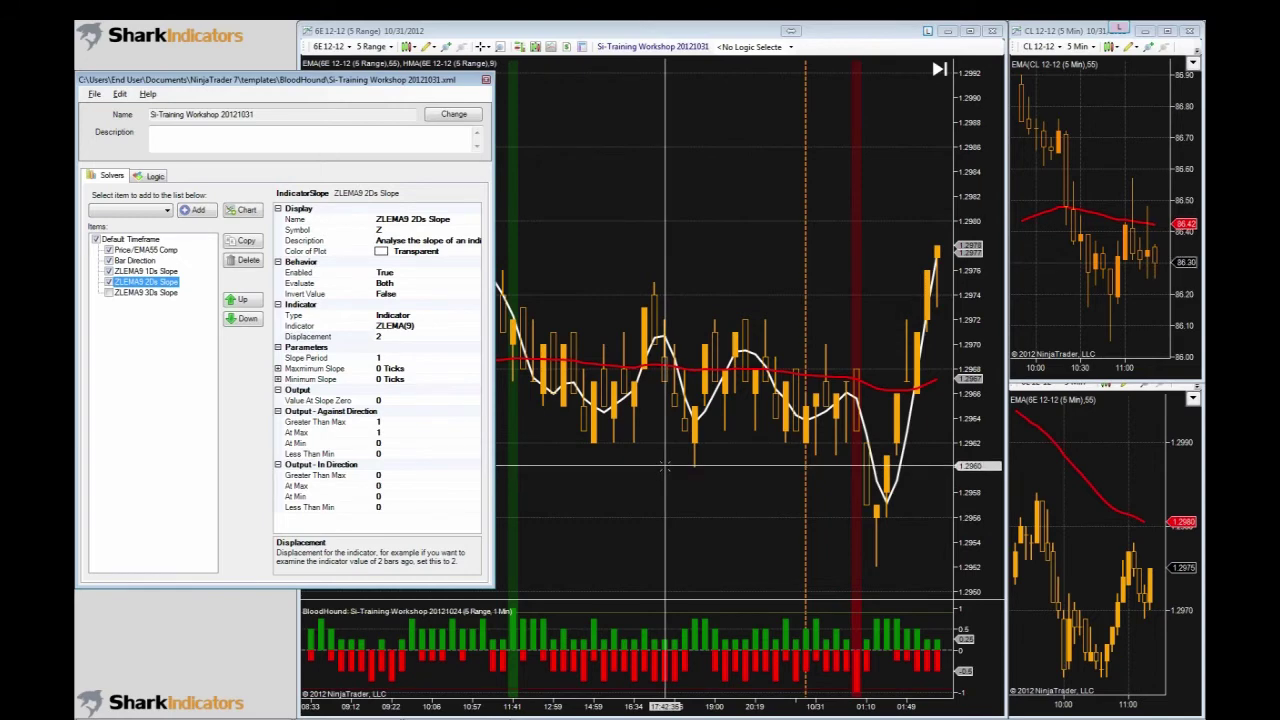
- Scroll the 6E chart back to earlier bars in front of the editor
left_click(664, 466)
scroll(675, 466, "up", 2)
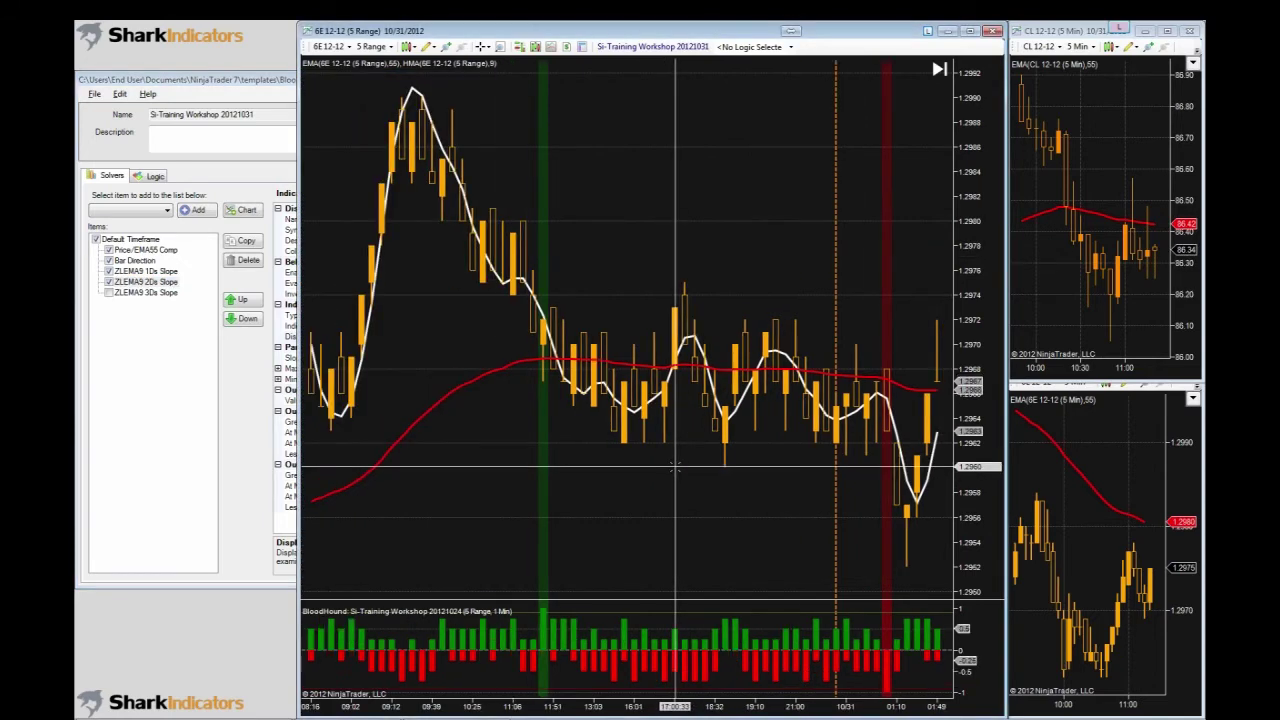
scroll(675, 466, "up", 2)
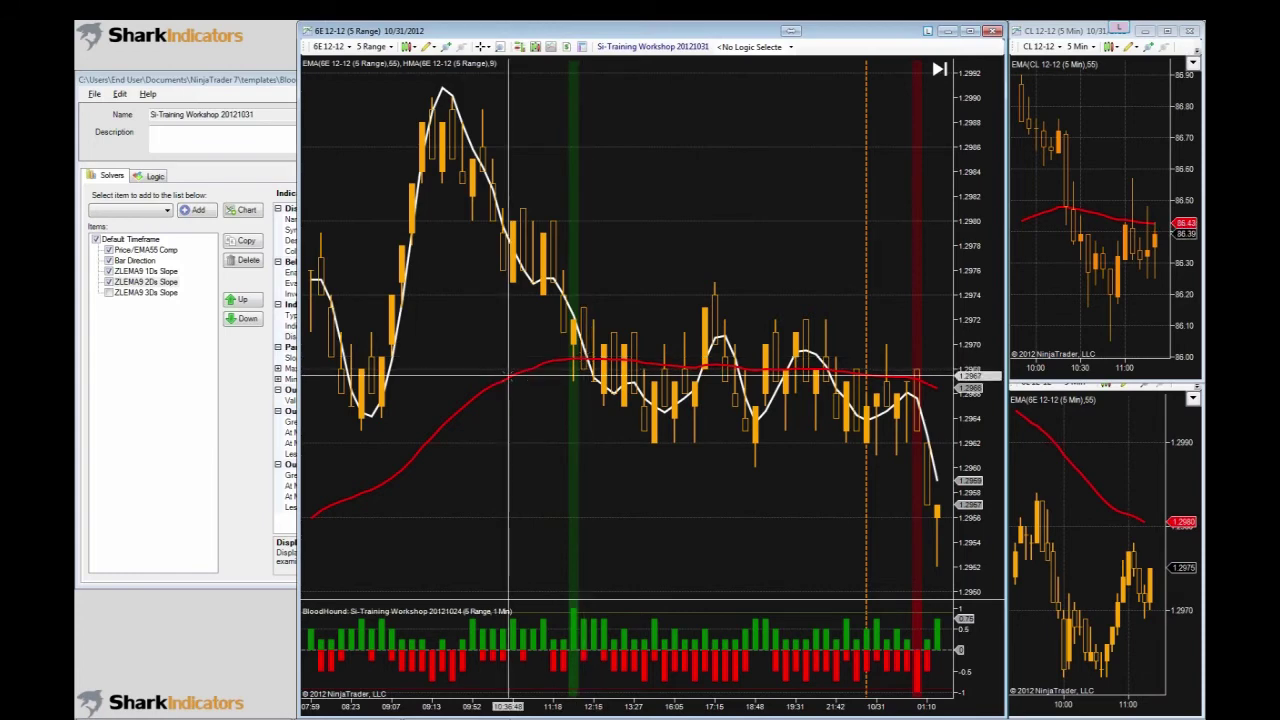
left_click(107, 294)
left_click(130, 294)
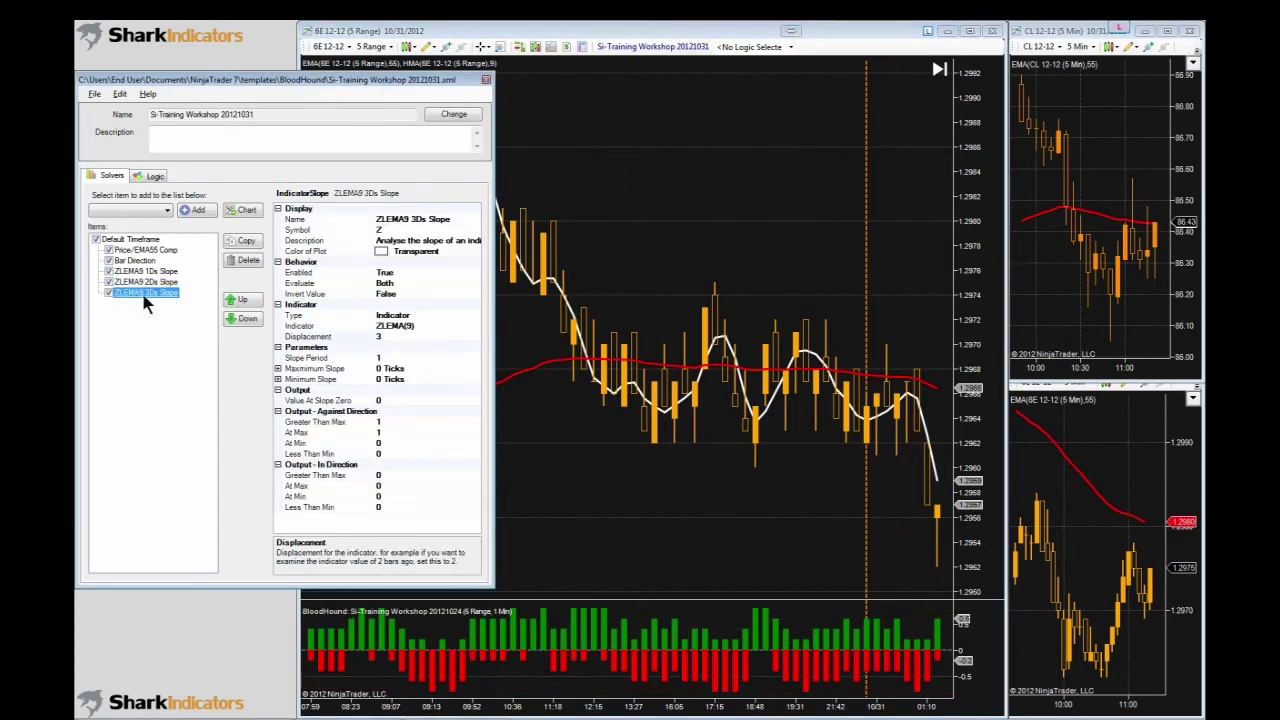
left_click(382, 337)
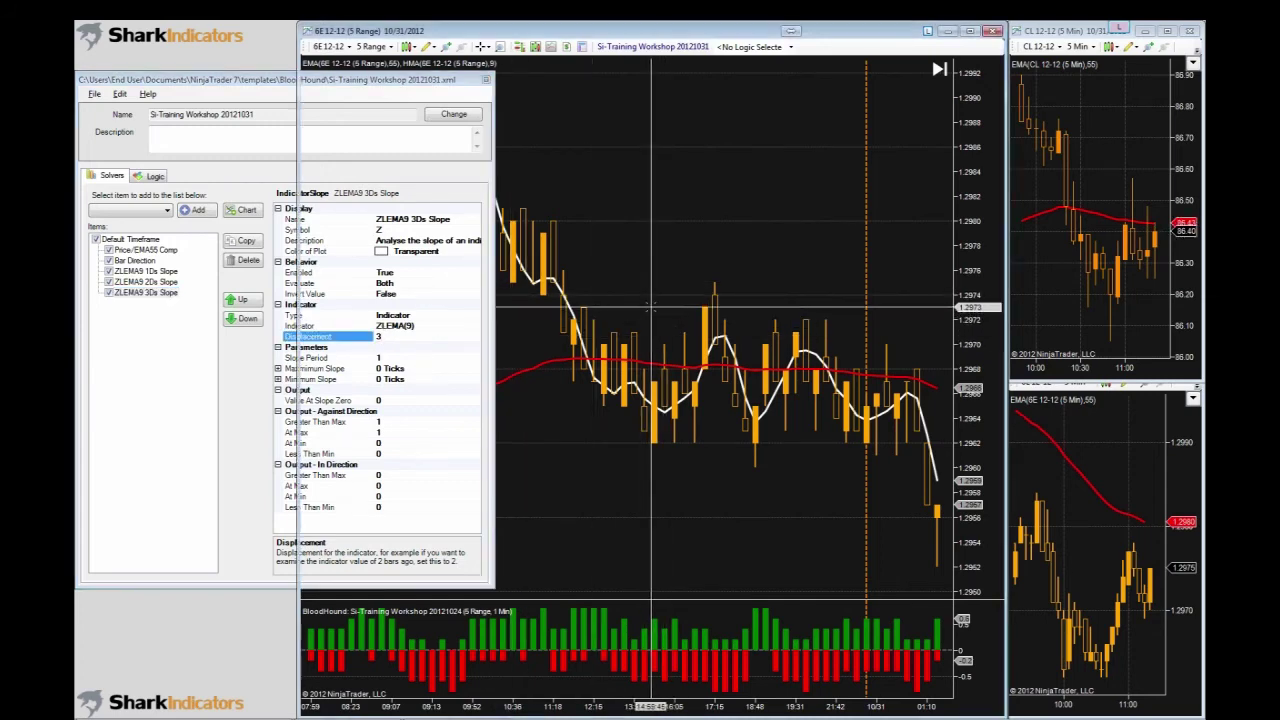
left_click(607, 422)
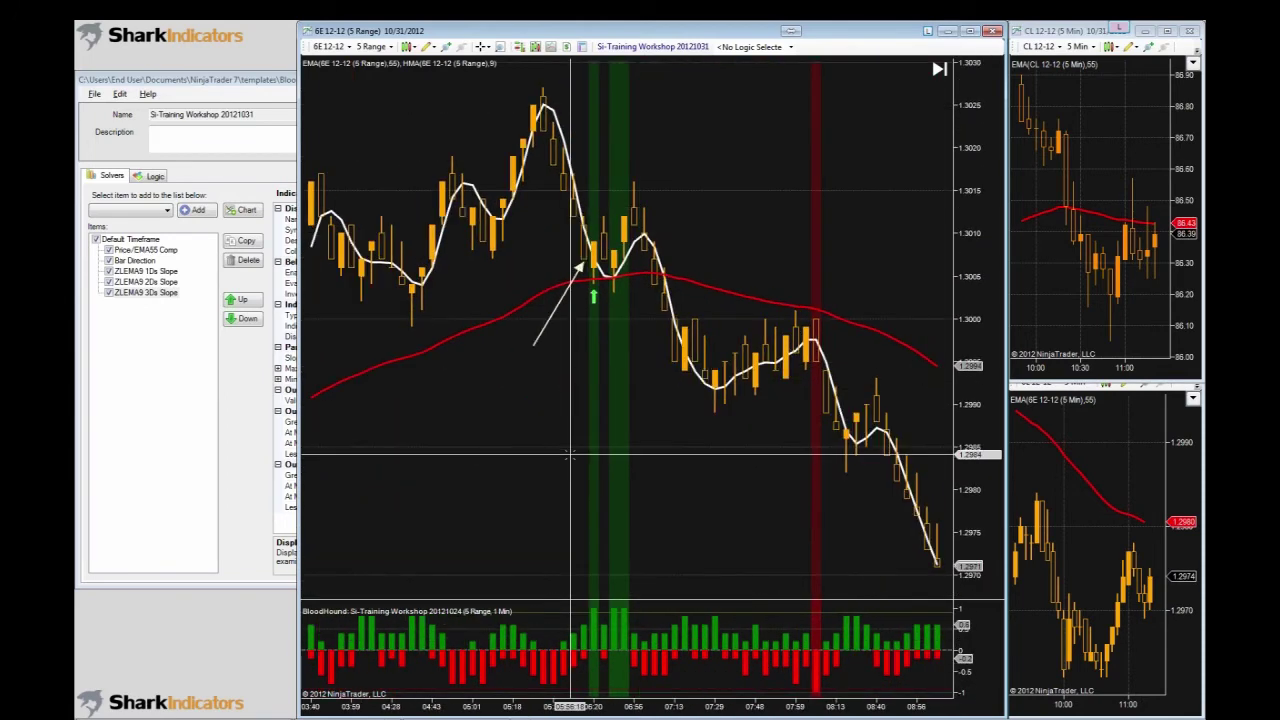
left_click(110, 300)
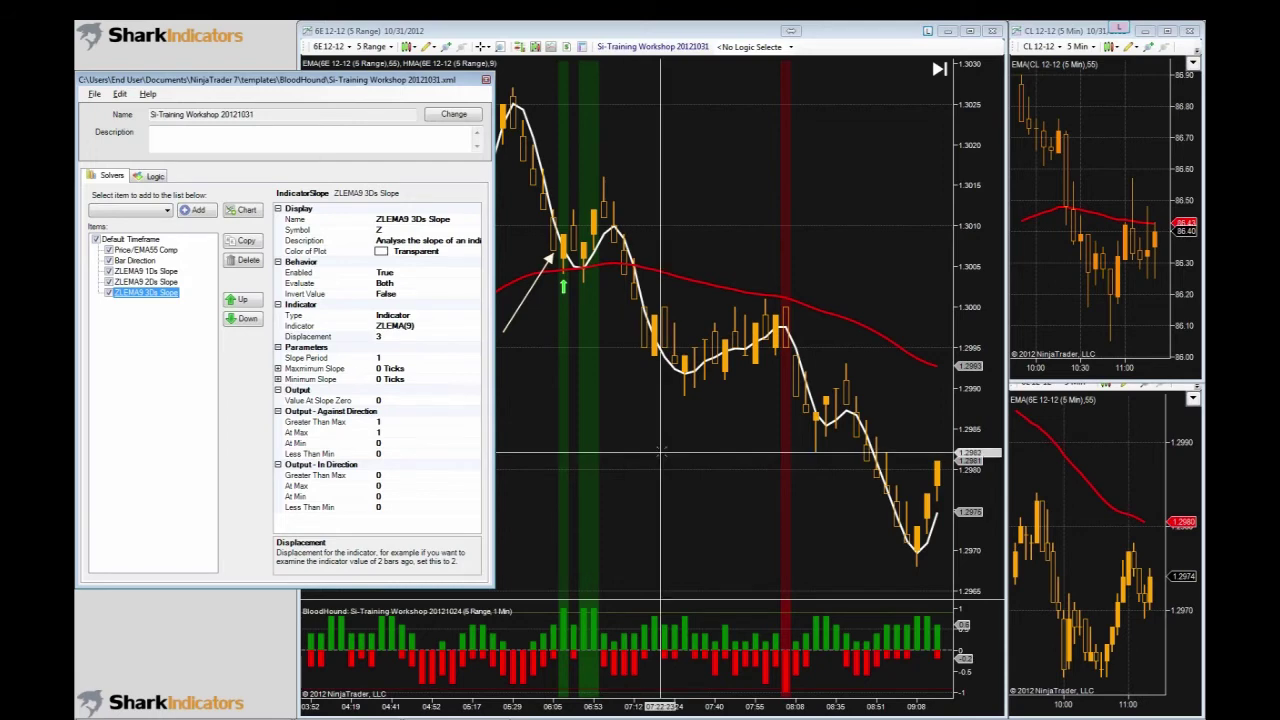
left_click(642, 420)
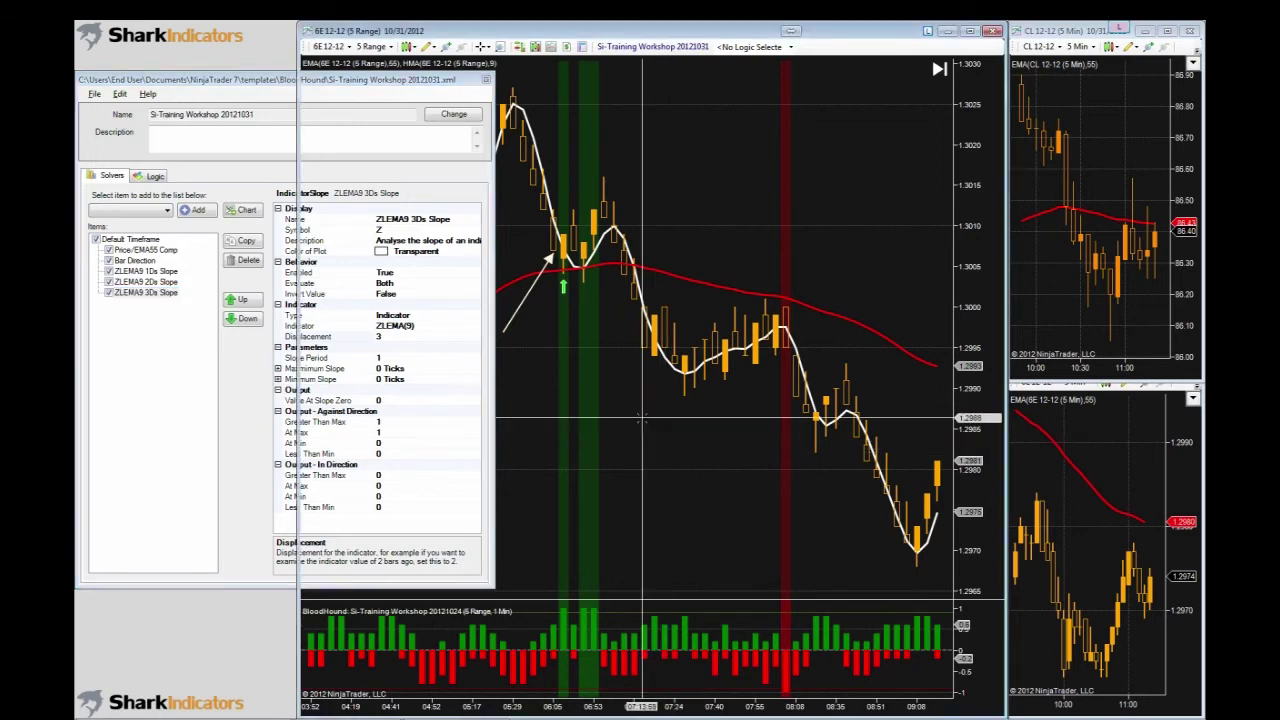
left_click(110, 295)
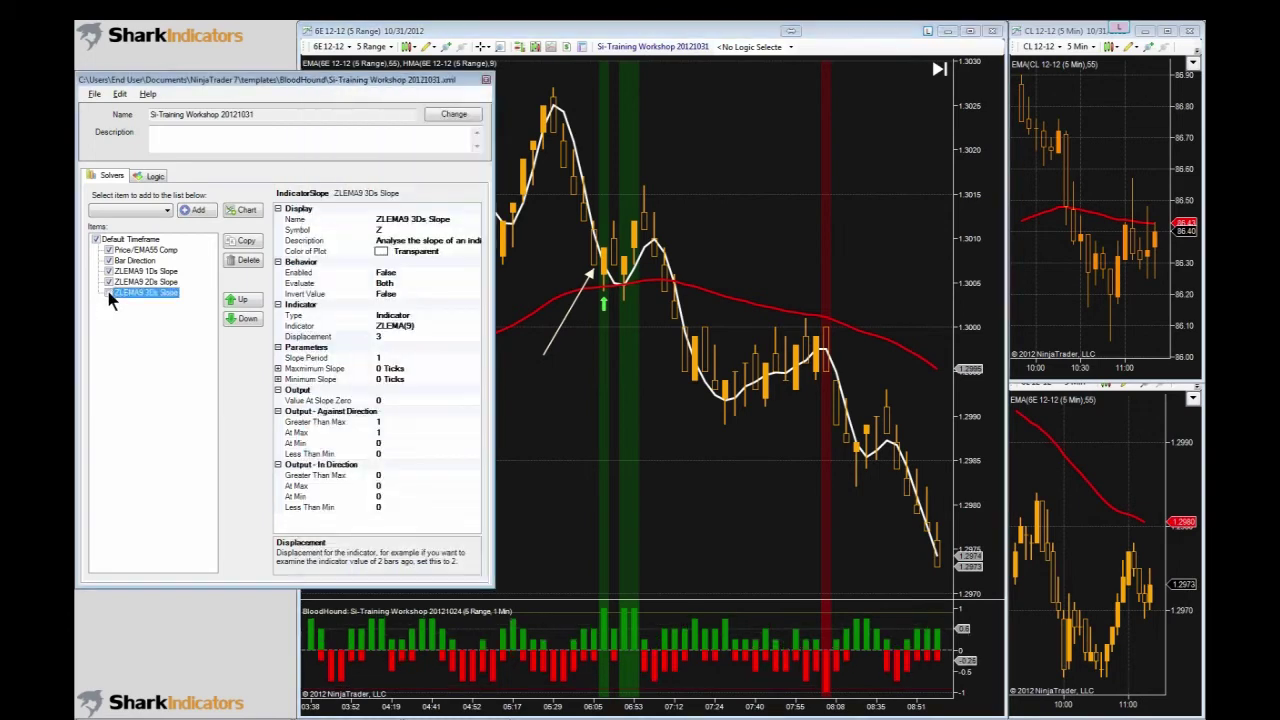
left_click(110, 294)
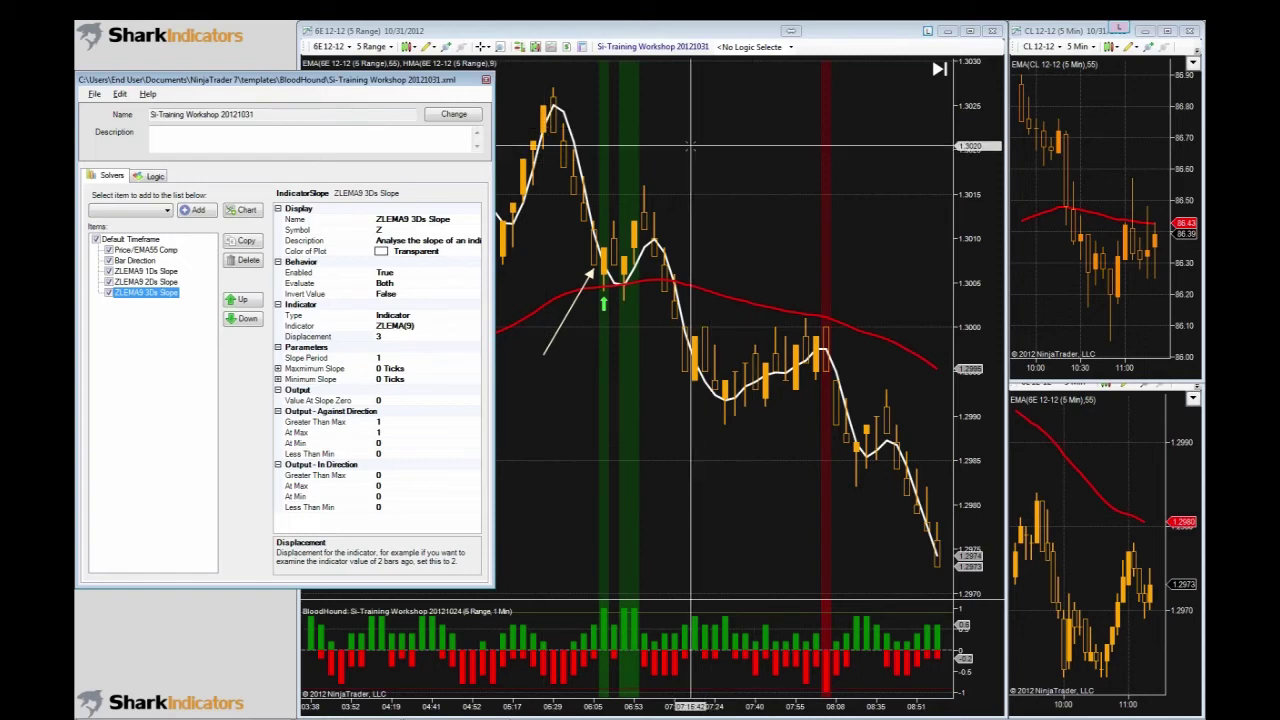
left_click(600, 125)
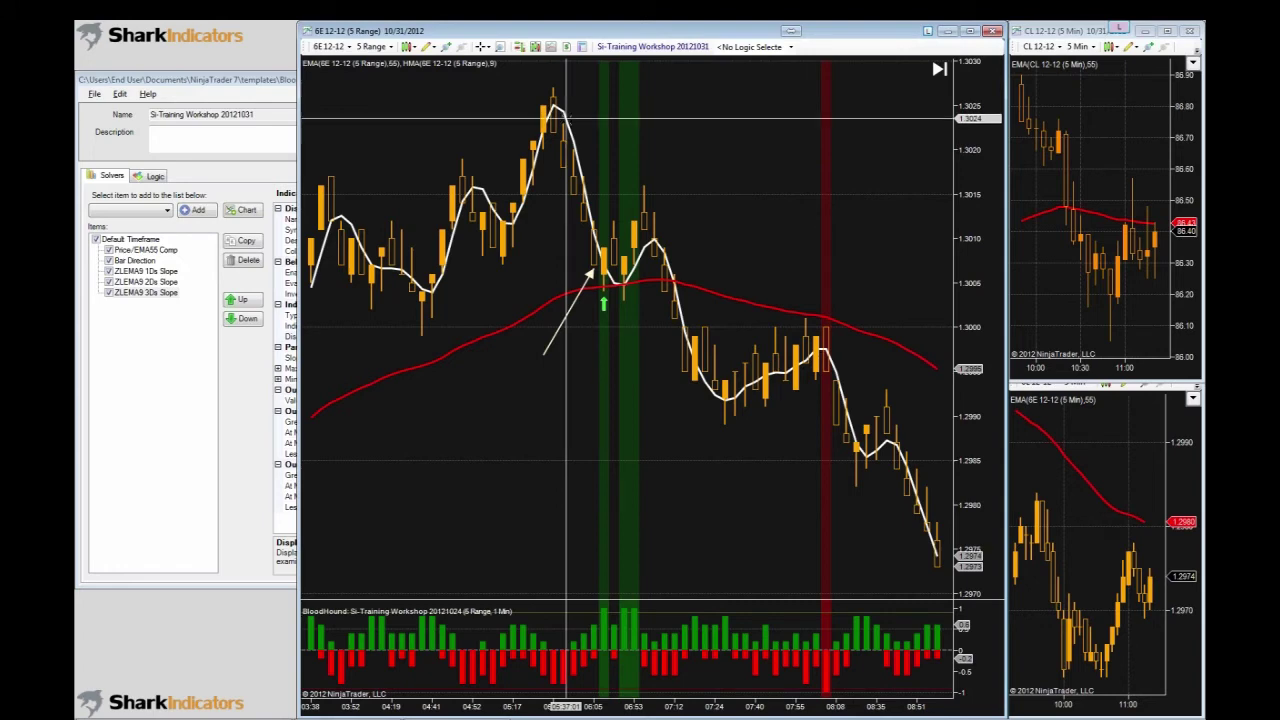
- Change the 1Ds solver's Name from ZLEMA9 1Ds Slope to HMA9 1Ds Slope
left_click(130, 276)
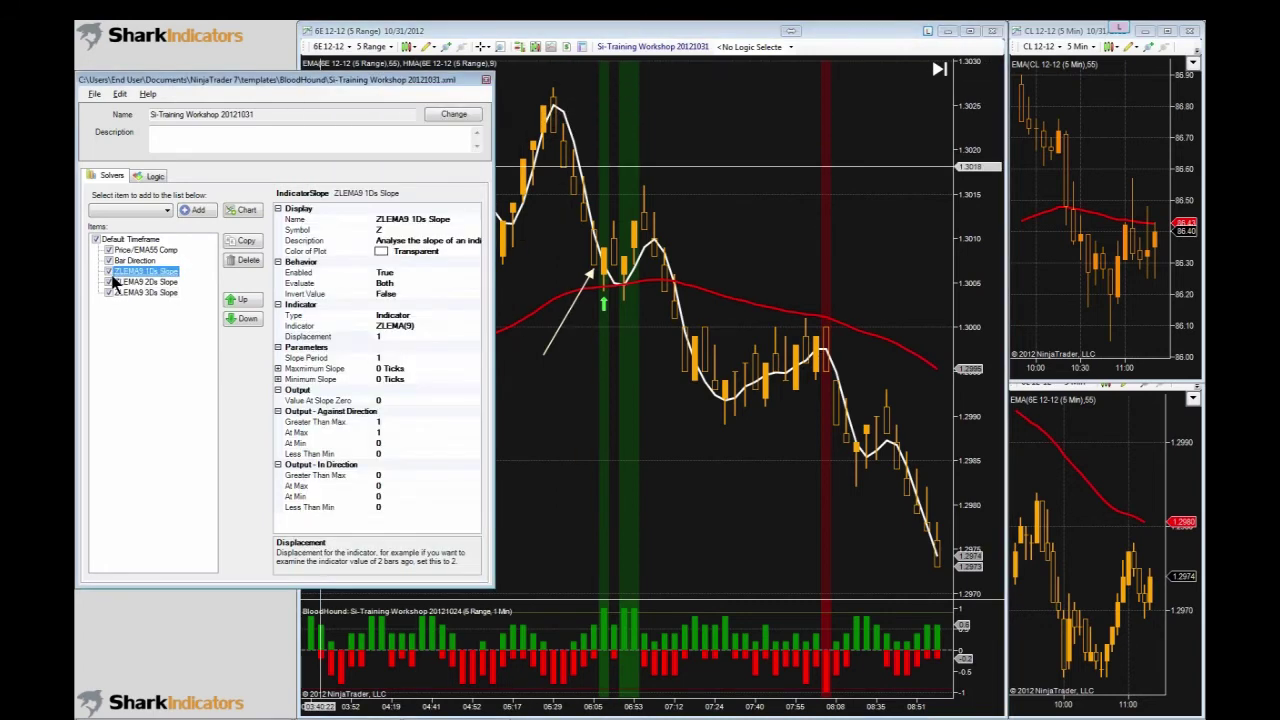
left_click(378, 220)
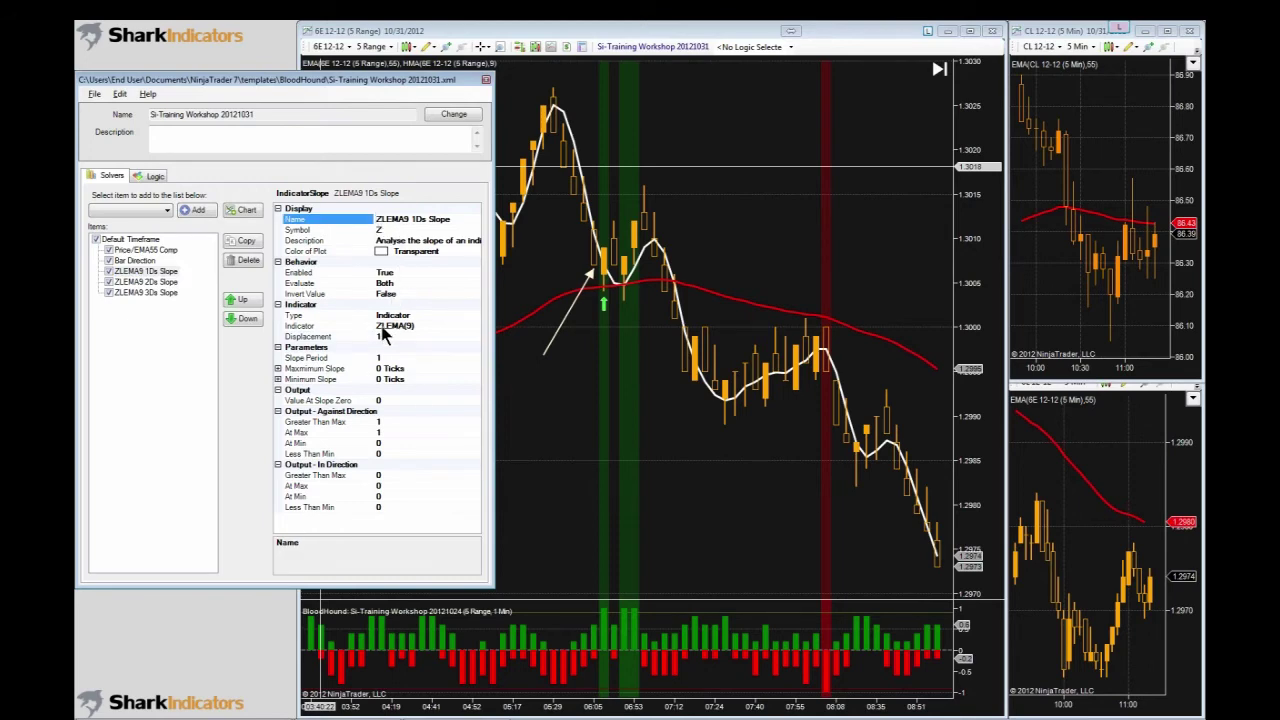
left_click_drag(378, 218, 396, 220)
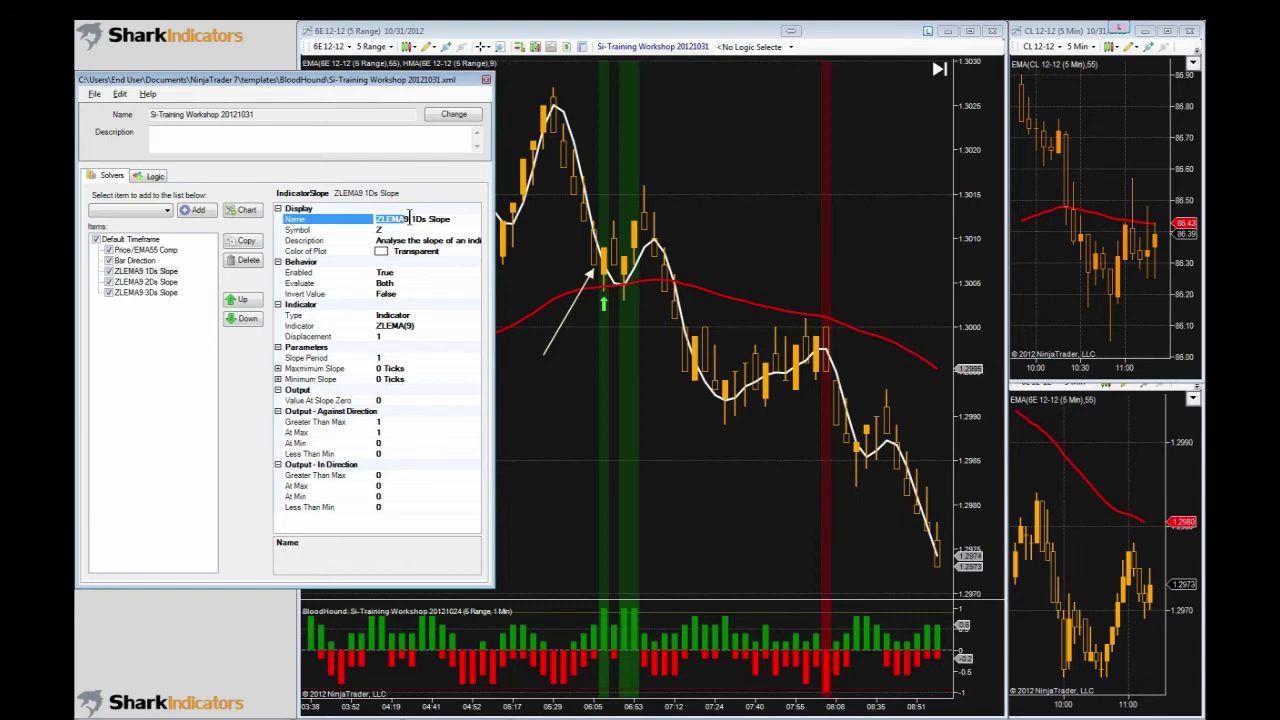
type("HMA")
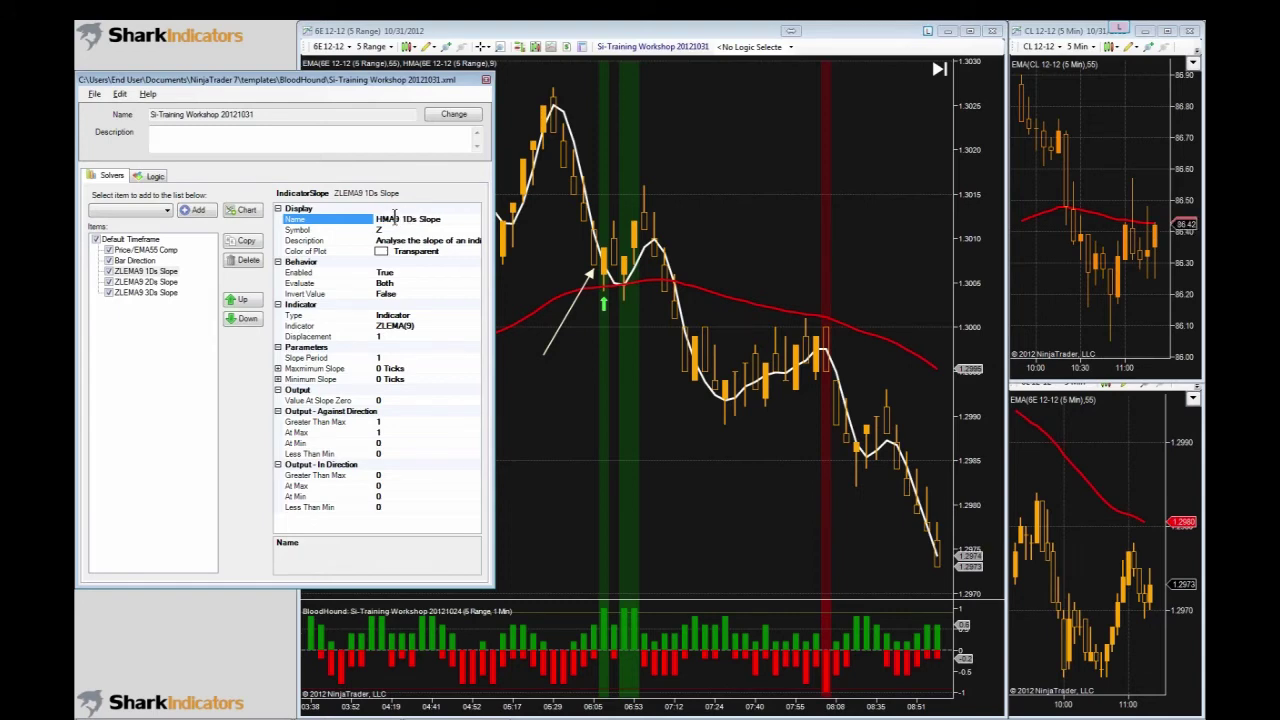
double_click(395, 219)
left_click(397, 327)
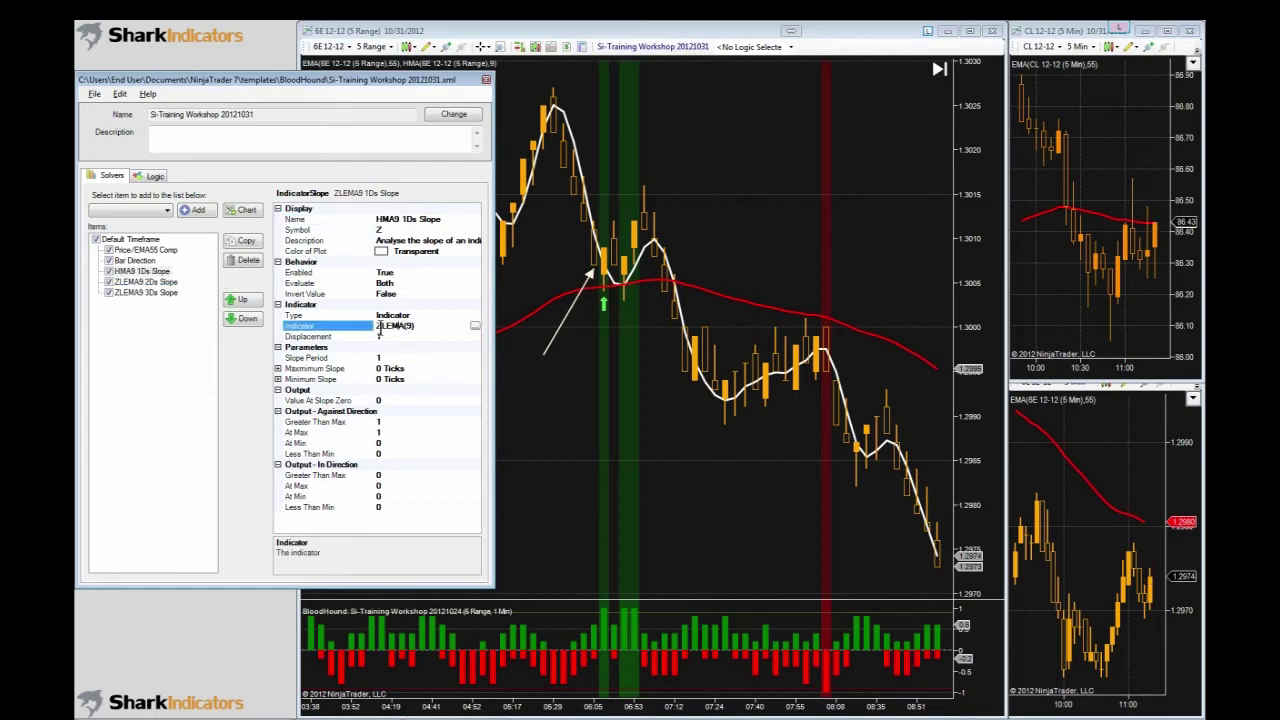
- Set the 1Ds solver's indicator to HMA with Period 9
left_click(474, 326)
left_click(157, 260)
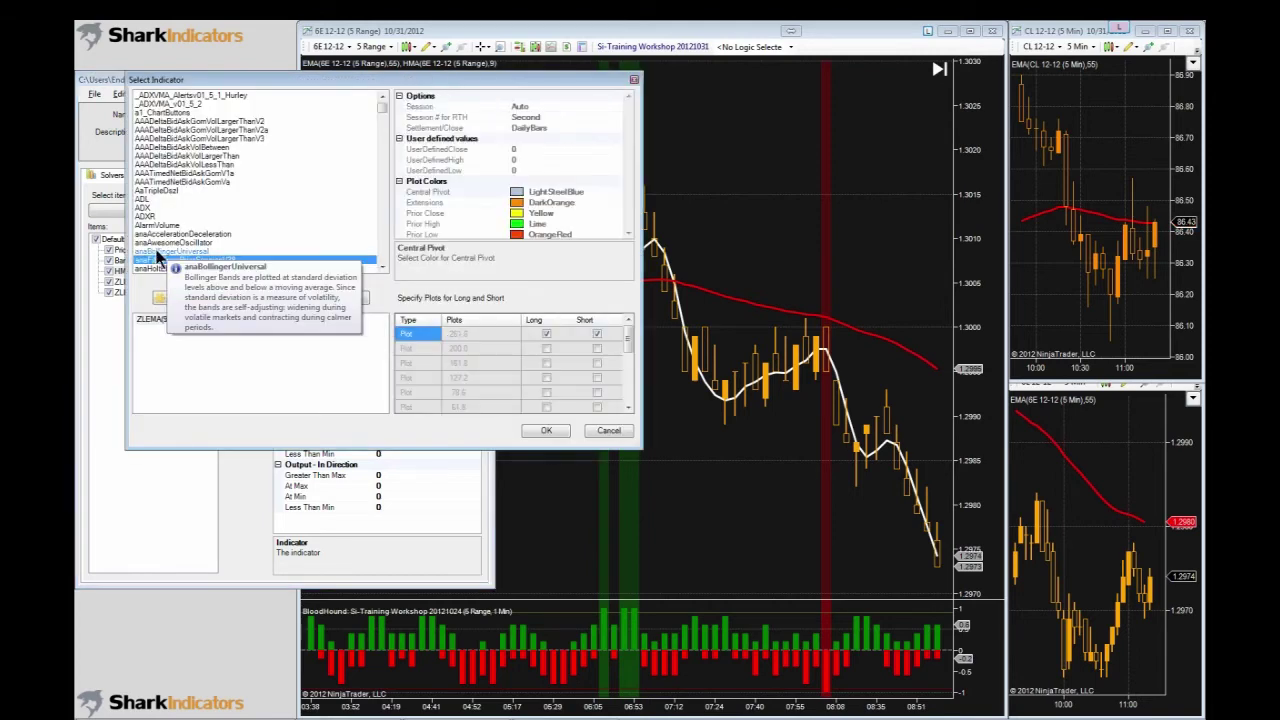
key("h")
scroll(185, 255, "down", 3)
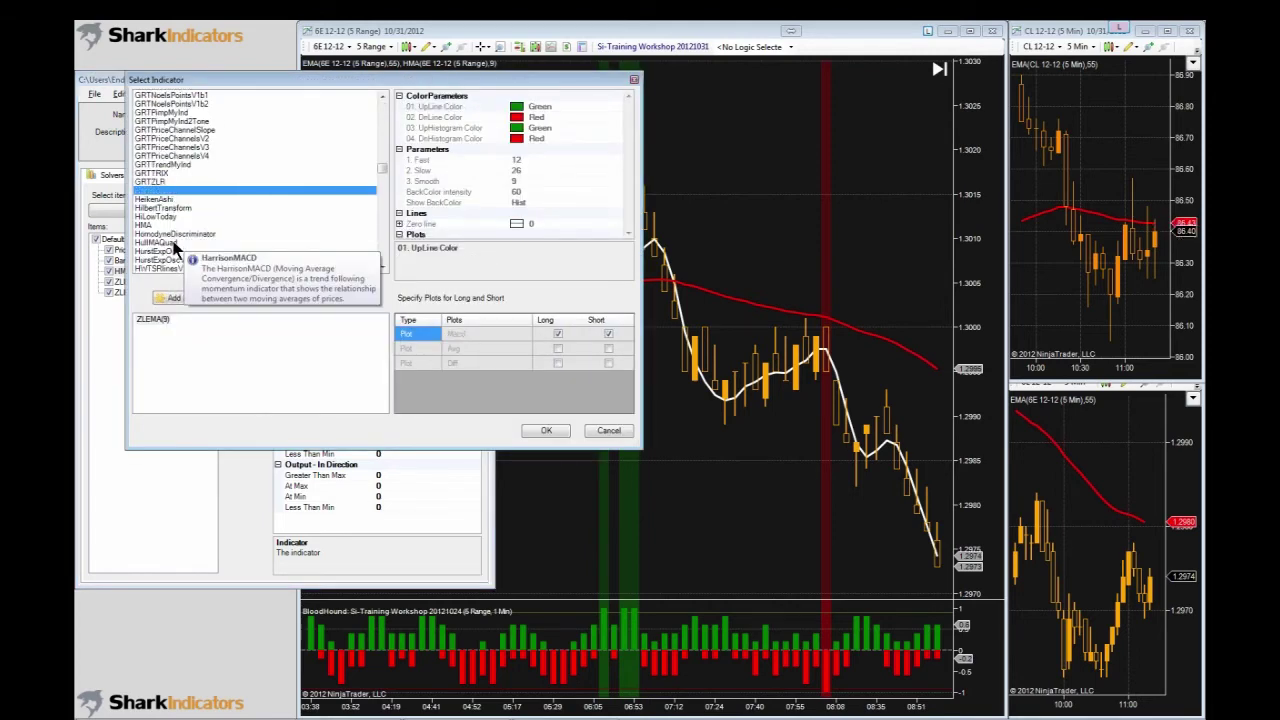
left_click(160, 225)
left_click(518, 107)
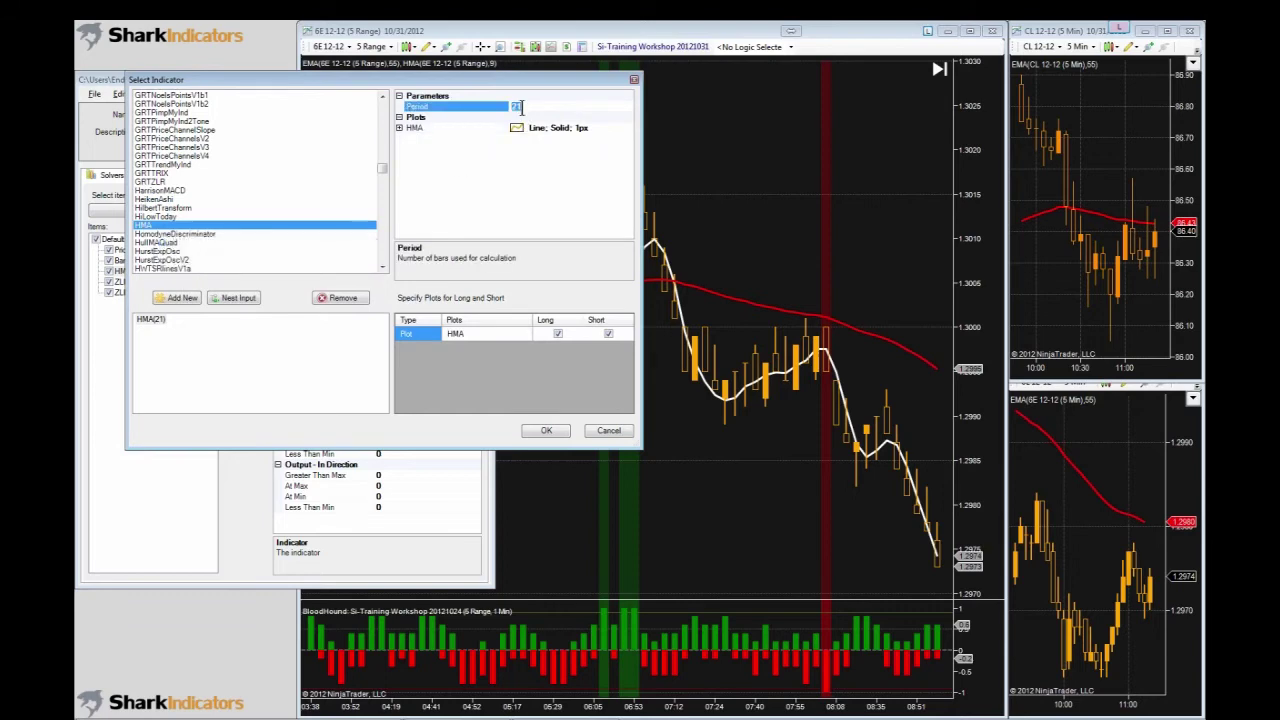
type("9")
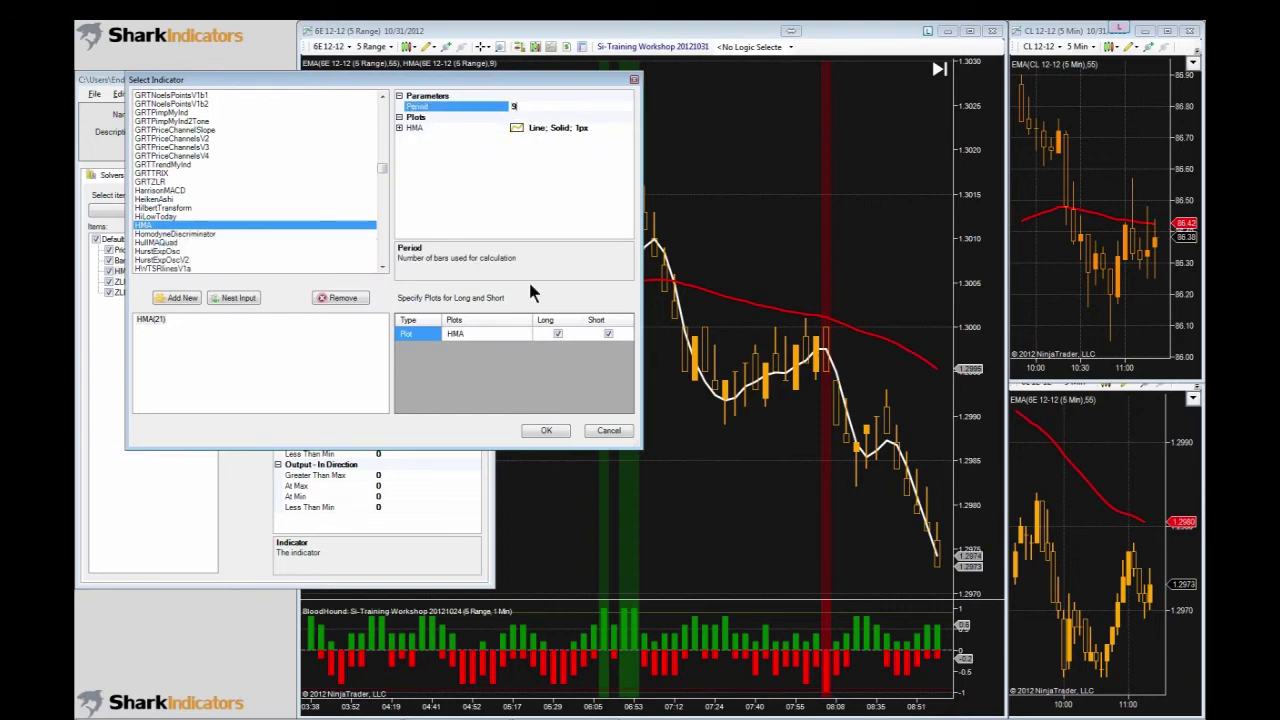
left_click(545, 432)
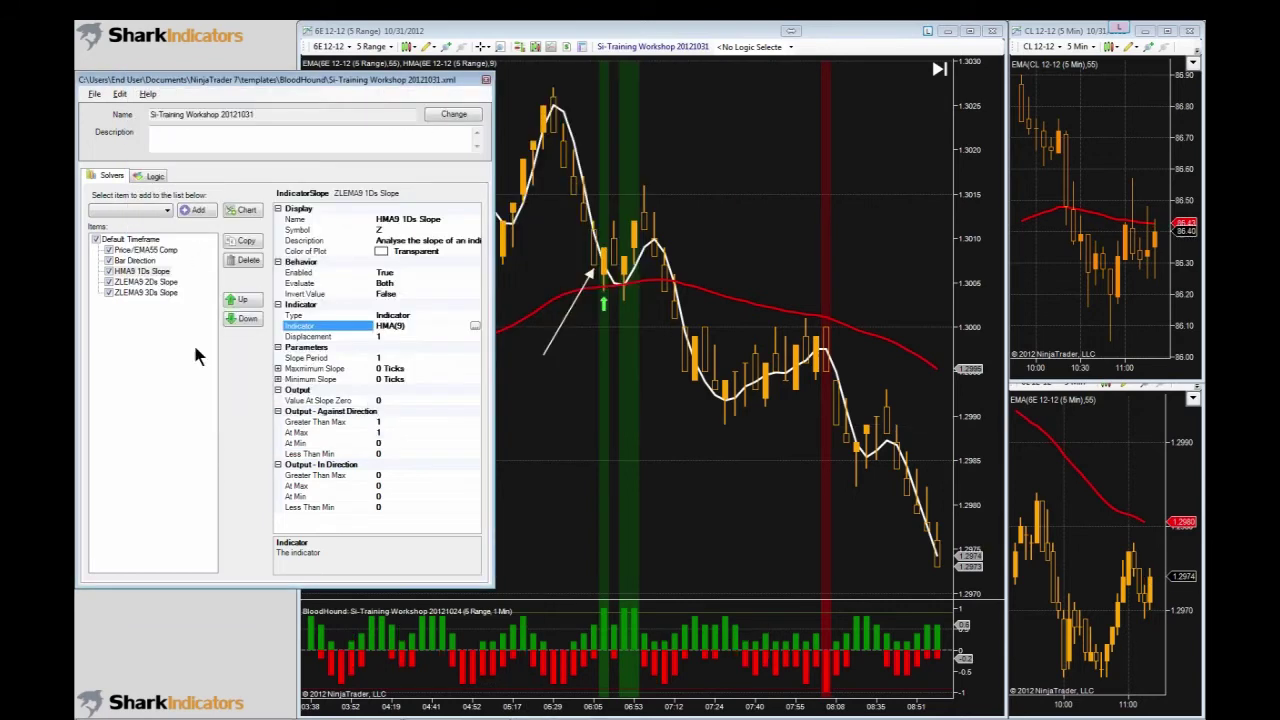
- Rename ZLEMA9 2Ds Slope to HMA9 2Ds Slope
left_click(128, 285)
left_click(403, 219)
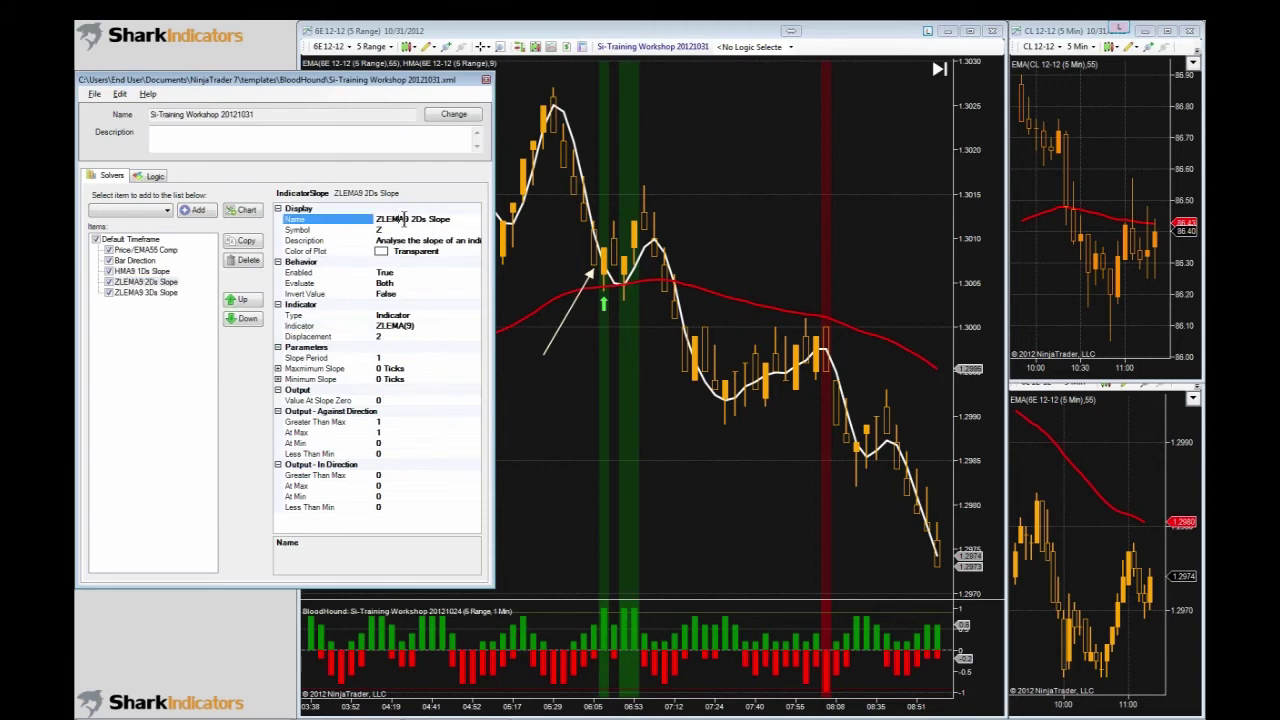
left_click_drag(407, 219, 364, 226)
type("HMA9")
left_click(416, 328)
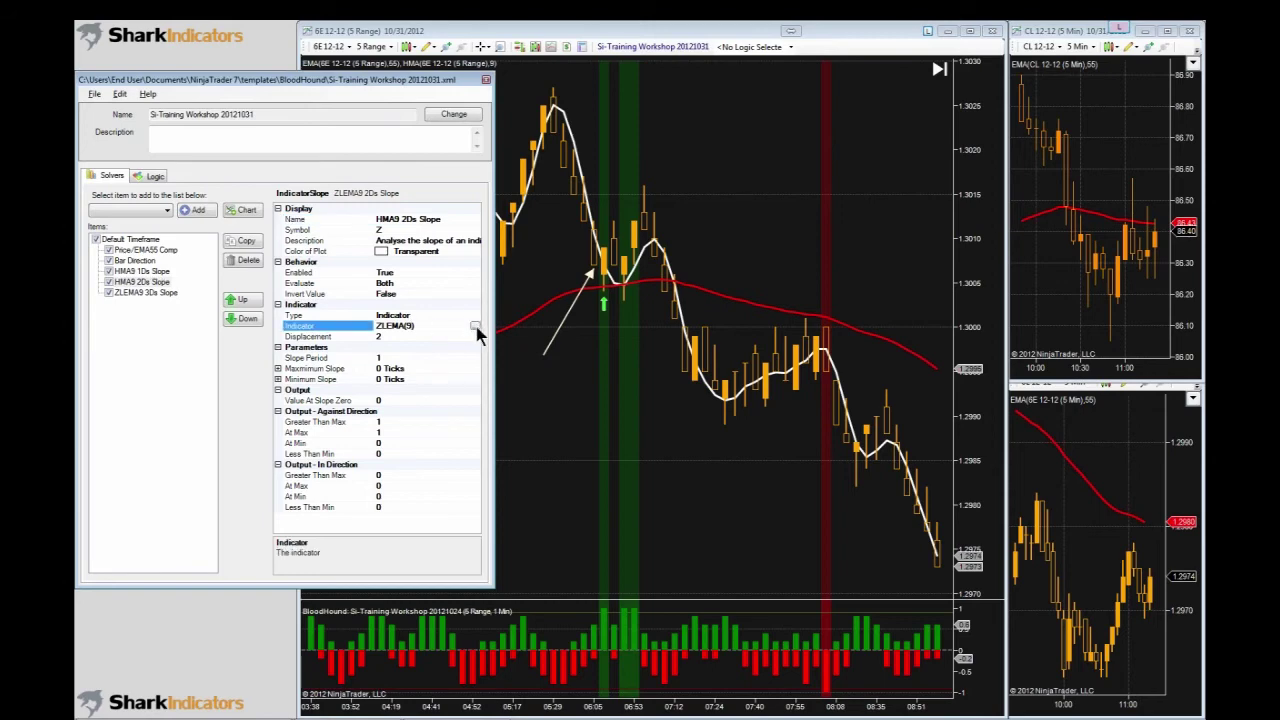
- Set the 2Ds solver's indicator to HMA with Period 9
left_click(475, 327)
left_click(160, 278)
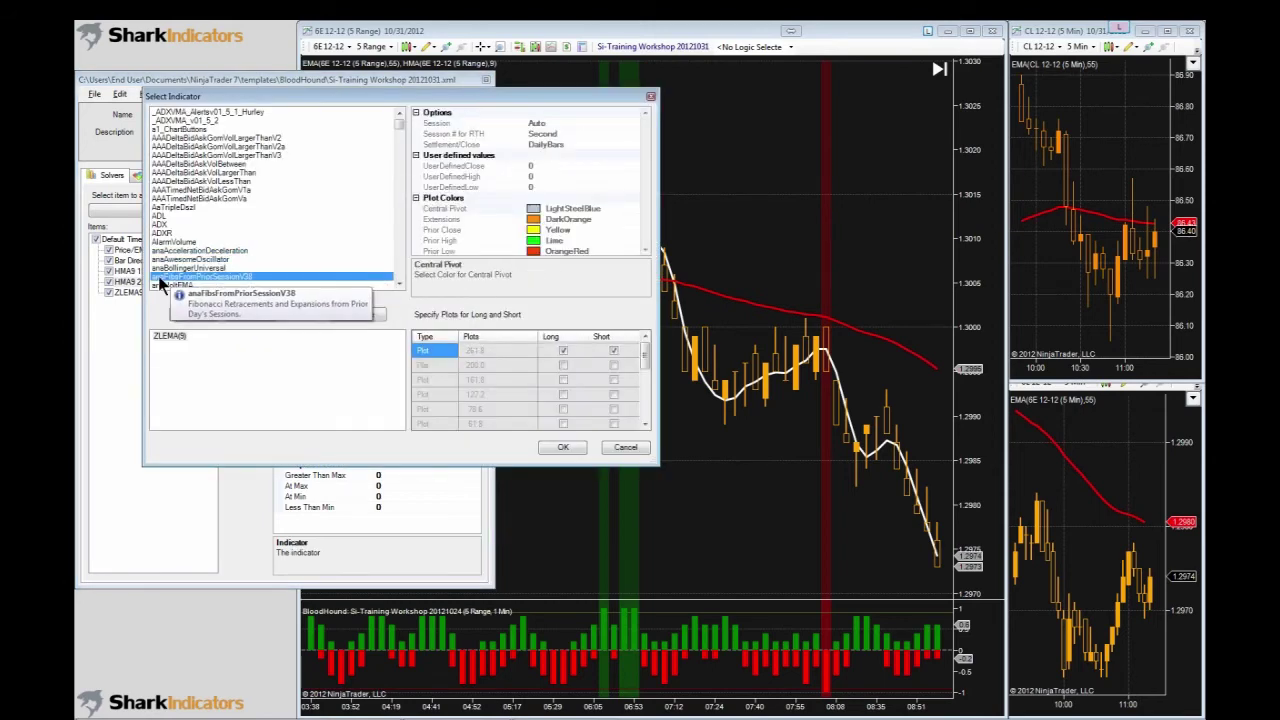
key("h")
left_click(397, 264)
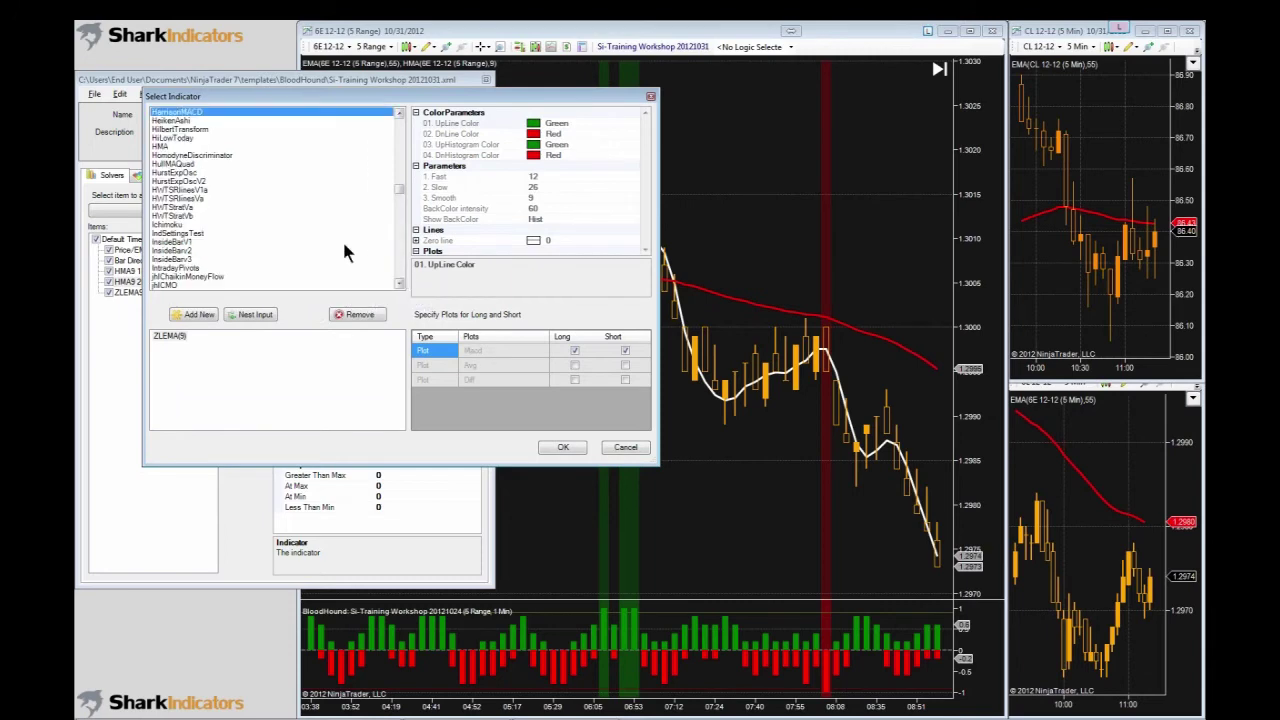
left_click(175, 146)
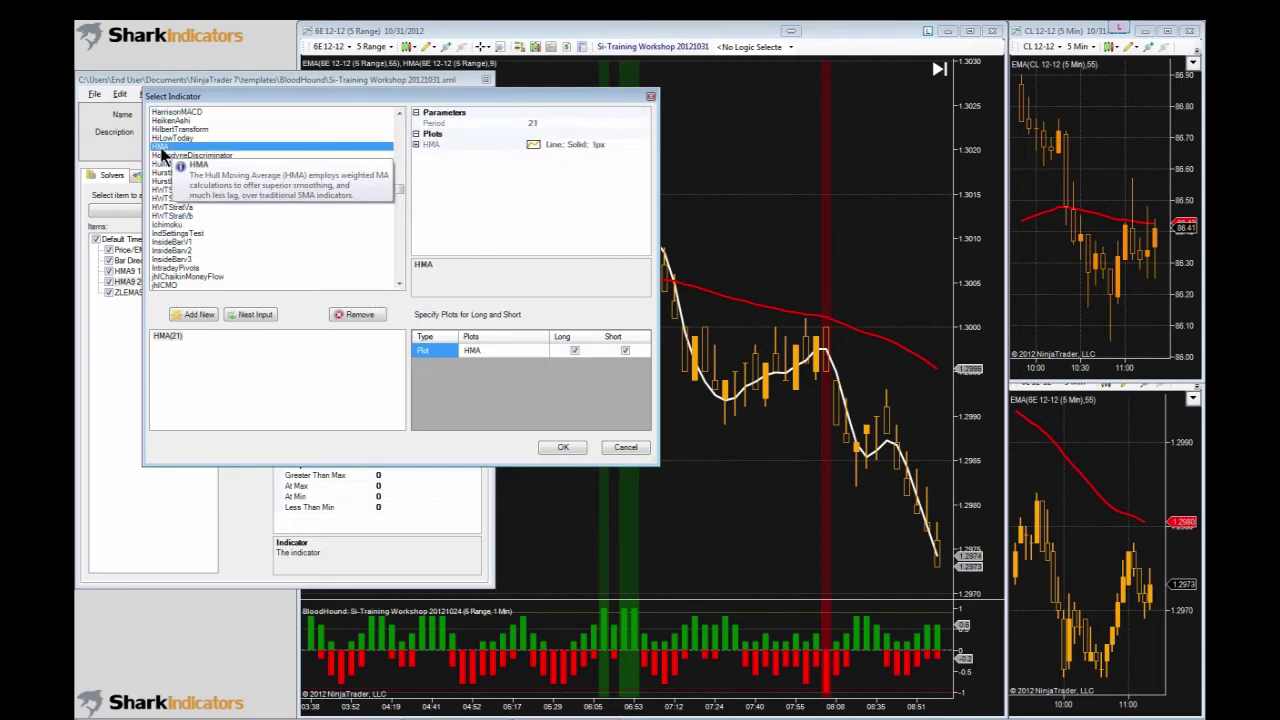
left_click(534, 121)
type("9")
left_click(560, 450)
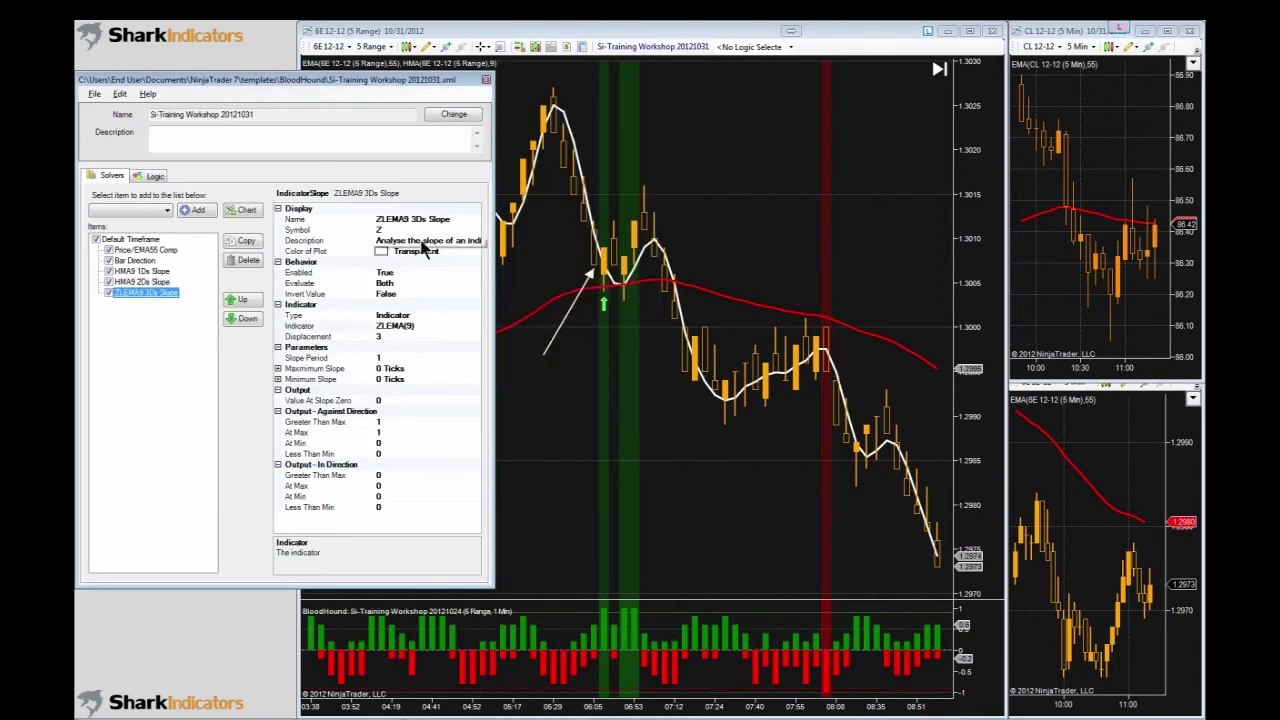
- Rename ZLEMA9 3Ds Slope to HMA9 3Ds Slope
left_click(385, 329)
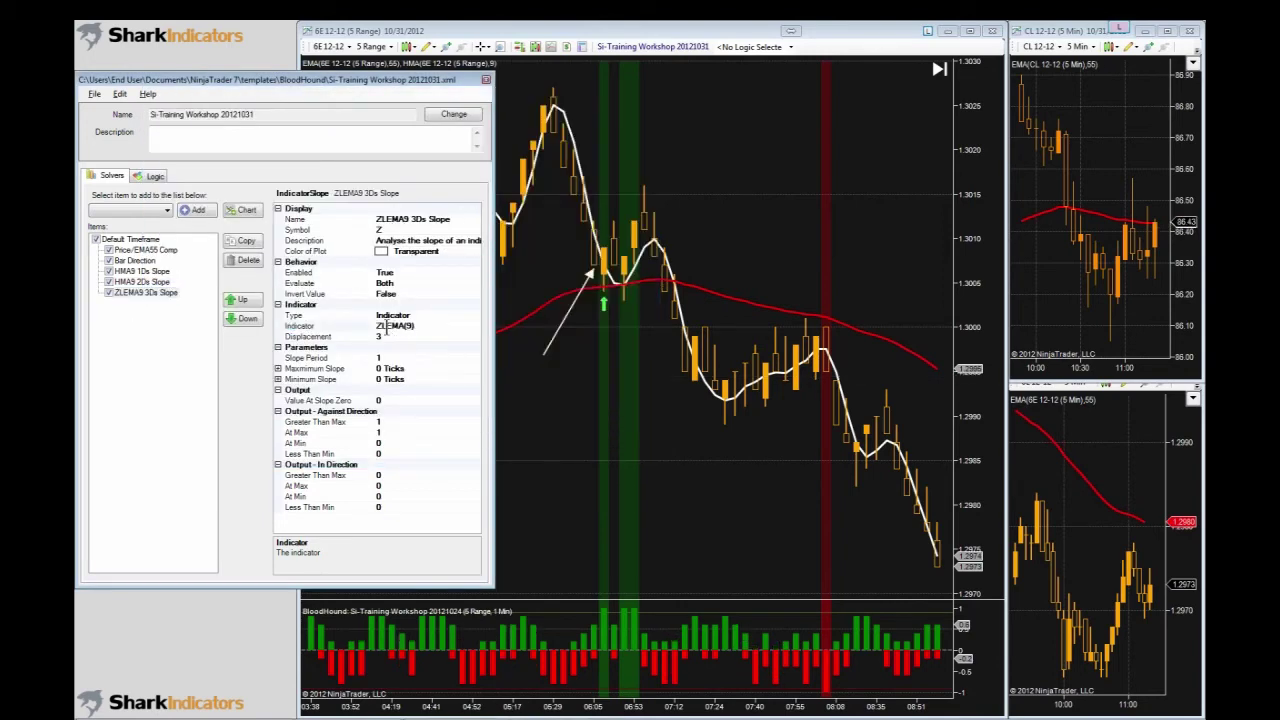
left_click(403, 219)
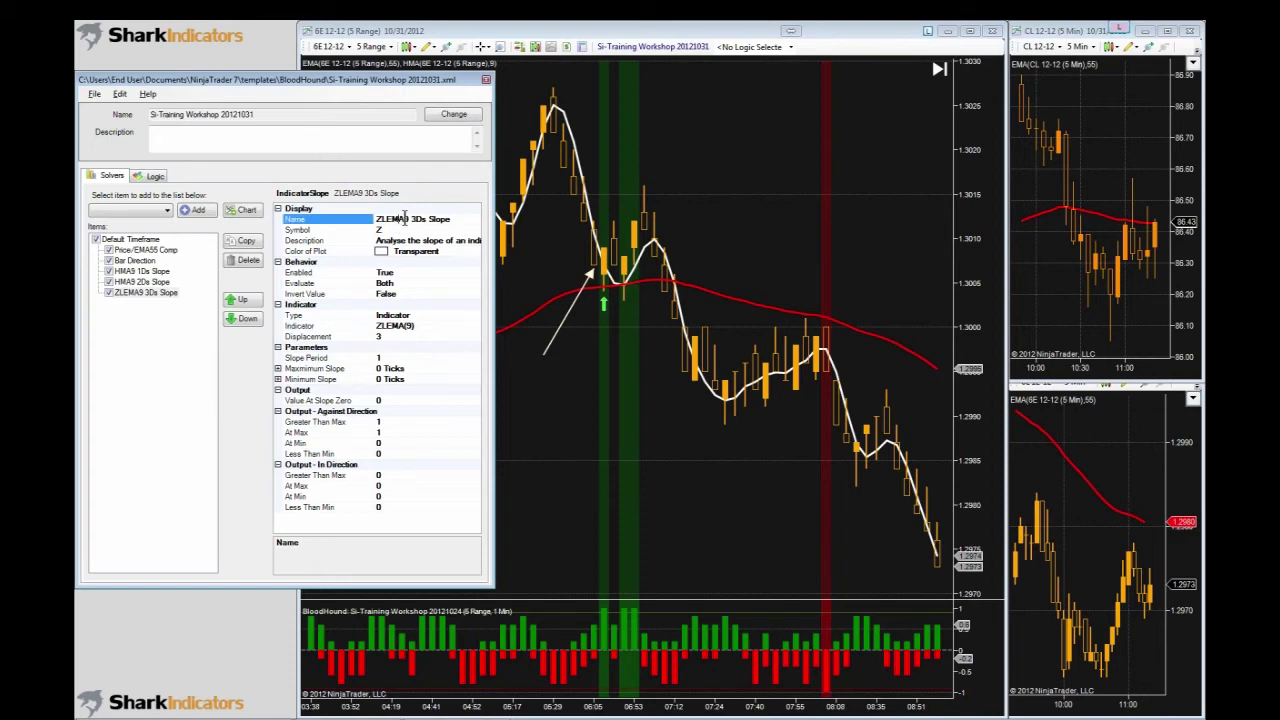
left_click_drag(408, 219, 363, 218)
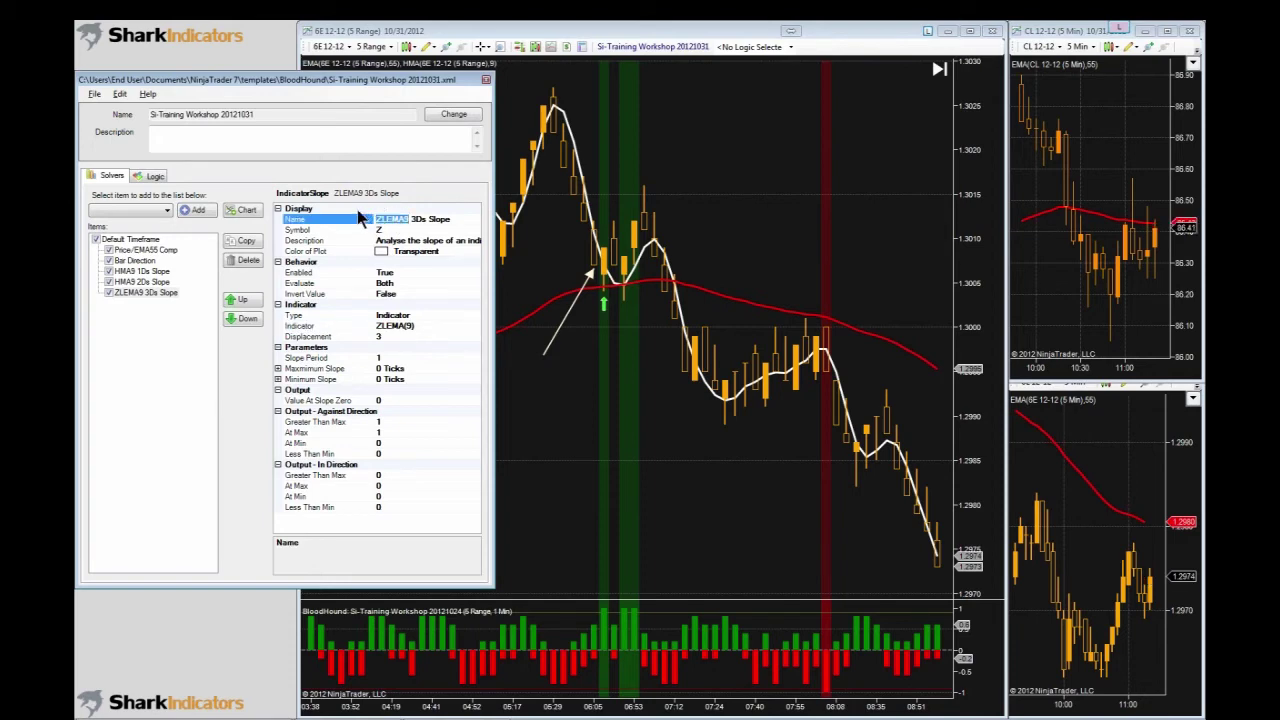
type("HMA9")
- Set the 3Ds solver's indicator to HMA with Period 9
left_click(396, 329)
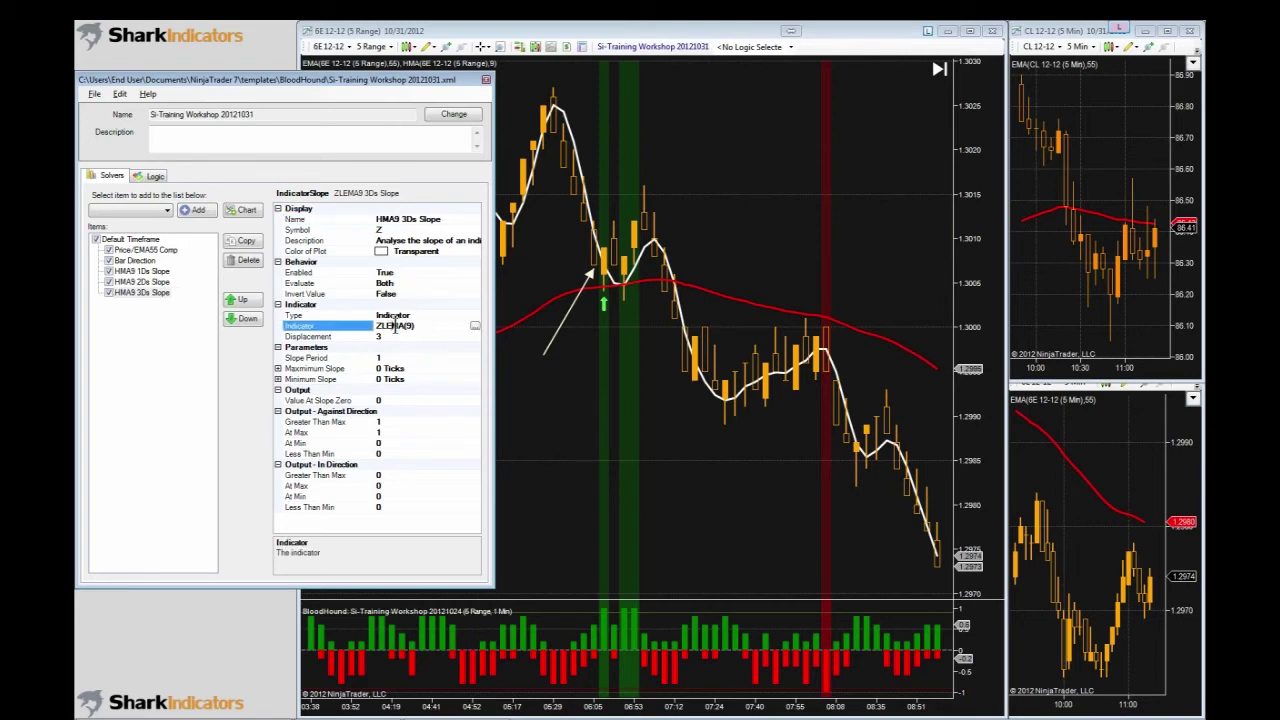
left_click(475, 327)
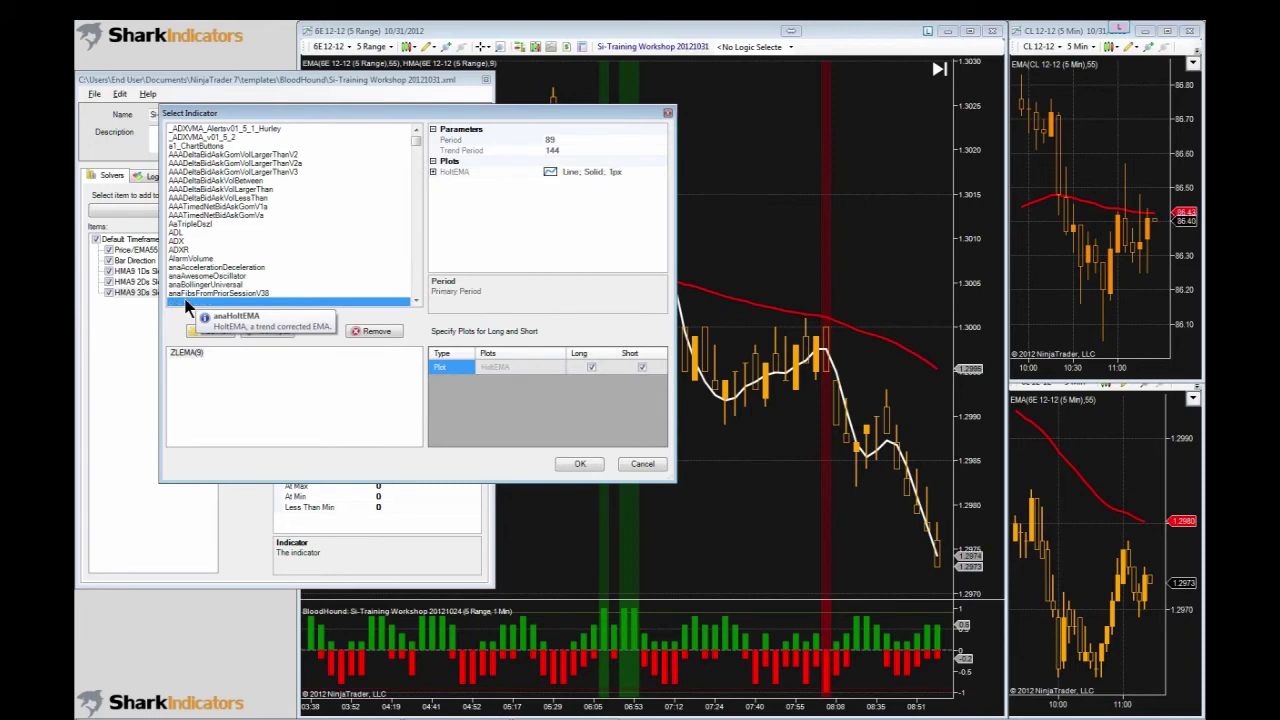
key("h")
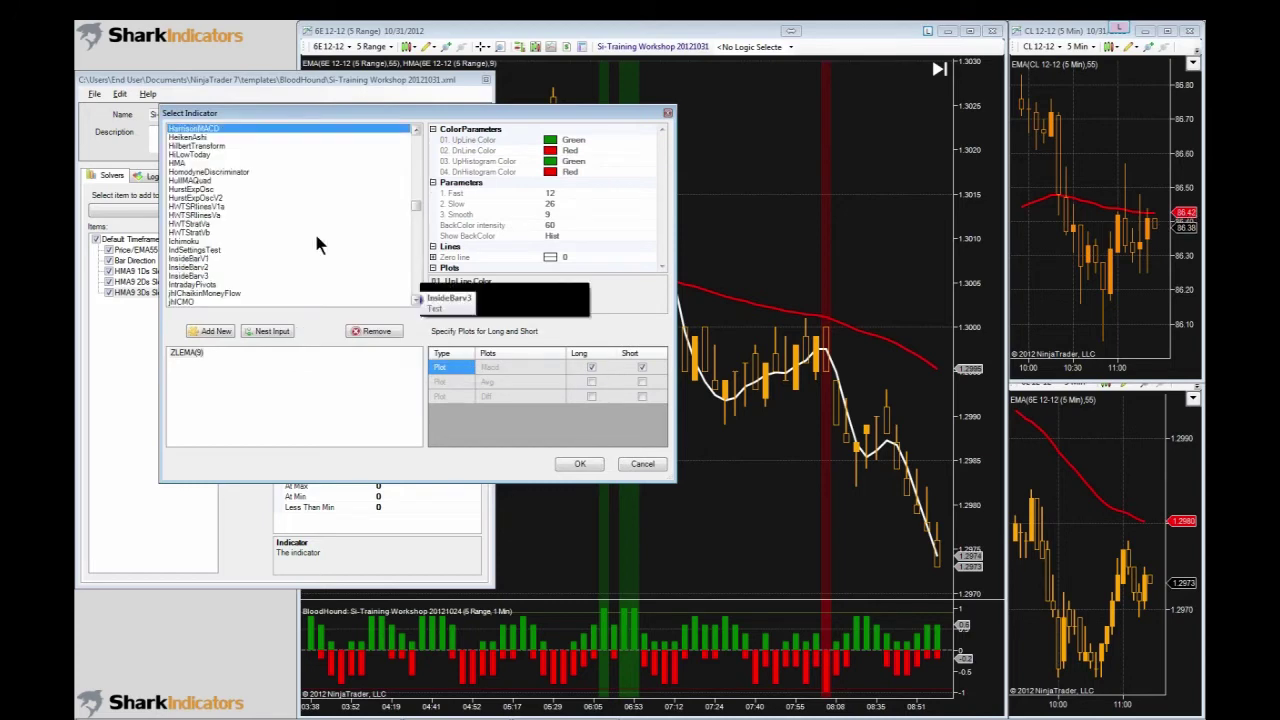
scroll(200, 190, "down", 7)
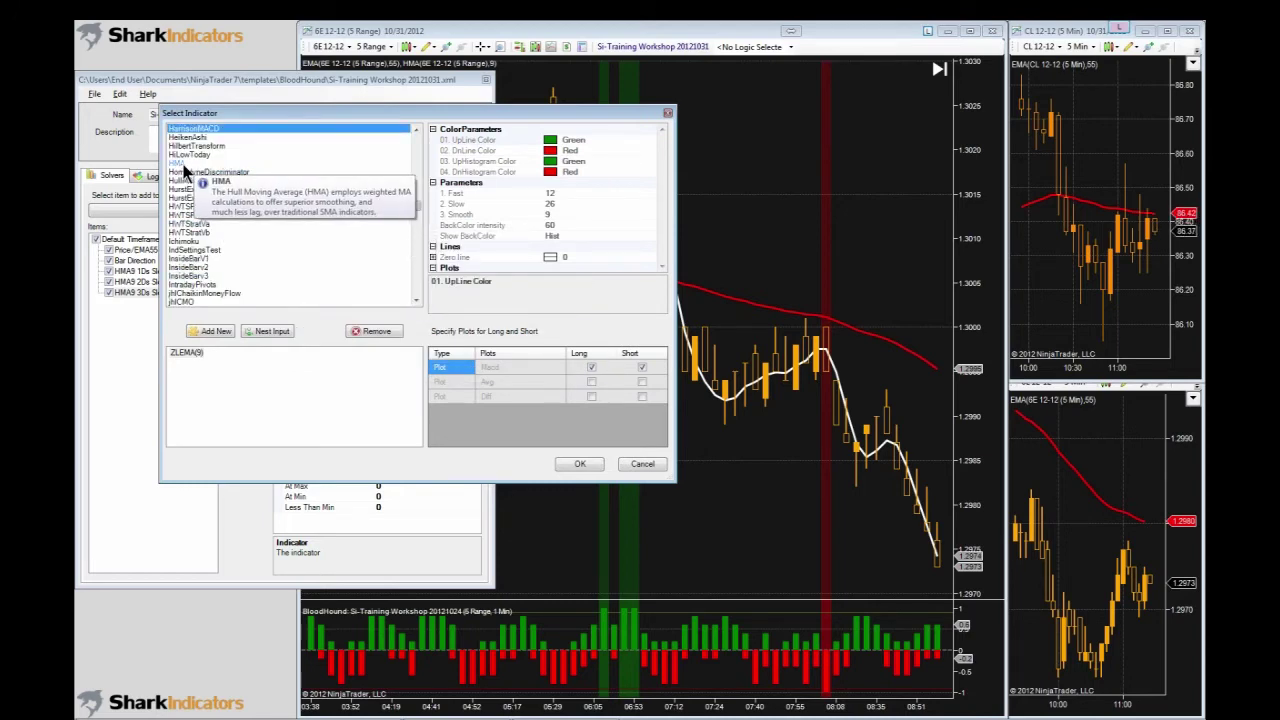
left_click(182, 165)
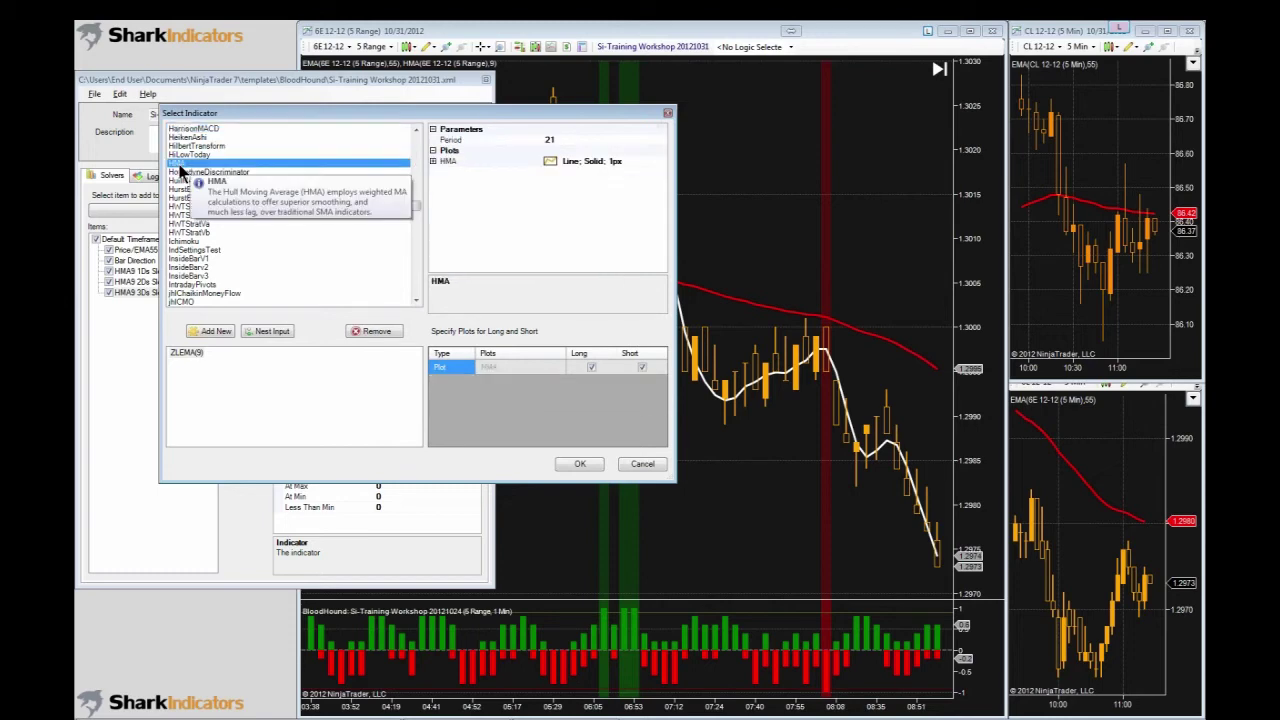
left_click(548, 139)
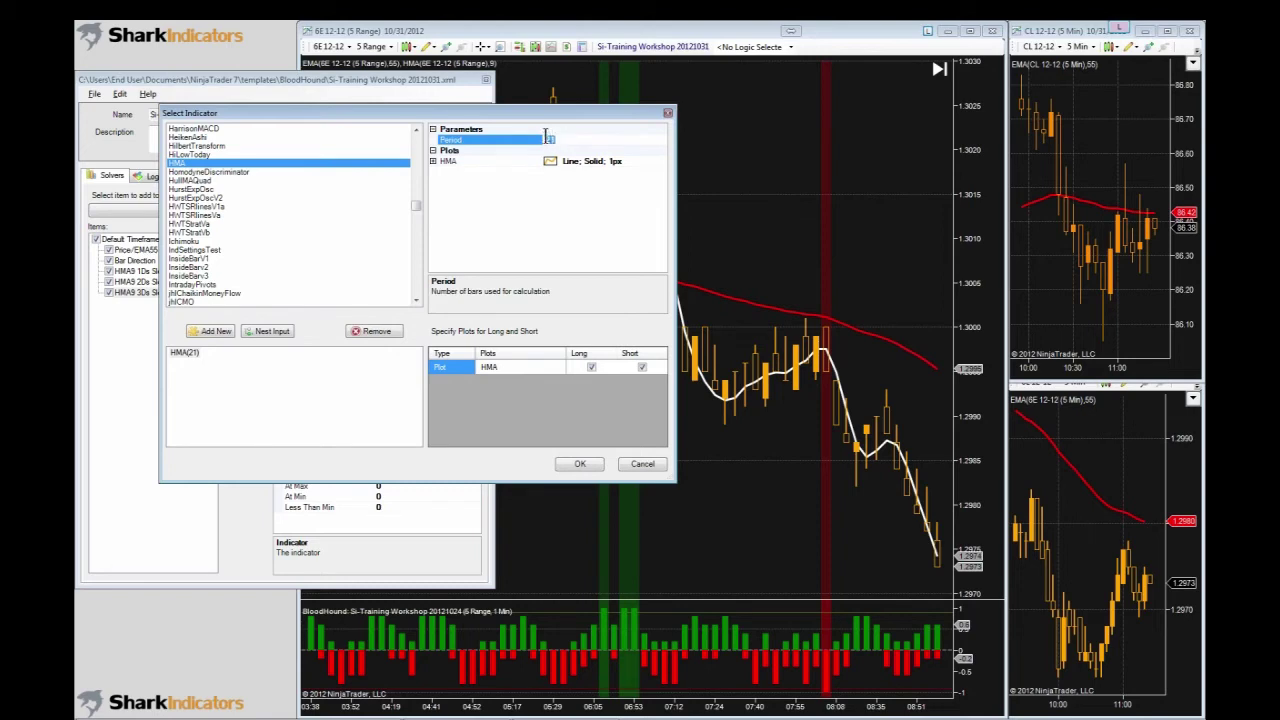
type("6")
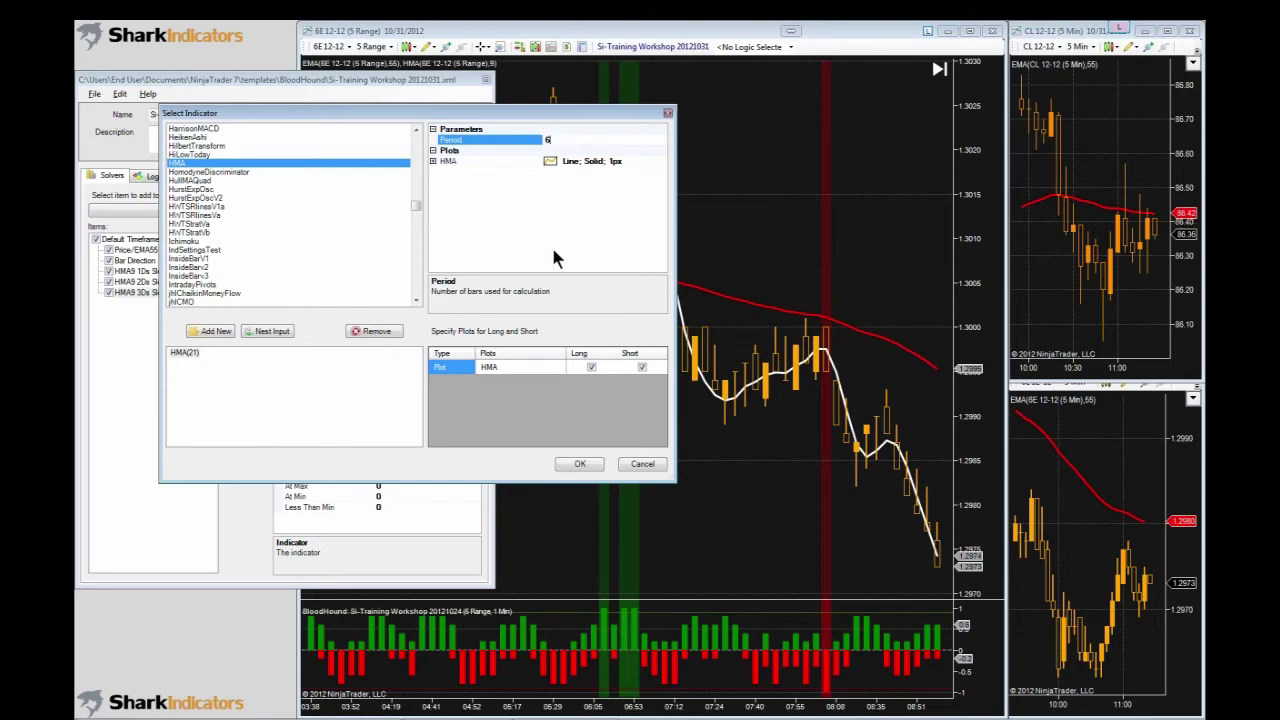
key("BackSpace")
type("9")
left_click(578, 464)
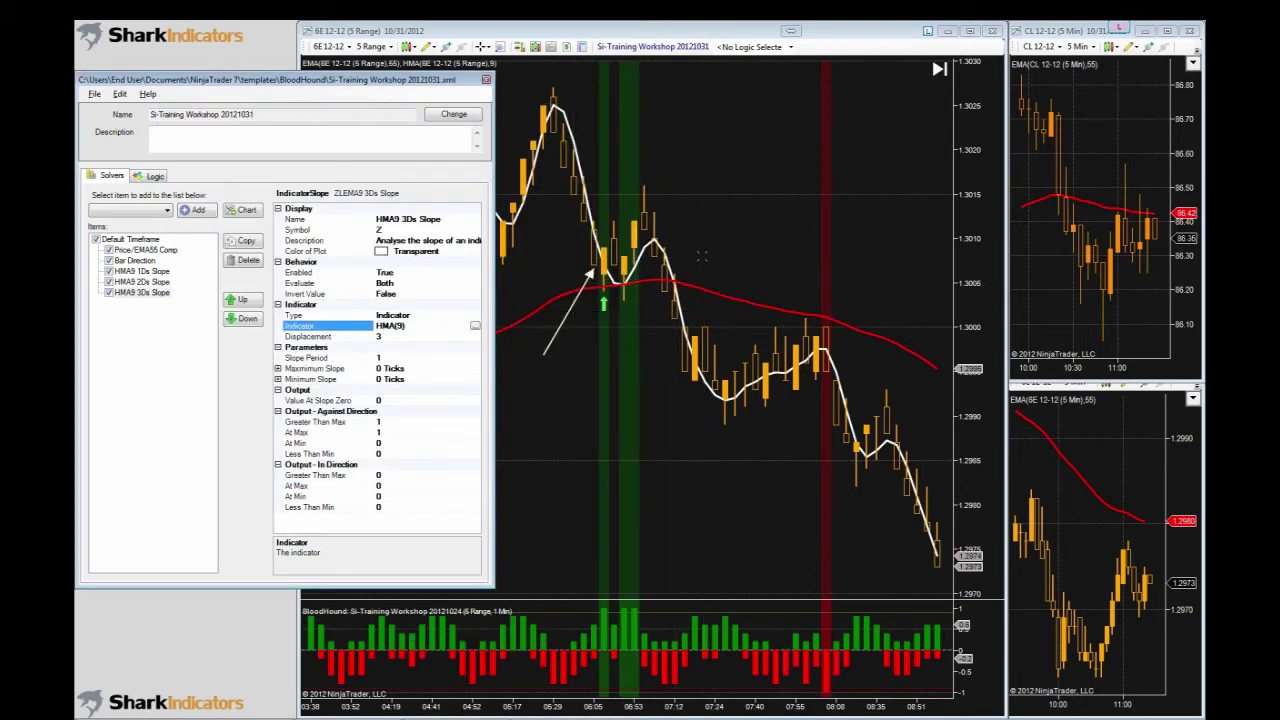
left_click(705, 325)
key("ctrl+i")
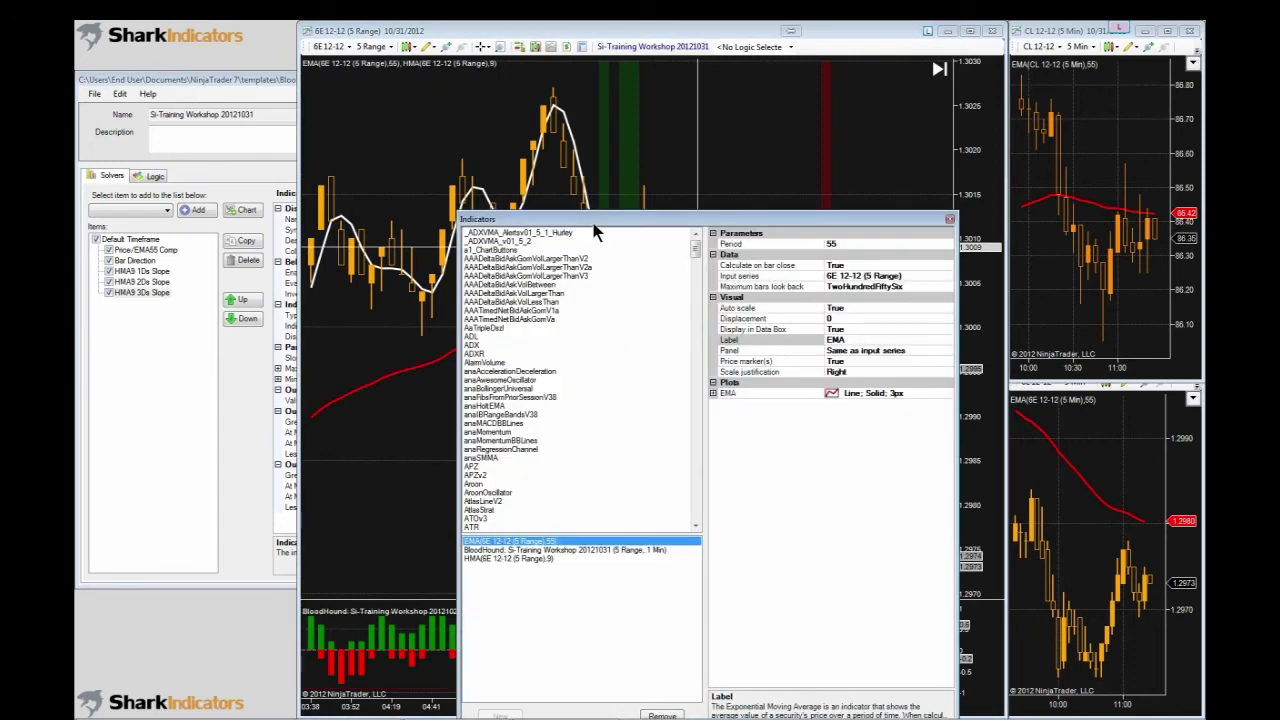
left_click_drag(595, 230, 573, 135)
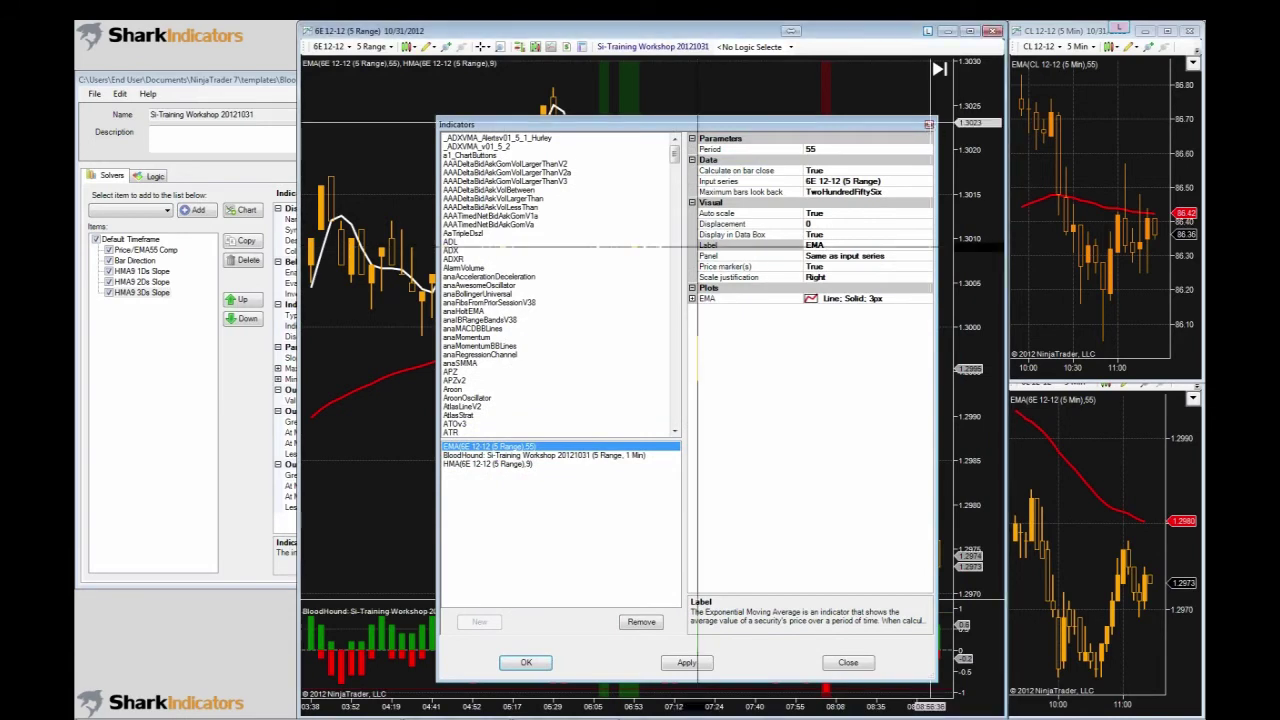
left_click(929, 126)
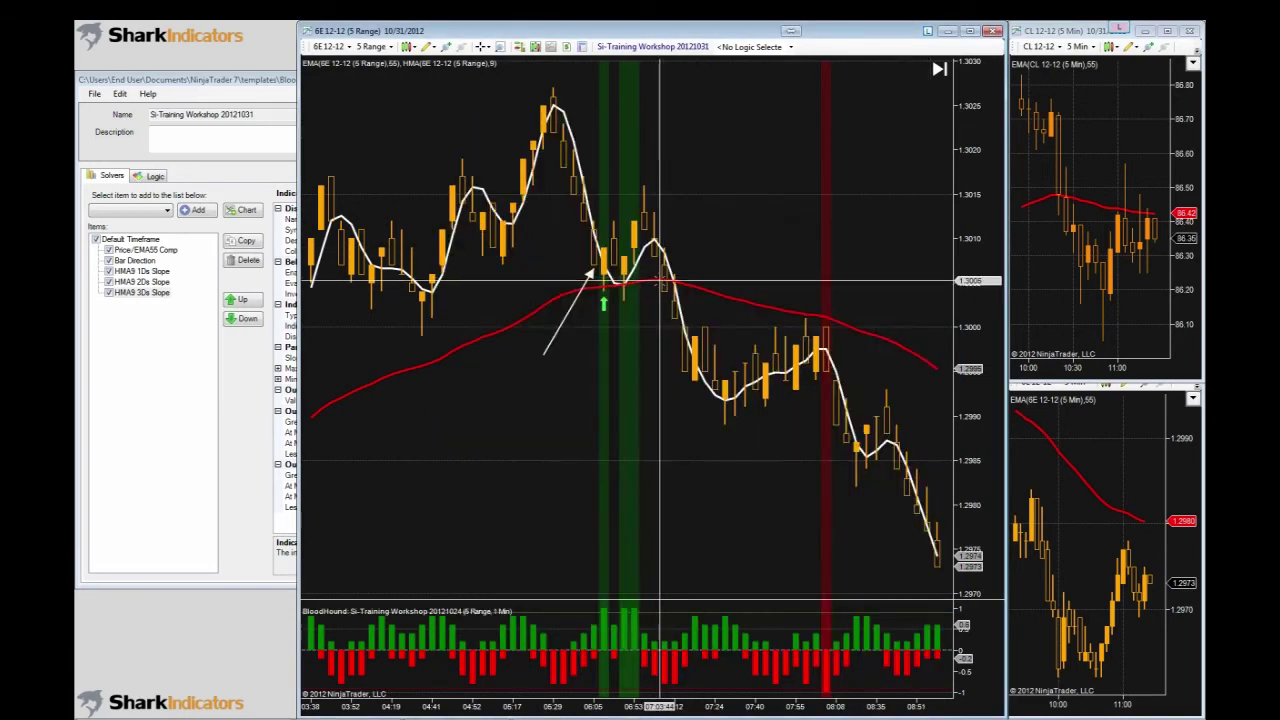
left_click(236, 398)
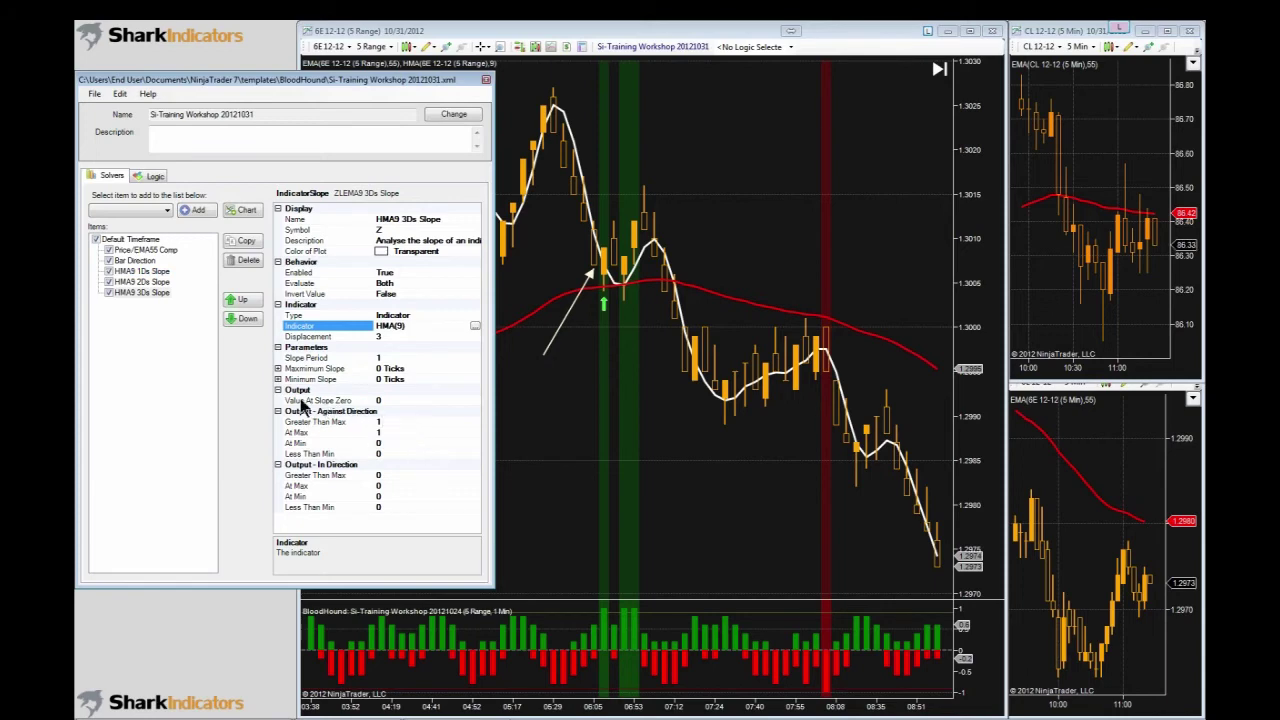
- Disable and re-enable HMA9 1Ds Slope, then review the 6E chart's green and red bands
left_click(126, 273)
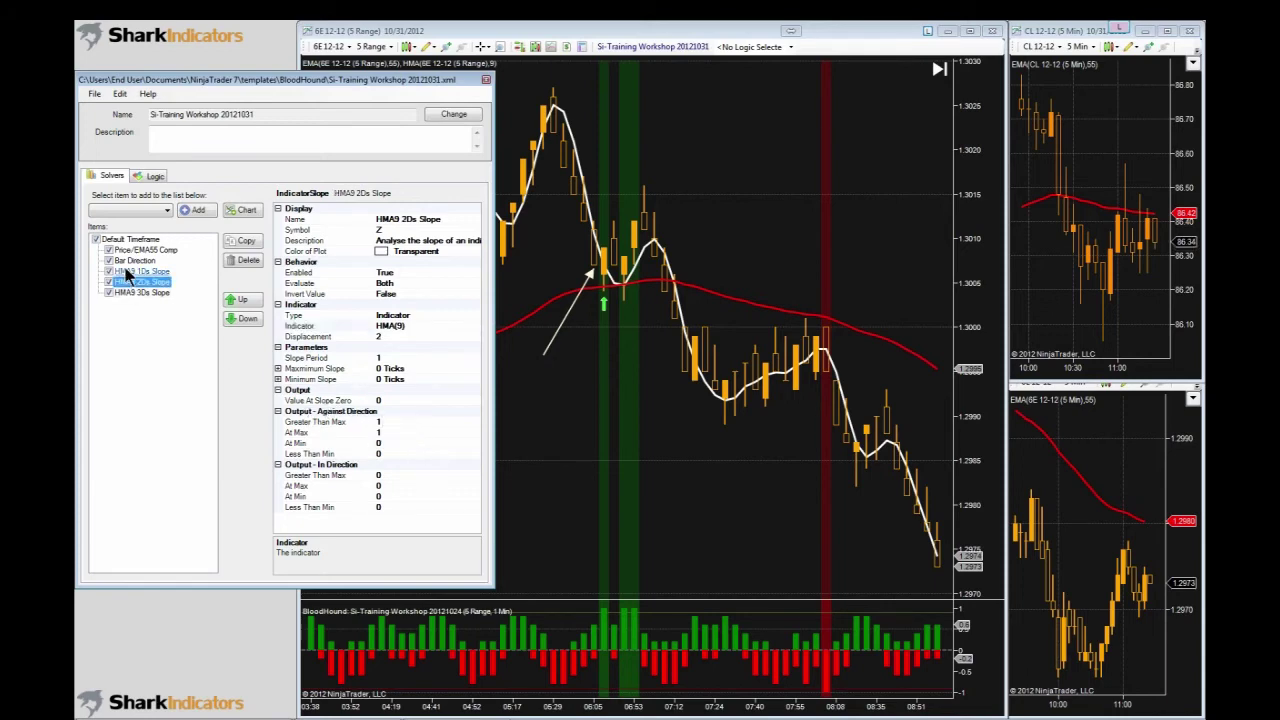
left_click(126, 292)
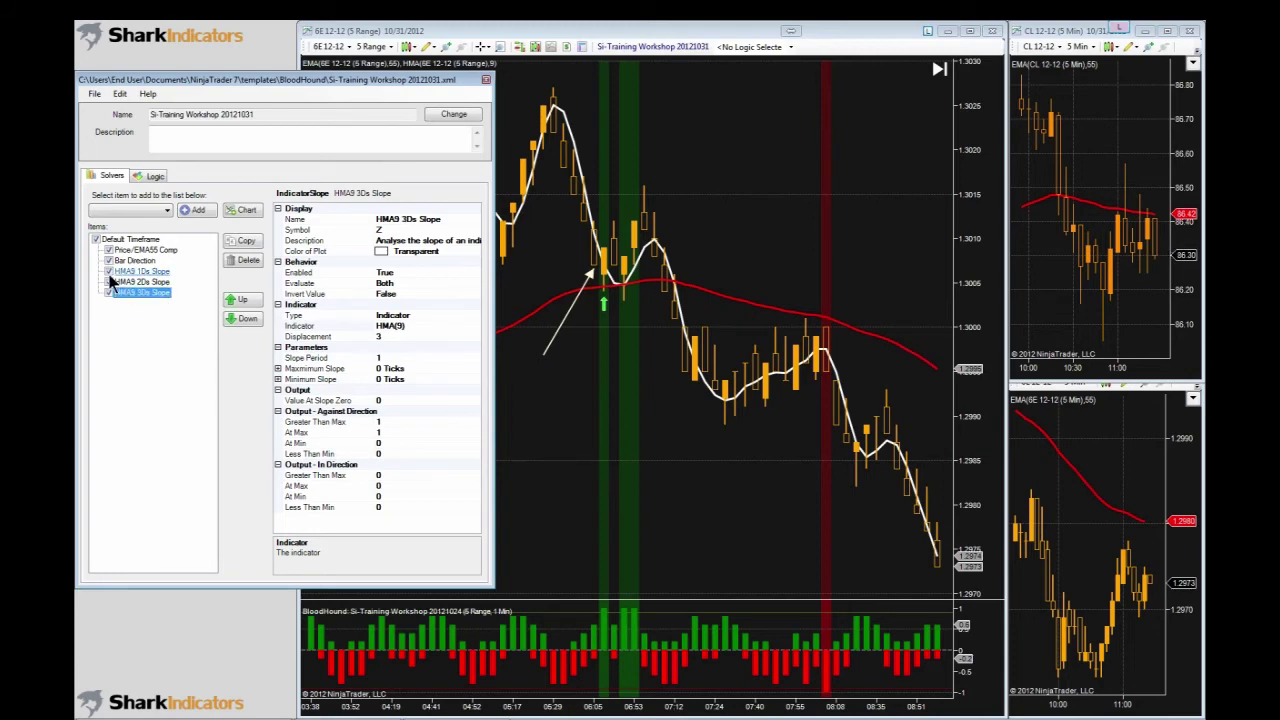
left_click(109, 281)
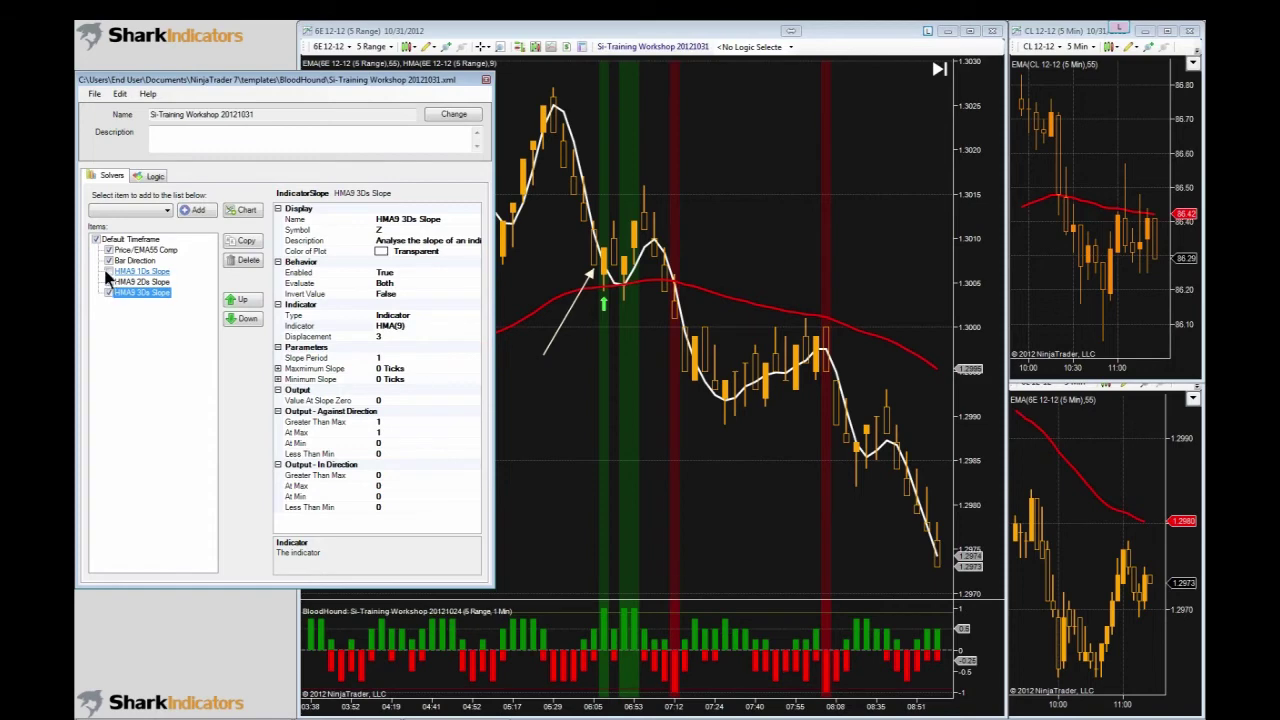
left_click(107, 271)
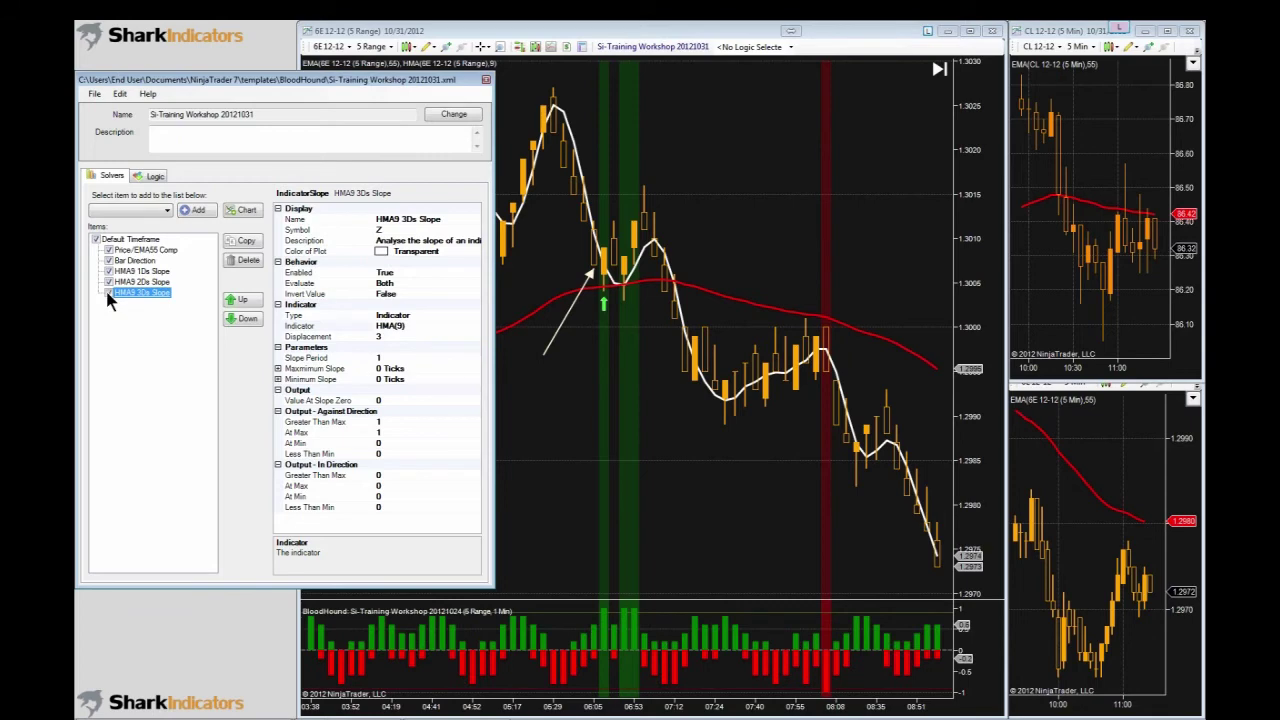
left_click(667, 440)
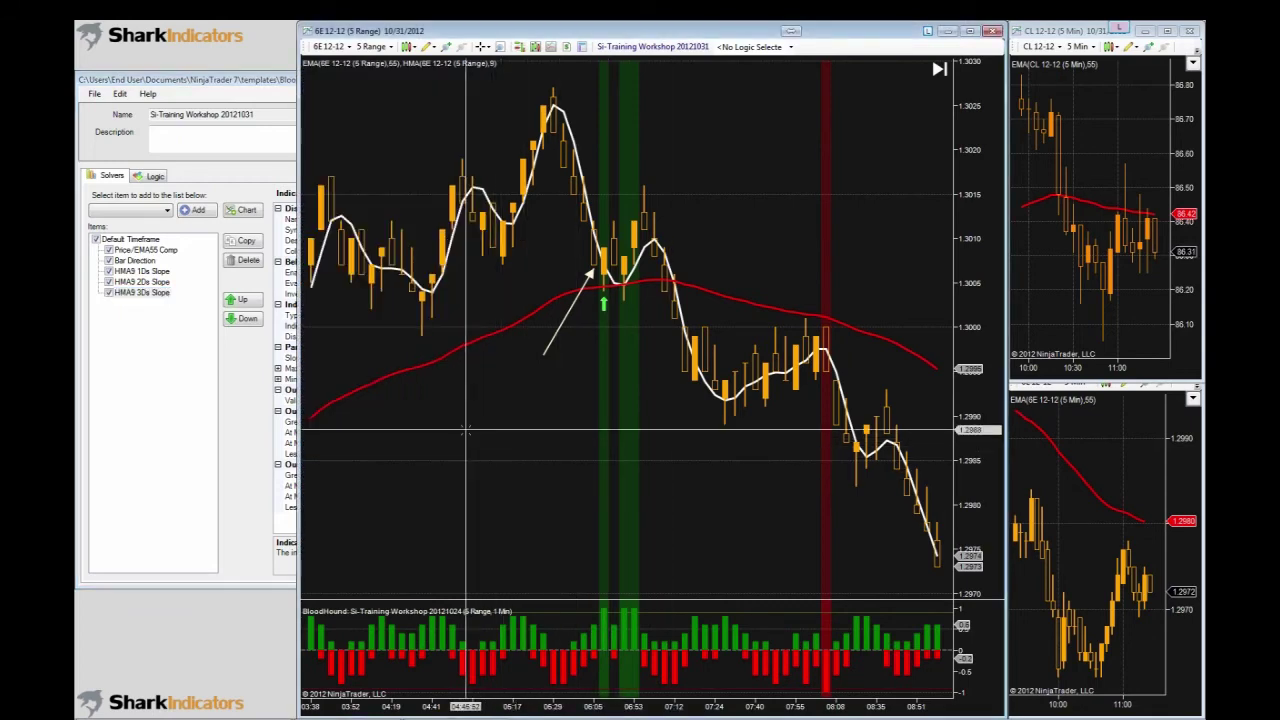
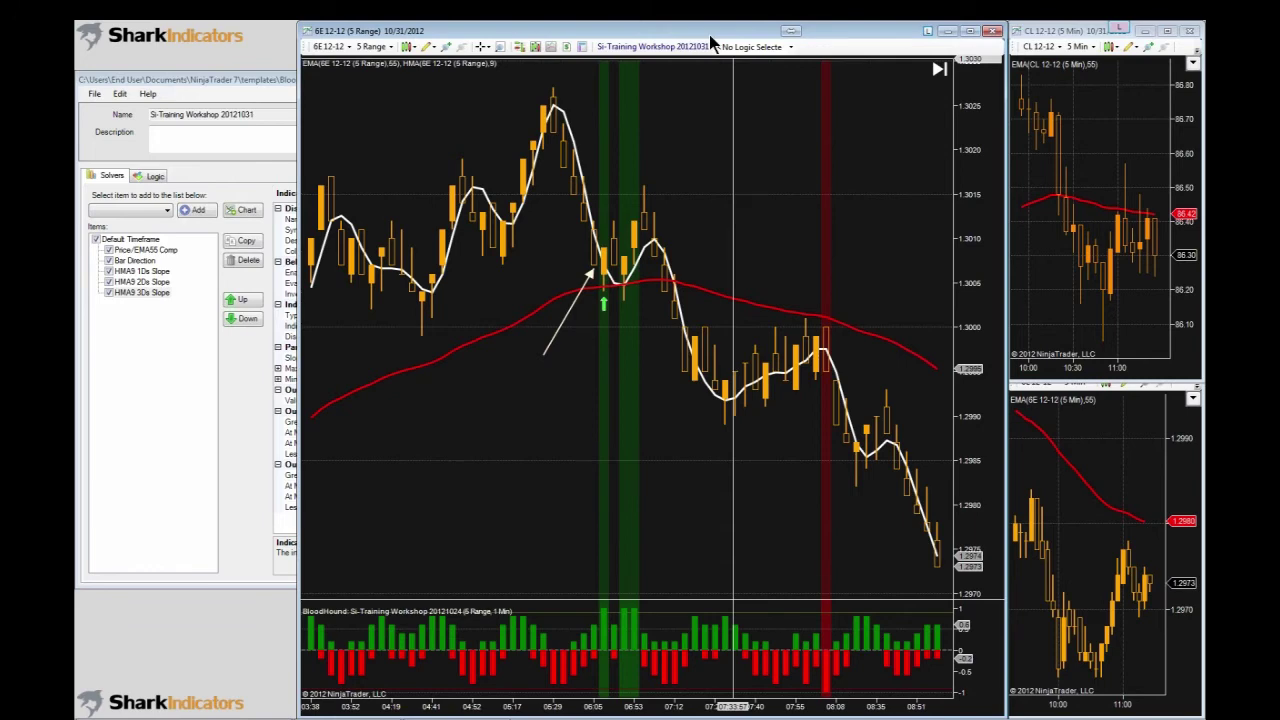
- Bring the Sig-MA Bounce Entries 6E chart forward, scroll it back, and widen it leftward
left_click_drag(709, 34, 625, 34)
left_click(932, 226)
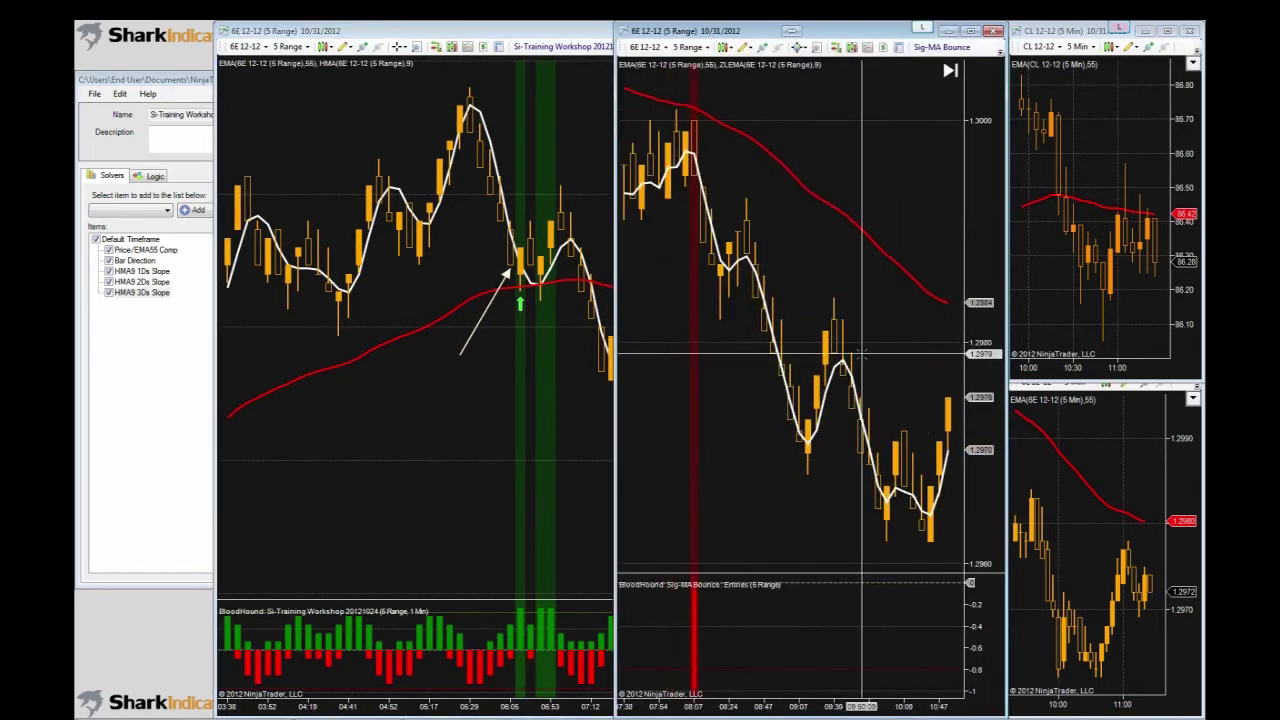
scroll(862, 352, "left", 10)
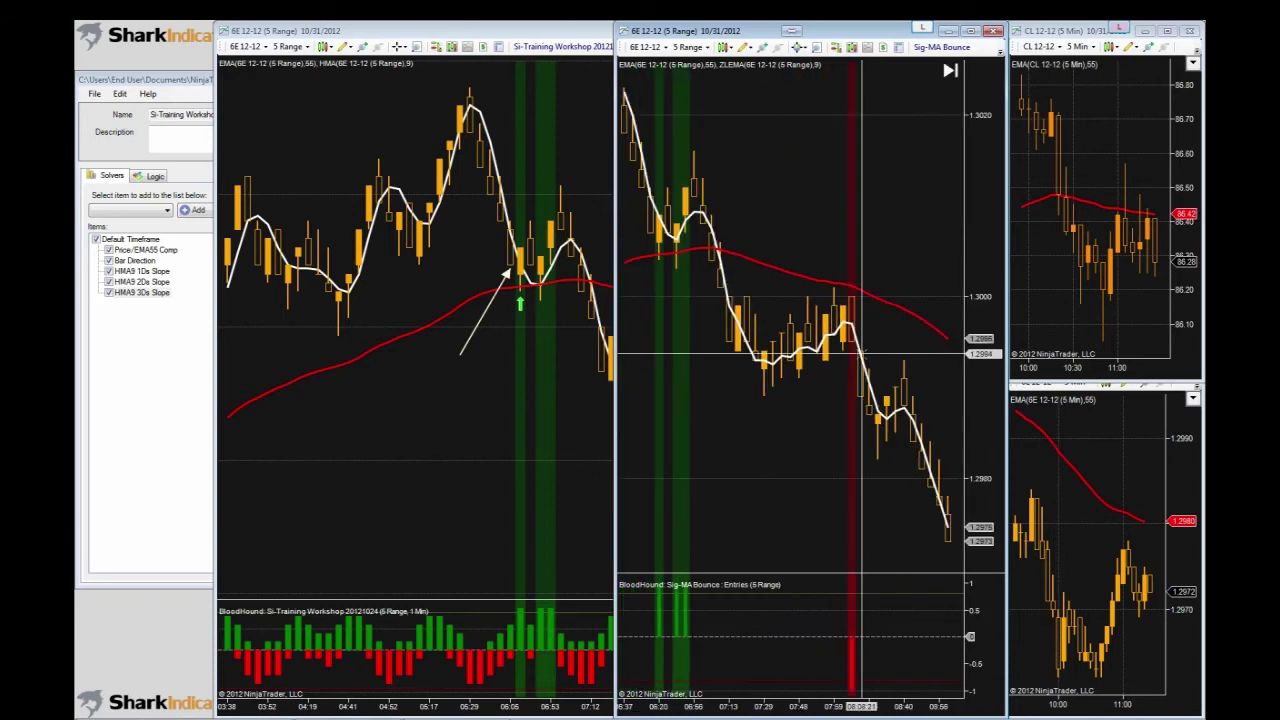
scroll(862, 352, "left", 2)
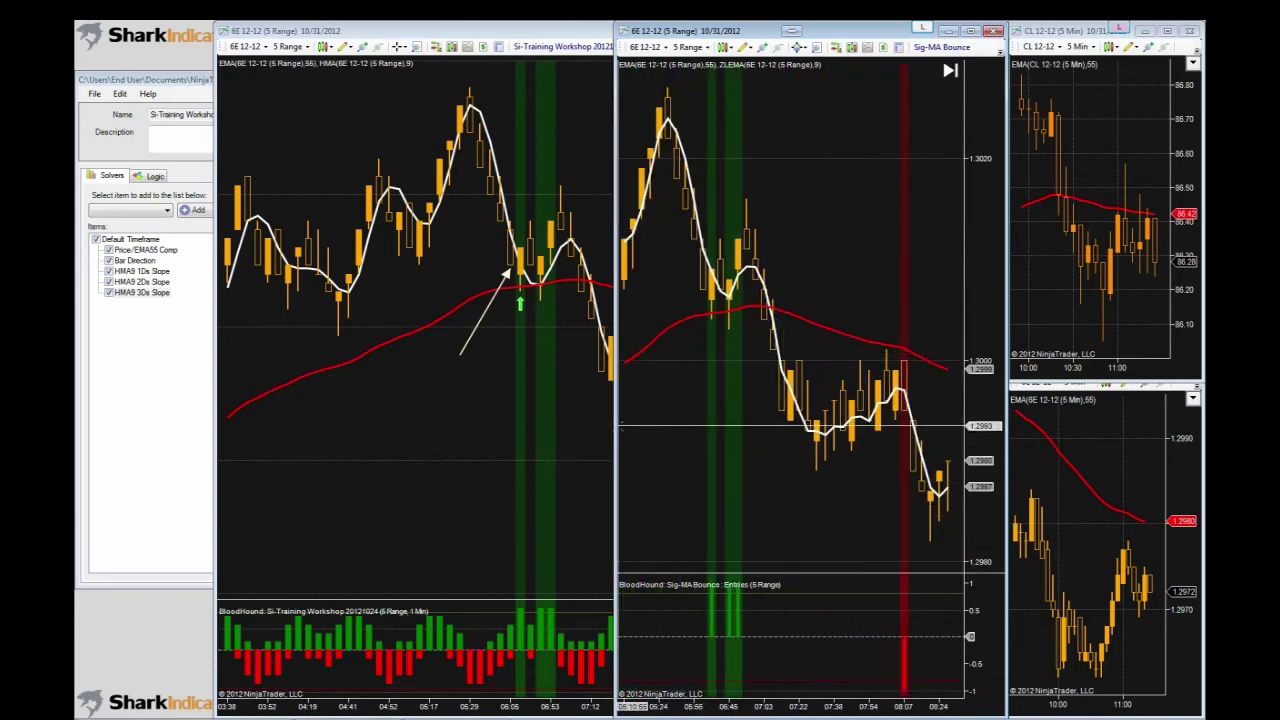
left_click_drag(553, 419, 316, 422)
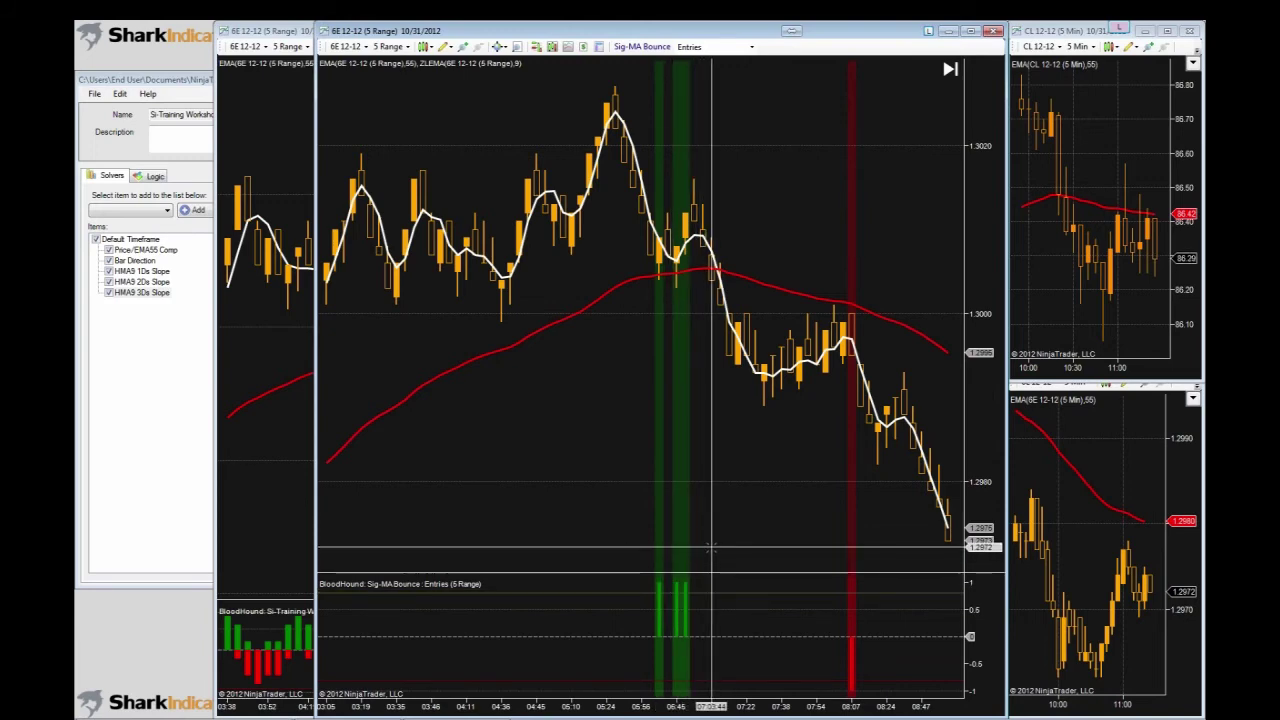
- Scroll the Sig-MA Bounce Entries chart back to an earlier stretch of green and red signals
scroll(711, 548, "up", 15)
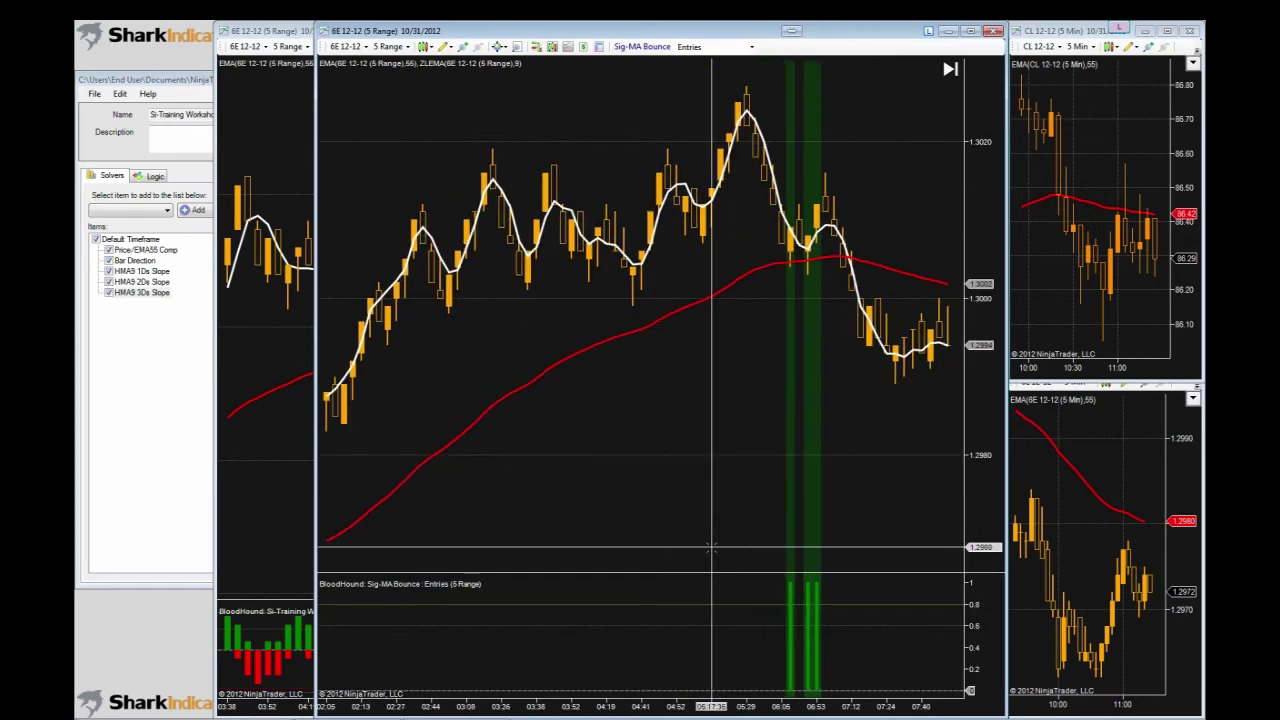
scroll(711, 548, "up", 10)
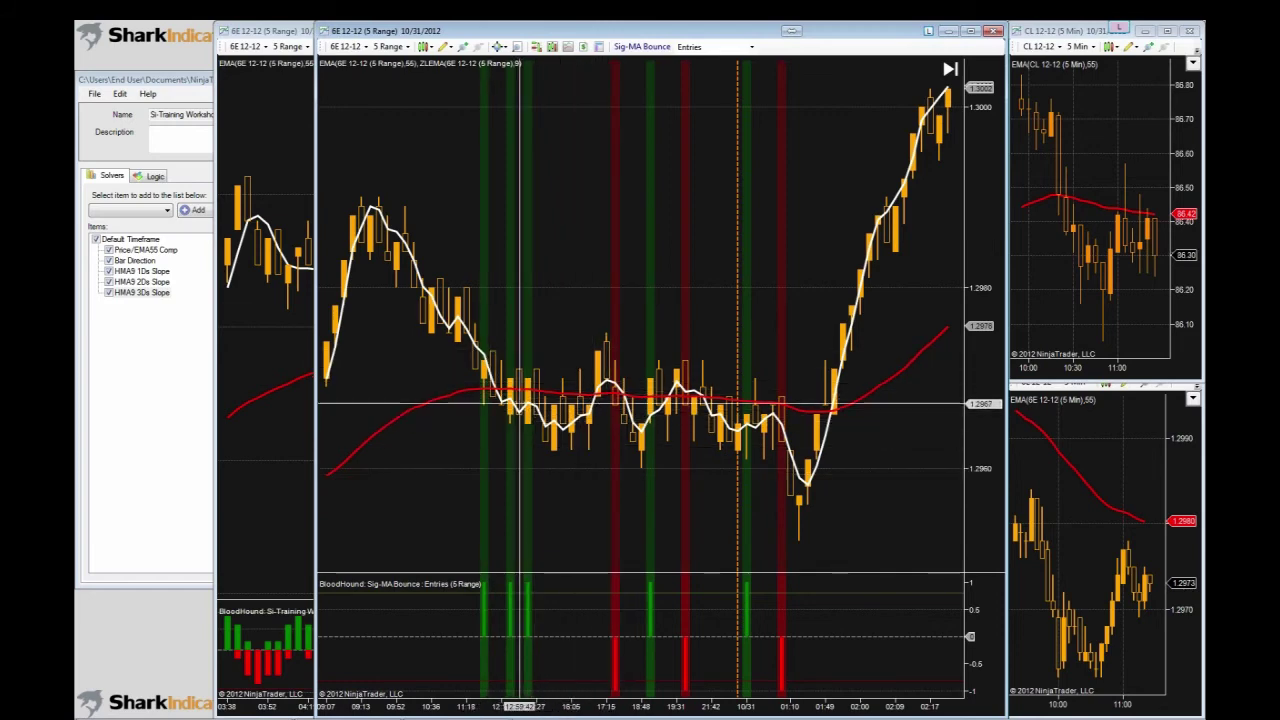
scroll(521, 420, "up", 1)
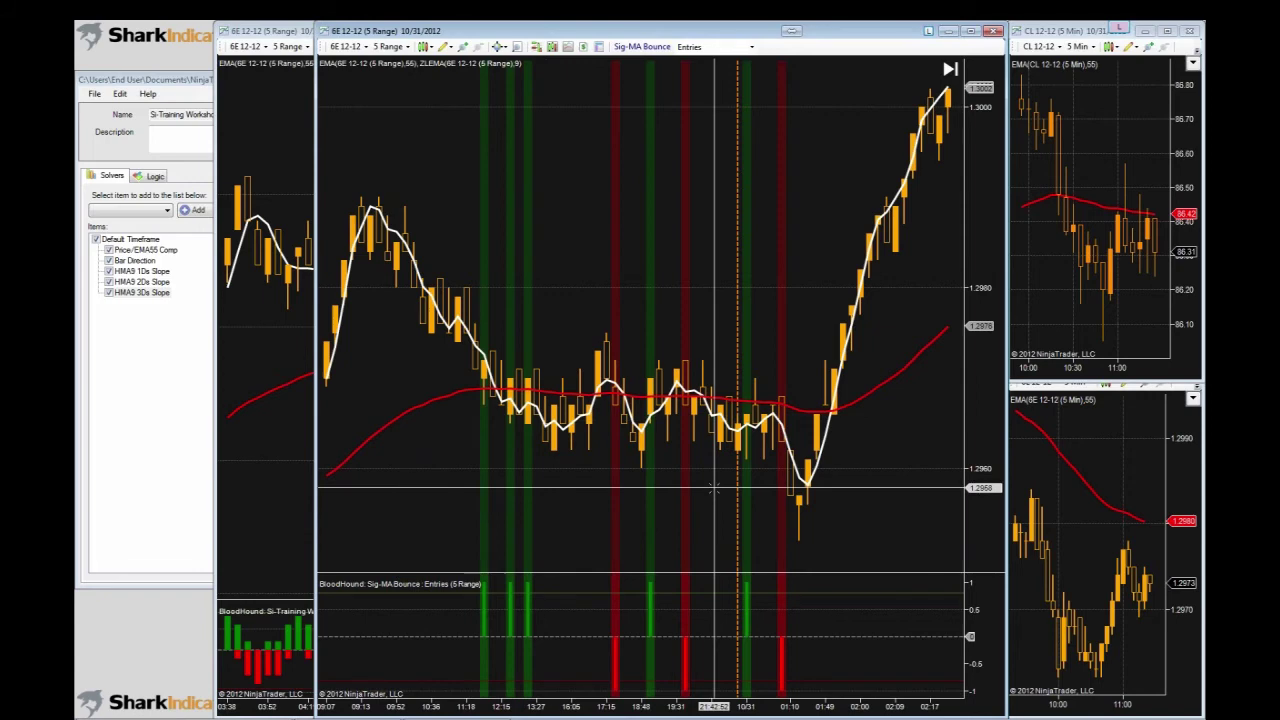
scroll(713, 487, "up", 1)
scroll(713, 487, "up", 1)
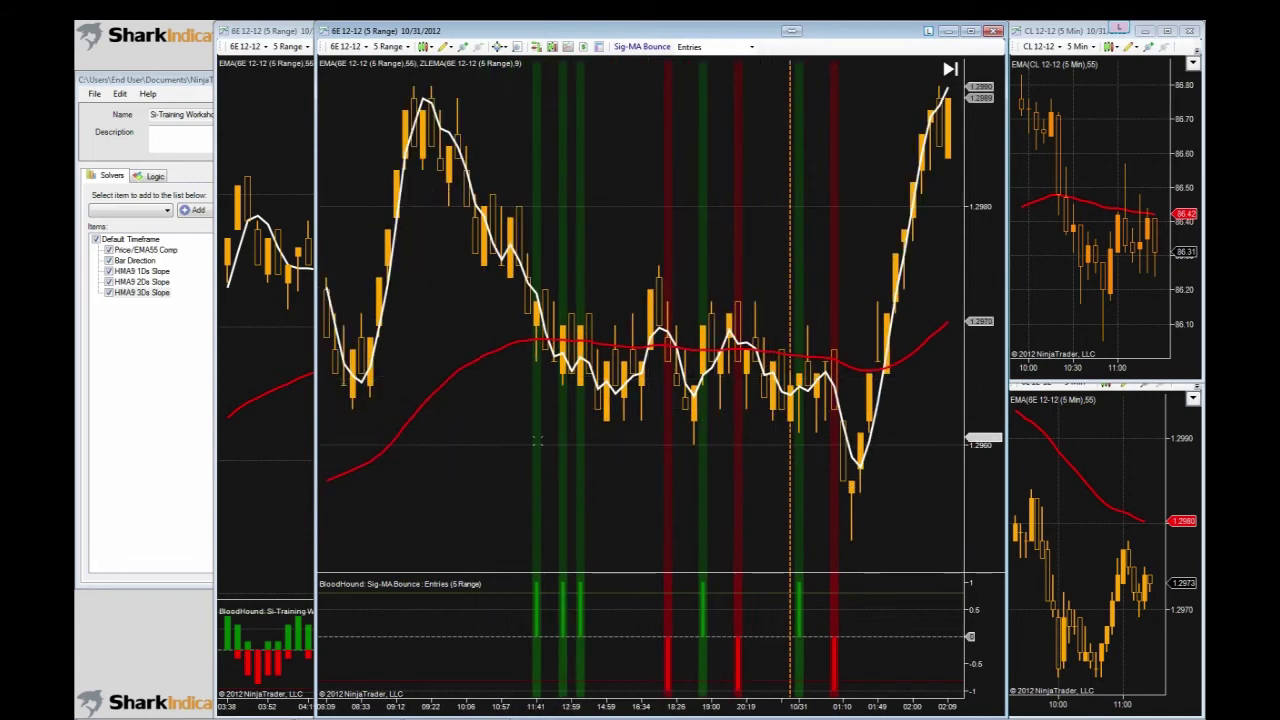
- Pan the Si-Training Workshop chart to its newest bars, then return the Entries chart to front
left_click(284, 436)
left_click_drag(284, 436, 456, 480)
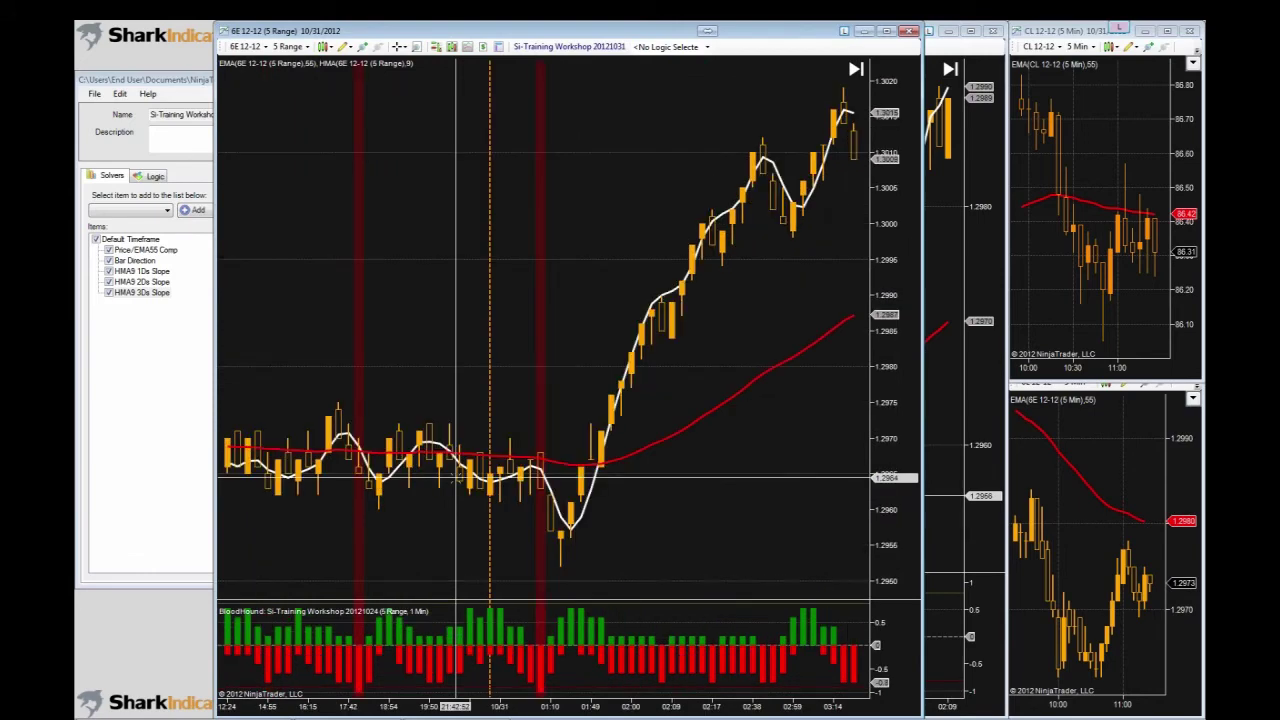
scroll(456, 480, "up", 6)
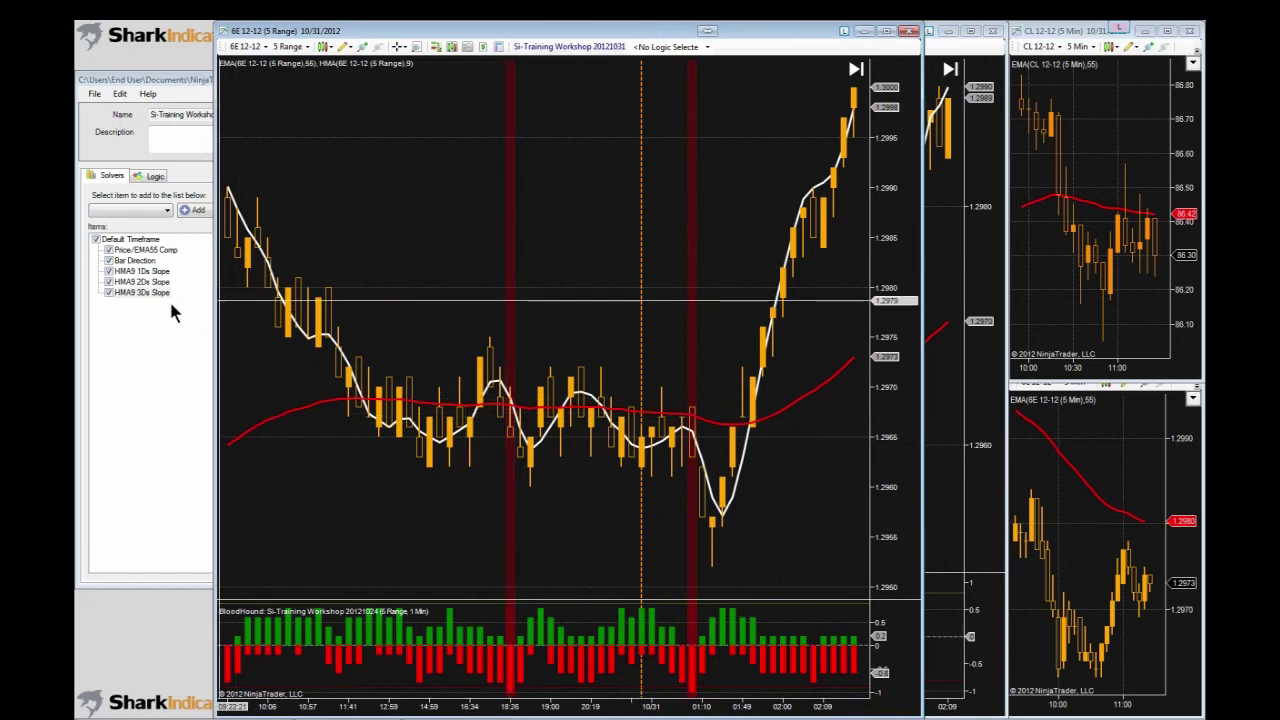
left_click(955, 391)
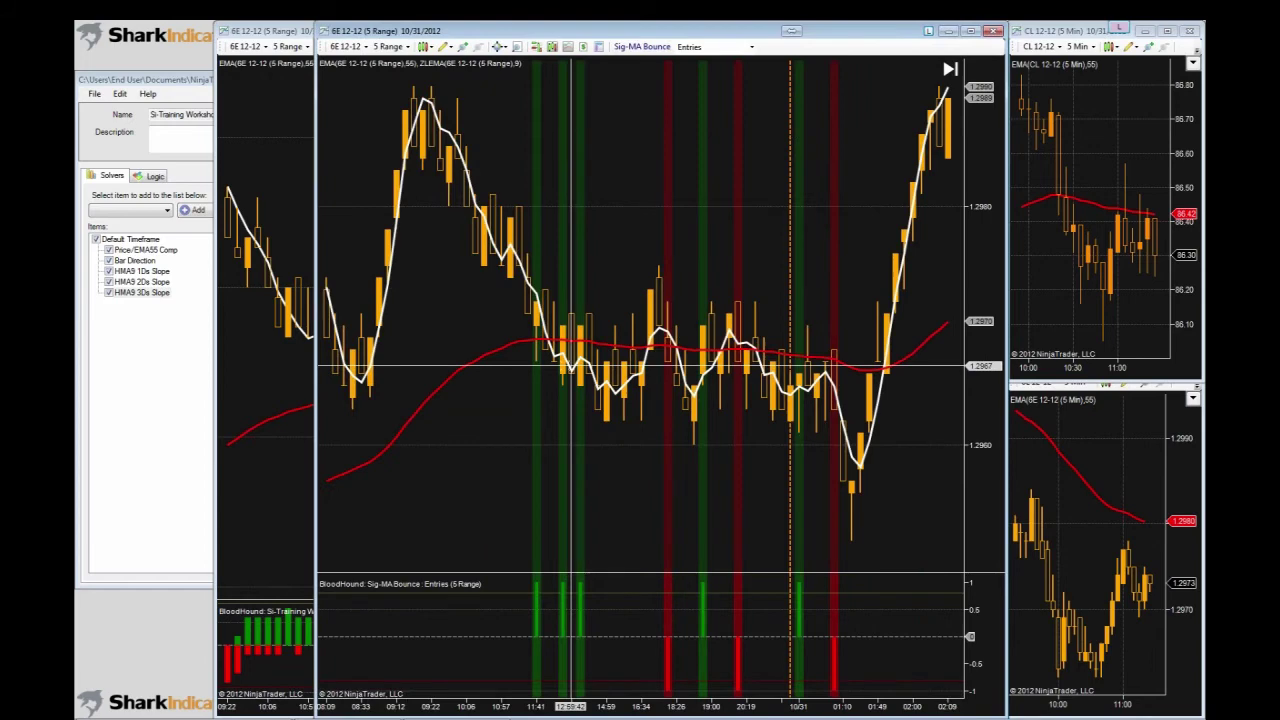
- Review the displacement settings of the HMA9 1Ds, 2Ds and 3Ds Slope solvers
left_click(141, 272)
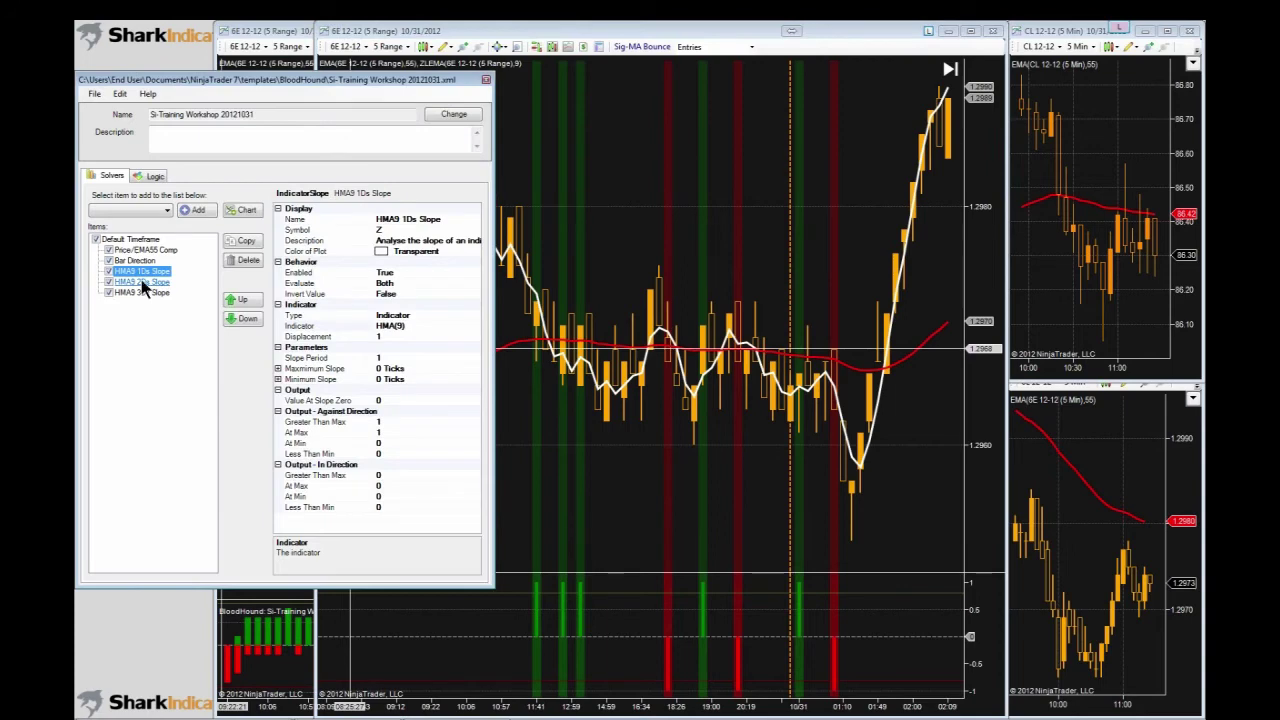
left_click(141, 281)
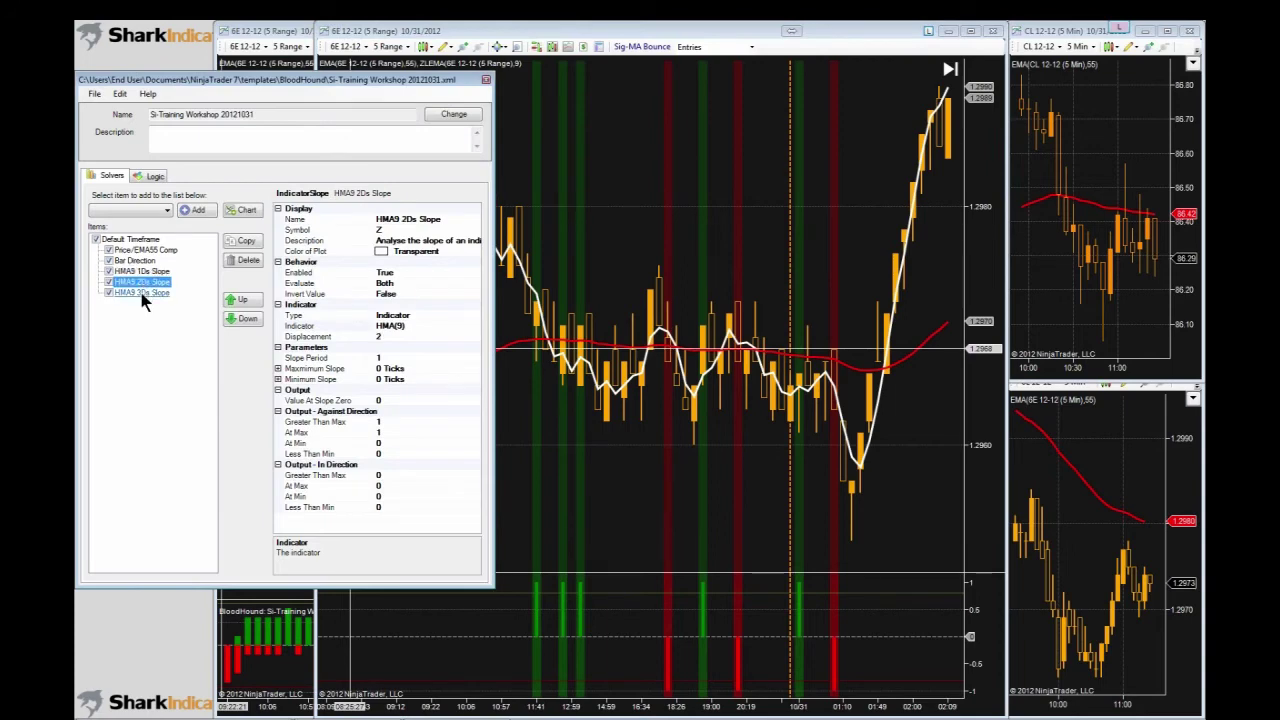
left_click(141, 292)
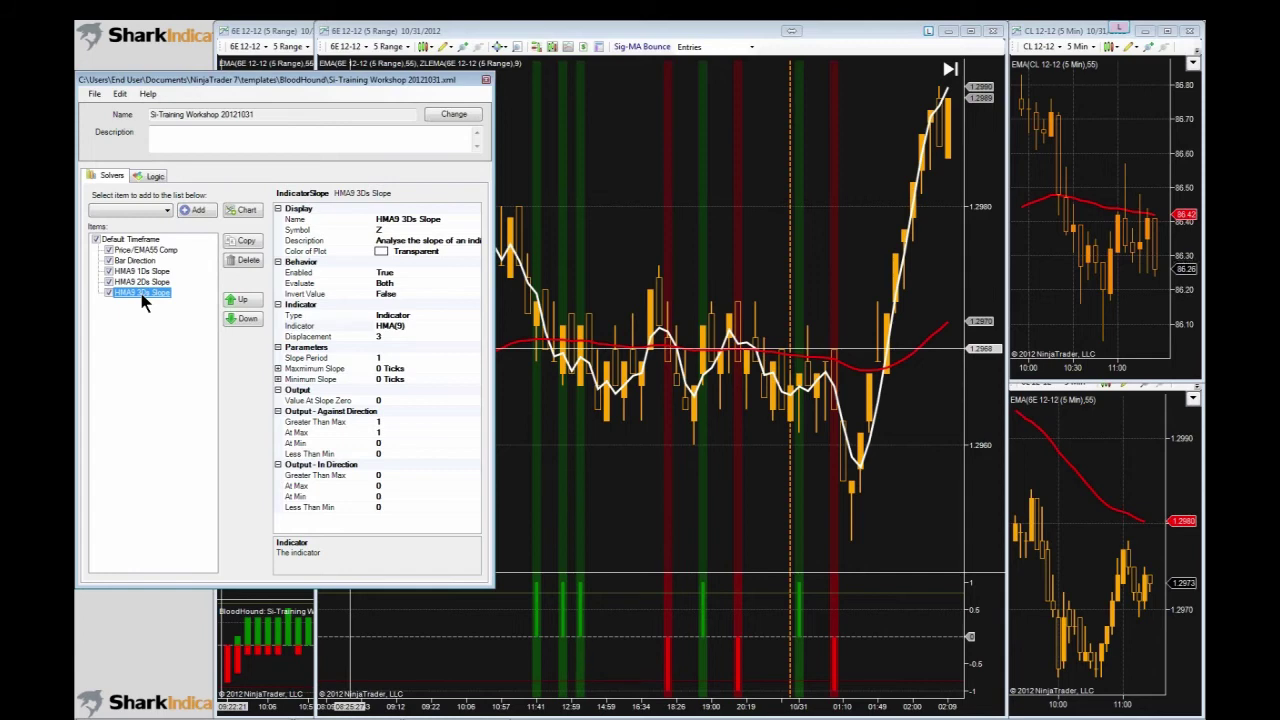
- Narrow the Sig-MA Bounce Entries chart and bring the Si-Training Workshop chart forward
left_click(900, 441)
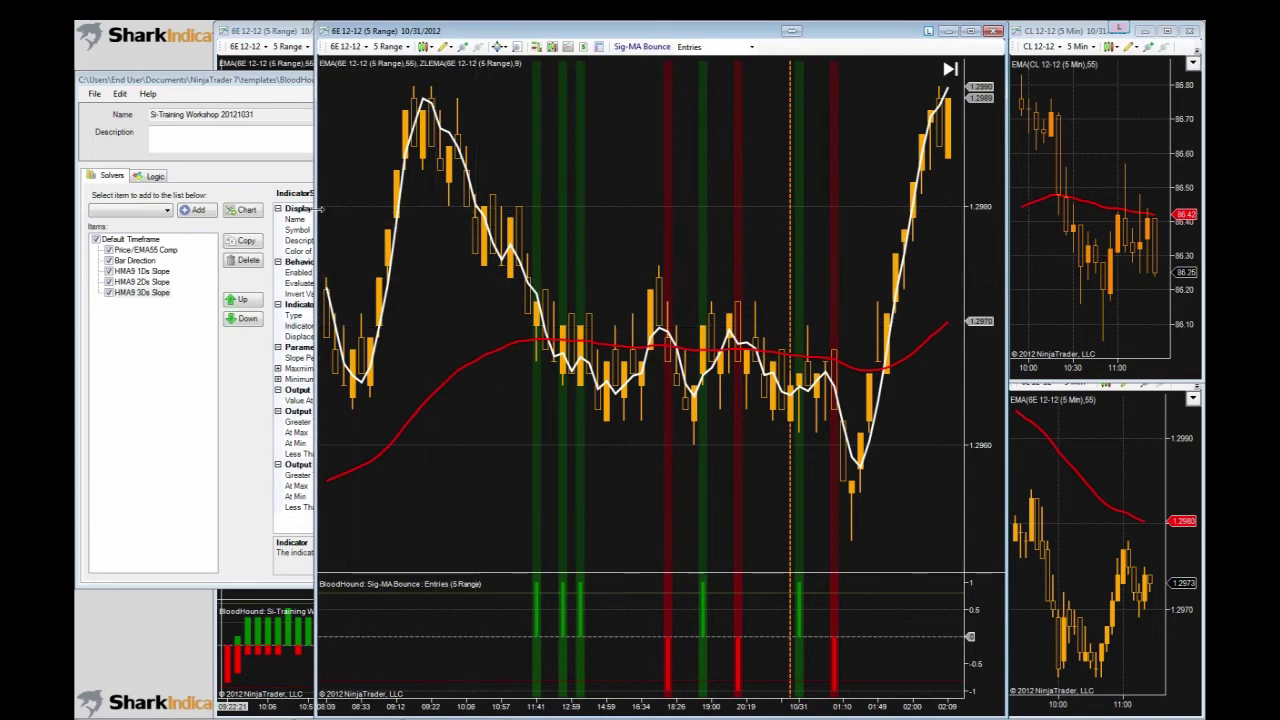
left_click_drag(320, 208, 530, 215)
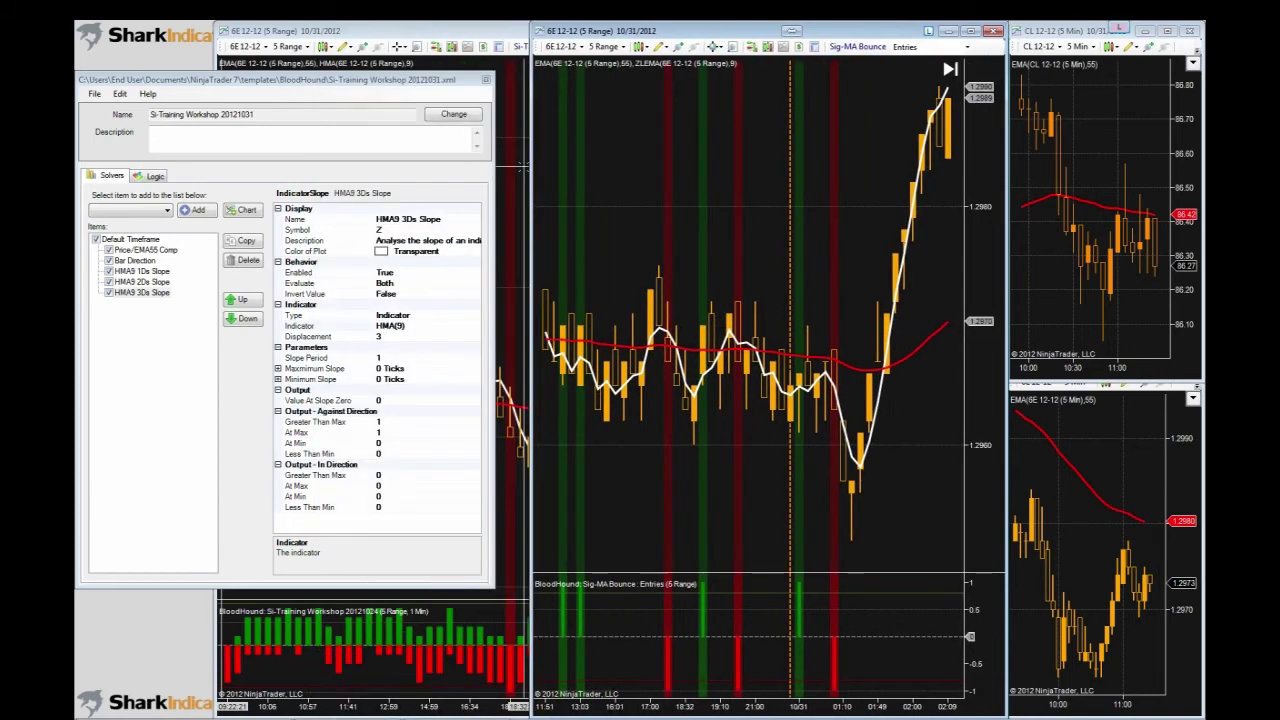
left_click(422, 38)
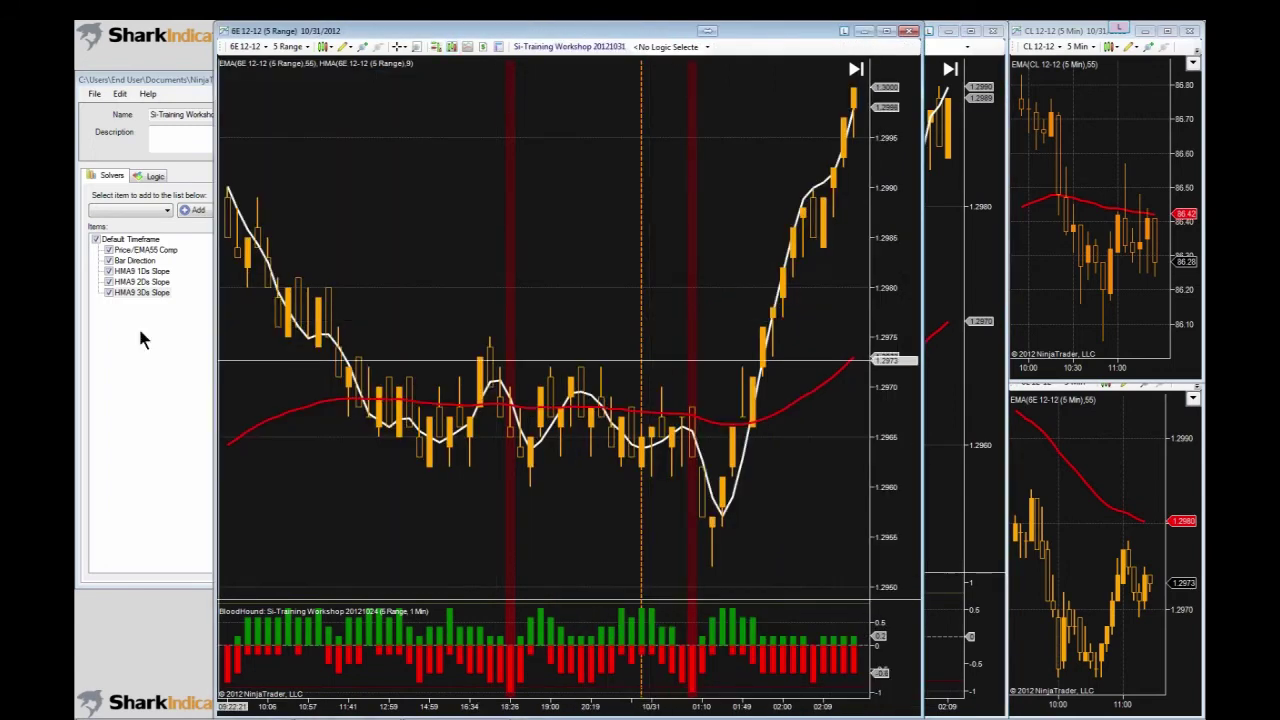
- Create a new logic in the BloodHound template and name it 'Entries'
left_click(130, 332)
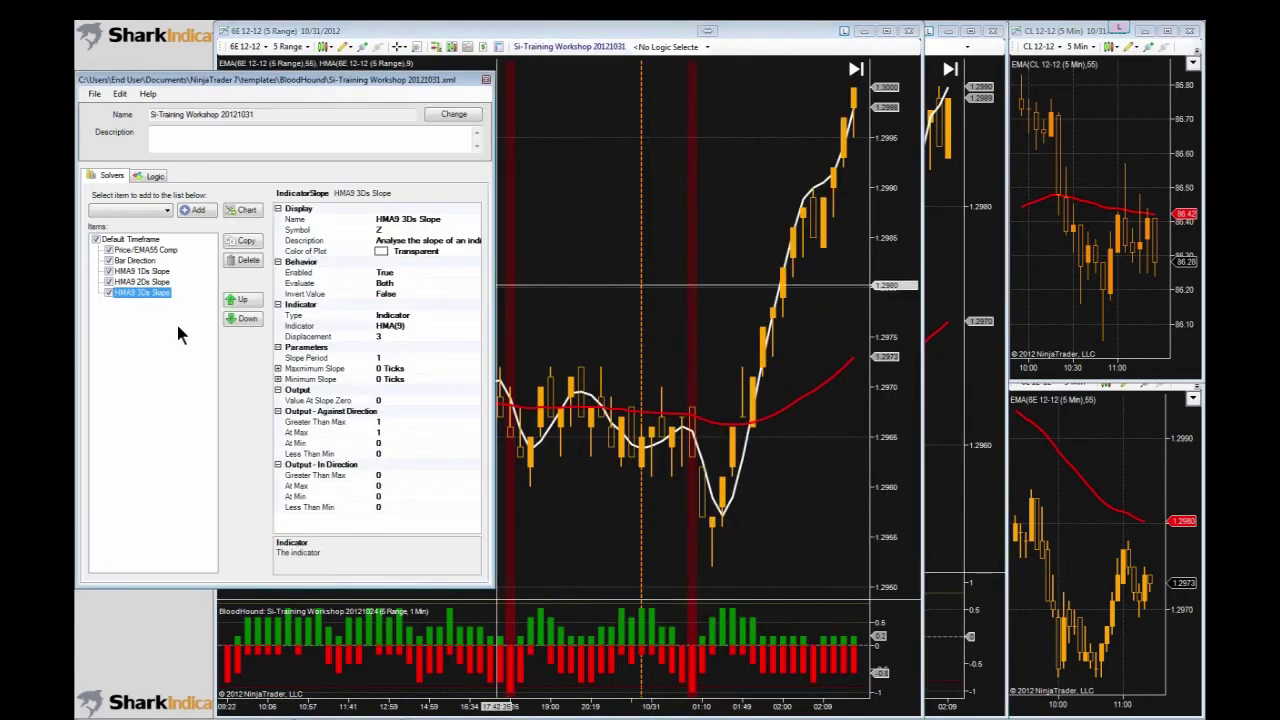
left_click(155, 176)
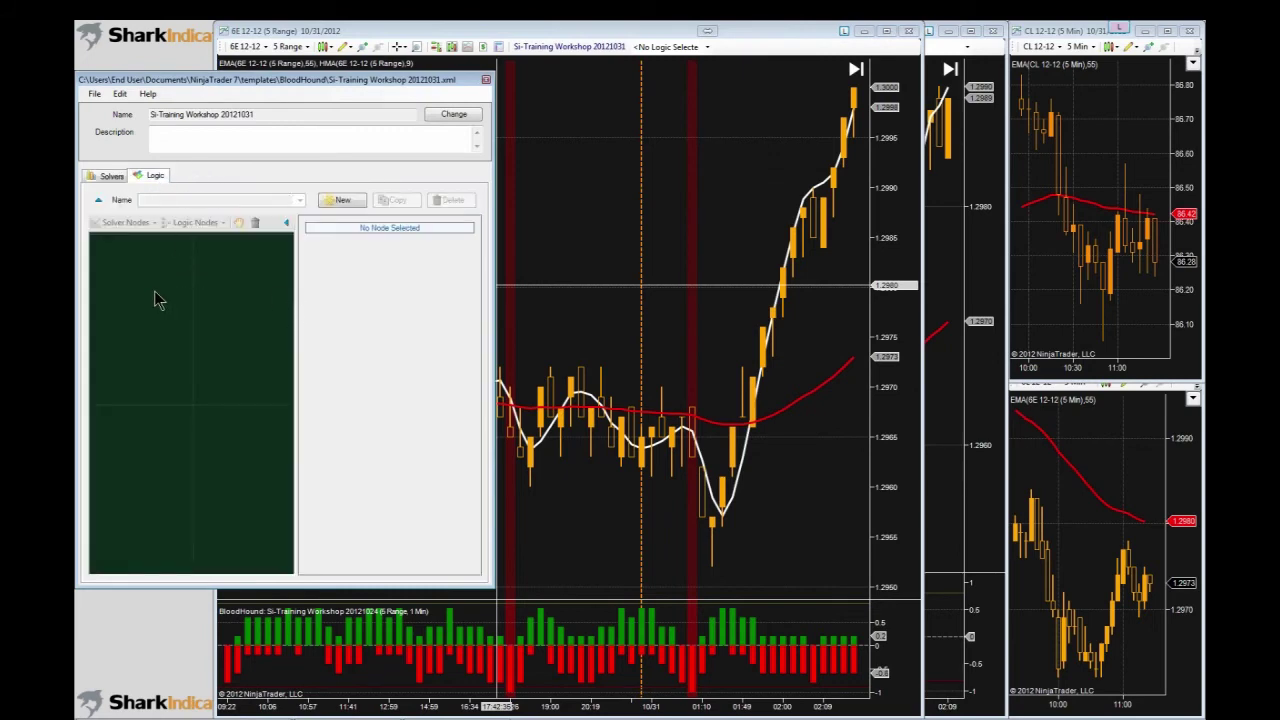
left_click(340, 200)
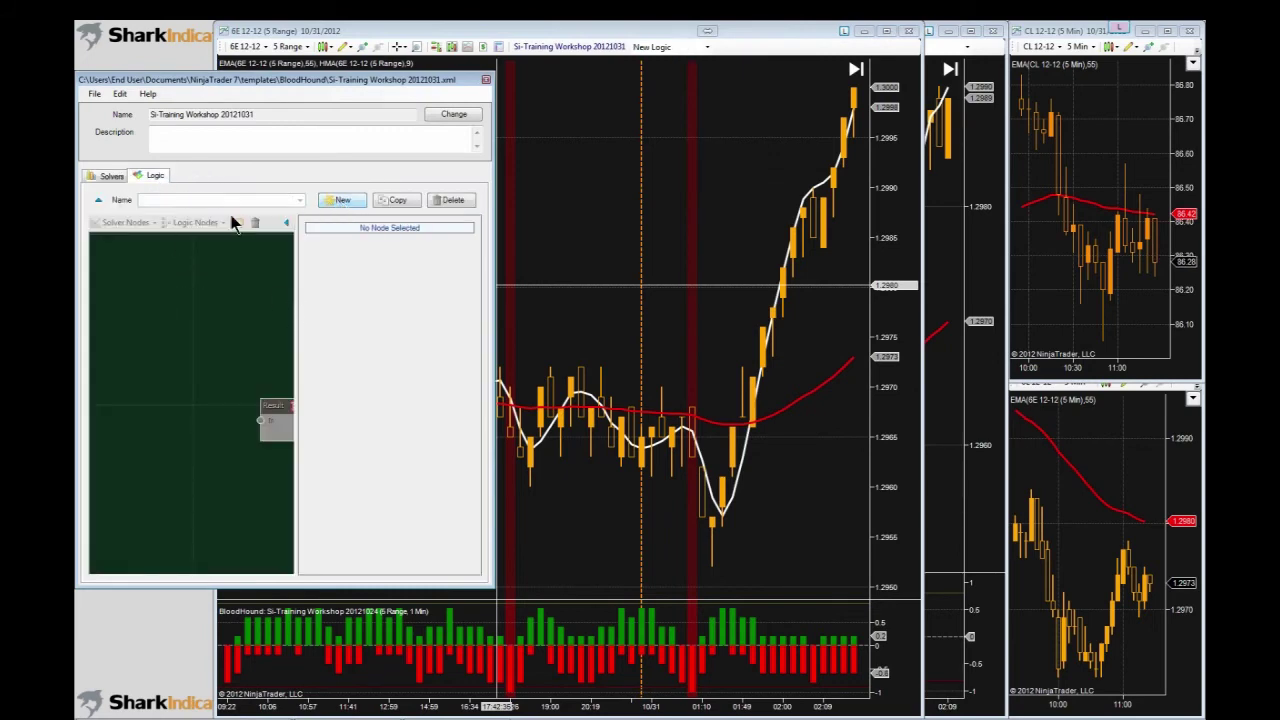
left_click(173, 200)
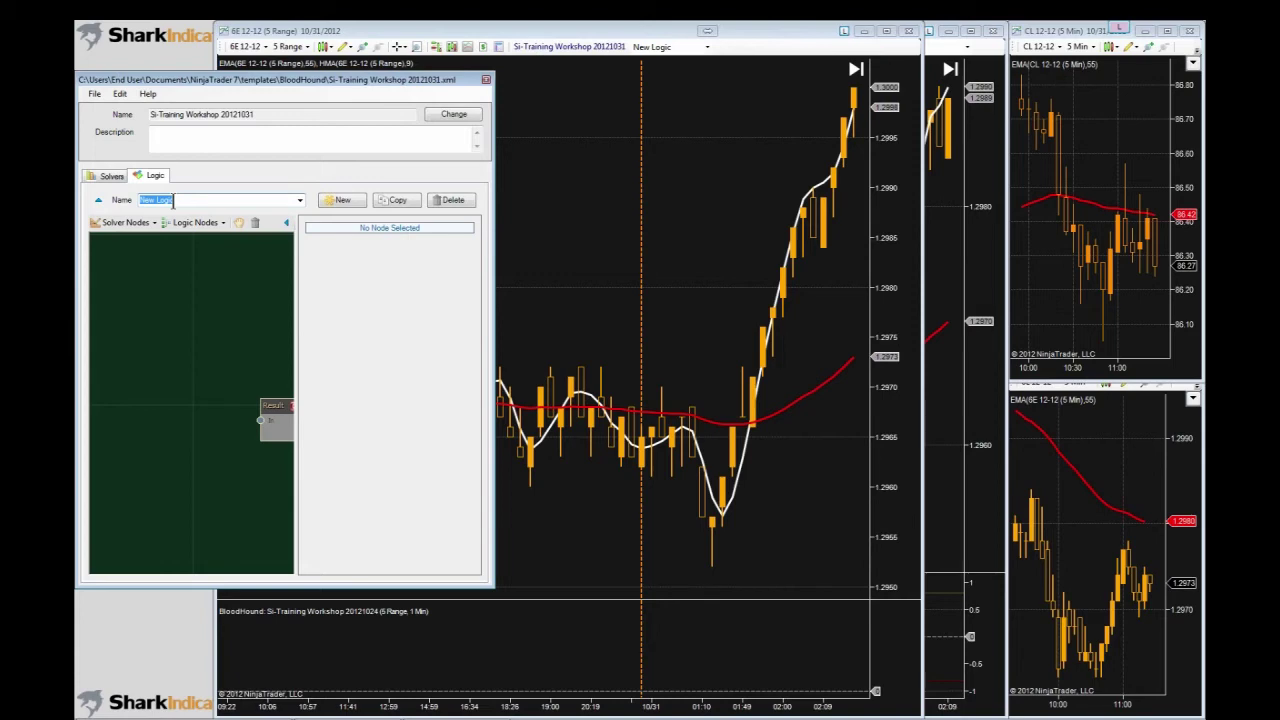
type("Entries")
left_click(180, 327)
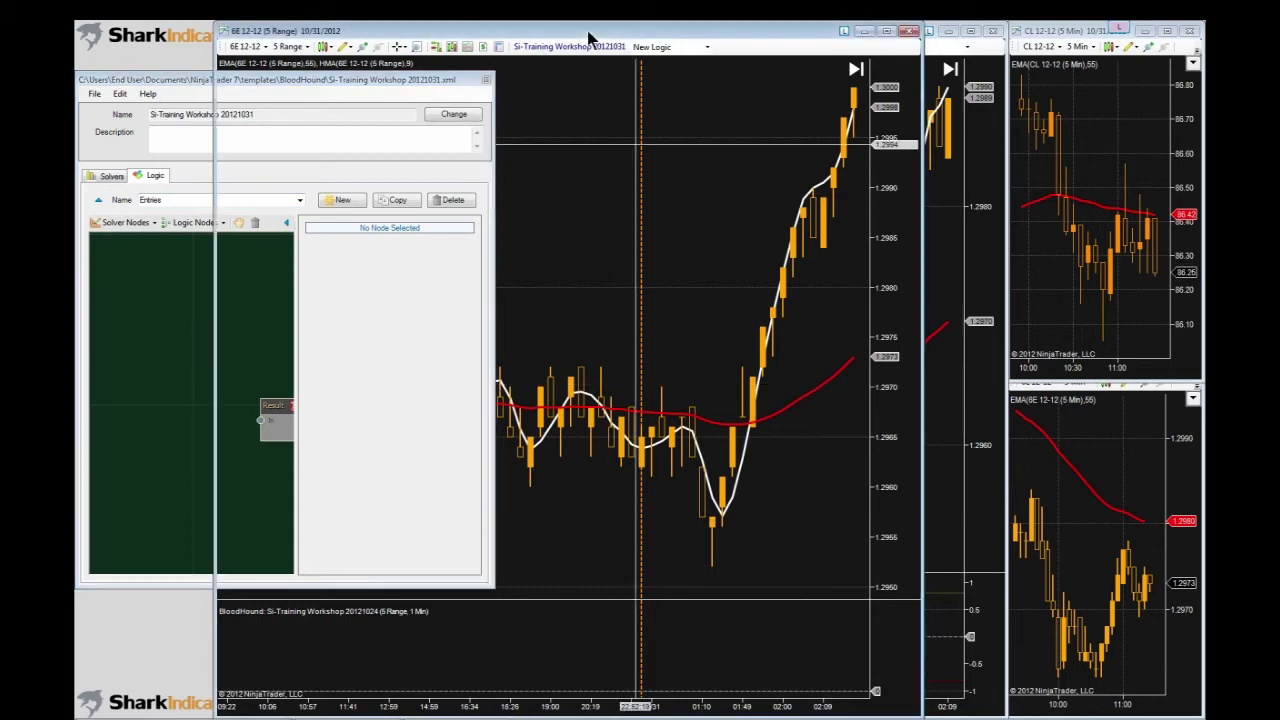
- Move and narrow the chart to the right, and enlarge the BloodHound template window
left_click_drag(592, 40, 597, 40)
left_click_drag(800, 45, 908, 43)
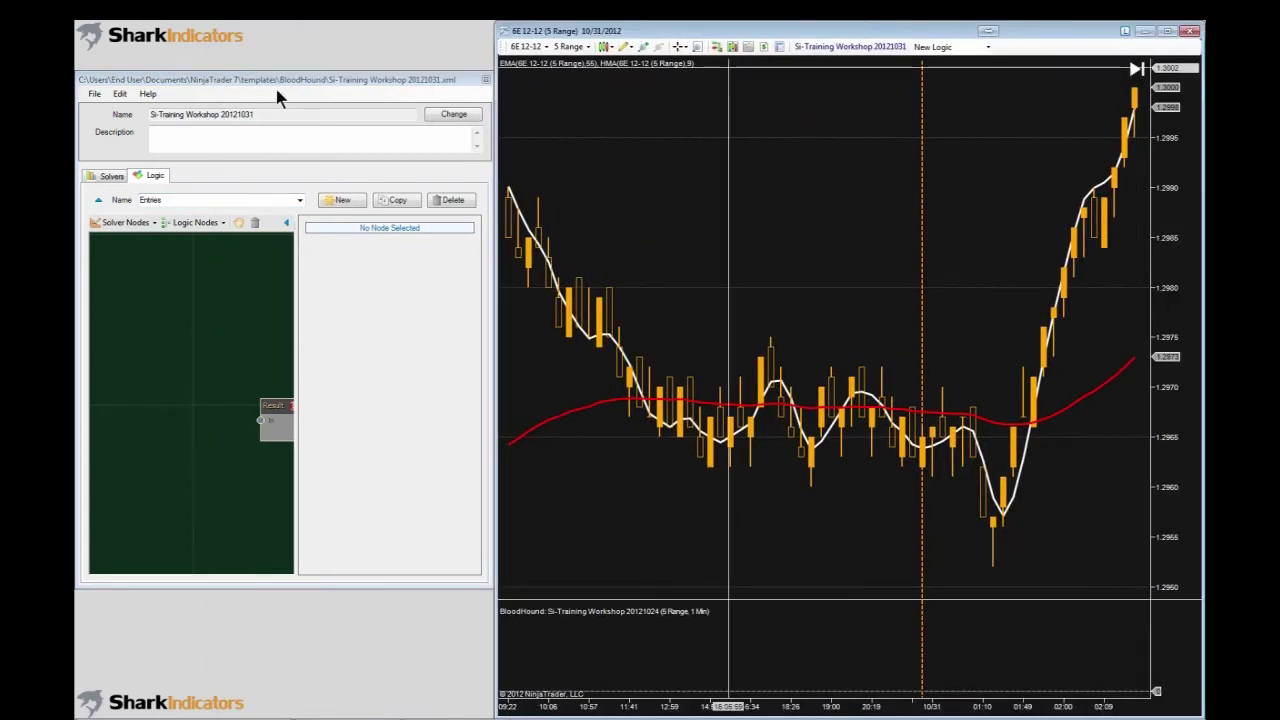
left_click_drag(496, 355, 583, 385)
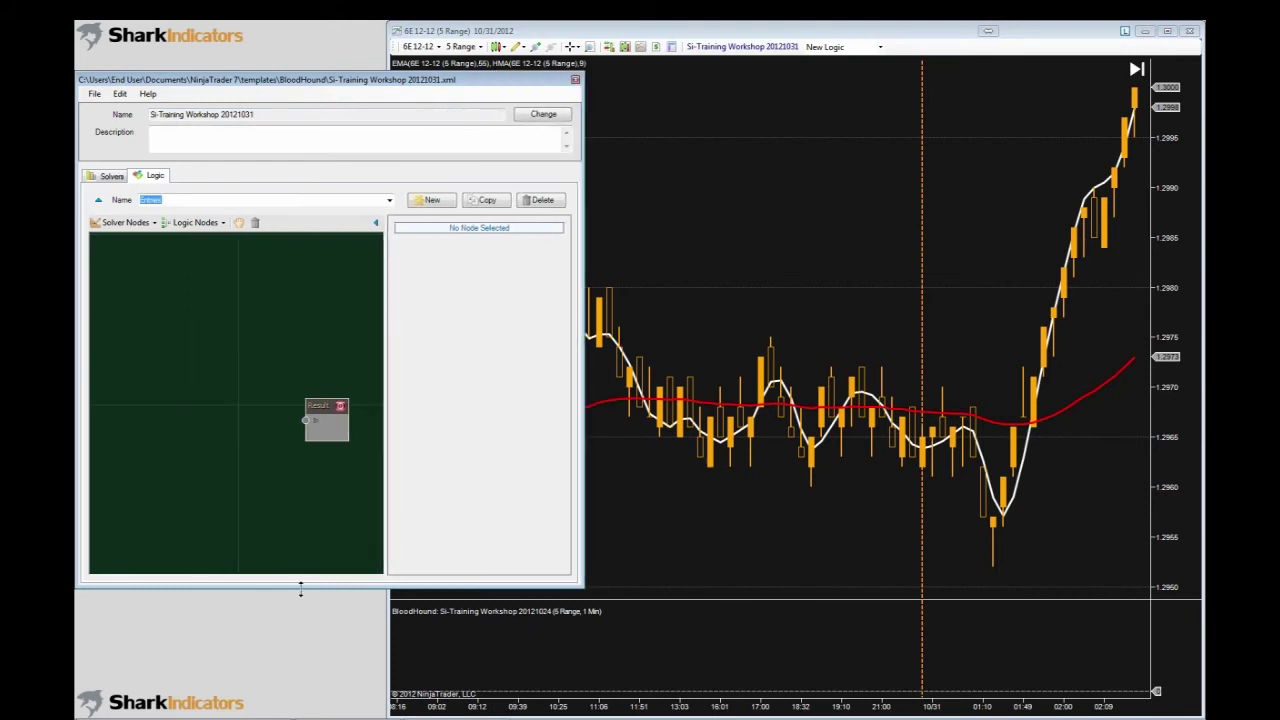
left_click_drag(298, 621, 294, 688)
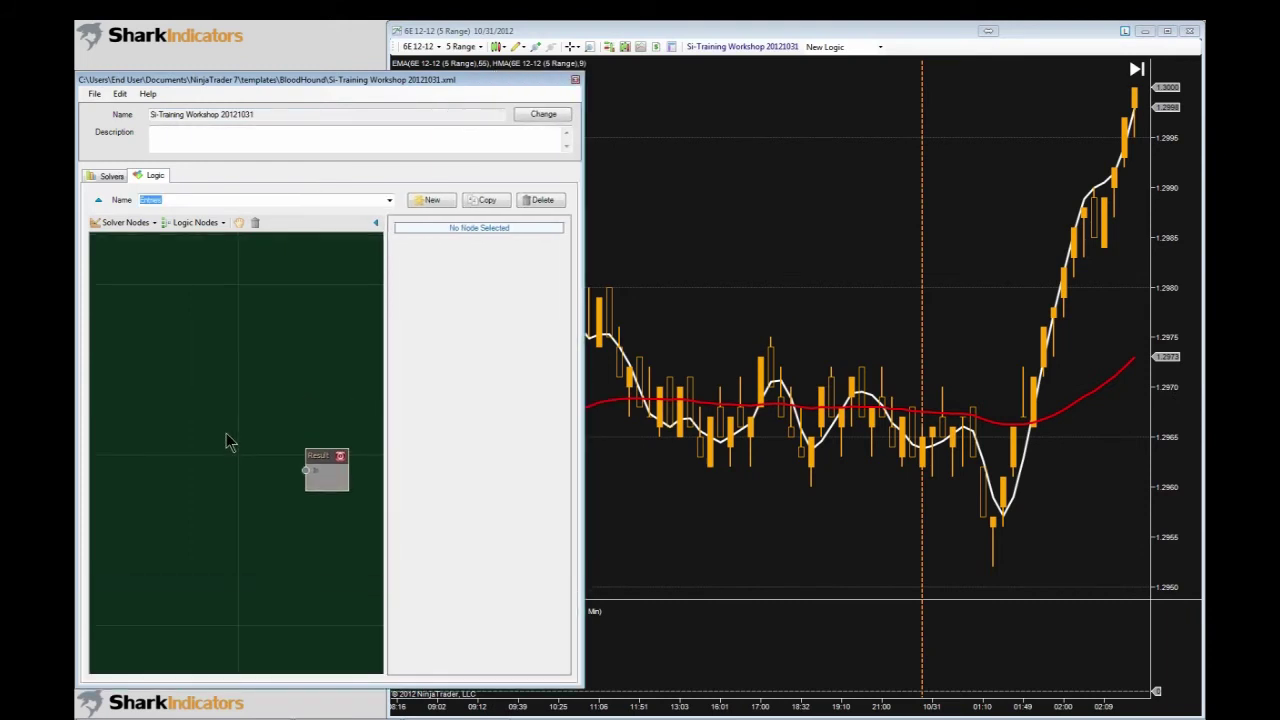
left_click_drag(592, 457, 668, 443)
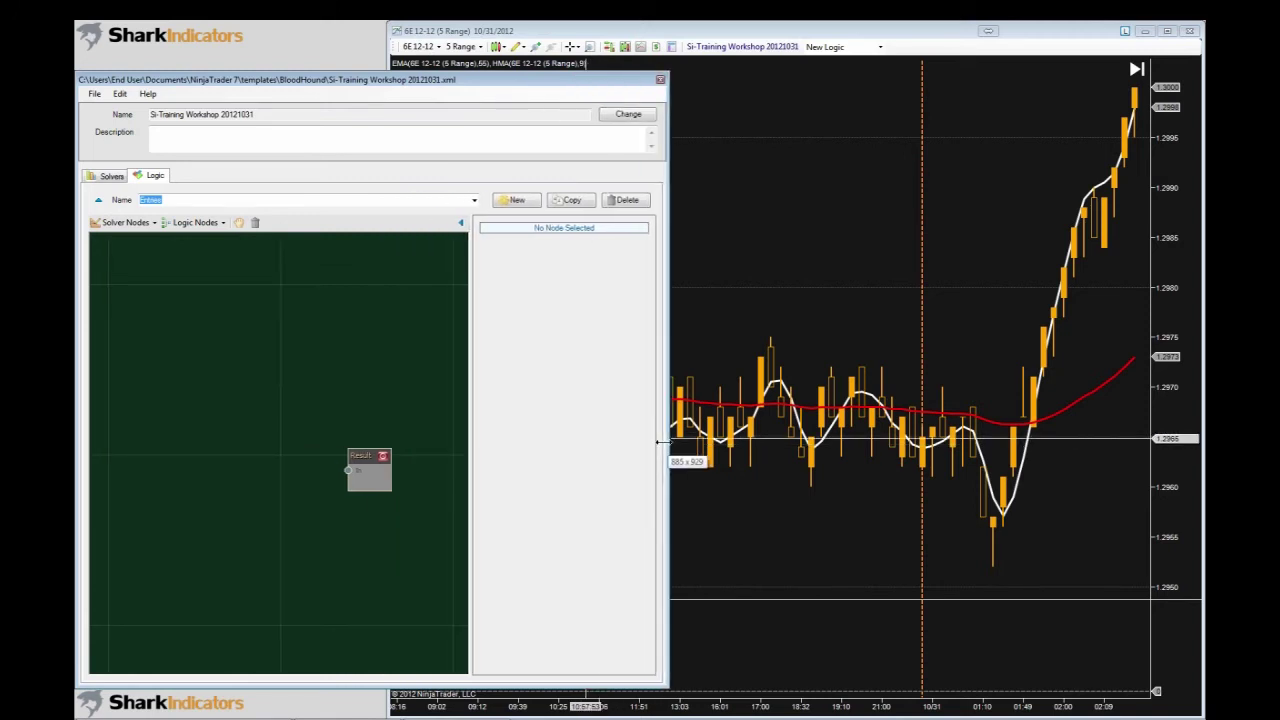
- Add Price/EMA55 Comp, Bar Direction and HMA9 1Ds, 2Ds, 3Ds Slope solver nodes
left_click(143, 224)
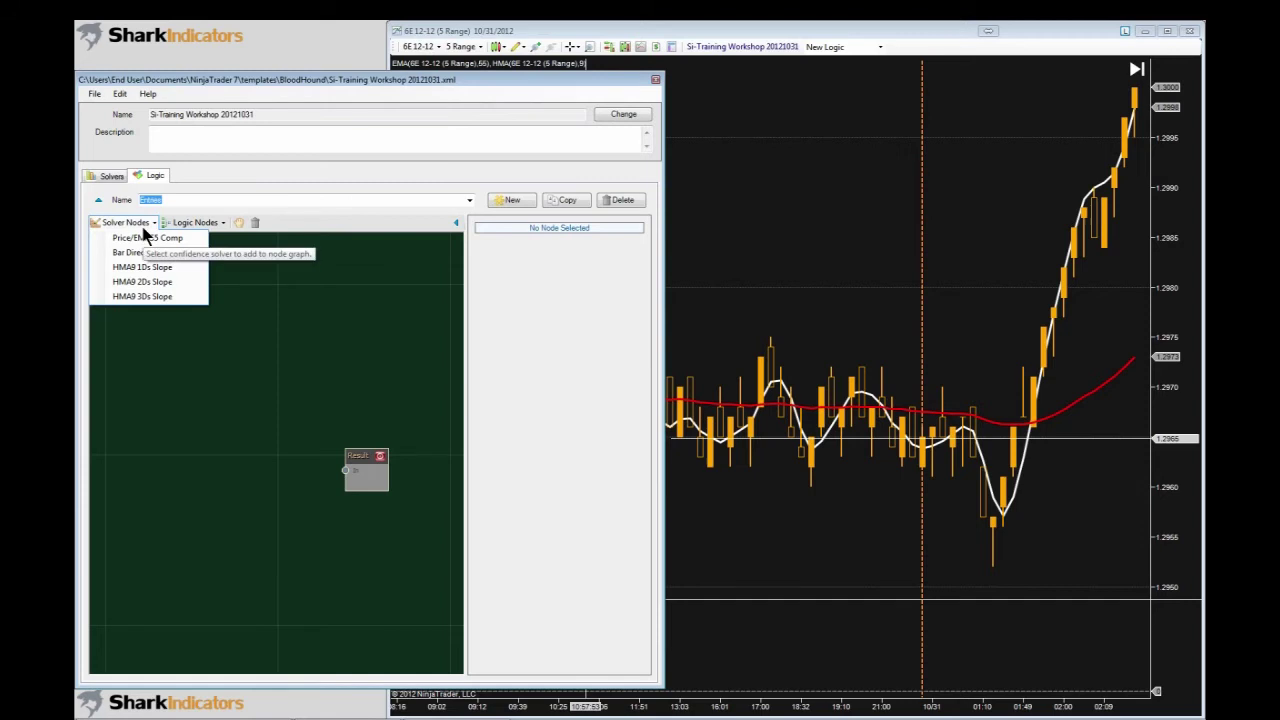
left_click(145, 238)
left_click(136, 224)
left_click(135, 252)
left_click(134, 225)
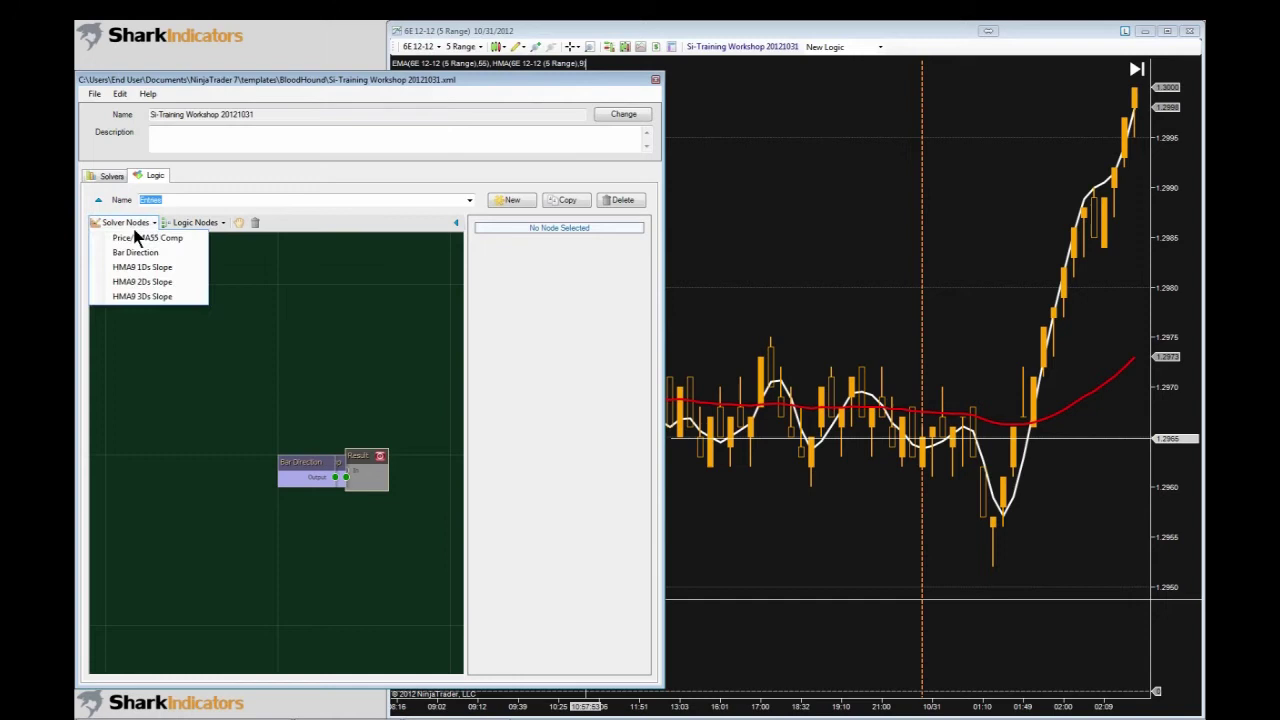
left_click(140, 267)
left_click(134, 224)
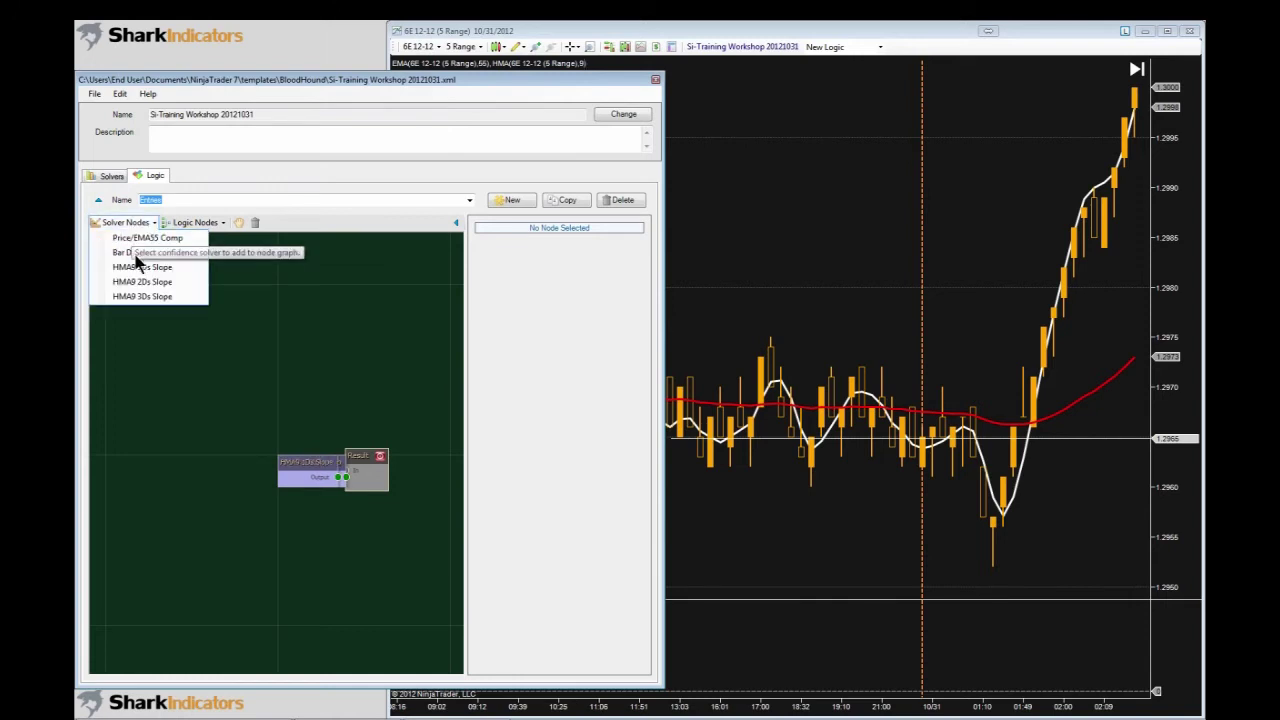
left_click(140, 282)
left_click(130, 224)
left_click(140, 296)
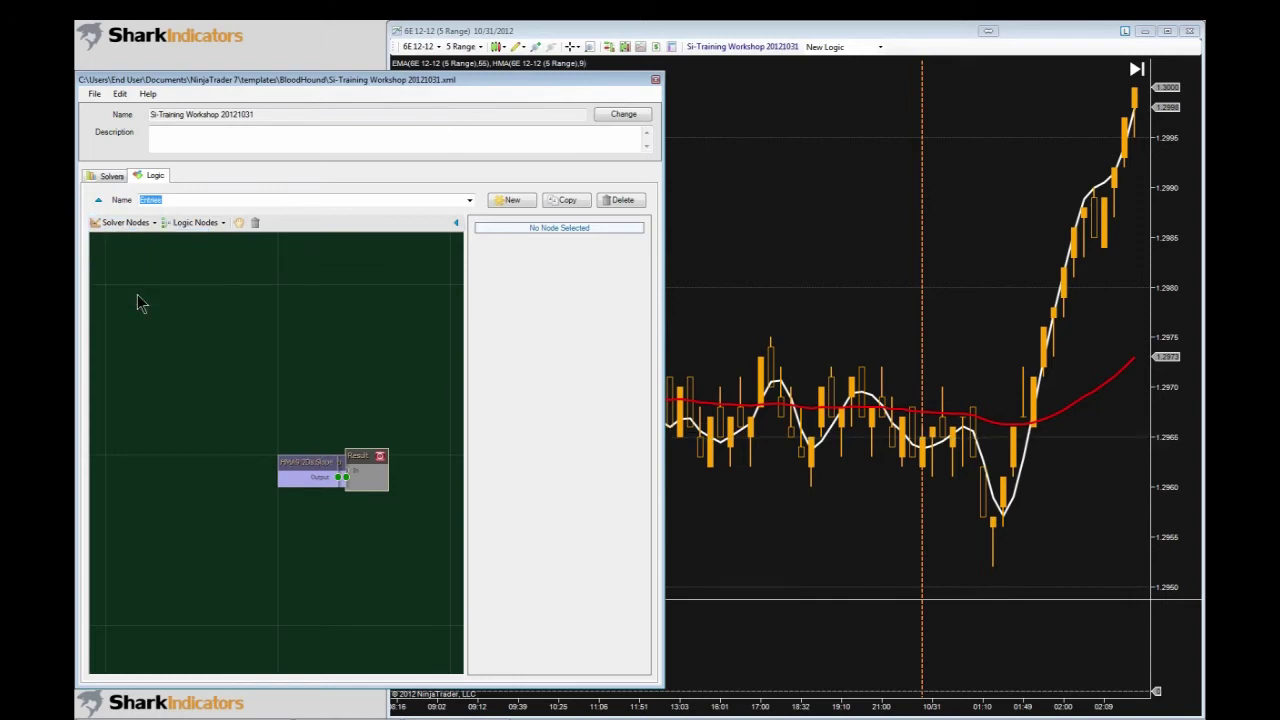
- Arrange the nodes in a left column: Price/EMA55 Comp, Bar Direction, HMA9 1Ds, 2Ds, 3Ds
mouse_move(306, 462)
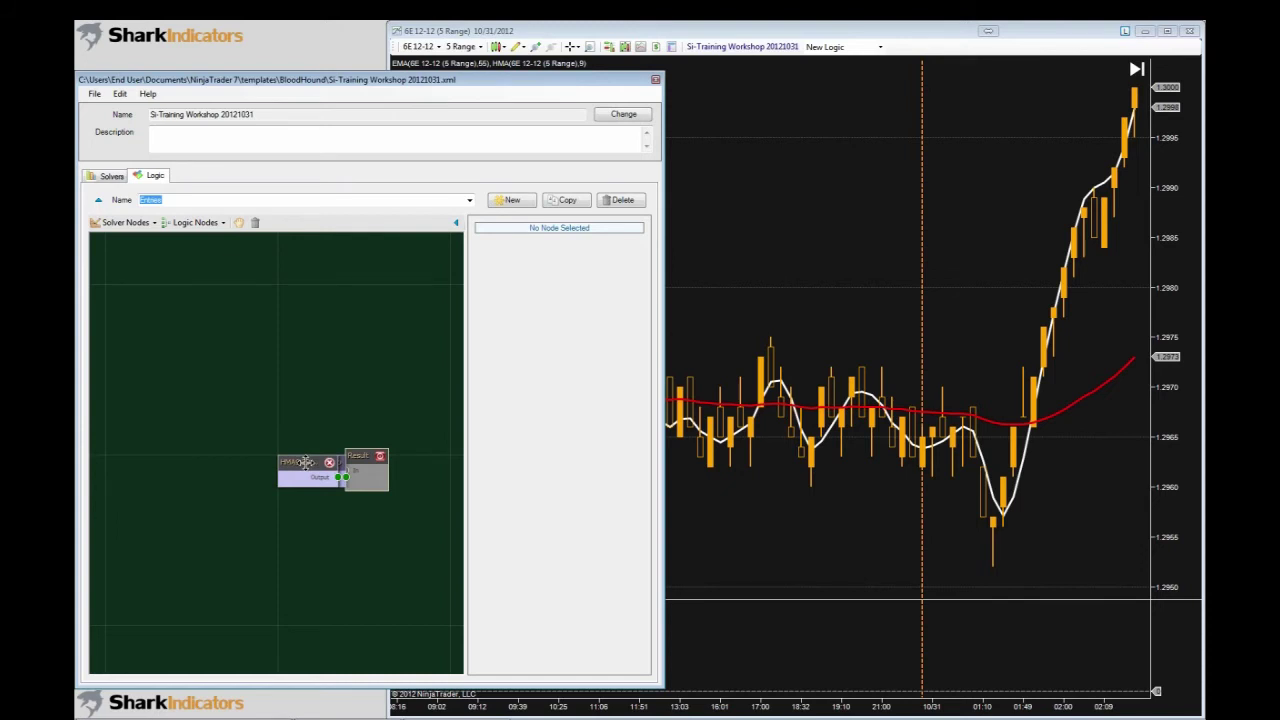
left_click_drag(306, 462, 158, 581)
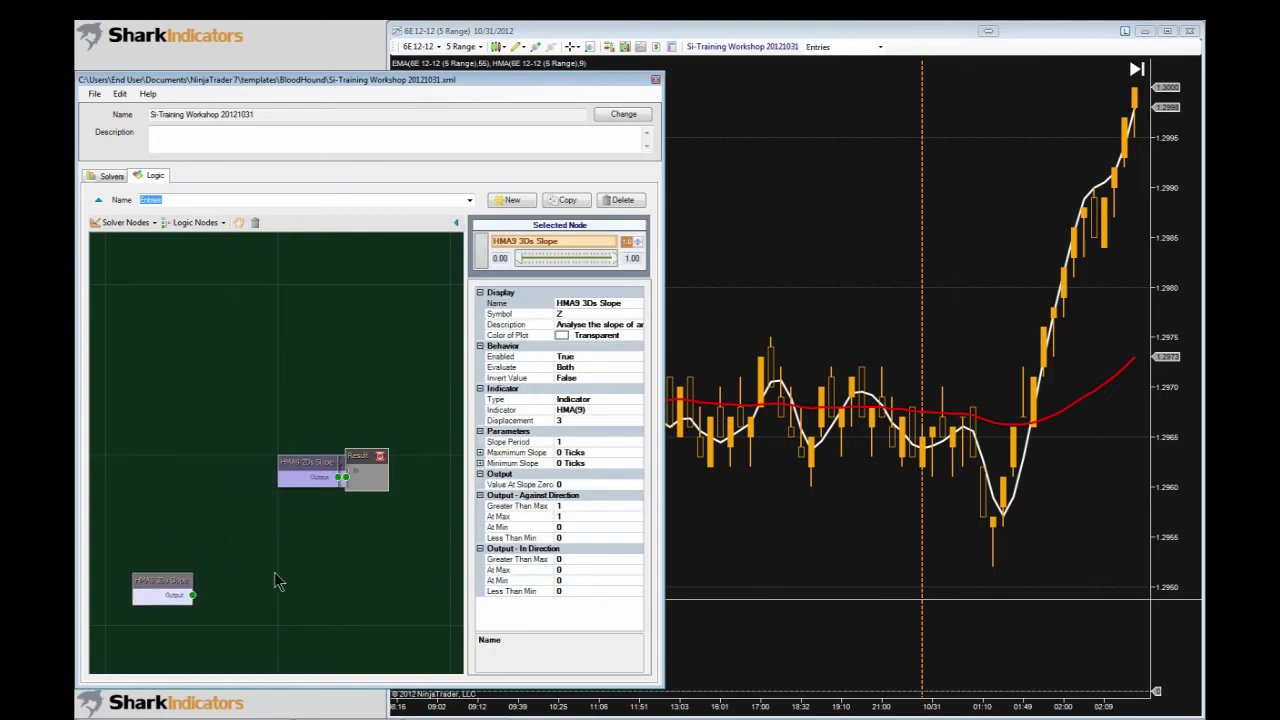
mouse_move(282, 460)
left_click_drag(282, 460, 165, 543)
left_click_drag(302, 466, 161, 506)
mouse_move(159, 543)
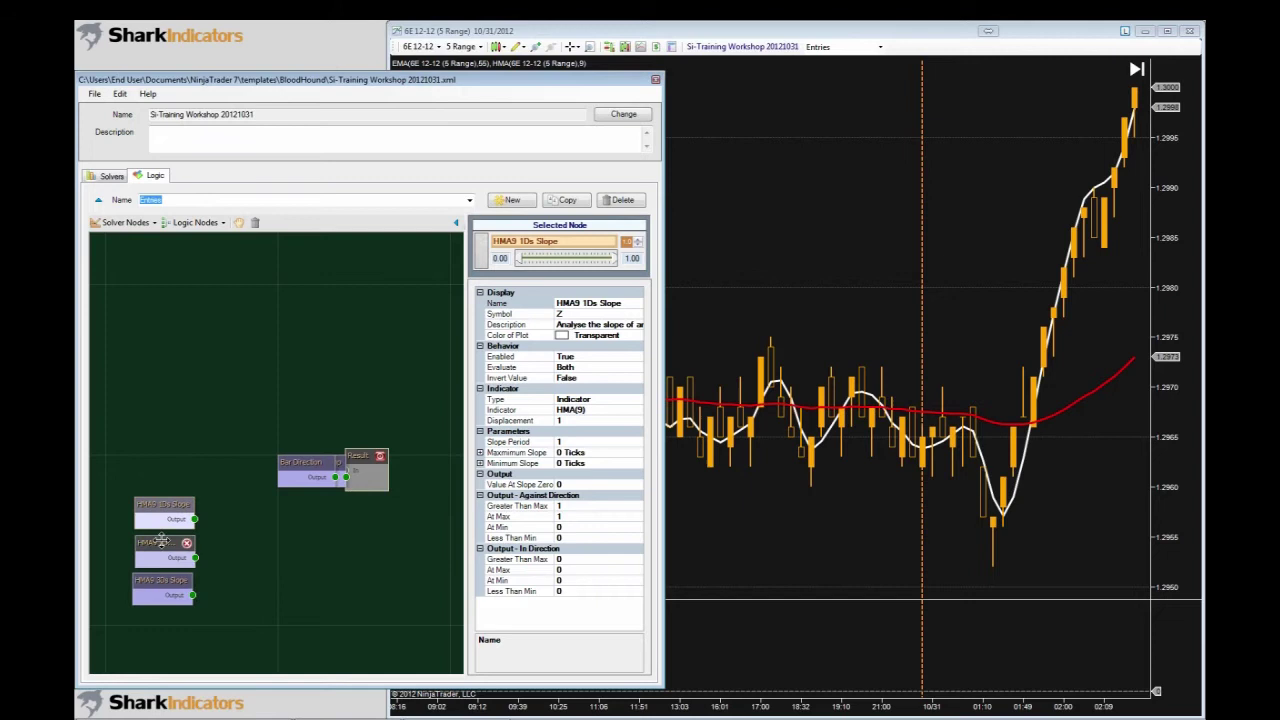
left_click(159, 543)
left_click_drag(159, 543, 158, 542)
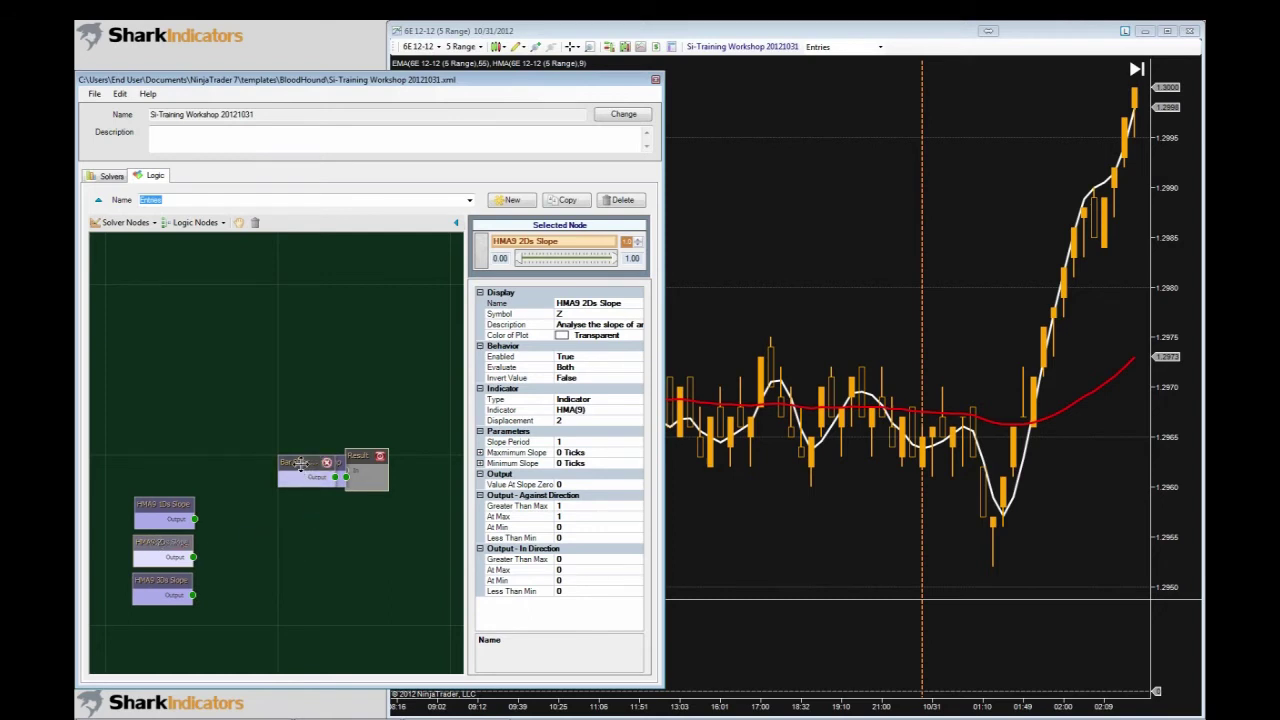
left_click_drag(300, 465, 160, 451)
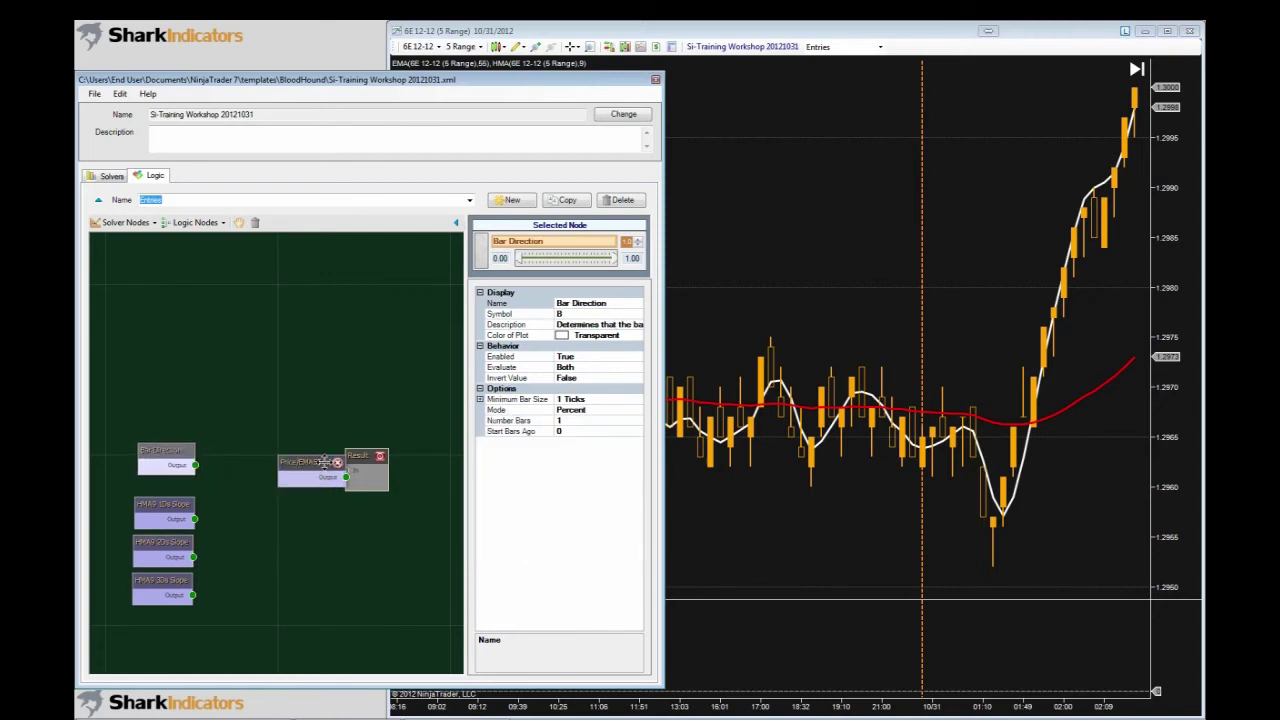
left_click_drag(308, 463, 160, 398)
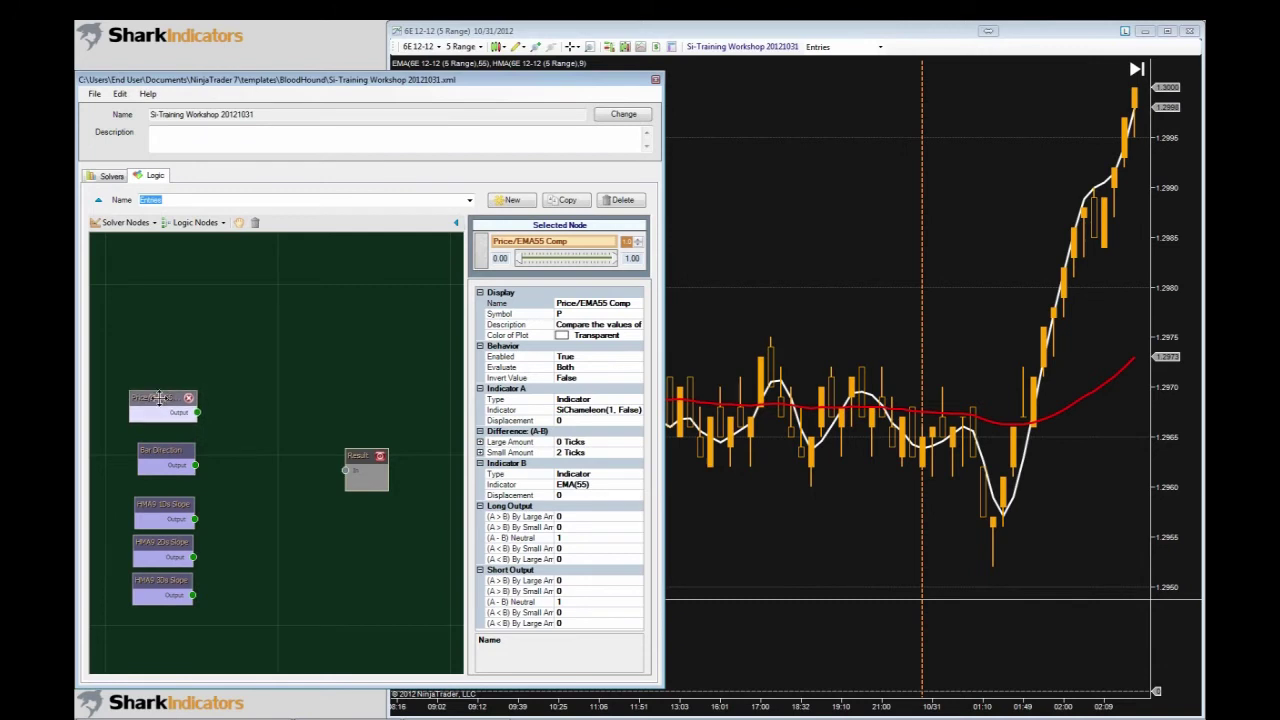
- Add an And (Min) logic node beside Bar Direction and wire its Output to Result
left_click(220, 224)
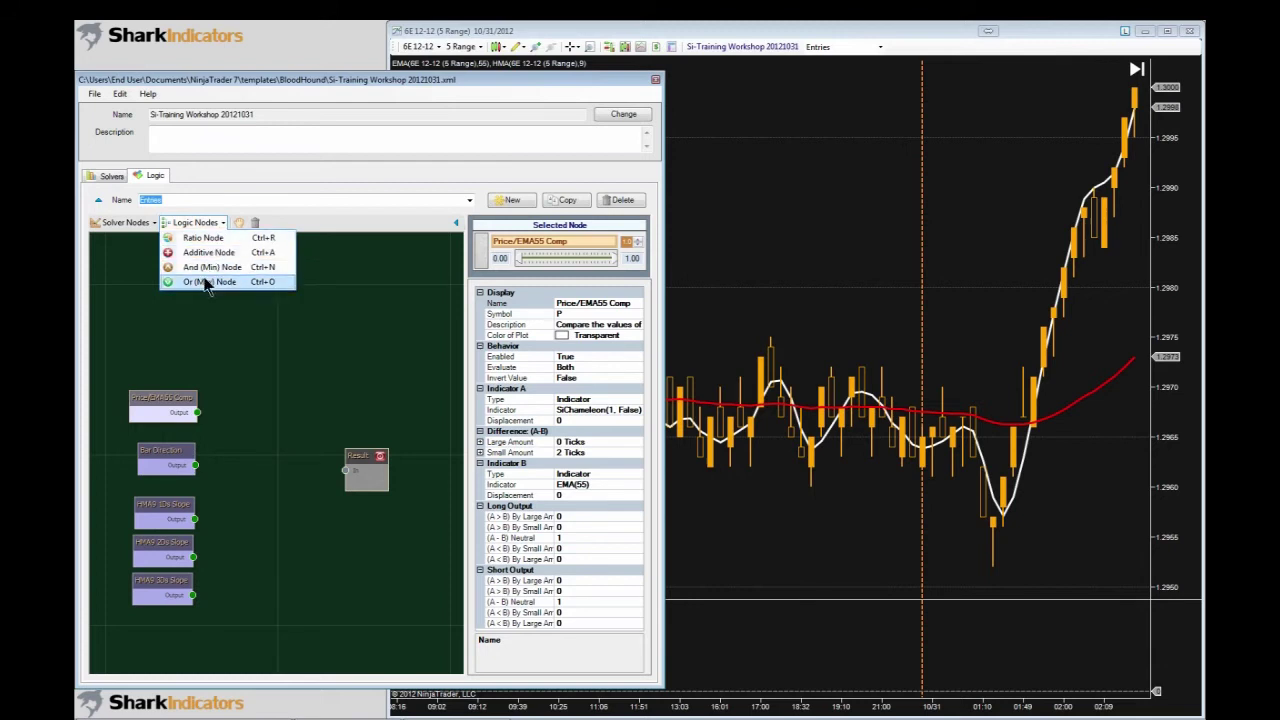
left_click(210, 267)
left_click(257, 392)
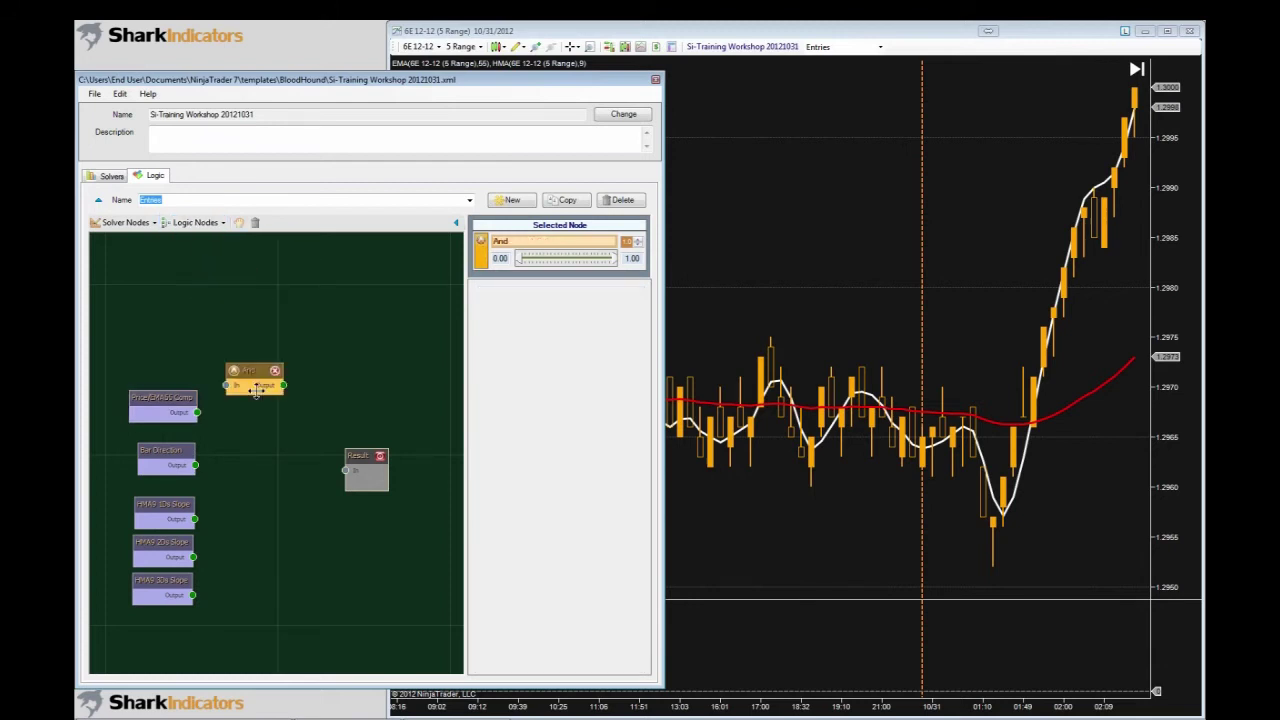
left_click_drag(257, 392, 271, 447)
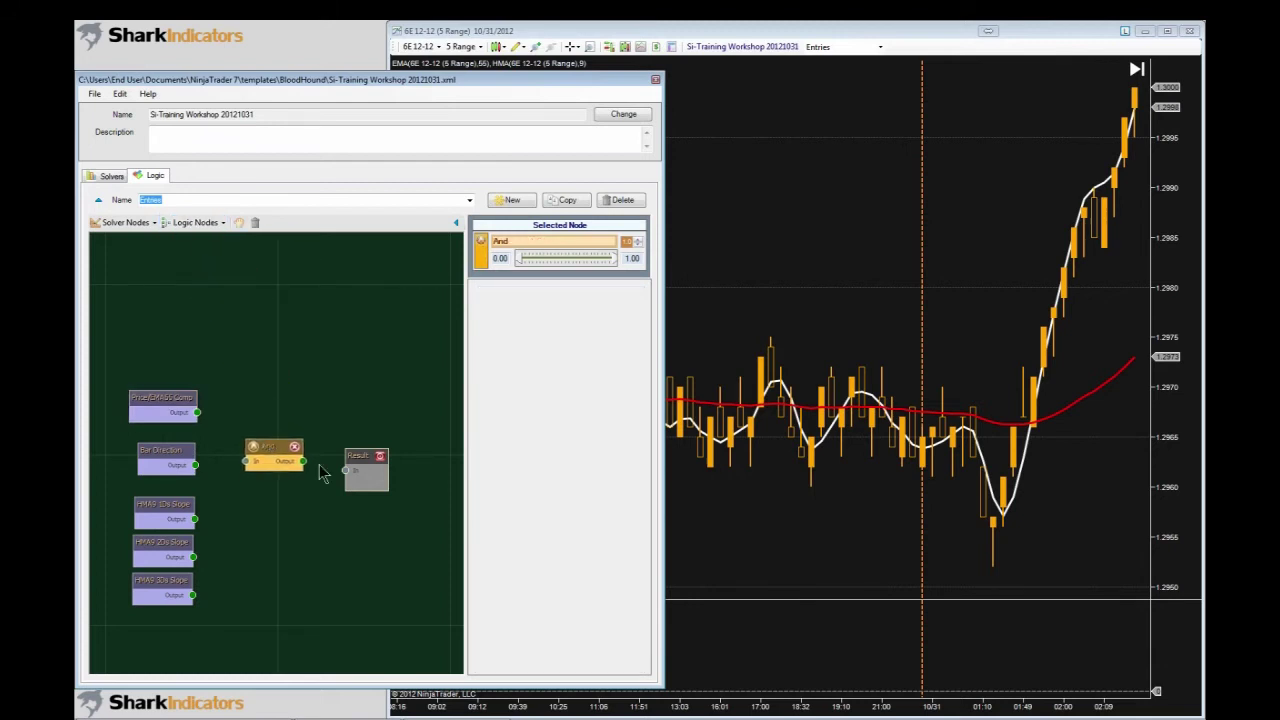
left_click_drag(302, 461, 340, 471)
- Connect all five solver outputs into the And node's inputs
left_click_drag(197, 412, 246, 476)
left_click_drag(194, 518, 246, 486)
left_click_drag(193, 556, 244, 508)
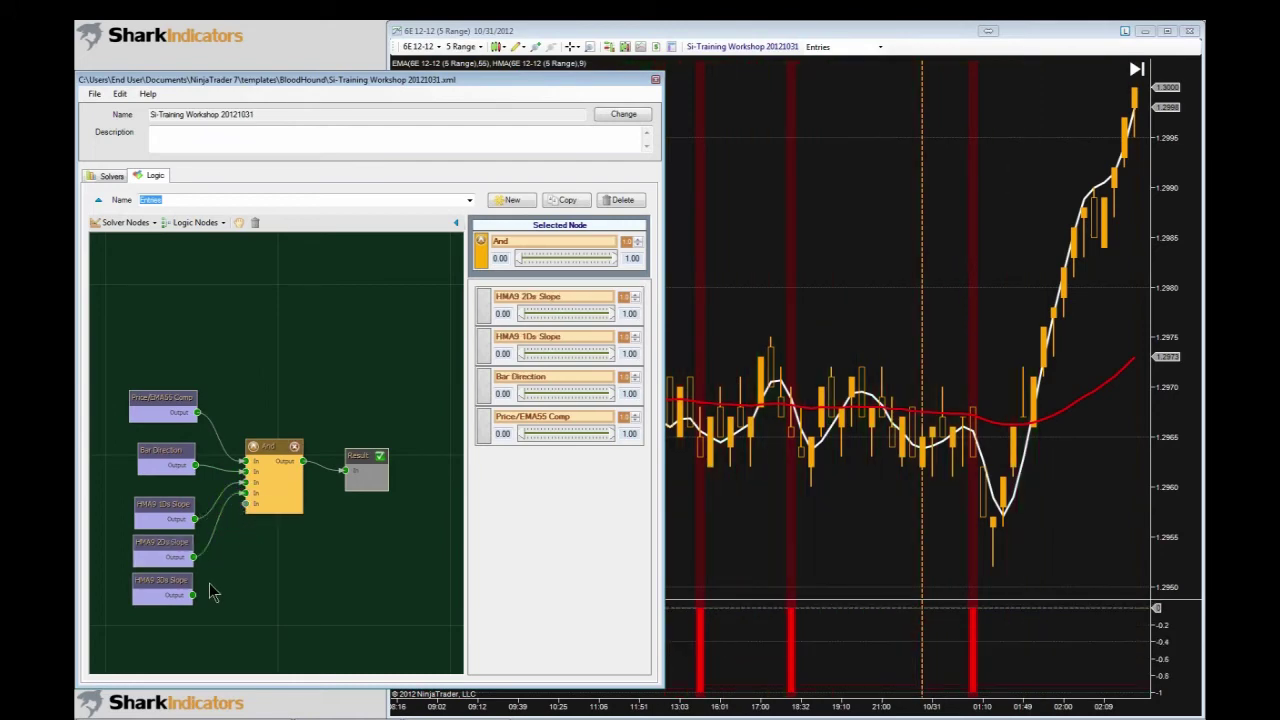
left_click_drag(220, 566, 246, 514)
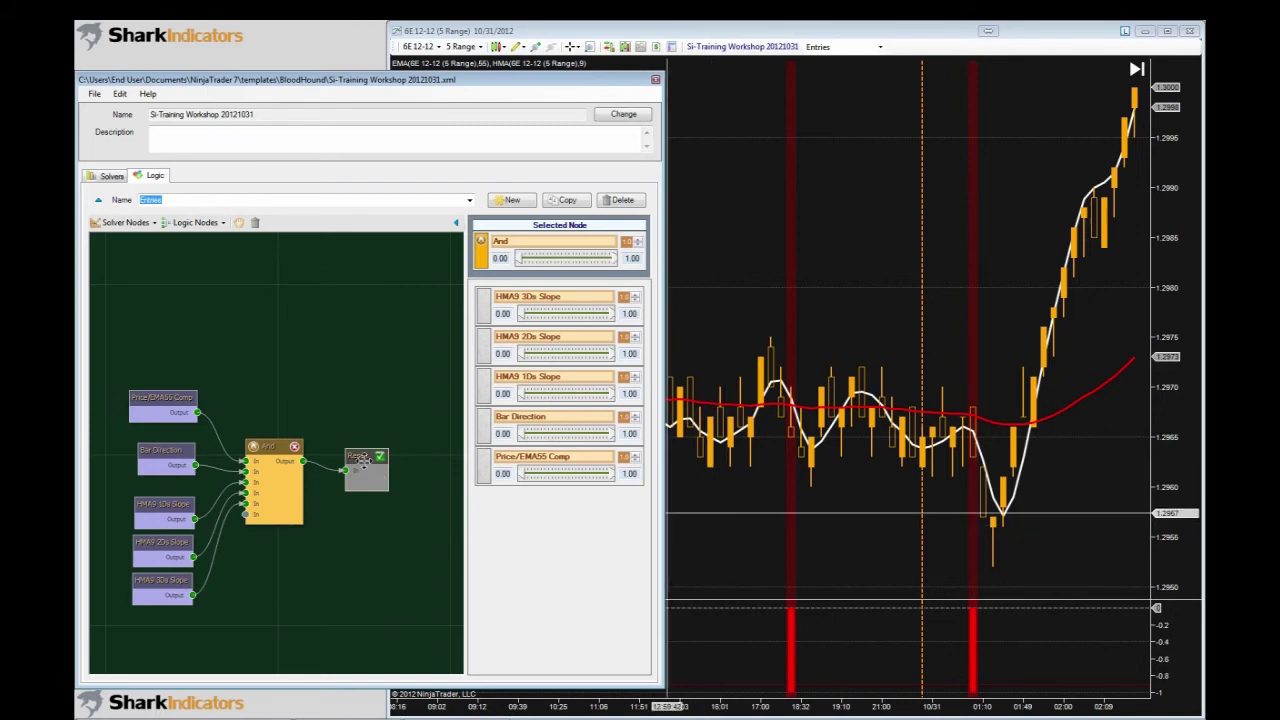
left_click_drag(359, 457, 349, 457)
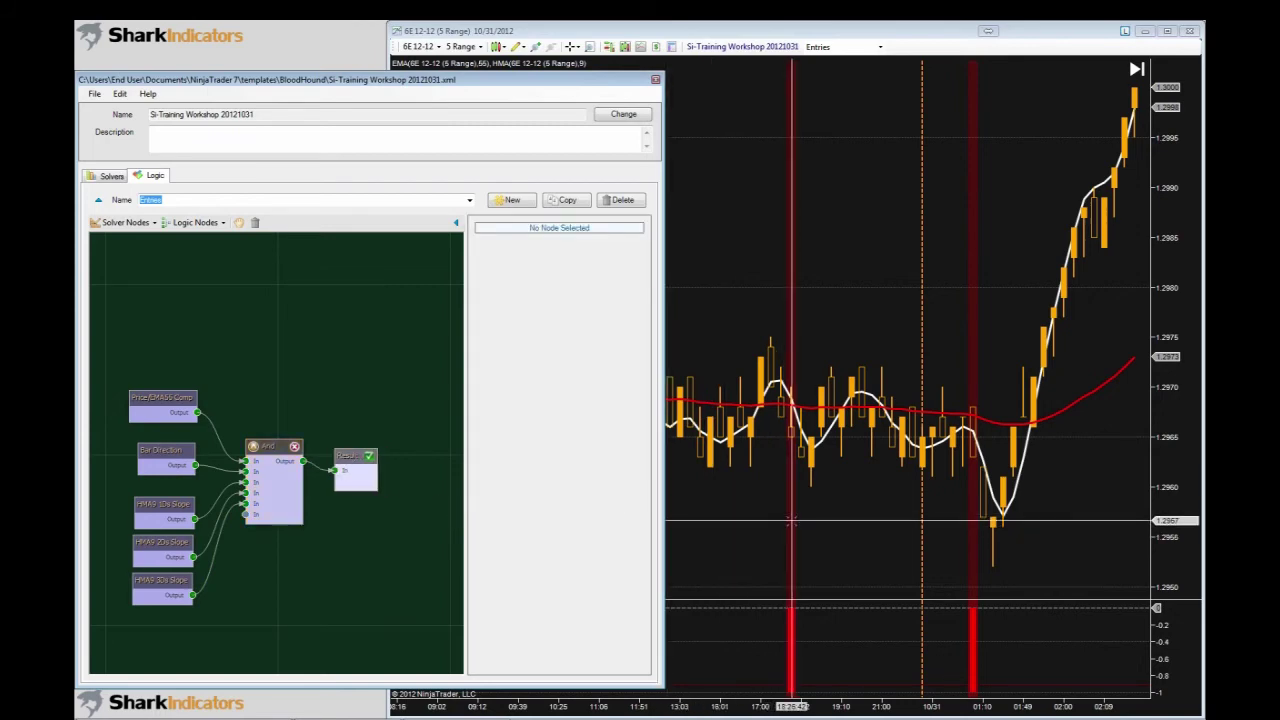
- Check the 6E chart for the new green and red signal bars against the Entries logic
left_click(845, 515)
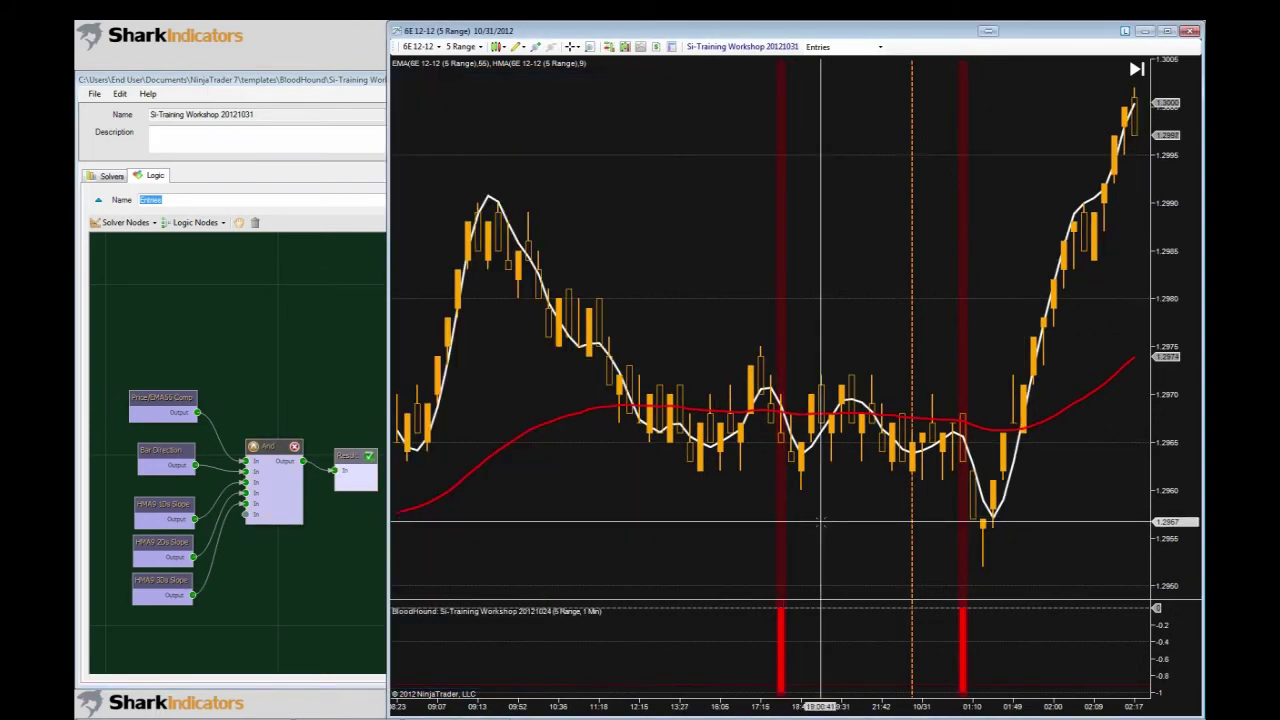
scroll(820, 521, "down", 10)
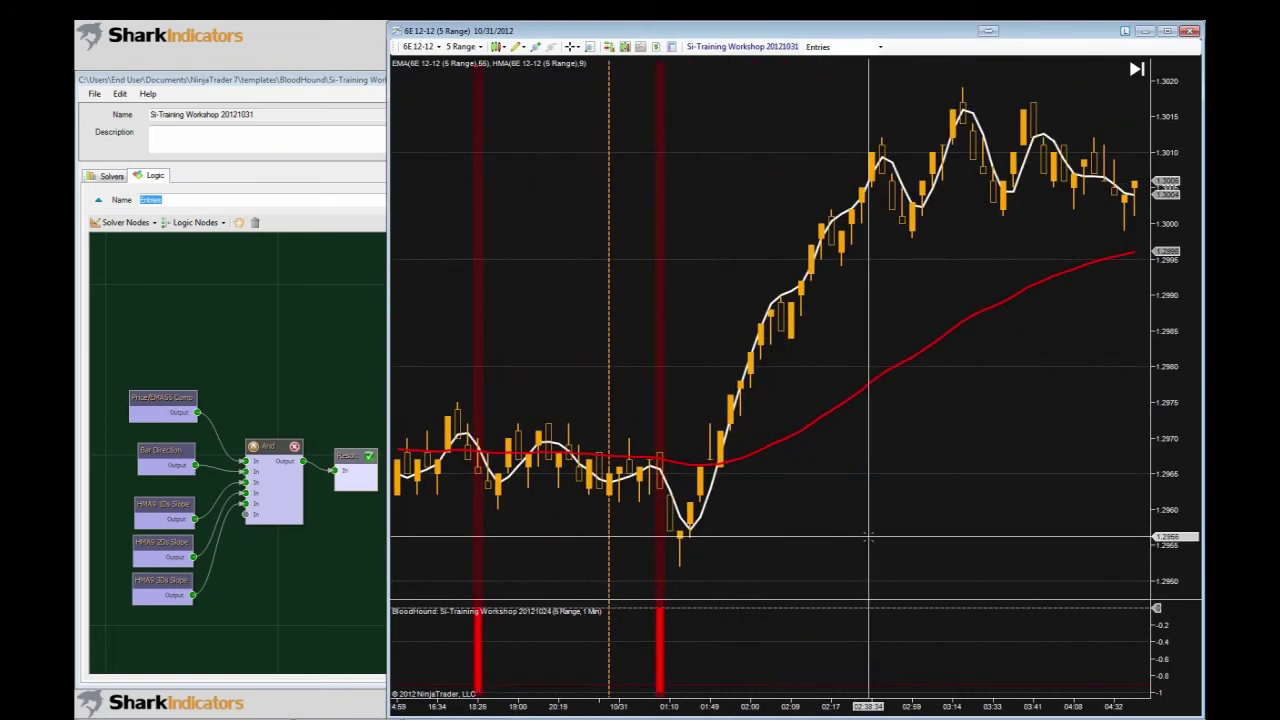
scroll(868, 538, "down", 8)
scroll(864, 537, "down", 2)
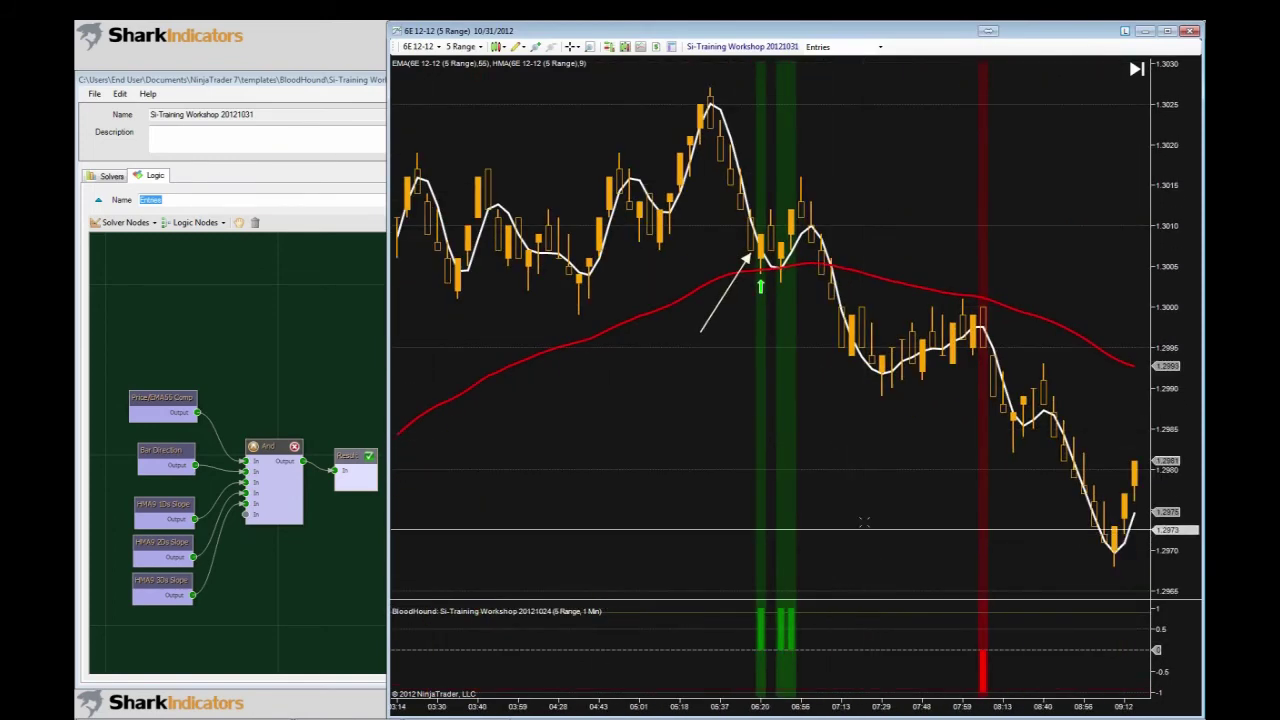
left_click(336, 357)
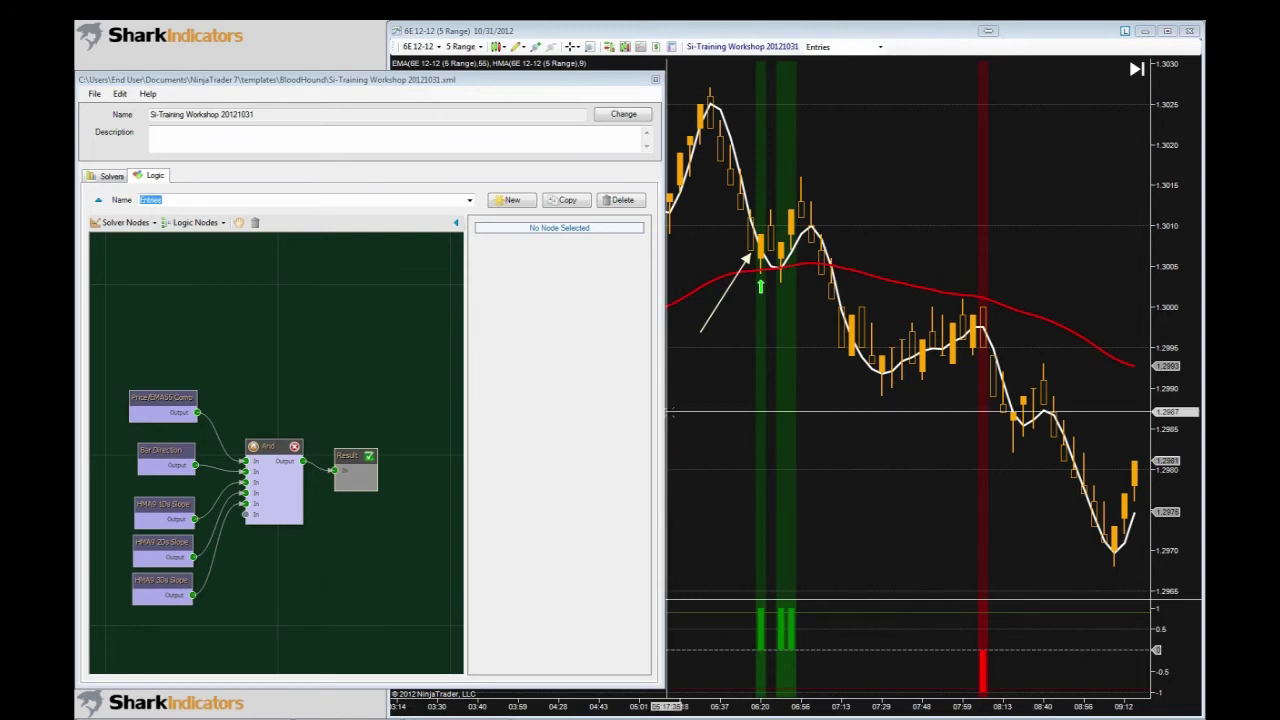
left_click(860, 423)
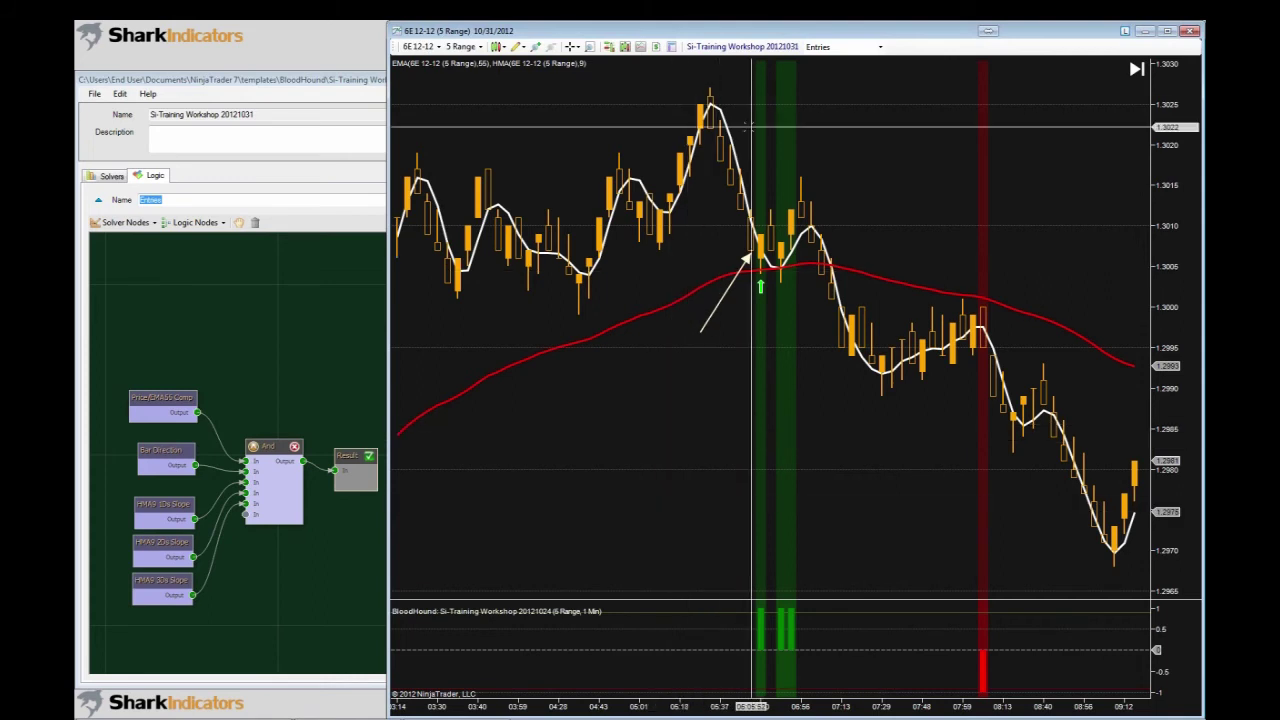
mouse_move(390, 688)
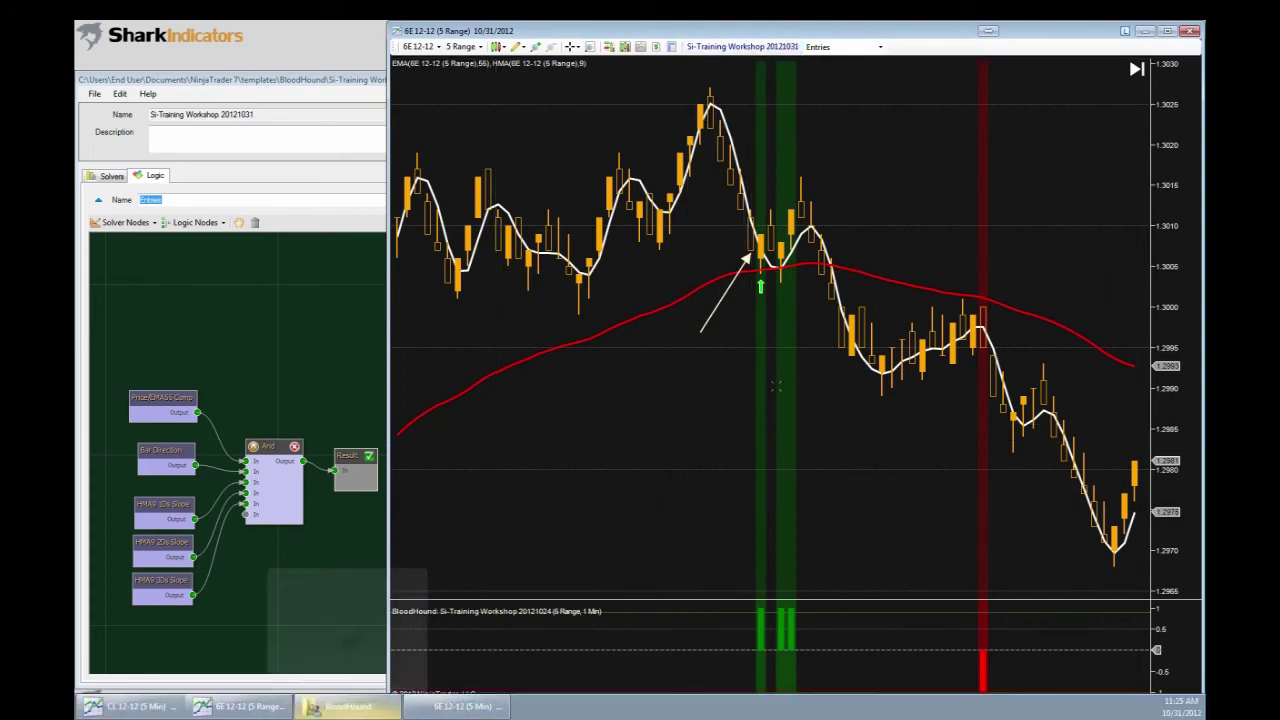
- Expose and scroll back the Sig-MA Bounce 6E chart, then return to the BloodHound Entries editor
left_click_drag(833, 29, 573, 29)
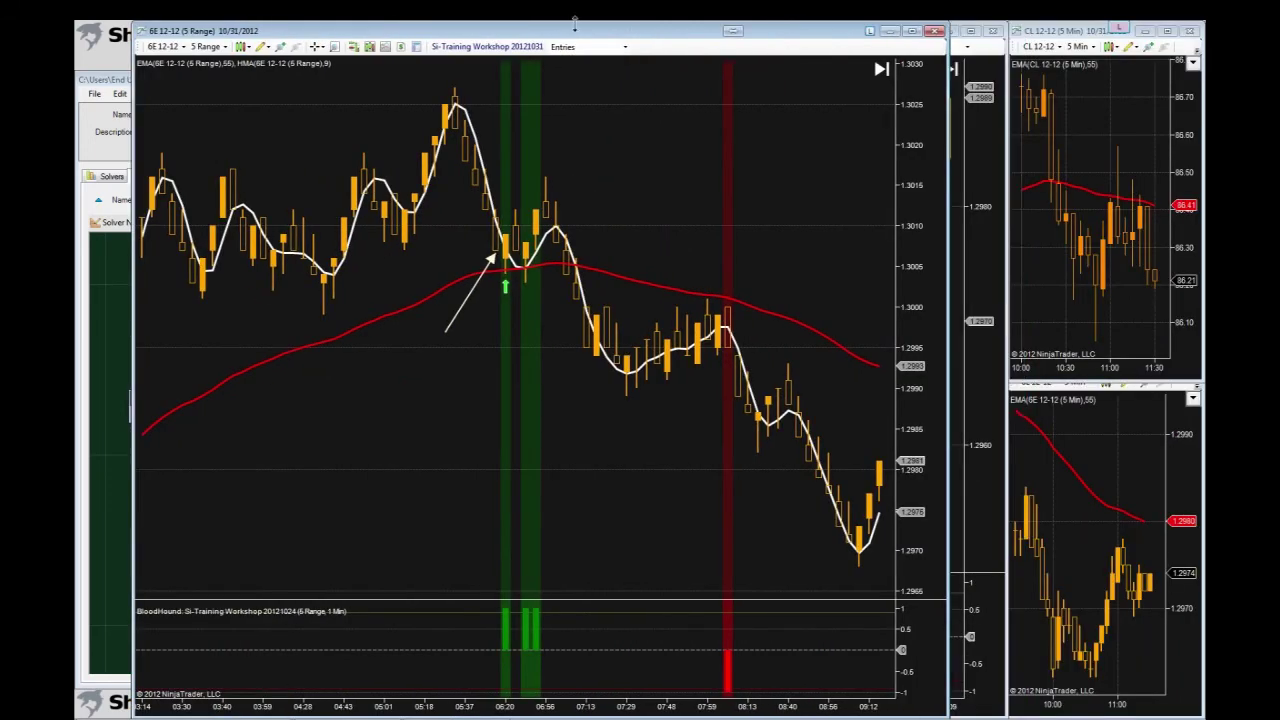
left_click(960, 30)
scroll(777, 305, "up", 5)
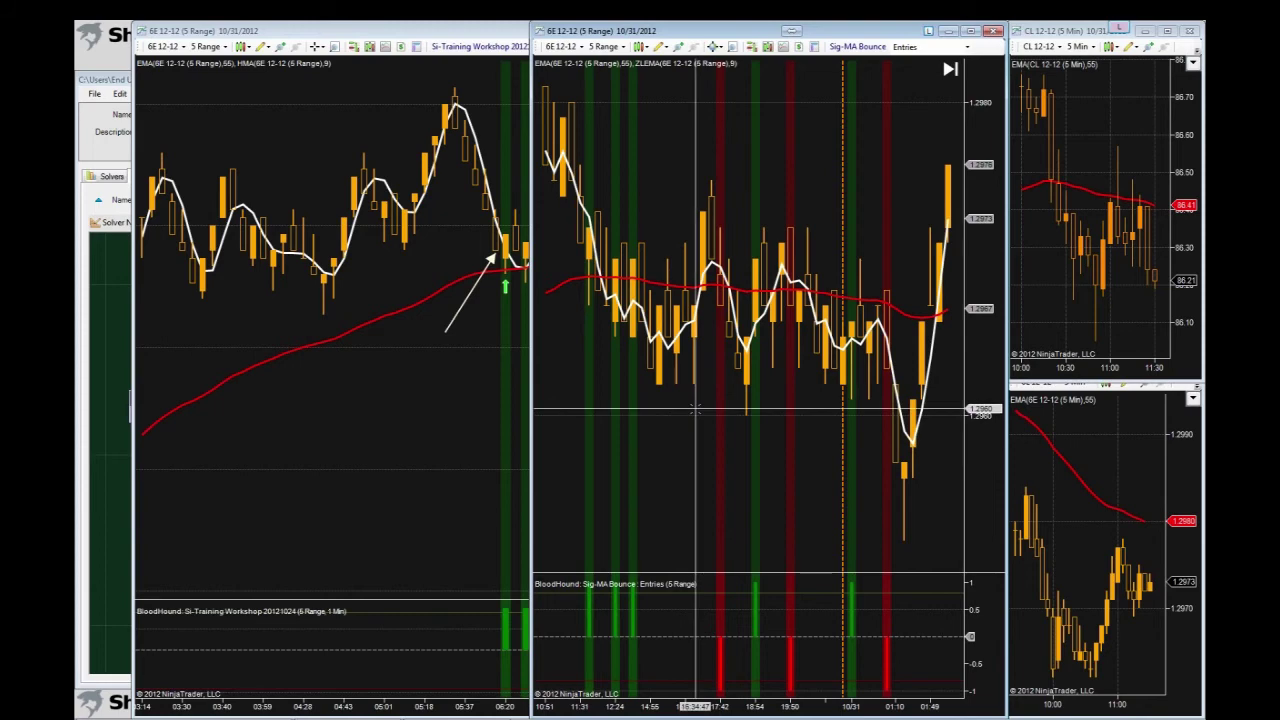
scroll(695, 410, "up", 15)
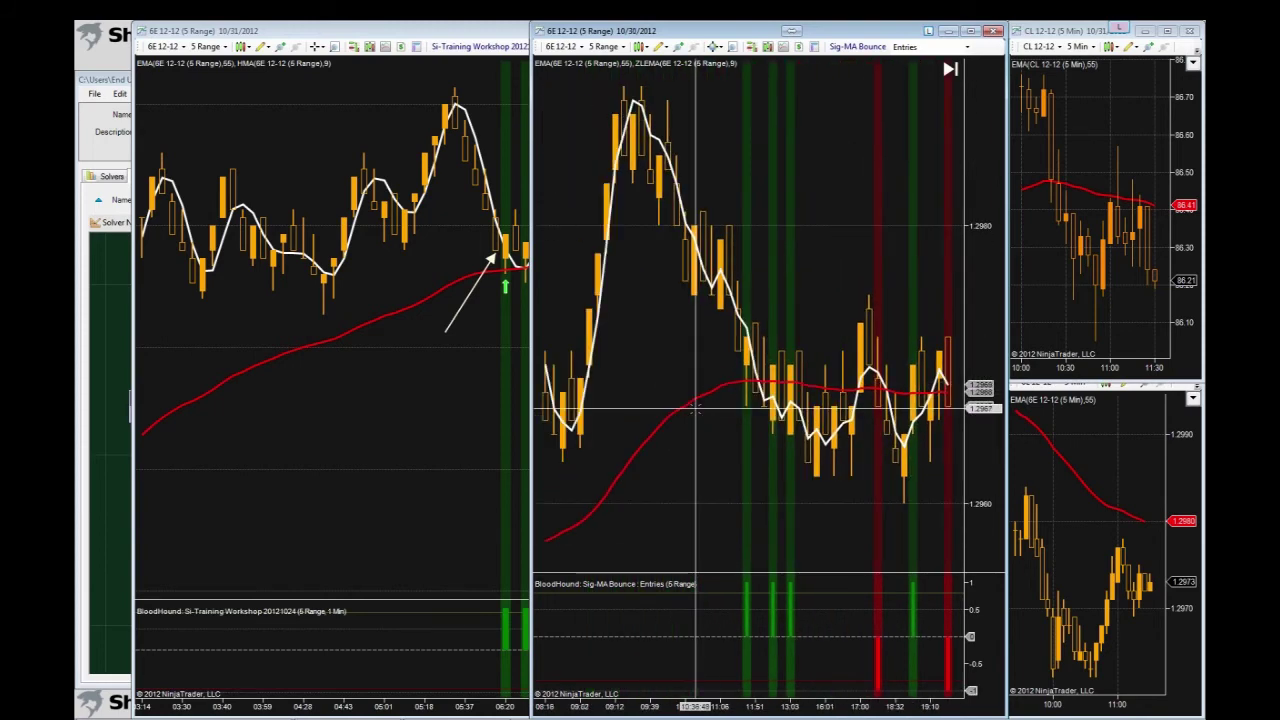
scroll(695, 410, "up", 2)
left_click(110, 388)
left_click_drag(165, 386, 163, 372)
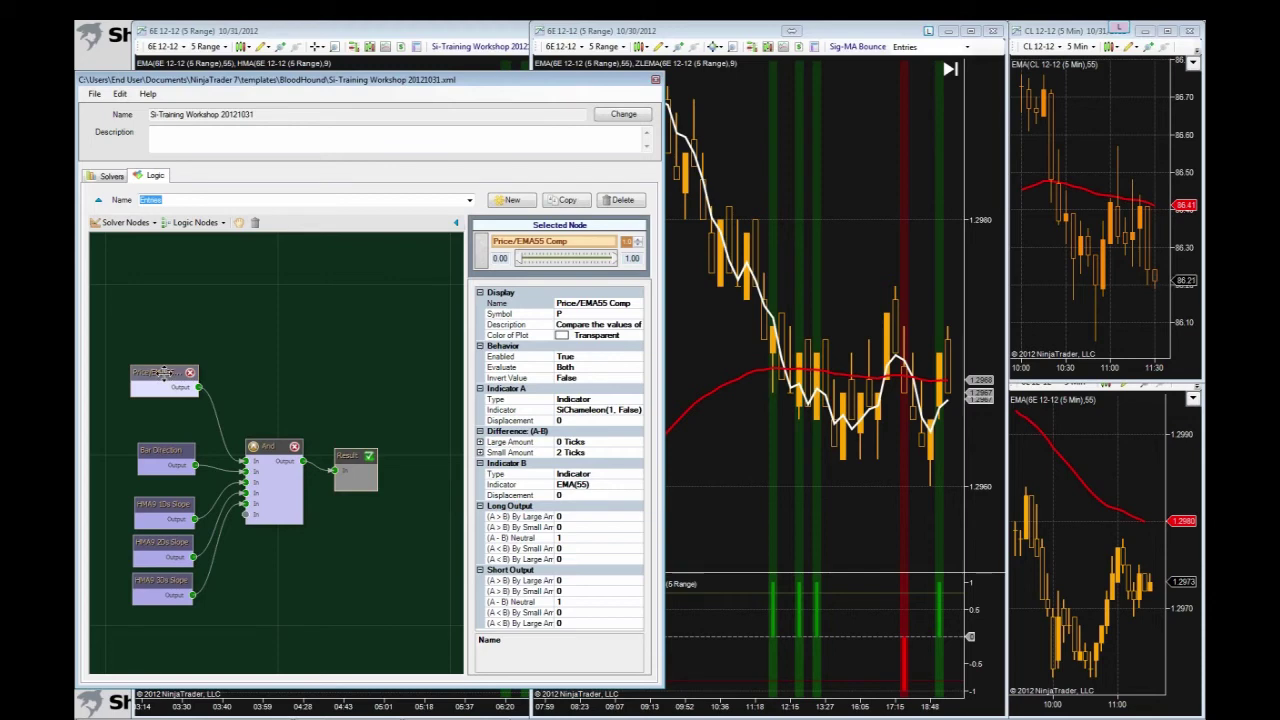
- Inspect the And node and Indicator A setting in a widened properties panel, then bring the 6E charts forward
left_click_drag(158, 371, 156, 376)
left_click(285, 448)
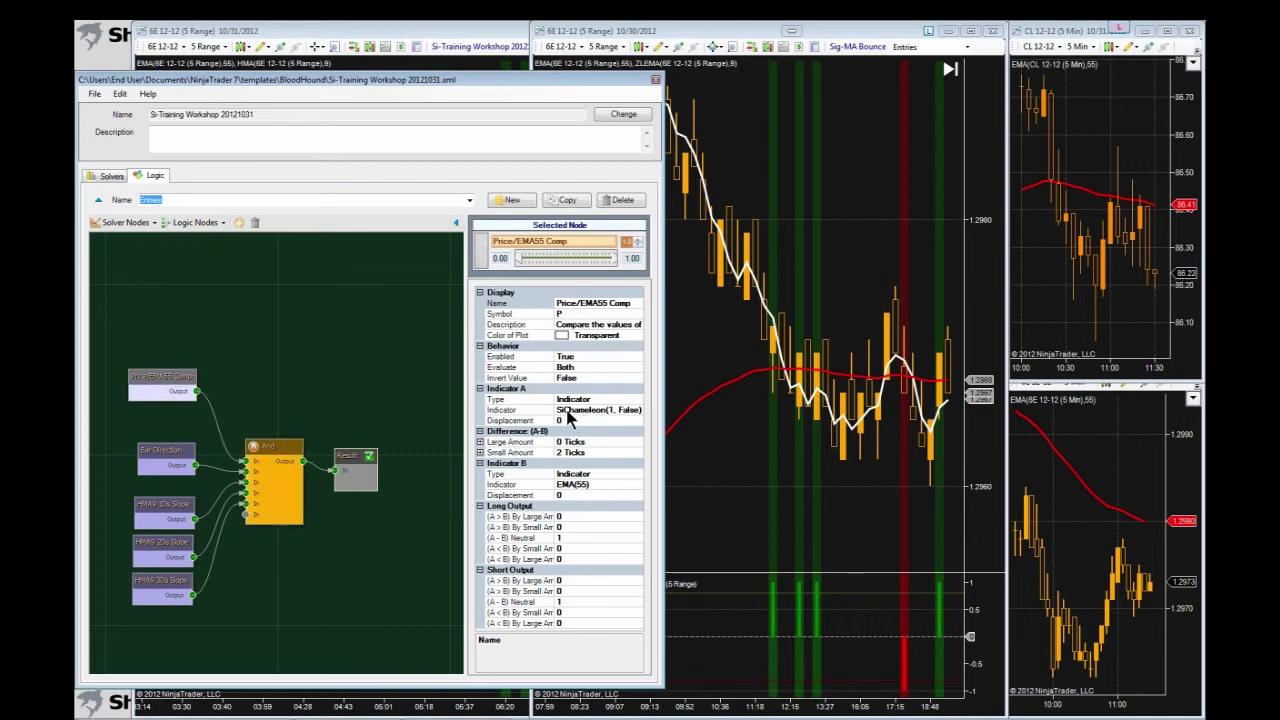
left_click(581, 411)
left_click_drag(466, 410, 422, 410)
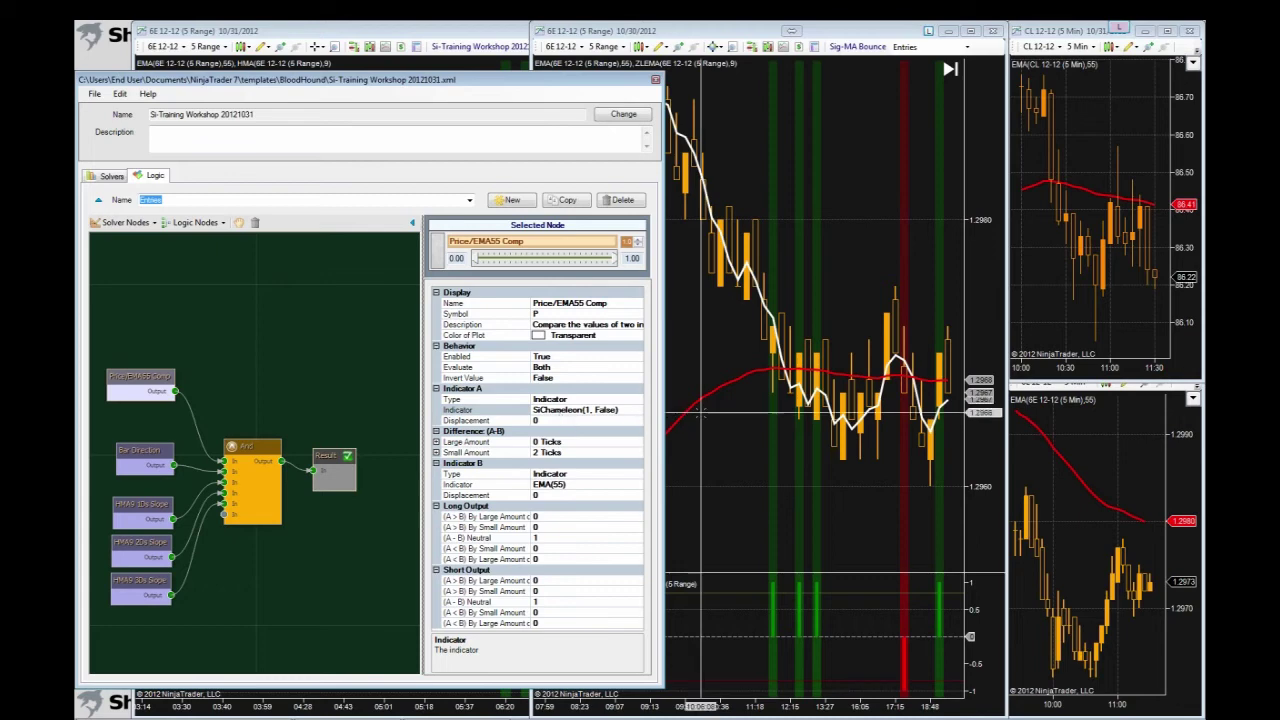
left_click(750, 445)
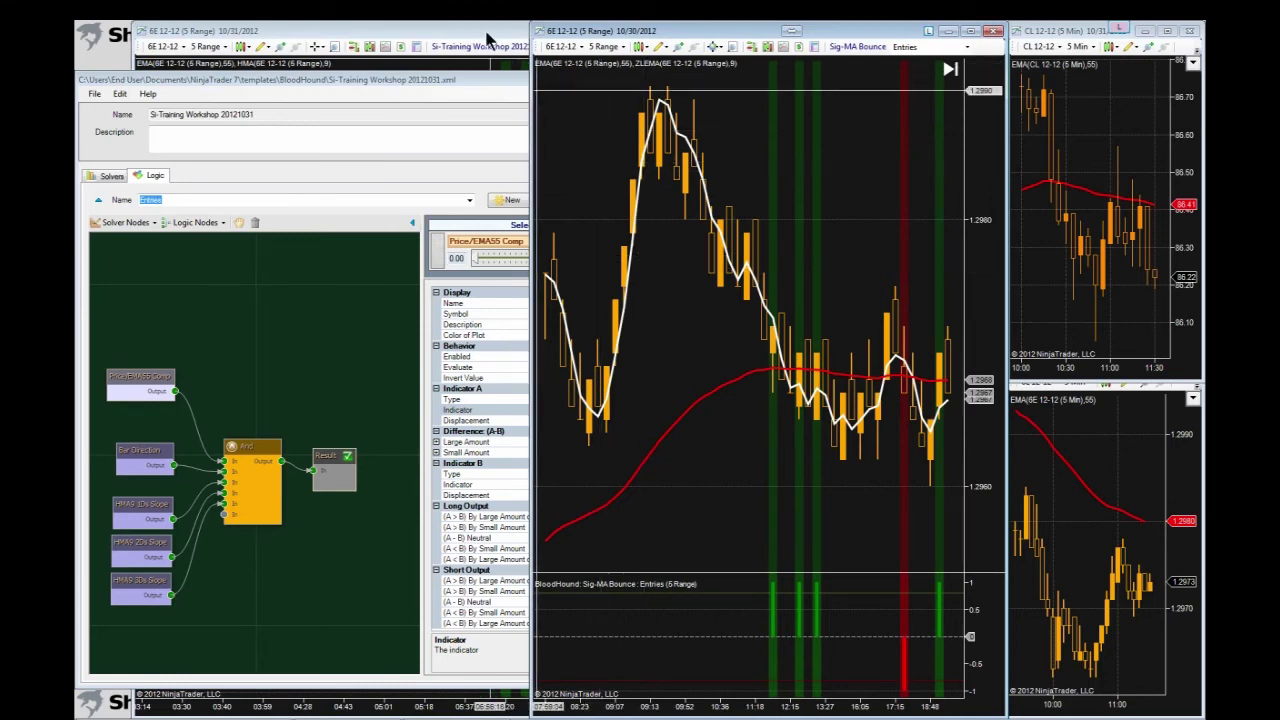
left_click(489, 38)
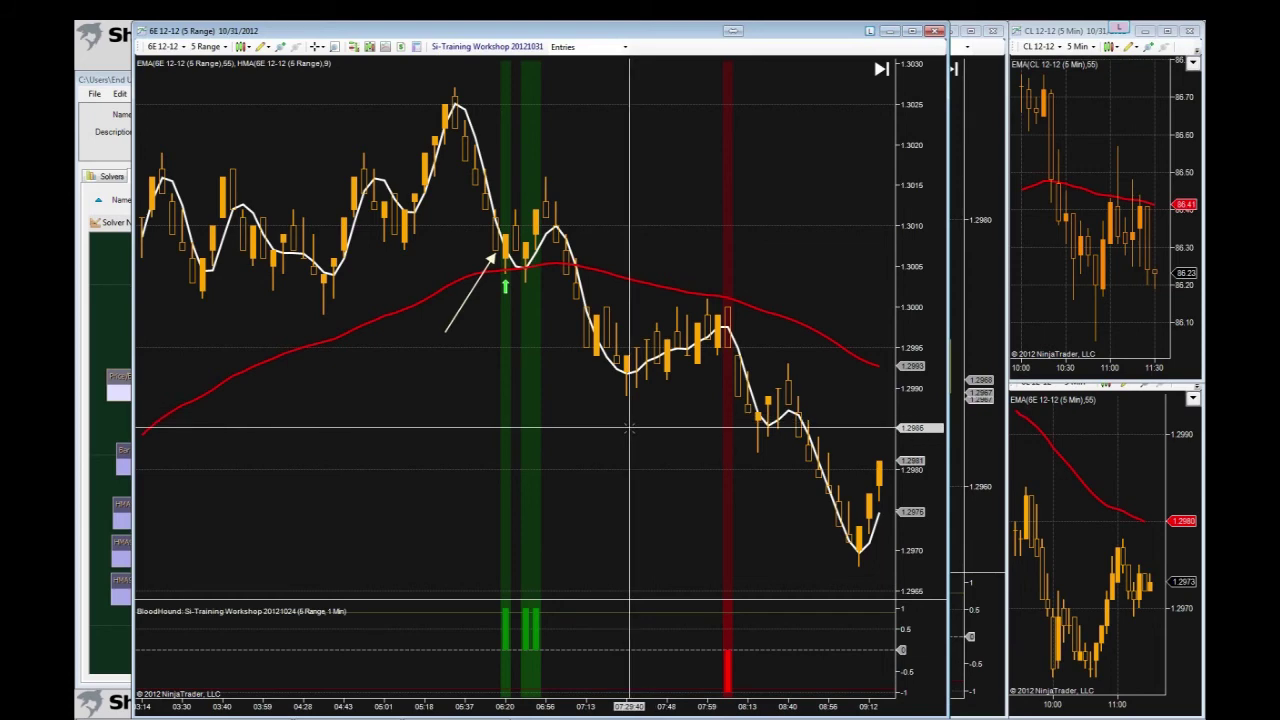
- Move the 6E 5 Range chart back to the 10/29 bars to see where entry signals fire
scroll(629, 428, "down", 5)
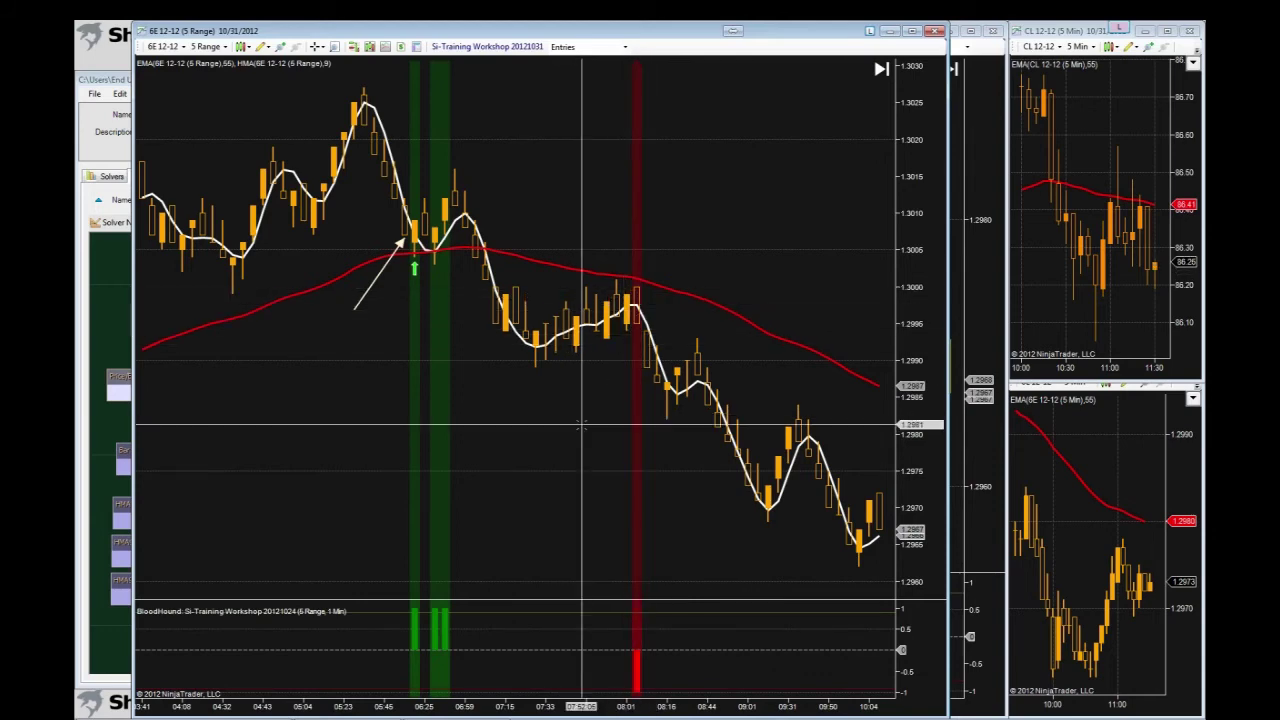
scroll(581, 425, "up", 2)
scroll(581, 425, "up", 8)
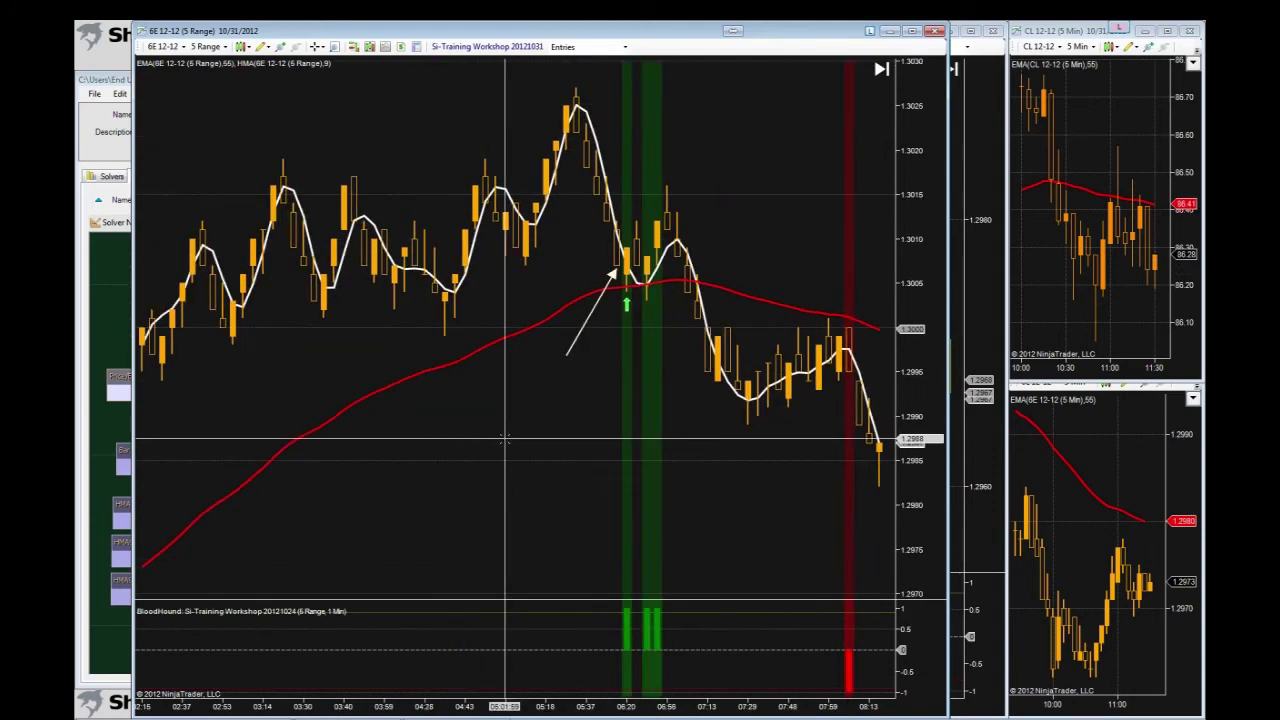
scroll(505, 440, "up", 20)
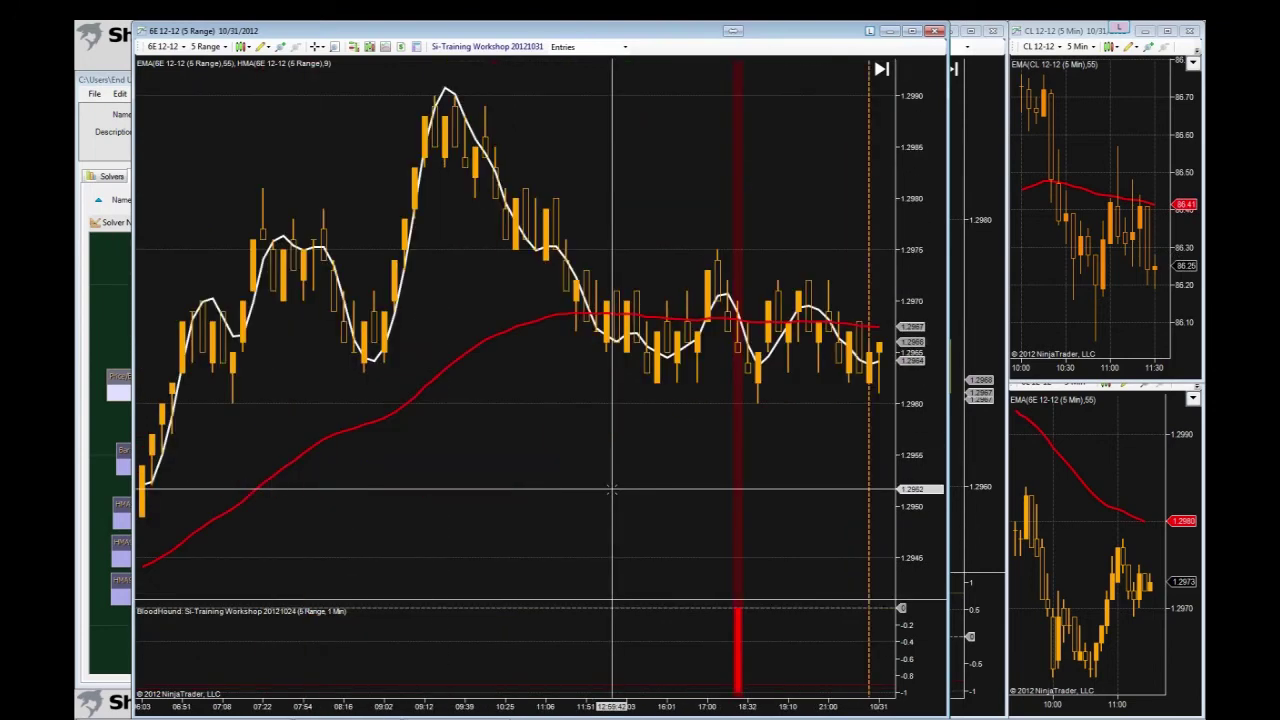
scroll(614, 424, "up", 20)
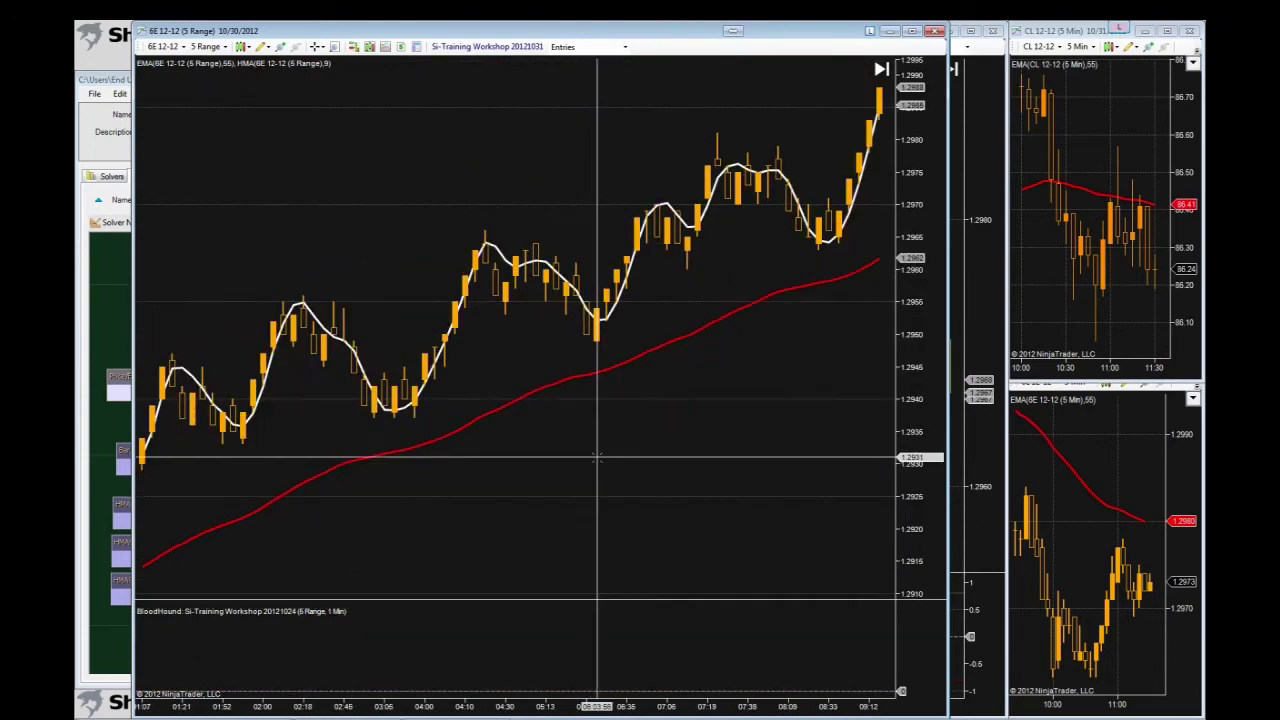
scroll(597, 457, "up", 12)
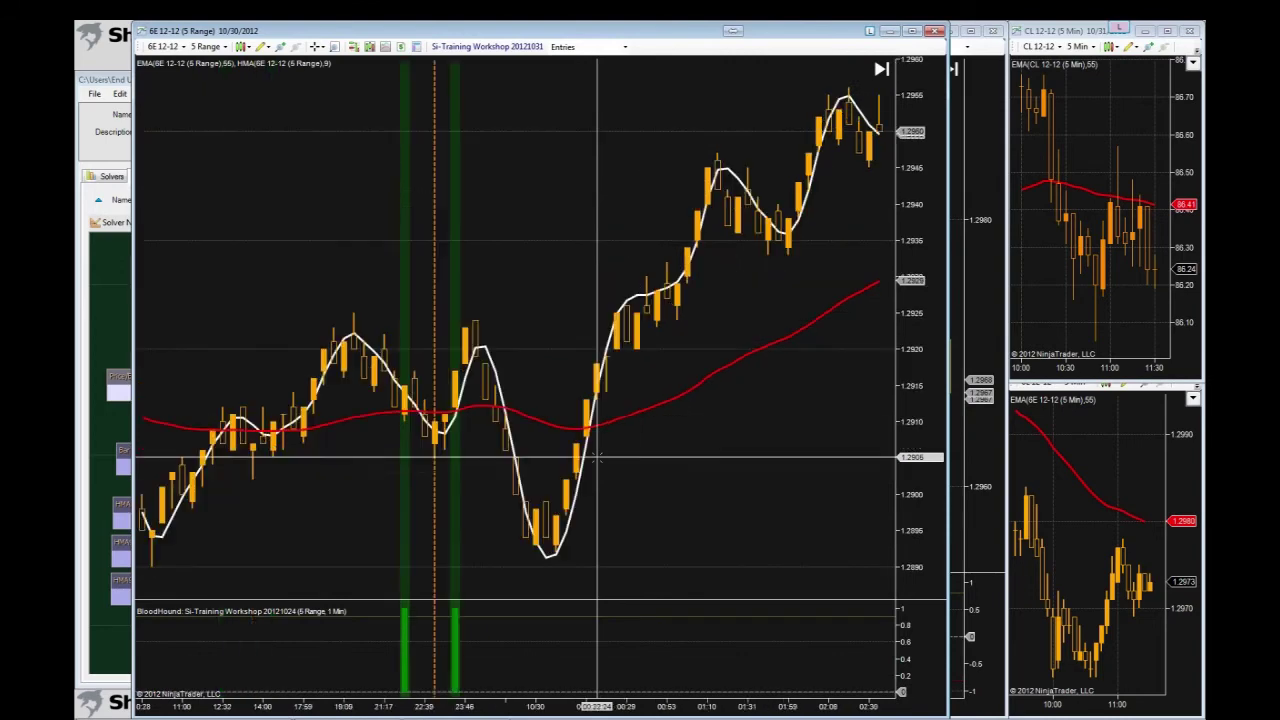
left_click_drag(625, 467, 651, 478)
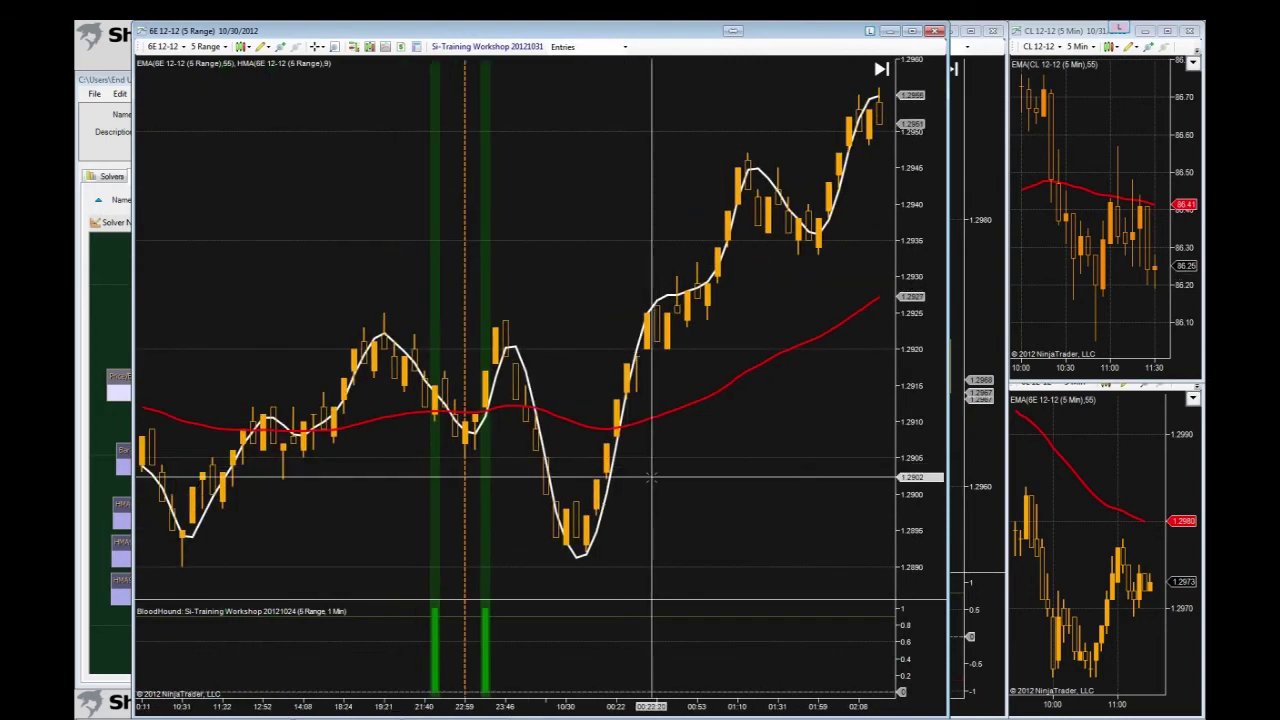
scroll(651, 478, "up", 4)
scroll(651, 478, "up", 1)
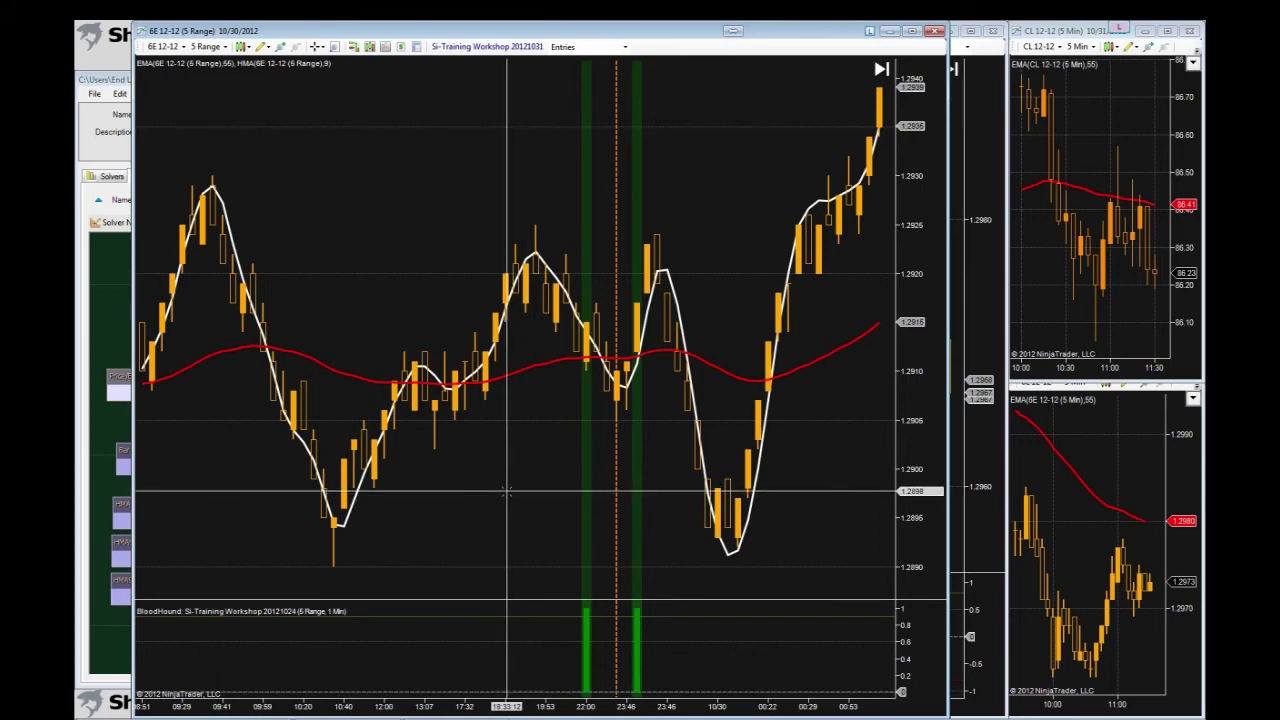
scroll(507, 492, "up", 1)
scroll(507, 492, "up", 15)
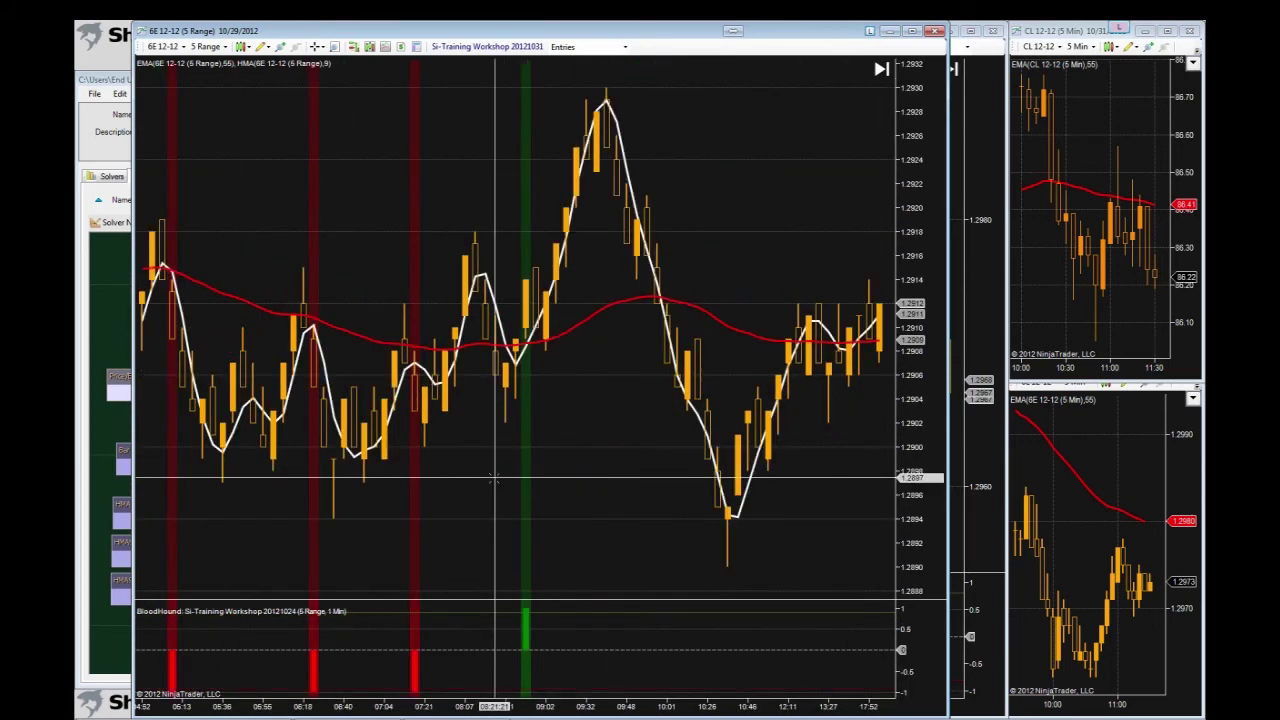
scroll(601, 471, "up", 3)
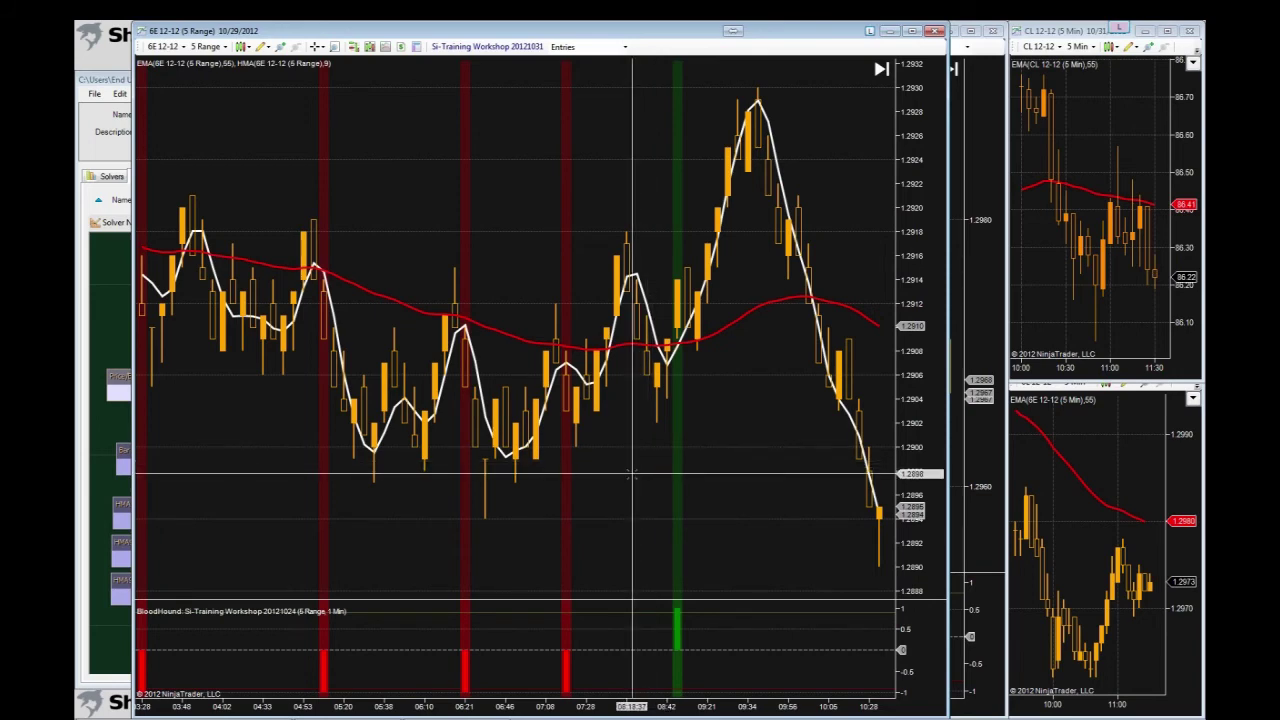
scroll(632, 475, "up", 5)
scroll(632, 475, "up", 3)
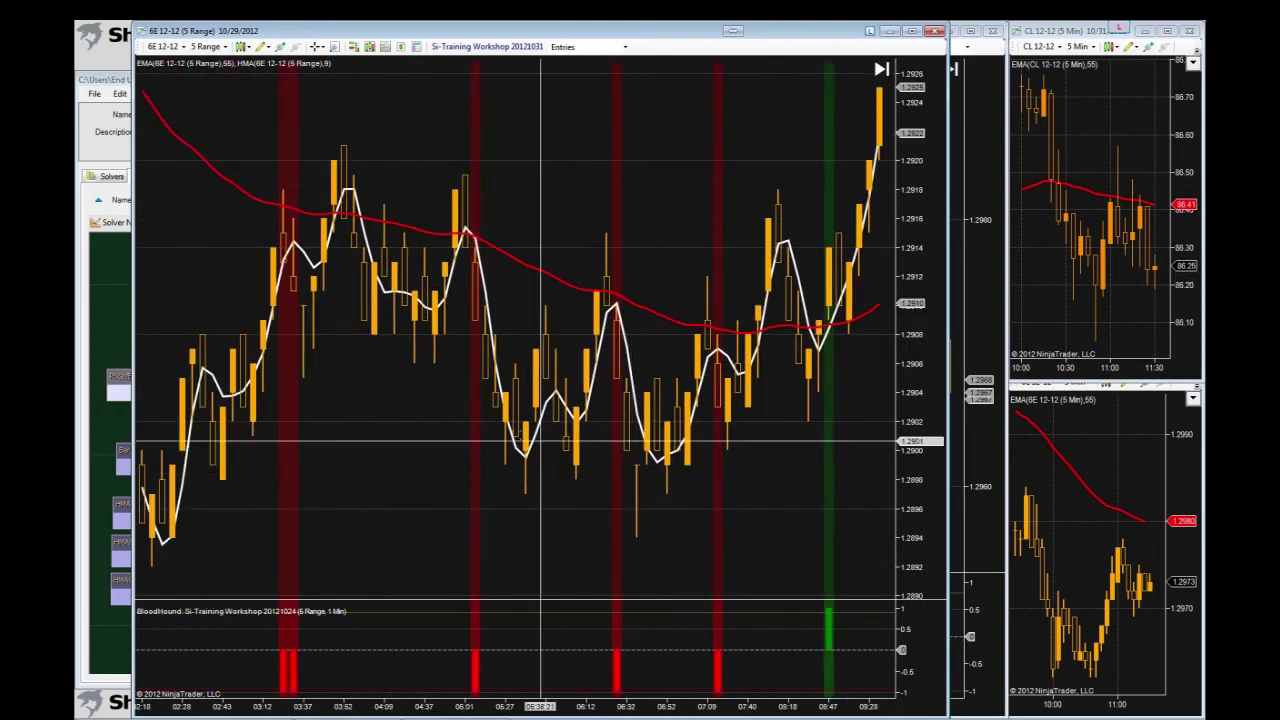
left_click(119, 315)
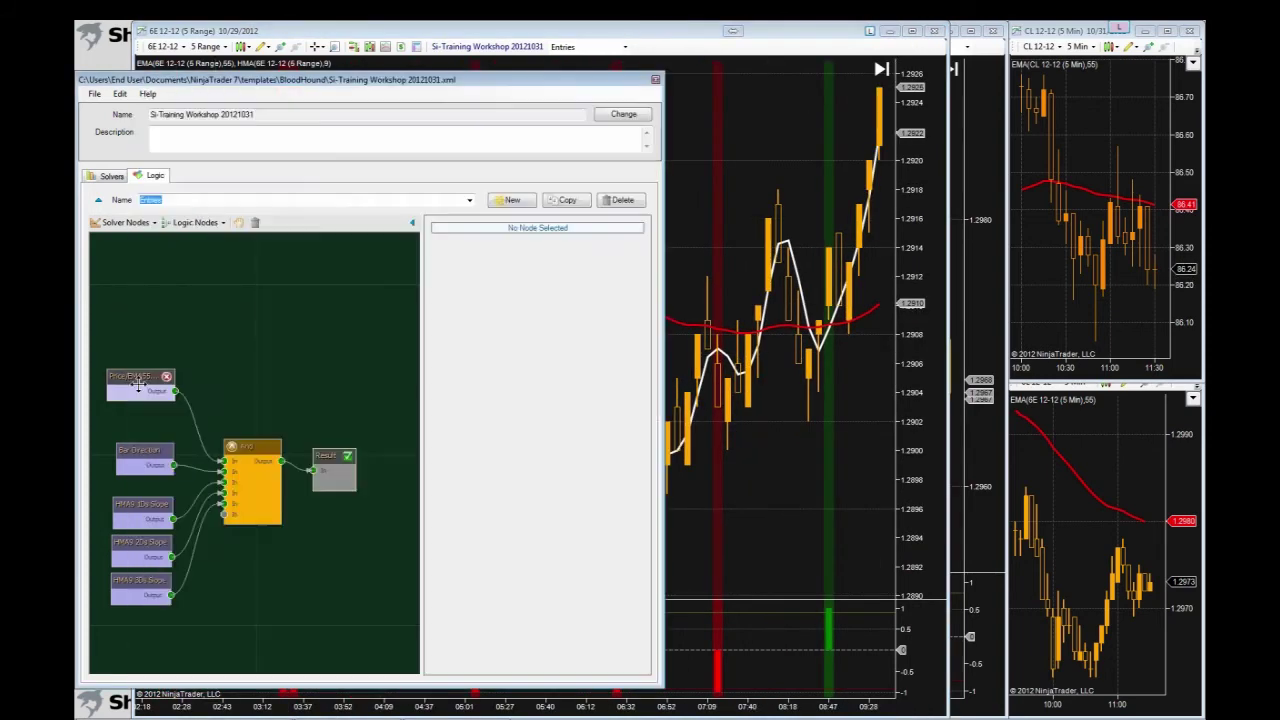
left_click(133, 378)
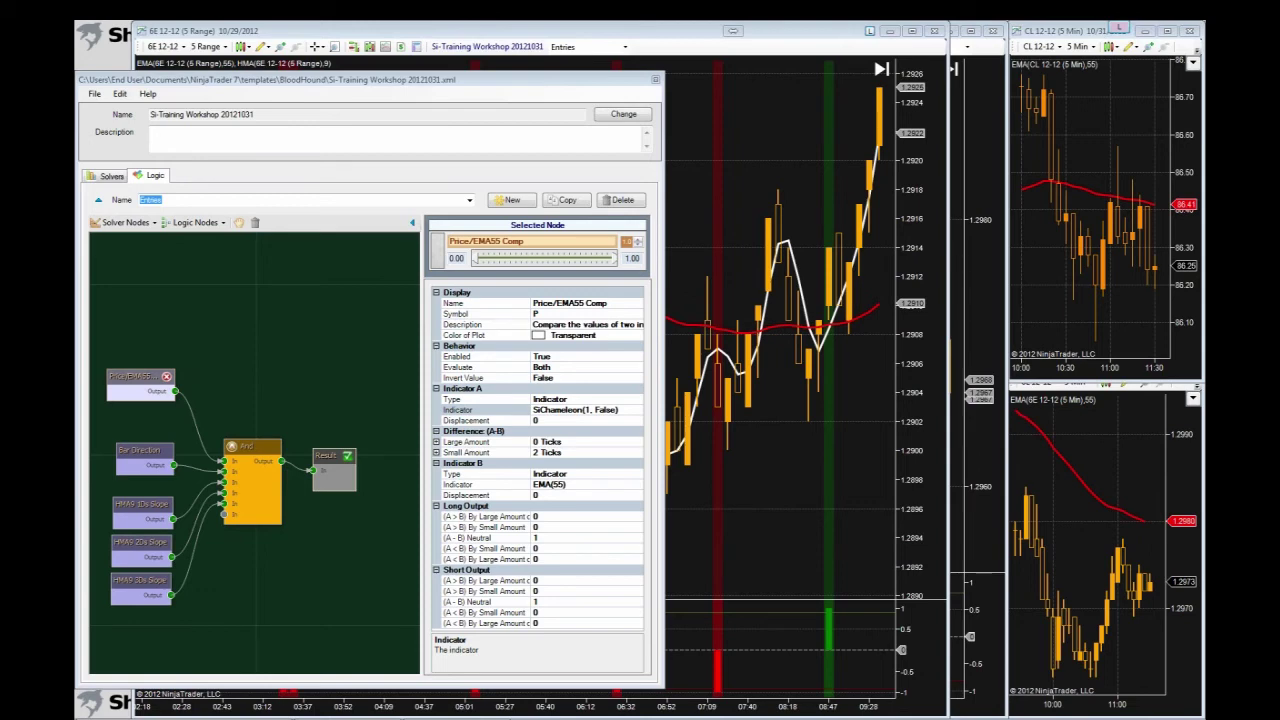
left_click(742, 484)
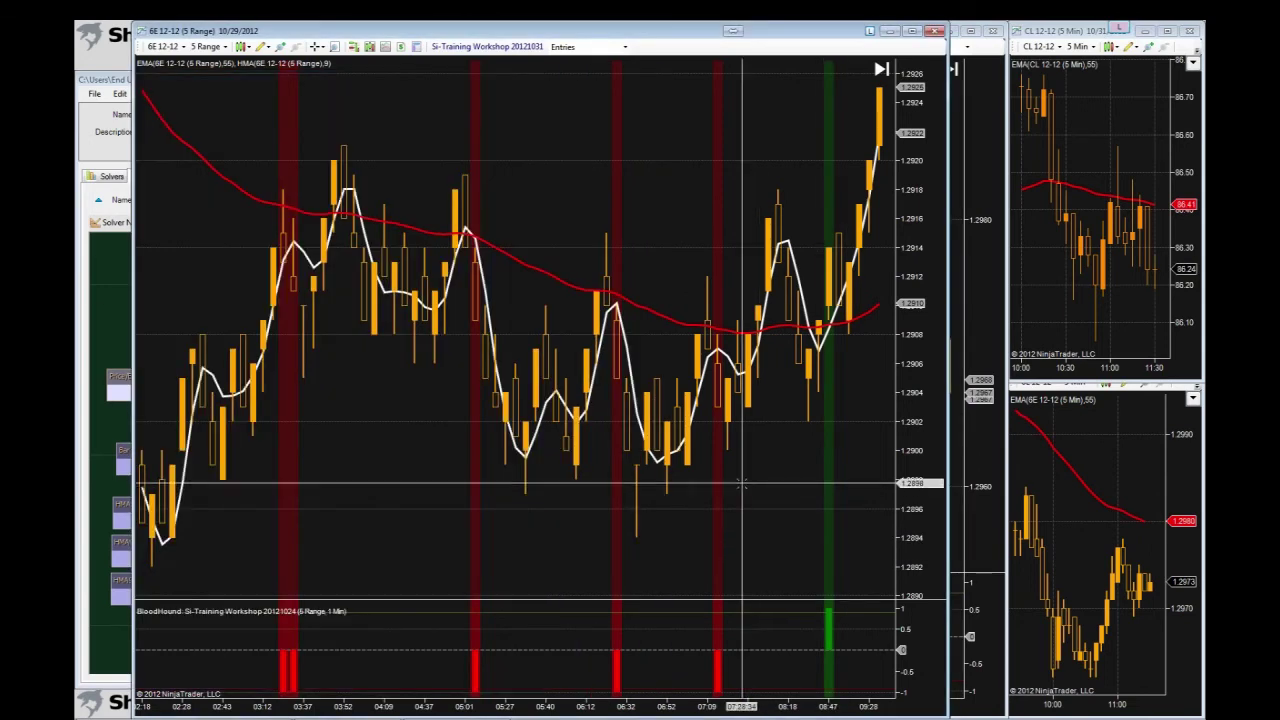
- Move the 6E chart back through 10/28 to the 10/26 session's entry signals
scroll(713, 467, "up", 2)
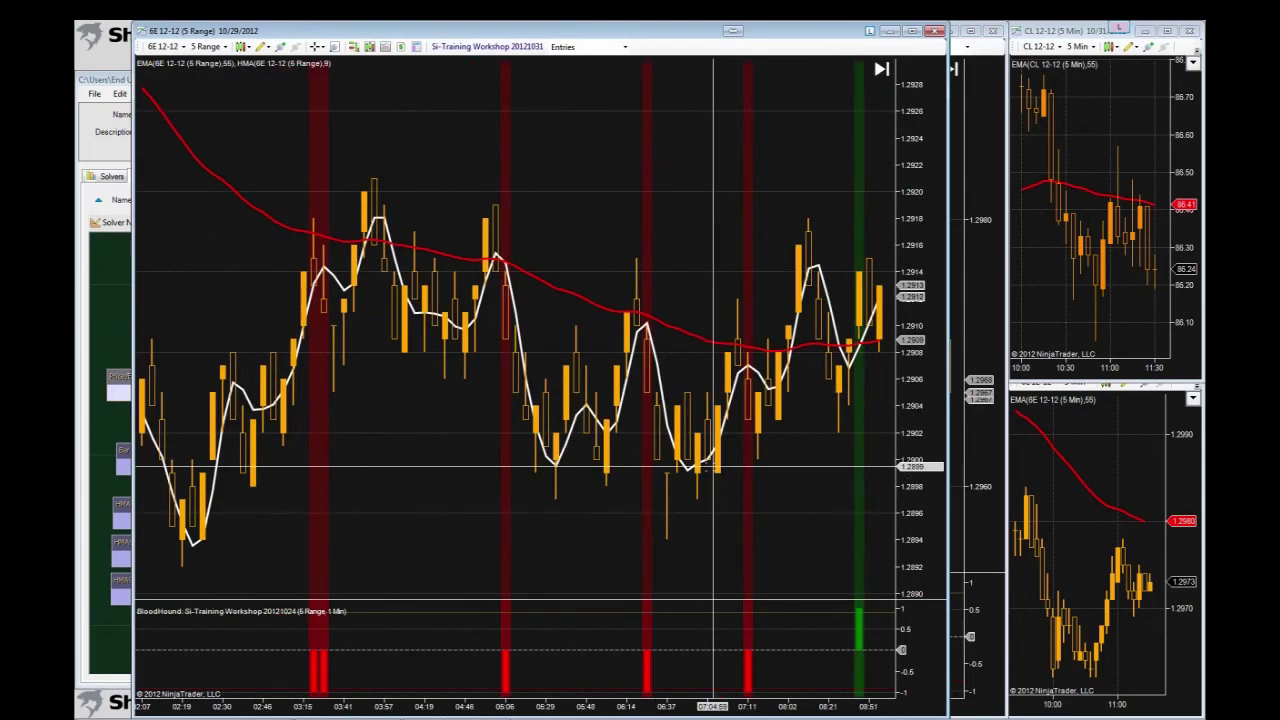
scroll(713, 467, "up", 10)
scroll(617, 484, "up", 10)
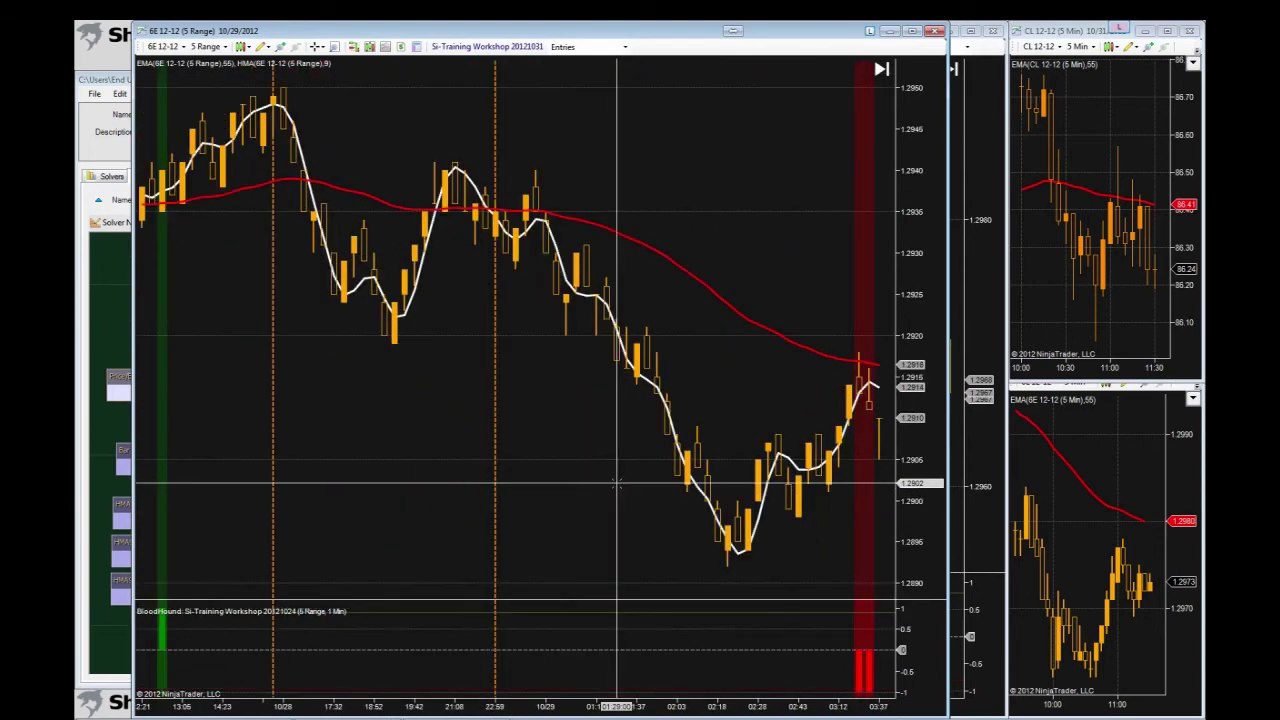
scroll(617, 484, "up", 3)
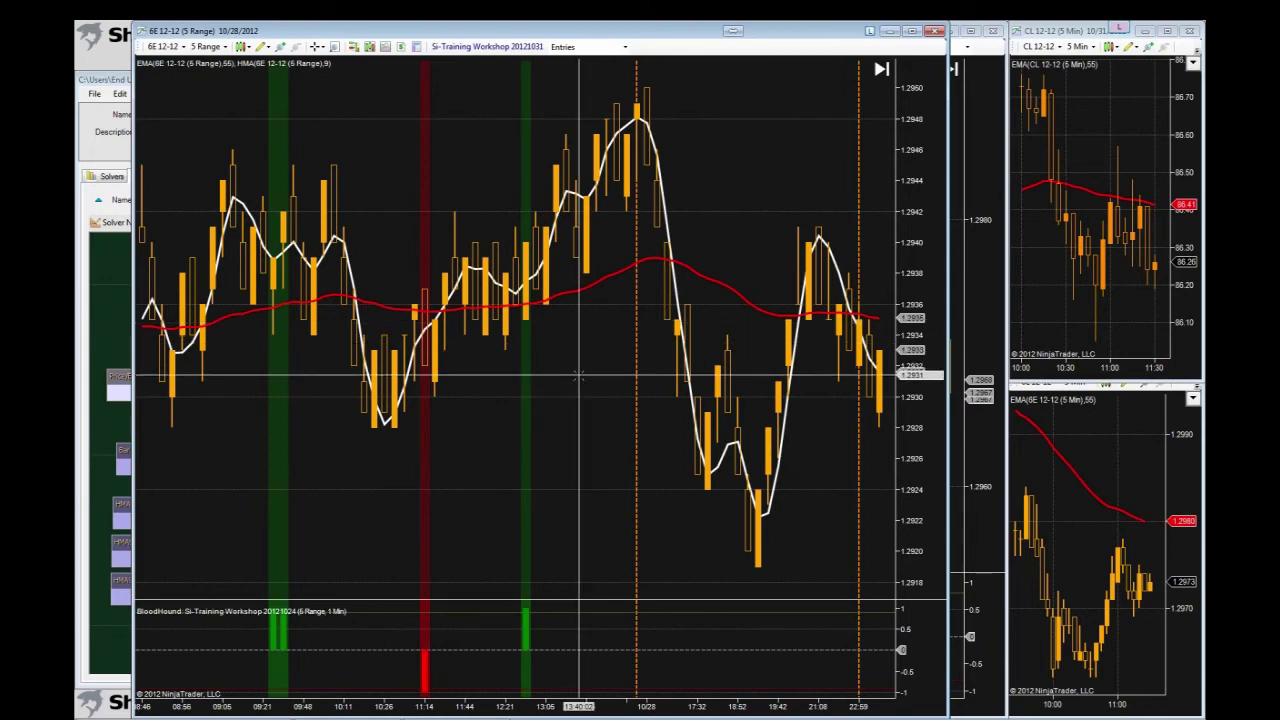
scroll(578, 376, "up", 2)
scroll(578, 376, "up", 2)
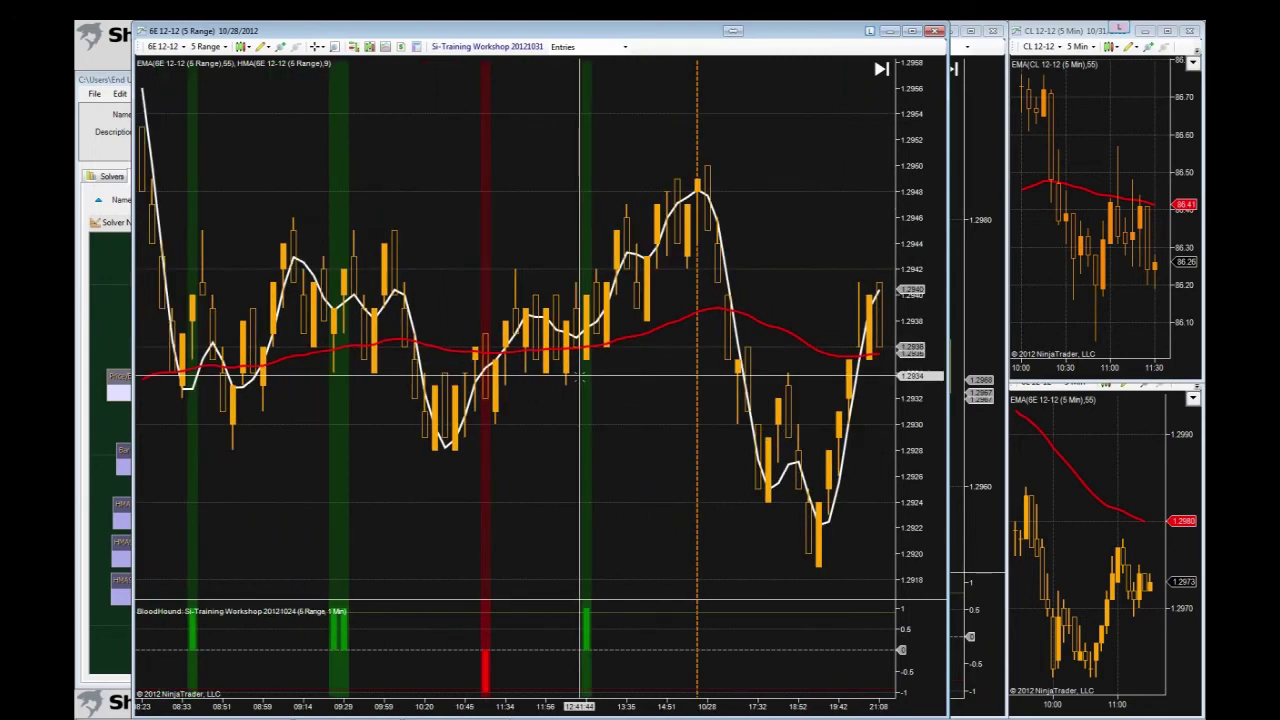
scroll(578, 376, "up", 10)
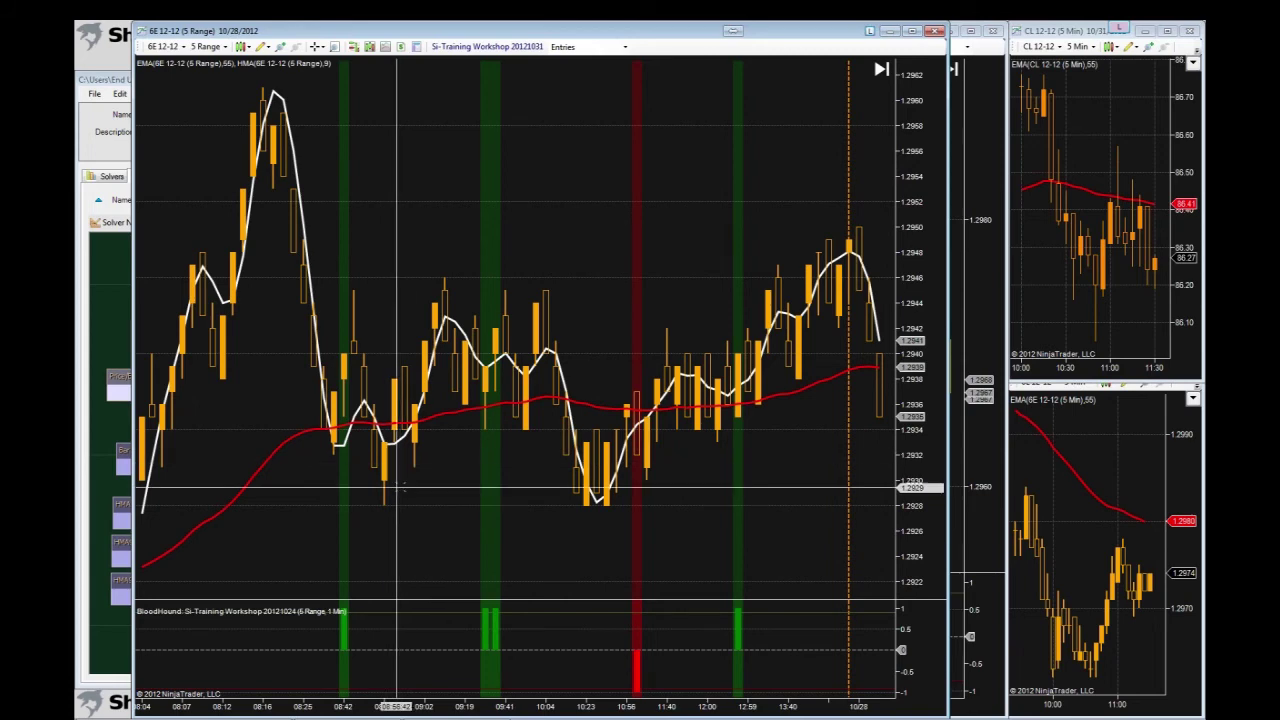
scroll(428, 509, "up", 3)
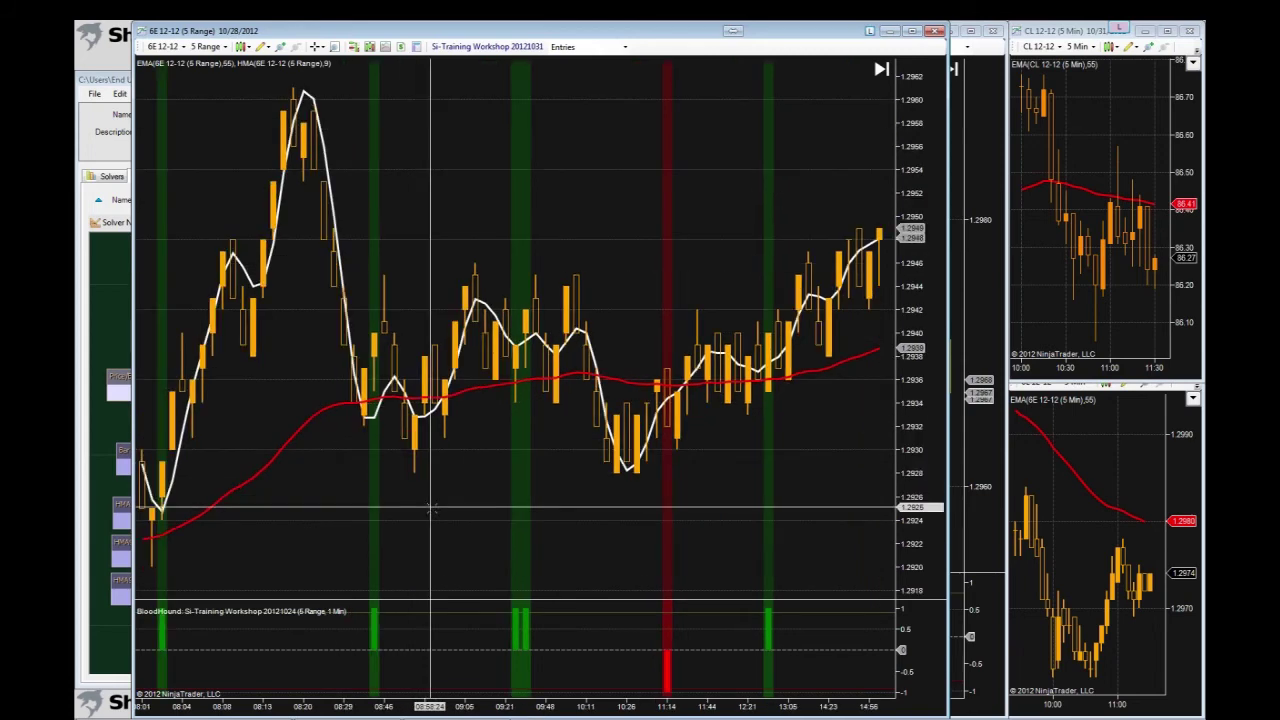
scroll(431, 509, "up", 3)
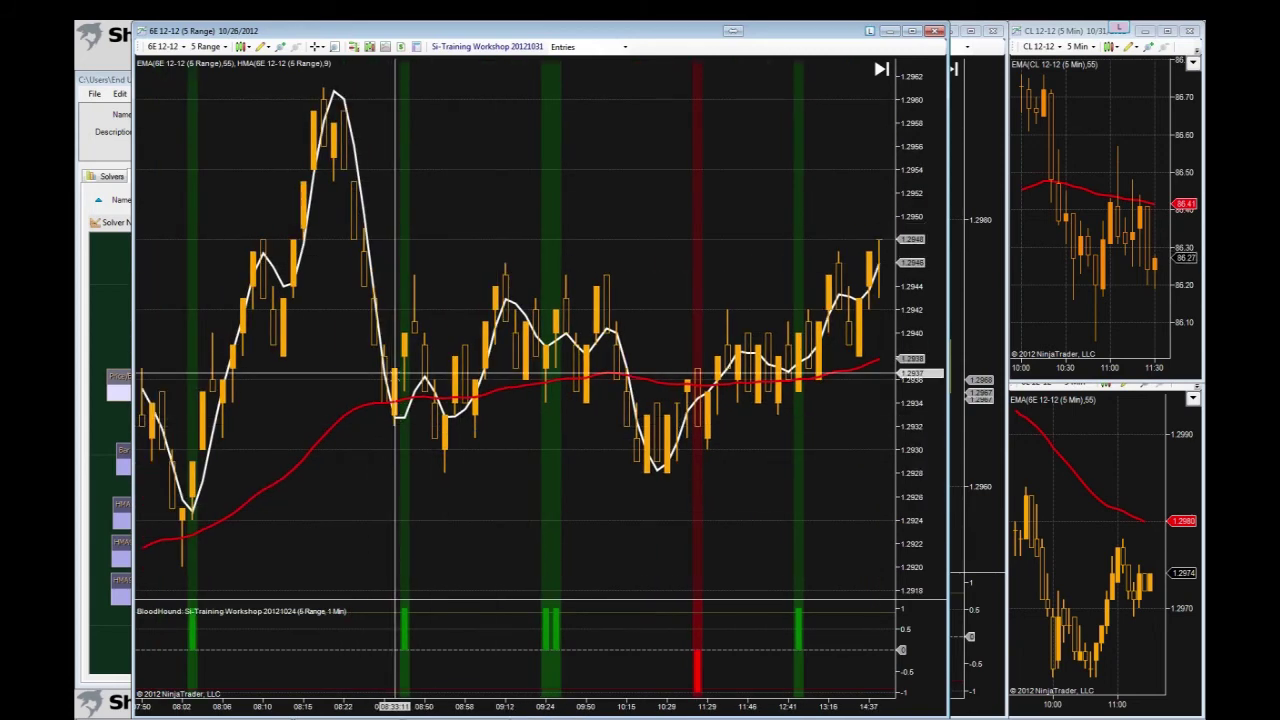
scroll(484, 471, "up", 3)
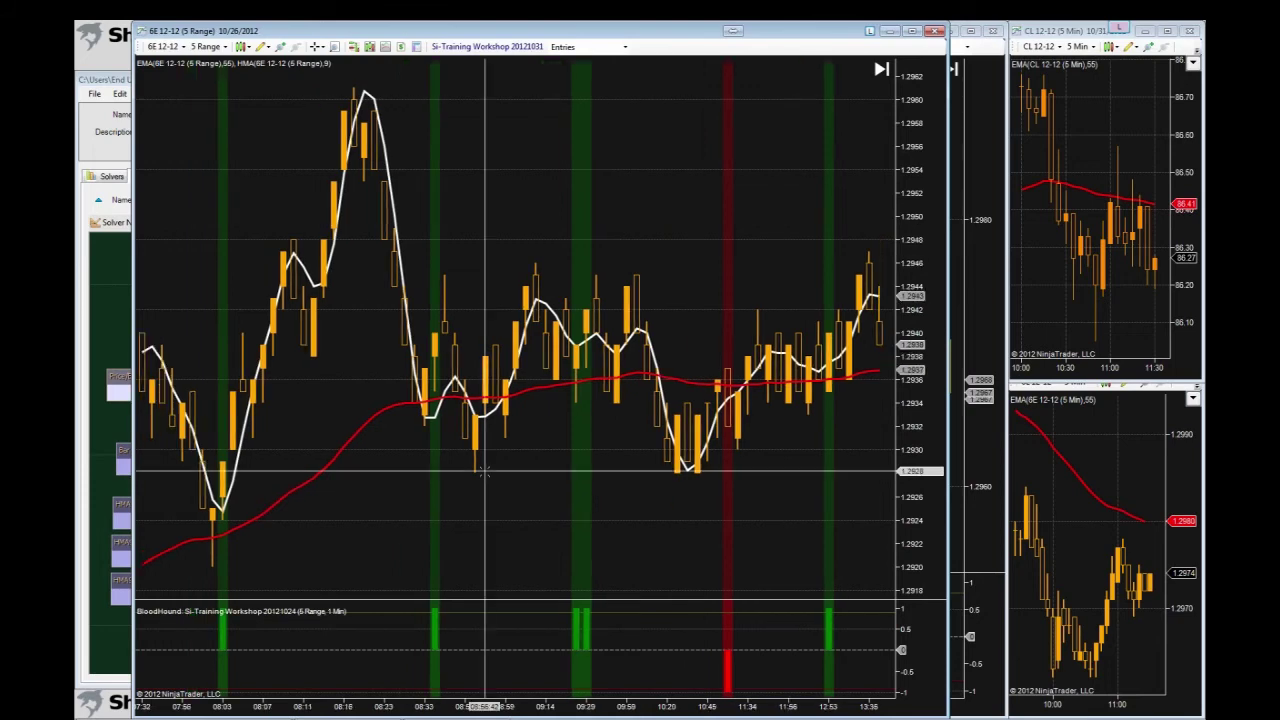
scroll(484, 471, "up", 3)
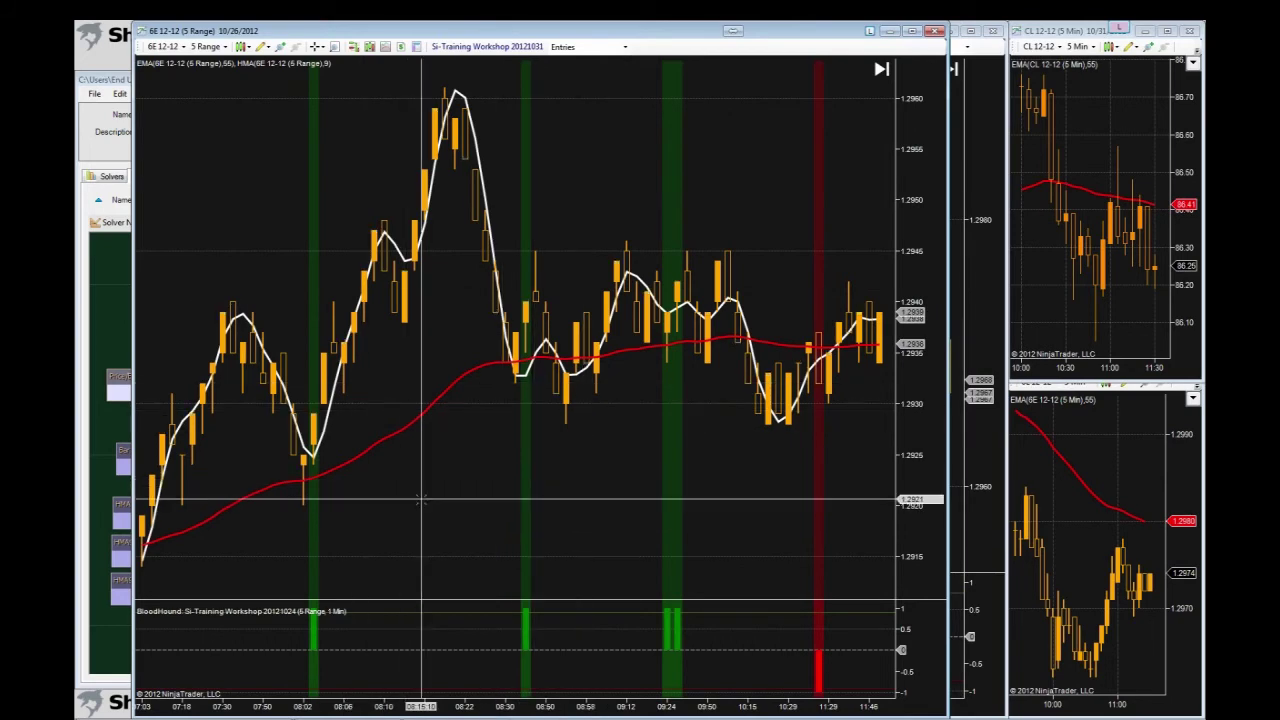
scroll(418, 505, "up", 3)
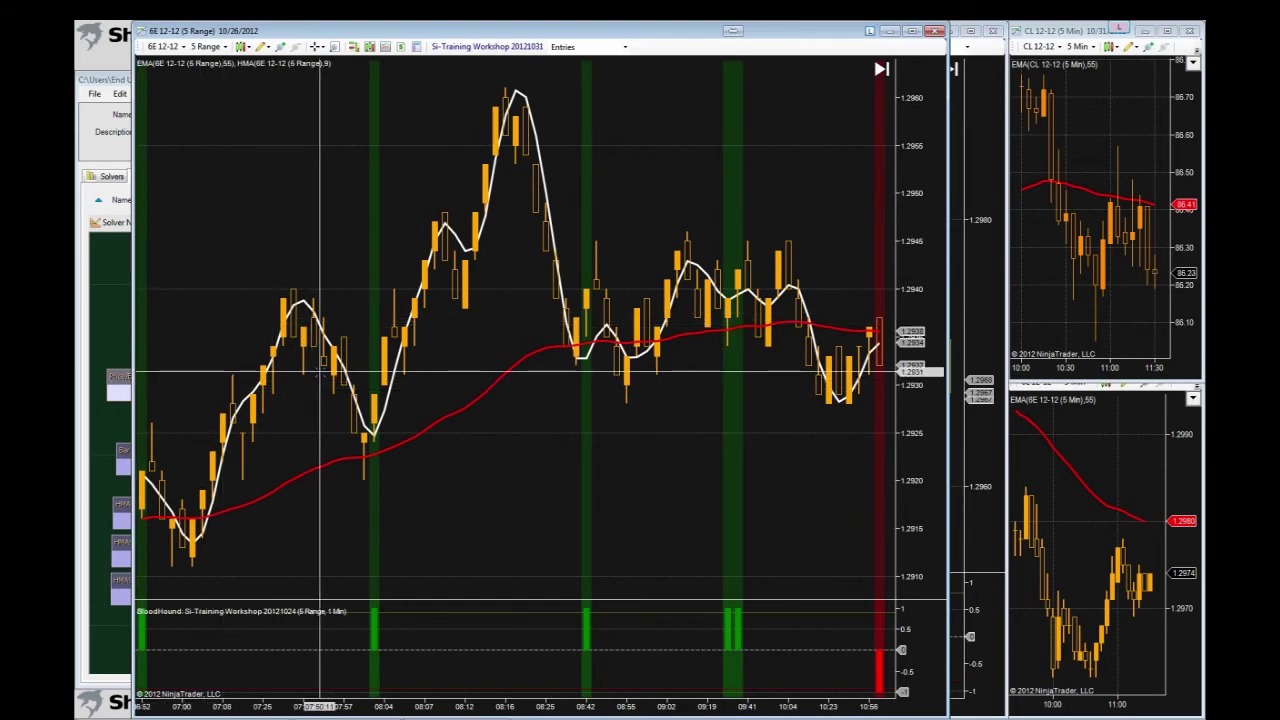
scroll(471, 428, "down", 3)
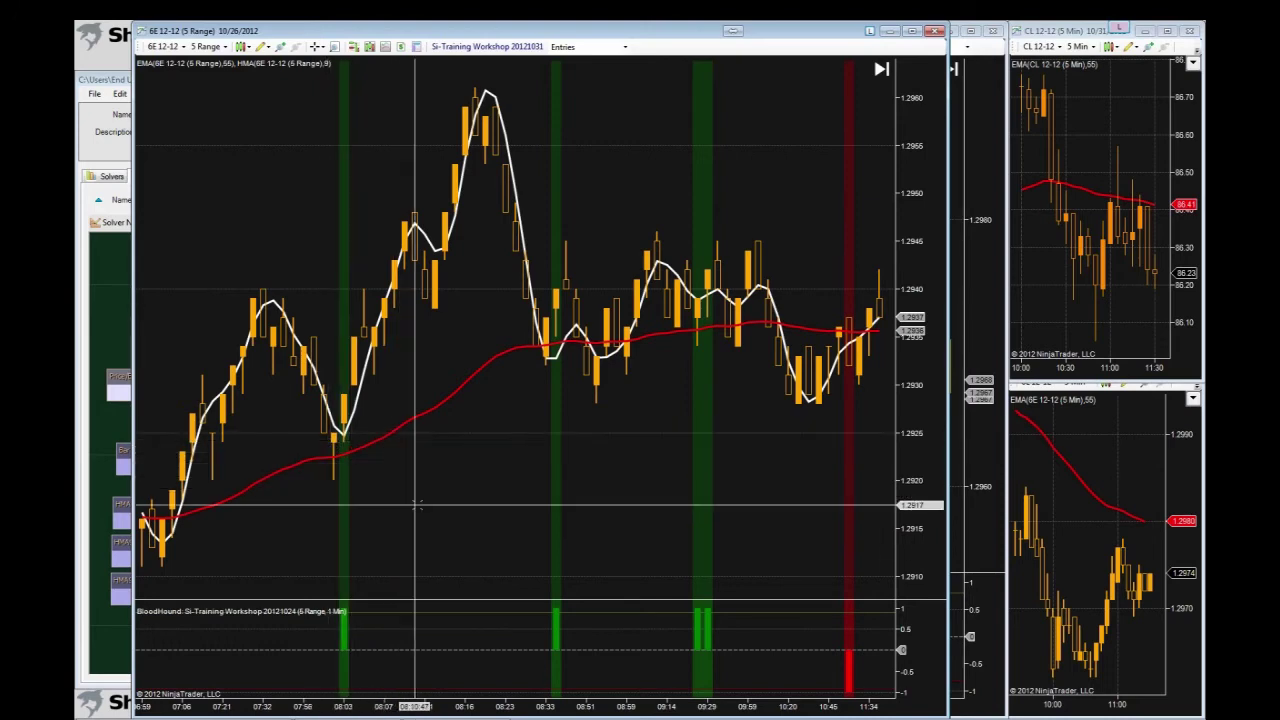
- Scroll the 6E chart back to early 10/26 to compare the red and green Entries signals
scroll(525, 510, "up", 3)
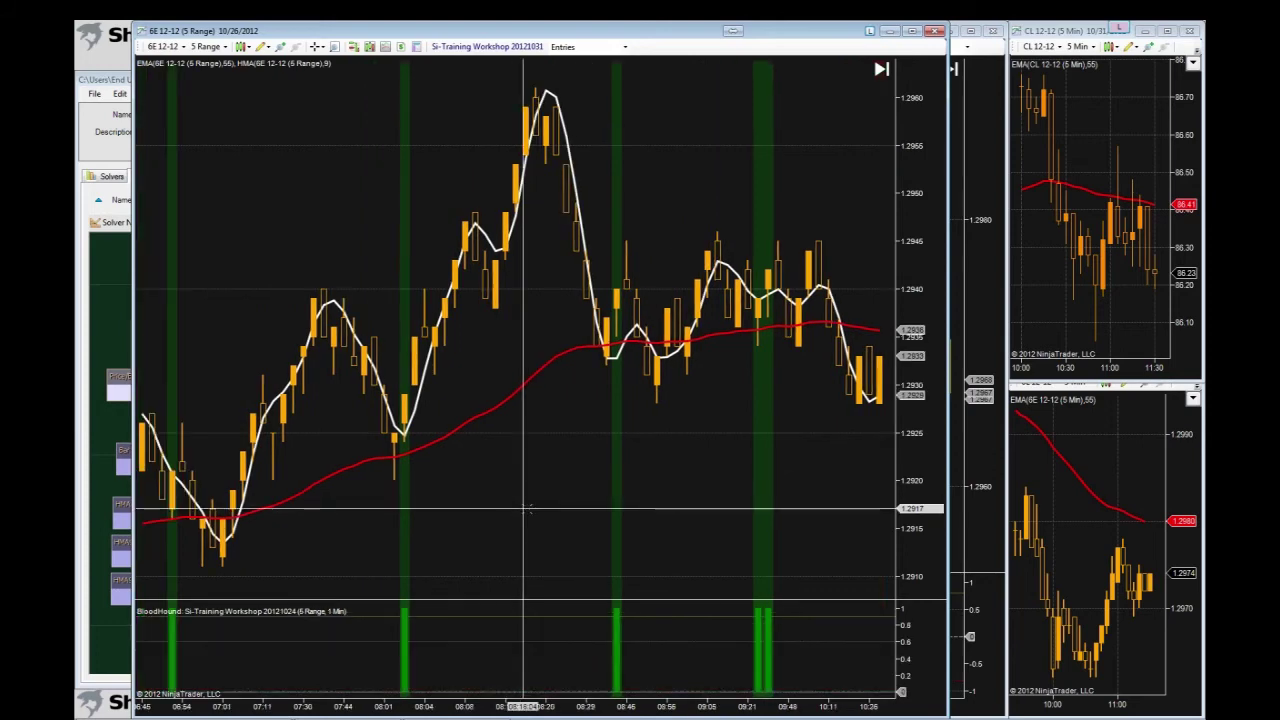
scroll(558, 495, "up", 2)
scroll(558, 495, "up", 3)
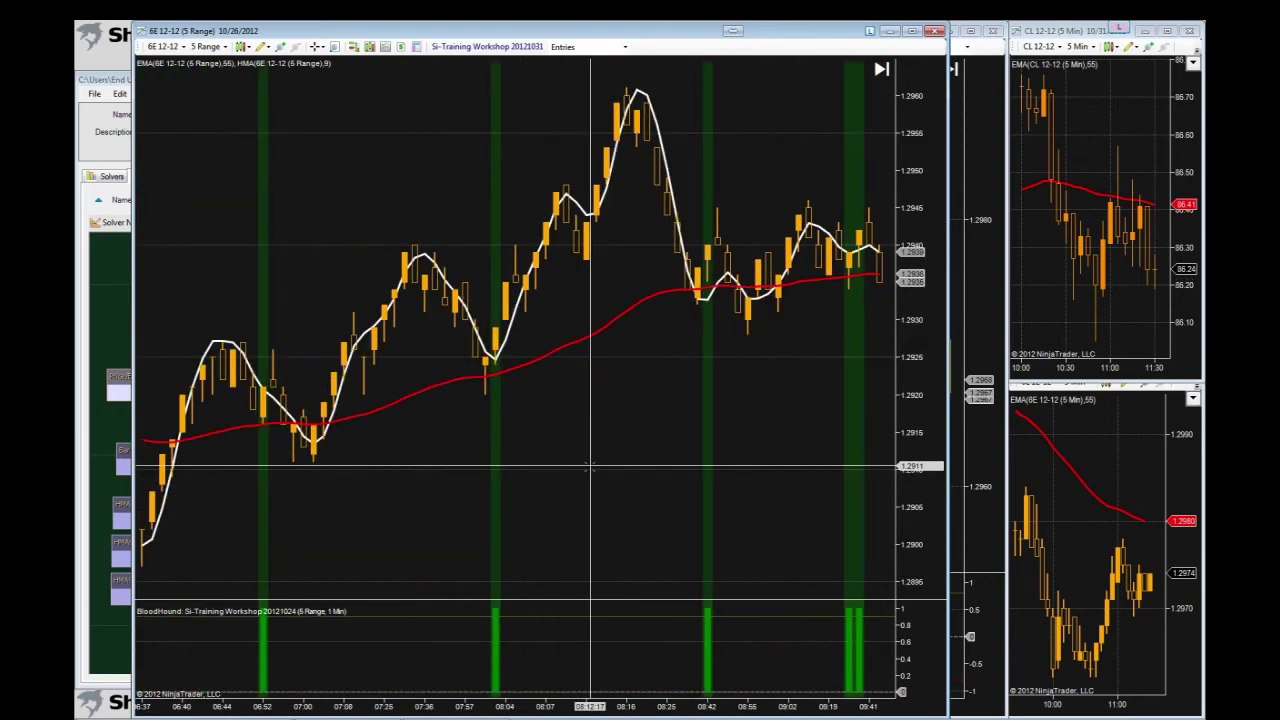
scroll(576, 435, "up", 2)
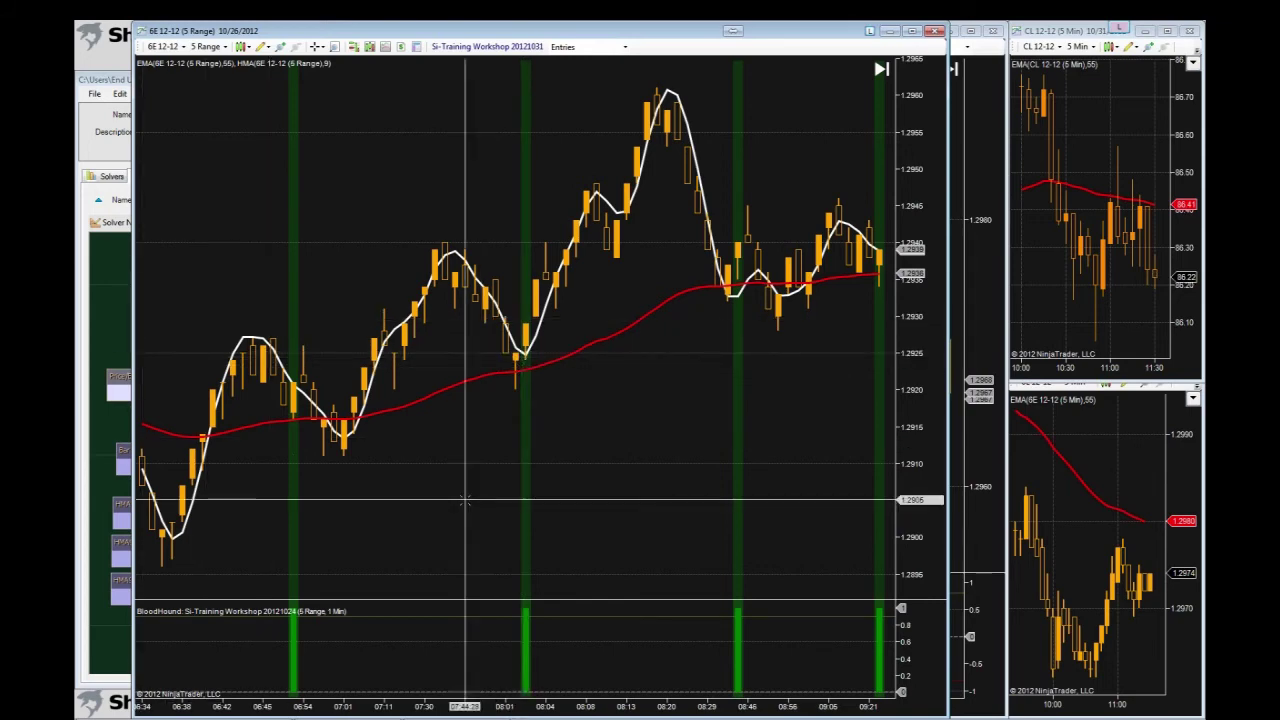
scroll(580, 470, "up", 5)
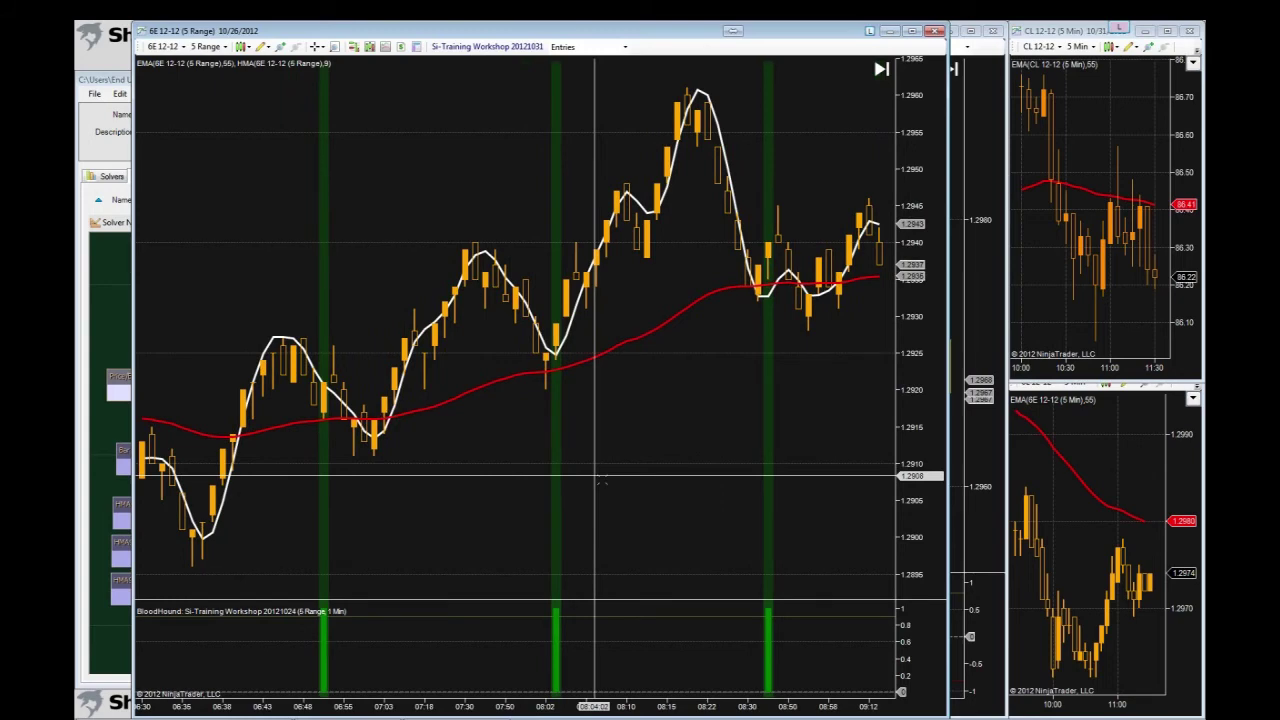
scroll(625, 484, "up", 2)
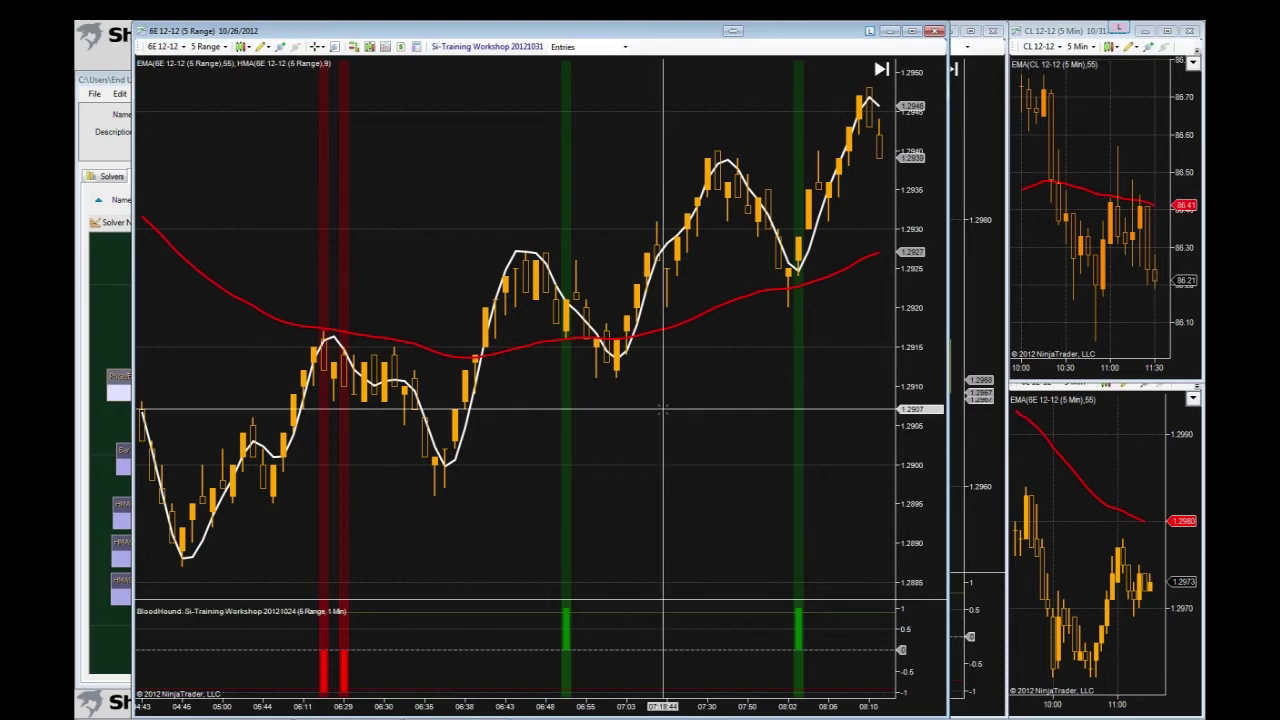
scroll(662, 408, "up", 5)
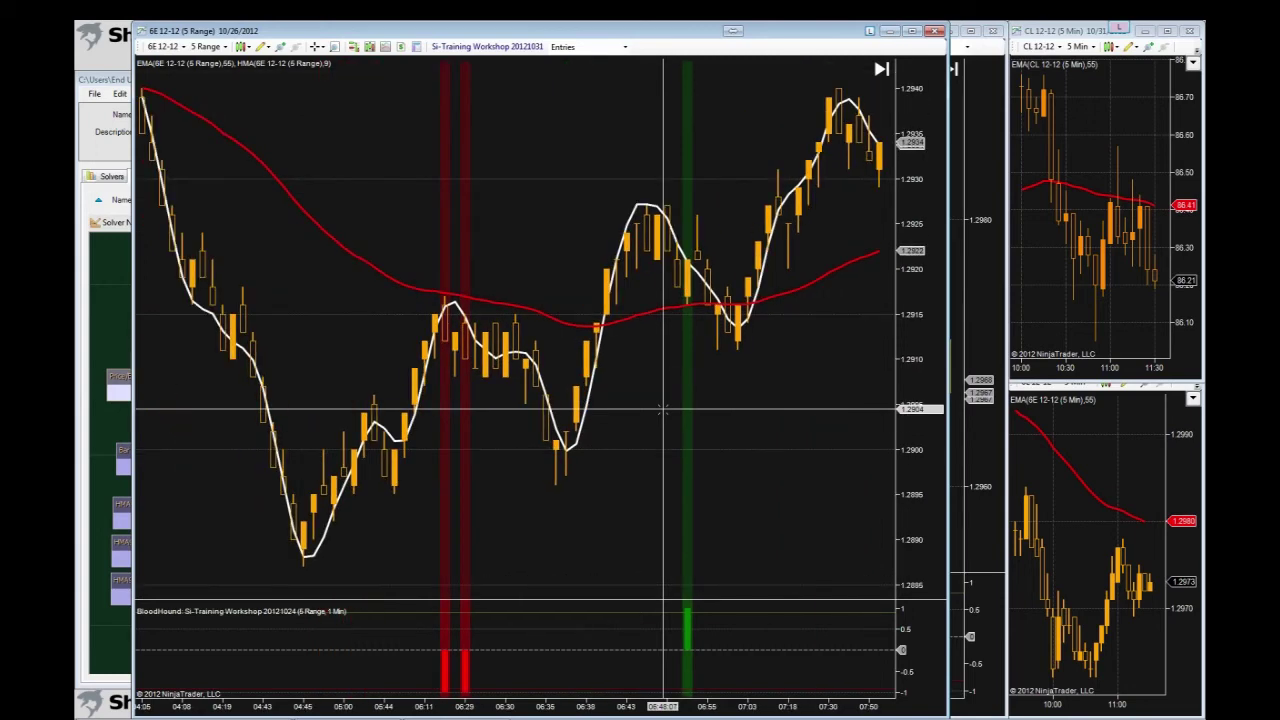
scroll(662, 408, "up", 10)
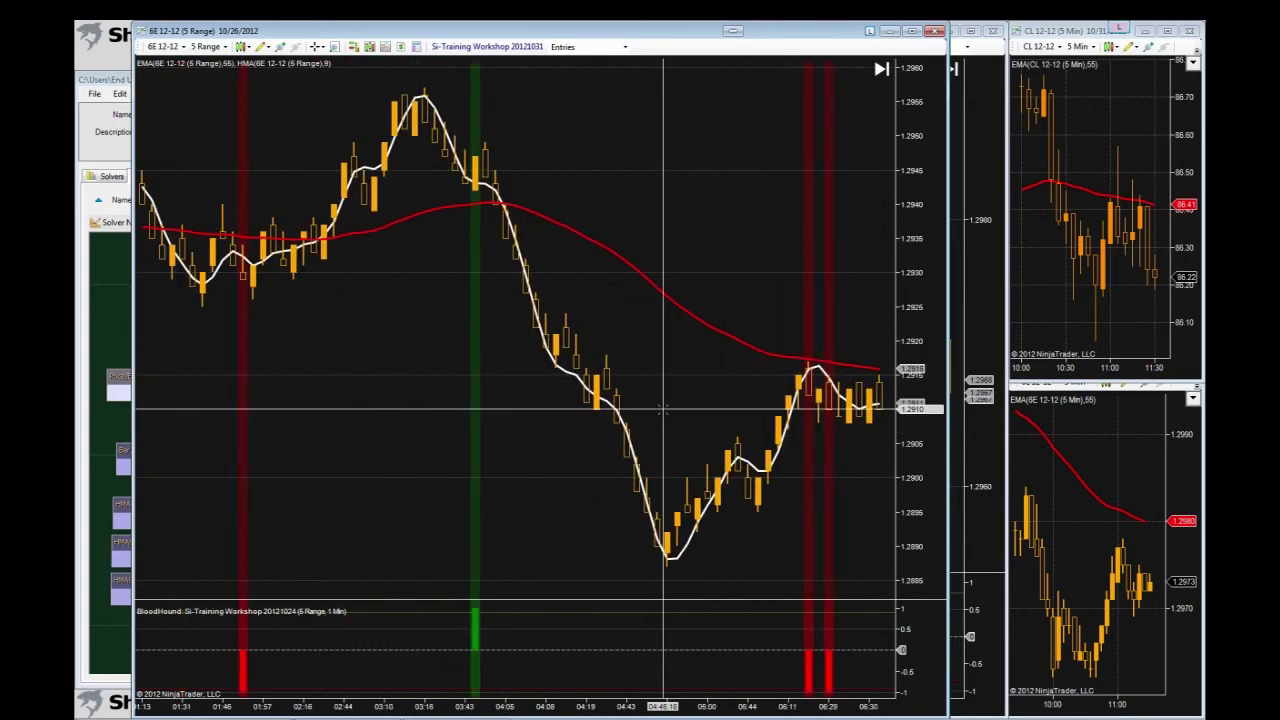
scroll(662, 408, "up", 2)
scroll(662, 408, "up", 2)
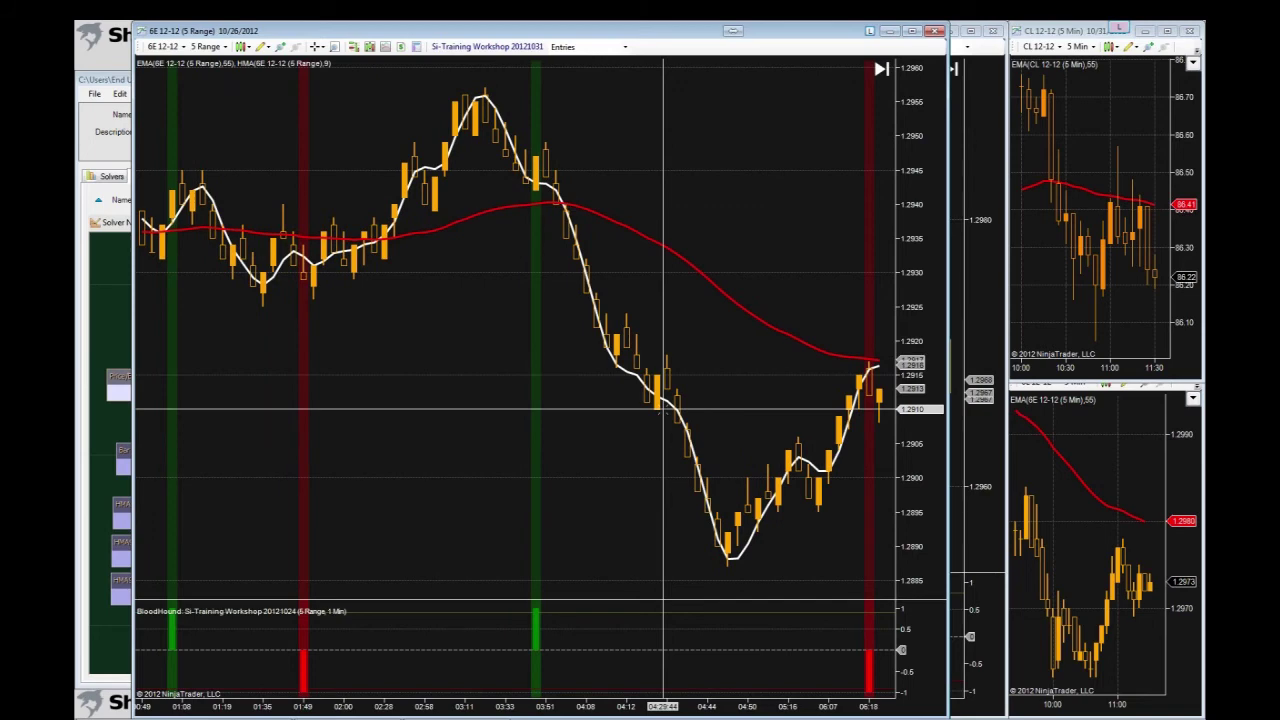
scroll(662, 408, "up", 6)
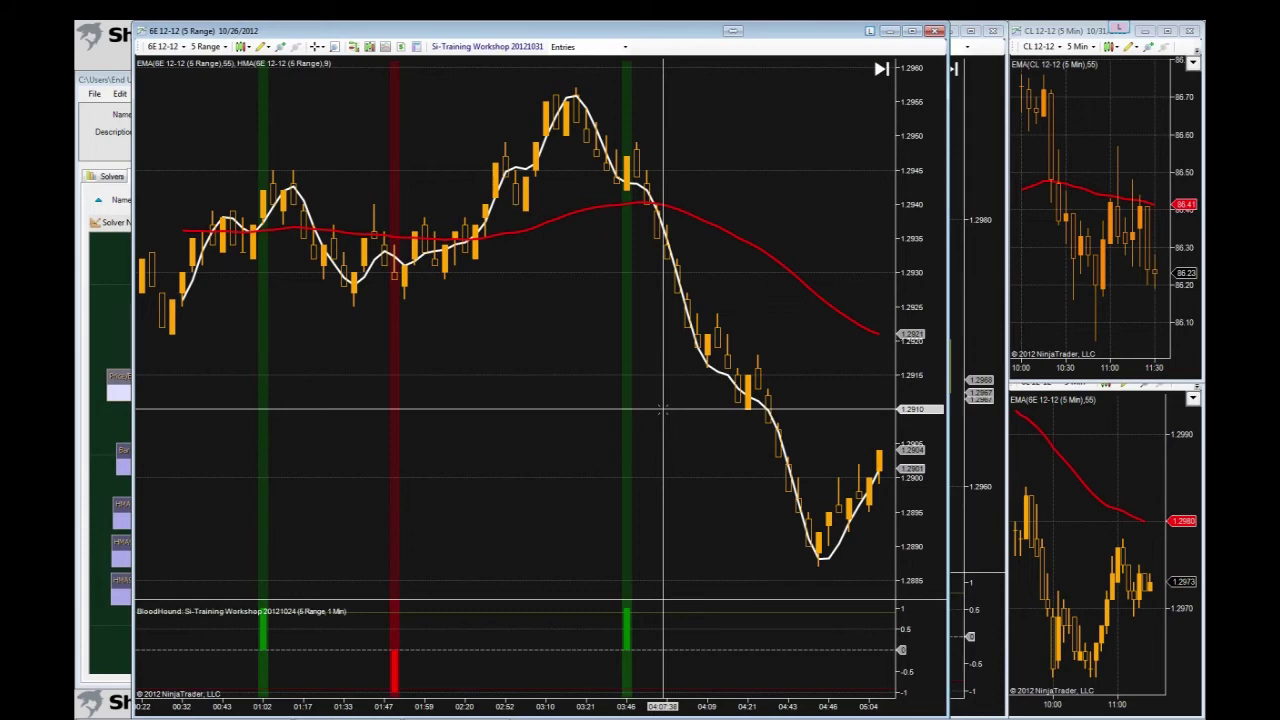
scroll(662, 408, "up", 8)
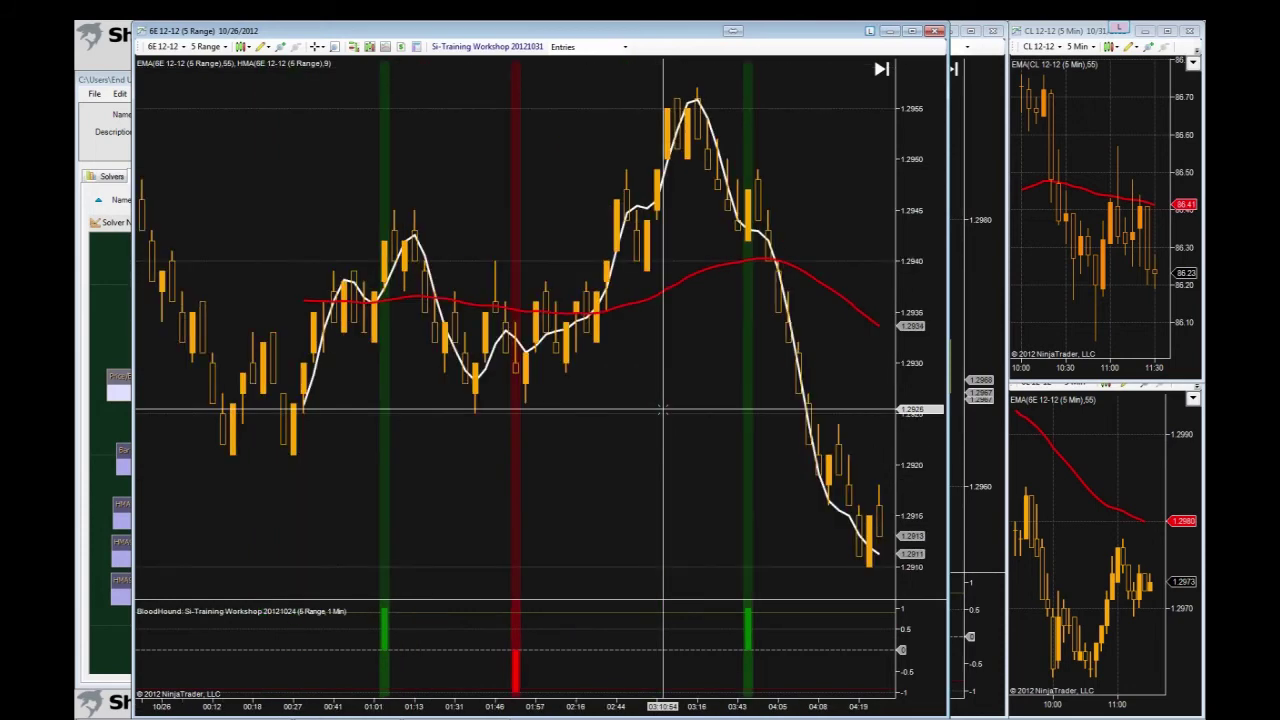
scroll(662, 408, "down", 18)
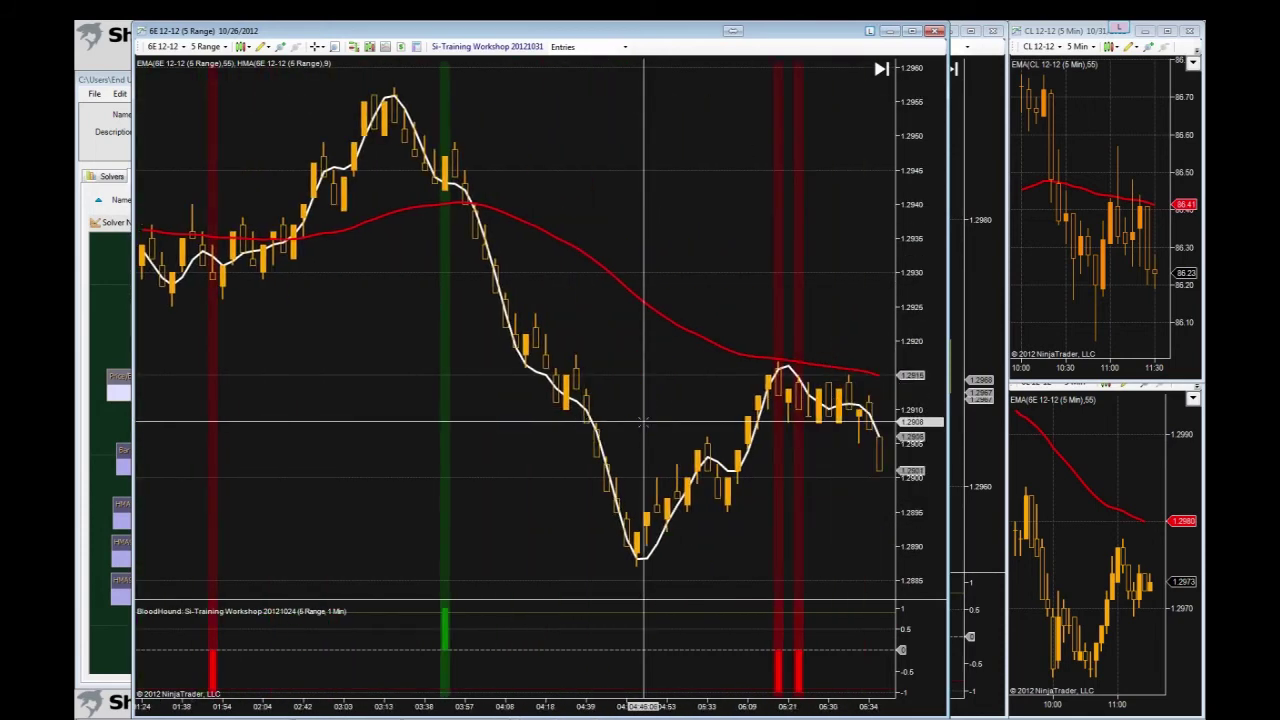
scroll(643, 423, "down", 6)
scroll(644, 421, "down", 14)
scroll(644, 421, "up", 6)
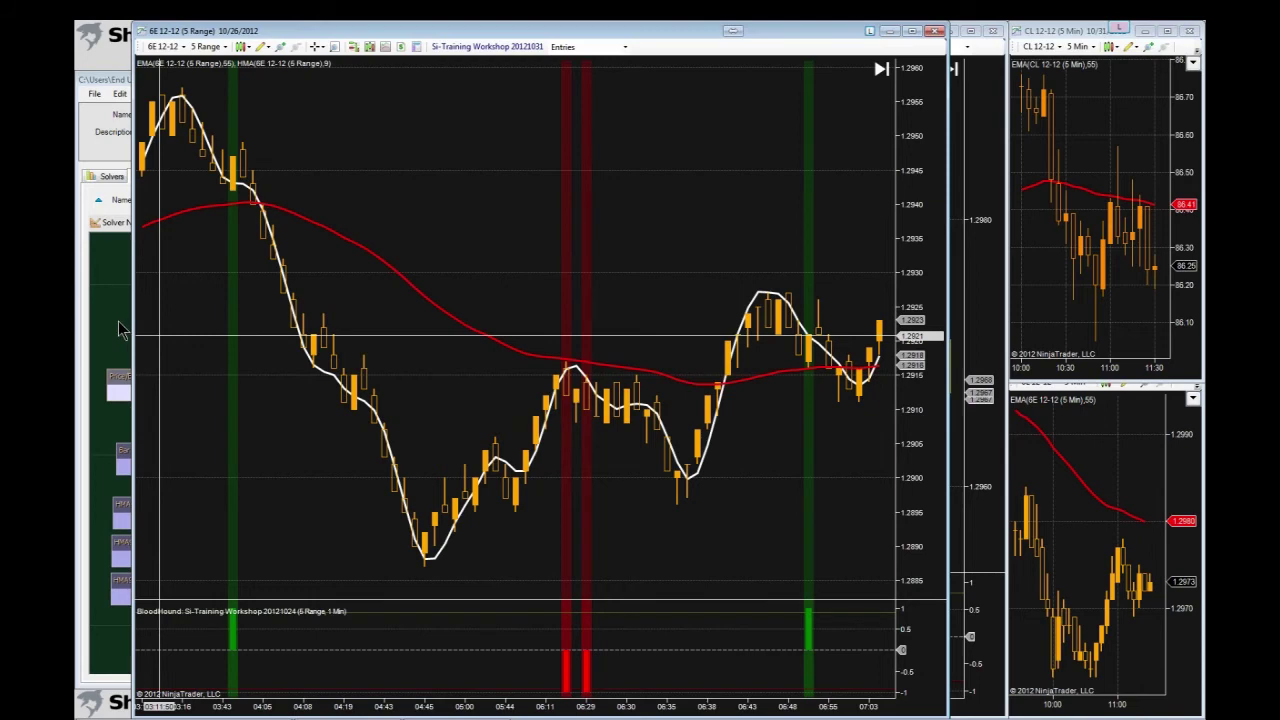
- In the BloodHound editor, inspect Price/EMA55 Comp's Indicator A setting, then show the Default Timeframe solvers list
left_click(117, 330)
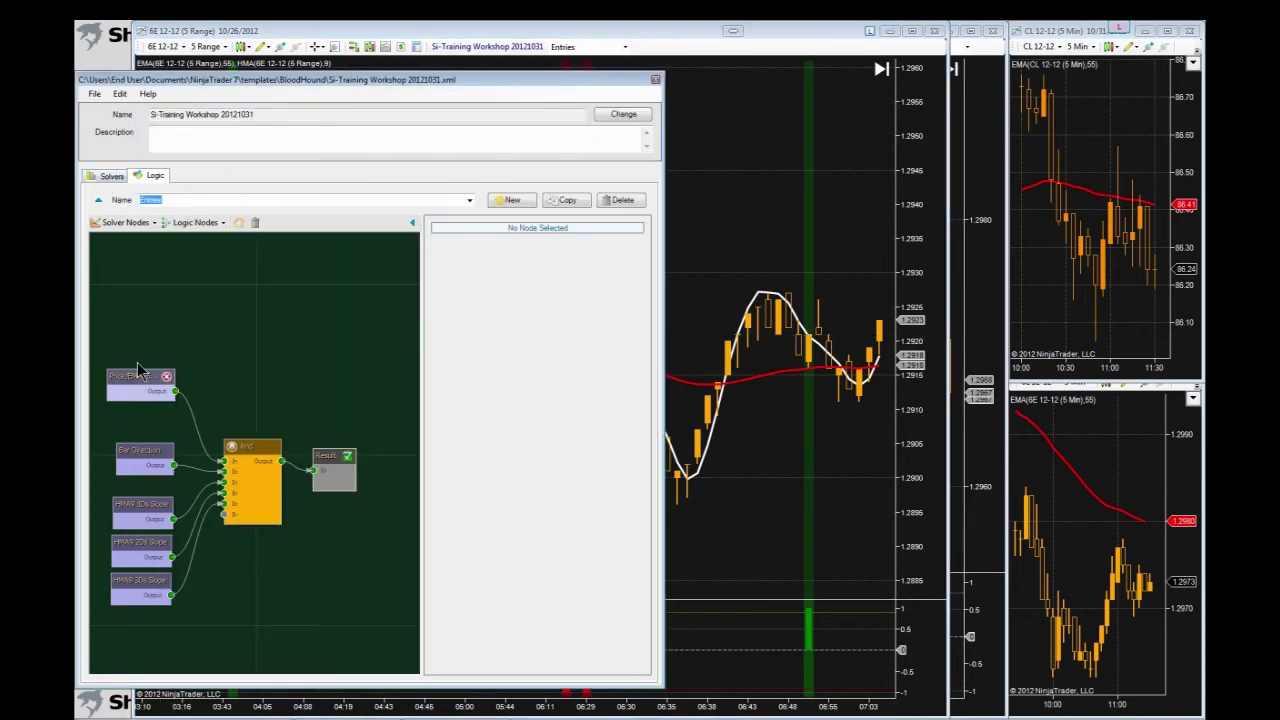
left_click(135, 376)
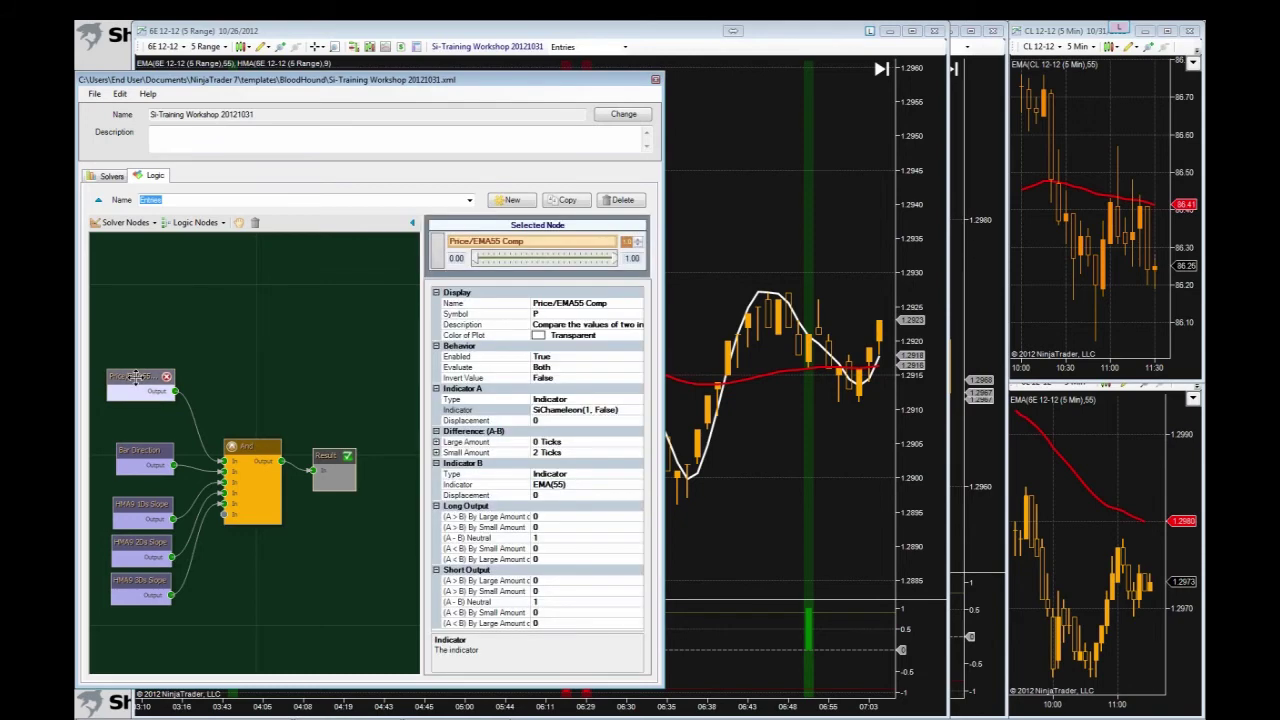
left_click(556, 411)
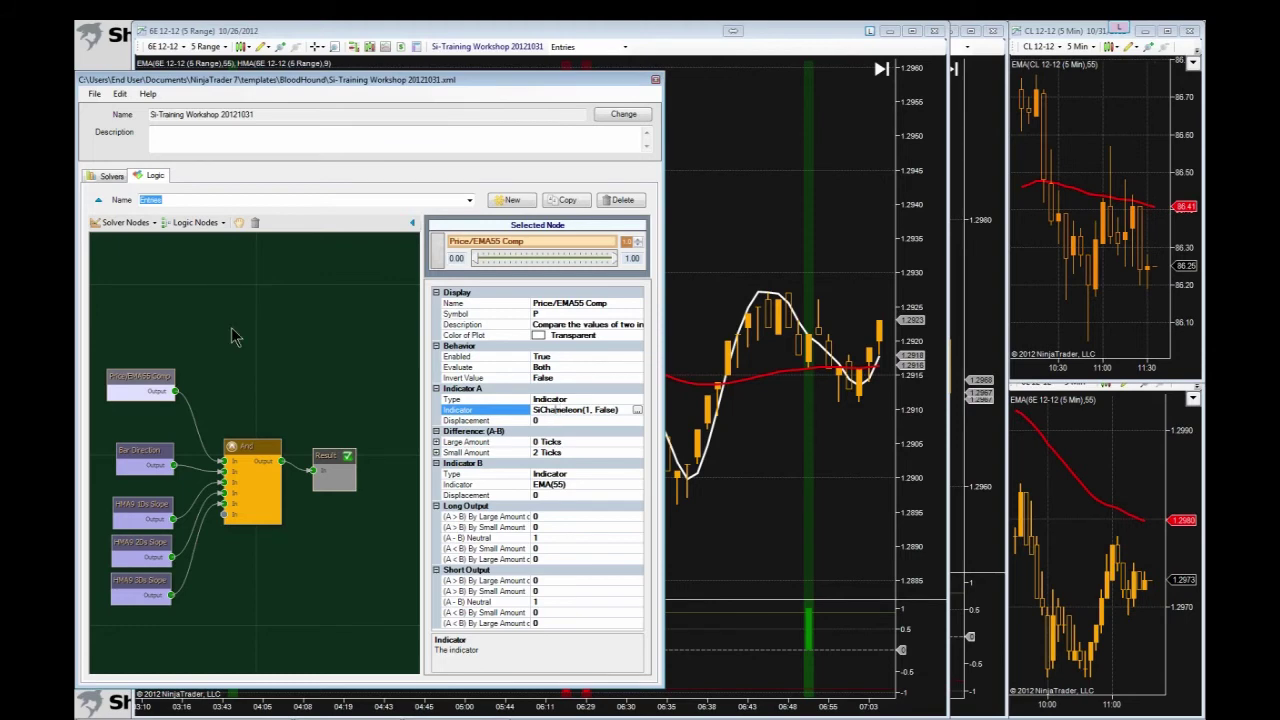
left_click(108, 177)
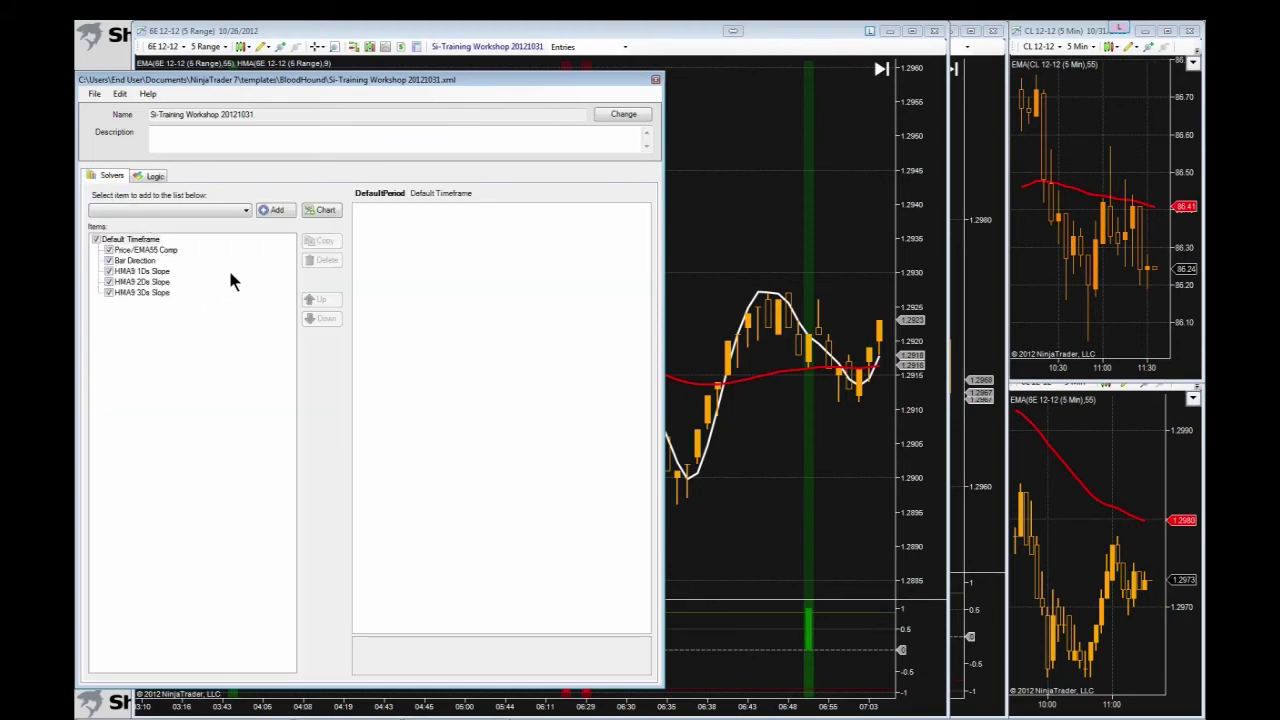
- Copy the Price/EMA55 Comp solver and rename the original to HiLo/EMA55 Comp
left_click(143, 251)
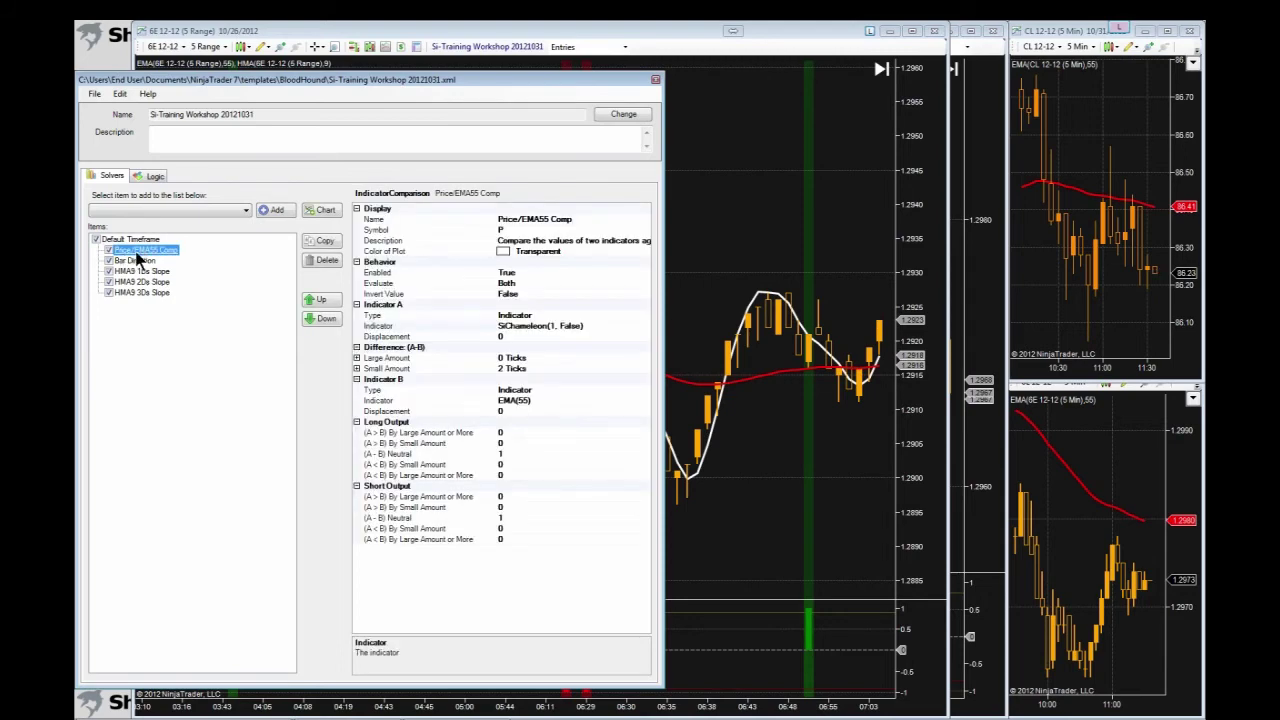
left_click(320, 242)
left_click(531, 220)
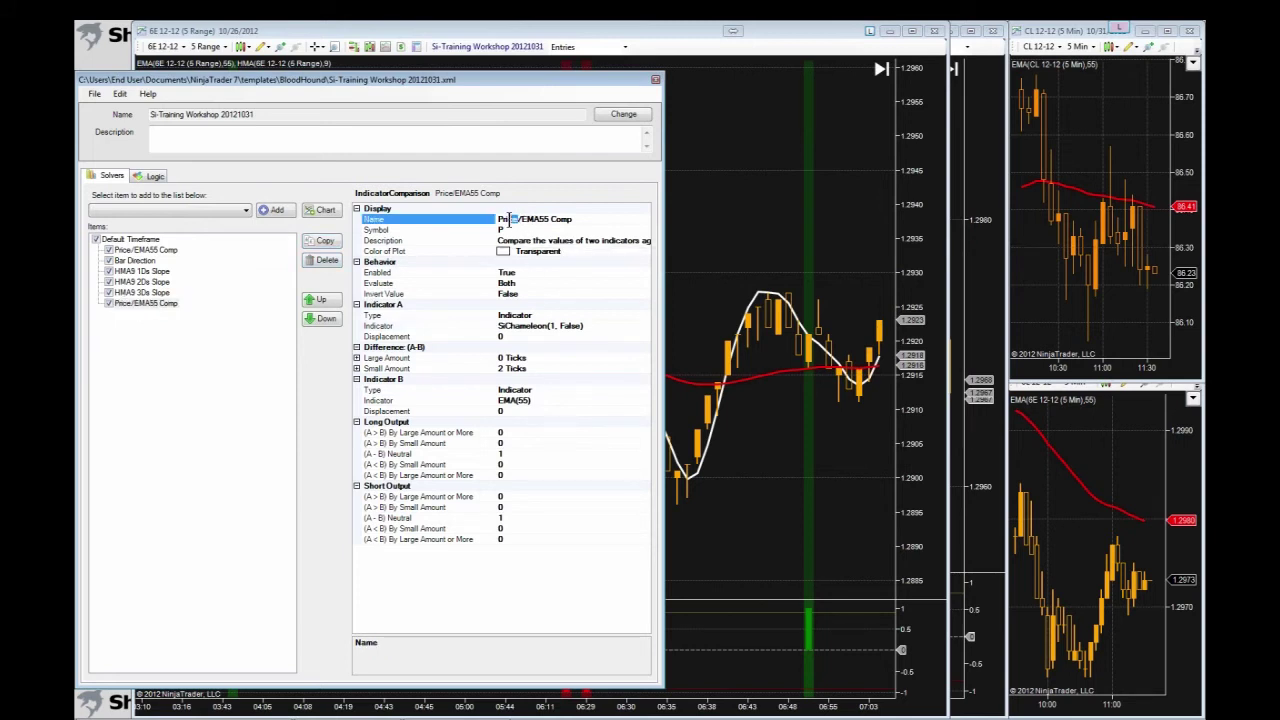
left_click(149, 249)
left_click(128, 258)
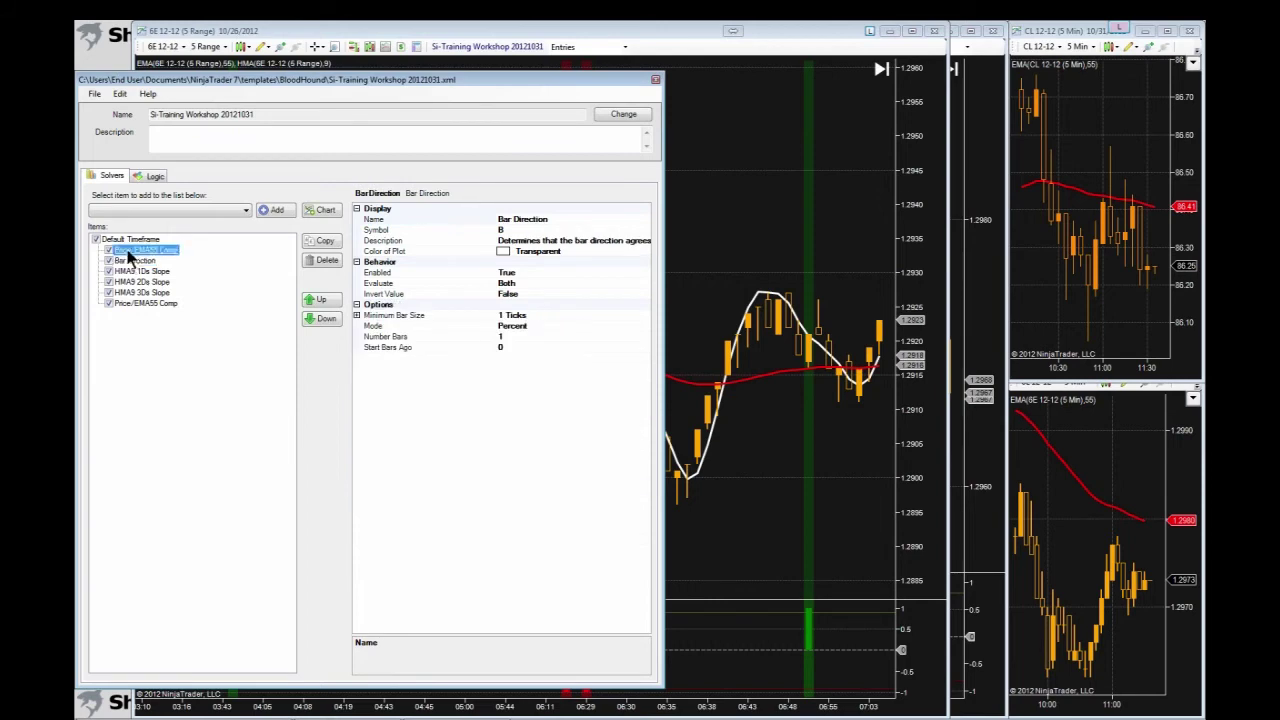
left_click(513, 218)
left_click_drag(517, 219, 499, 220)
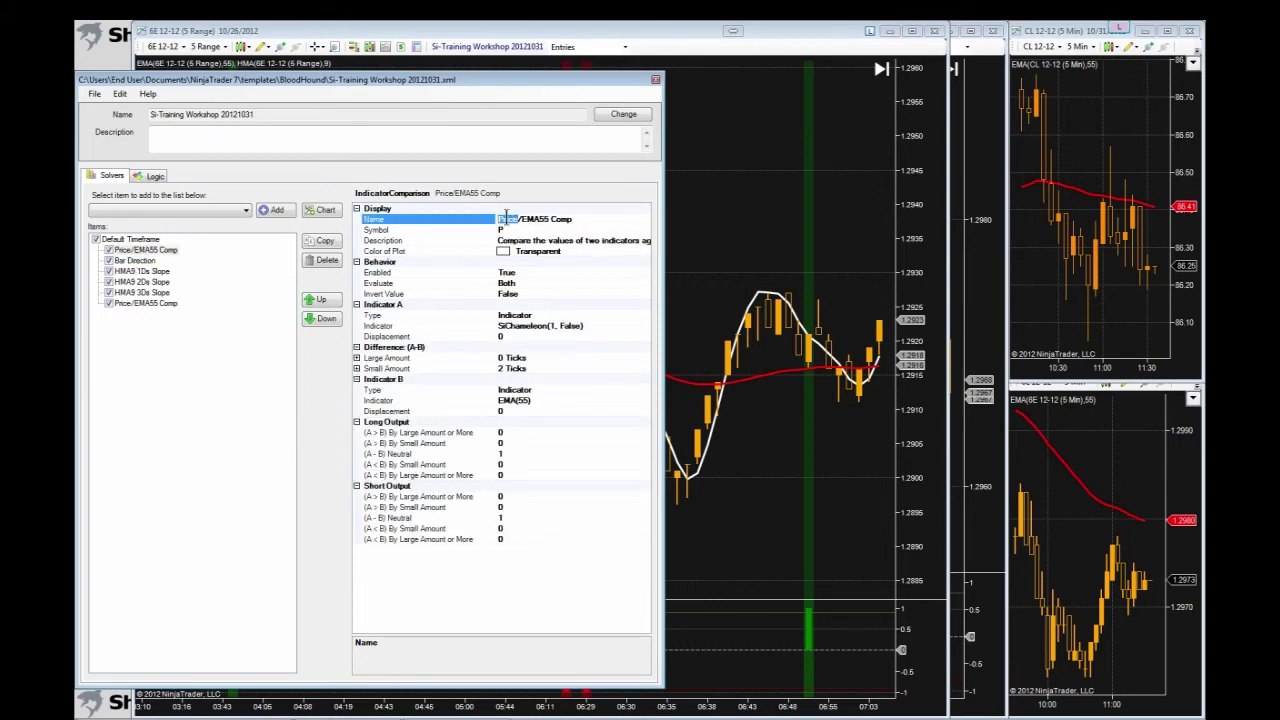
type("Hi")
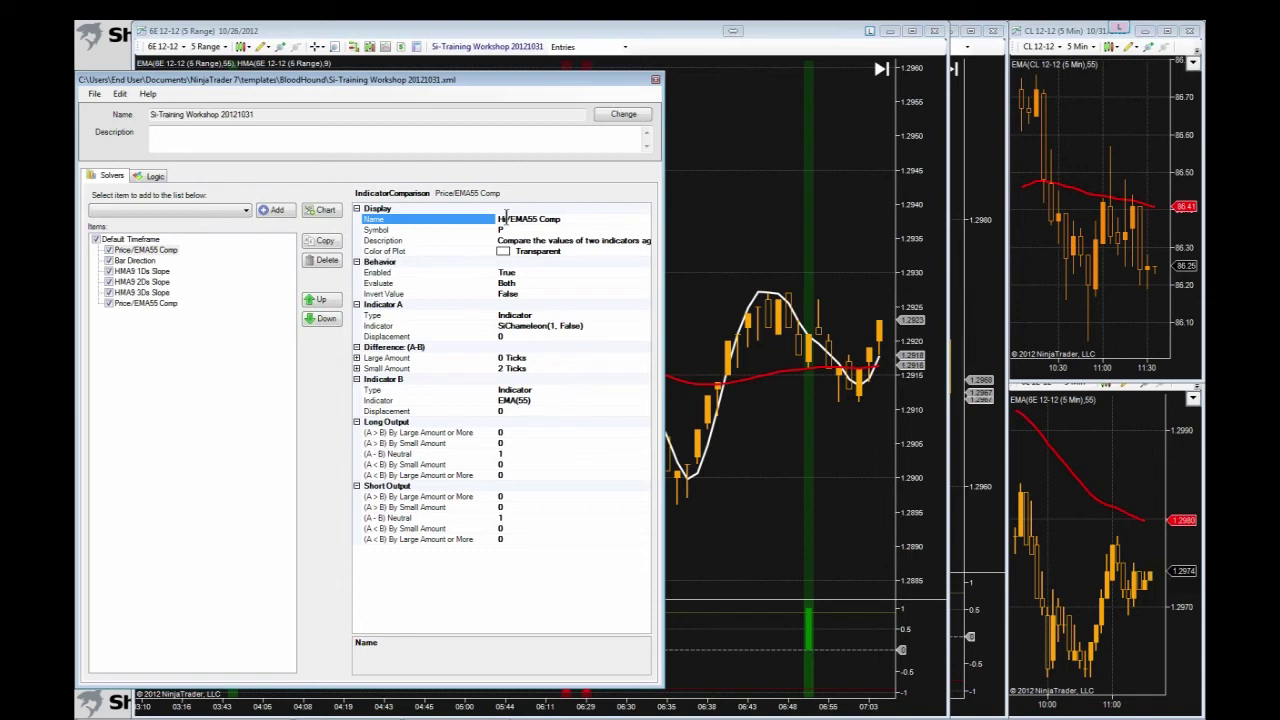
type("Lo")
- Rename the copied solver to Close/EMA55 Comp
left_click(124, 302)
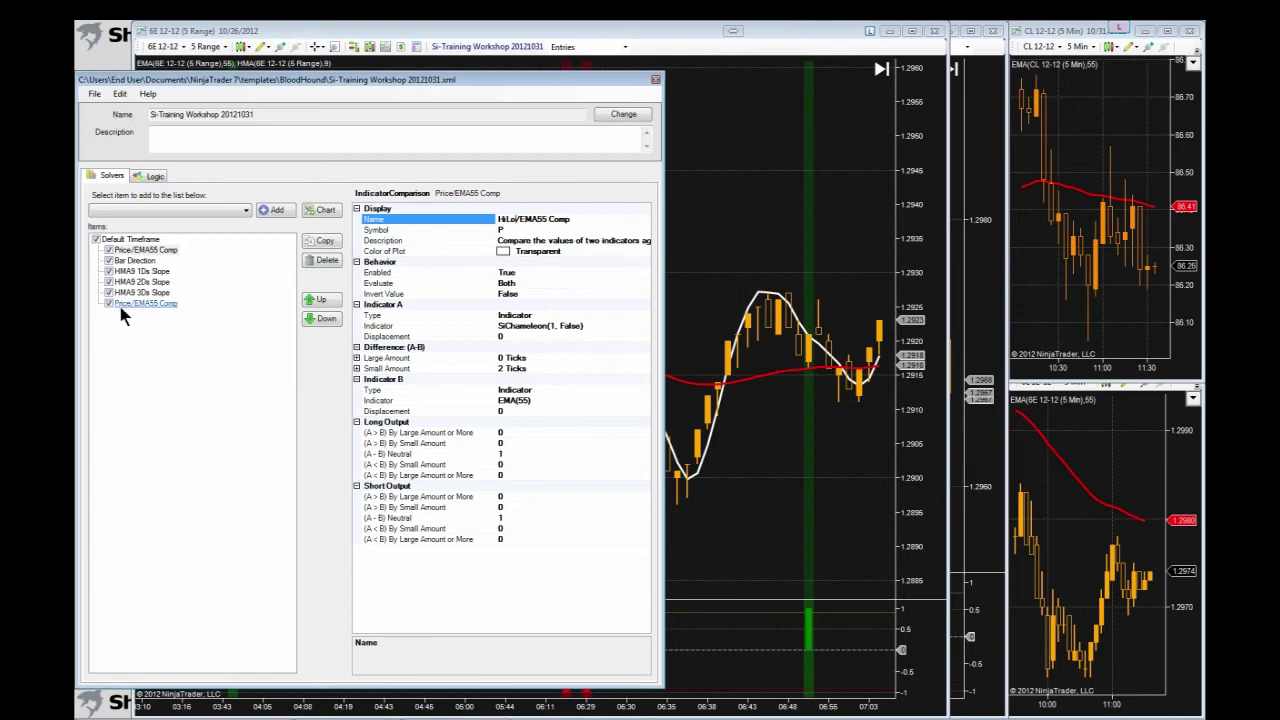
left_click(510, 219)
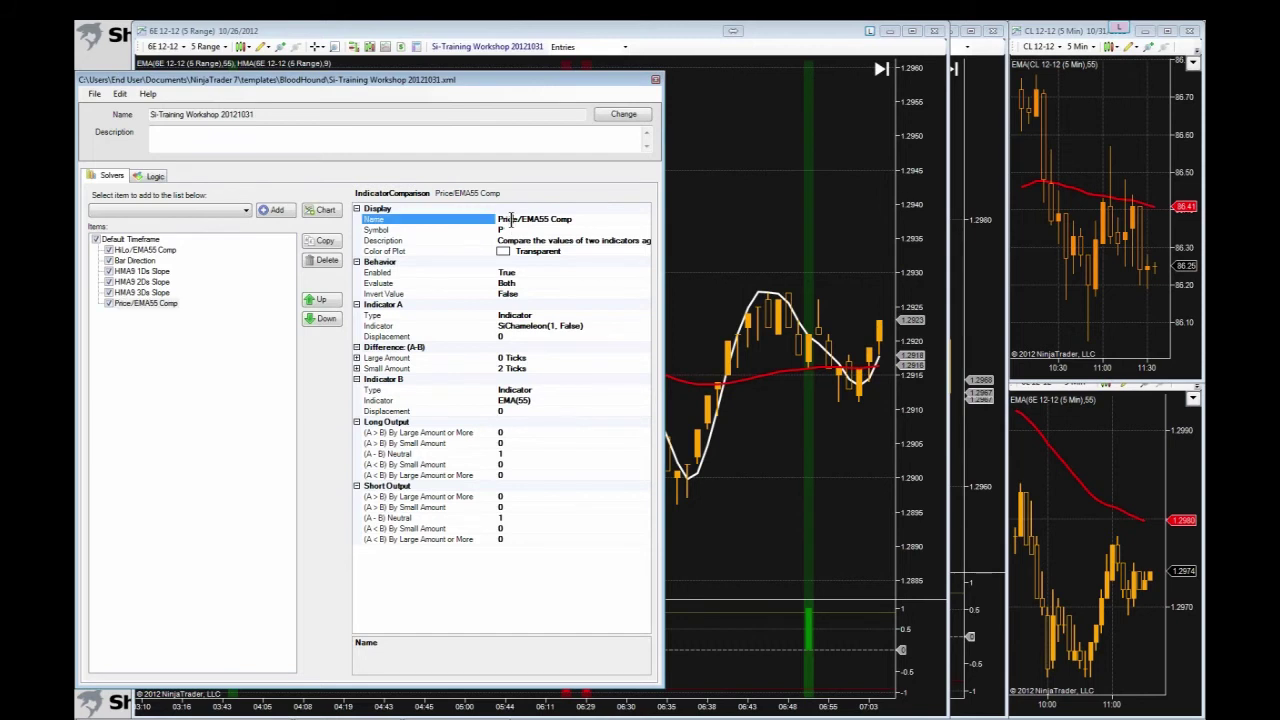
left_click_drag(518, 222, 493, 223)
type("Close")
left_click(524, 326)
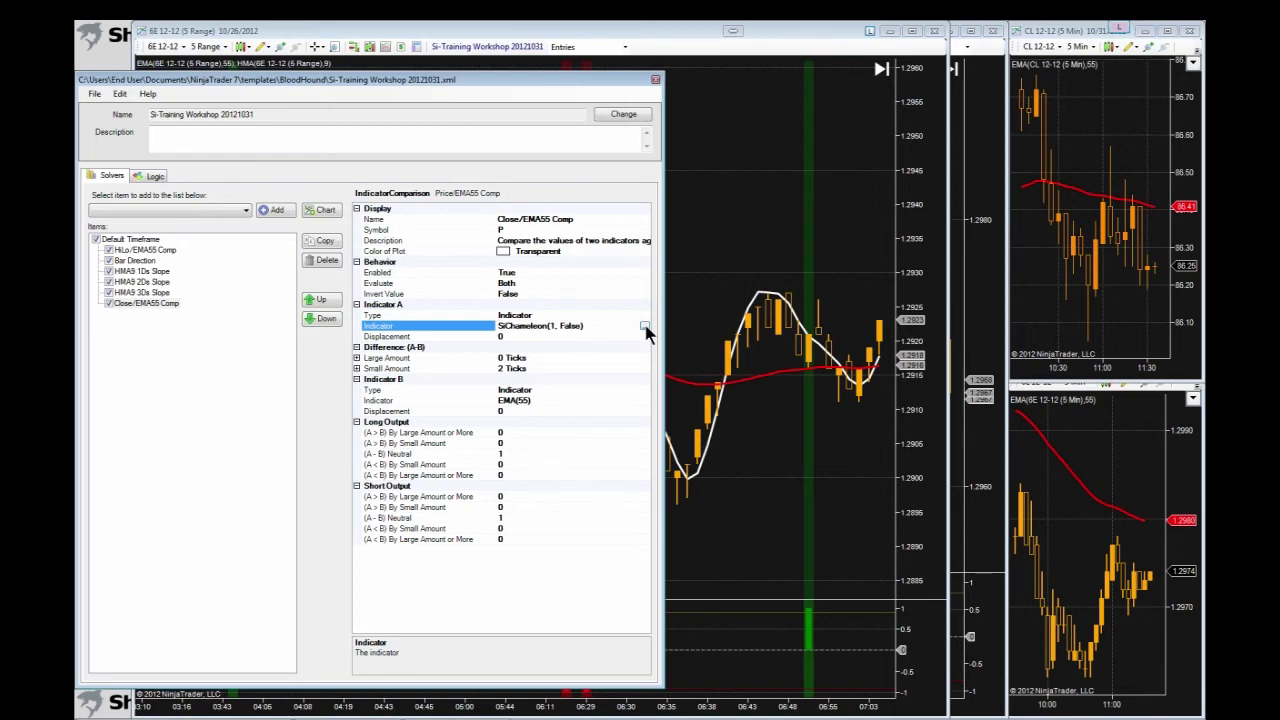
left_click(644, 327)
- Set Close/EMA55 Comp's Indicator A type to Closing Price and return to the Entries logic graph
left_click(506, 446)
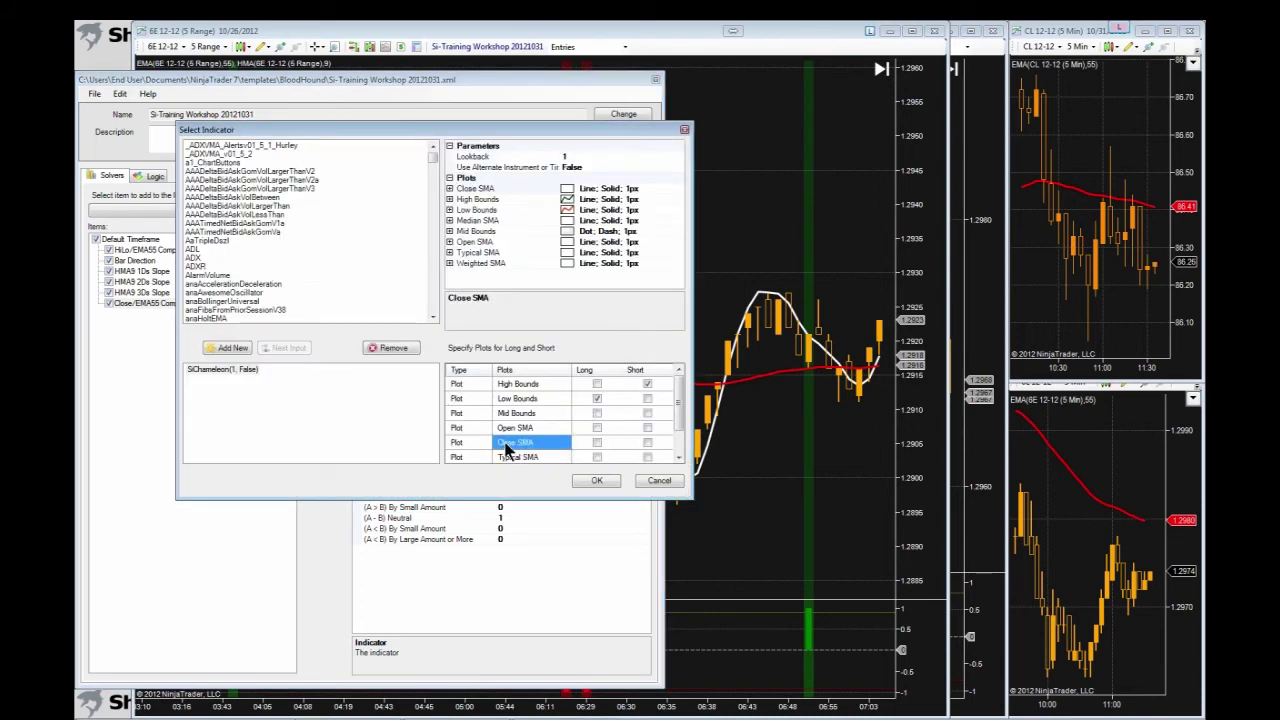
left_click(659, 481)
left_click(515, 314)
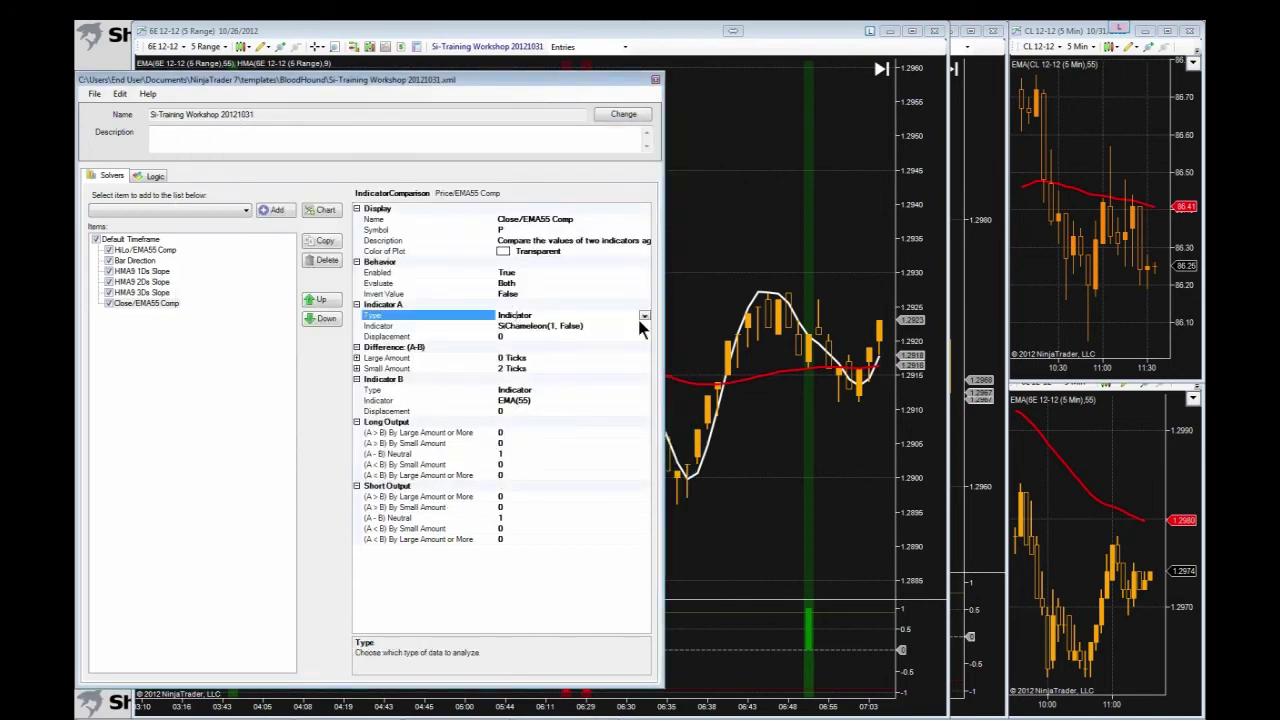
left_click(642, 314)
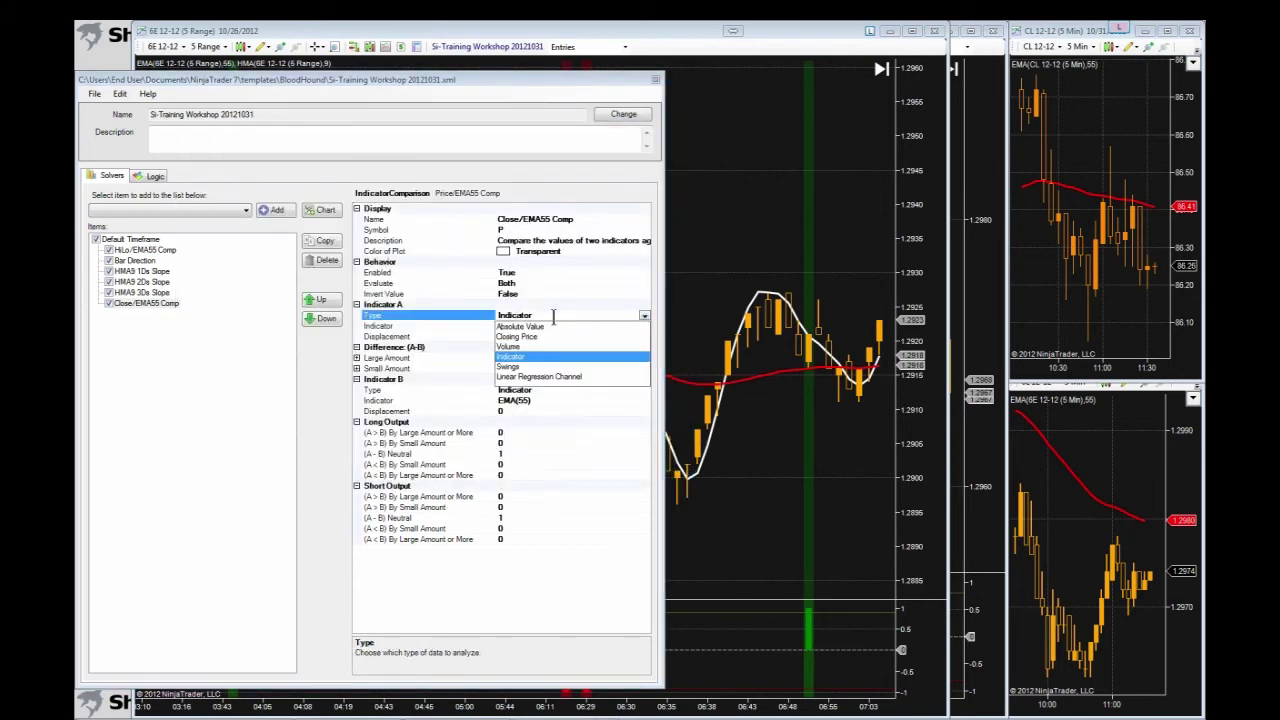
left_click(512, 345)
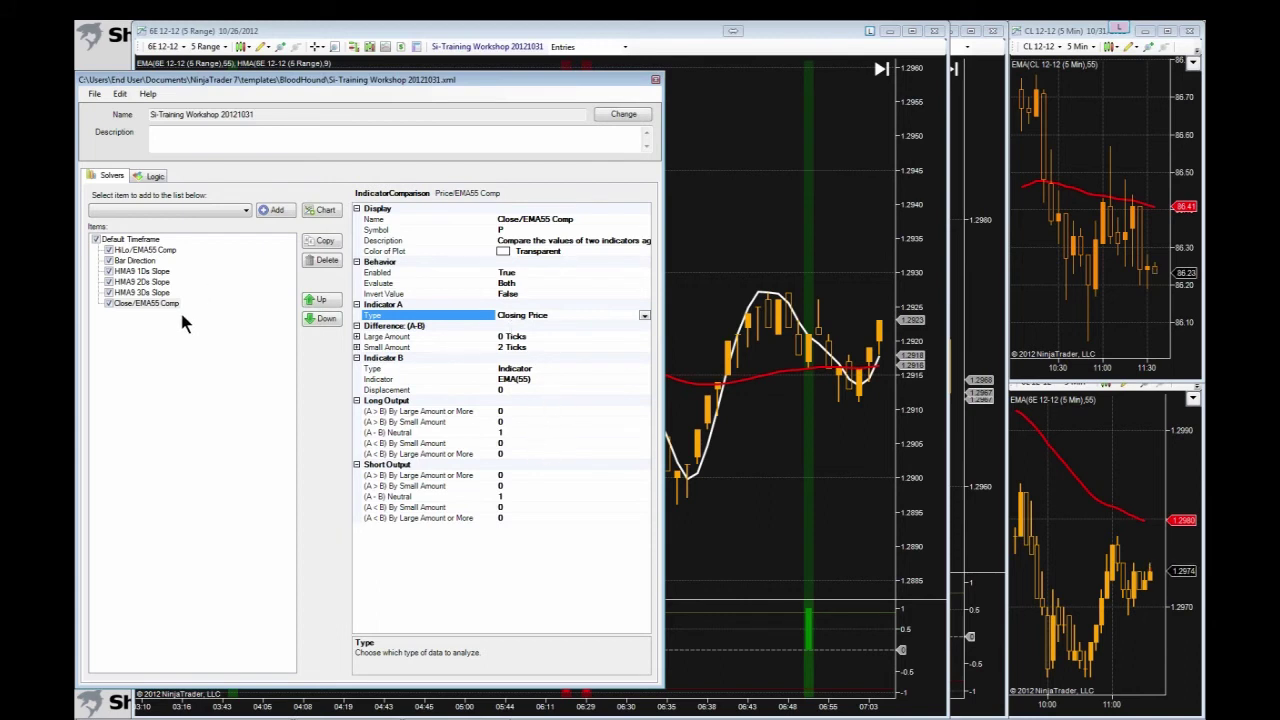
left_click(132, 305)
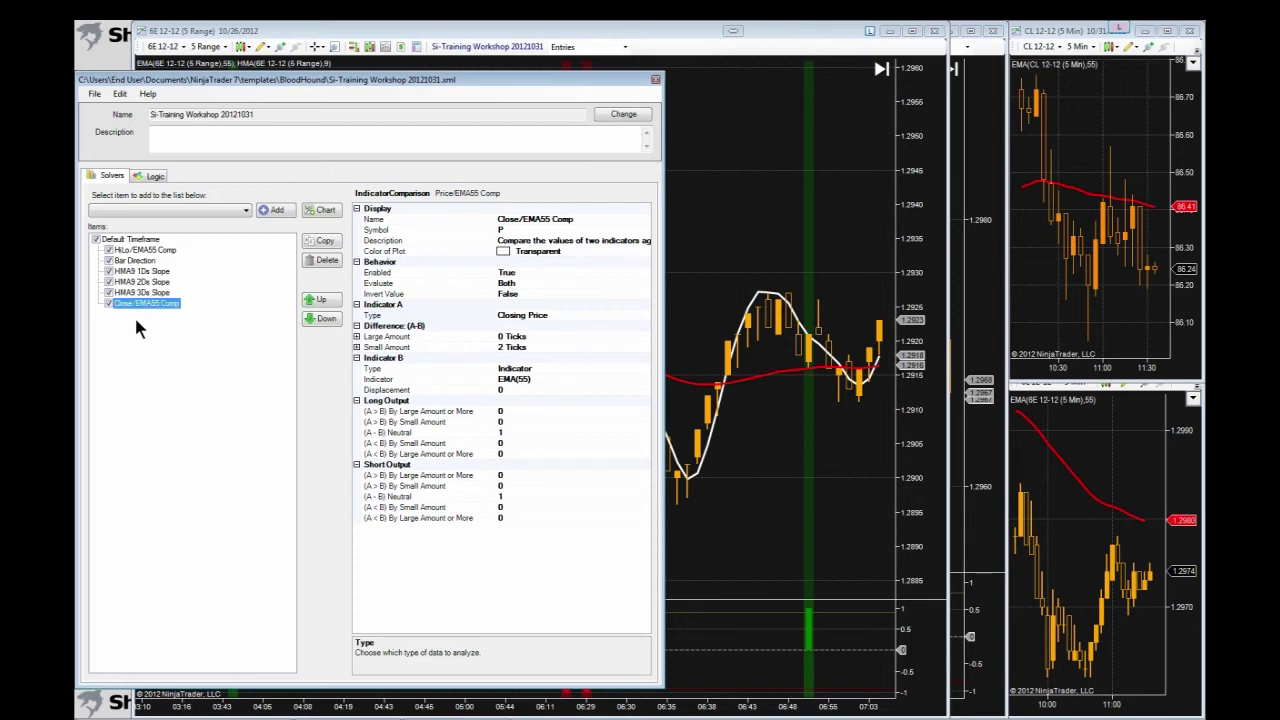
left_click(155, 176)
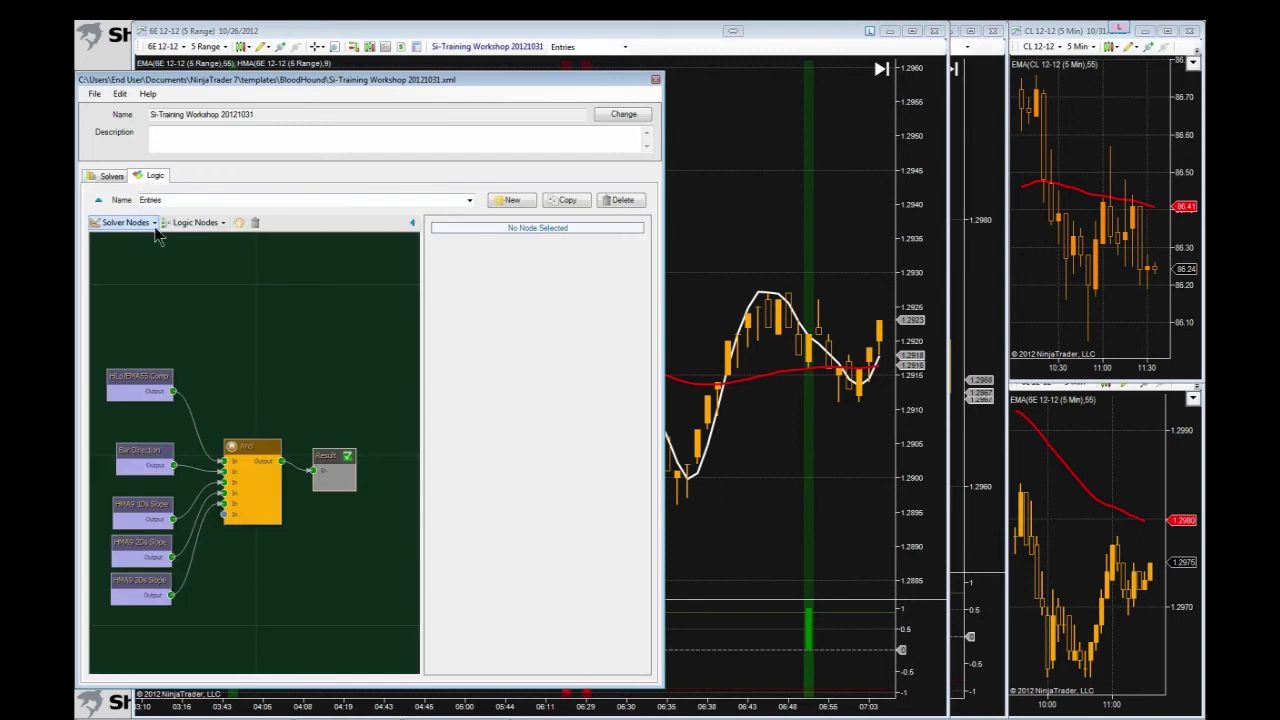
- Add a Close/EMA55 Comp node to the Entries graph's left column, then view the 6E chart
left_click(143, 223)
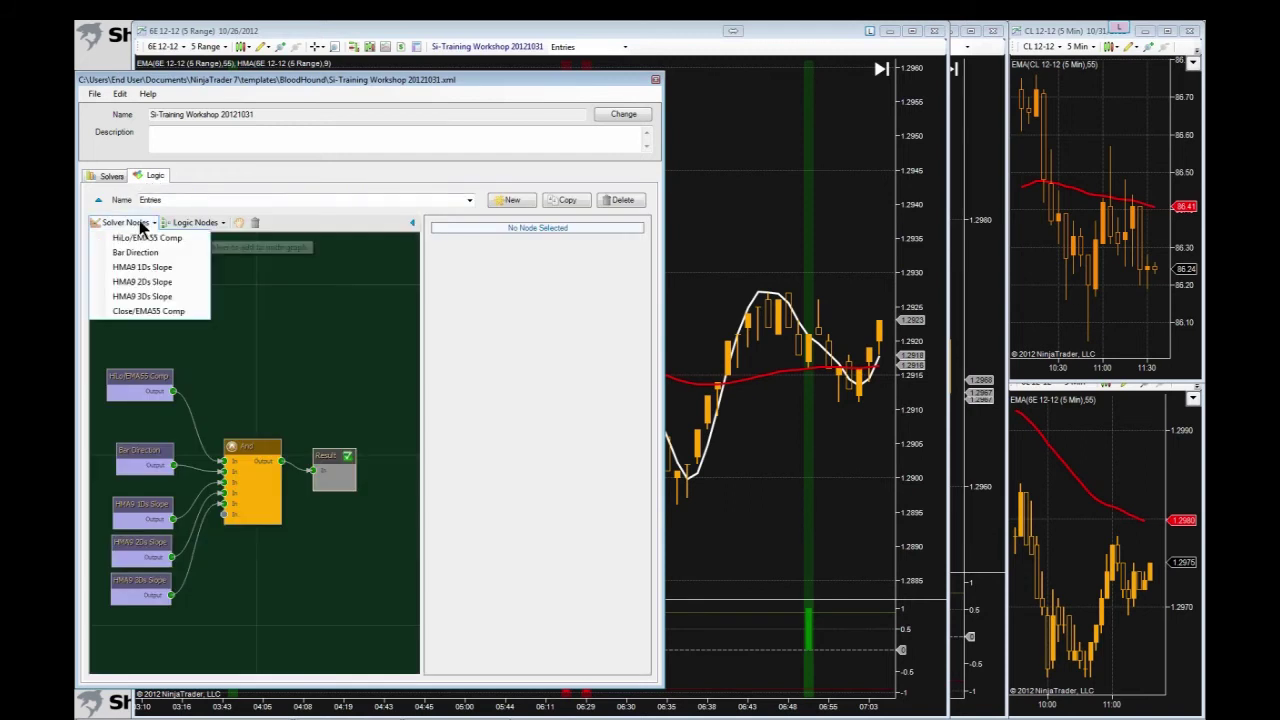
left_click(137, 313)
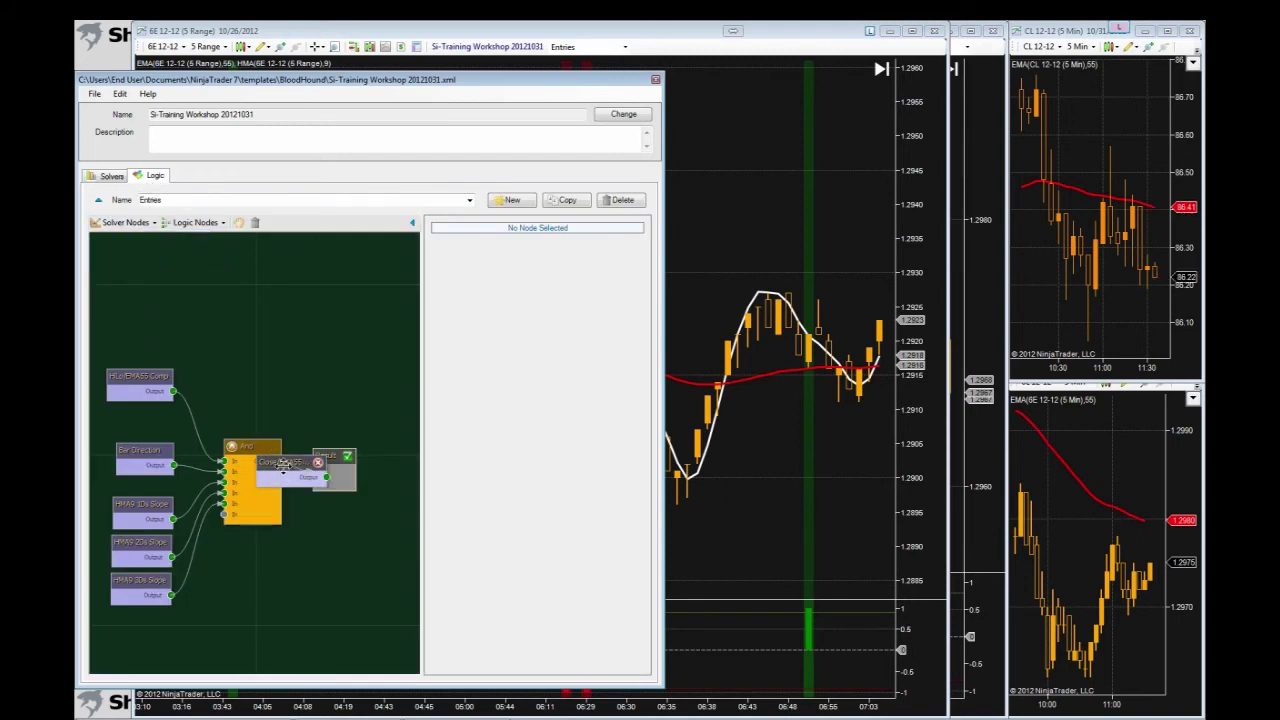
left_click(204, 331)
left_click_drag(204, 331, 120, 333)
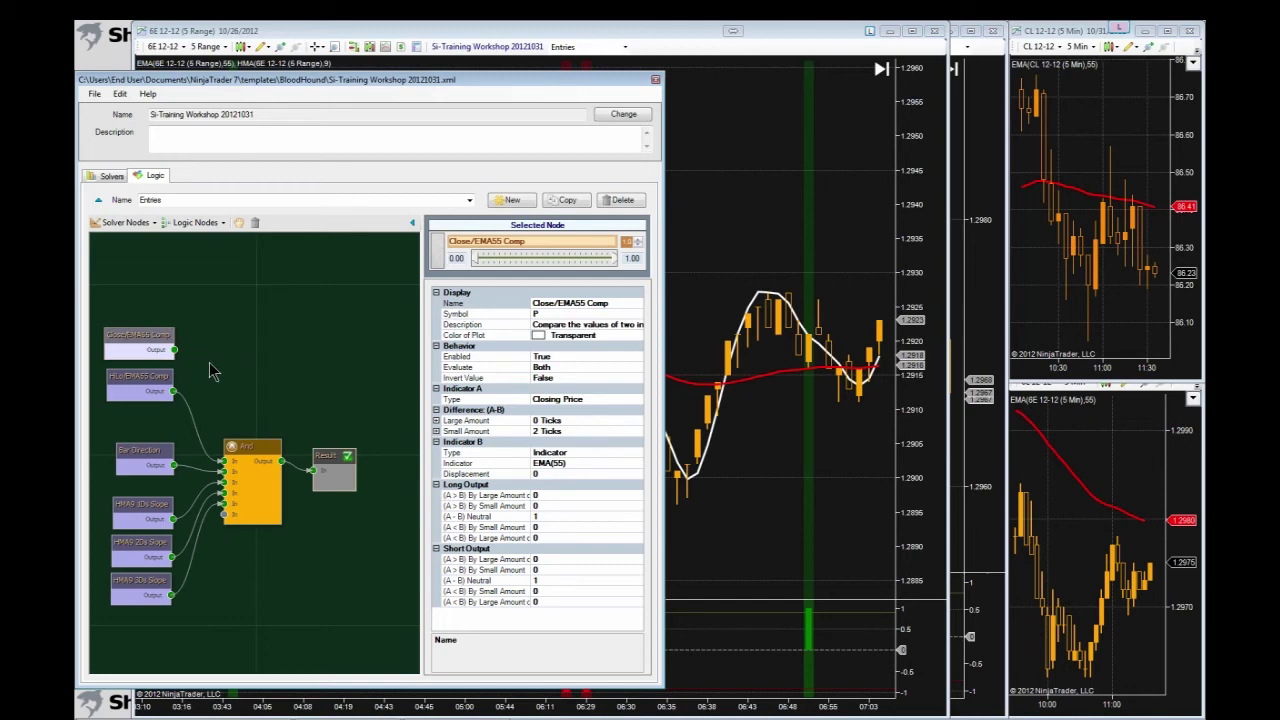
mouse_move(130, 333)
mouse_move(135, 376)
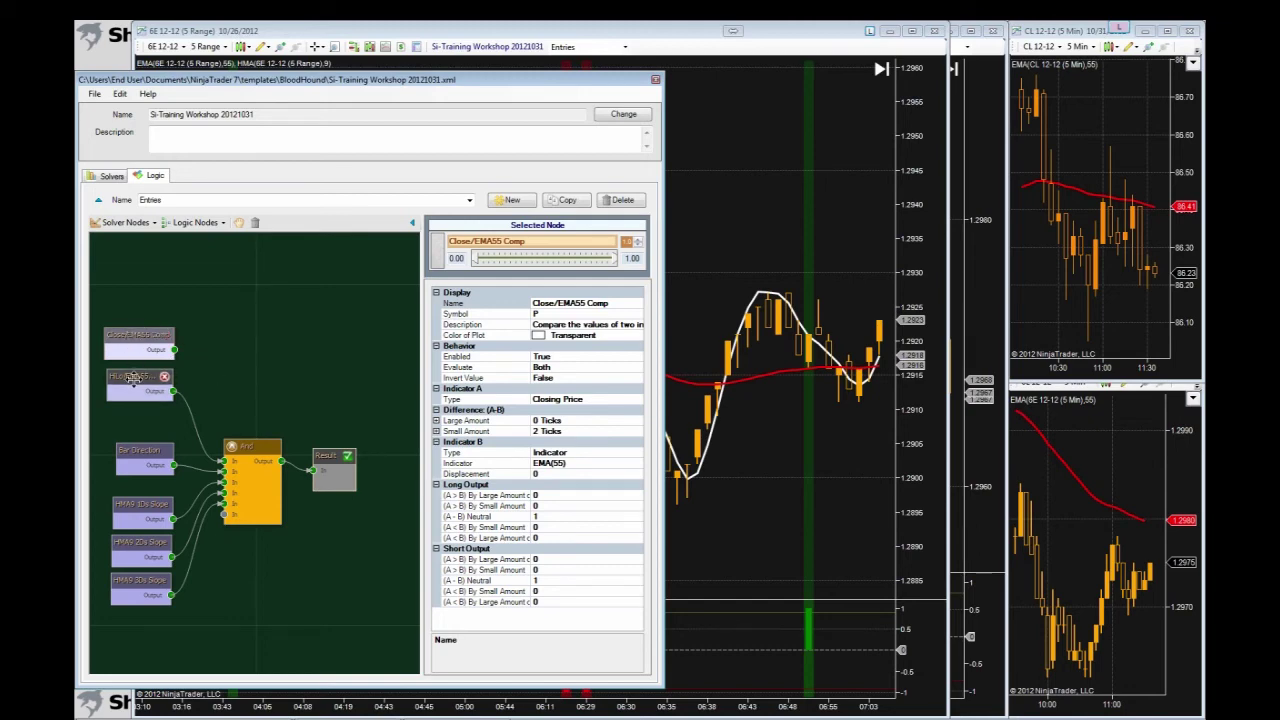
left_click(752, 428)
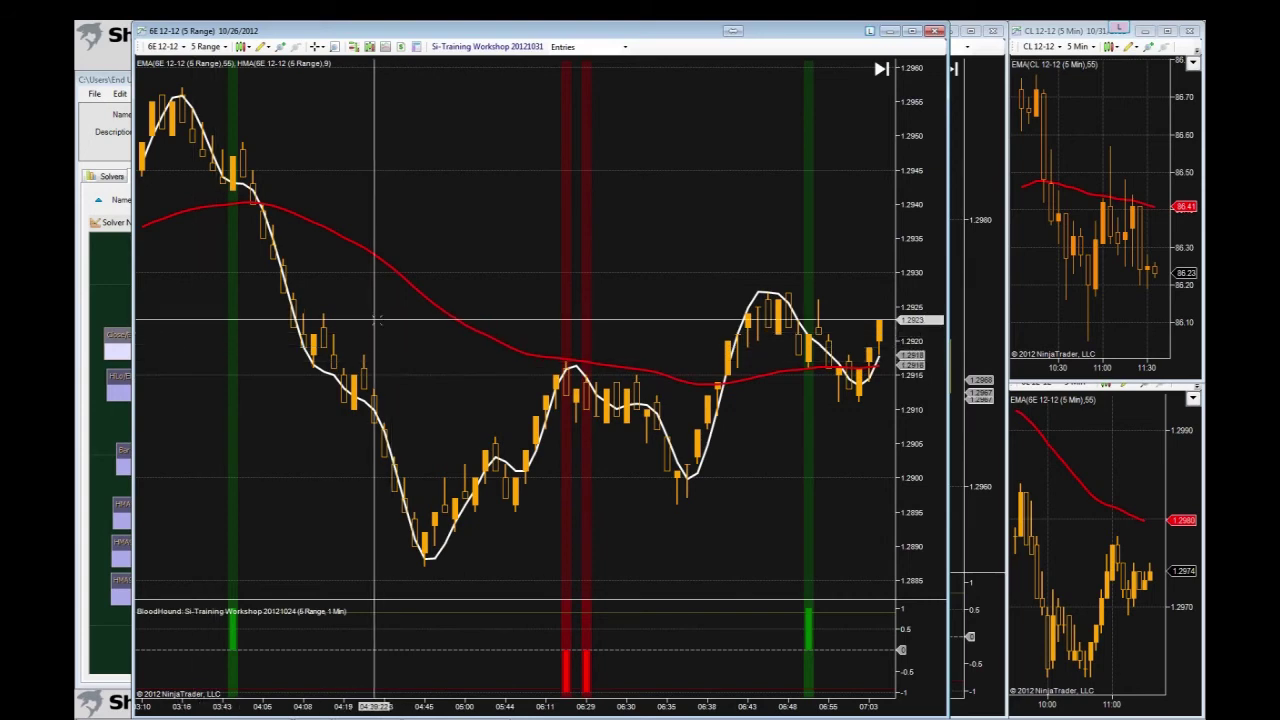
- Move the HiLo/EMA55 Comp and Close/EMA55 Comp nodes down in the left column
left_click(131, 338)
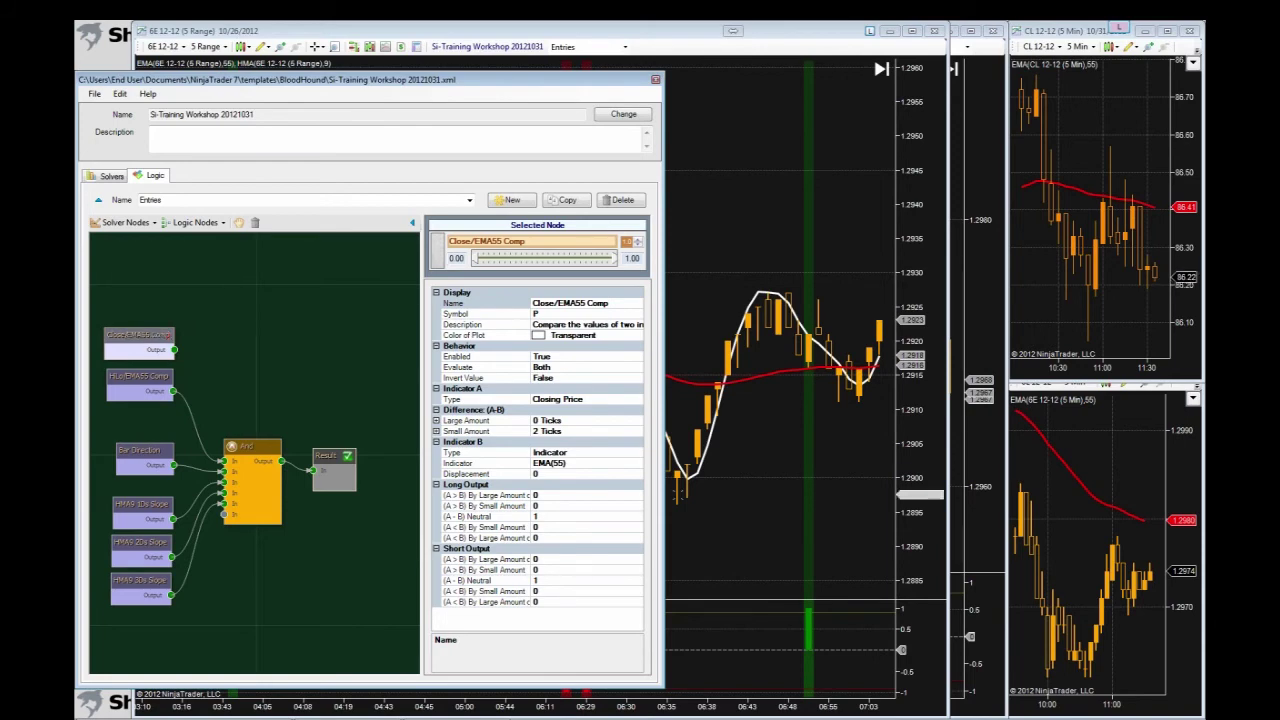
left_click(648, 466)
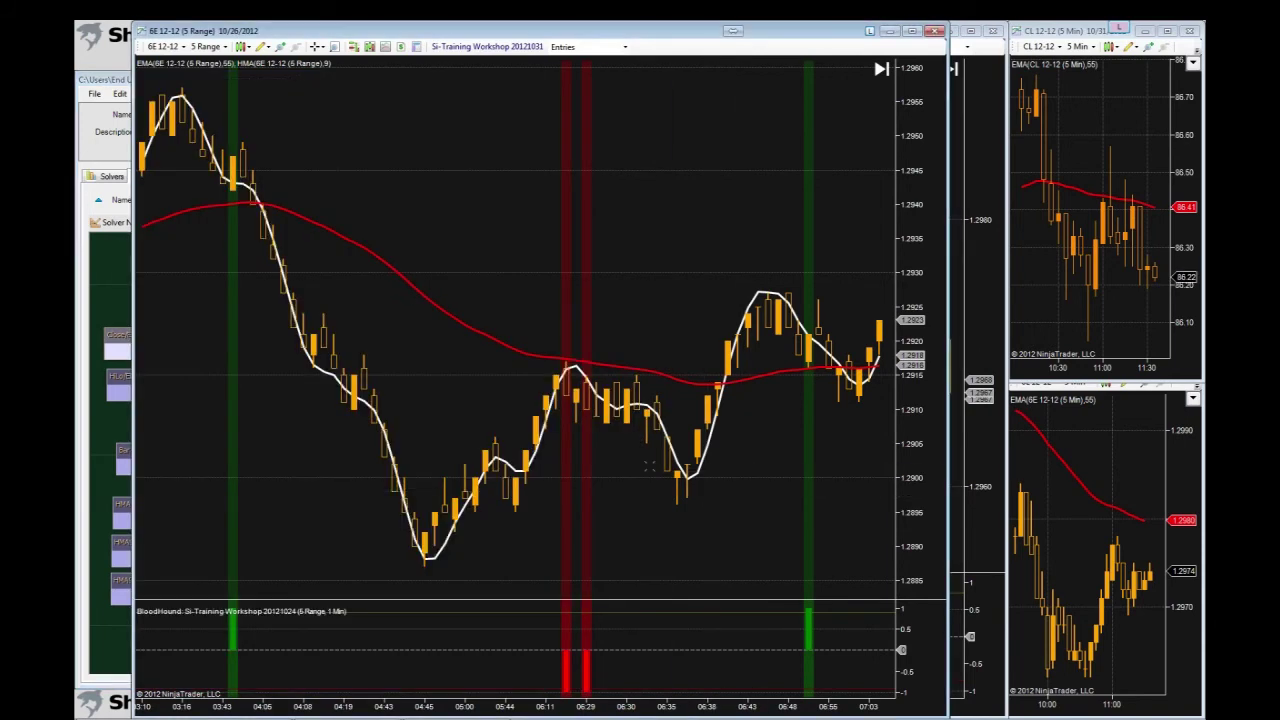
left_click(117, 335)
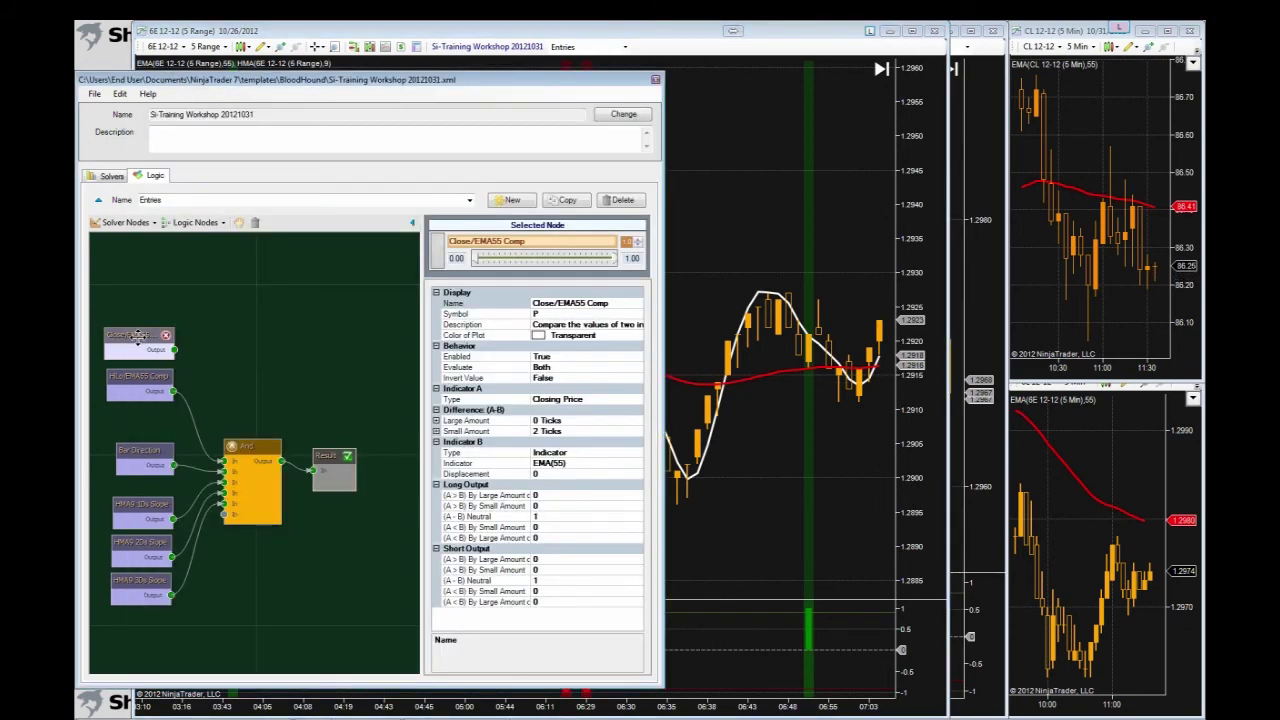
left_click(131, 376)
left_click_drag(131, 376, 131, 391)
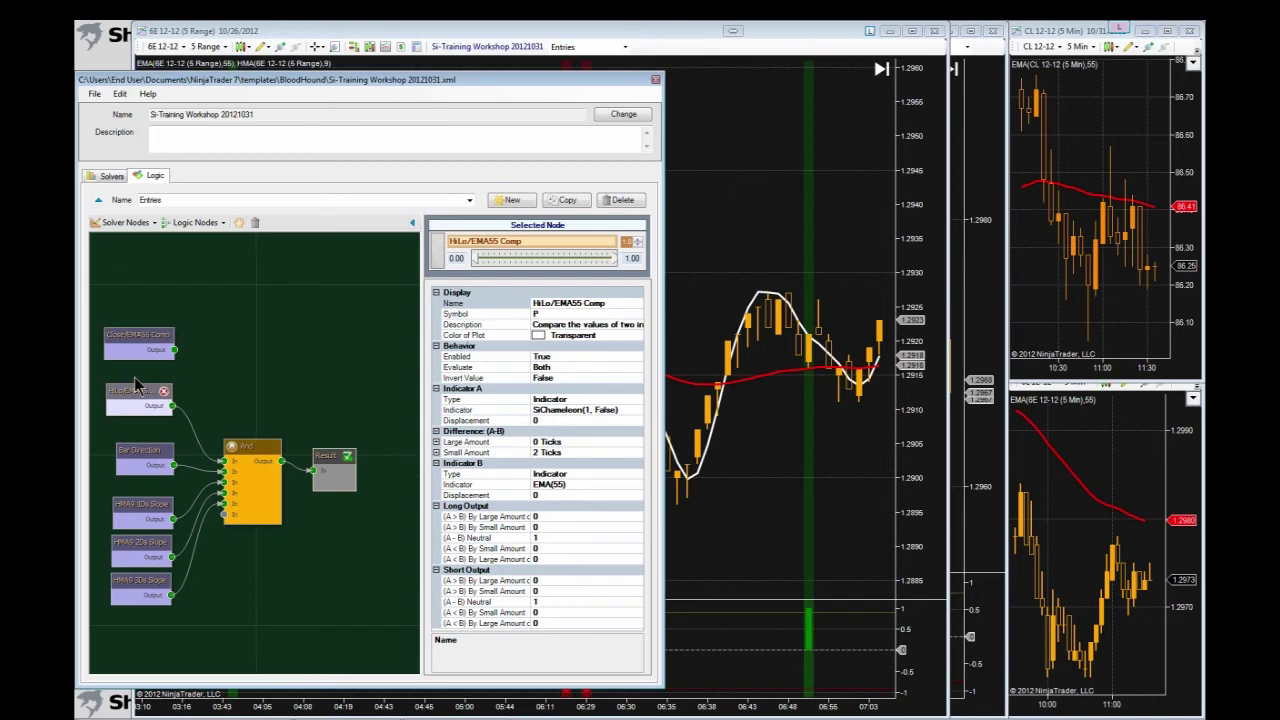
left_click_drag(134, 336, 135, 352)
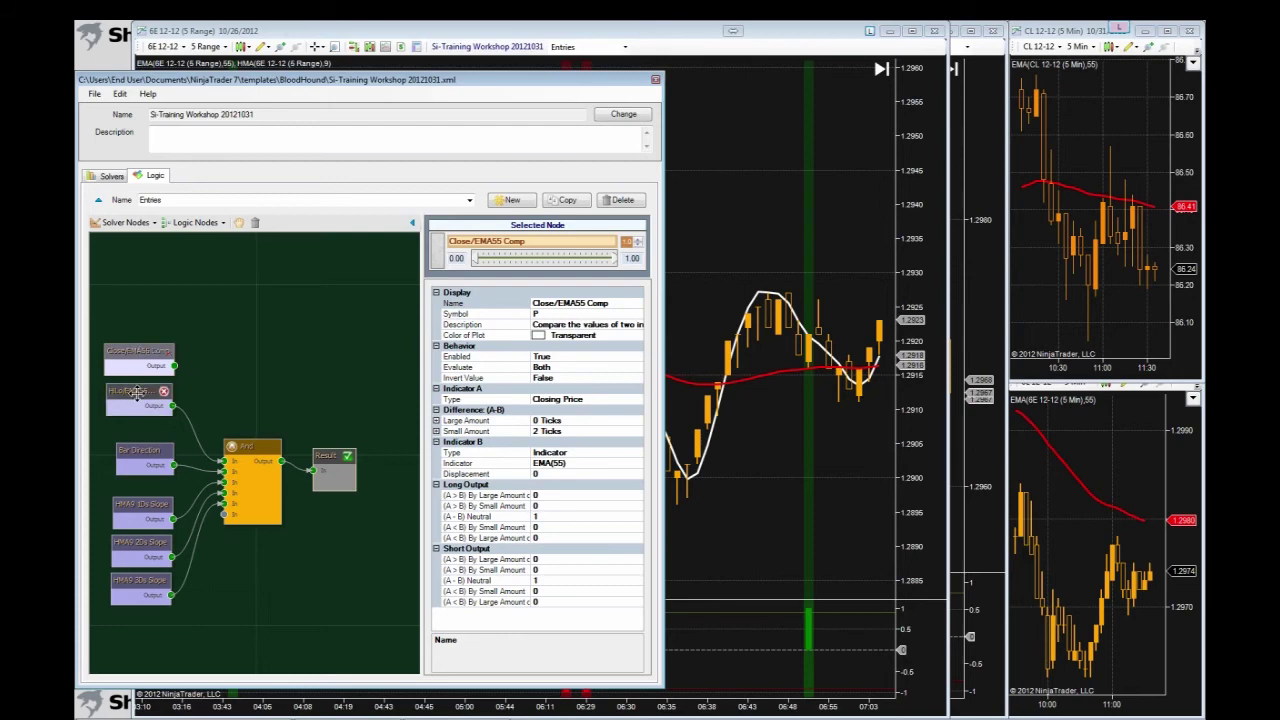
- Compare both comparison nodes' settings and nudge Close/EMA55 Comp into line above HiLo/EMA55 Comp
left_click(136, 392)
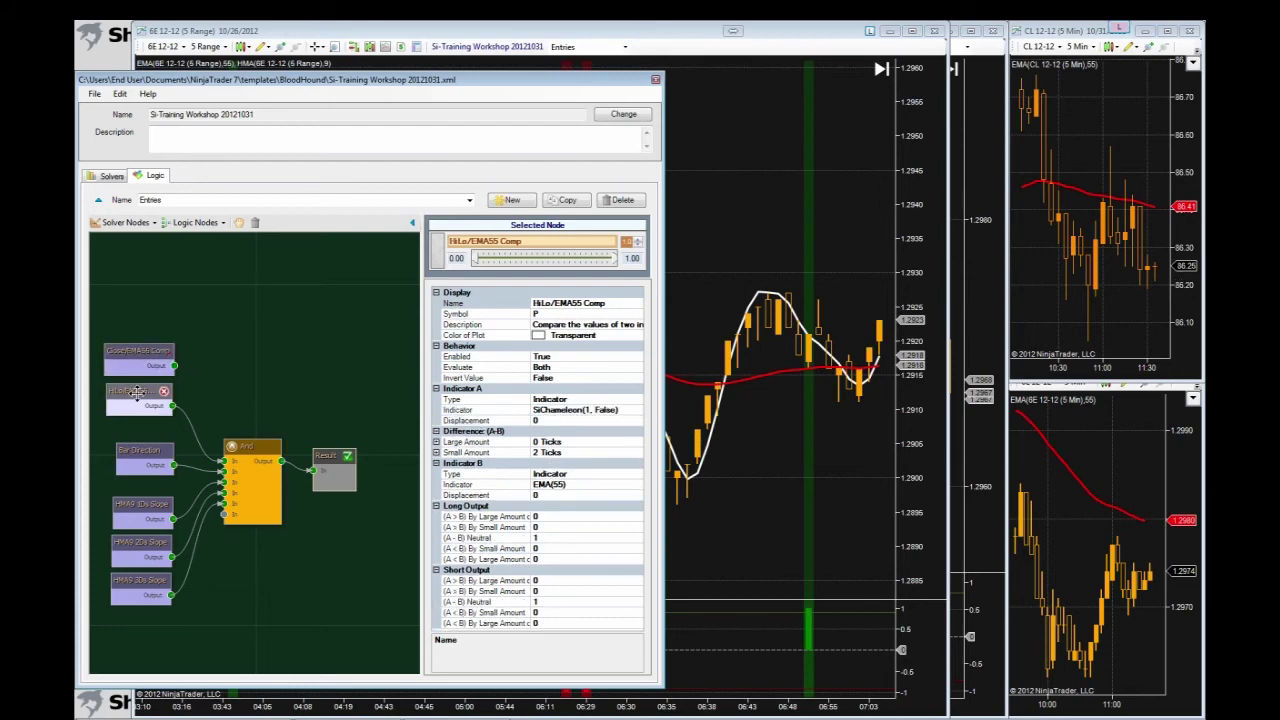
left_click(138, 351)
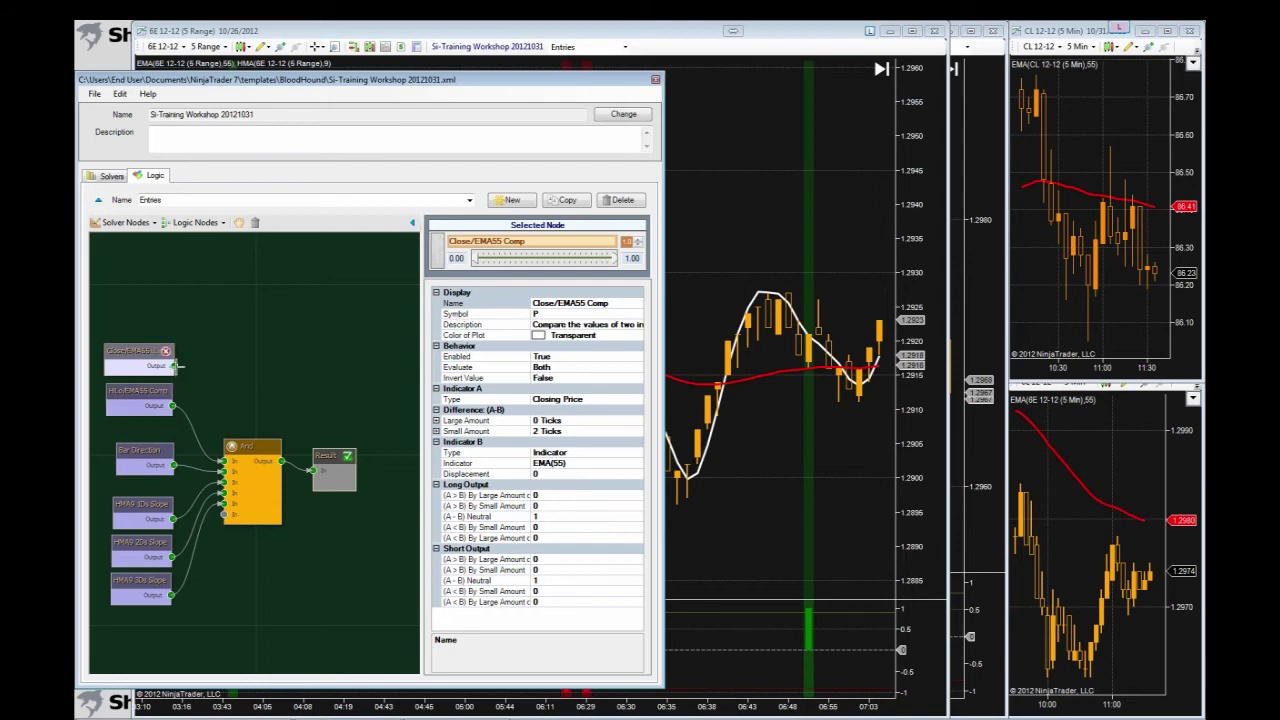
left_click_drag(144, 351, 148, 347)
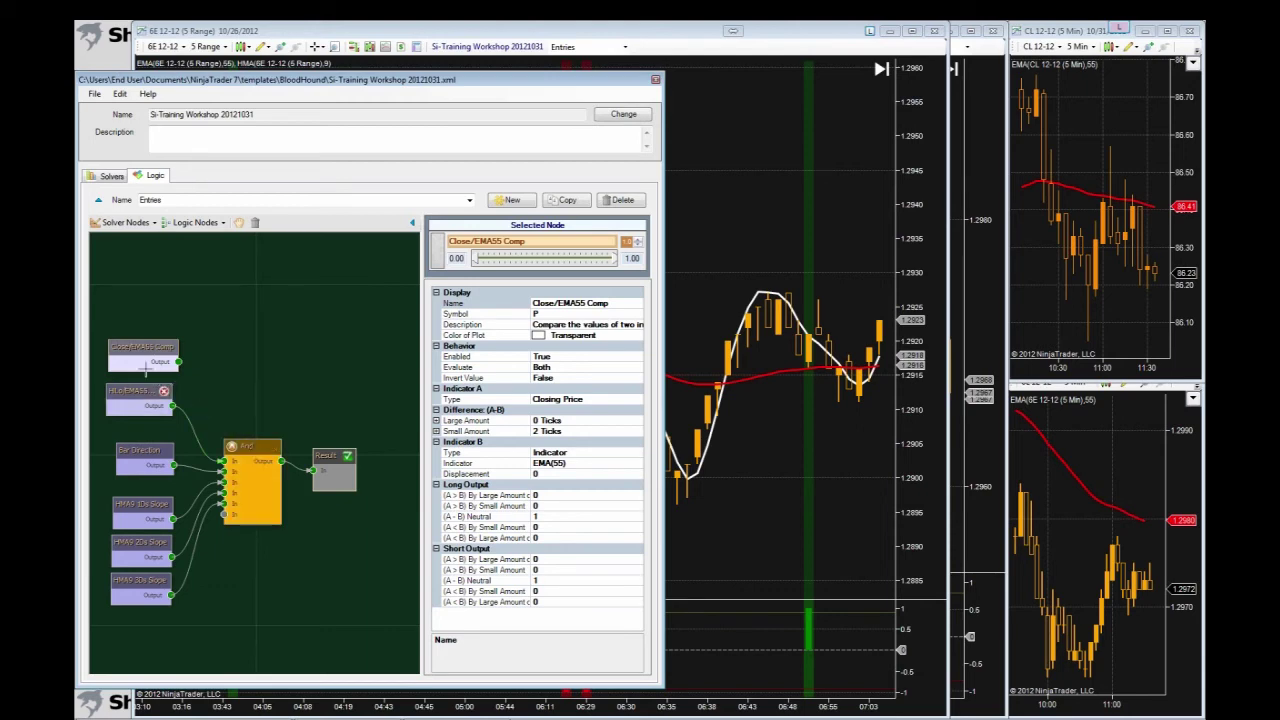
left_click(134, 390)
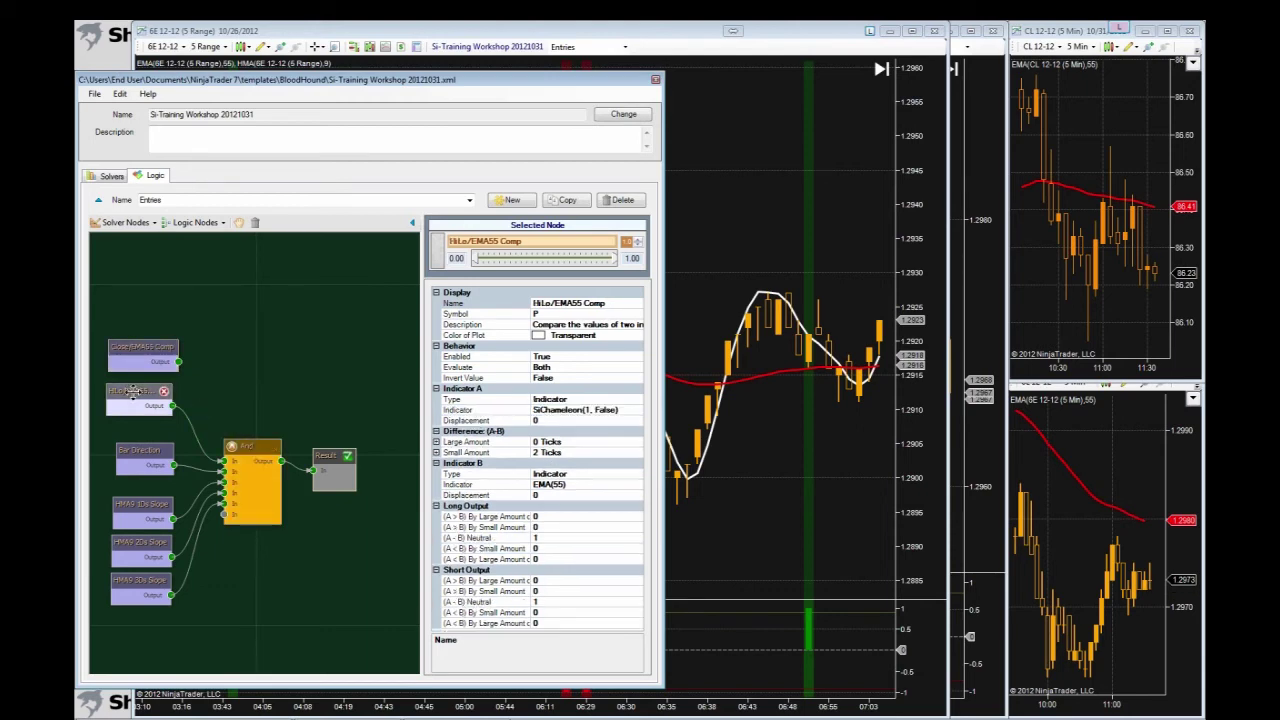
left_click(139, 352)
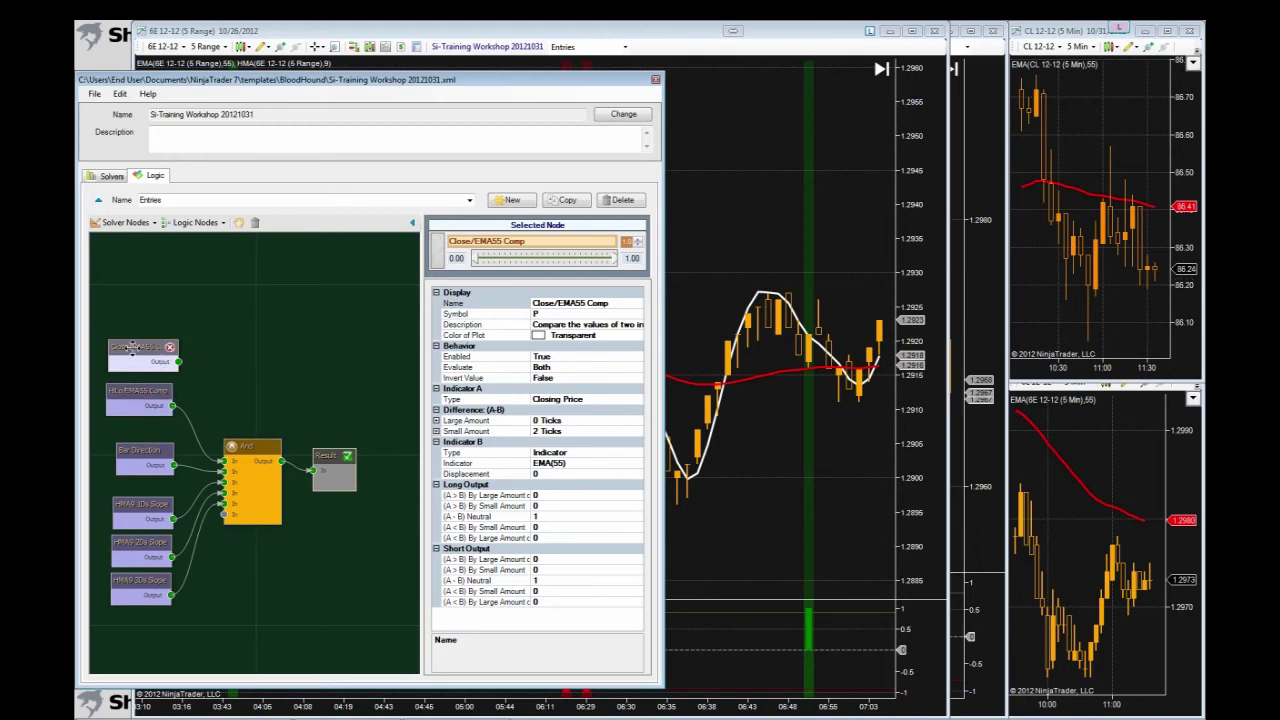
left_click(140, 391)
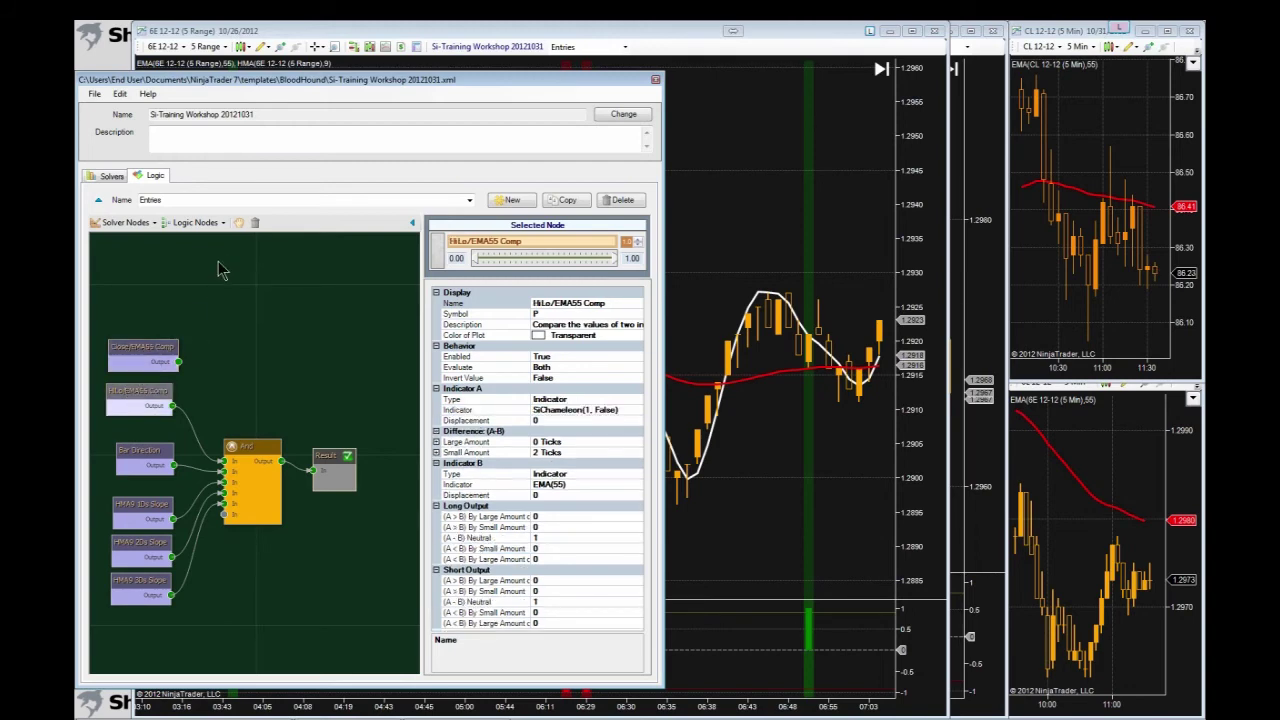
left_click(222, 223)
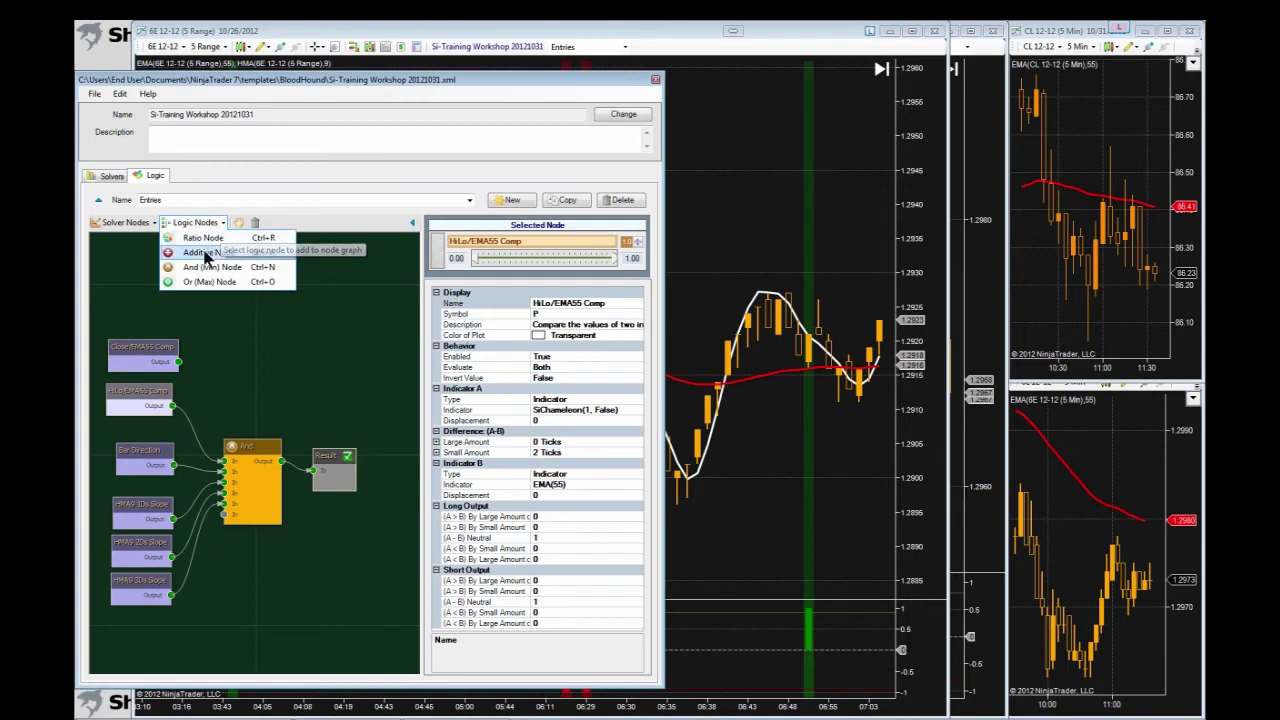
- Add an Or (Max) node and arrange it beside the two EMA55 comparison nodes
left_click(205, 281)
left_click_drag(214, 292, 219, 368)
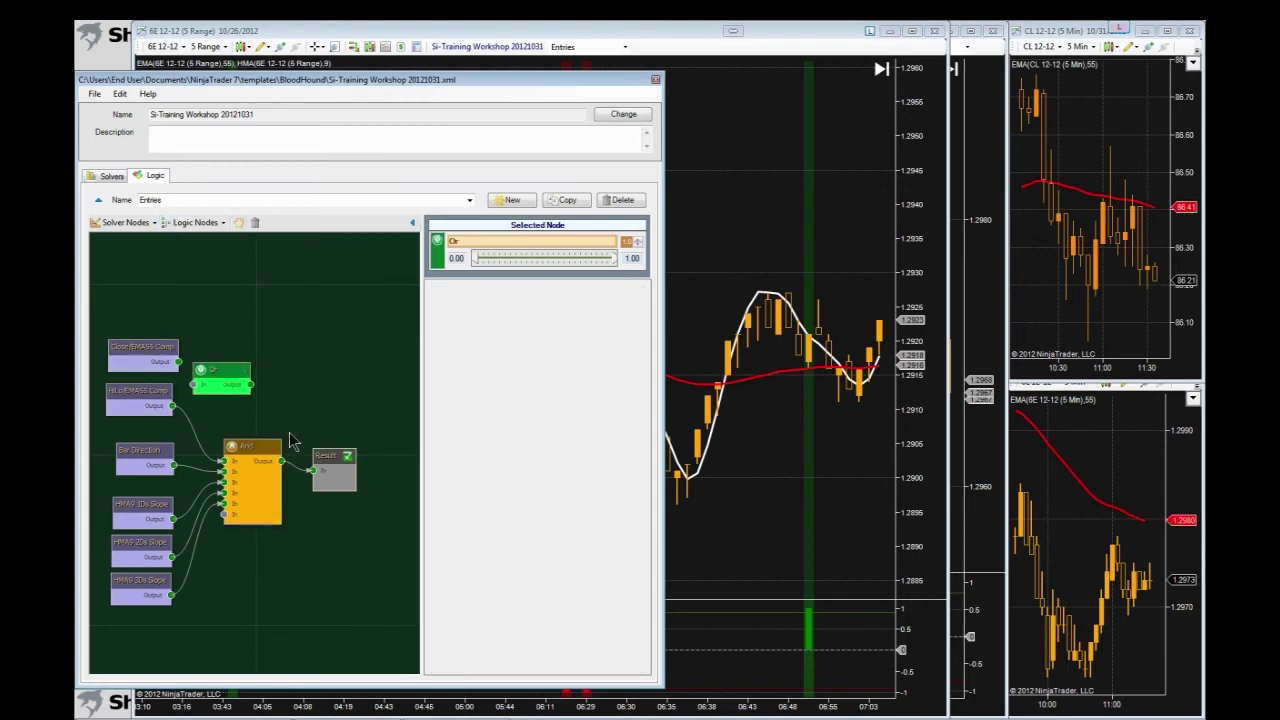
left_click_drag(217, 313, 259, 307)
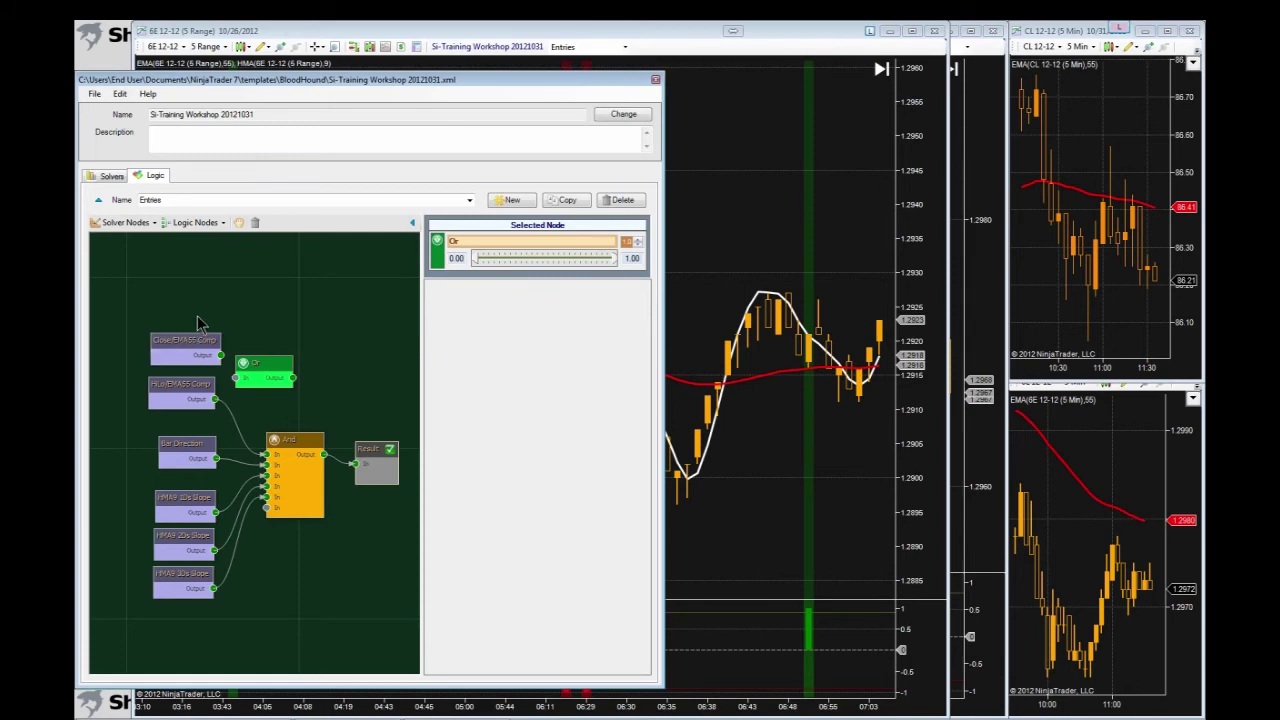
left_click_drag(197, 323, 145, 412)
left_click_drag(178, 340, 149, 340)
left_click_drag(271, 380, 238, 380)
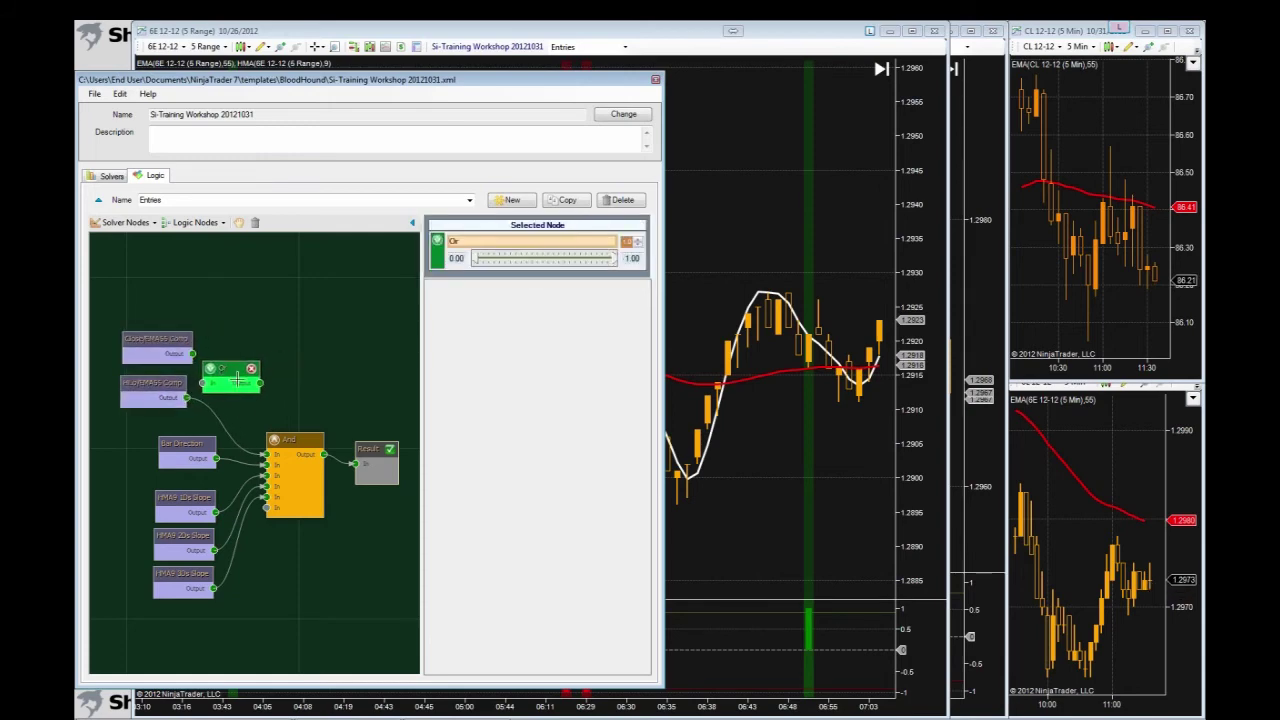
- Wire Close/EMA55 Comp into the Or node and Or into And, then view the latest chart bars
left_click(228, 428)
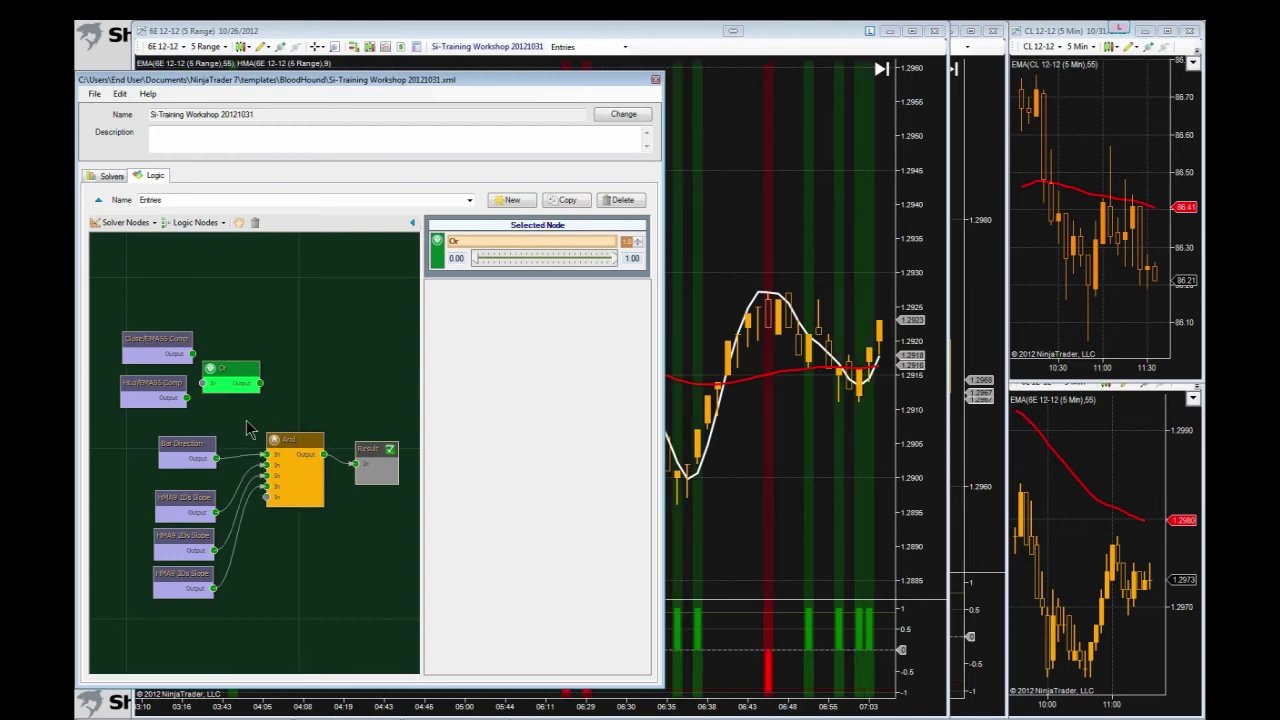
left_click_drag(260, 383, 266, 456)
left_click_drag(194, 356, 208, 392)
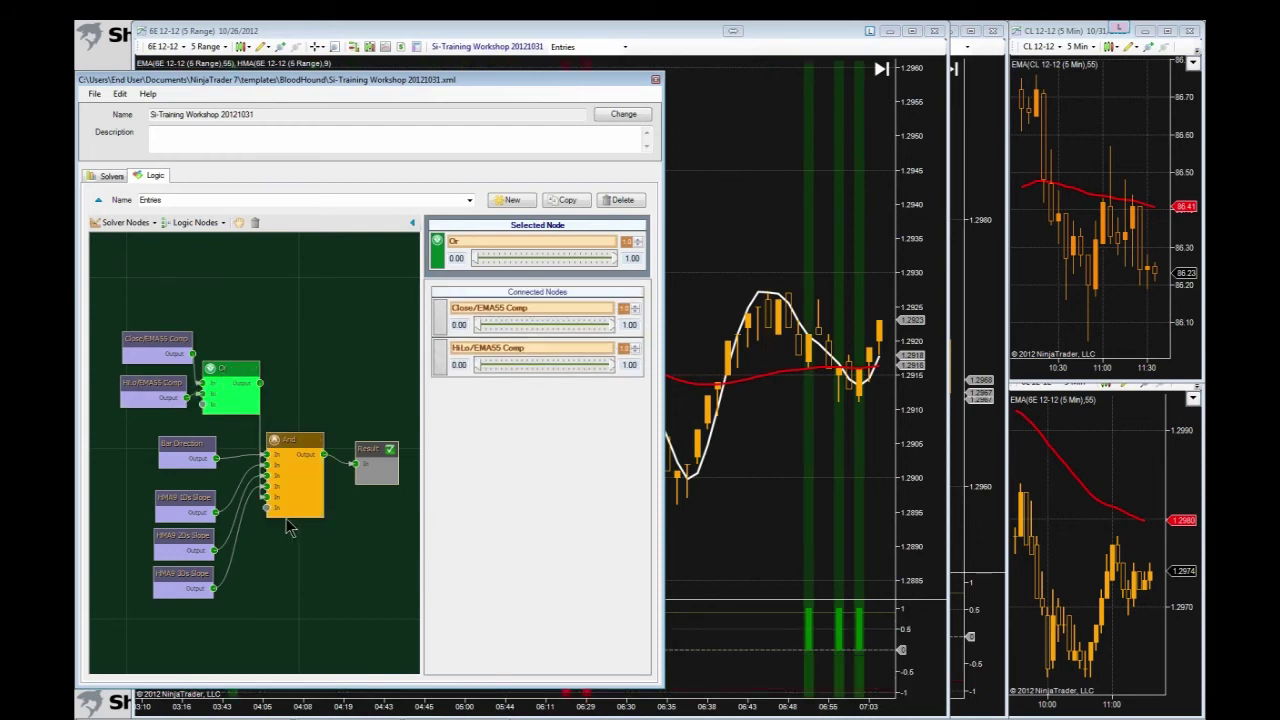
left_click(710, 254)
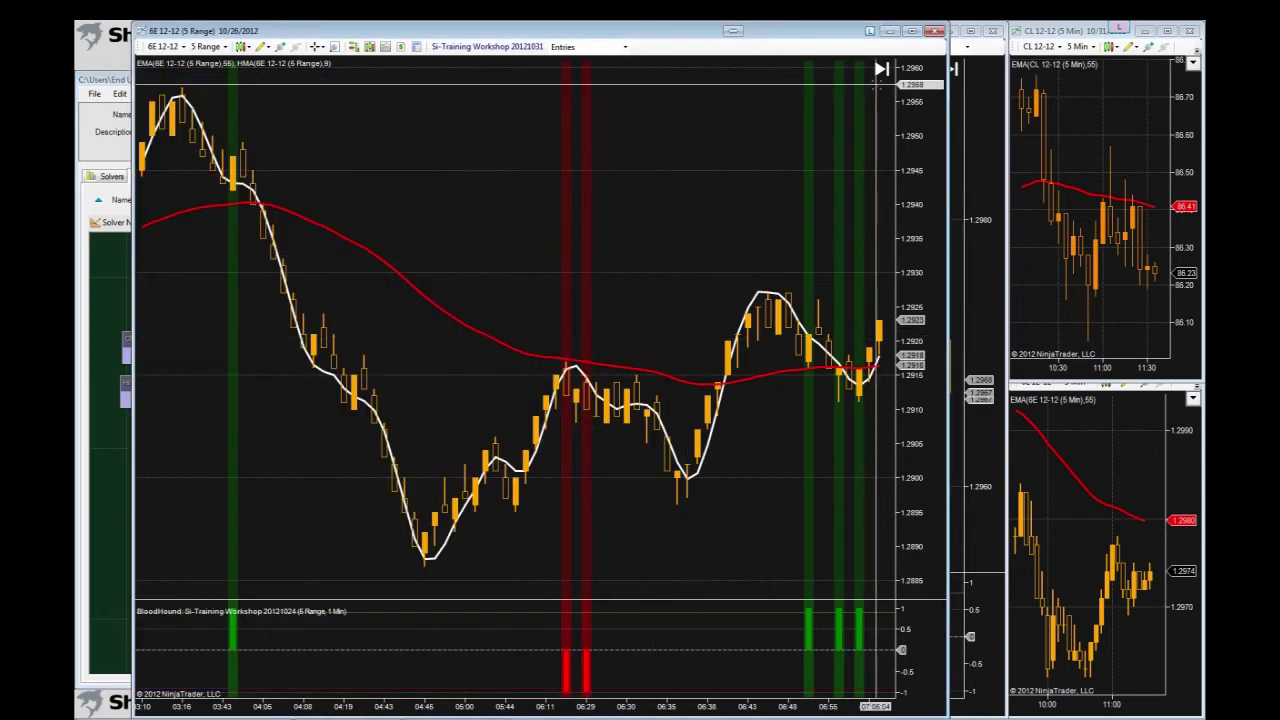
left_click(881, 69)
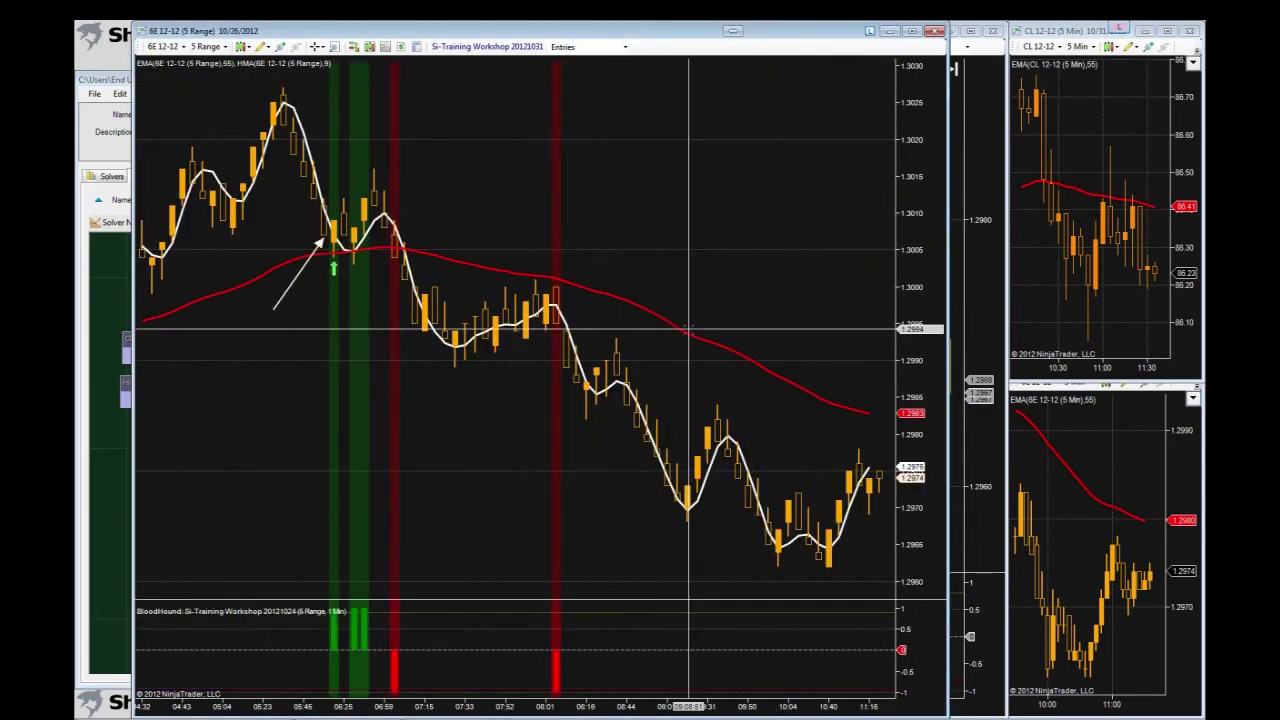
- Review the 10/31 signals and both comparison nodes' settings, then move the chart right of the editor
scroll(688, 330, "down", 10)
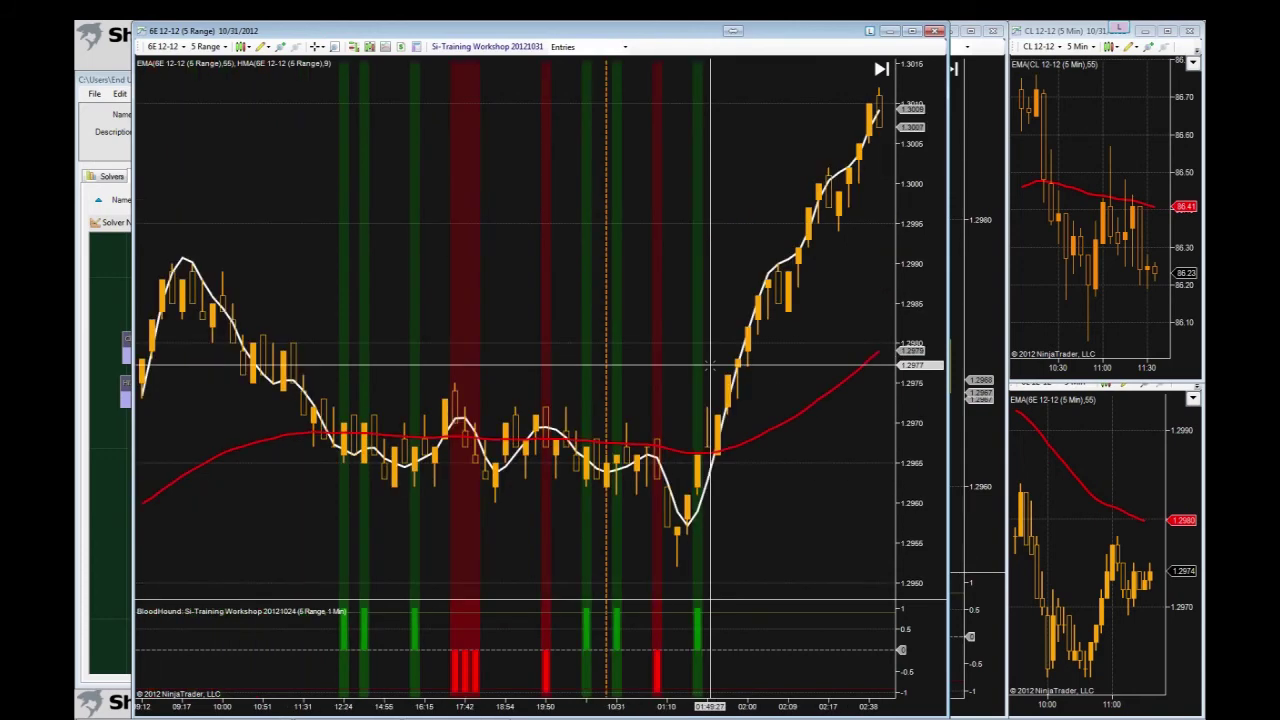
scroll(710, 367, "up", 2)
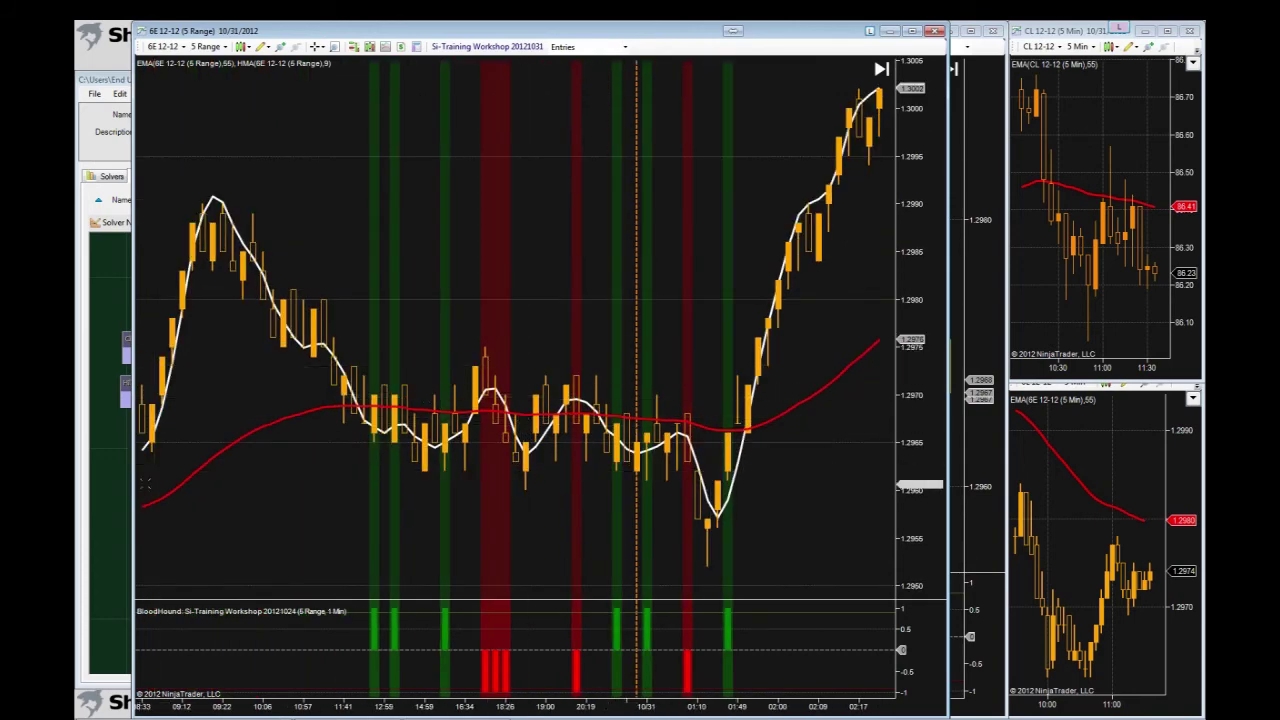
left_click(113, 478)
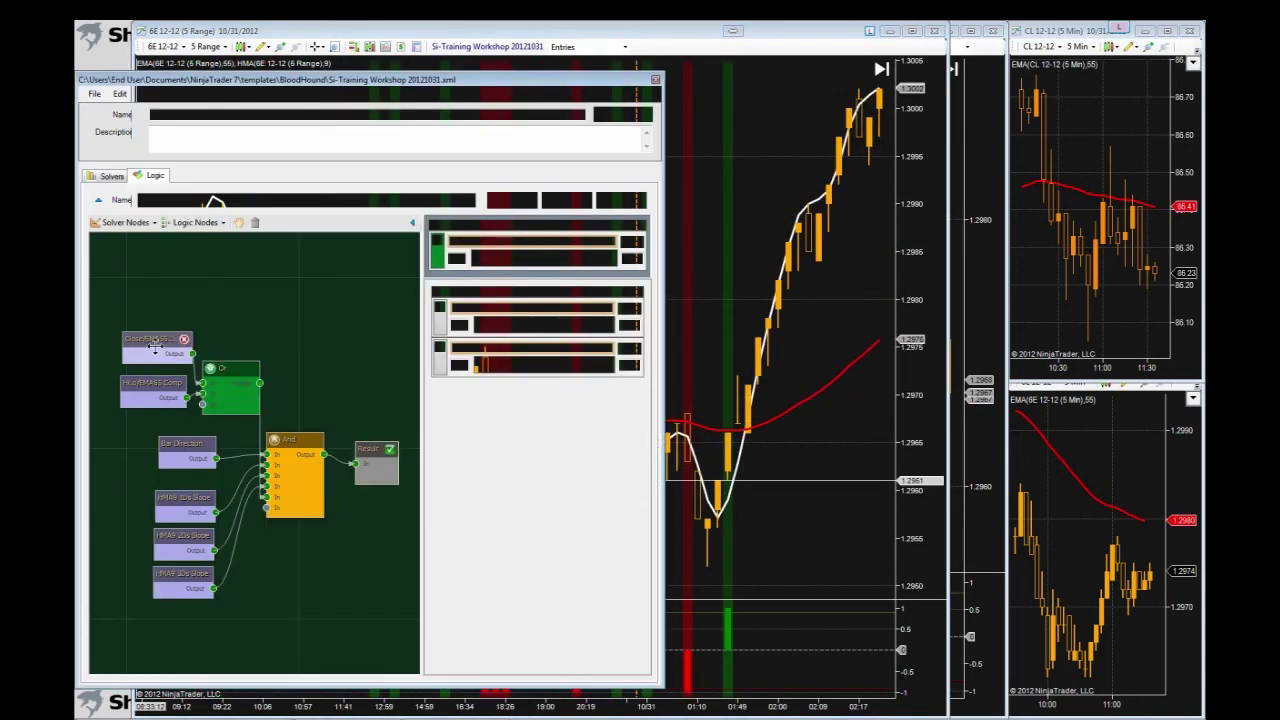
left_click(145, 340)
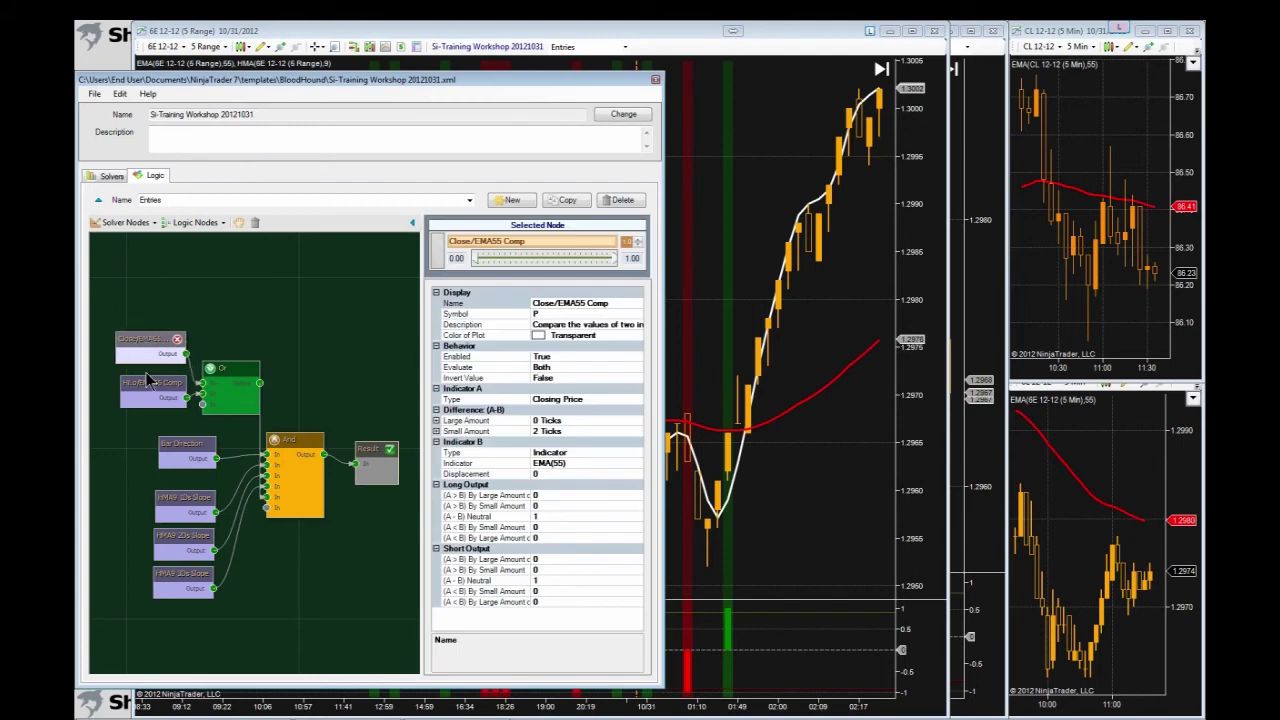
left_click(150, 386)
left_click_drag(150, 343, 144, 340)
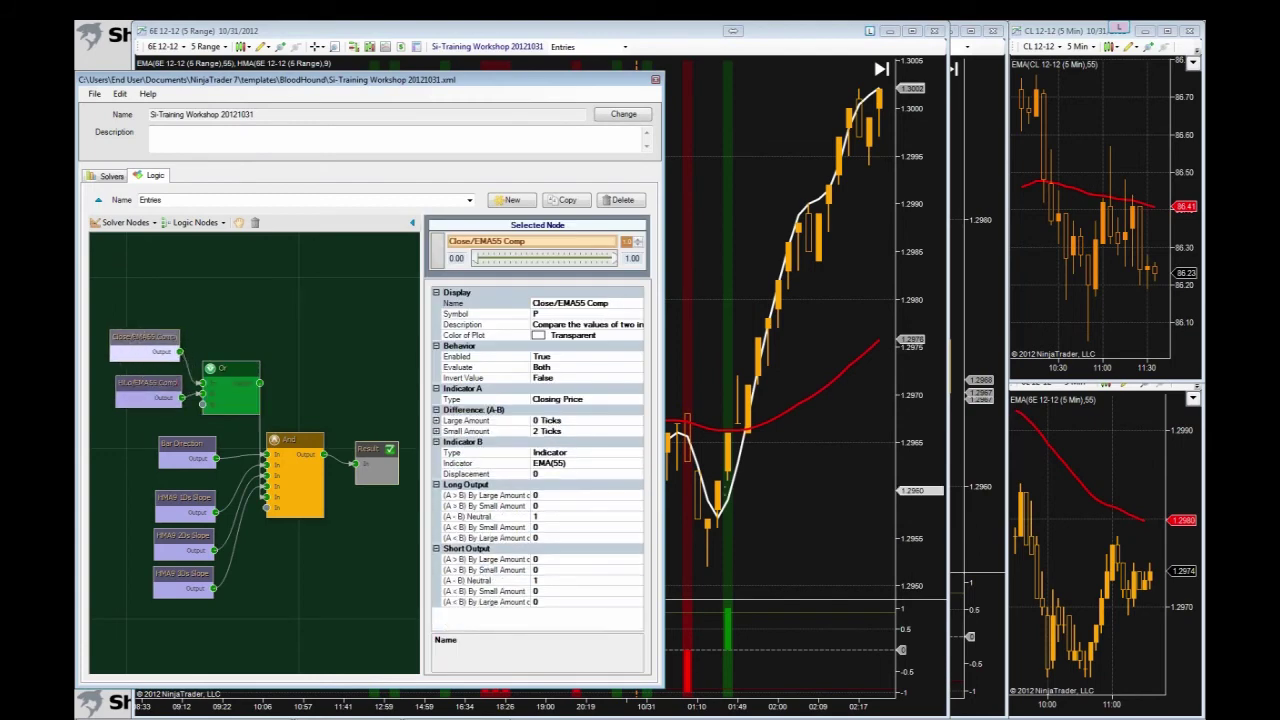
left_click(793, 511)
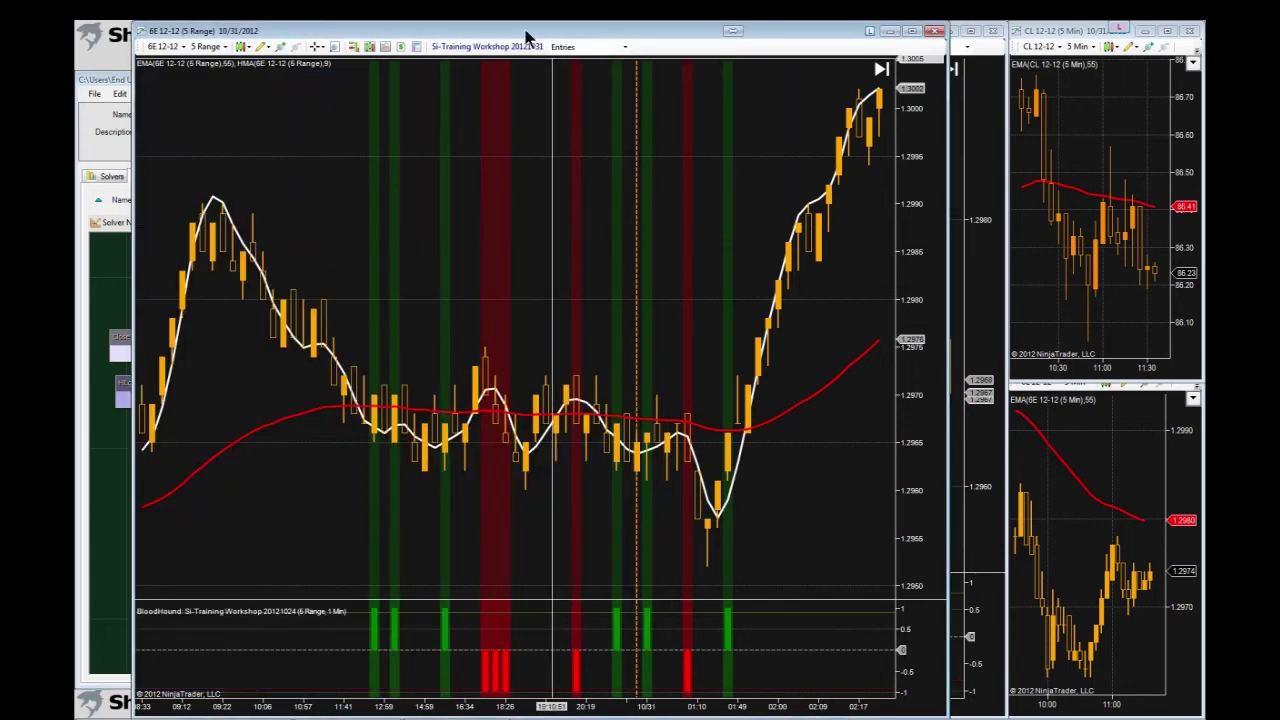
left_click_drag(525, 37, 789, 38)
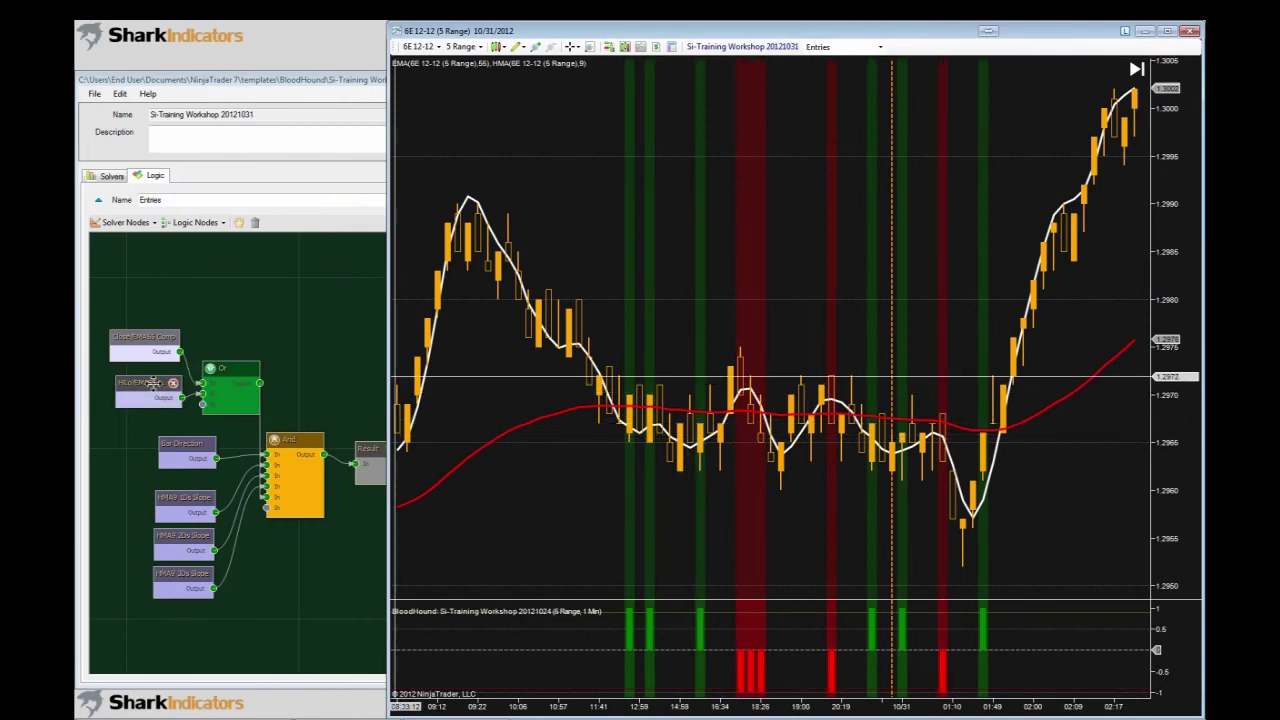
- Recheck the HiLo/EMA55 and Close/EMA55 Comp settings against the chart, then open the '5 Range' interval list
left_click(150, 384)
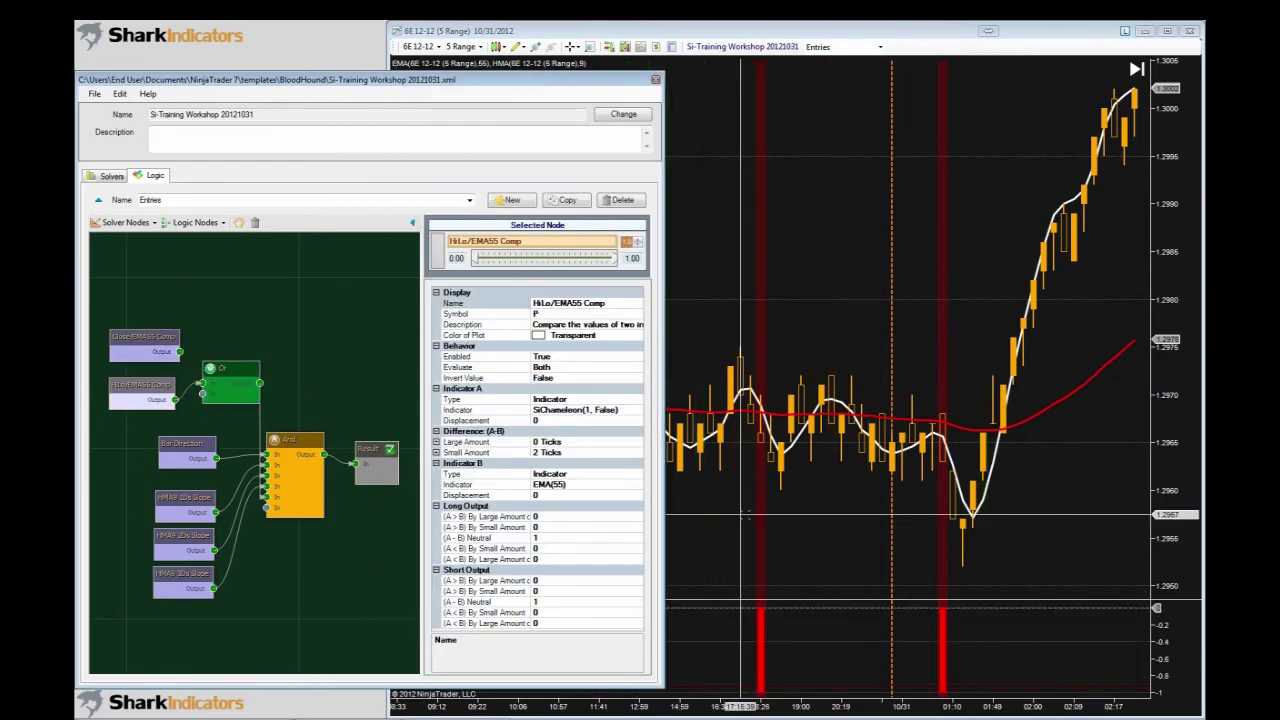
left_click(797, 513)
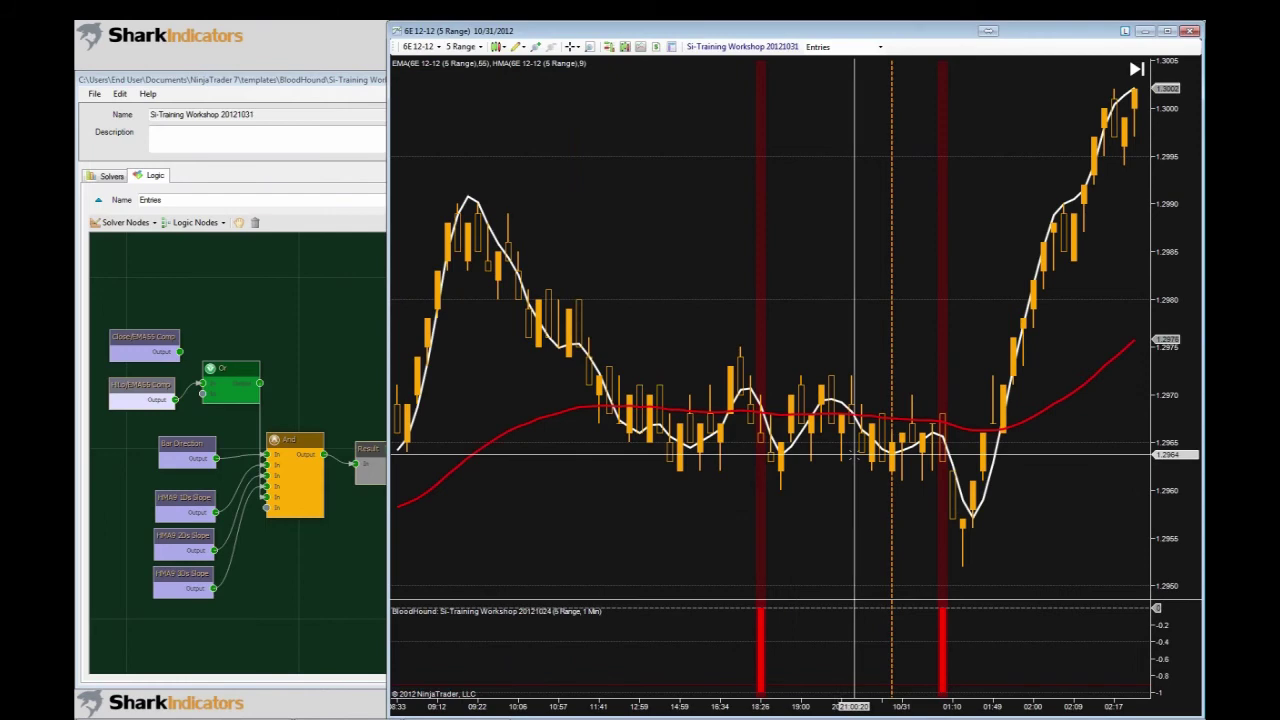
left_click(136, 336)
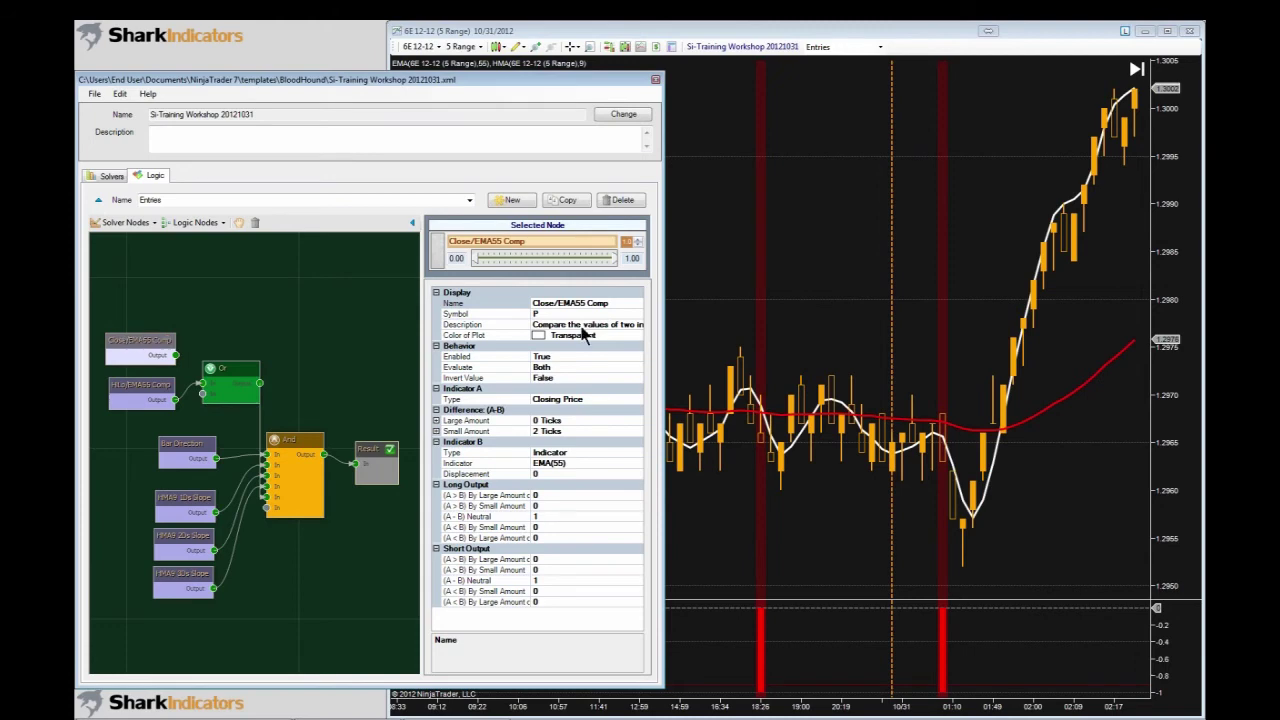
left_click(838, 345)
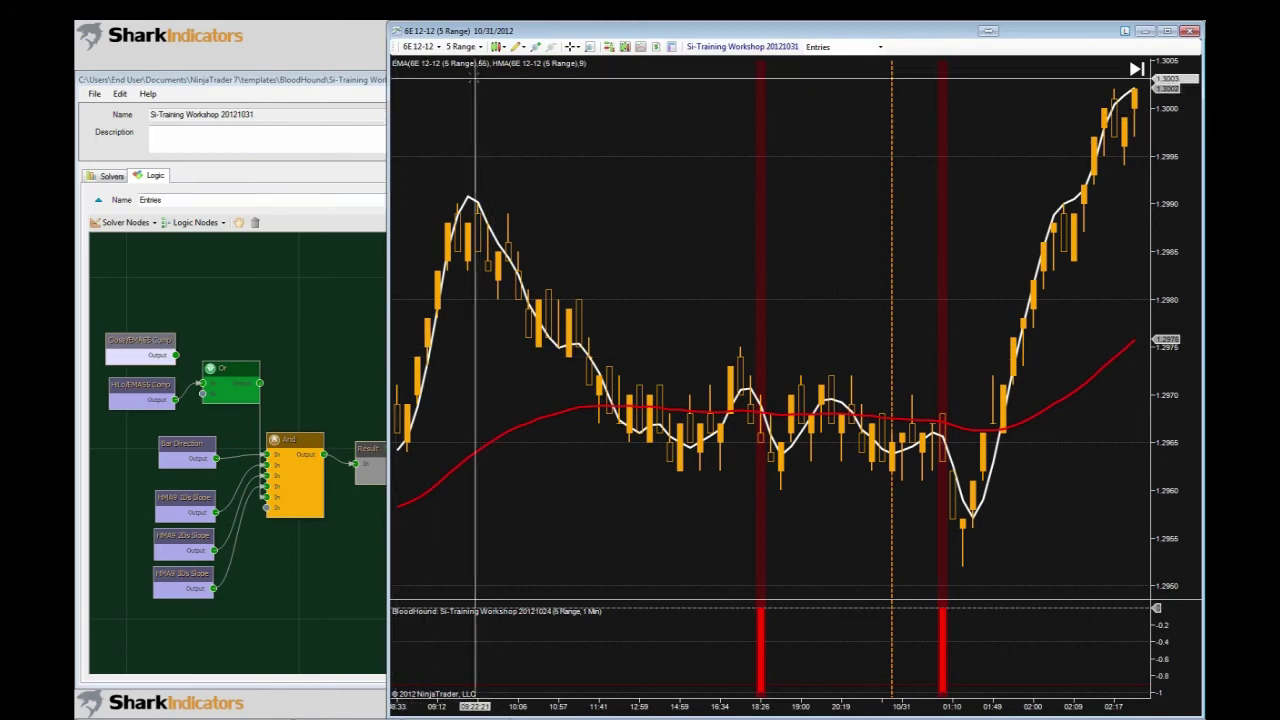
left_click(480, 48)
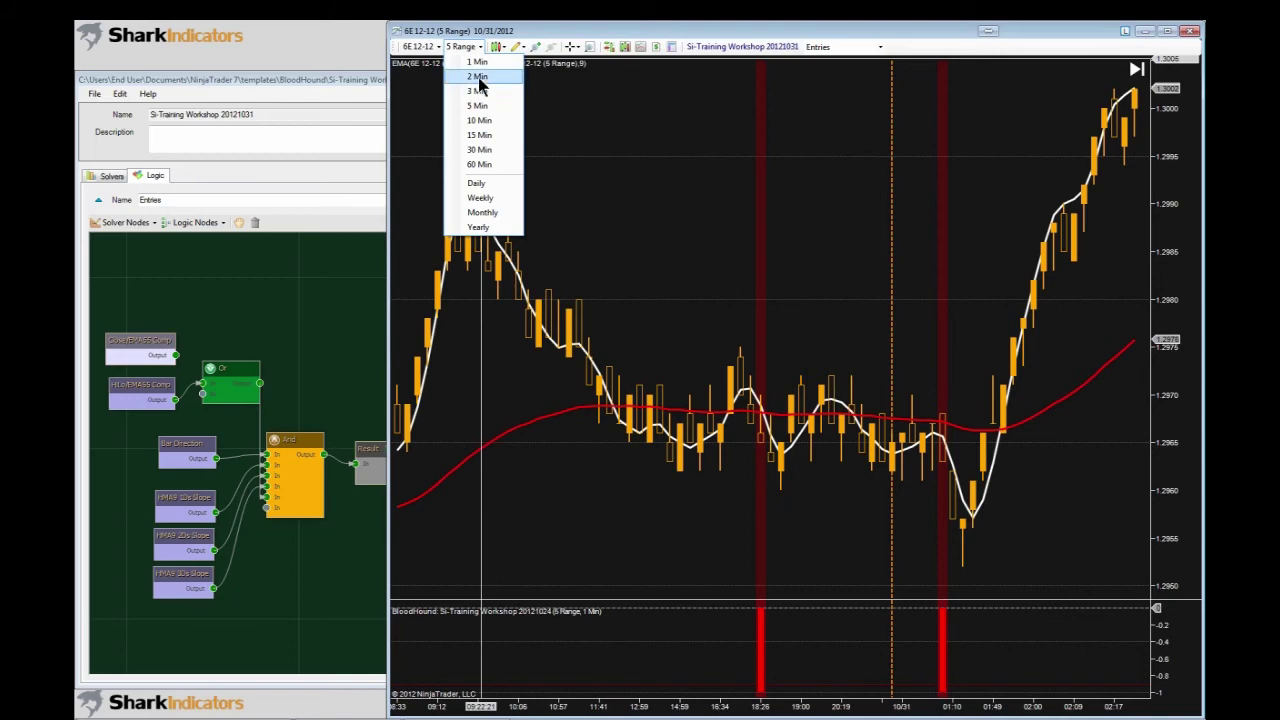
- Switch the 6E chart to 2 Min bars and scroll to the 10/31 peak
left_click(479, 78)
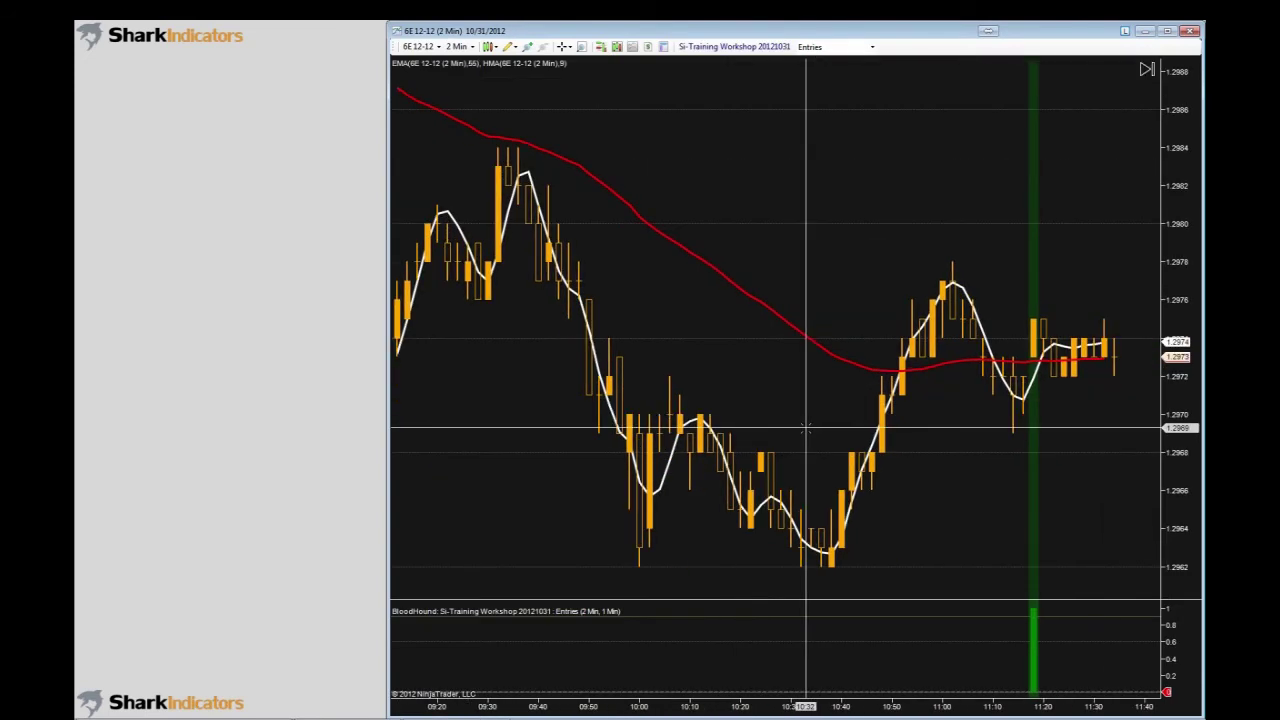
scroll(730, 415, "up", 3)
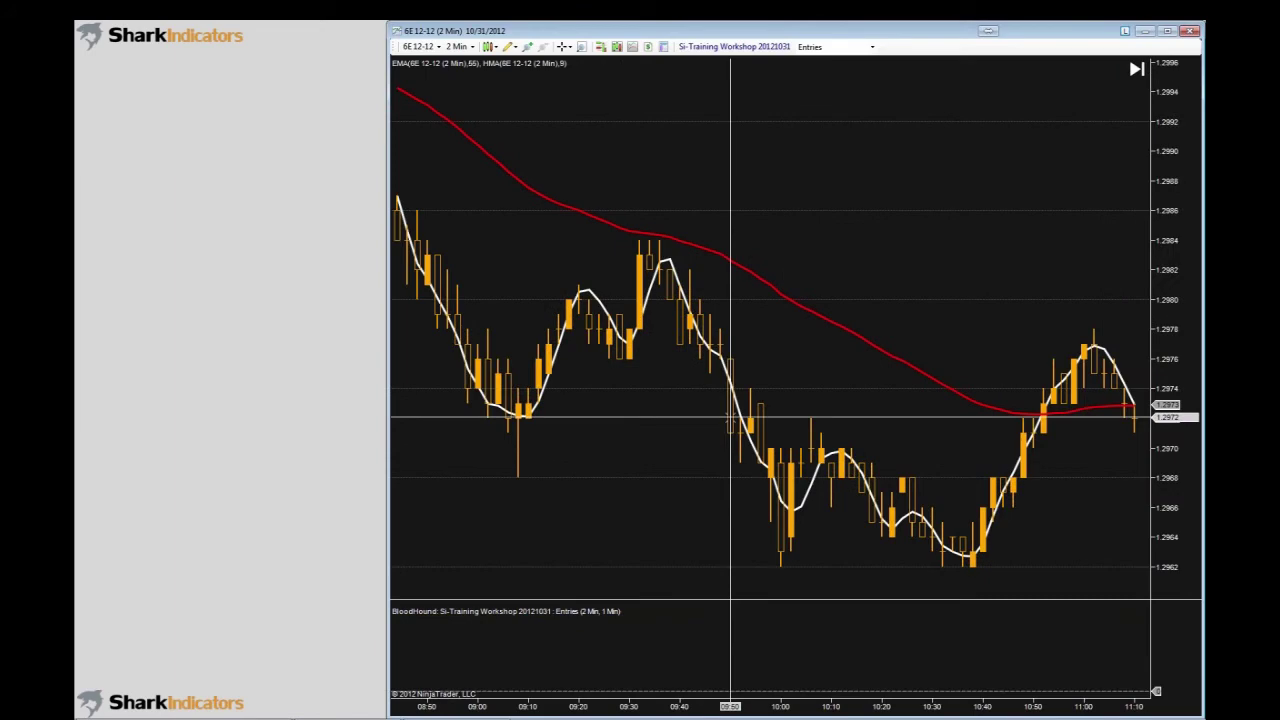
scroll(730, 418, "left", 10)
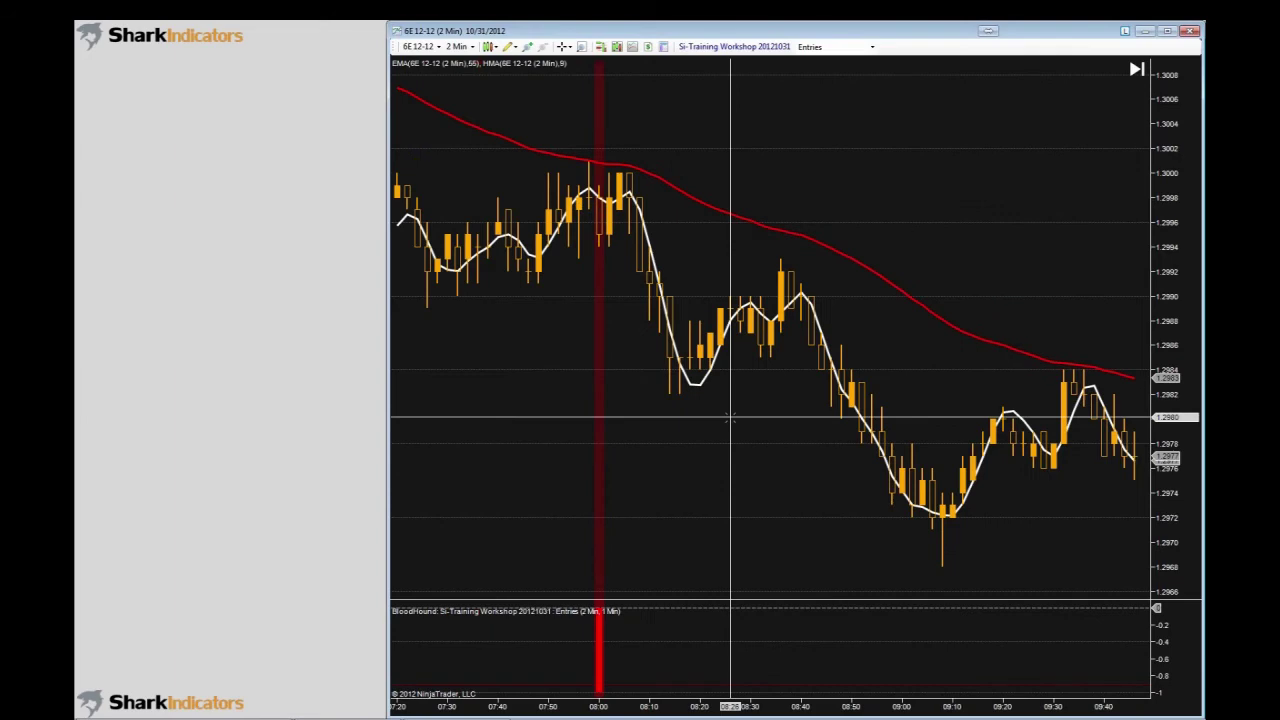
scroll(779, 250, "right", 7)
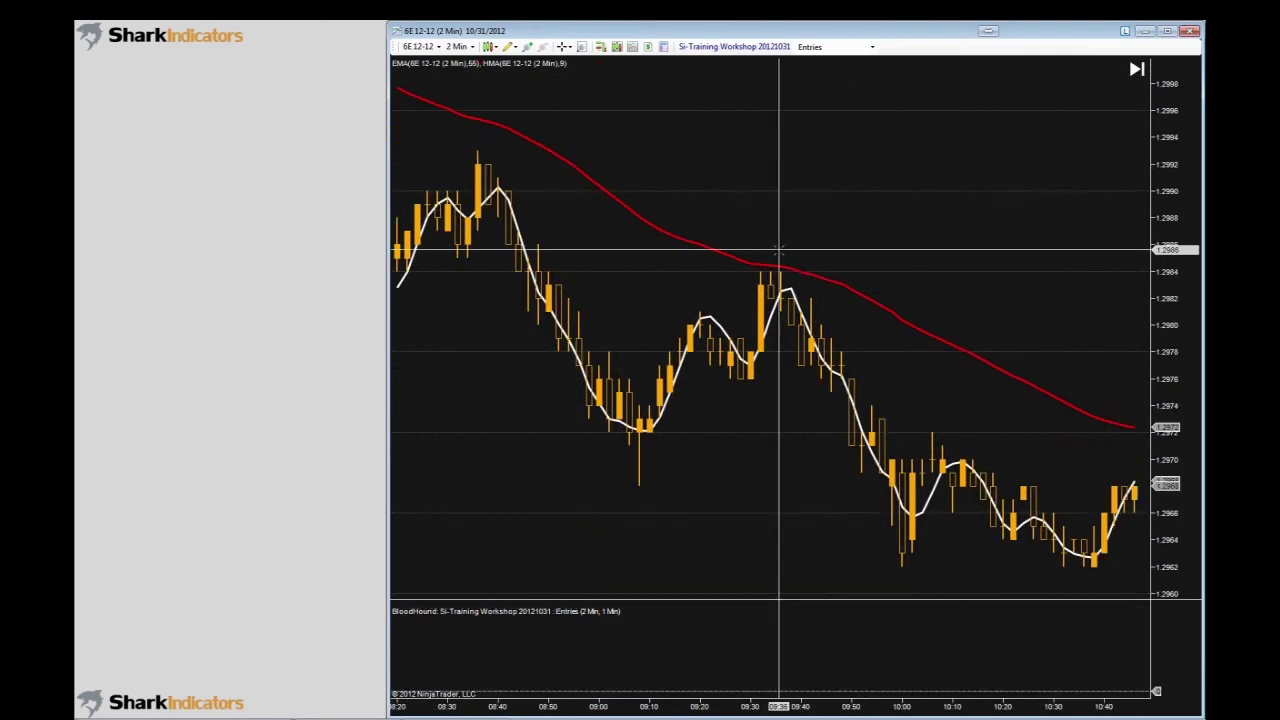
- Draw an Arrow Line pointing at the 09:36 peak touching the EMA55 line
left_click(831, 152)
left_click(792, 216)
left_click(782, 250)
left_click(782, 250)
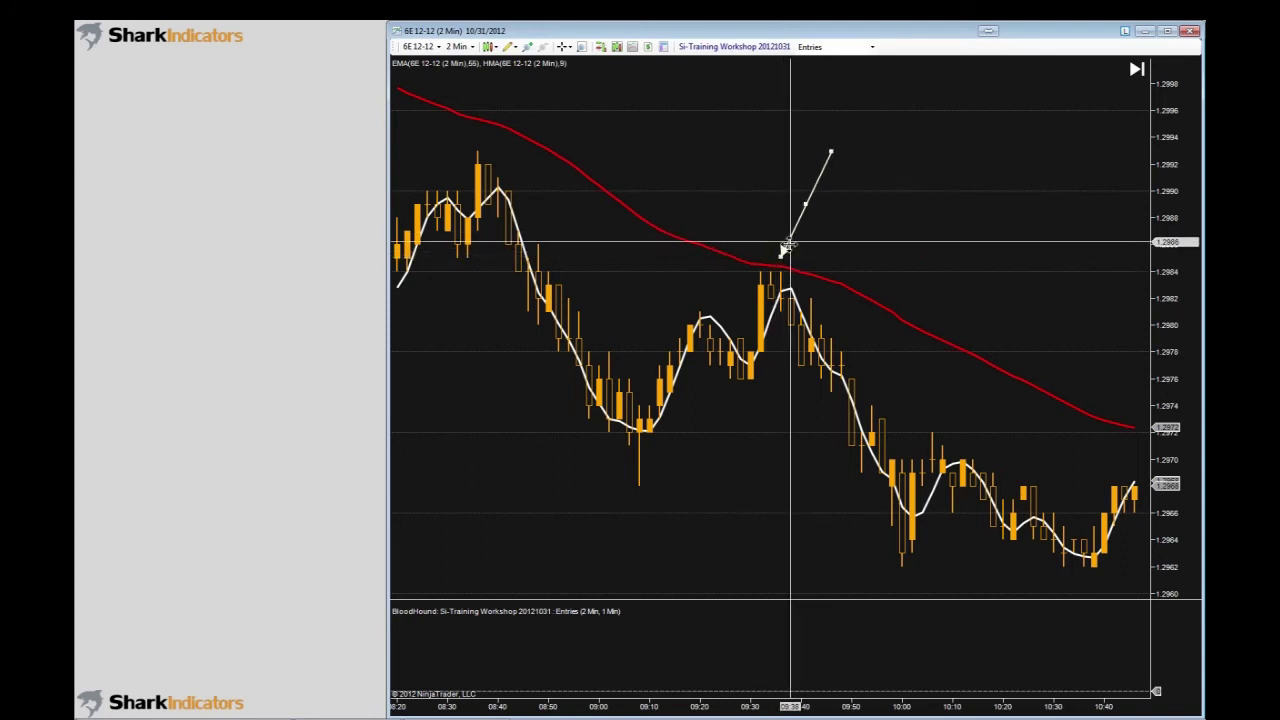
- Move the arrow's tip onto the candle peak just under the red EMA55 near 09:36
left_click_drag(782, 250, 772, 252)
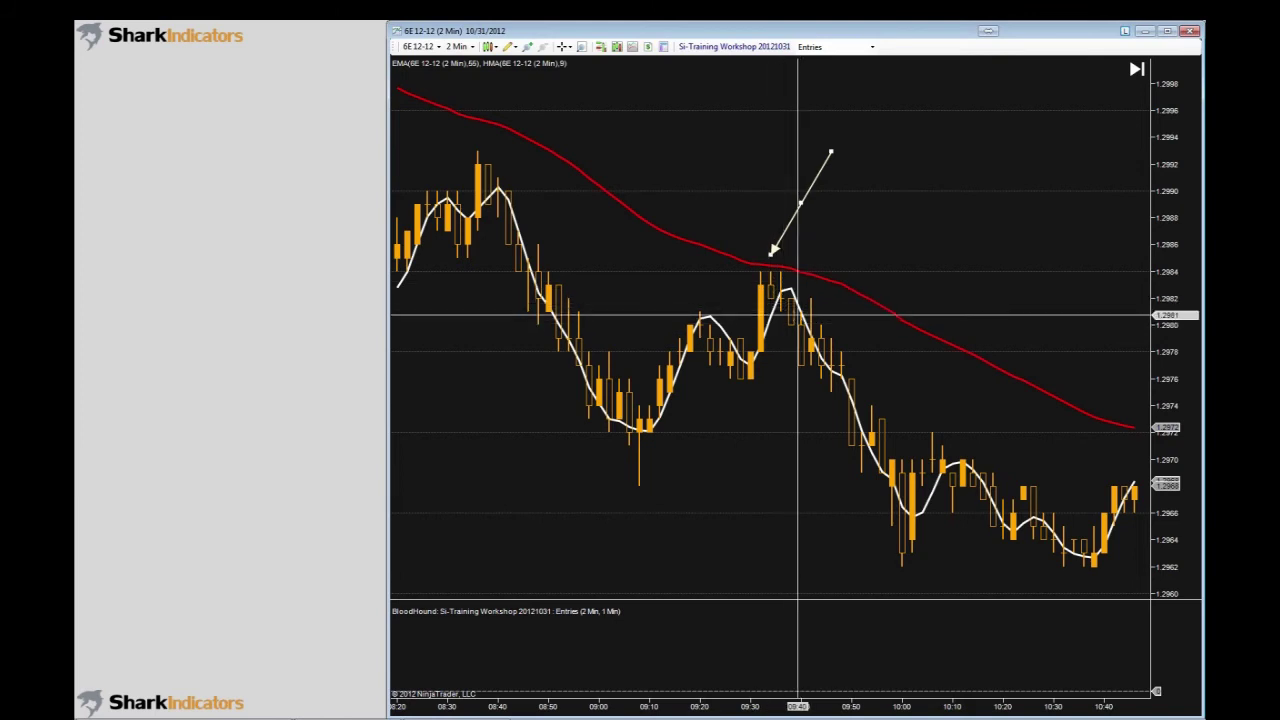
- Place the Si-Training Workshop dialog beside the chart, narrower and taller, showing its six solvers
left_click(698, 52)
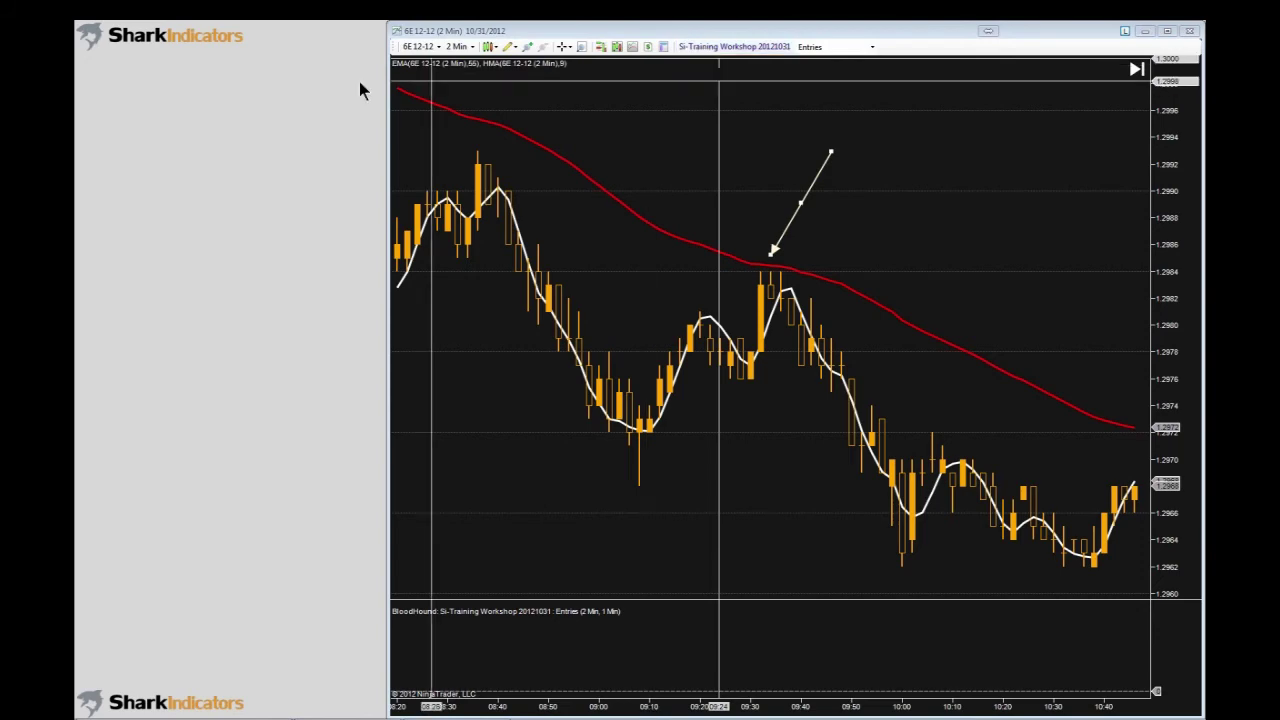
left_click_drag(74, 200, 303, 70)
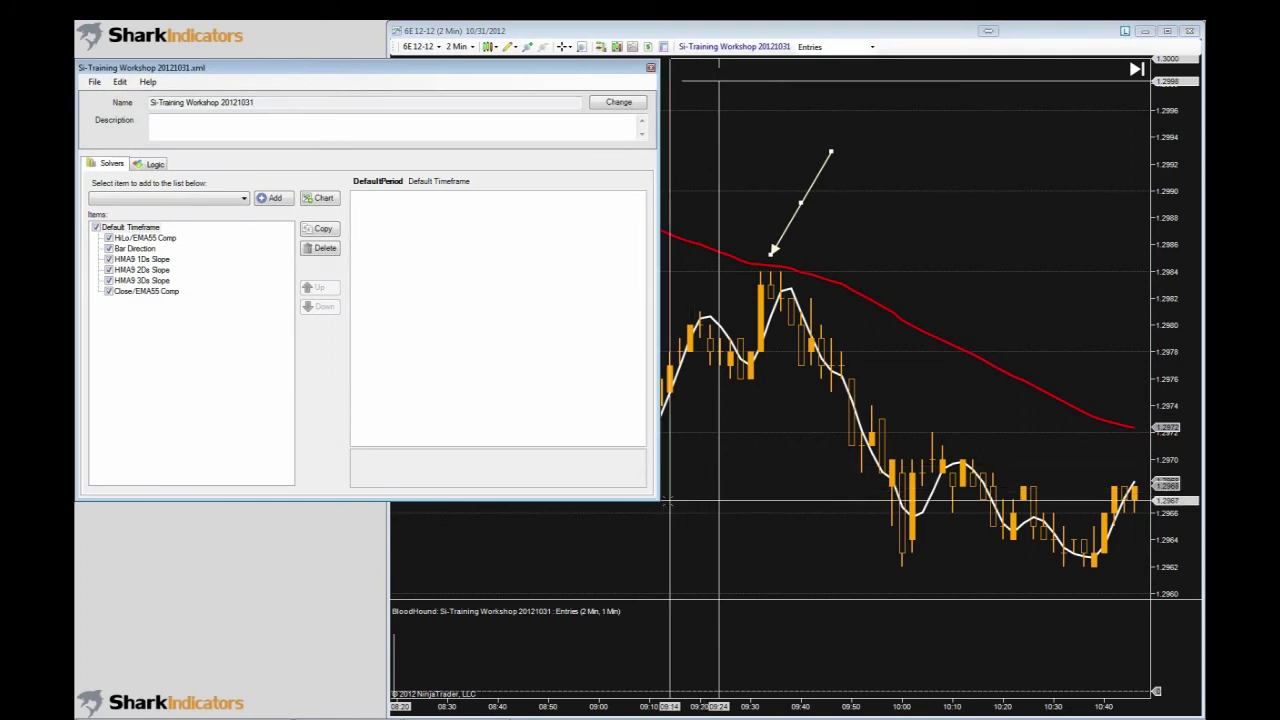
left_click_drag(660, 502, 557, 606)
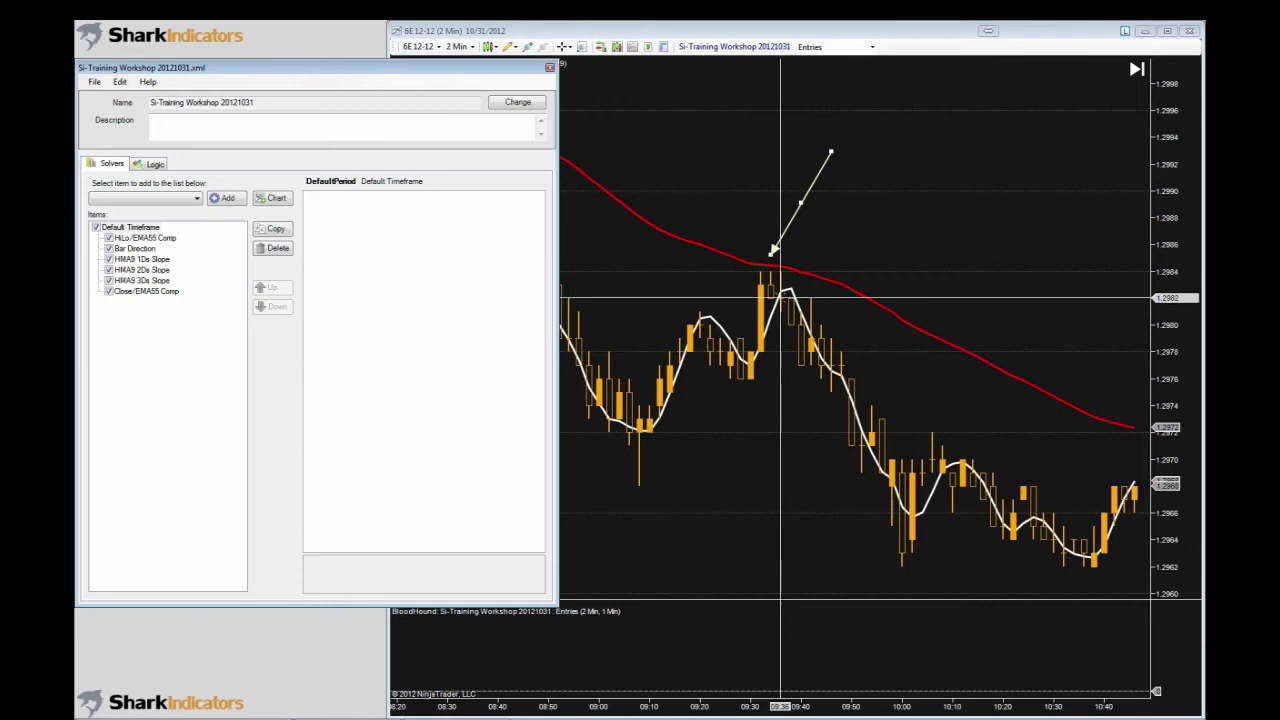
left_click(775, 284)
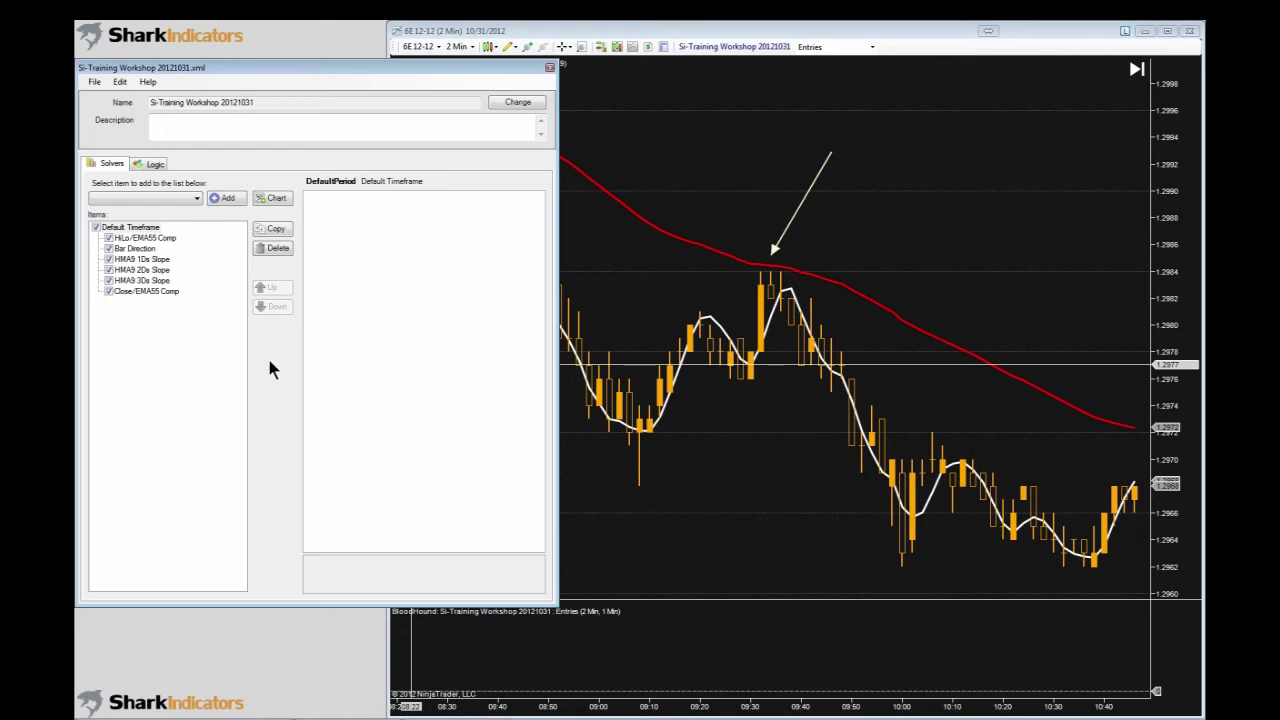
- Show the Entries logic graph and enlarge the editor taller and wider so all nodes fit
left_click(153, 166)
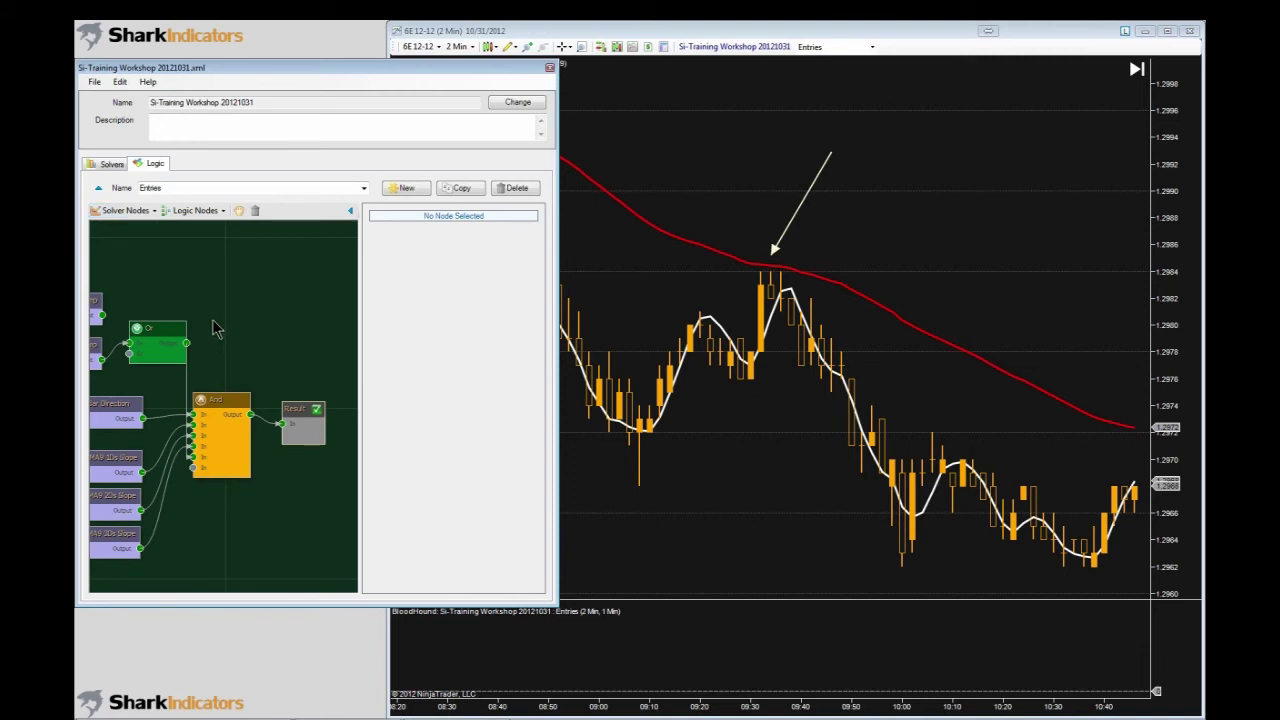
left_click(112, 165)
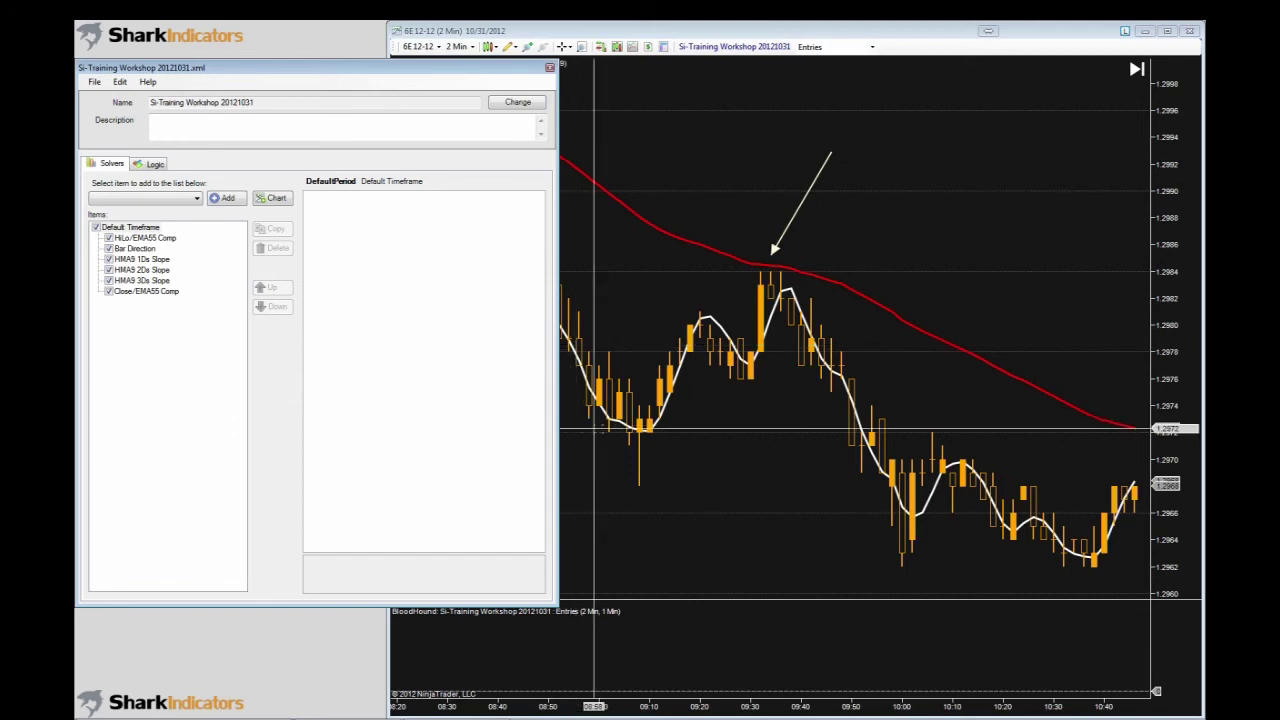
left_click(154, 164)
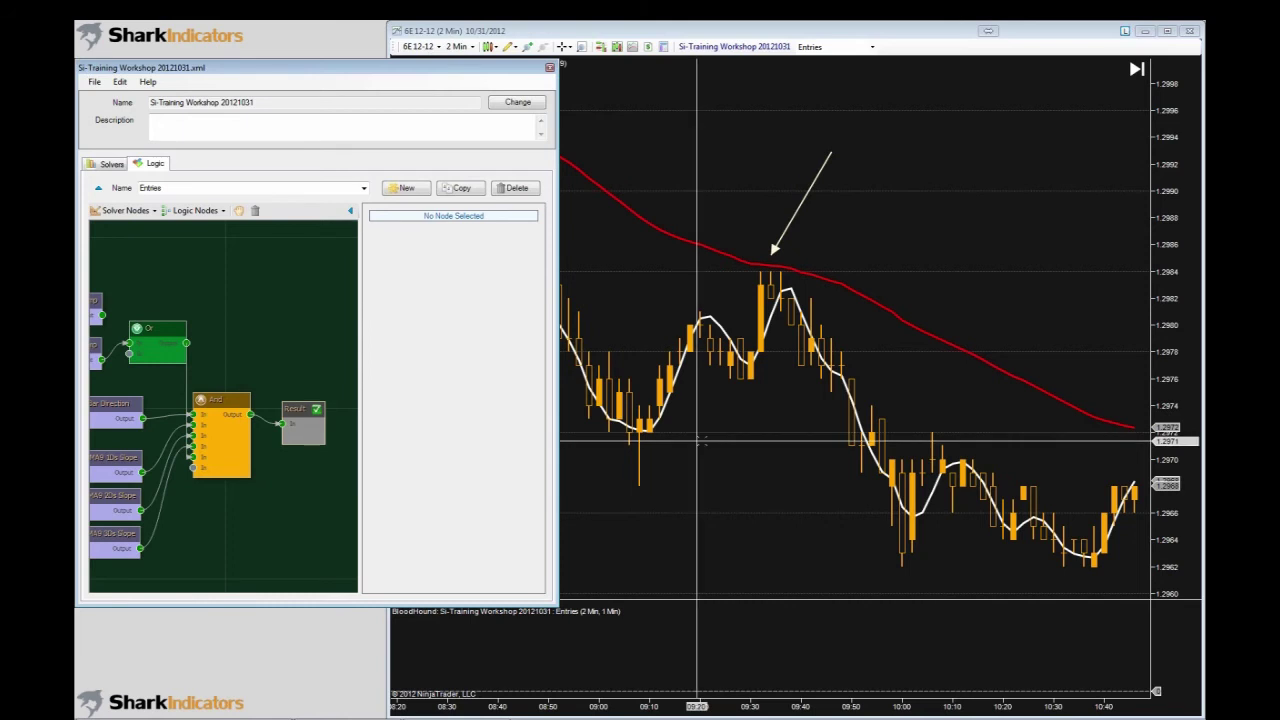
left_click(775, 396)
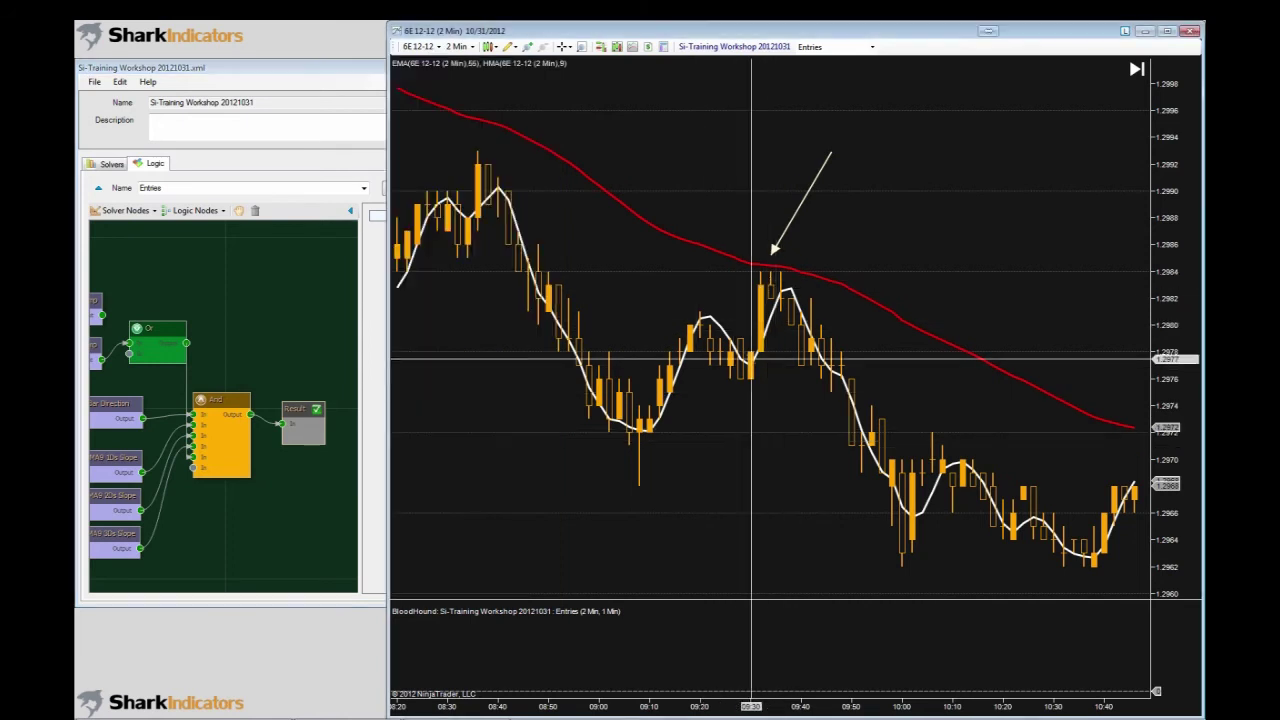
left_click(358, 590)
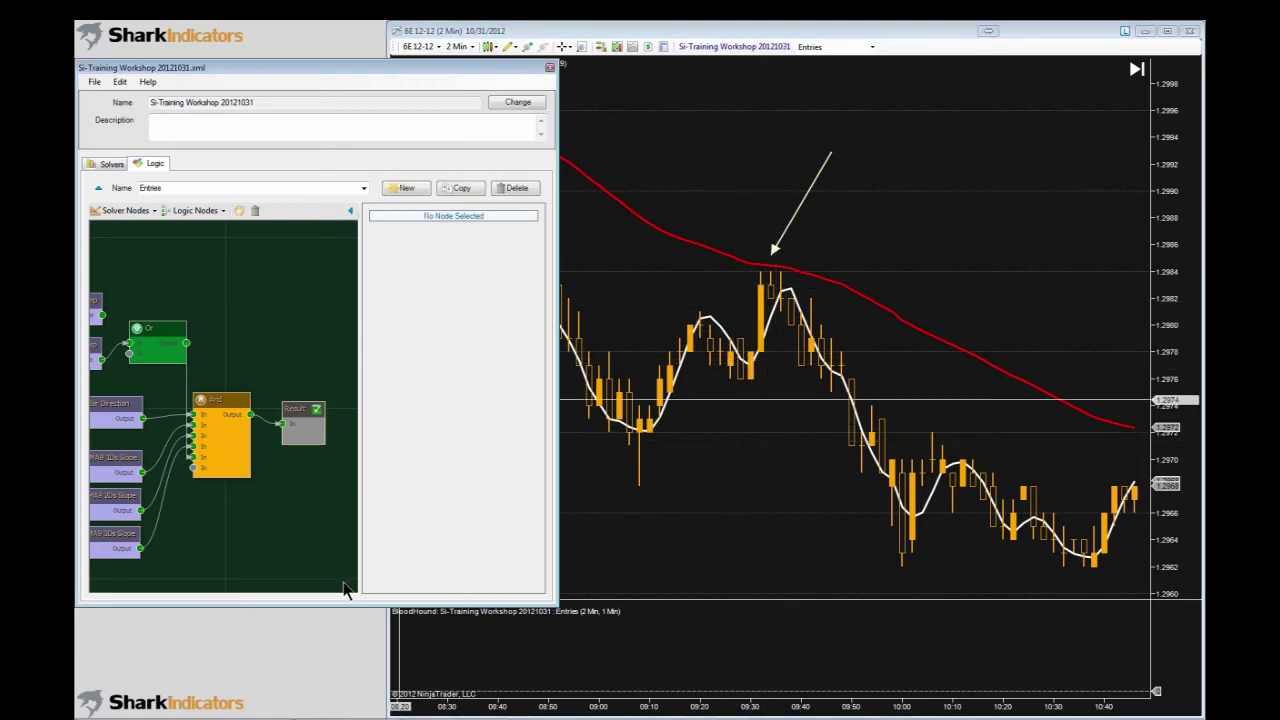
left_click_drag(196, 631, 218, 672)
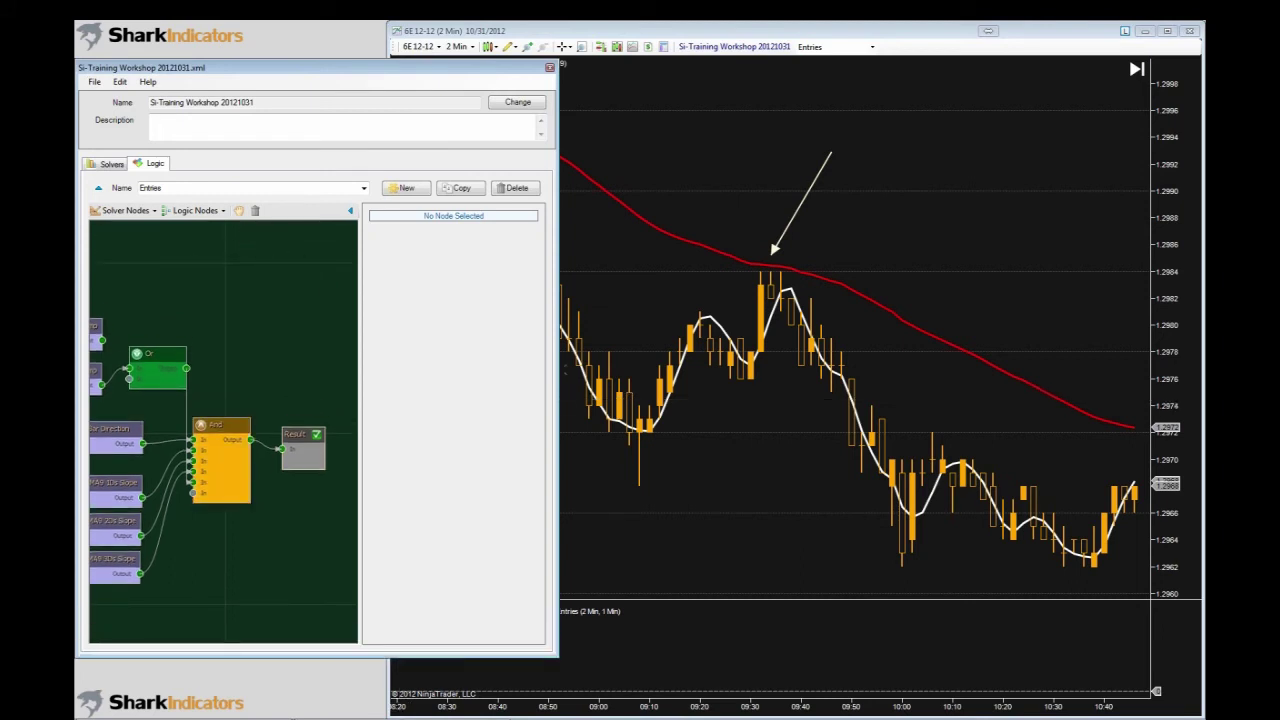
left_click_drag(556, 373, 685, 390)
left_click_drag(291, 320, 316, 309)
- Delete the link from the HMA9 3Ds Slope node to the And node
mouse_move(205, 478)
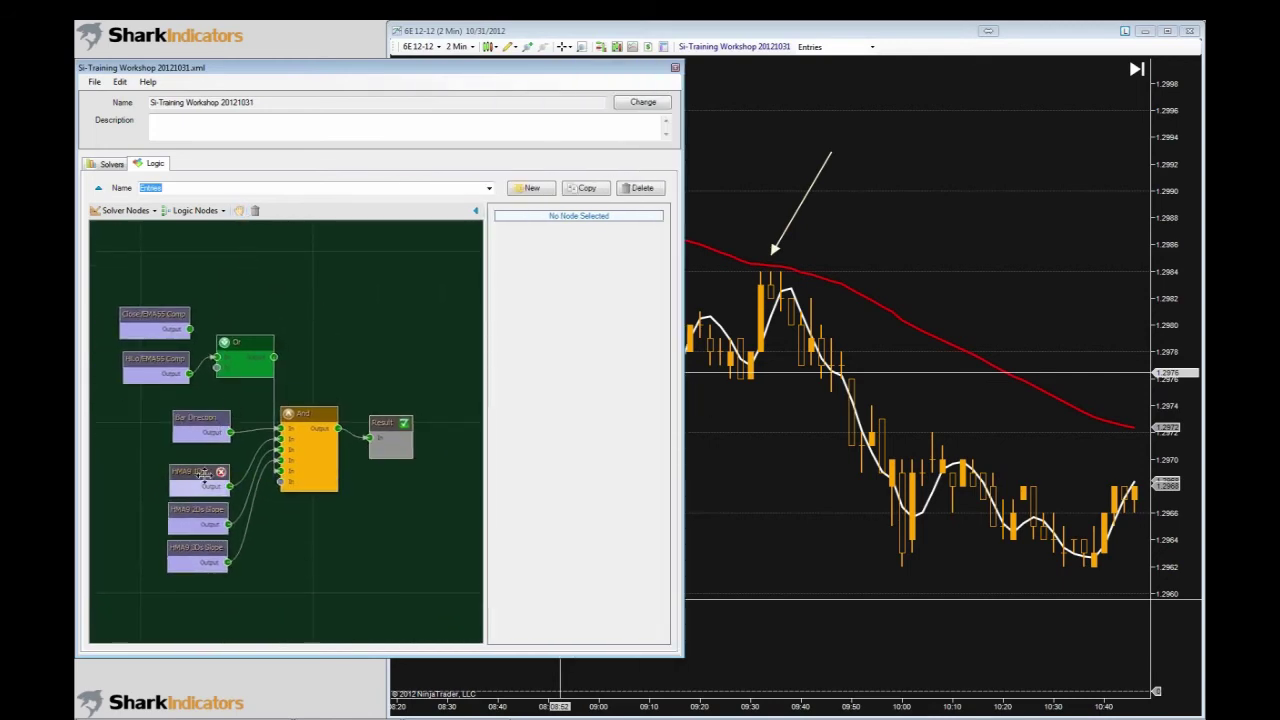
left_click(197, 512)
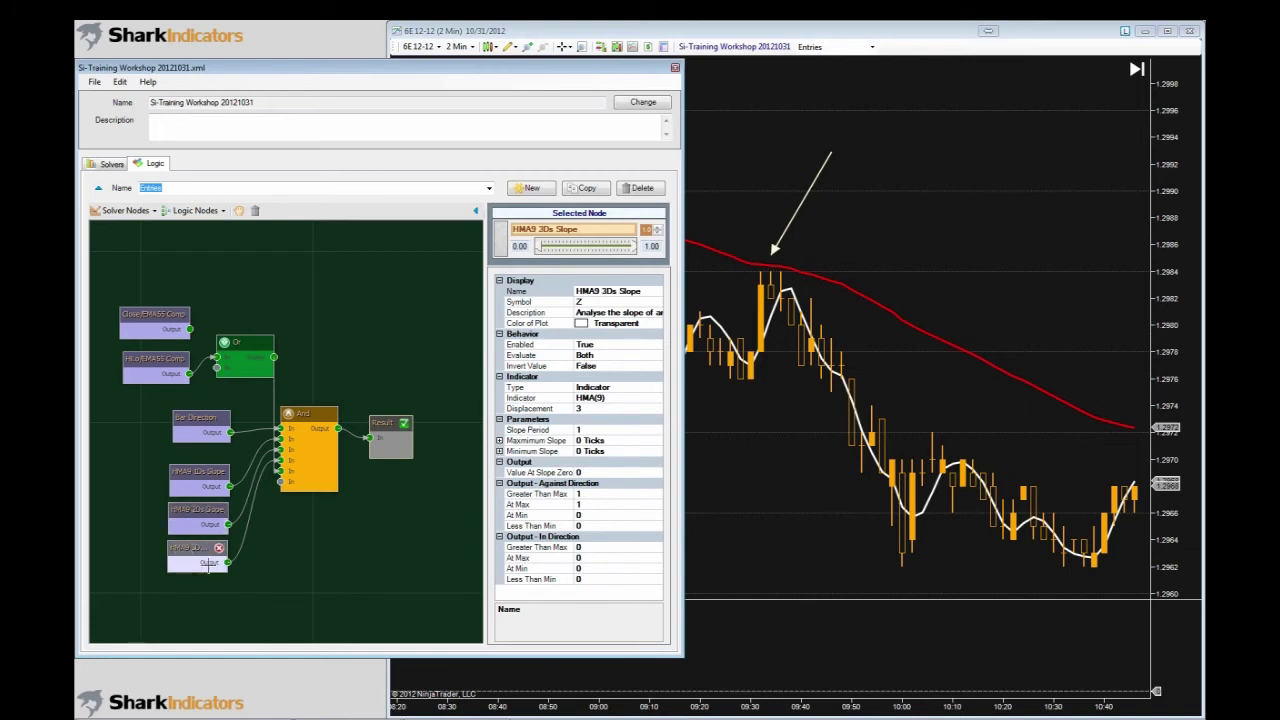
left_click_drag(228, 562, 257, 524)
left_click(253, 513)
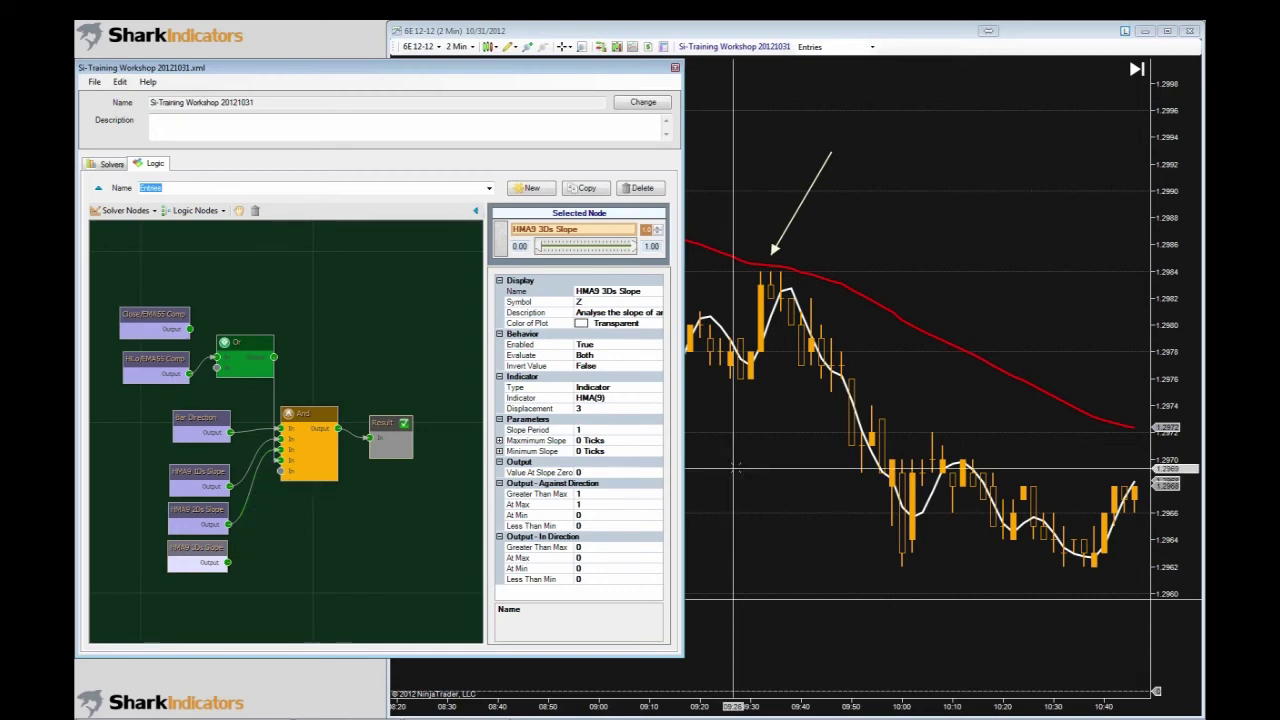
left_click(793, 433)
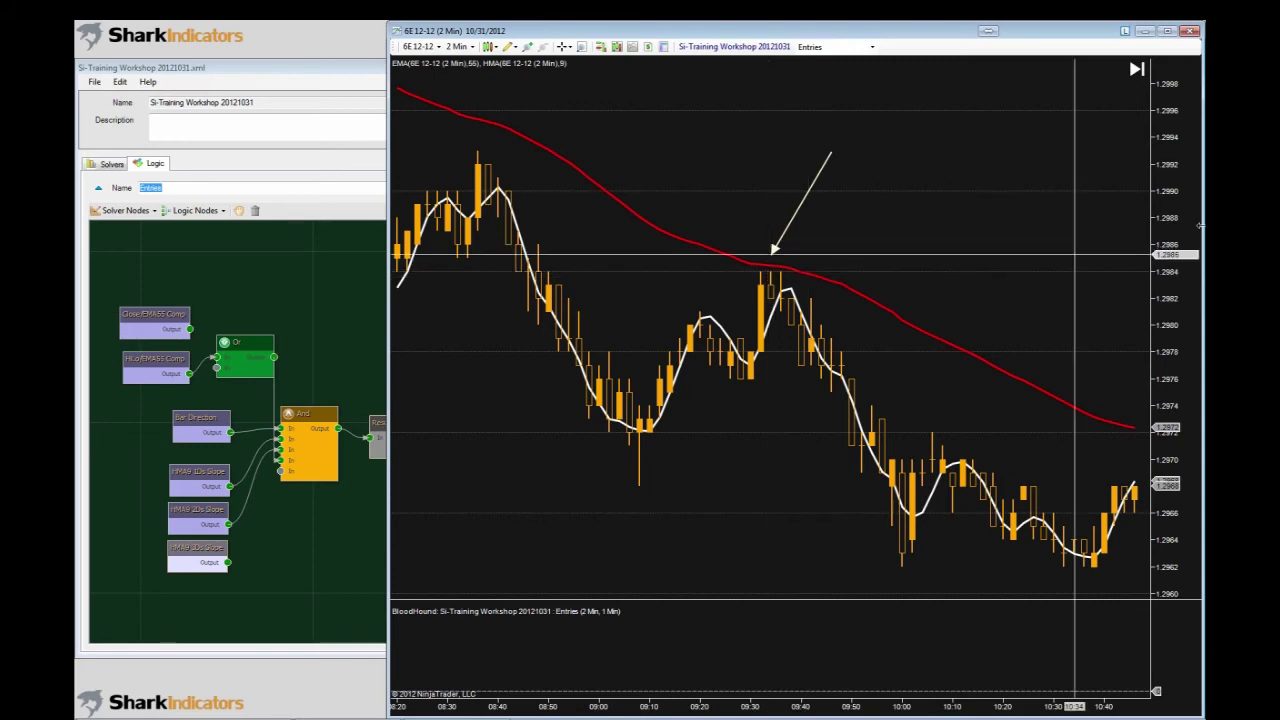
- Set the price panel's Horizontal grid lines interval to 2 in its Properties, then apply and confirm
right_click(1168, 234)
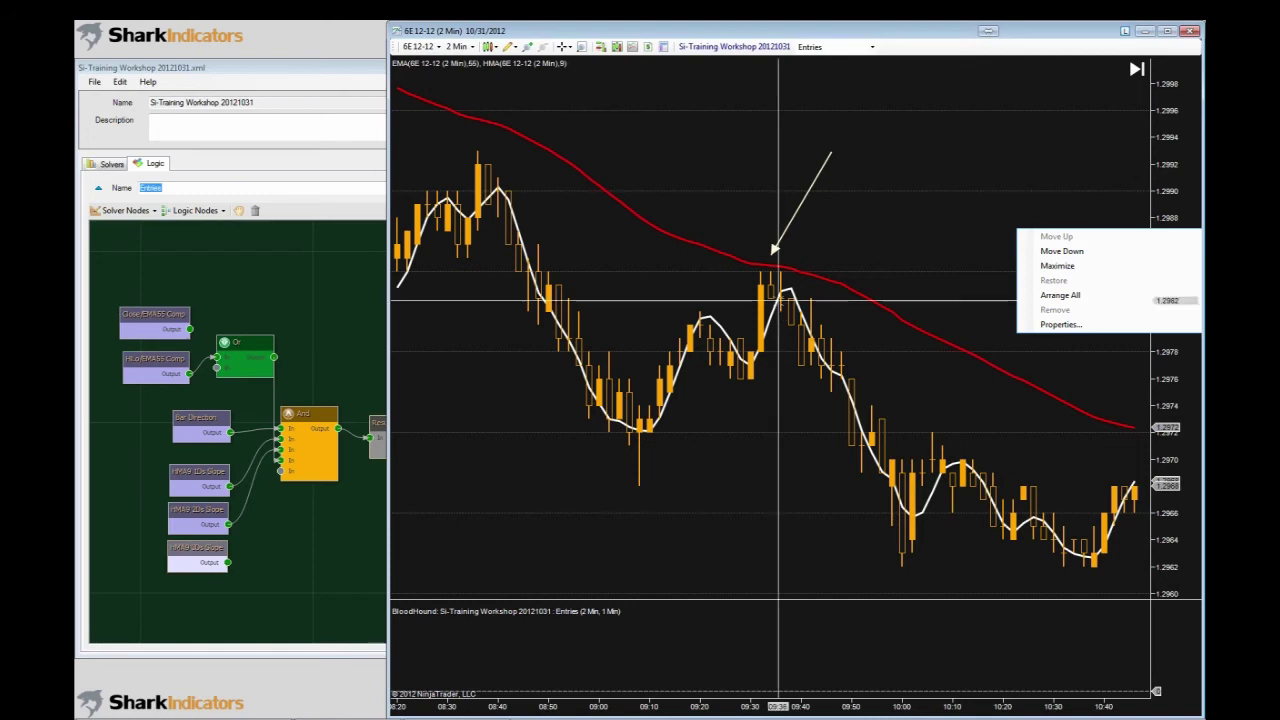
key("Return")
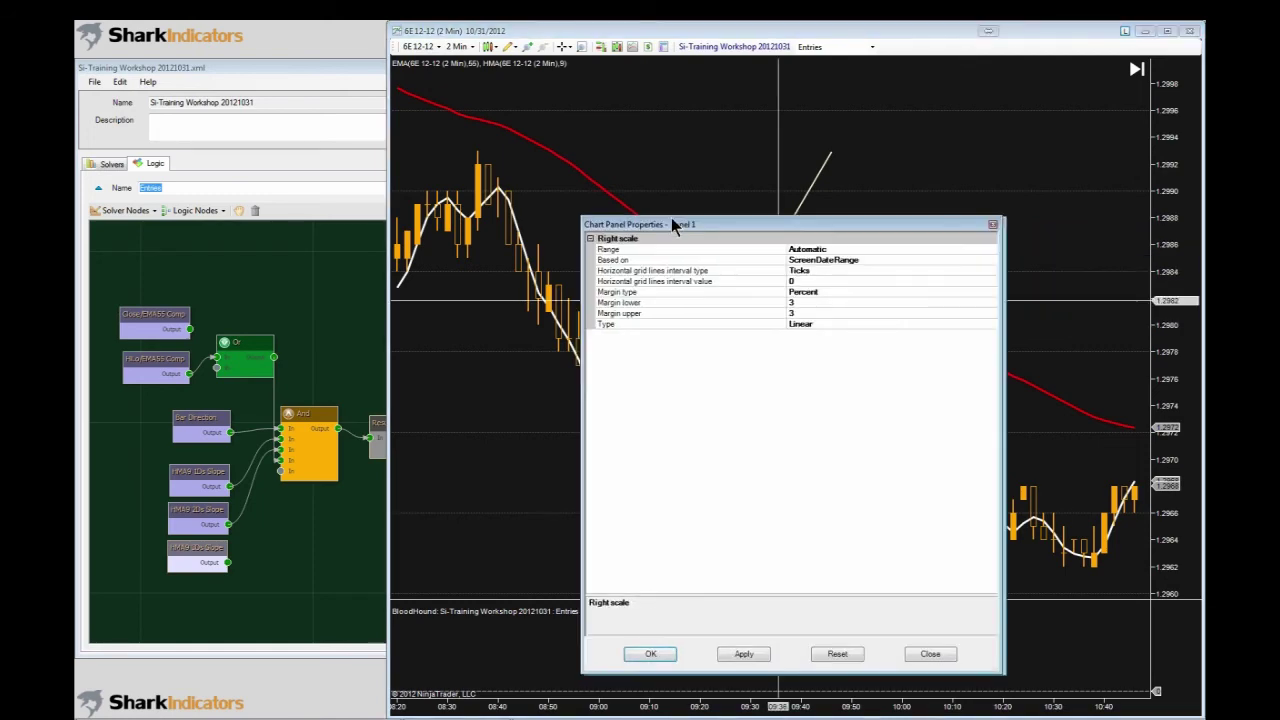
left_click_drag(688, 225, 616, 192)
left_click(680, 262)
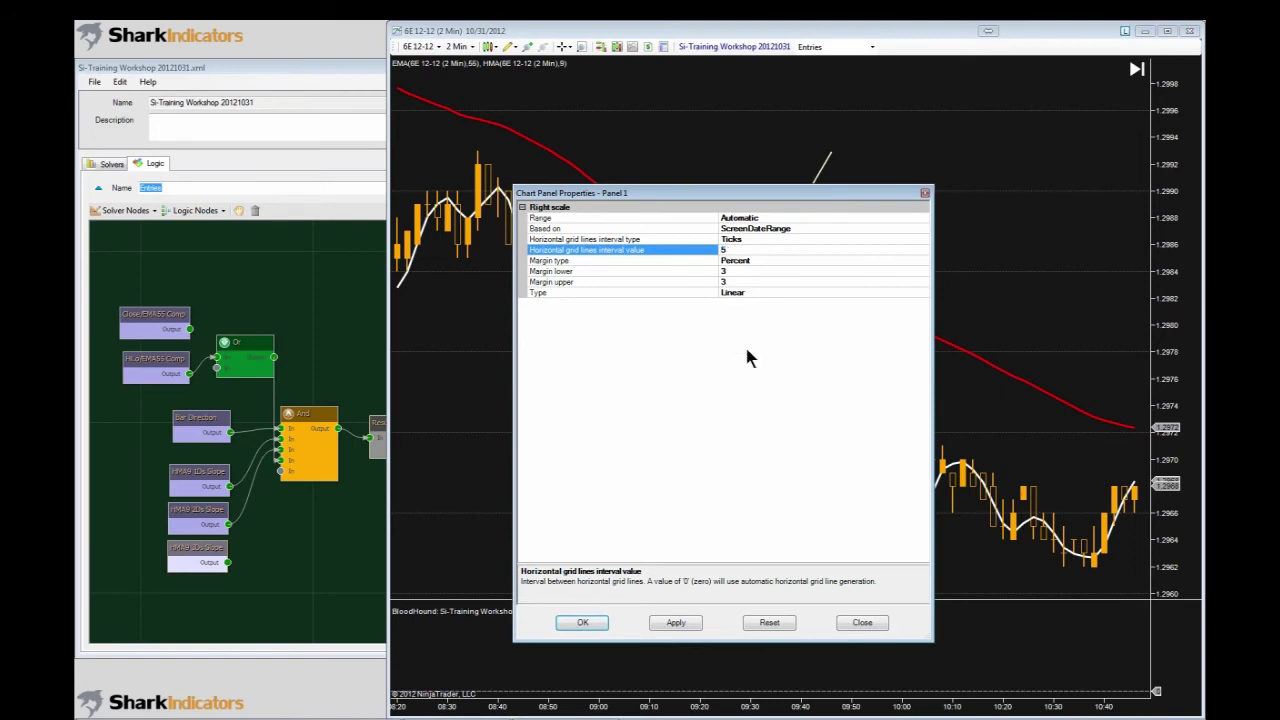
left_click(688, 625)
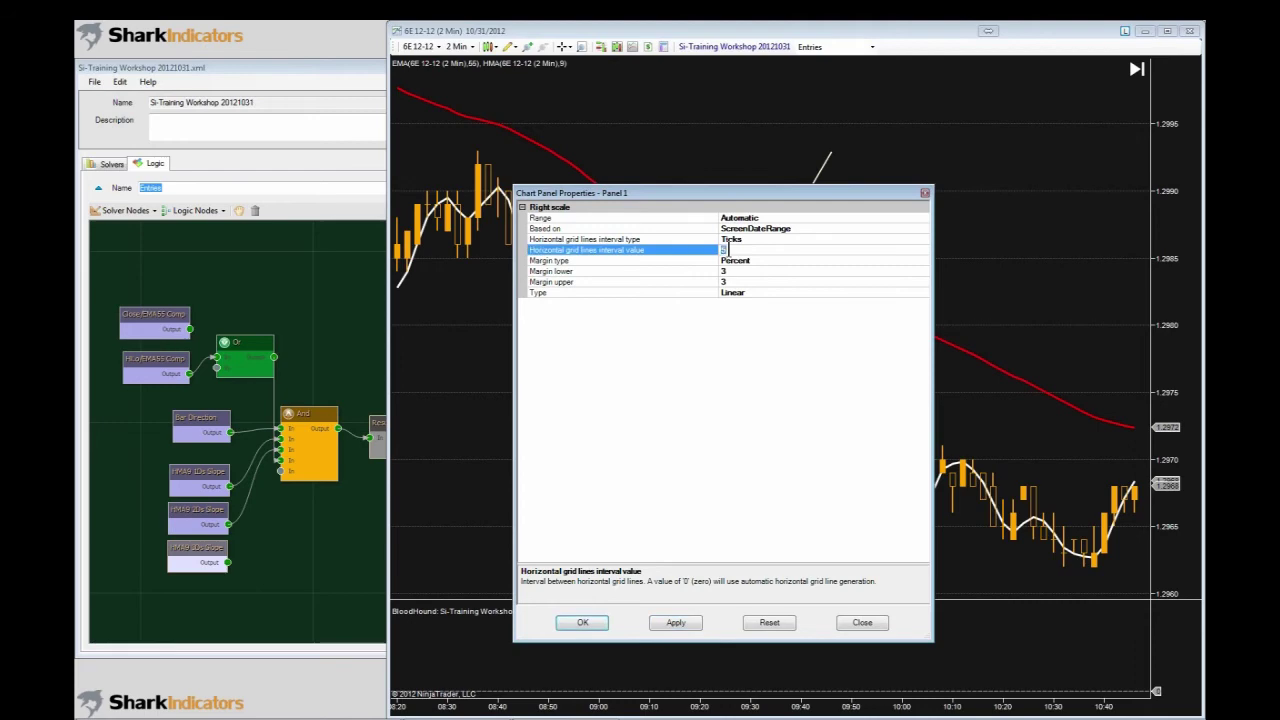
left_click(676, 623)
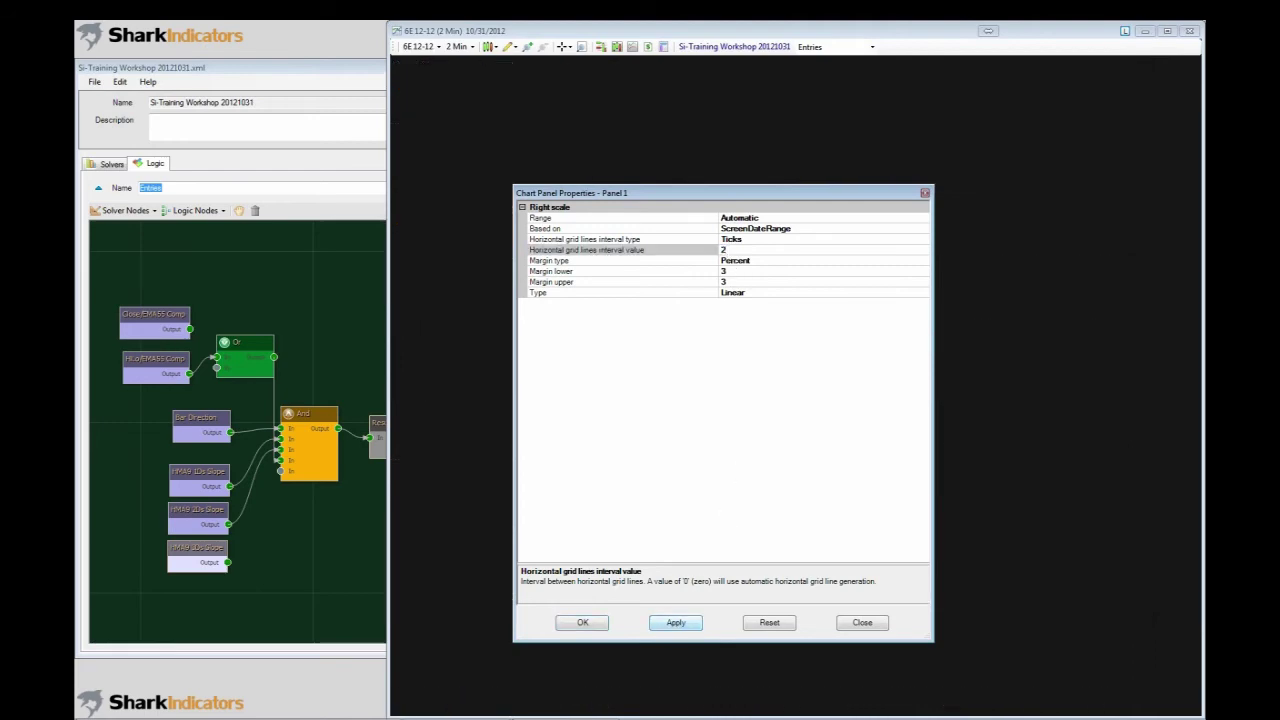
left_click(584, 623)
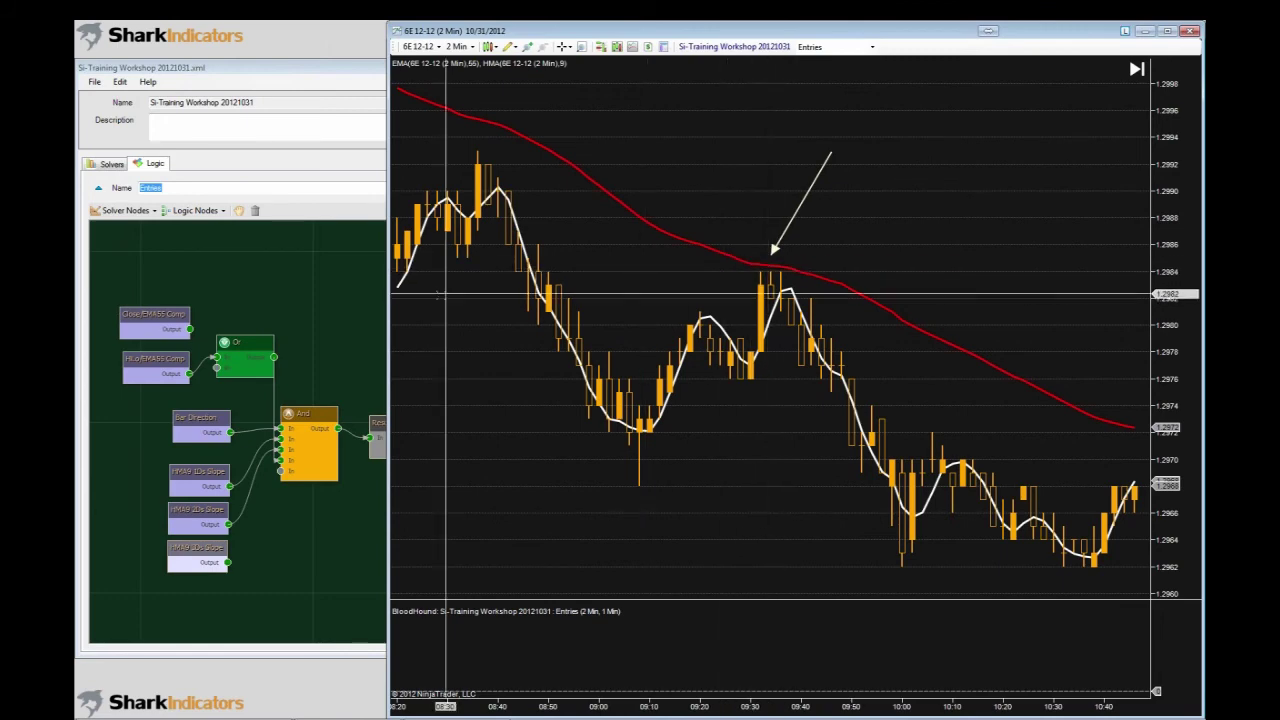
- Inspect the And node's connections and the HMA9 2Ds Slope node in the Entries editor
left_click(333, 356)
left_click_drag(307, 413, 312, 412)
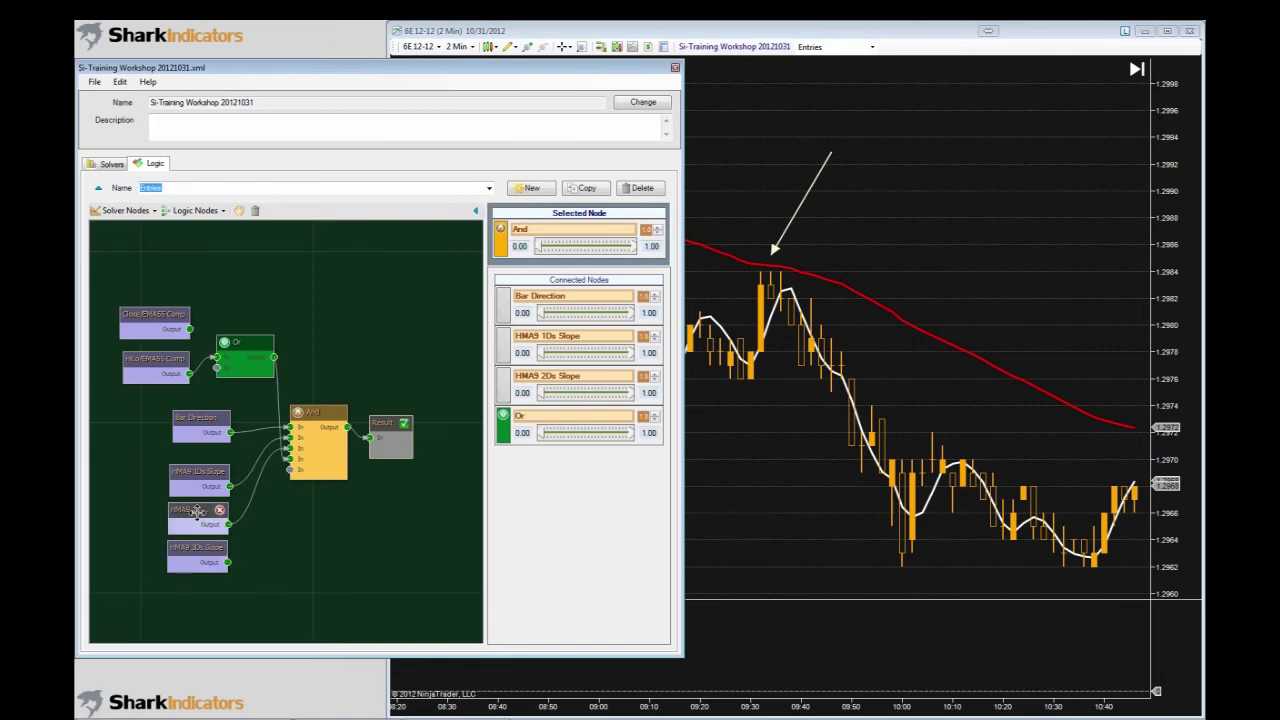
left_click(194, 512)
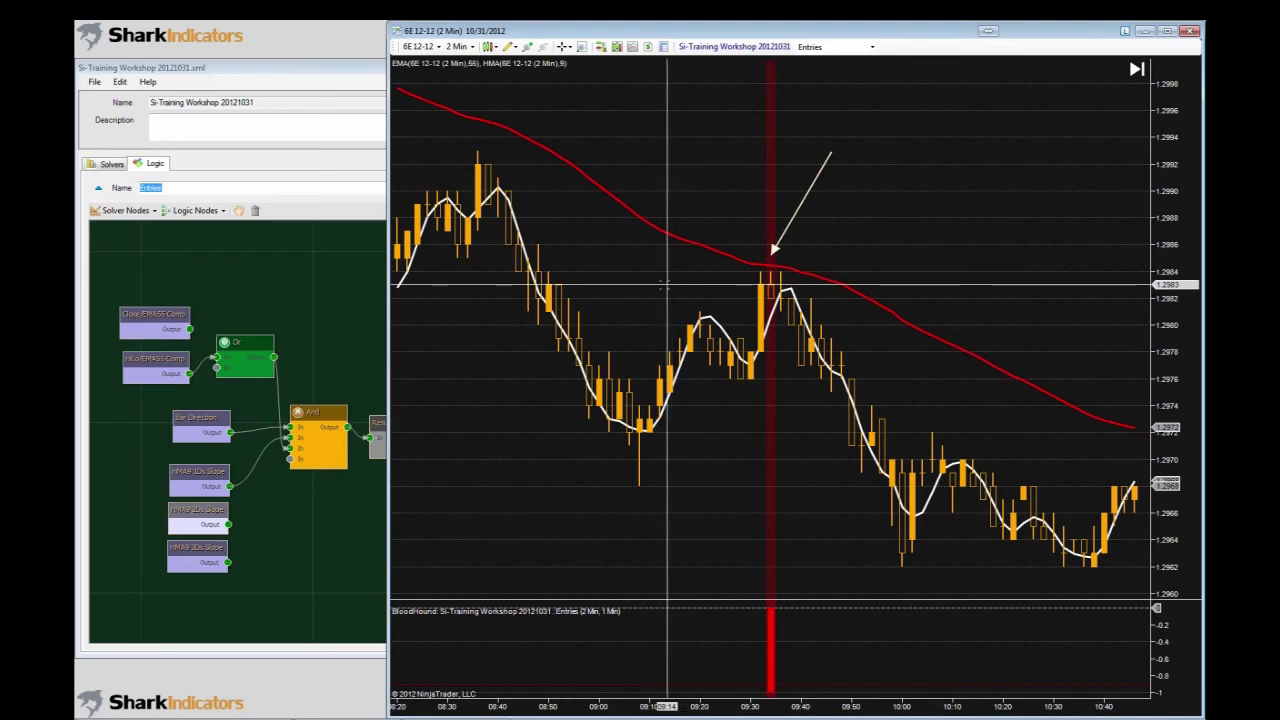
- Link an HMA9 slope node into And, then delete the stray third HMA9 slope link
left_click_drag(643, 290, 904, 365)
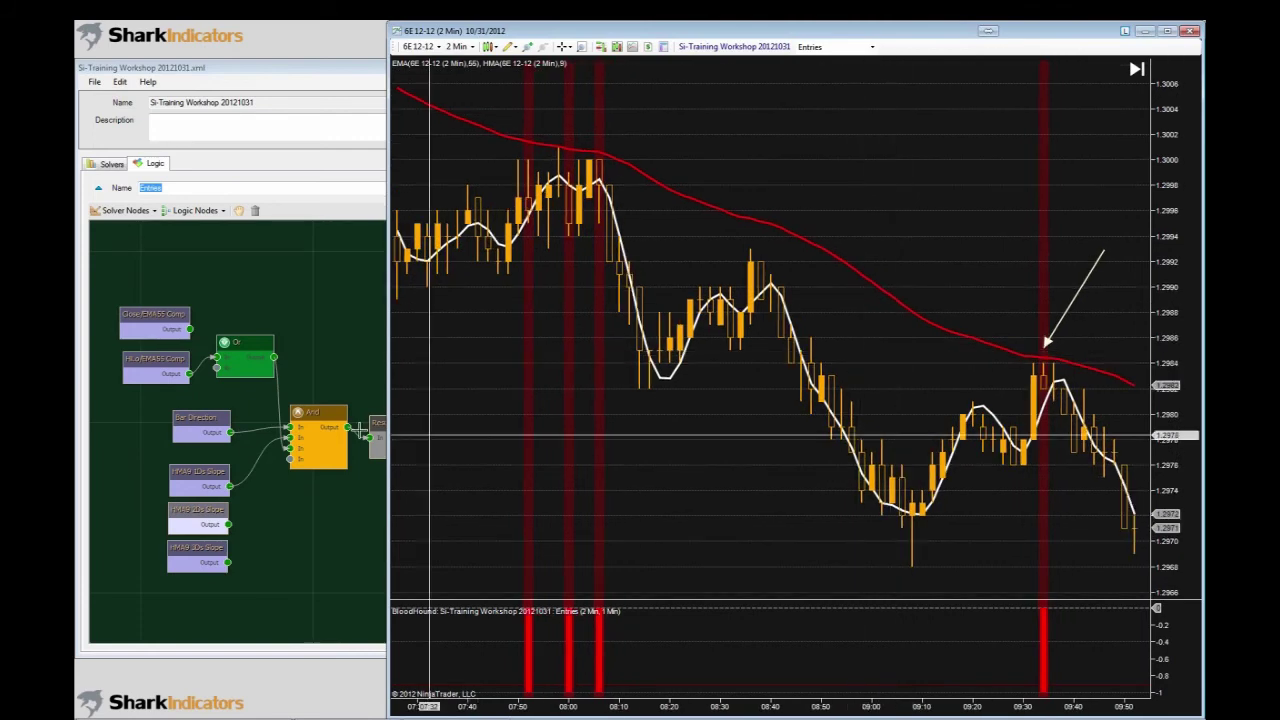
left_click_drag(229, 524, 291, 459)
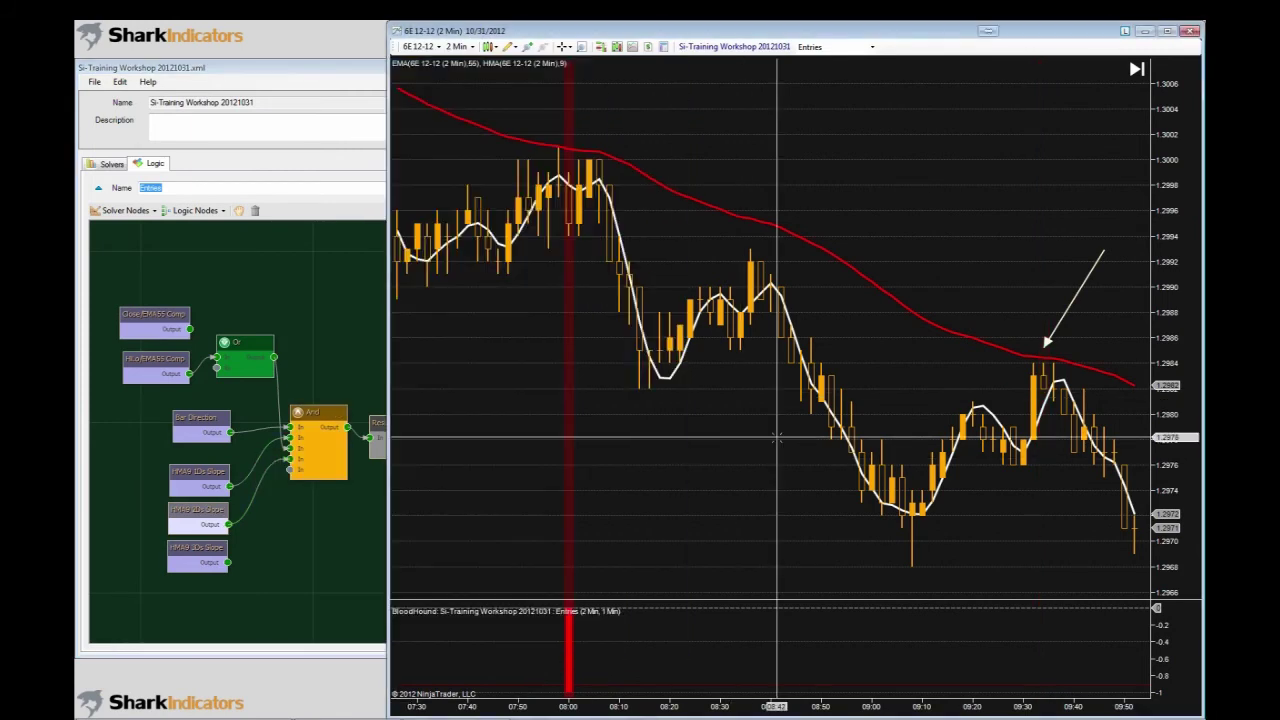
scroll(700, 433, "up", 5)
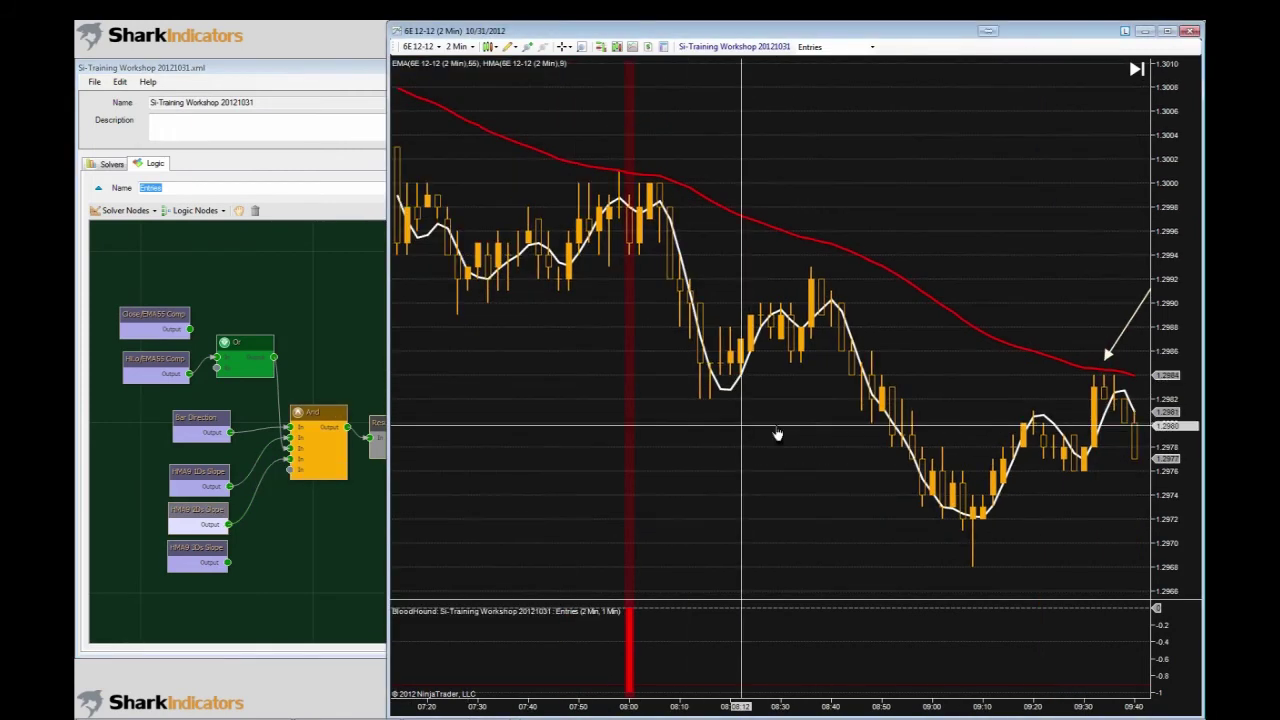
left_click(258, 500)
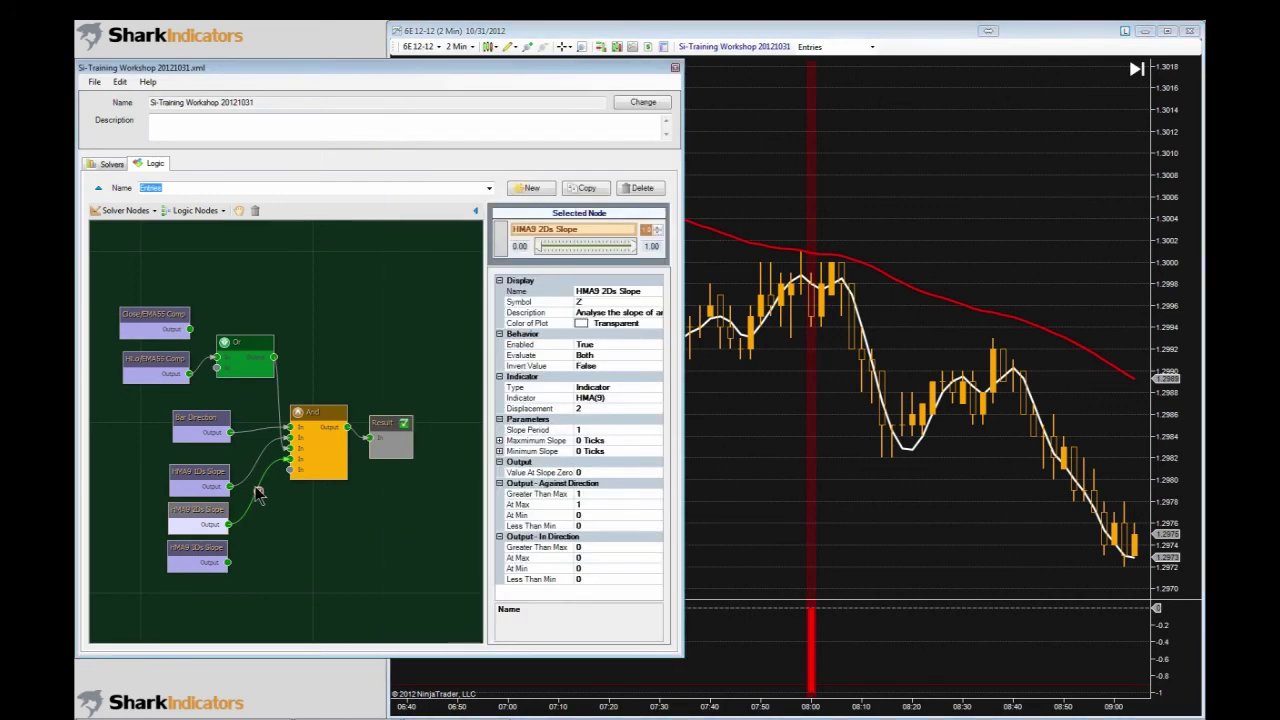
left_click(258, 500)
key("Delete")
left_click(700, 445)
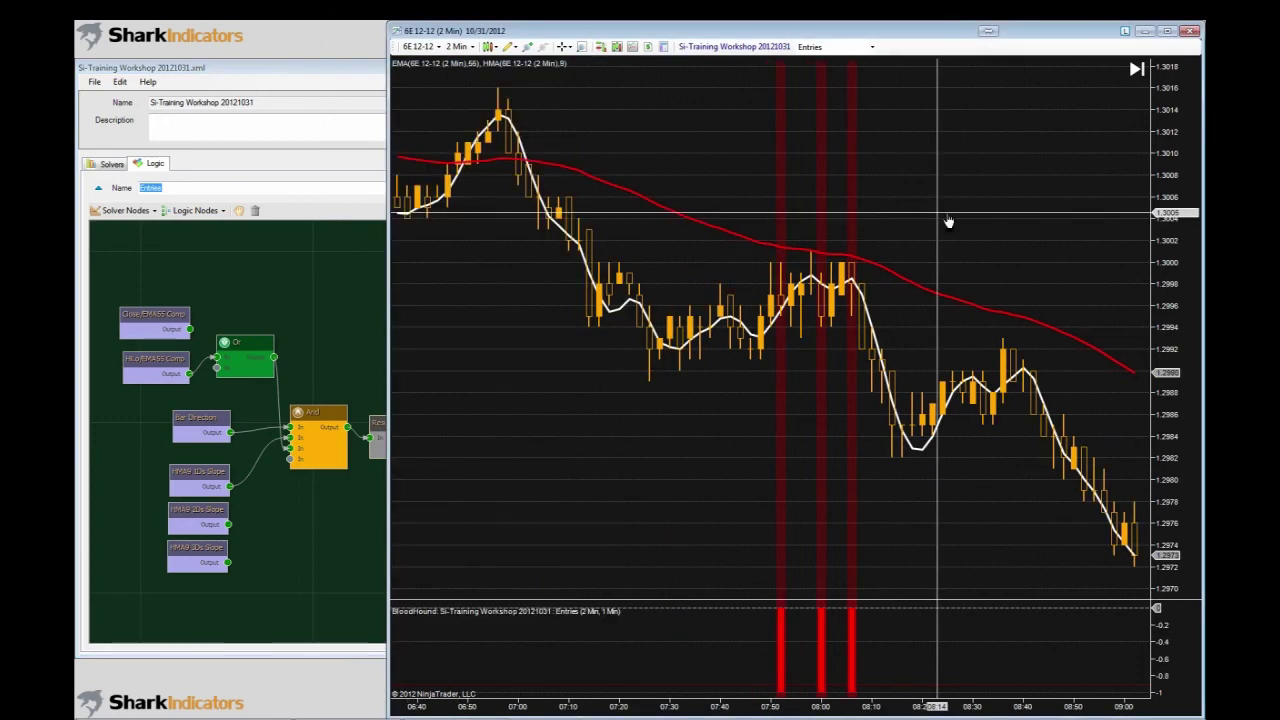
- Connect the HMA9 2Ds and 3Ds Slope outputs to new In ports on the And node
scroll(948, 221, "up", 5)
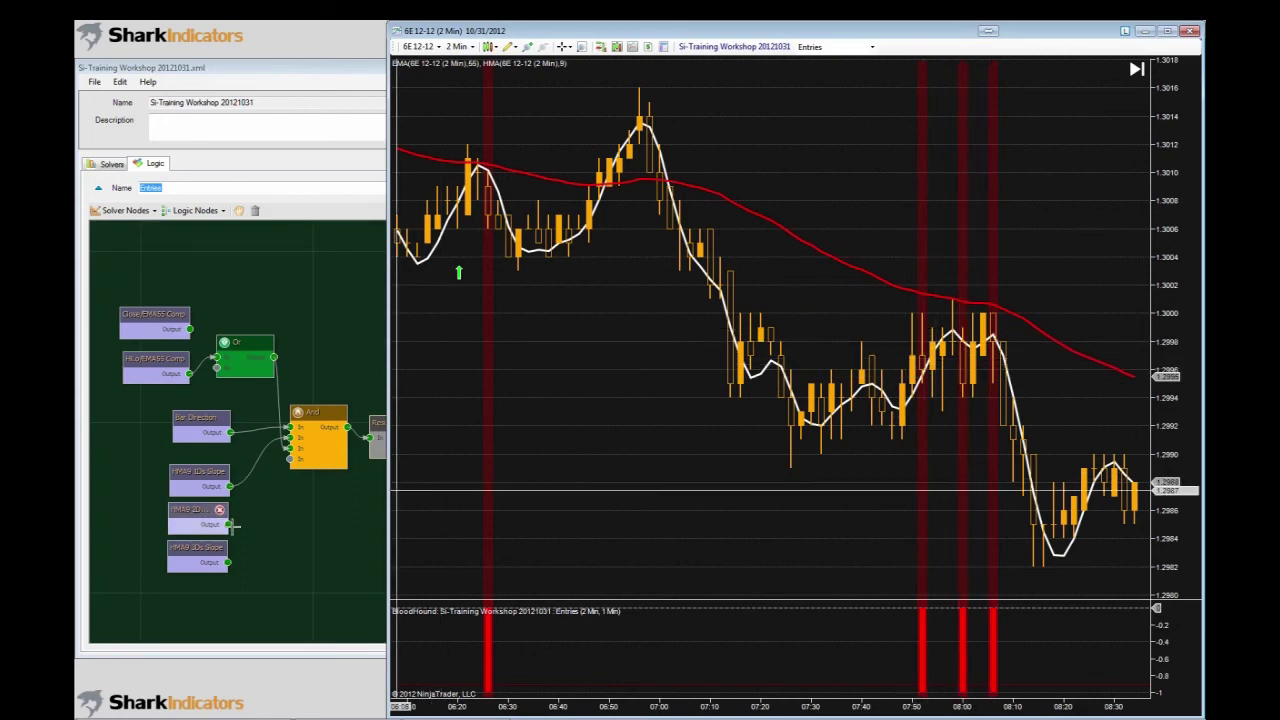
left_click(232, 524)
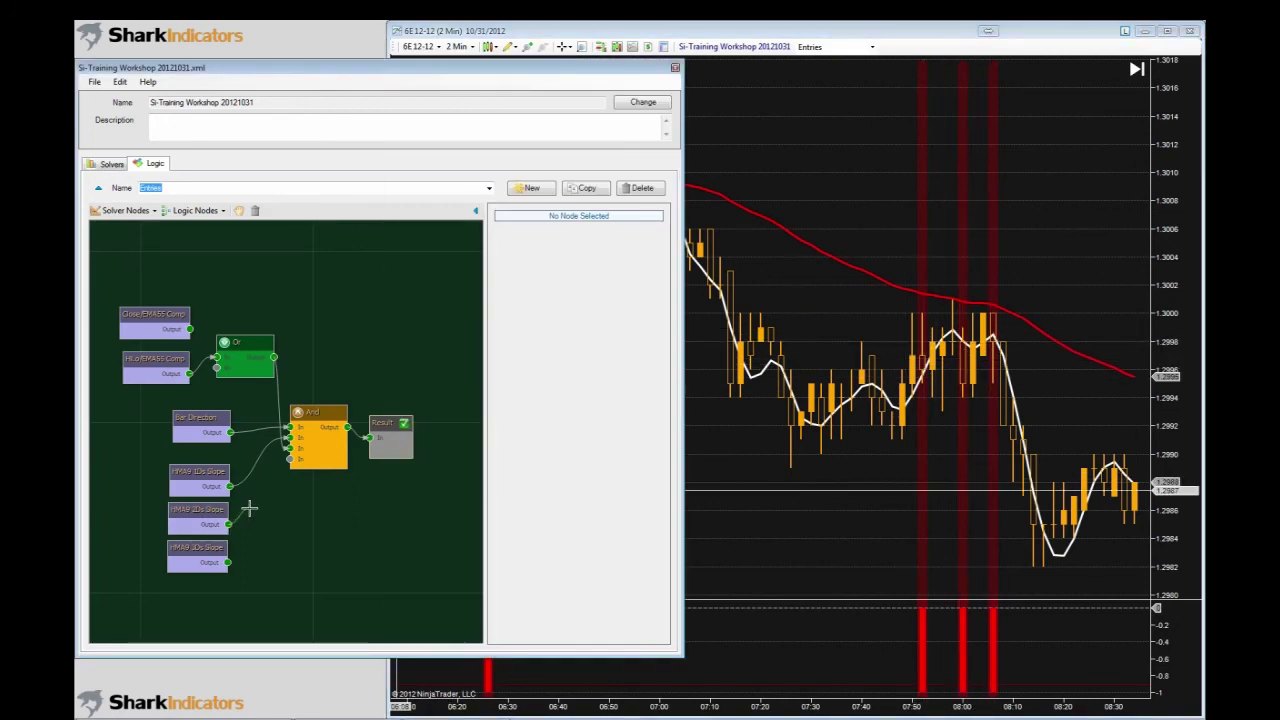
left_click_drag(228, 524, 263, 480)
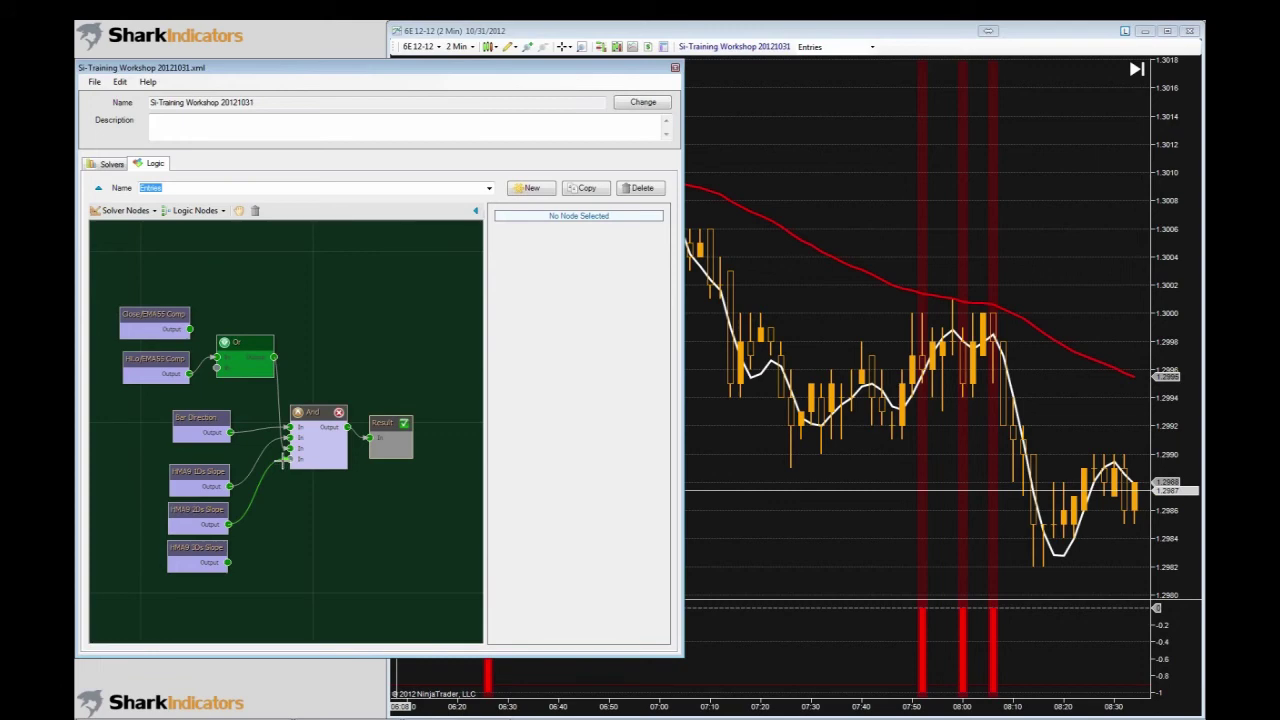
left_click_drag(228, 562, 288, 466)
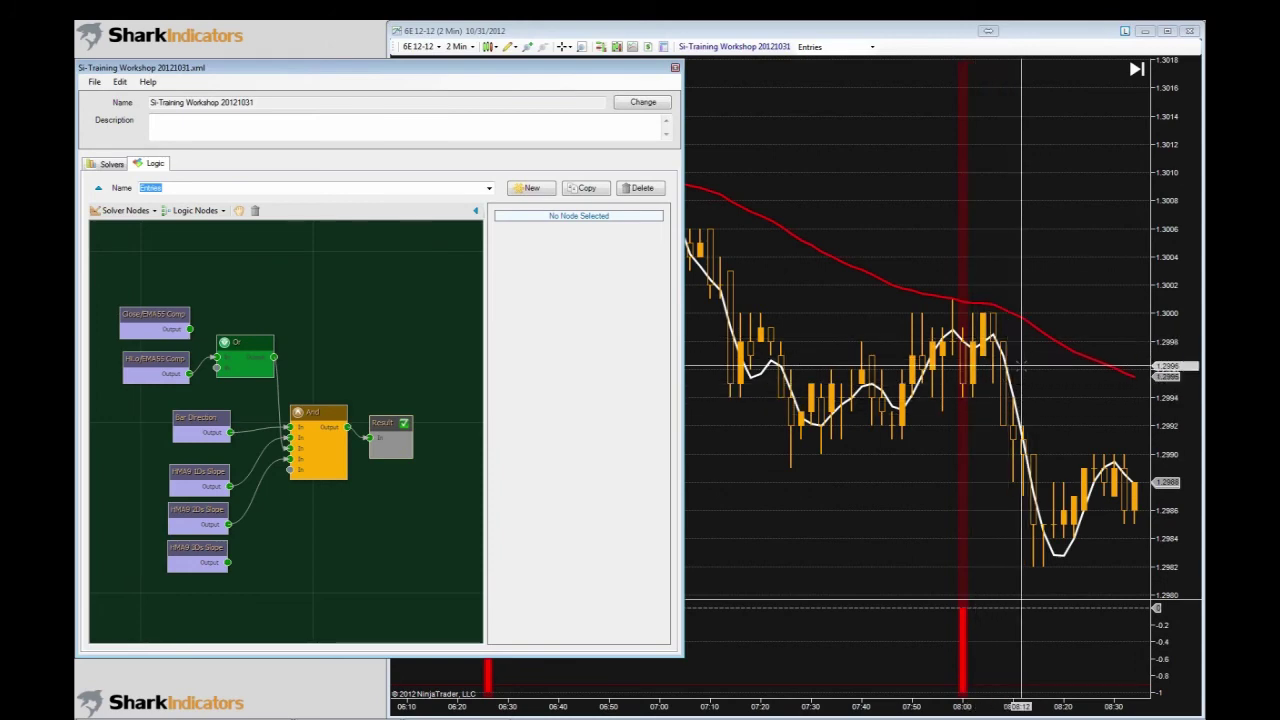
left_click(893, 476)
- Scroll back through earlier bars to review the green and red entry signals
scroll(893, 476, "up", 2)
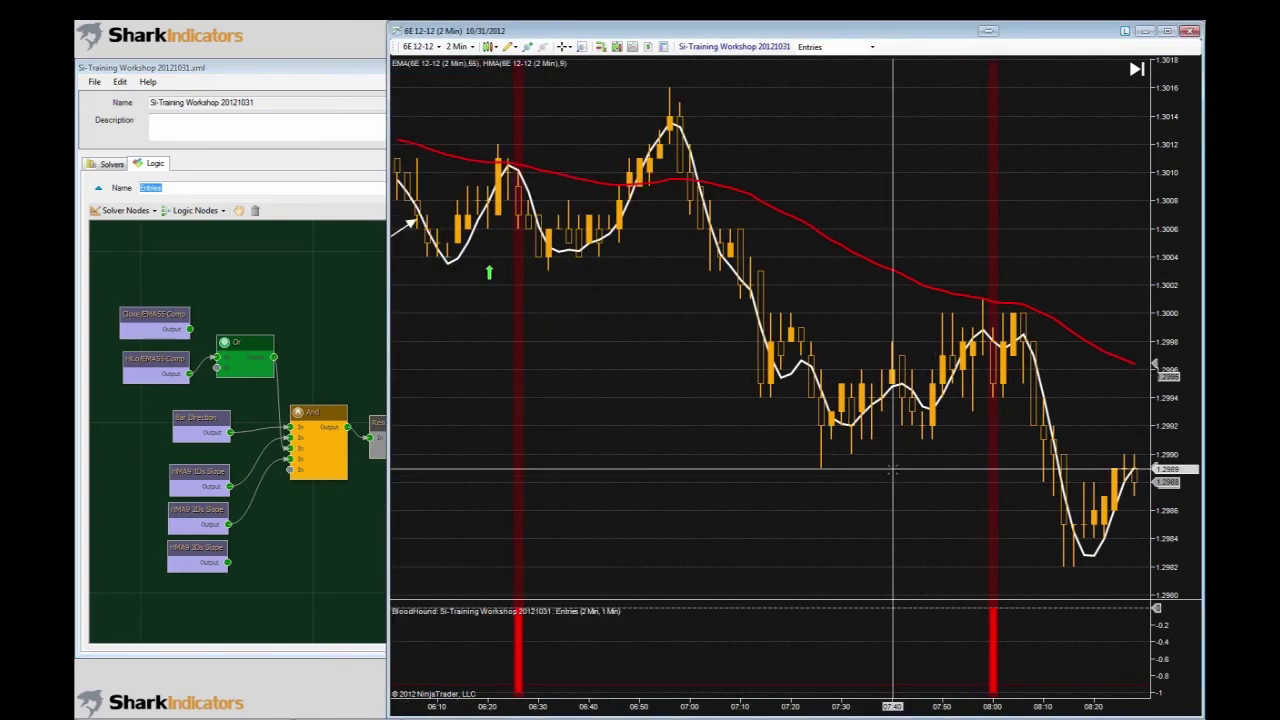
scroll(893, 476, "up", 10)
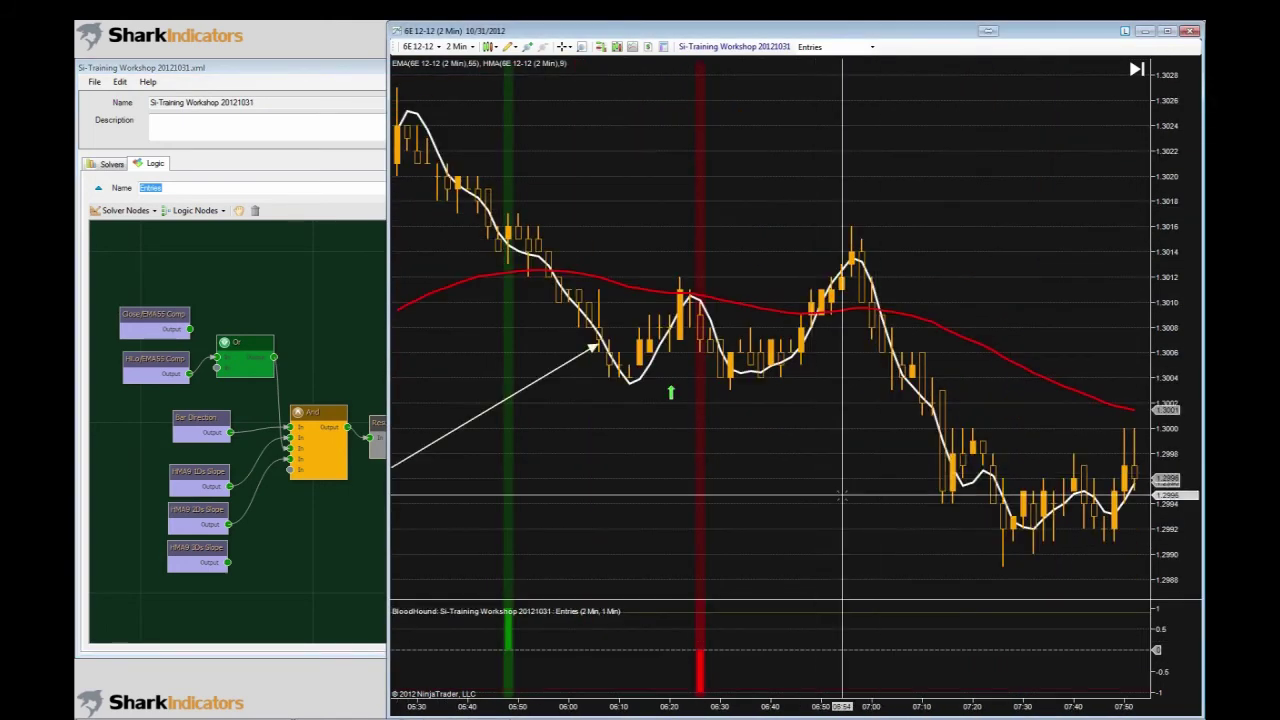
scroll(842, 494, "up", 14)
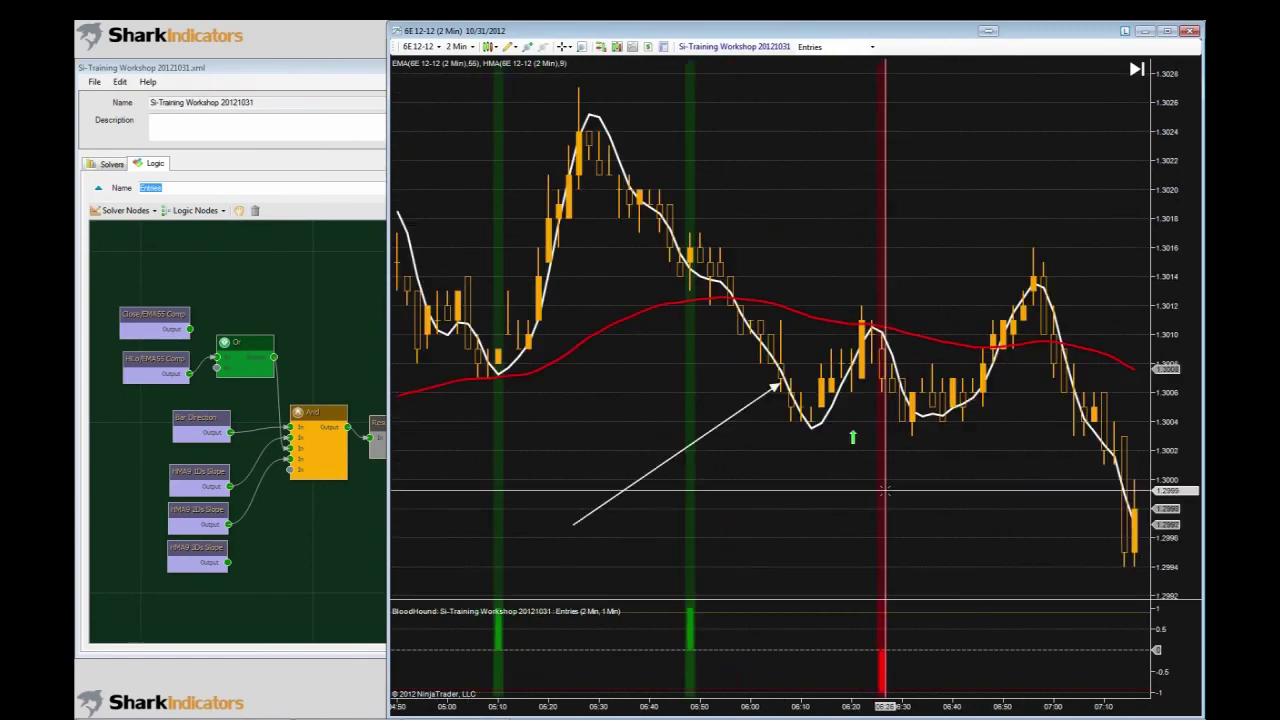
scroll(884, 491, "up", 17)
scroll(860, 493, "down", 7)
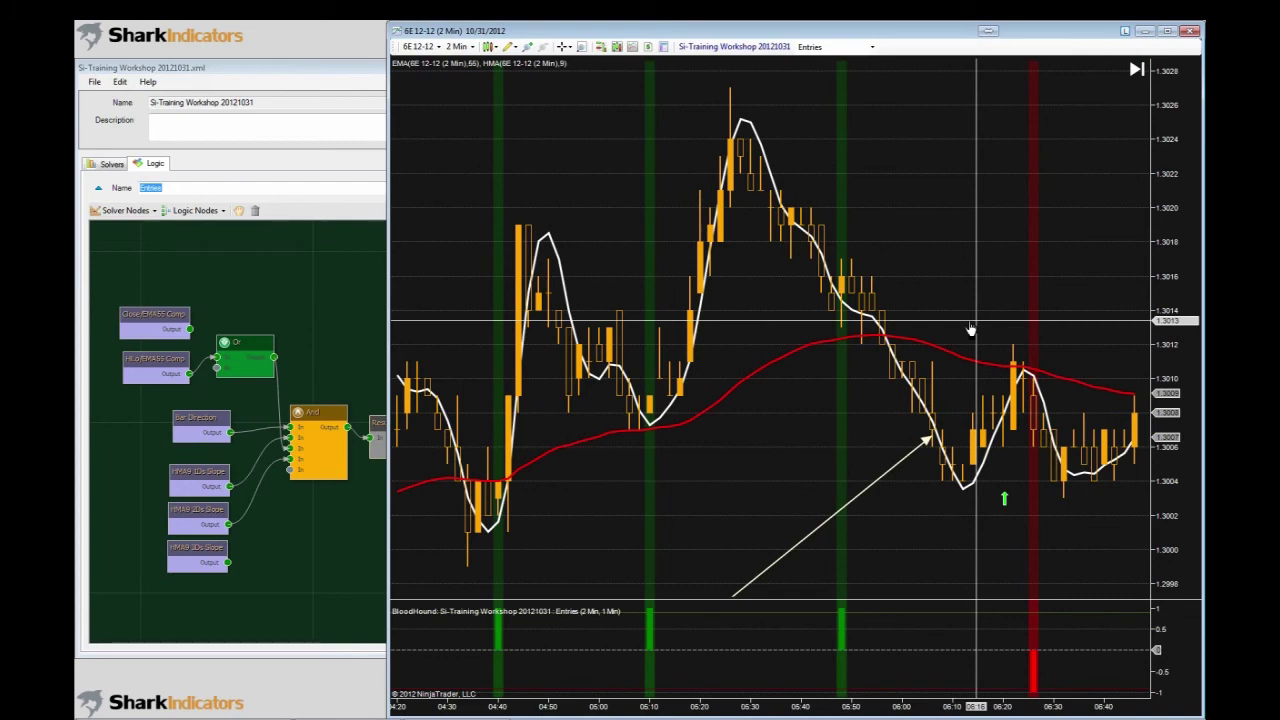
scroll(966, 332, "down", 1)
scroll(962, 330, "down", 3)
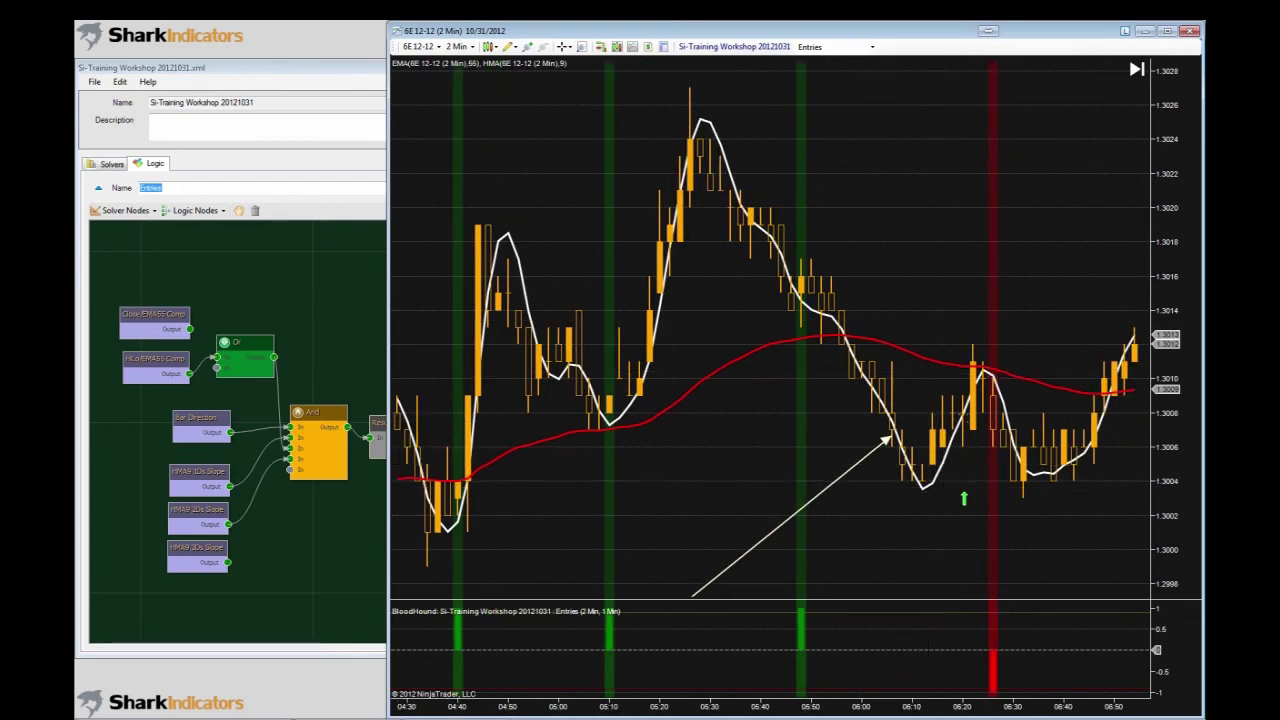
scroll(926, 500, "down", 1)
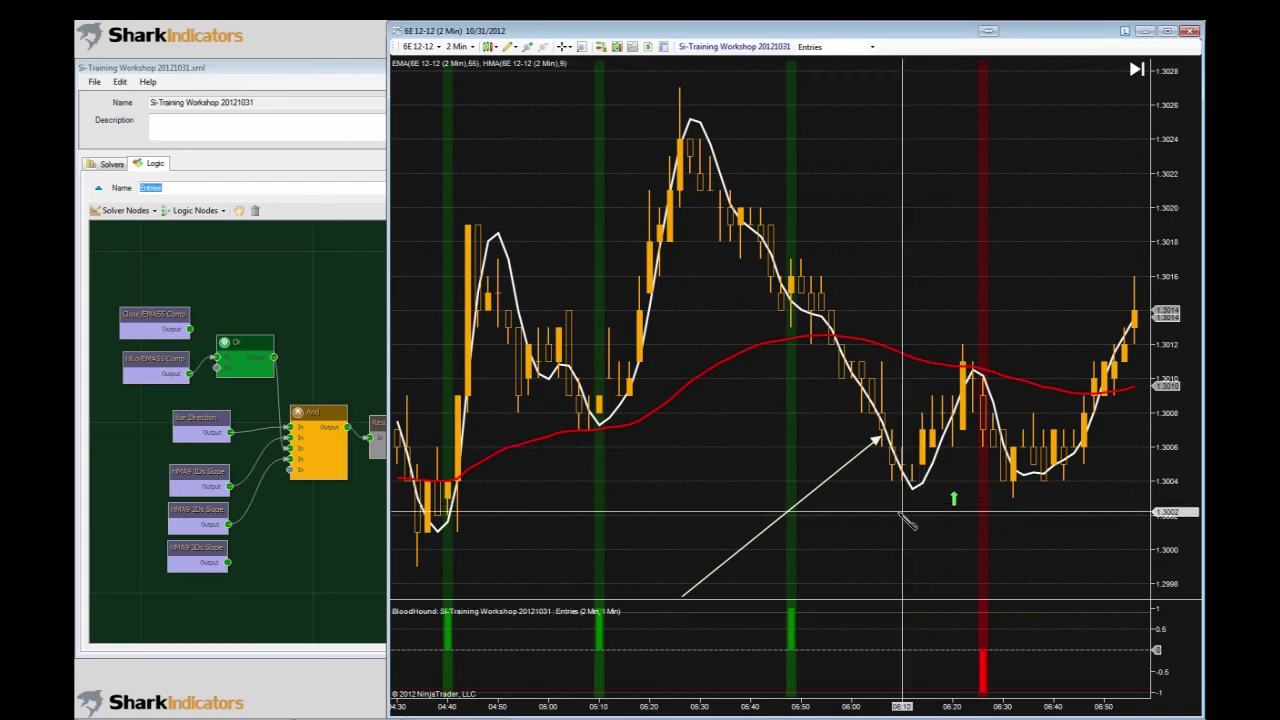
- Draw a yellow ellipse near the green arrow, narrow it and move it above the 06:15 bars
mouse_move(905, 512)
left_mouse_down()
mouse_move(1021, 314)
mouse_move(997, 346)
left_mouse_up()
left_click_drag(1014, 414, 980, 413)
left_click_drag(953, 323, 952, 147)
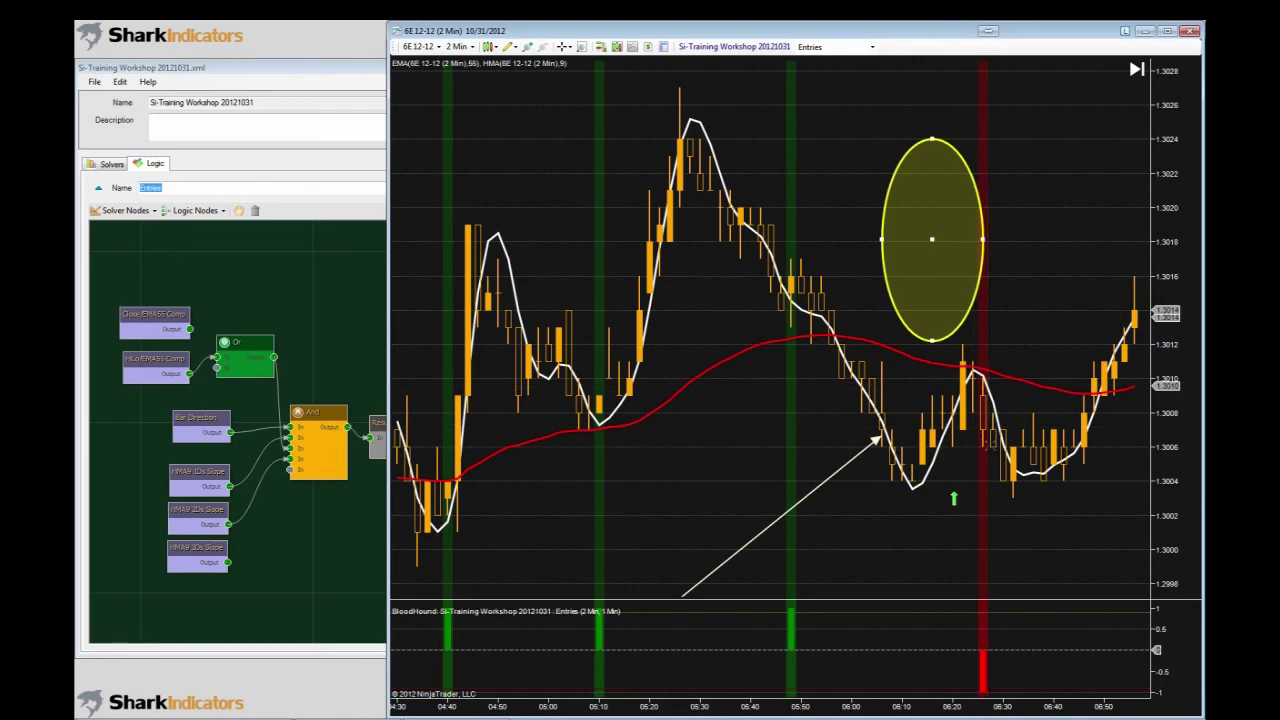
- Shift the yellow ellipse over the 05:00 bars, then display the HMA9 3Ds Slope node settings
left_click(1018, 516)
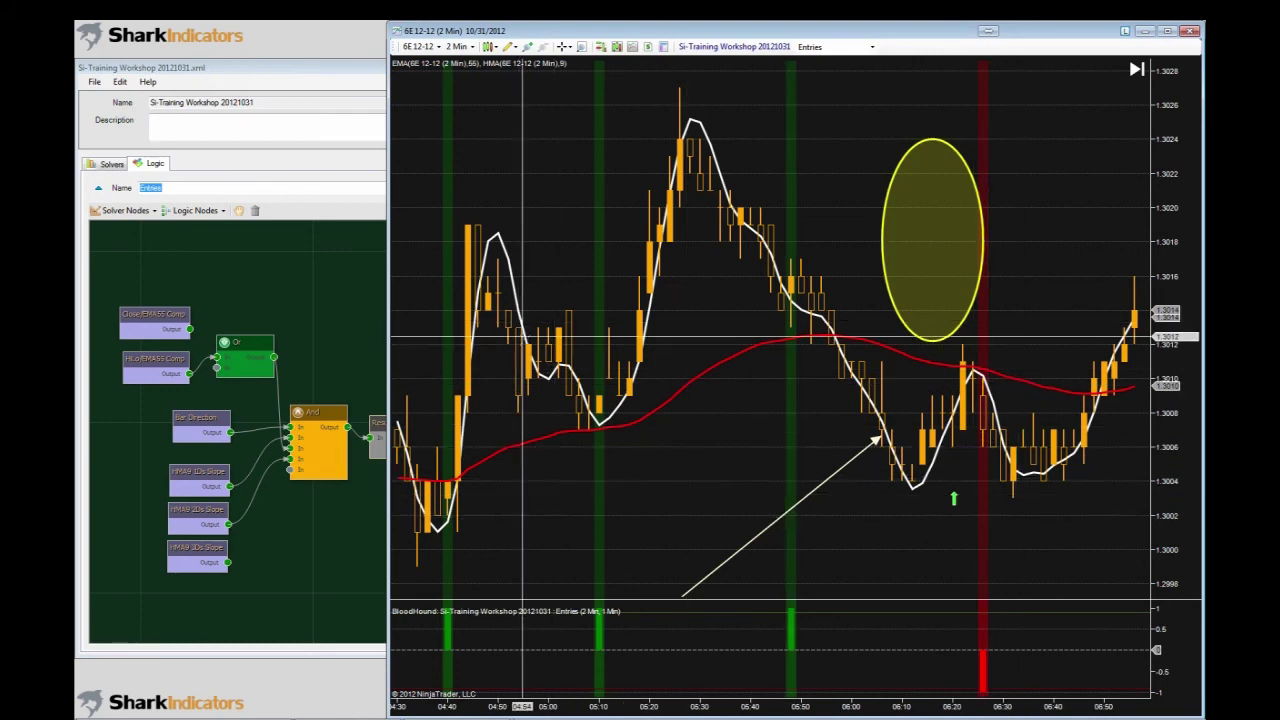
left_click(882, 263)
left_click_drag(882, 263, 516, 236)
right_click(516, 236)
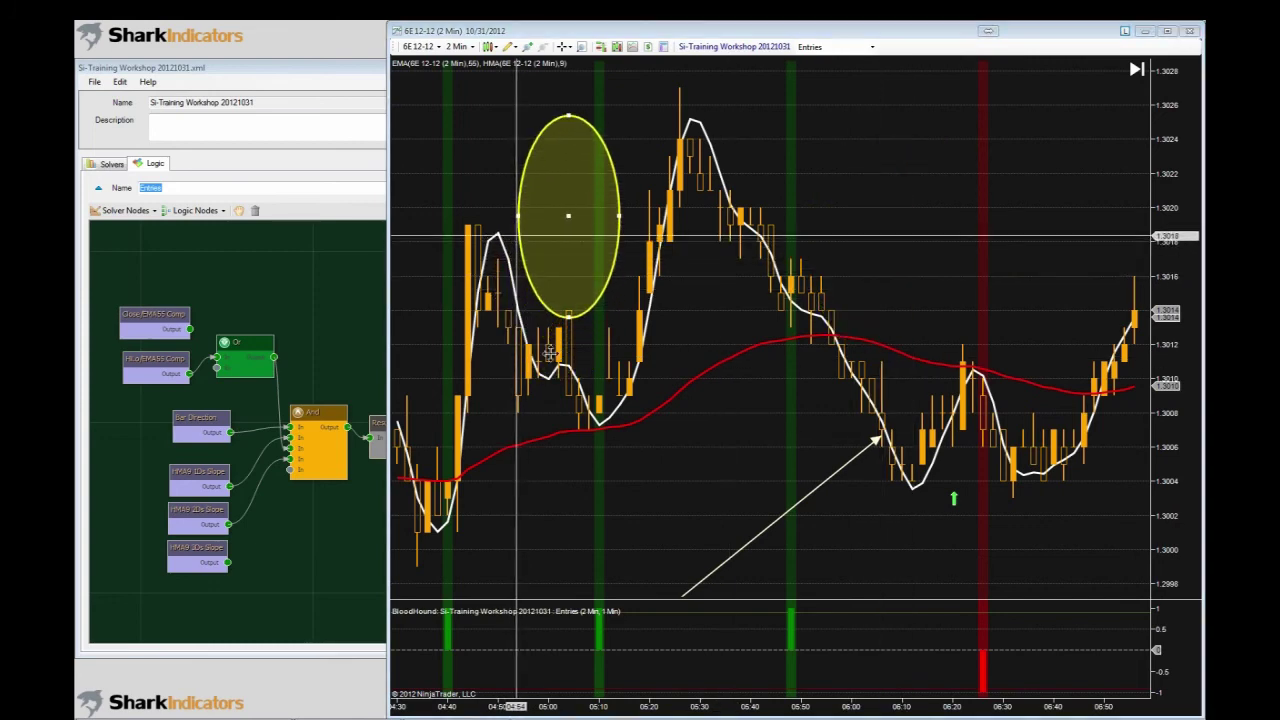
left_click(571, 366)
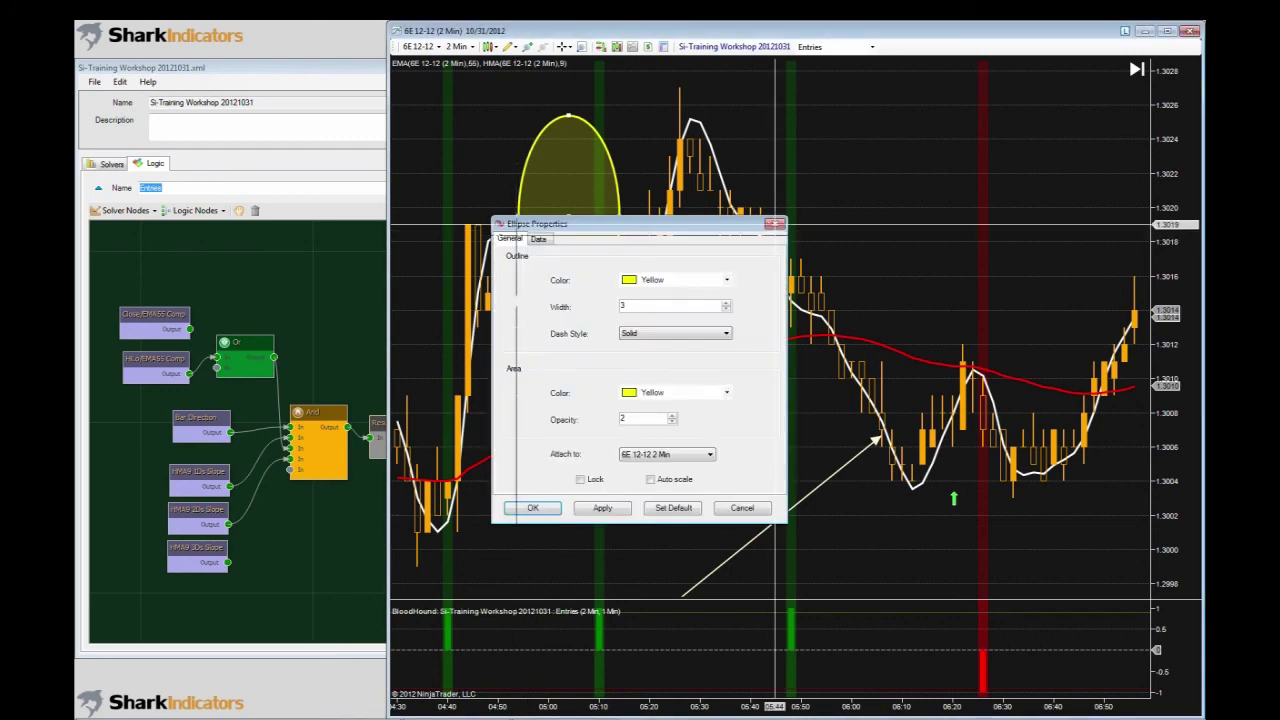
left_click(775, 225)
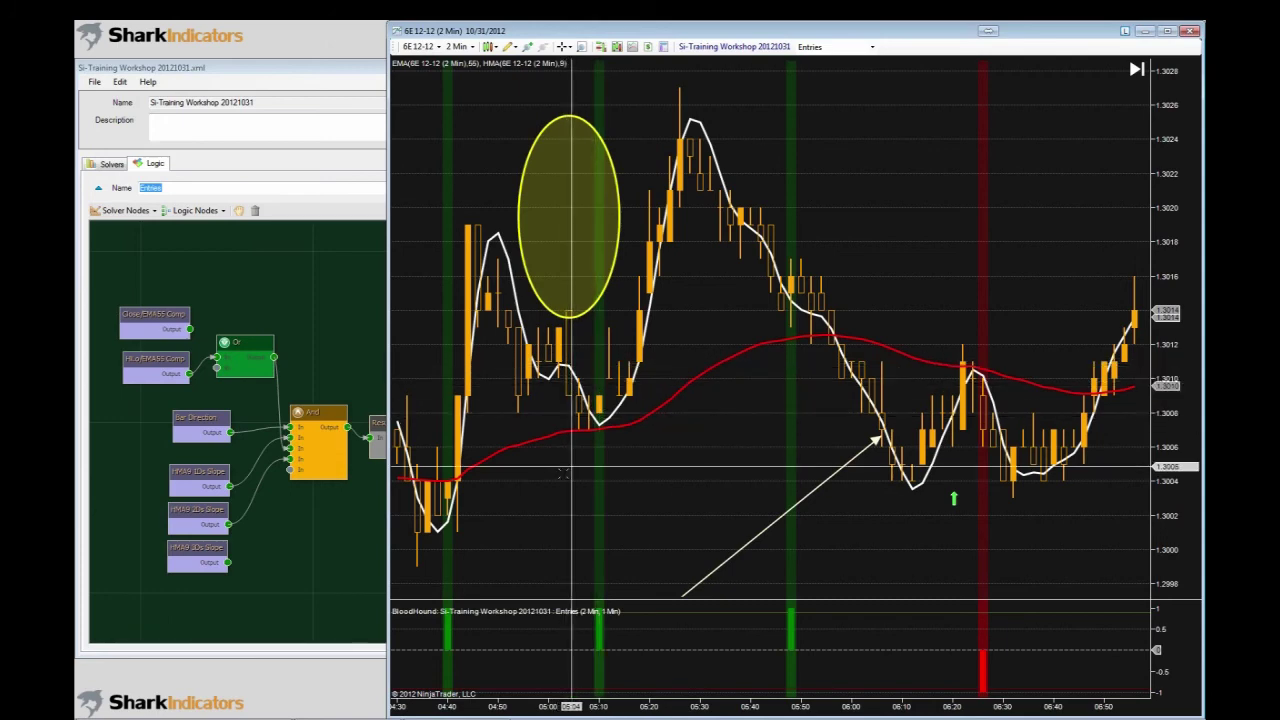
left_click(269, 540)
left_click(193, 549)
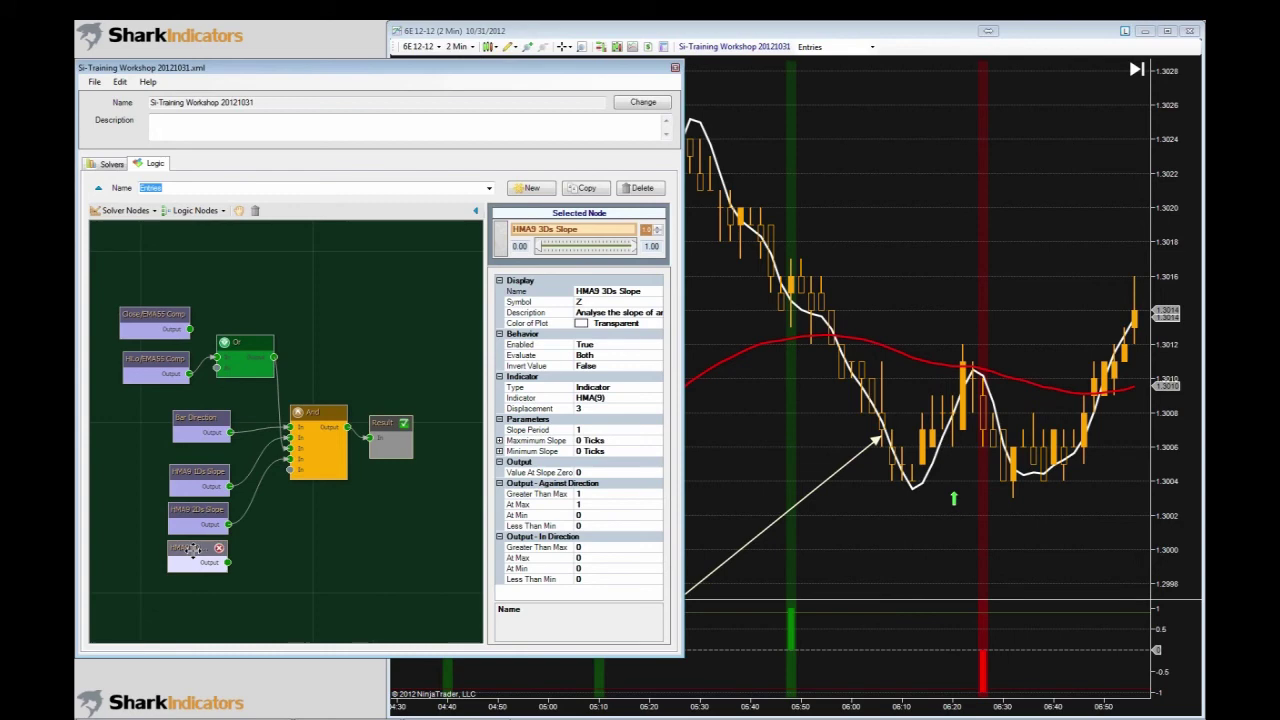
- Connect the bottom HMA9 3Ds Slope Output to the And node's free In port
left_click(700, 449)
scroll(773, 443, "up", 2)
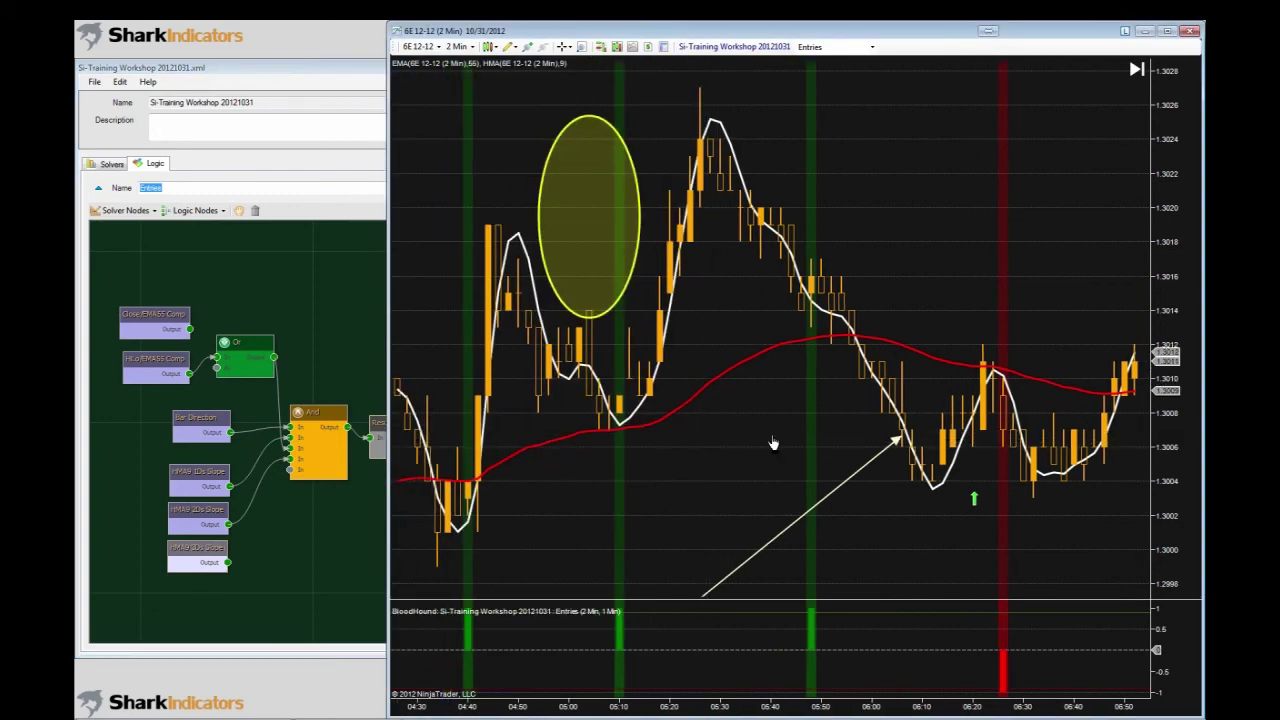
scroll(773, 443, "up", 15)
left_click(106, 558)
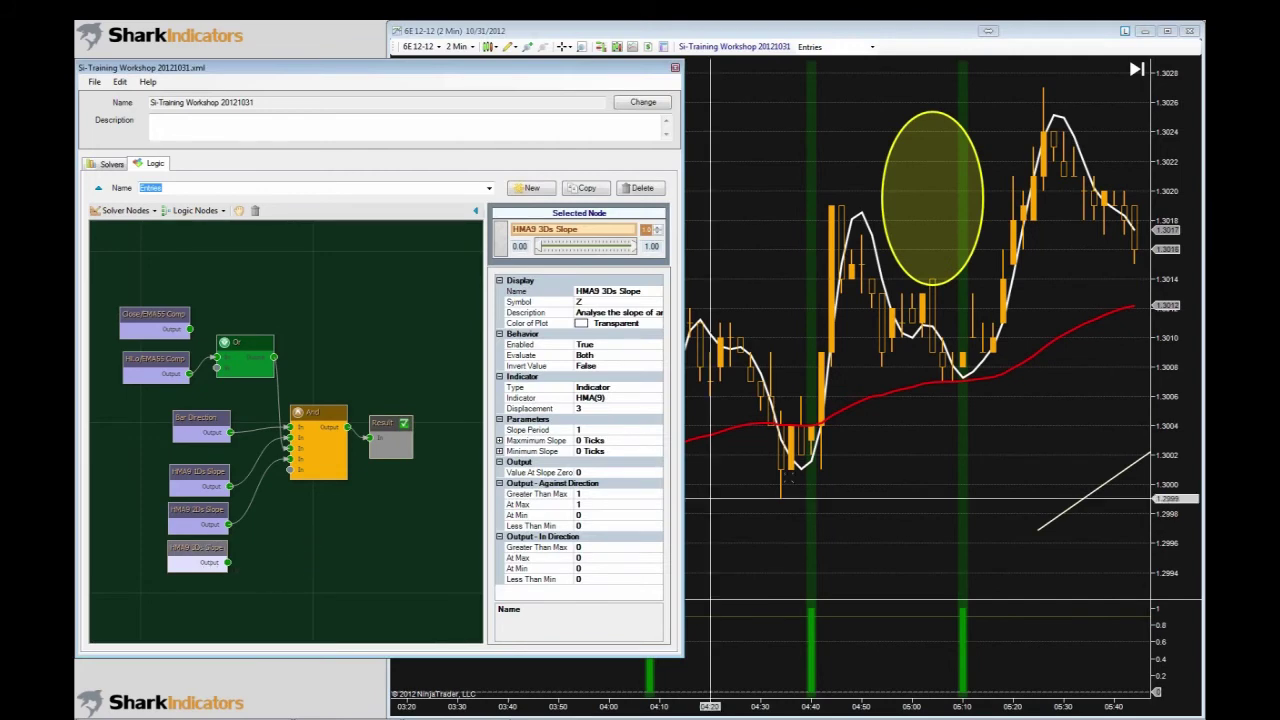
left_click_drag(263, 543, 288, 482)
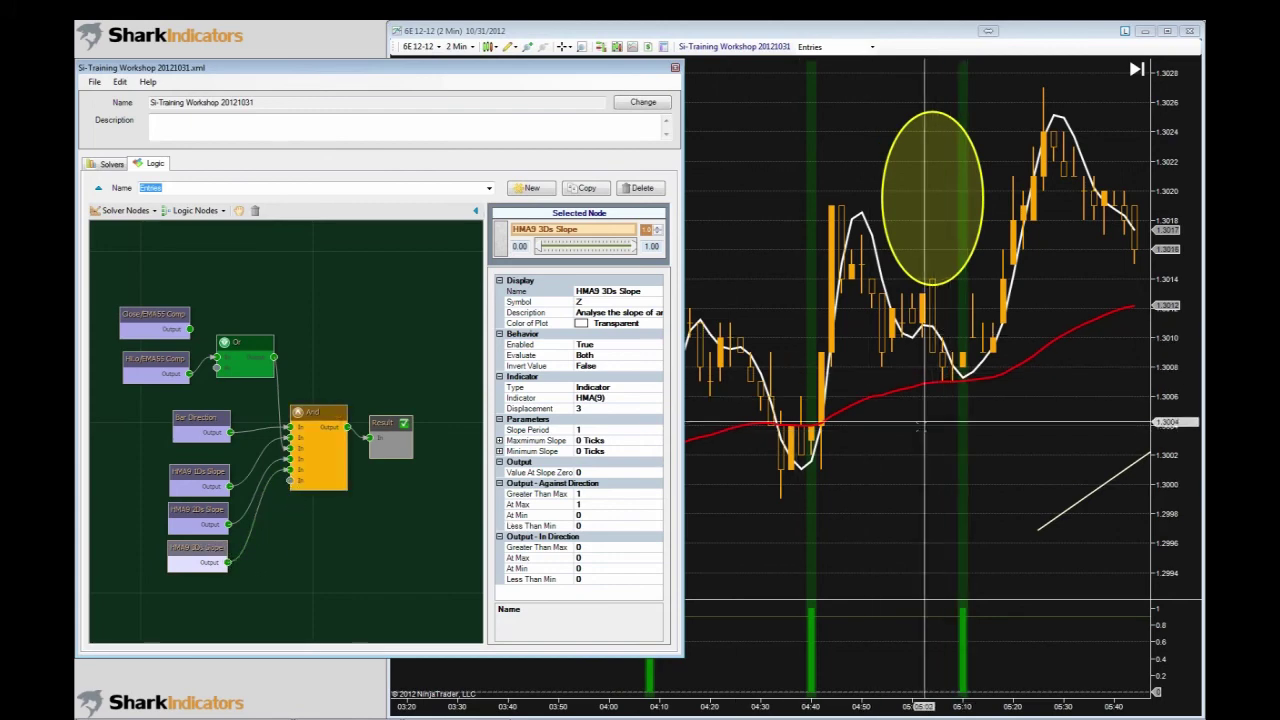
left_click(912, 455)
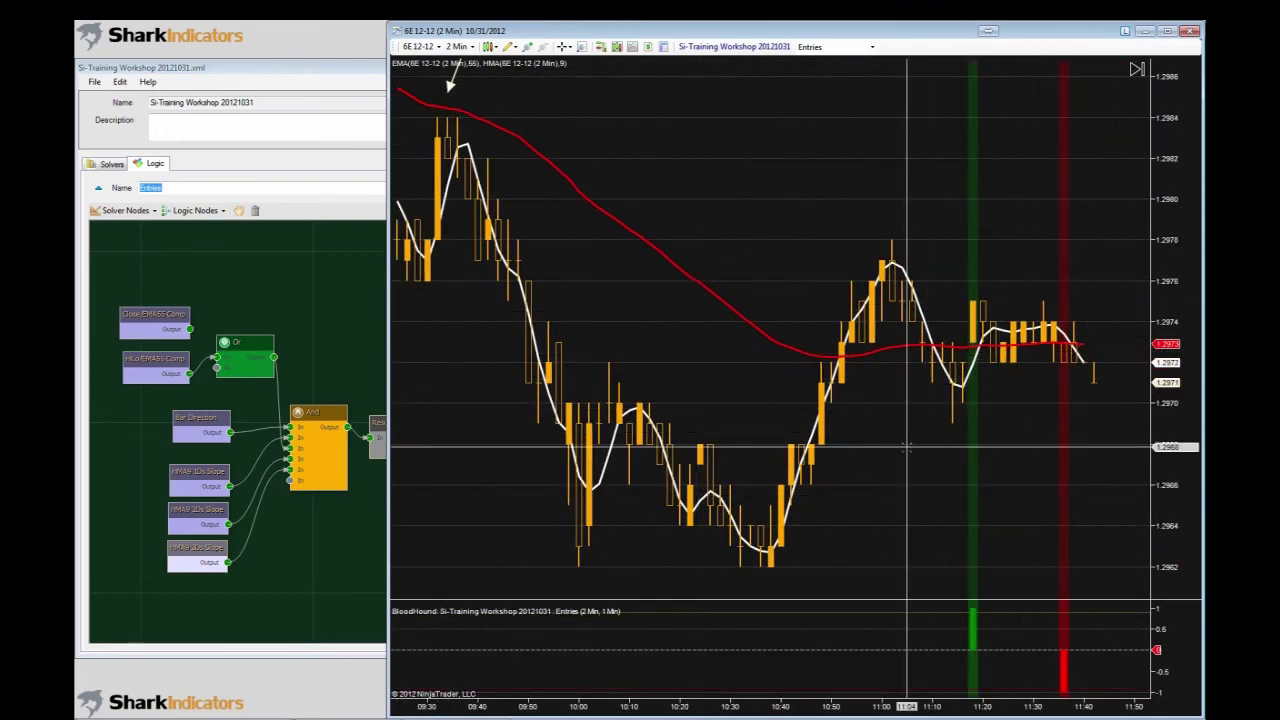
- Move the HiLo/EMA55 Comp node above Close/EMA55 Comp in the Logic canvas
scroll(906, 448, "up", 3)
scroll(906, 448, "up", 15)
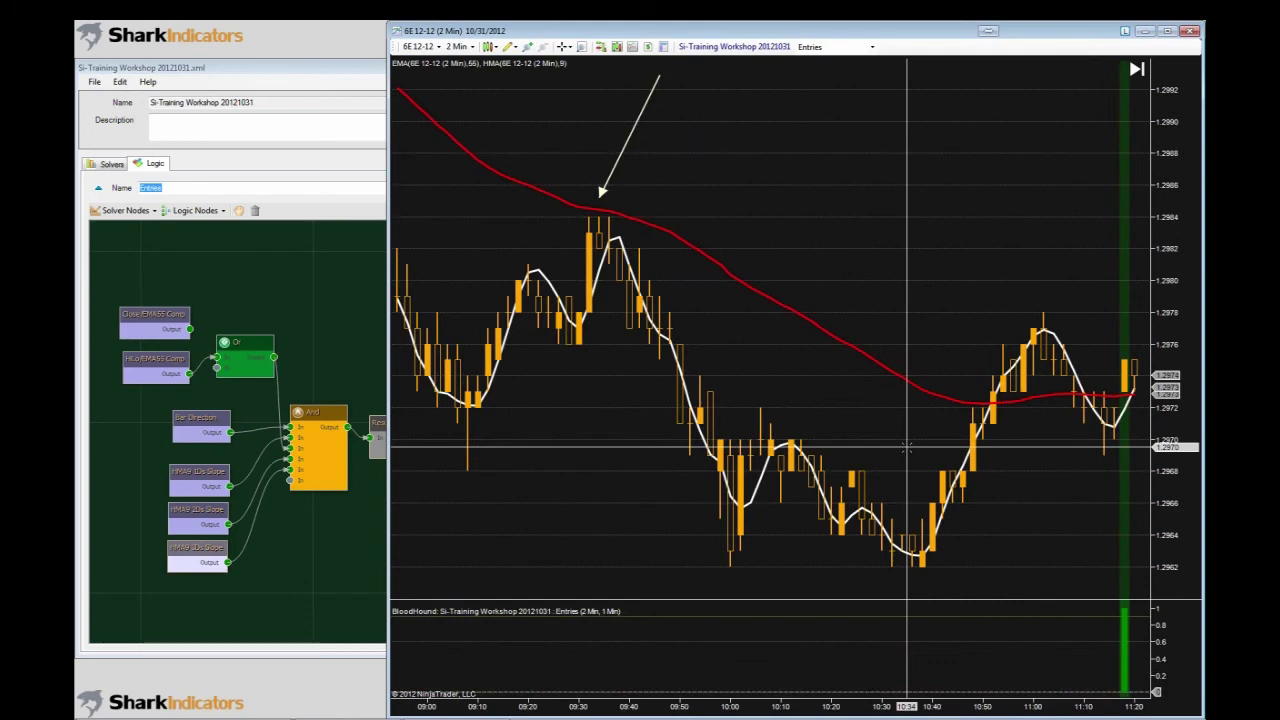
scroll(906, 448, "up", 18)
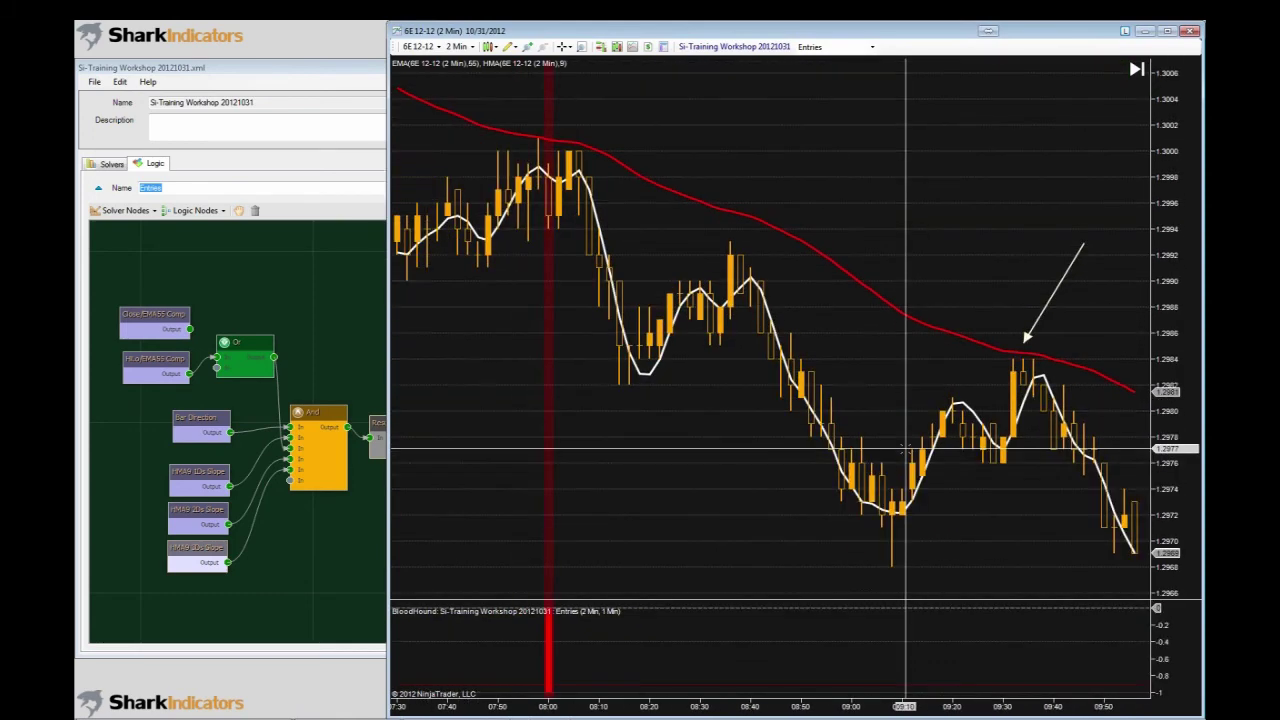
scroll(906, 448, "up", 3)
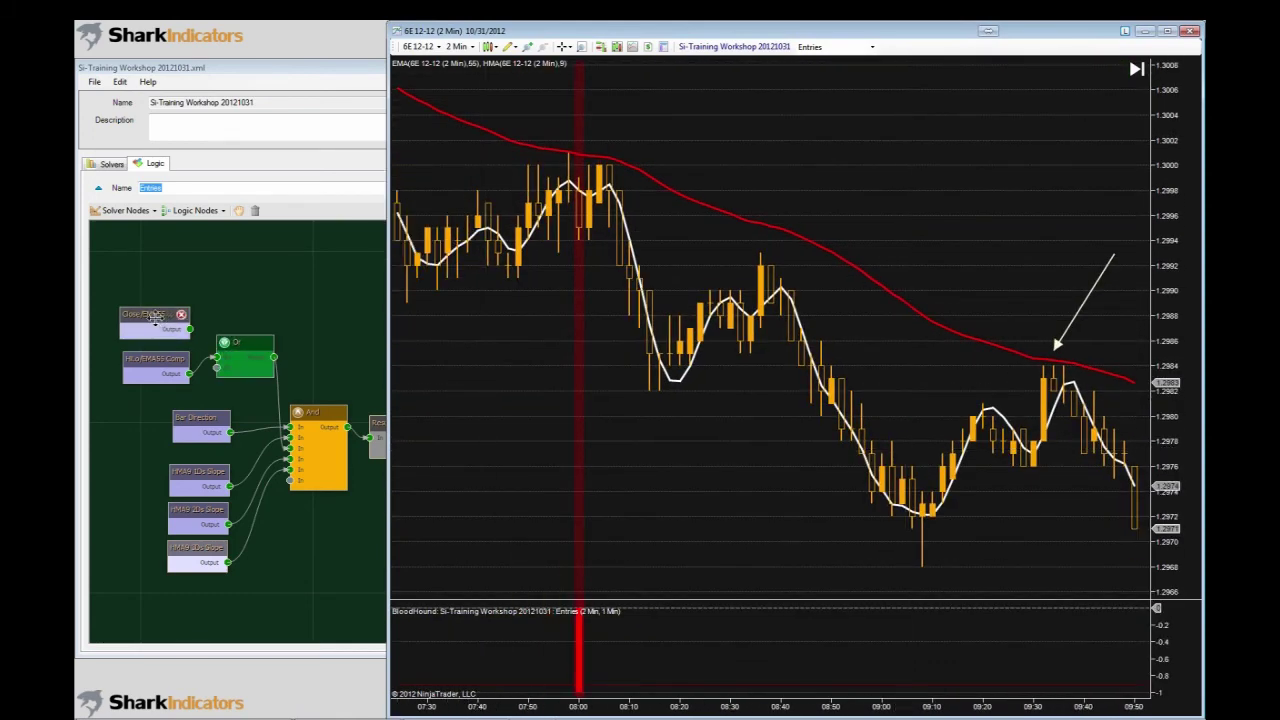
left_click(155, 318)
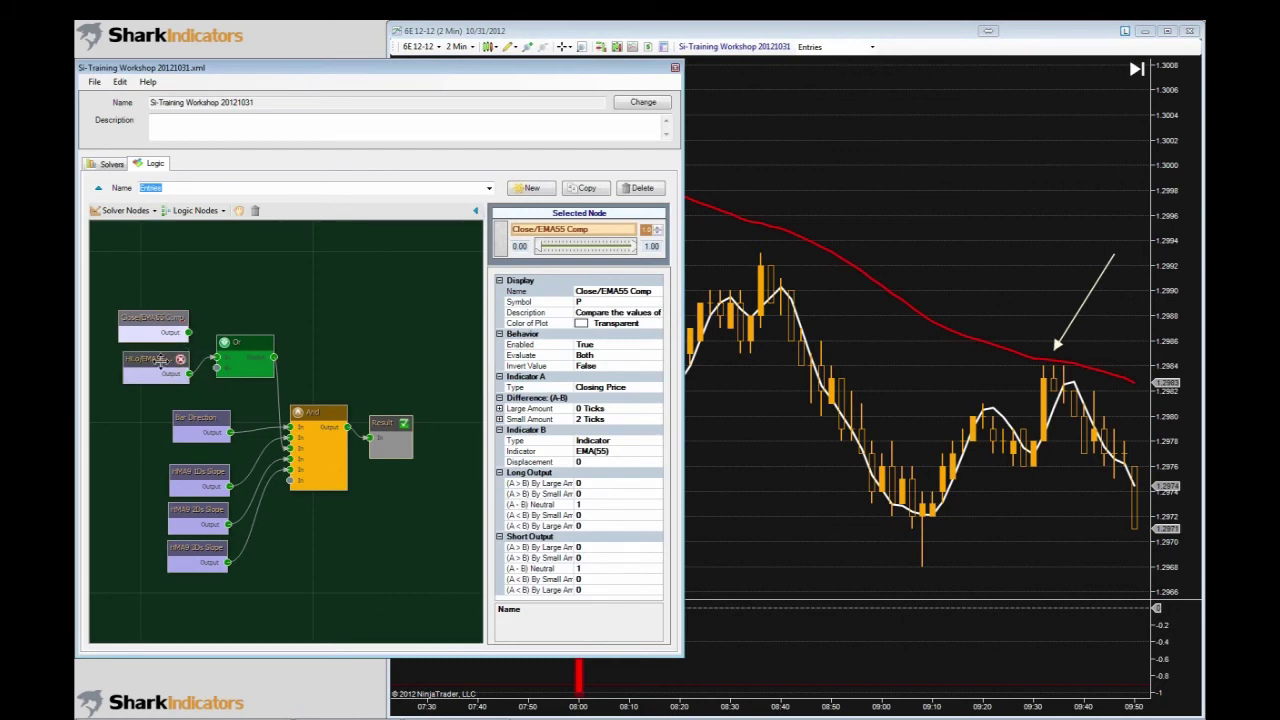
left_click_drag(158, 322, 168, 264)
left_click(165, 354)
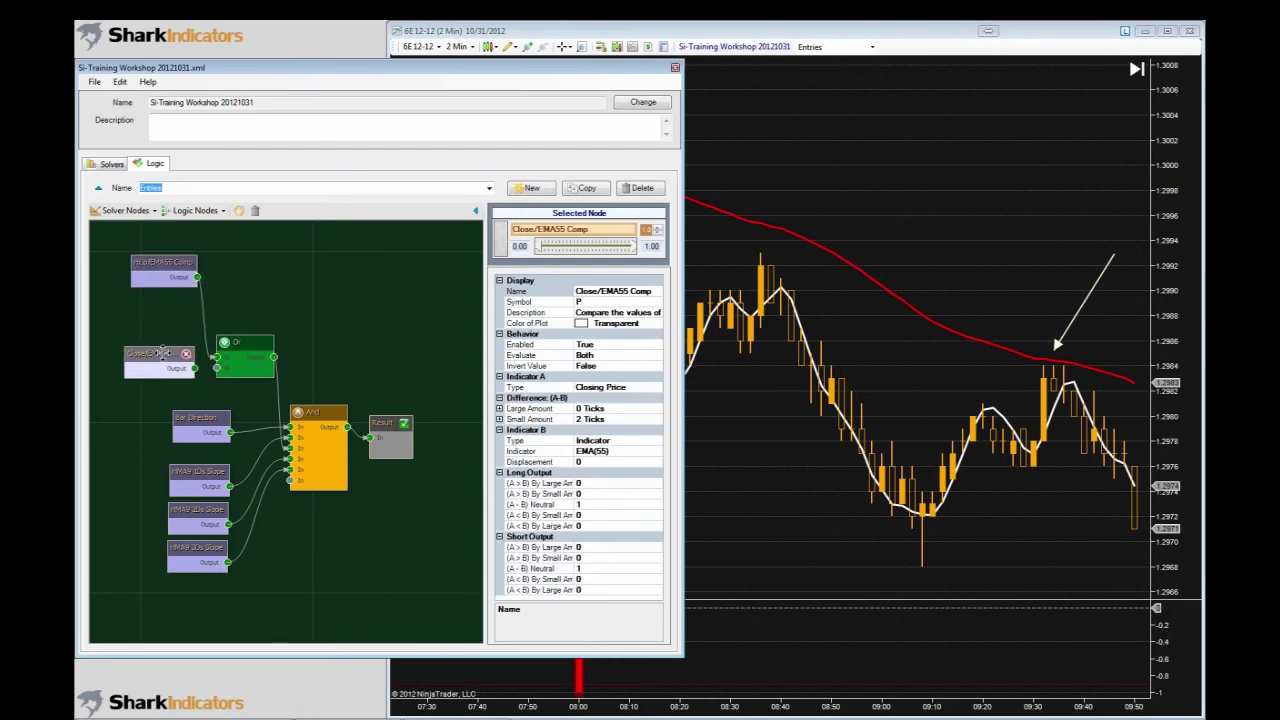
left_click_drag(160, 265, 157, 307)
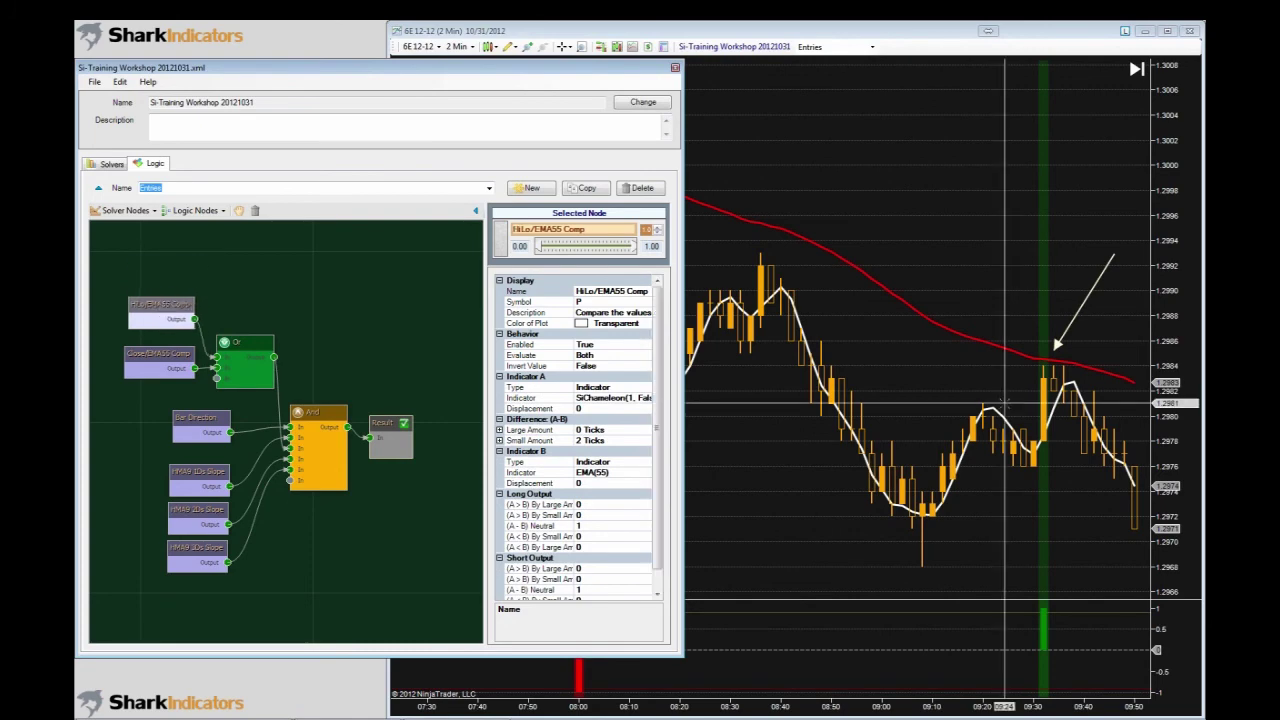
- Scroll the chart back to check the green 09:32 signal and earlier 10/31 signals
left_click(935, 410)
scroll(896, 420, "up", 2)
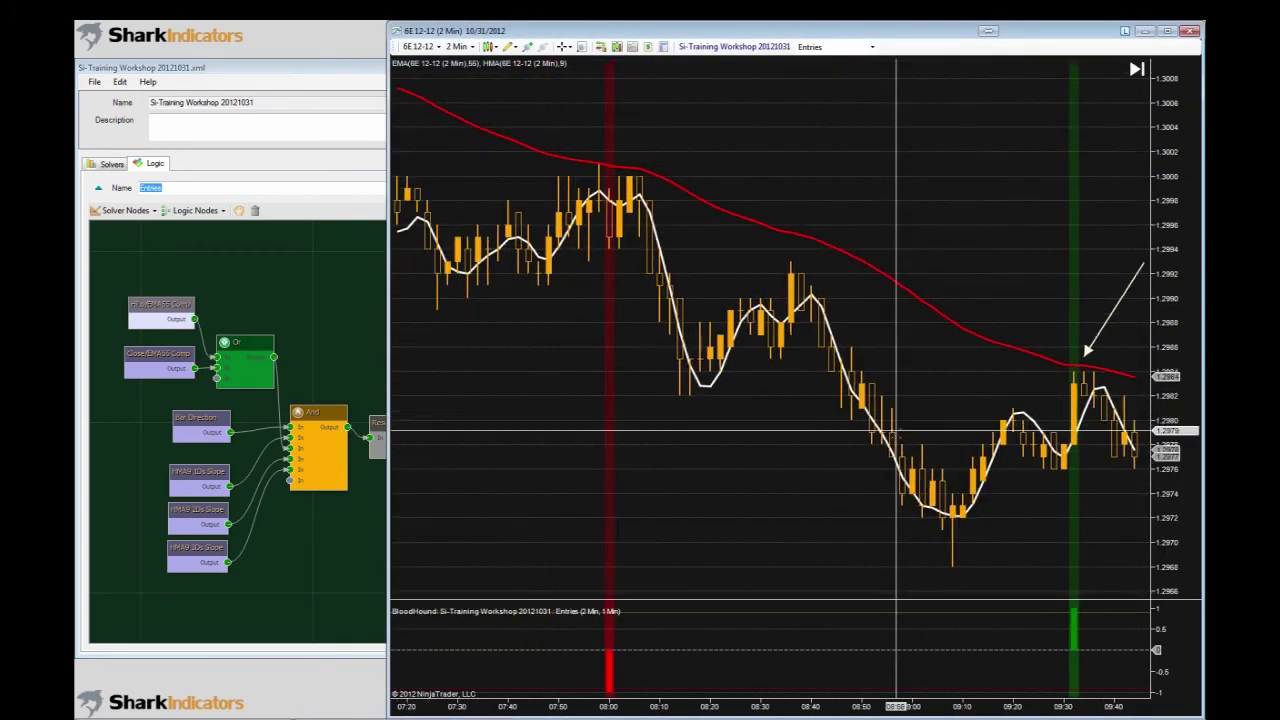
scroll(896, 430, "up", 4)
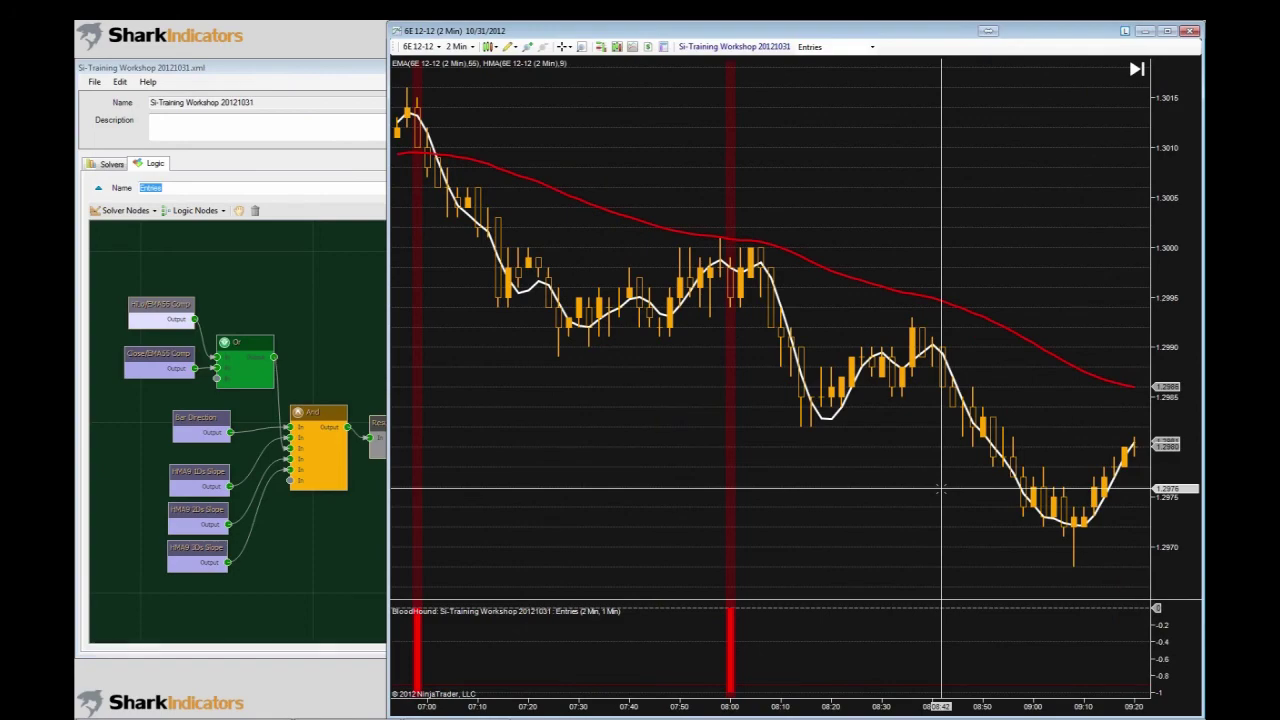
scroll(940, 490, "up", 1)
scroll(940, 490, "up", 4)
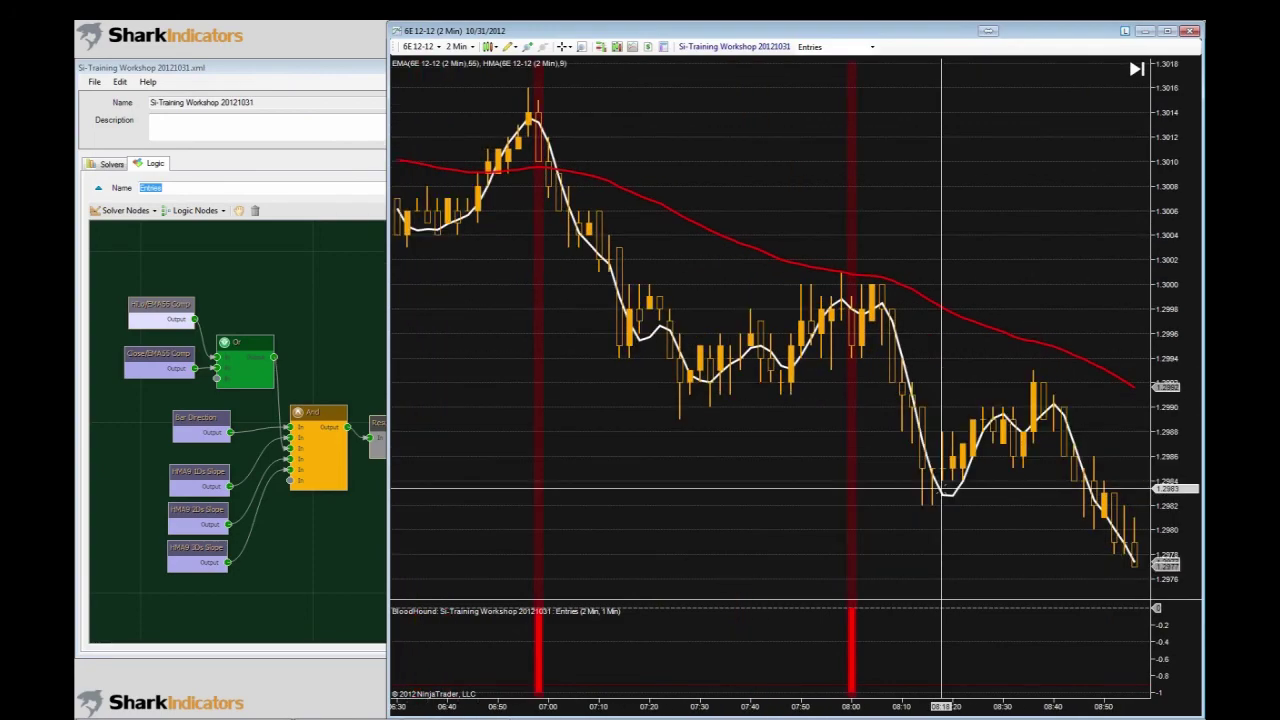
scroll(940, 490, "up", 6)
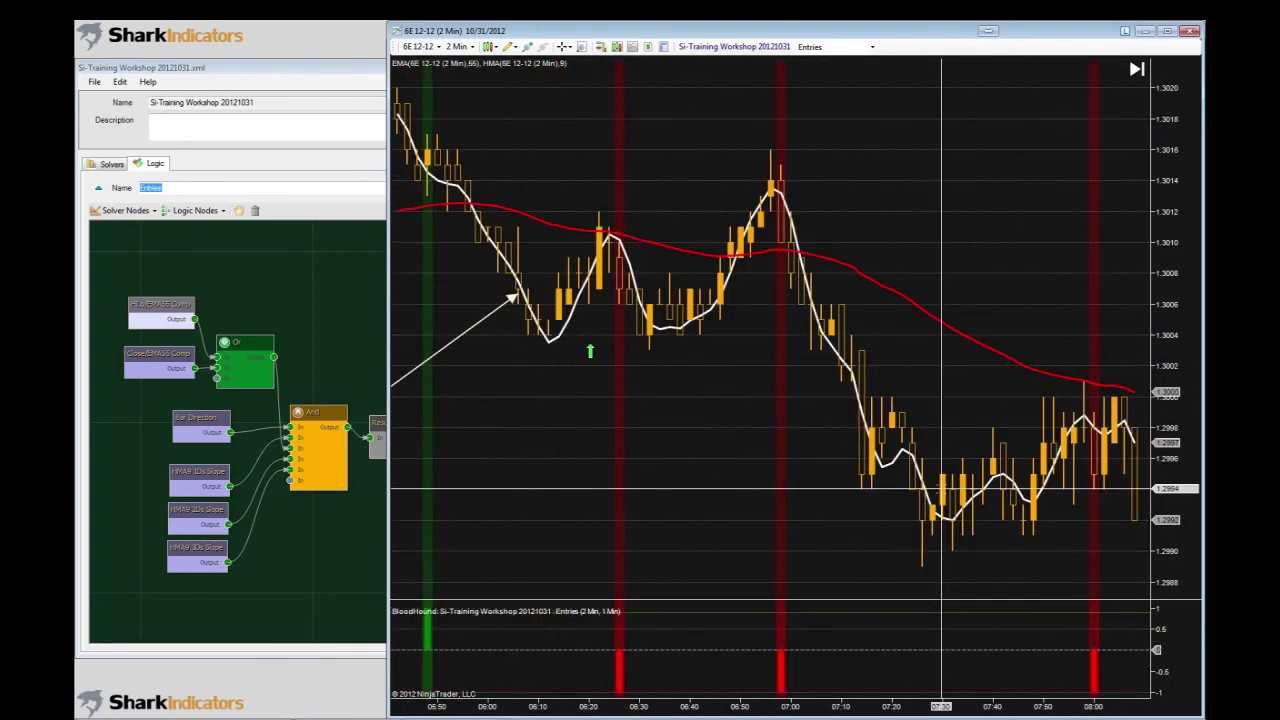
scroll(940, 490, "up", 2)
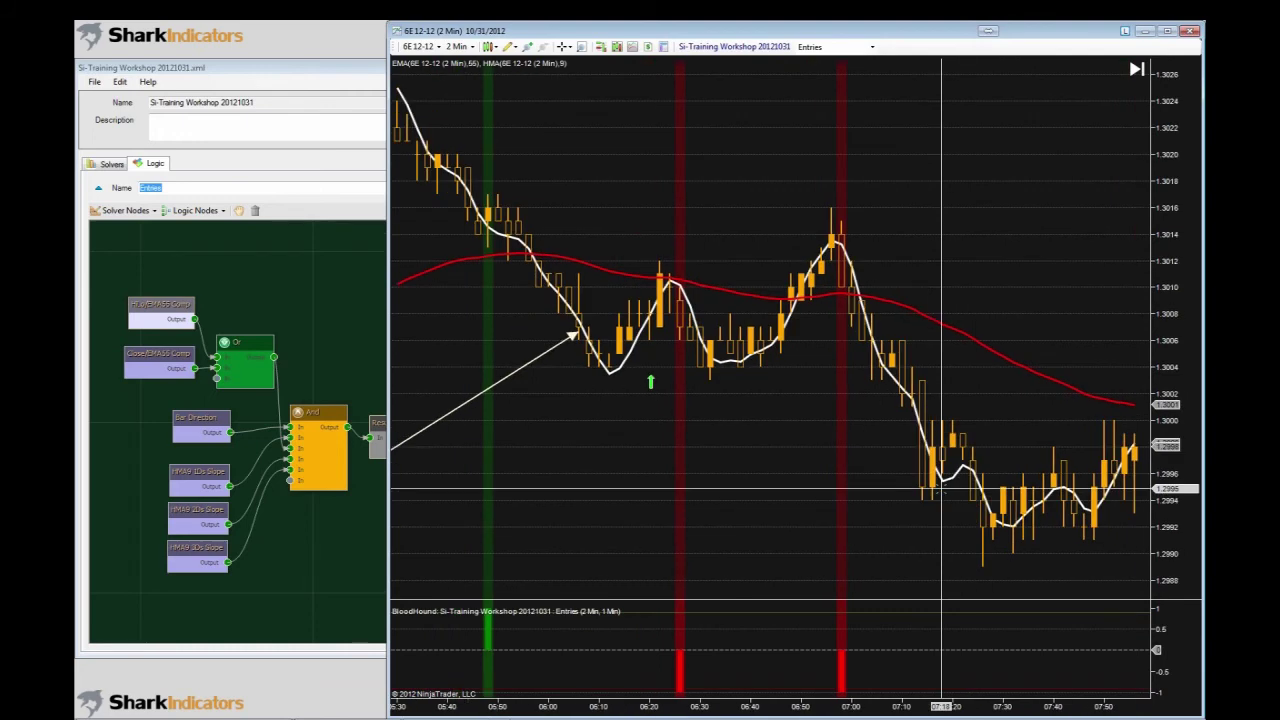
scroll(940, 490, "up", 1)
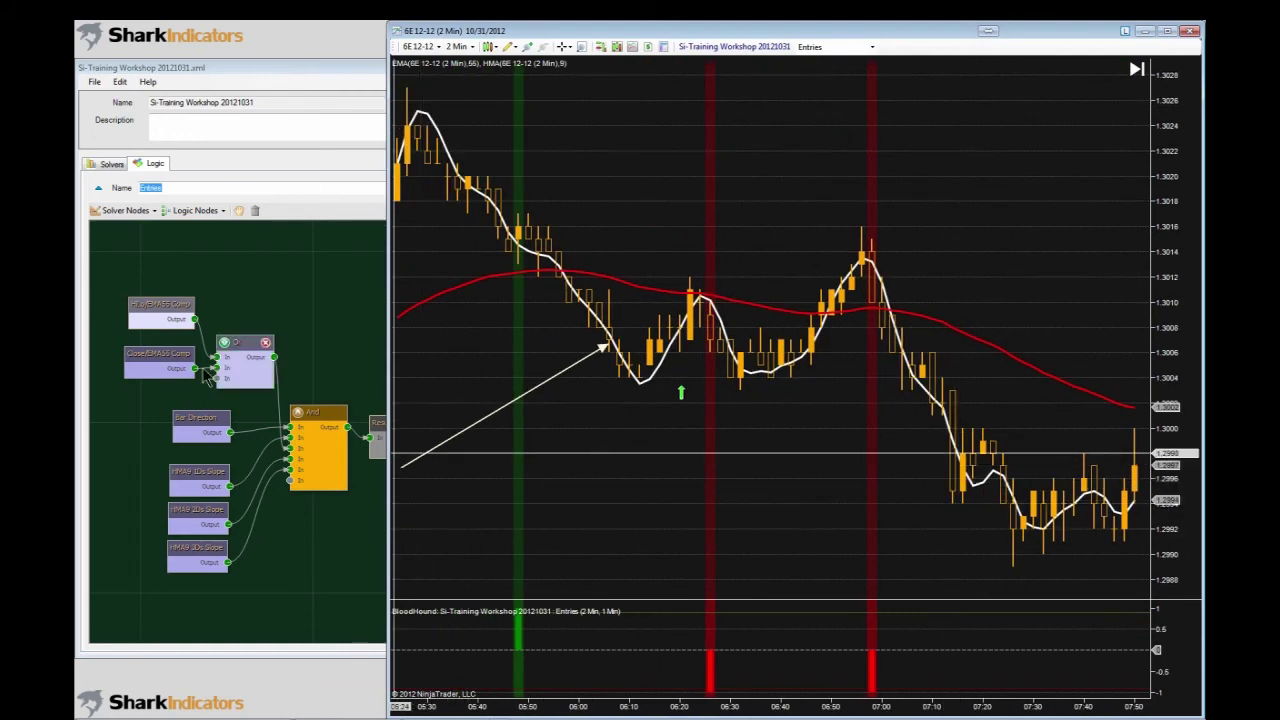
- Nudge the Close/EMA55 Comp node left, then reshape the white arrow into a steep pointer at the 06:58 high
left_click(190, 368)
left_click_drag(190, 368, 135, 372)
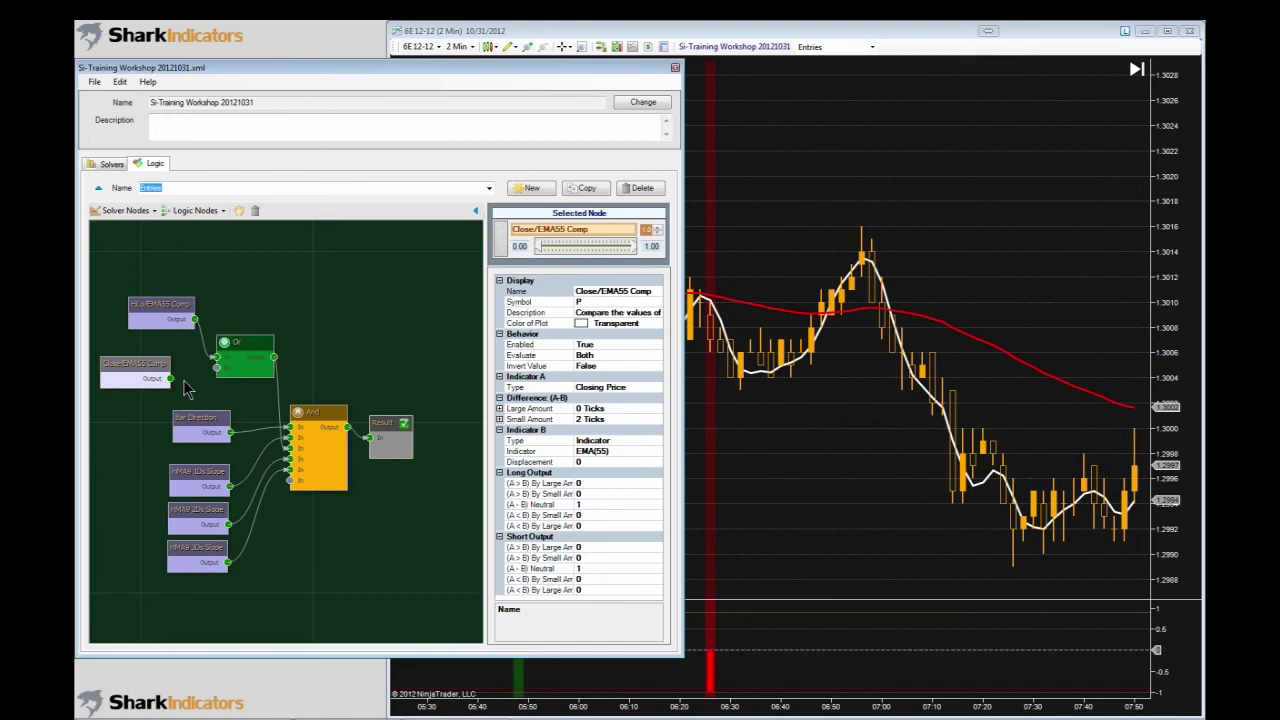
left_click(874, 213)
mouse_move(595, 372)
left_mouse_down()
mouse_move(837, 299)
mouse_move(826, 257)
left_mouse_up()
left_click_drag(670, 352, 904, 120)
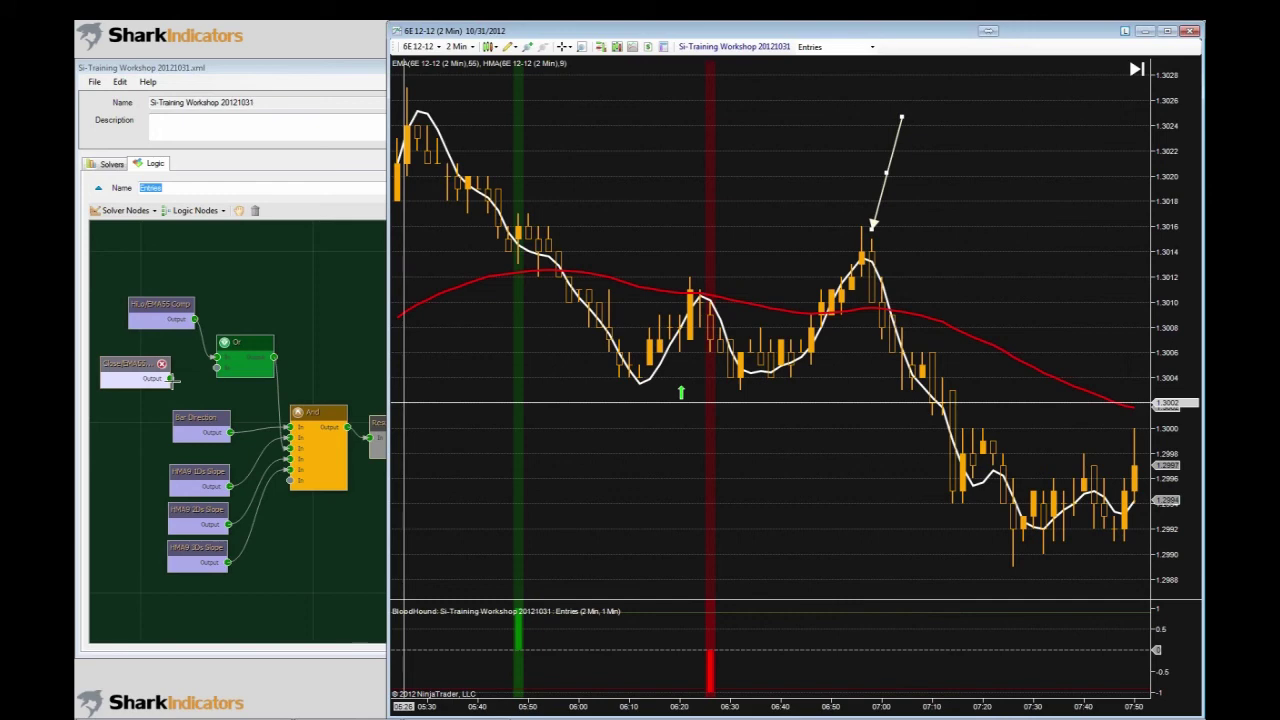
left_click(172, 379)
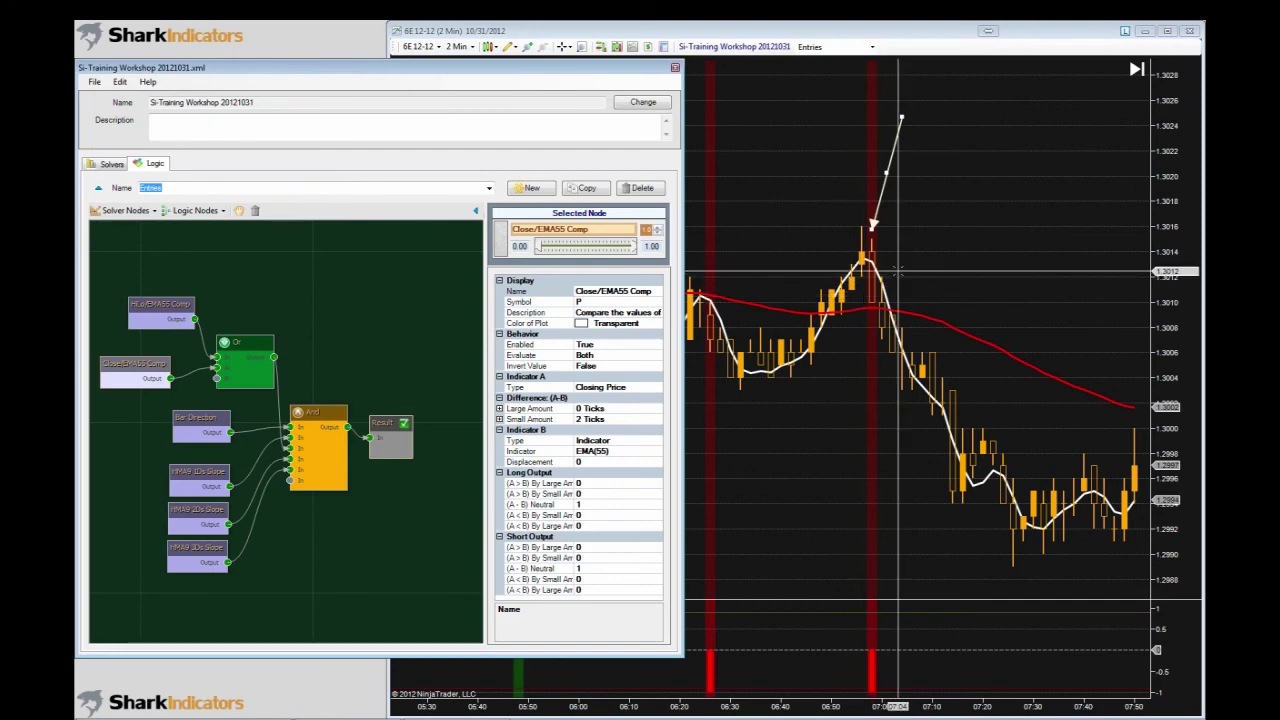
left_click_drag(900, 265, 1012, 266)
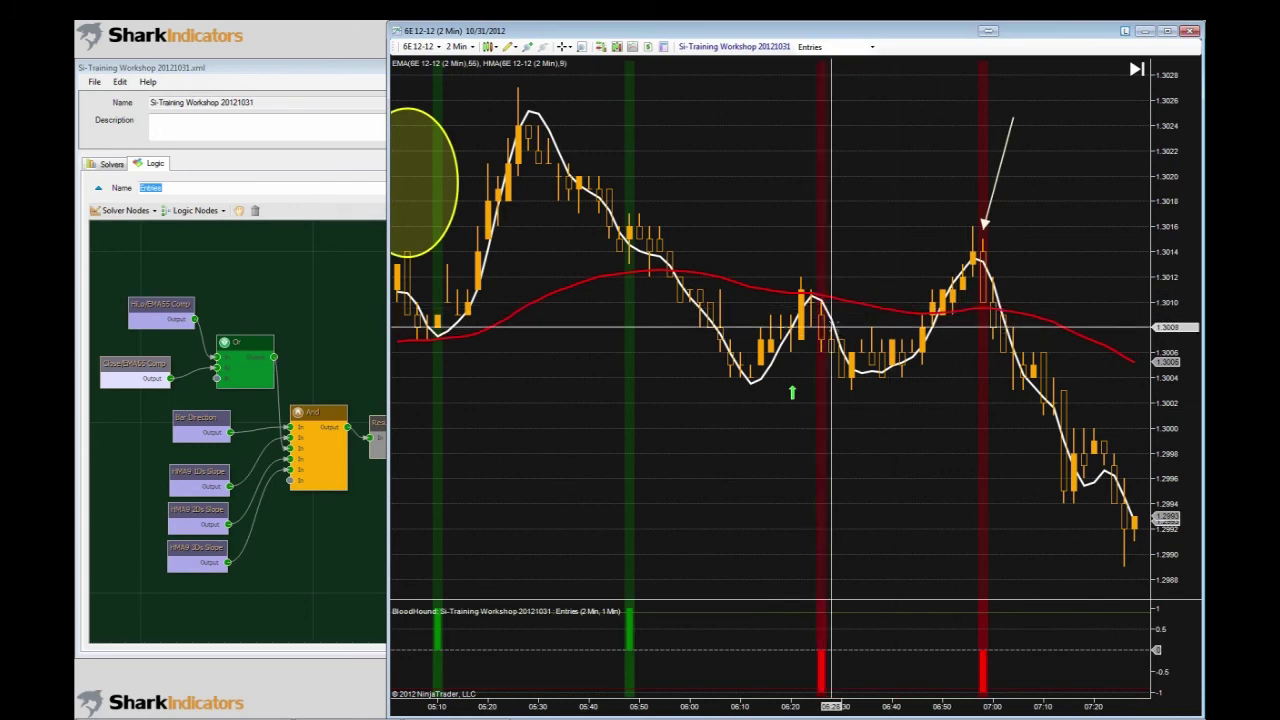
- Aim the white arrow at the 06:25 red-signal bar and place a small yellow ellipse on the 06:55 peak
mouse_move(1005, 192)
left_mouse_down()
mouse_move(832, 242)
mouse_move(843, 247)
left_mouse_up()
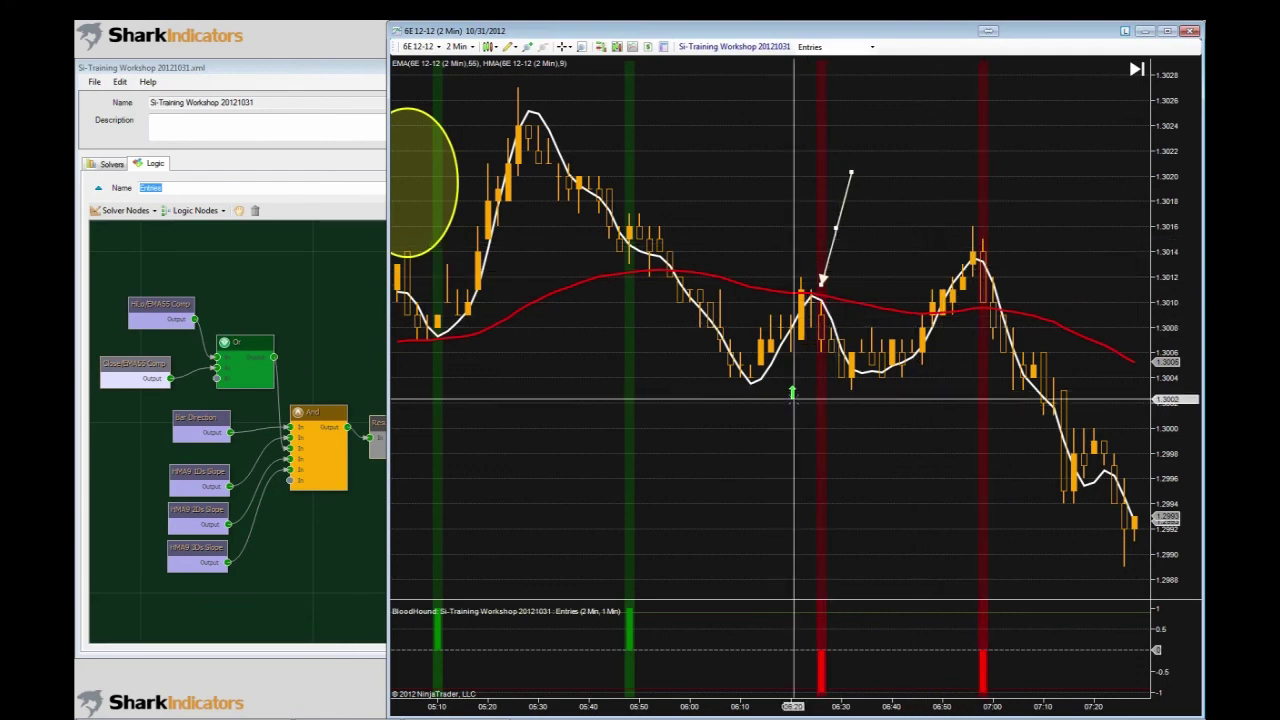
left_click(793, 367)
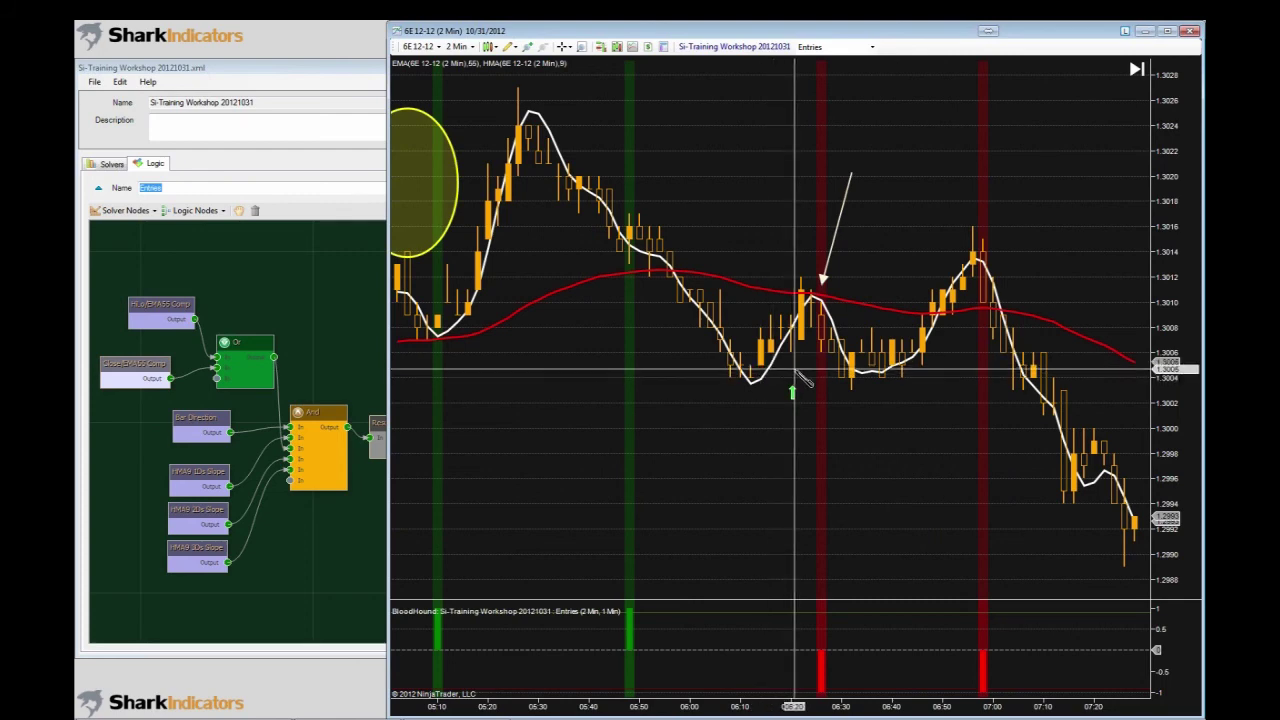
left_click_drag(800, 377, 748, 311)
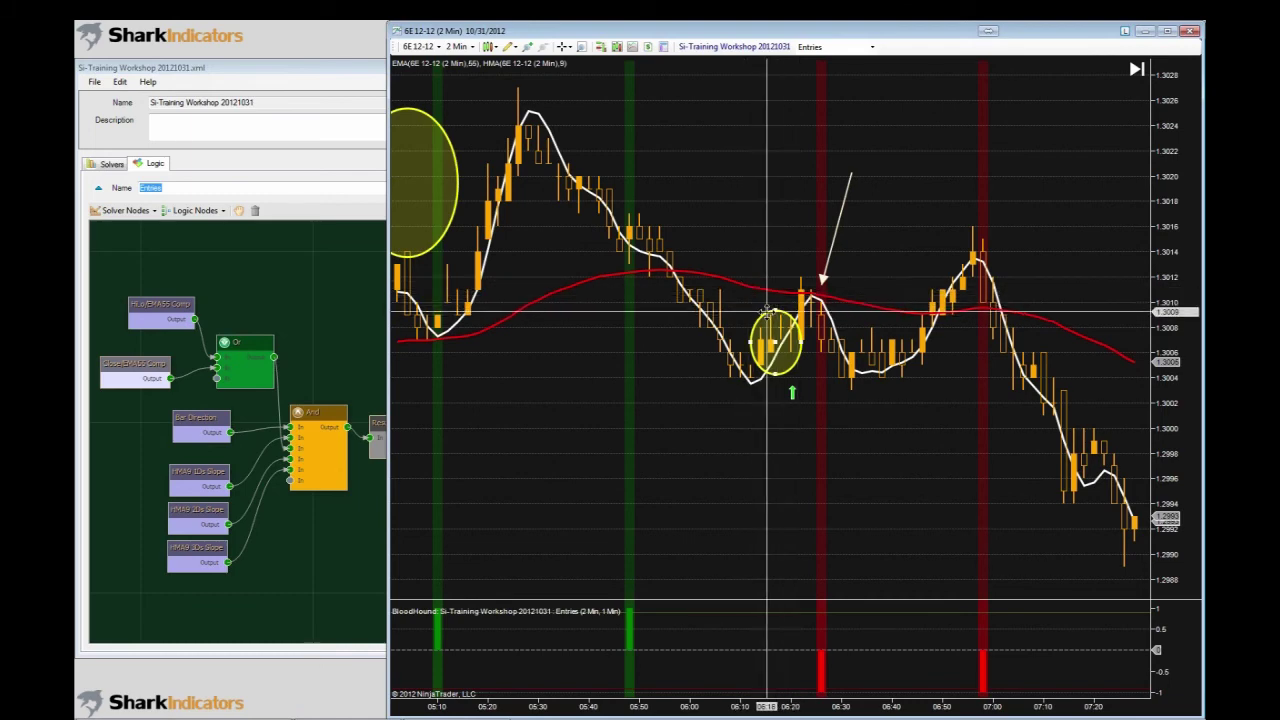
mouse_move(766, 310)
left_mouse_down()
mouse_move(811, 313)
mouse_move(956, 247)
mouse_move(944, 242)
left_mouse_up()
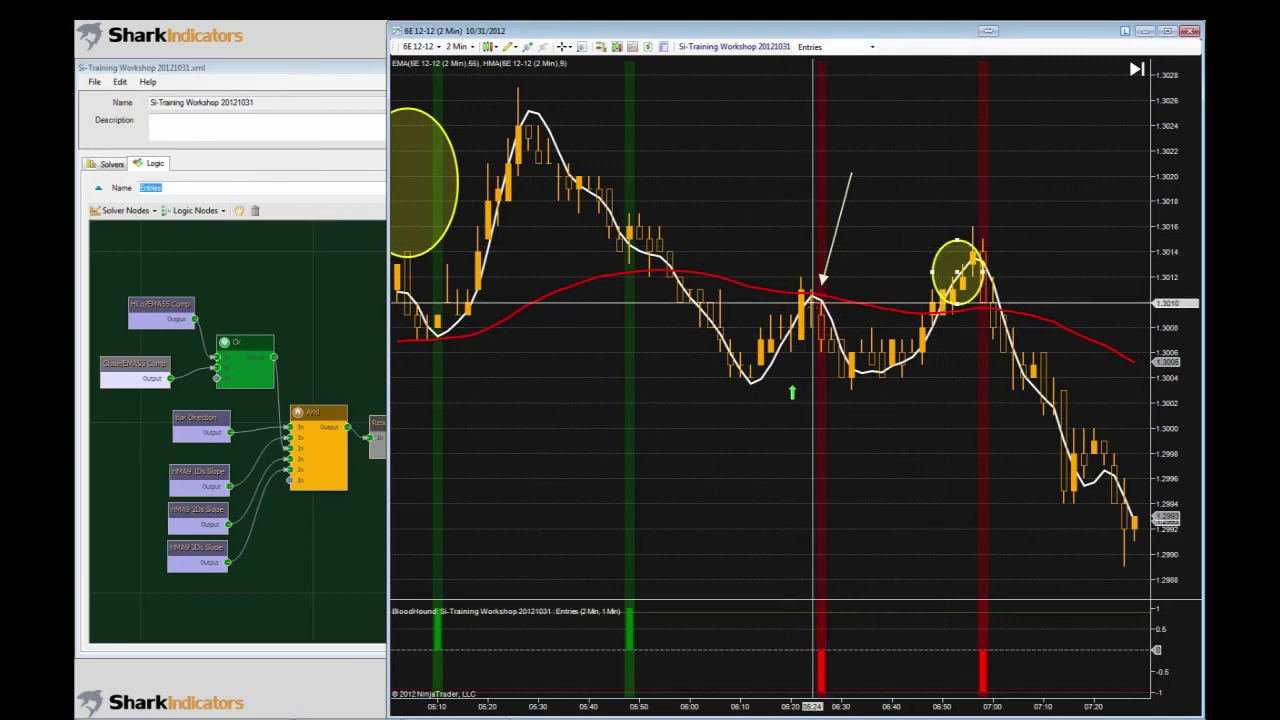
- Fine-tune the yellow ellipse above the 06:55 high and return the arrow to the 06:25 red signal
left_click_drag(948, 244, 947, 163)
mouse_move(843, 224)
left_mouse_down()
mouse_move(1034, 192)
mouse_move(1006, 199)
left_mouse_up()
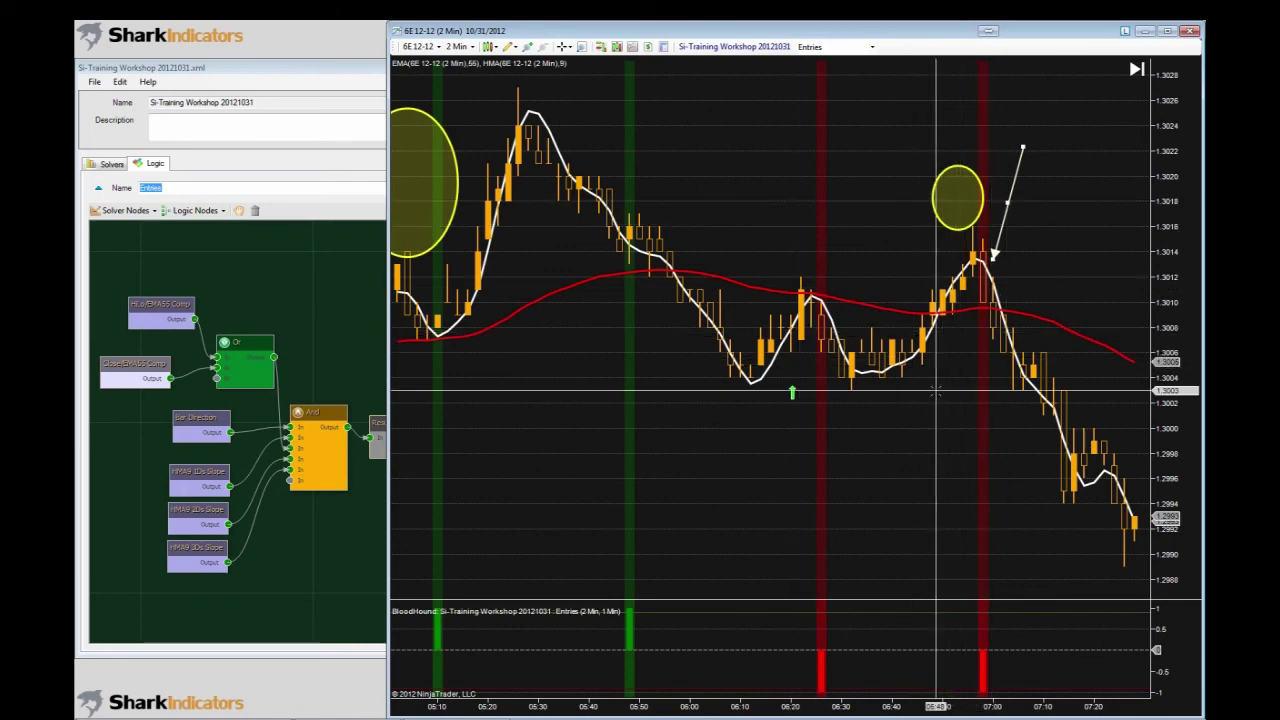
left_click(935, 228)
left_click_drag(935, 228, 924, 255)
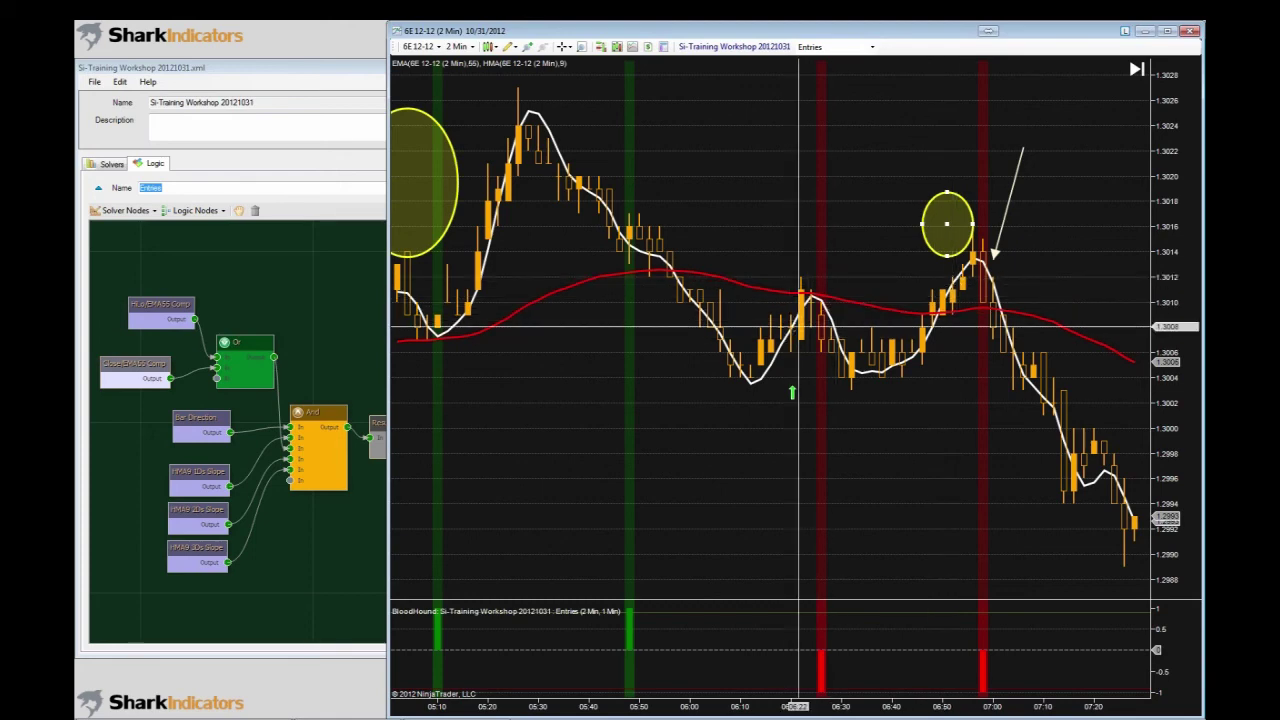
mouse_move(1003, 218)
left_mouse_down()
mouse_move(822, 212)
mouse_move(817, 232)
left_mouse_up()
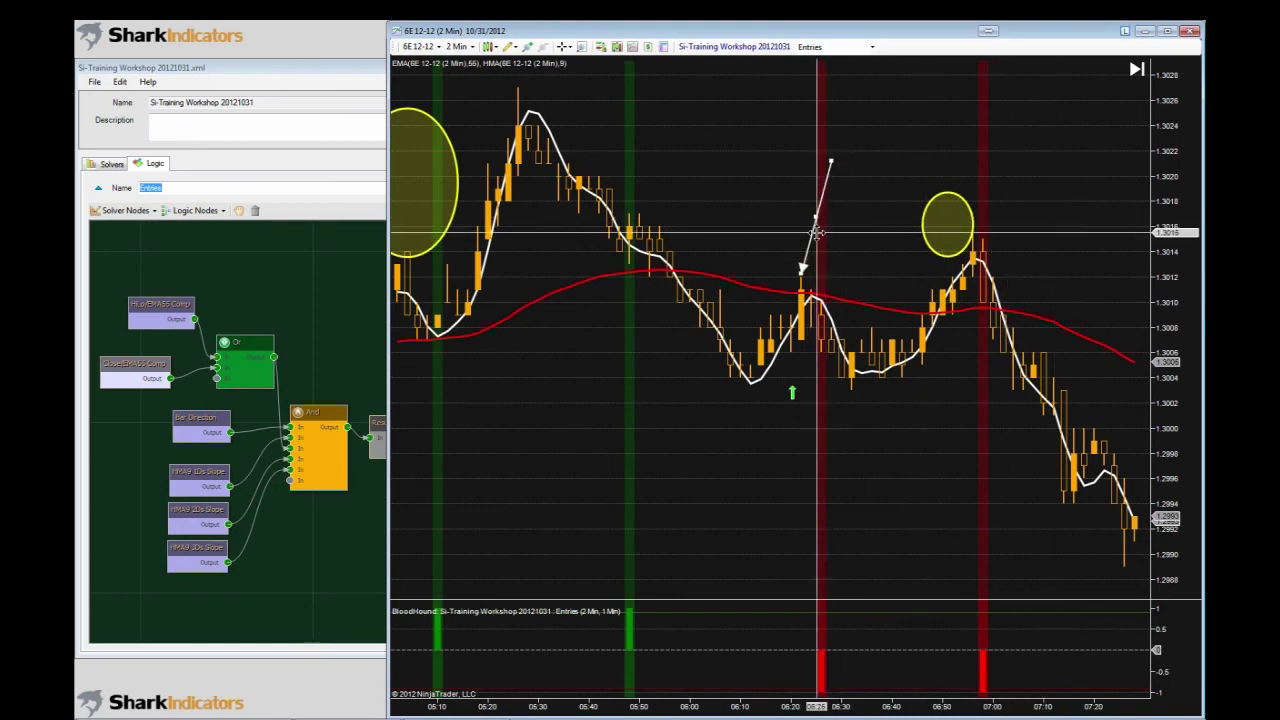
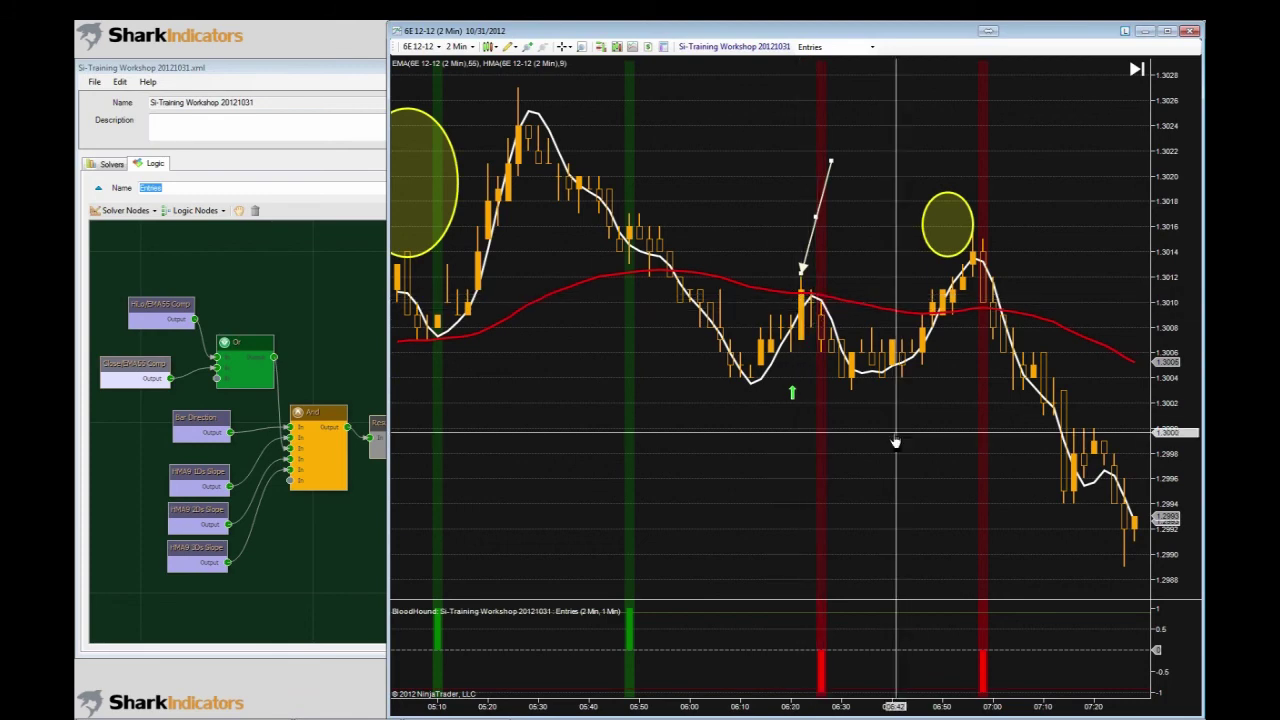
- Scroll back through earlier 6E bars to inspect BloodHound's green long and red short signals
scroll(897, 413, "up", 5)
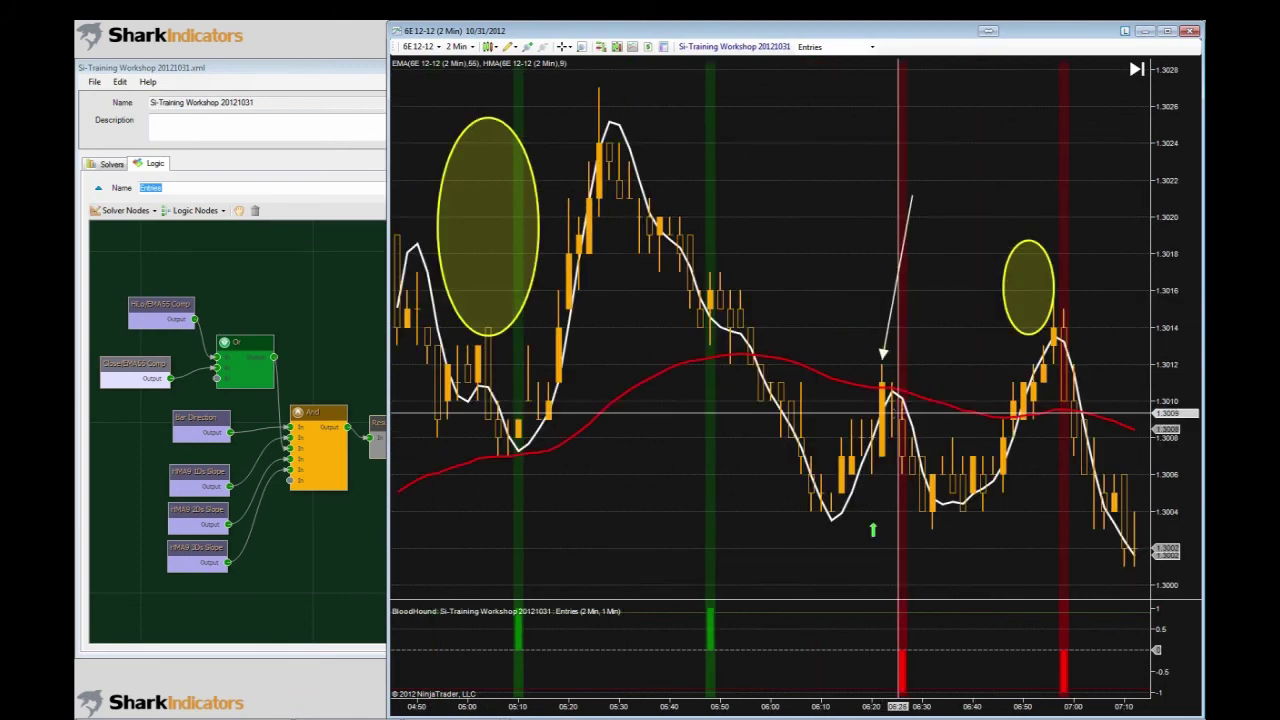
scroll(897, 413, "up", 10)
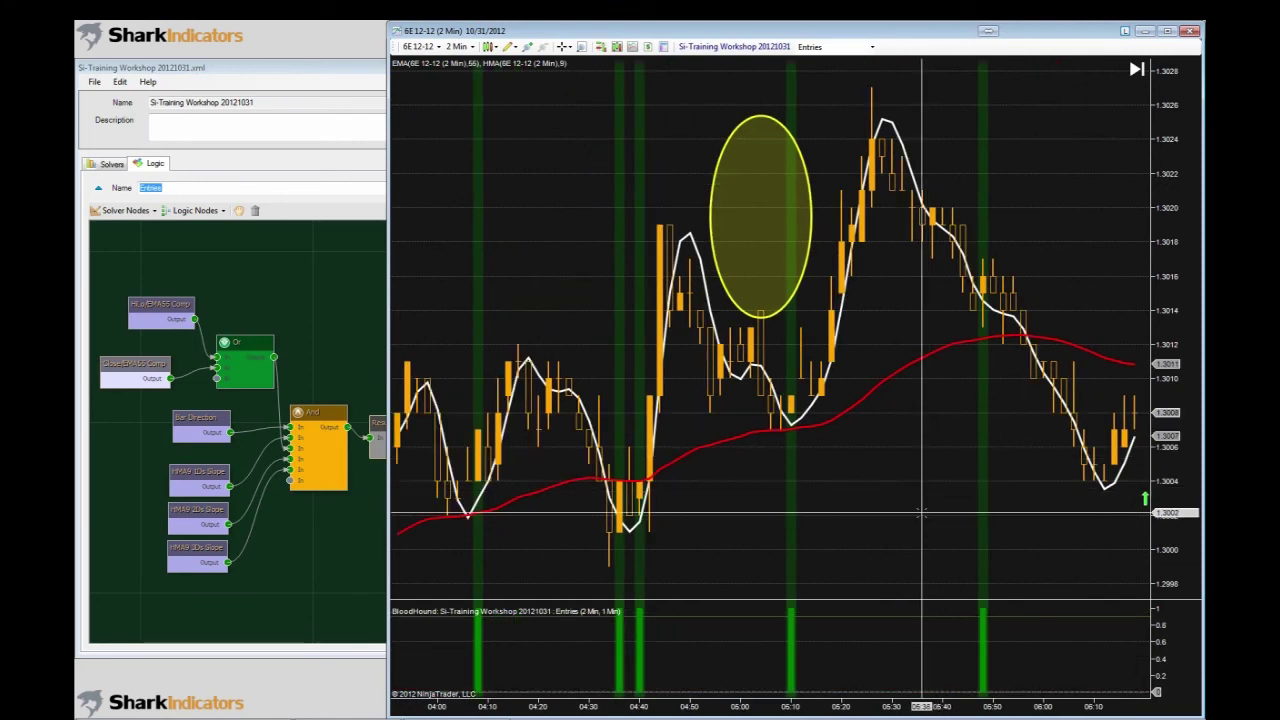
scroll(921, 512, "up", 2)
scroll(921, 512, "up", 8)
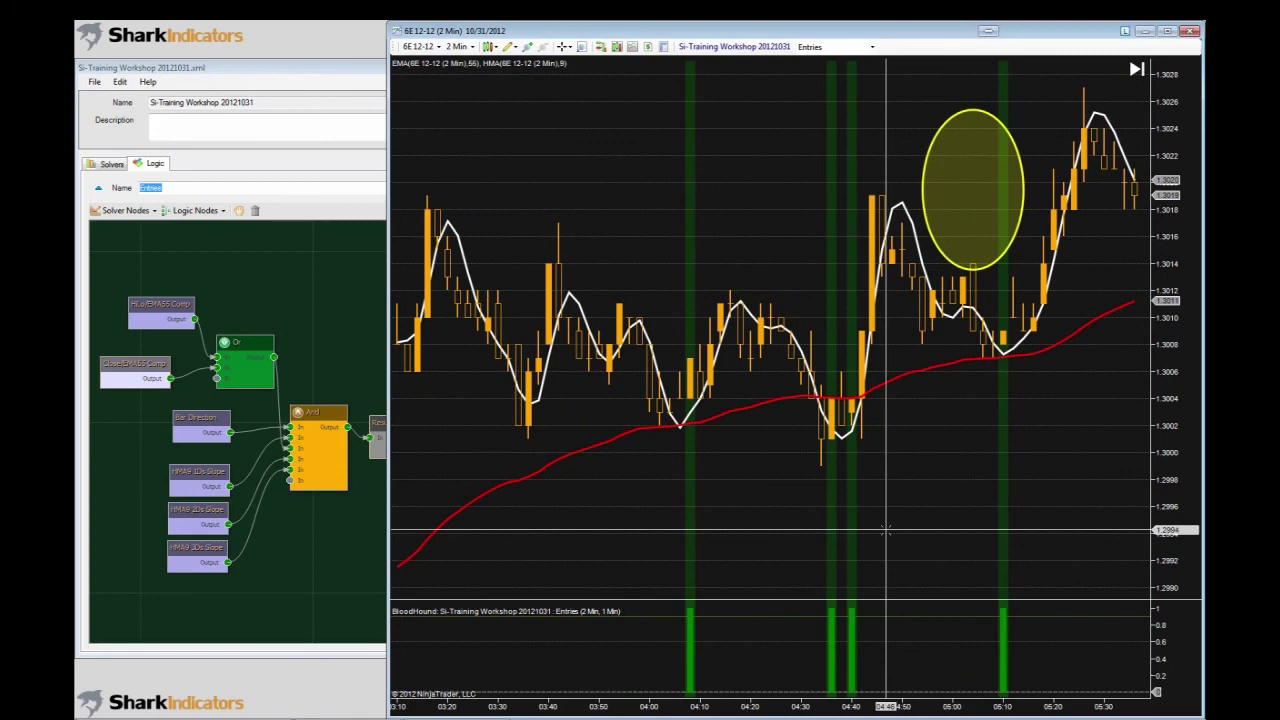
scroll(885, 530, "up", 1)
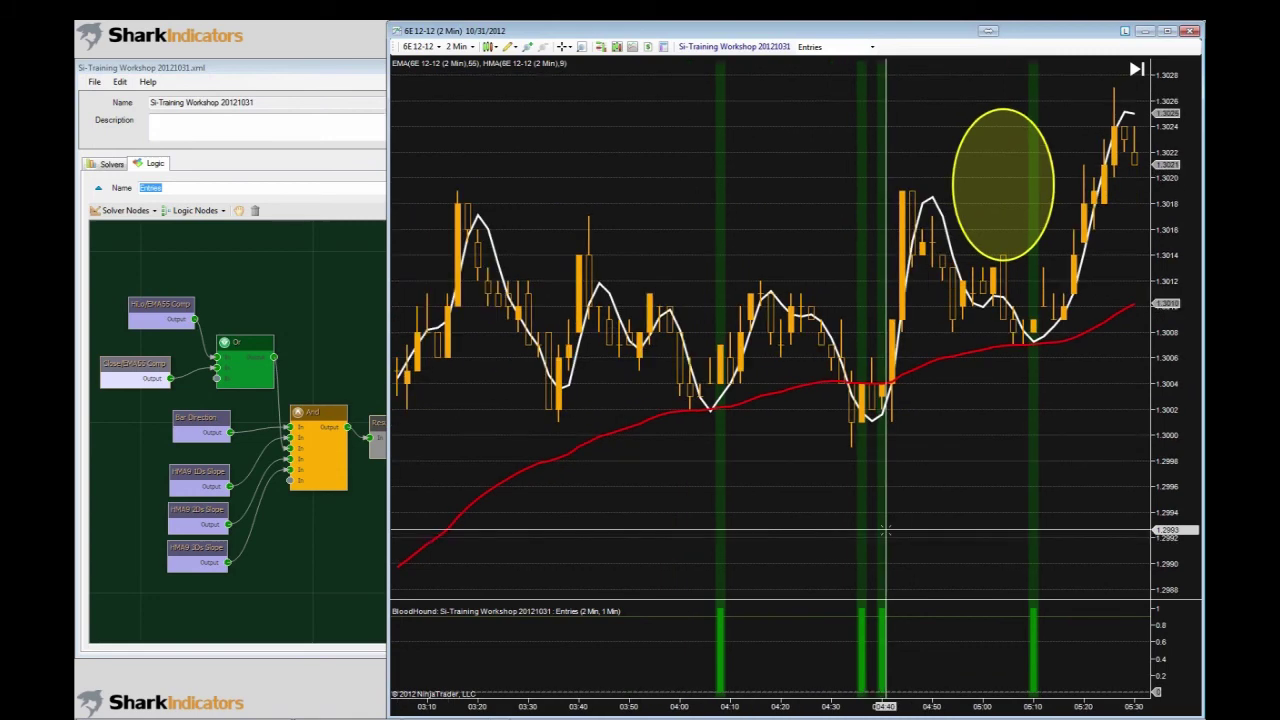
scroll(885, 530, "up", 3)
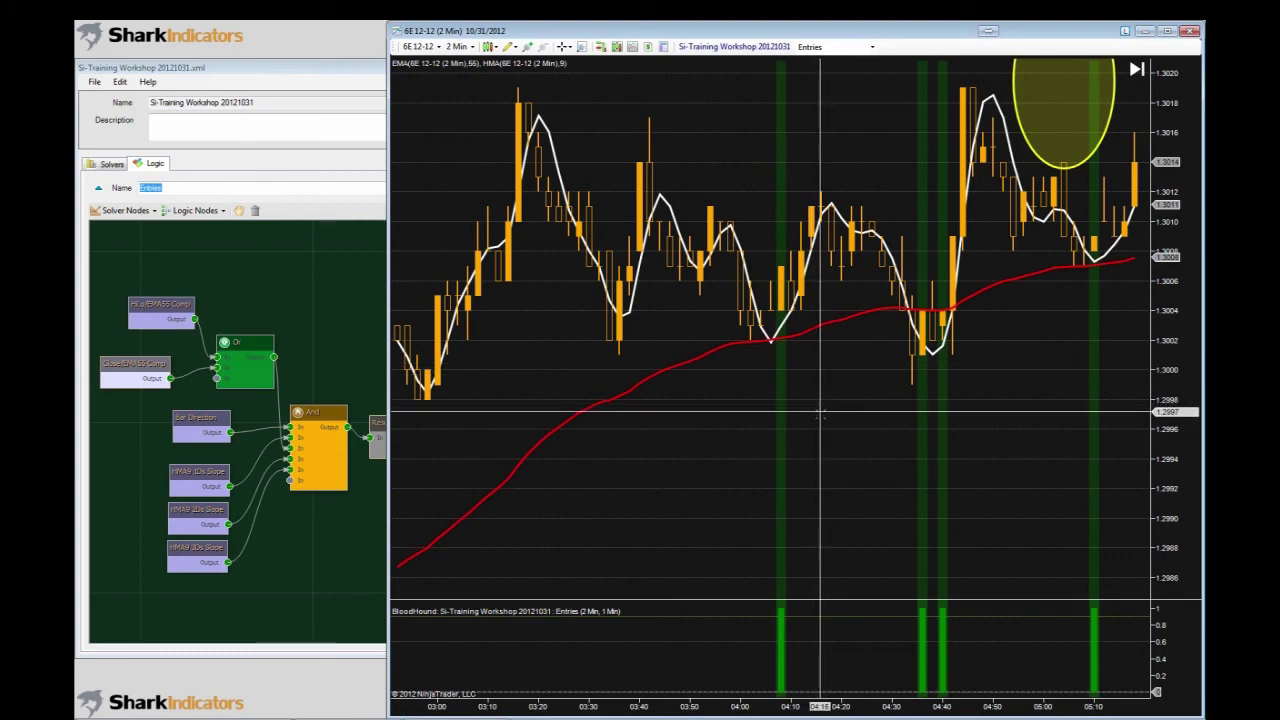
scroll(820, 410, "up", 1)
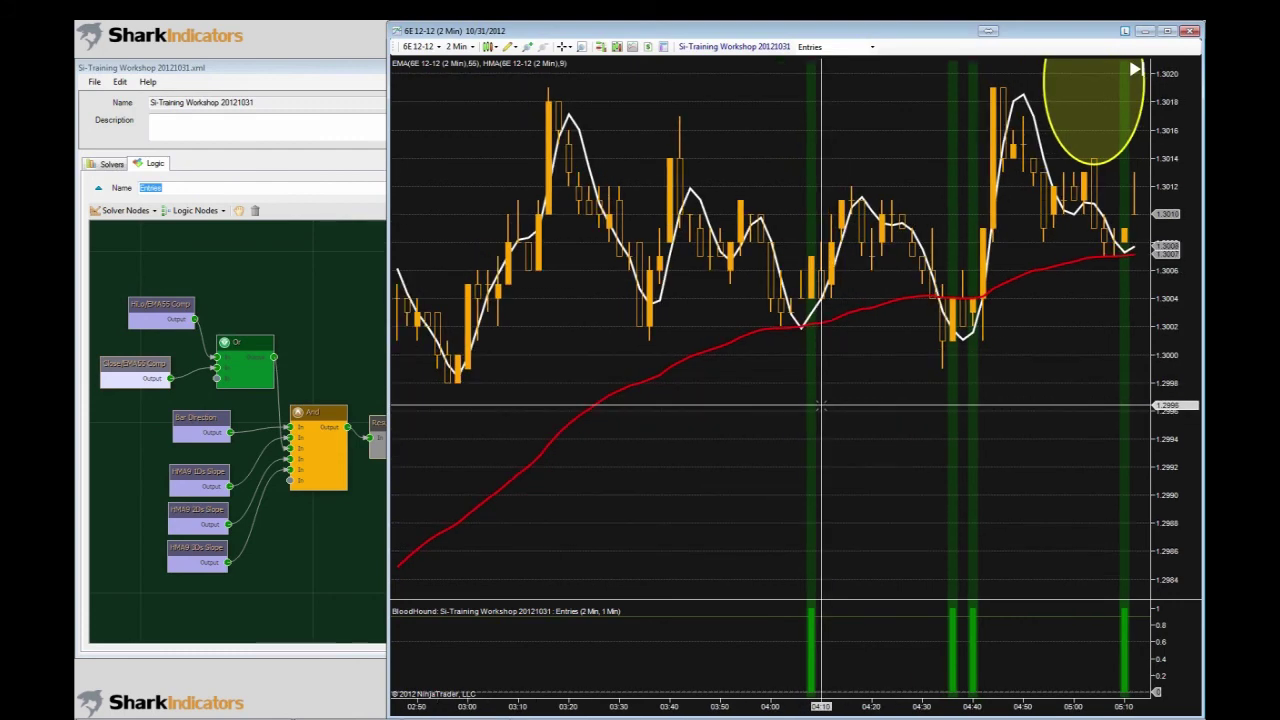
scroll(820, 405, "up", 1)
scroll(824, 415, "up", 6)
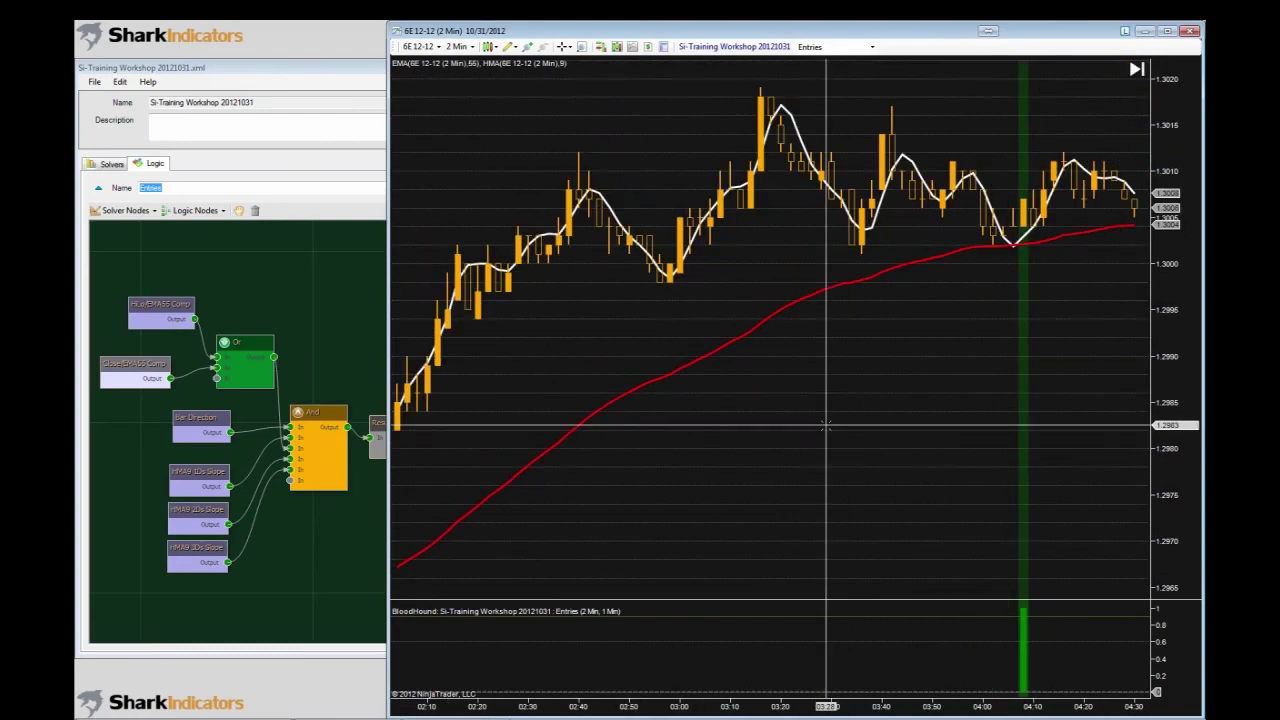
scroll(826, 425, "down", 1)
scroll(826, 425, "down", 7)
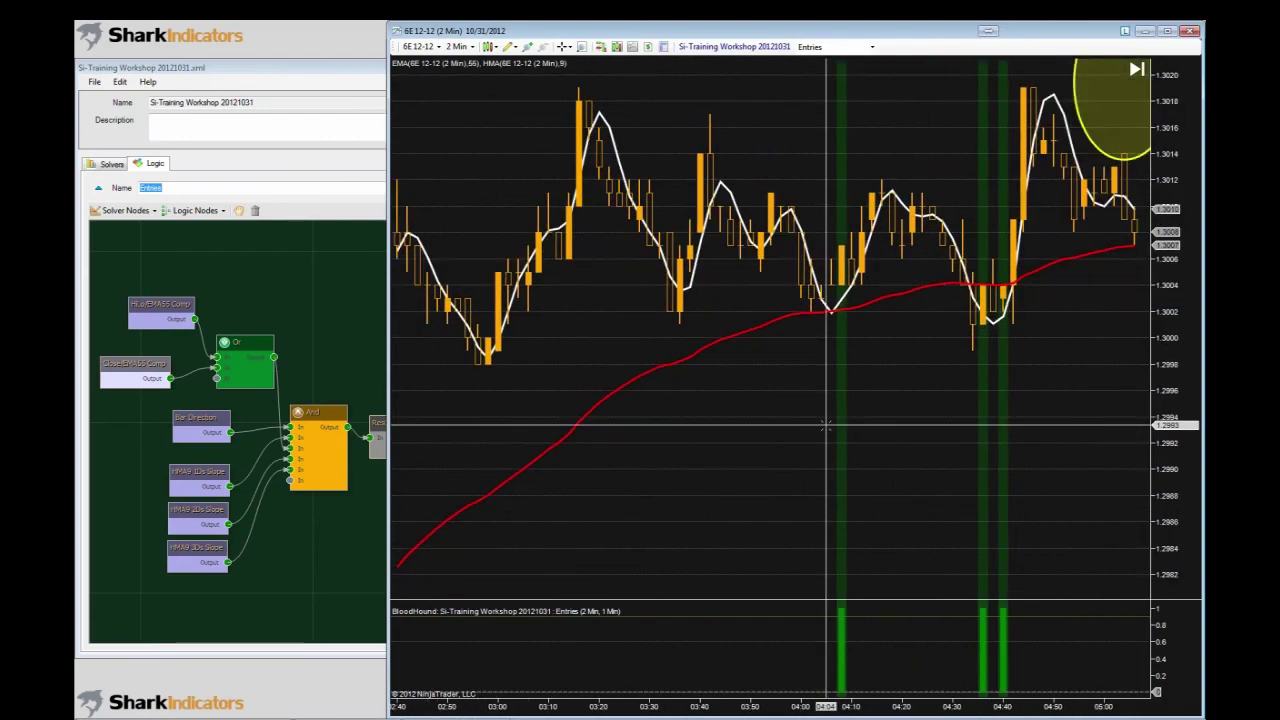
scroll(826, 425, "down", 1)
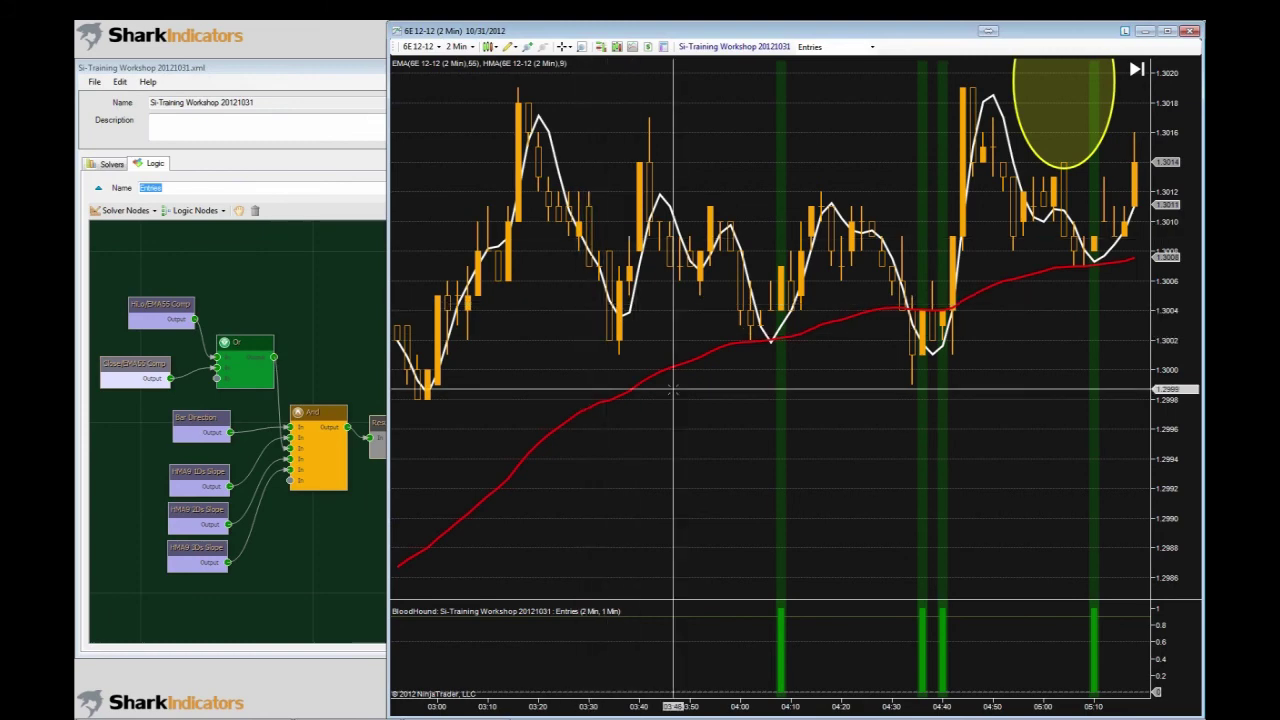
scroll(704, 408, "up", 3)
scroll(704, 408, "up", 5)
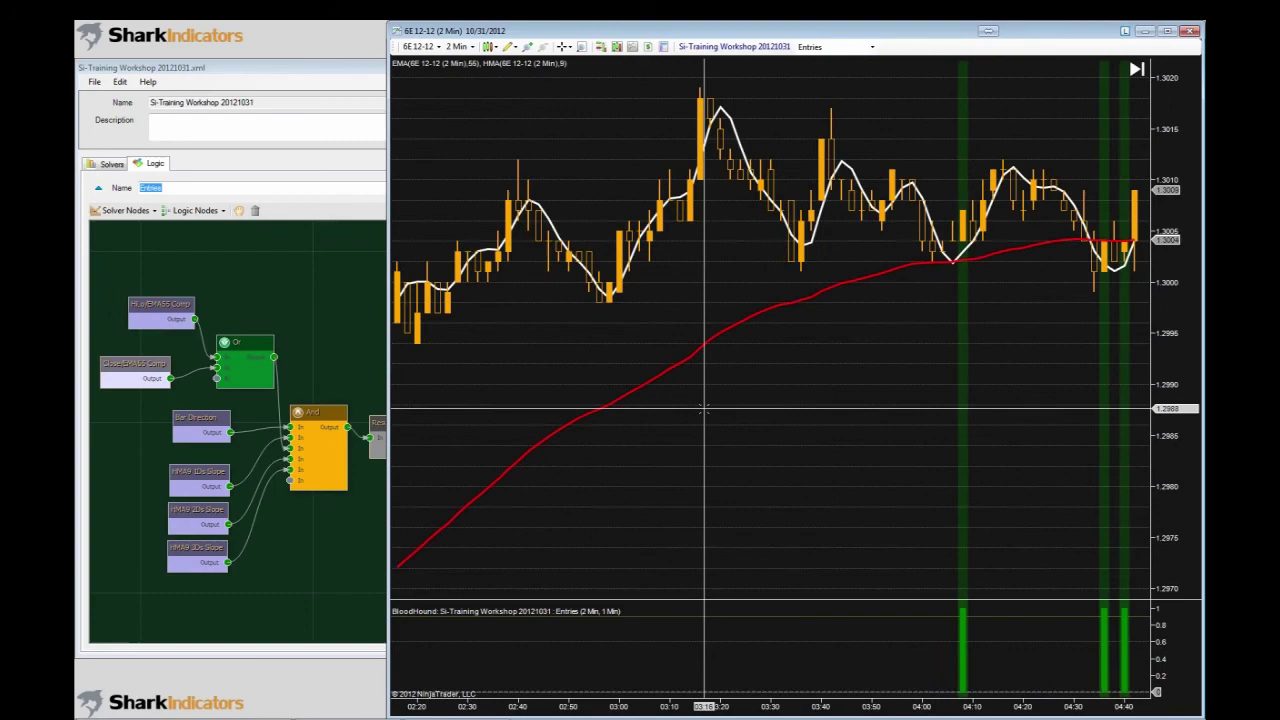
scroll(704, 408, "up", 6)
scroll(704, 408, "up", 15)
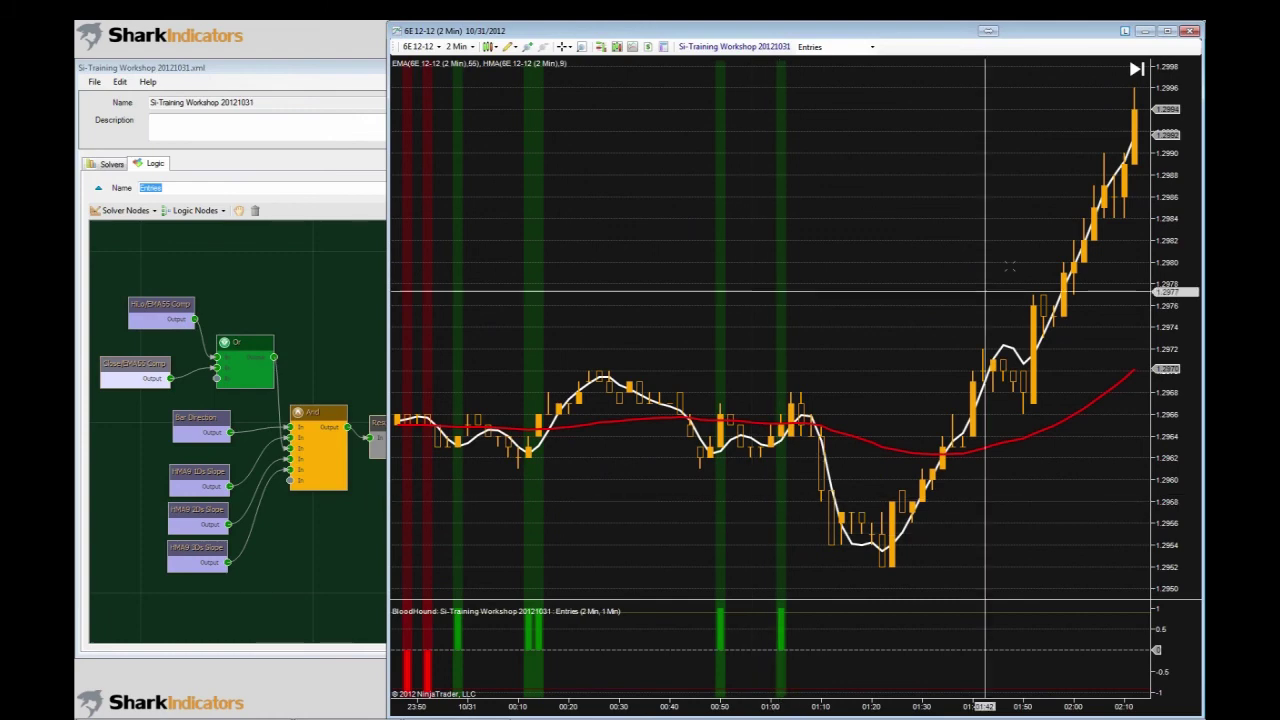
- Jump to the latest bars, then pan and scroll back to the annotated 05:00–07:20 stretch
left_click(1137, 69)
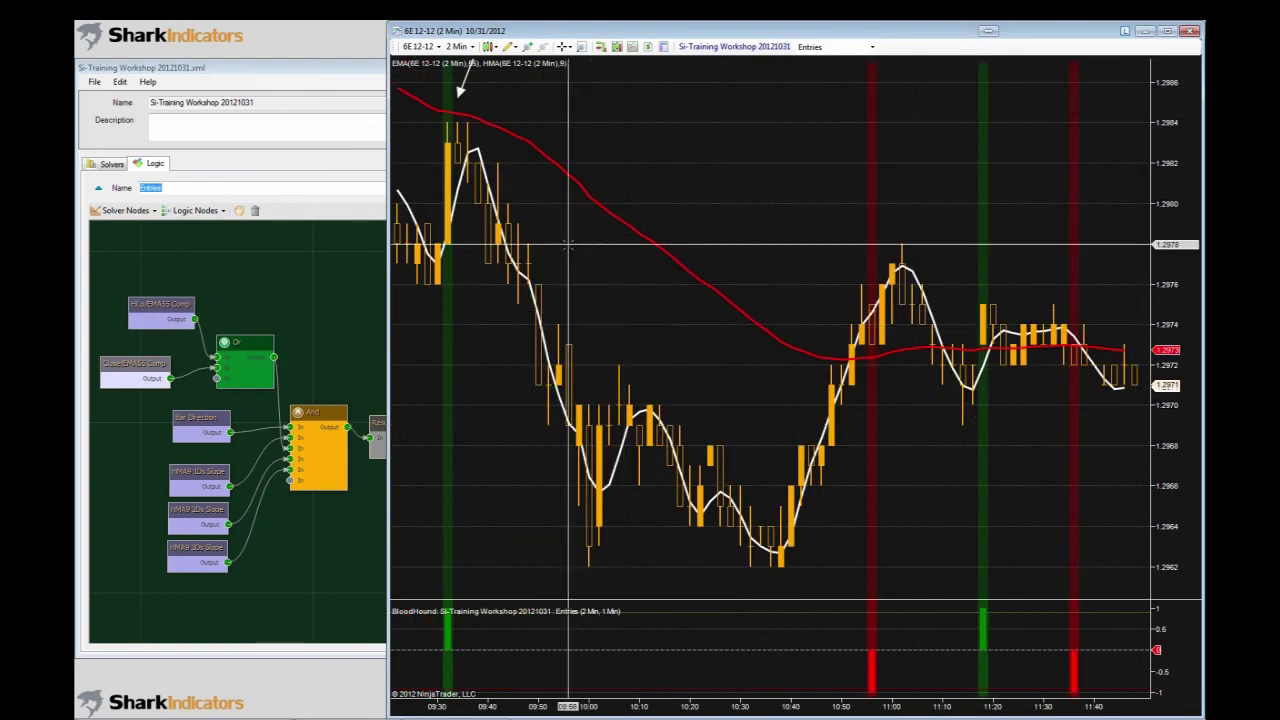
left_click_drag(575, 257, 970, 440)
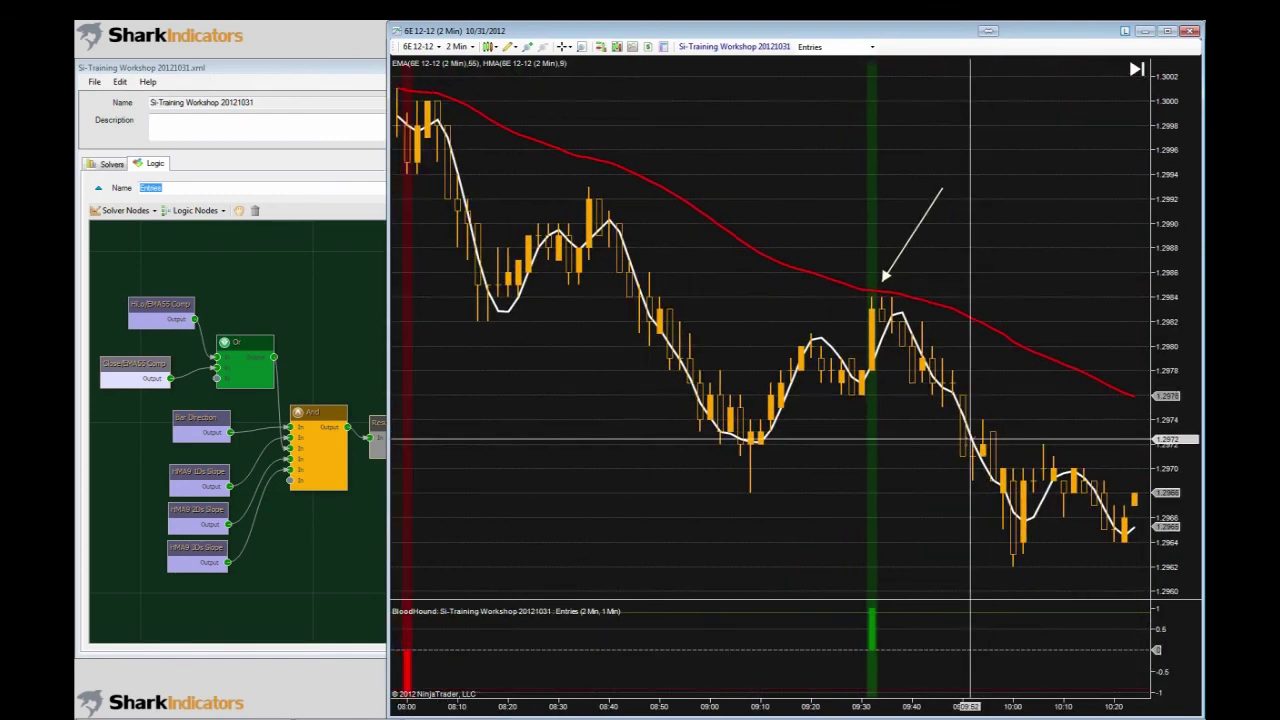
scroll(944, 450, "up", 10)
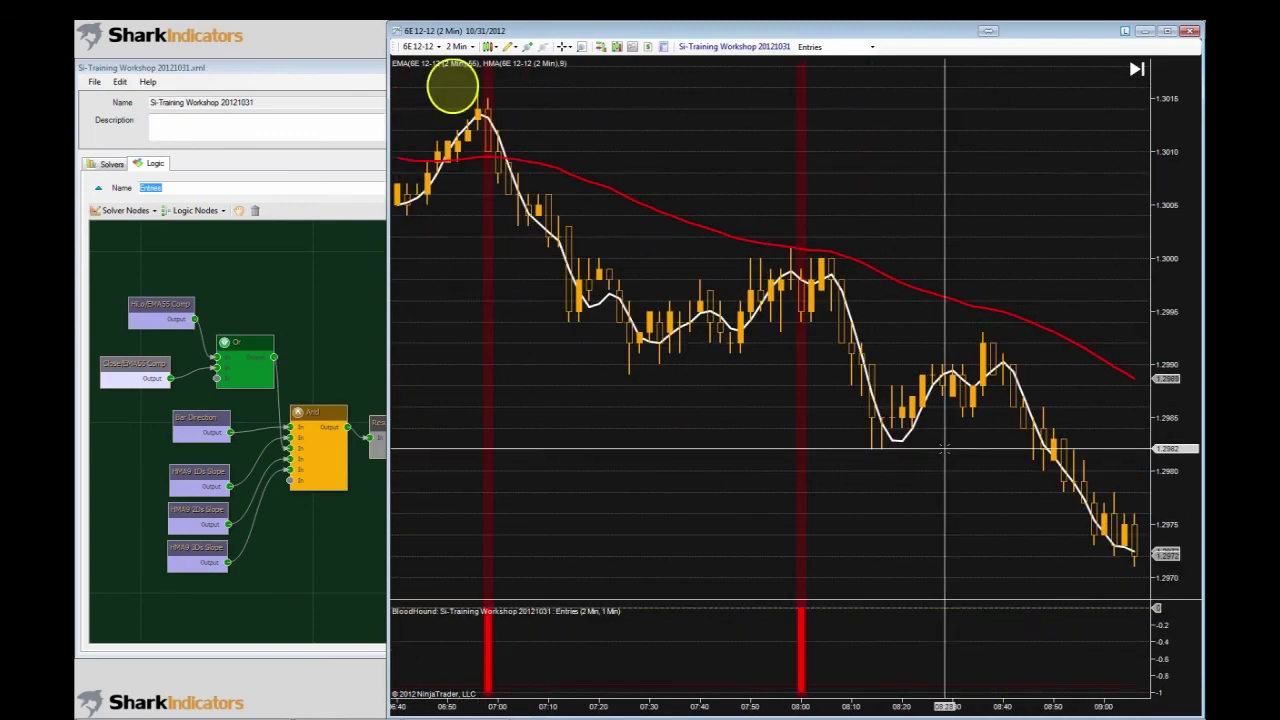
scroll(944, 450, "up", 5)
scroll(944, 450, "up", 5)
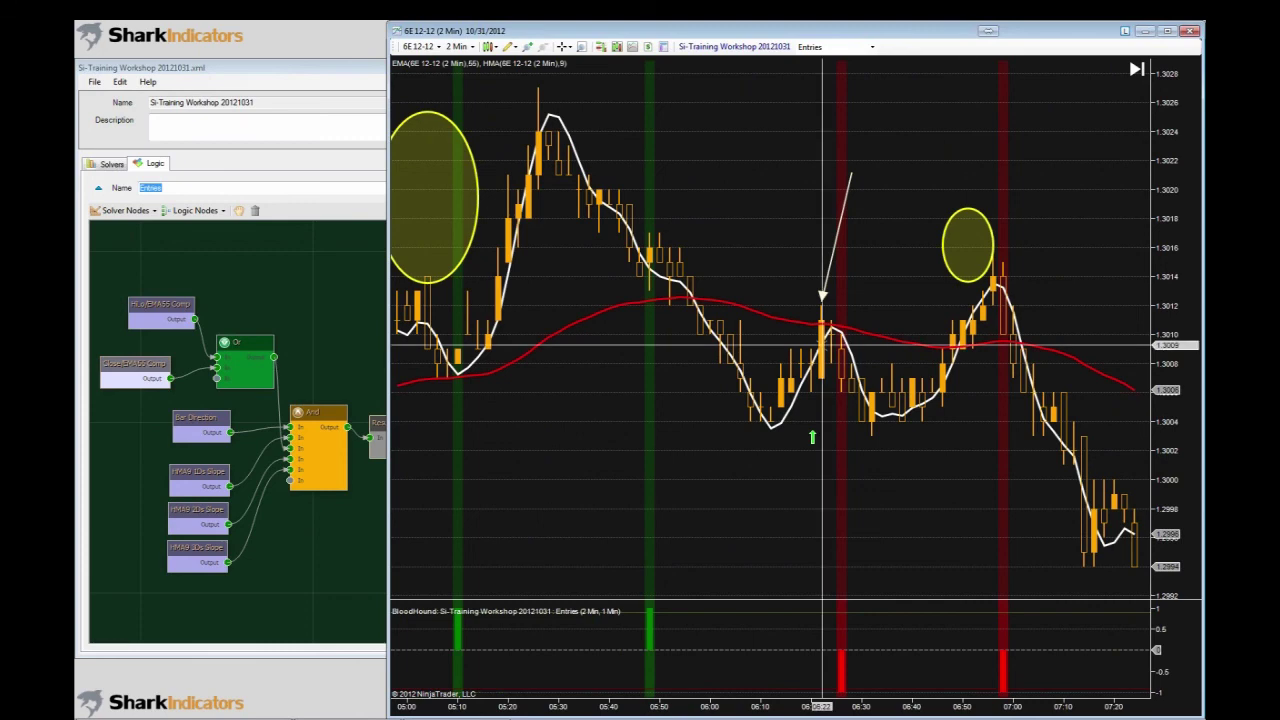
- Point the white arrow at the 07:00 red entry bar and place the yellow ellipse above 06:52
mouse_move(958, 280)
left_mouse_down()
mouse_move(956, 258)
mouse_move(957, 292)
left_mouse_up()
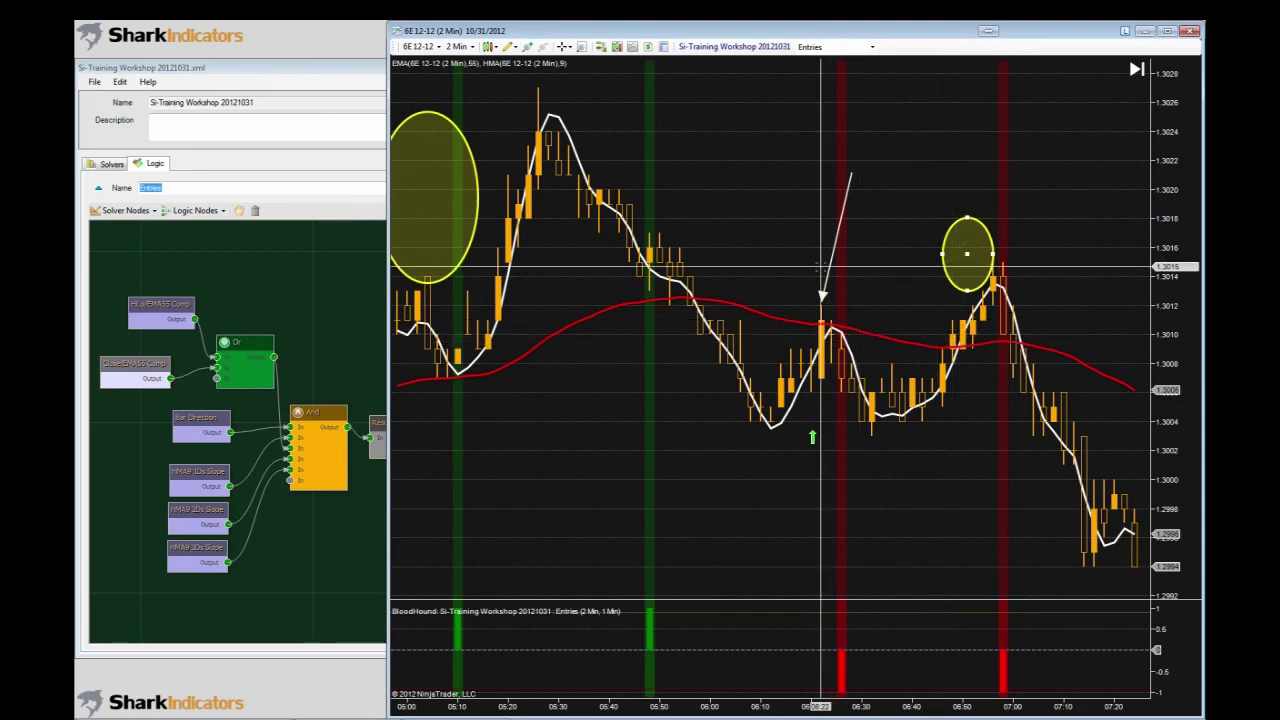
mouse_move(832, 258)
left_mouse_down()
mouse_move(1036, 228)
mouse_move(1013, 211)
left_mouse_up()
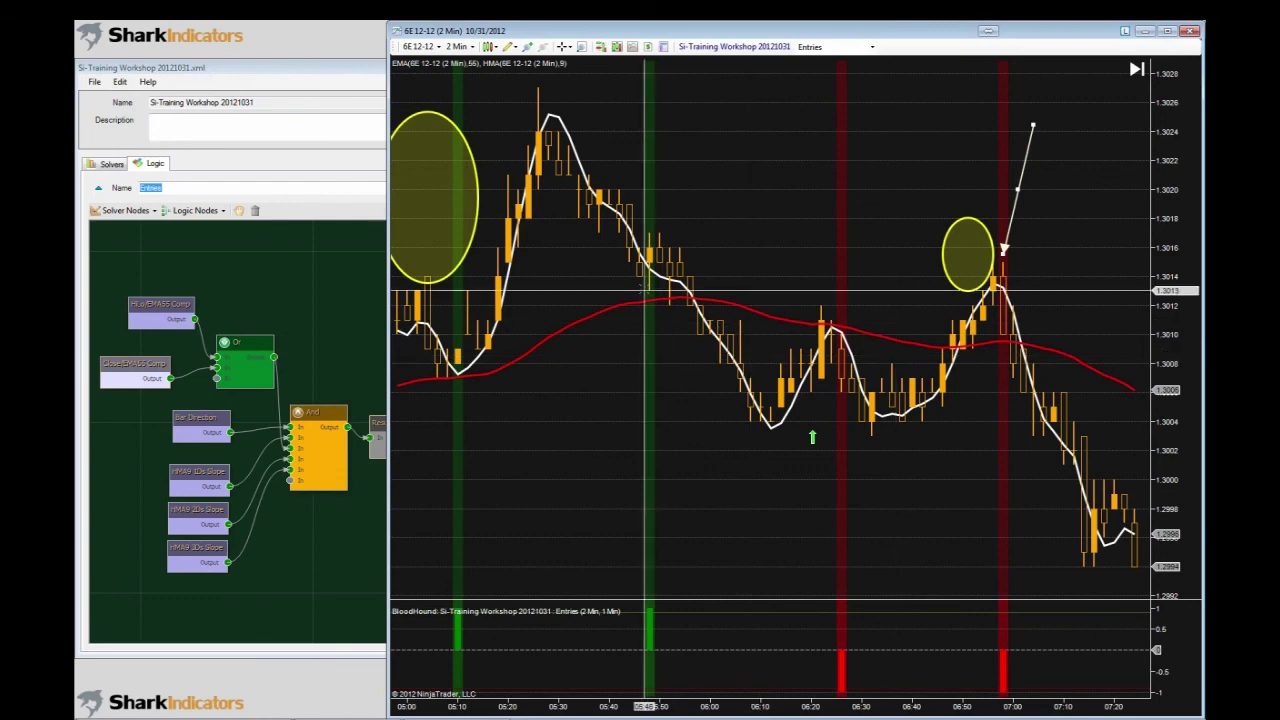
left_click_drag(959, 285, 624, 271)
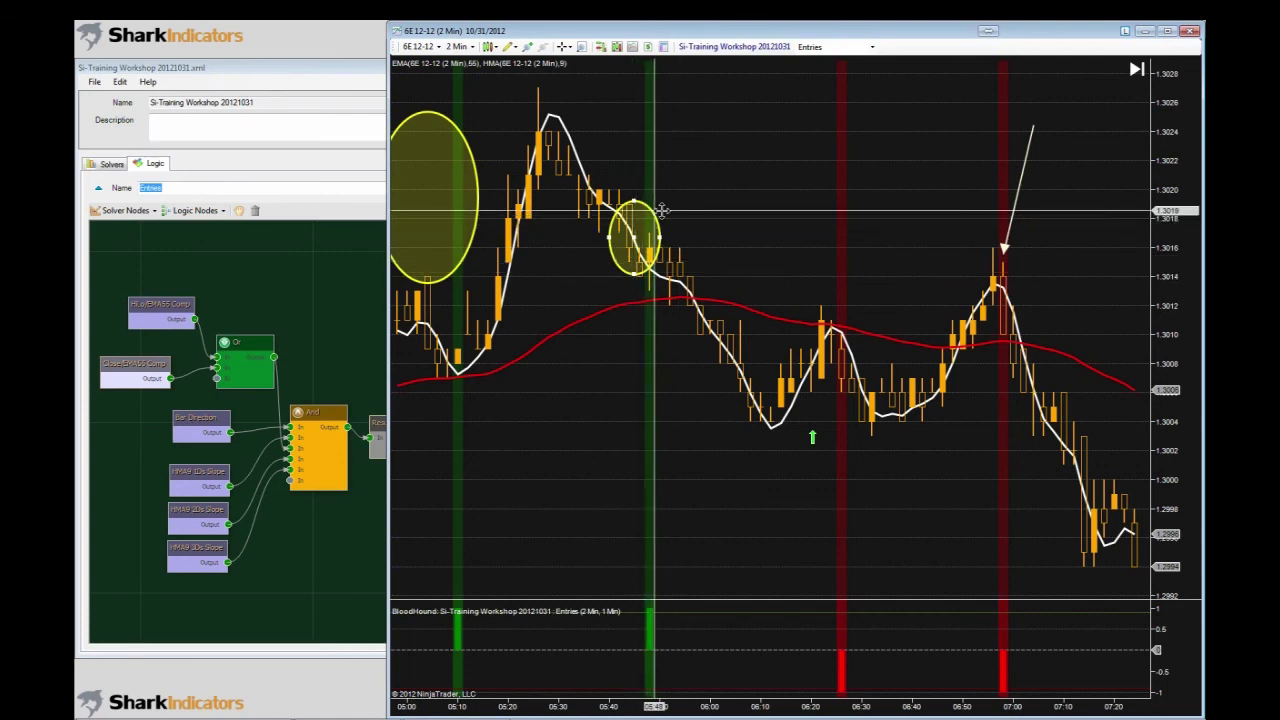
left_click_drag(636, 237, 957, 267)
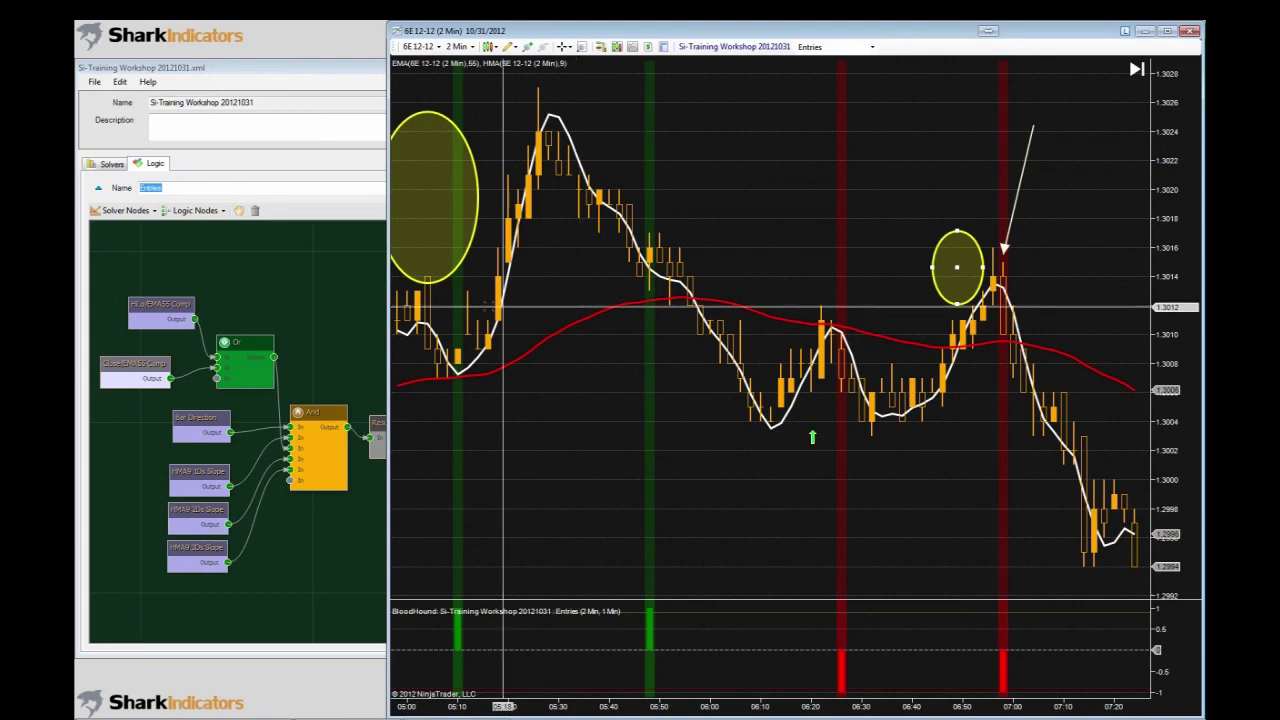
left_click(107, 165)
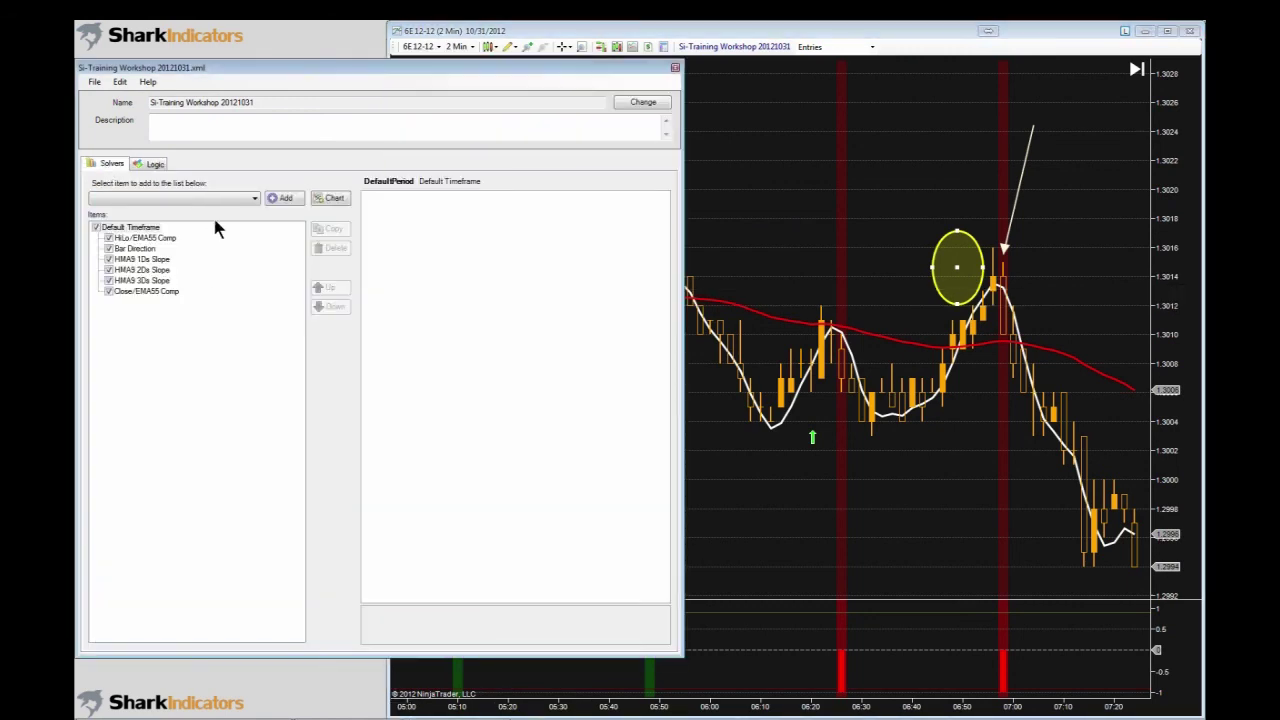
- Add a new Indicator Comparison solver to the BloodHound solver list
left_click(256, 199)
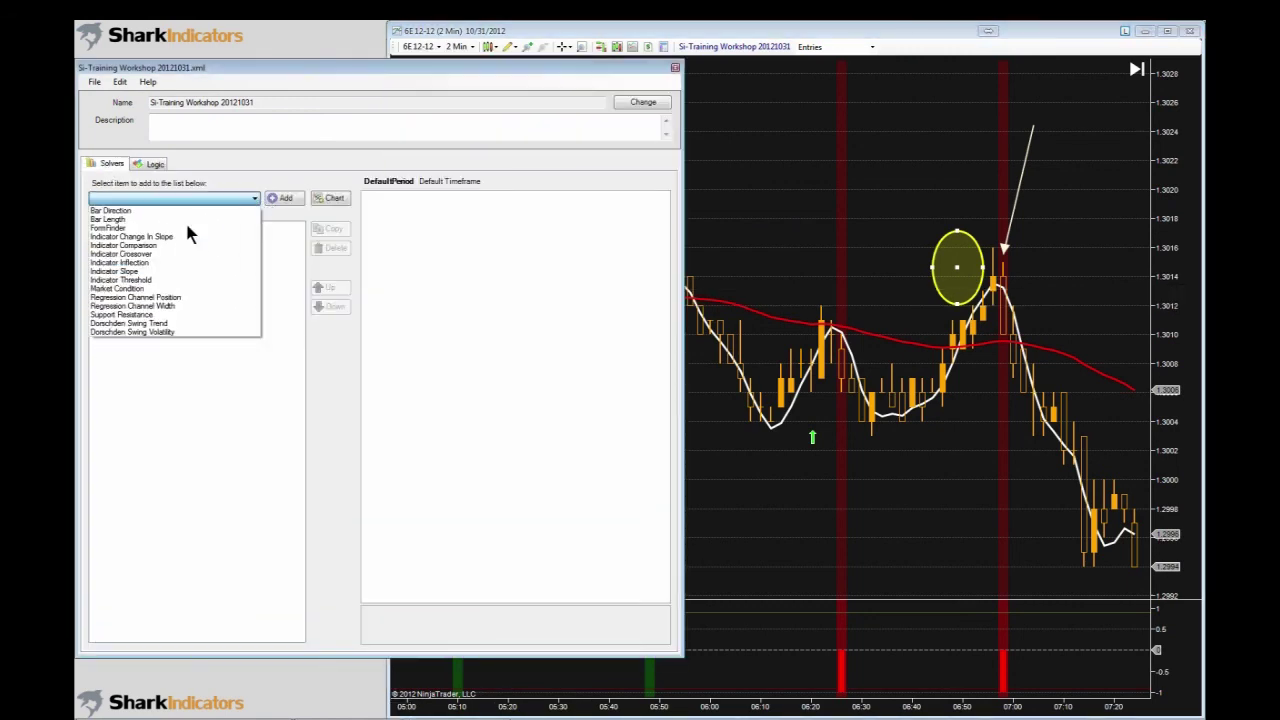
left_click(145, 247)
left_click(283, 198)
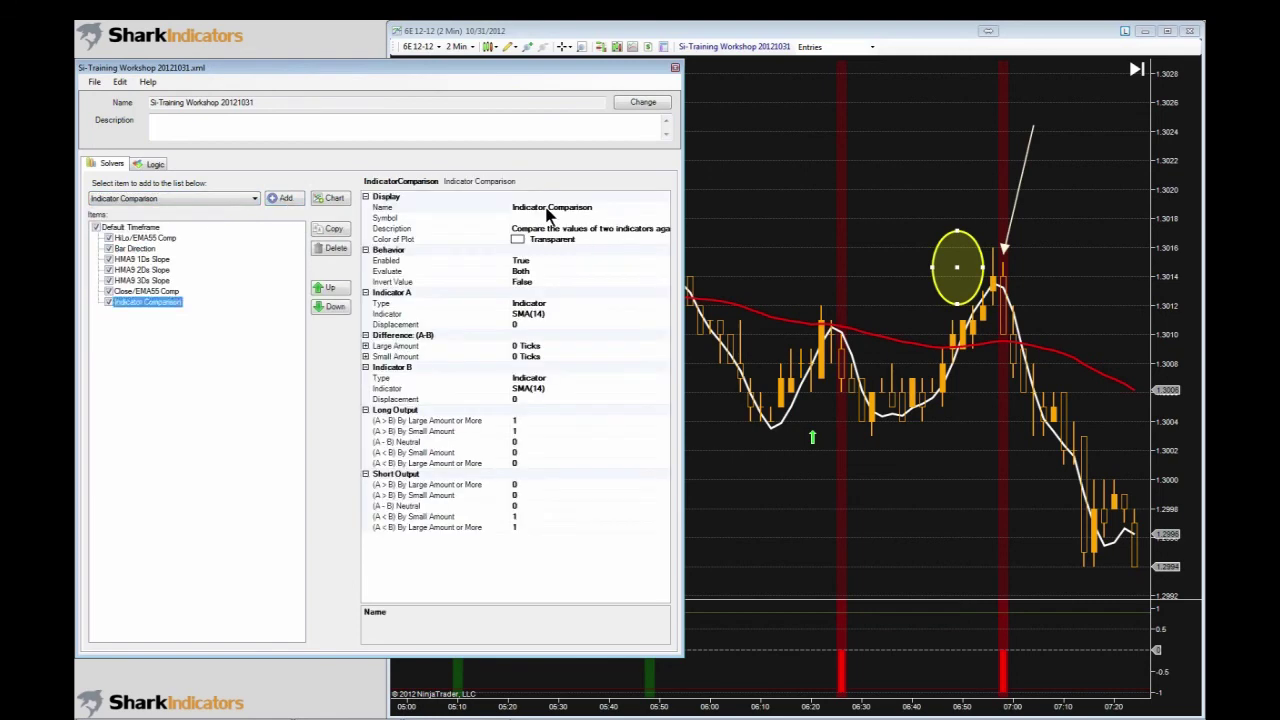
- Rename the solver to 'HMA9/EMA55 Comp' and open Indicator A's indicator choices
left_click(538, 207)
double_click(545, 208)
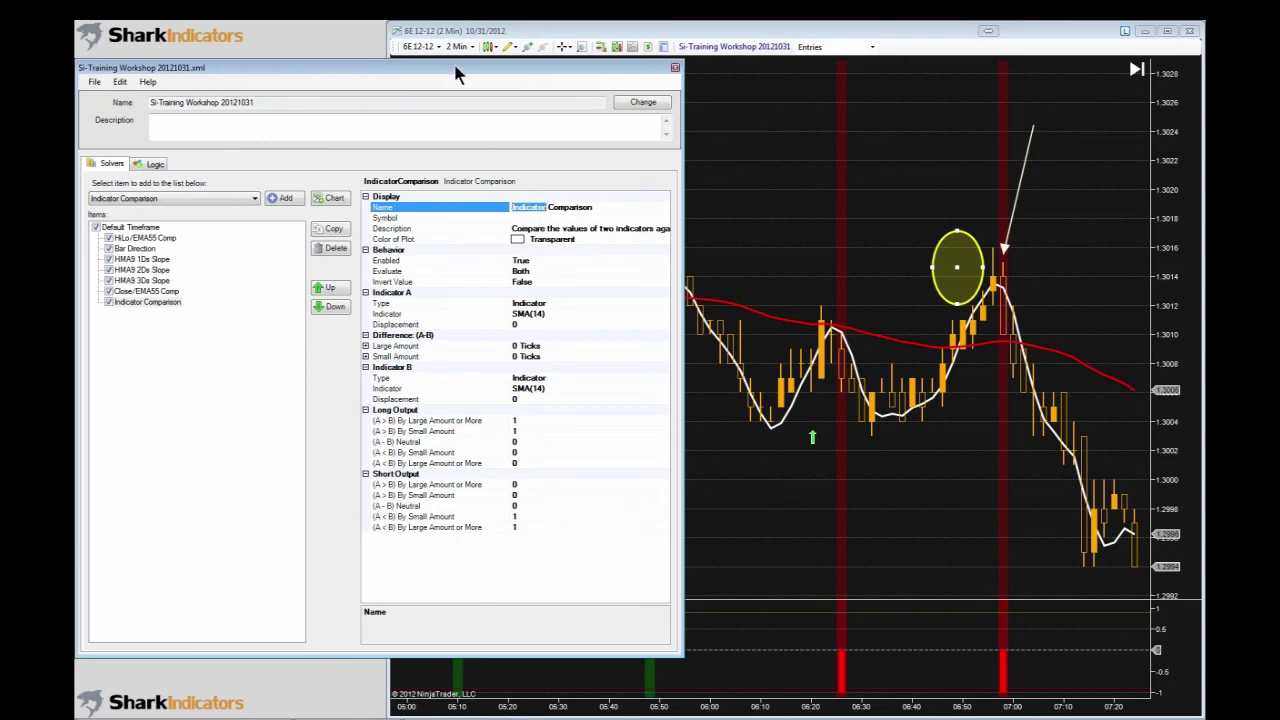
left_click_drag(454, 68, 455, 86)
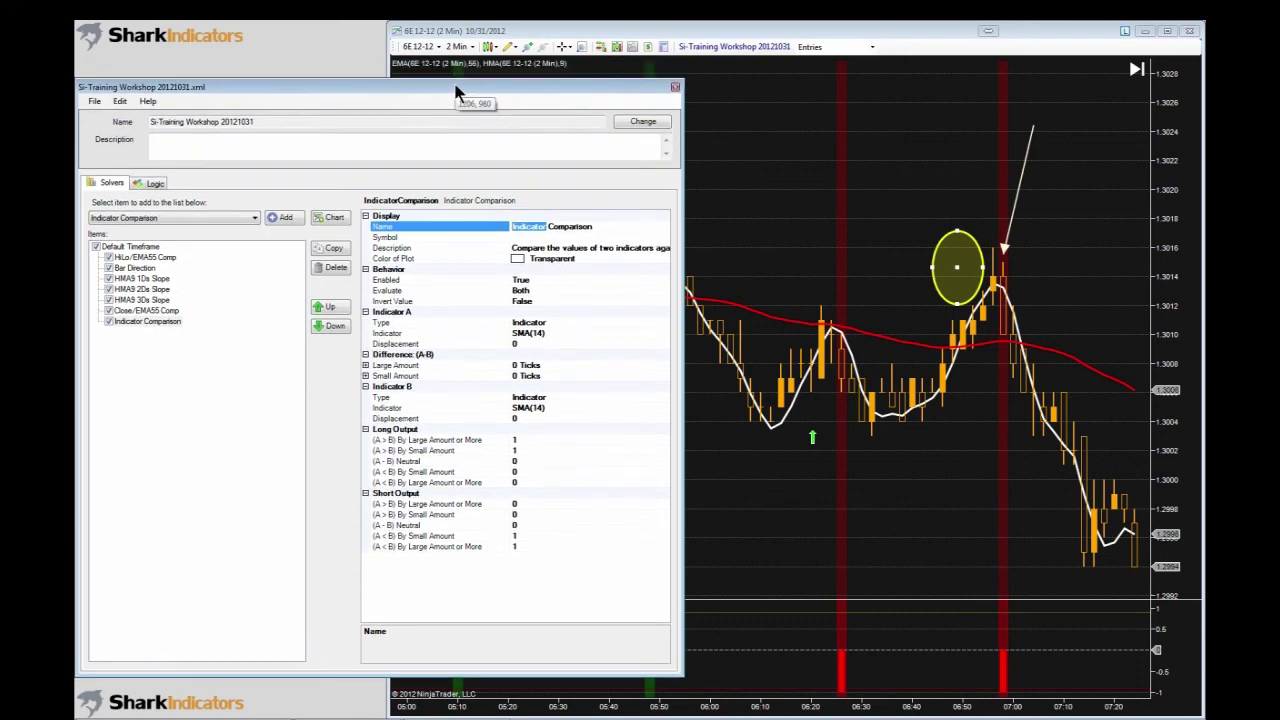
type("H")
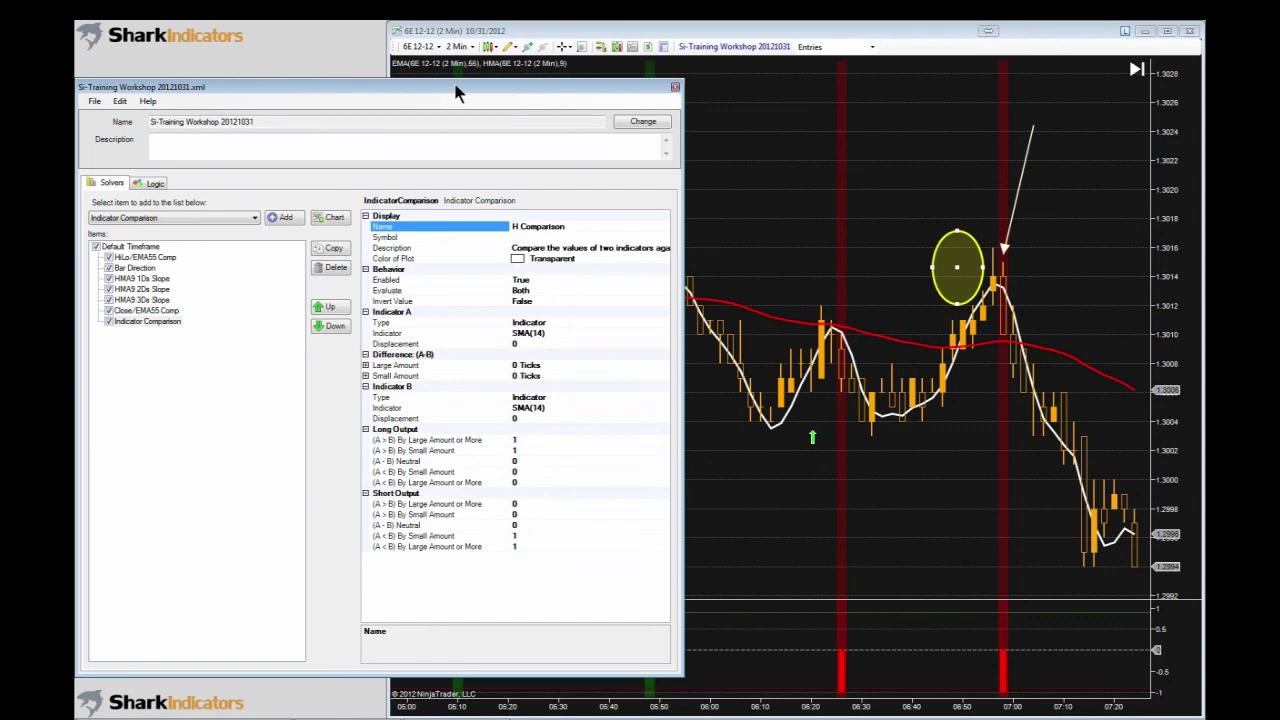
type("MA9/EMA55")
left_click(514, 334)
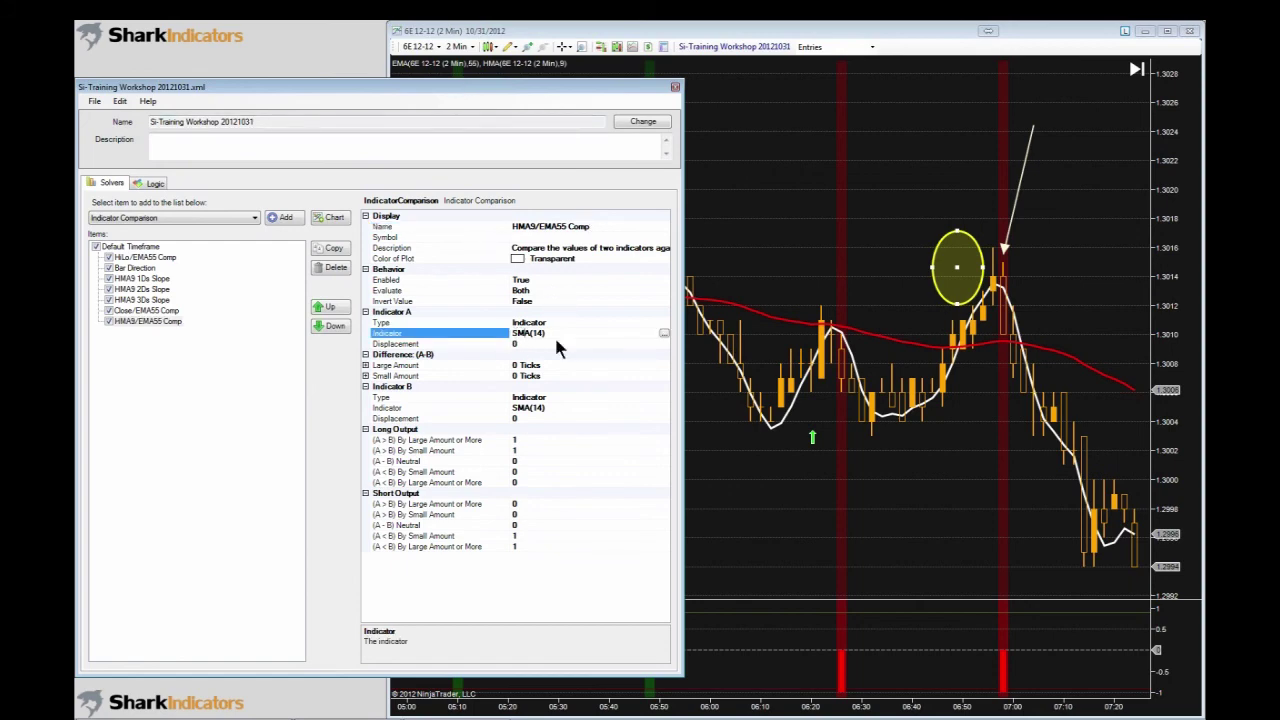
left_click(663, 334)
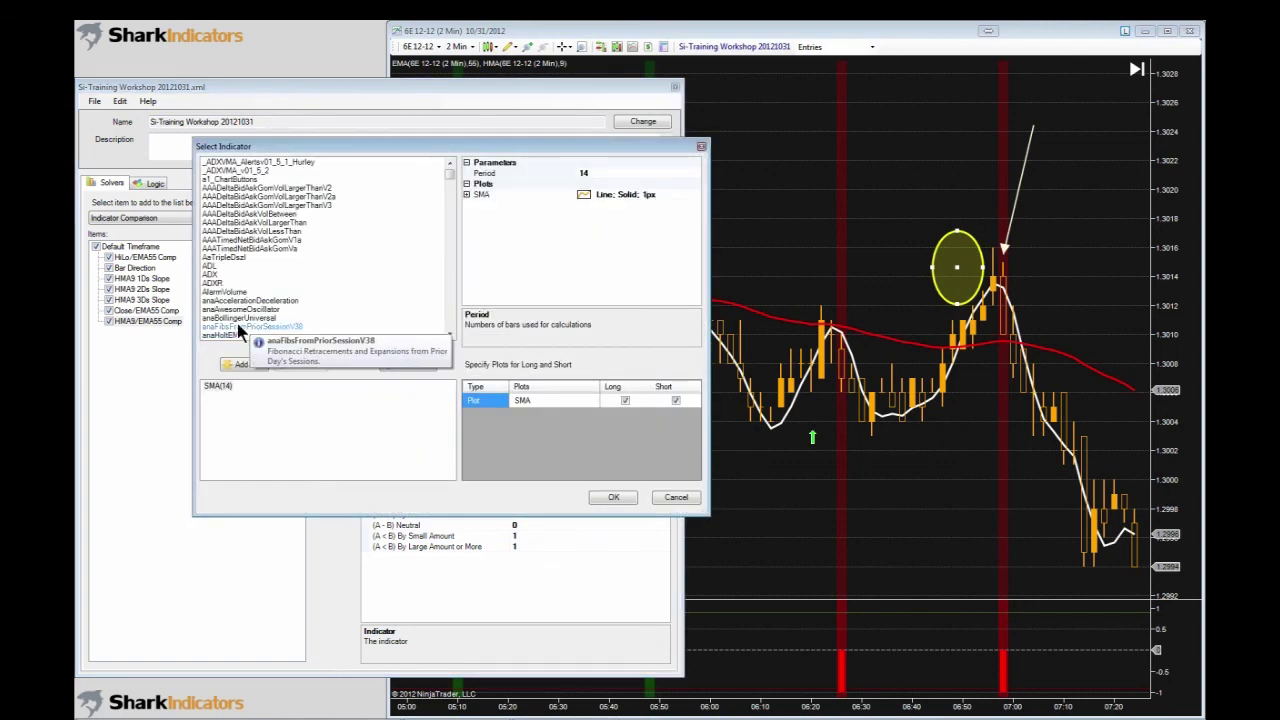
- Set Indicator A to HMA with Period 9
left_click(240, 335)
left_click(449, 312)
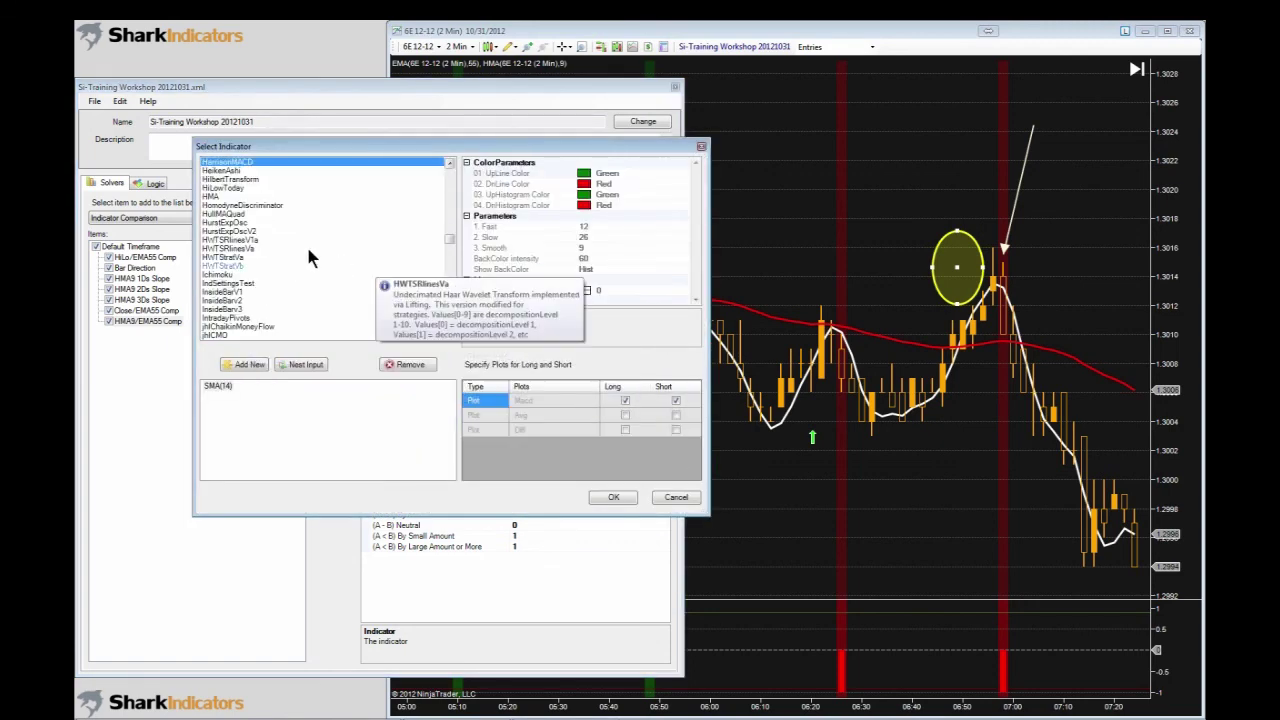
left_click(217, 198)
left_click(586, 173)
type("9")
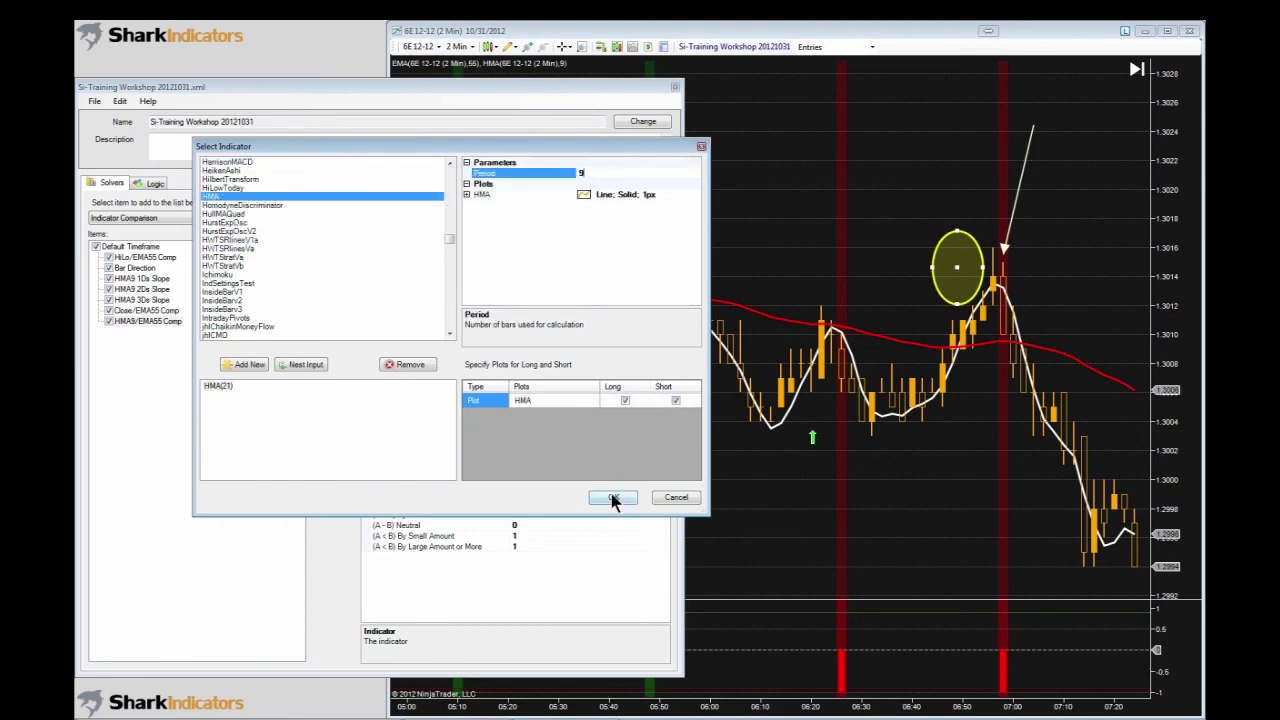
left_click(613, 498)
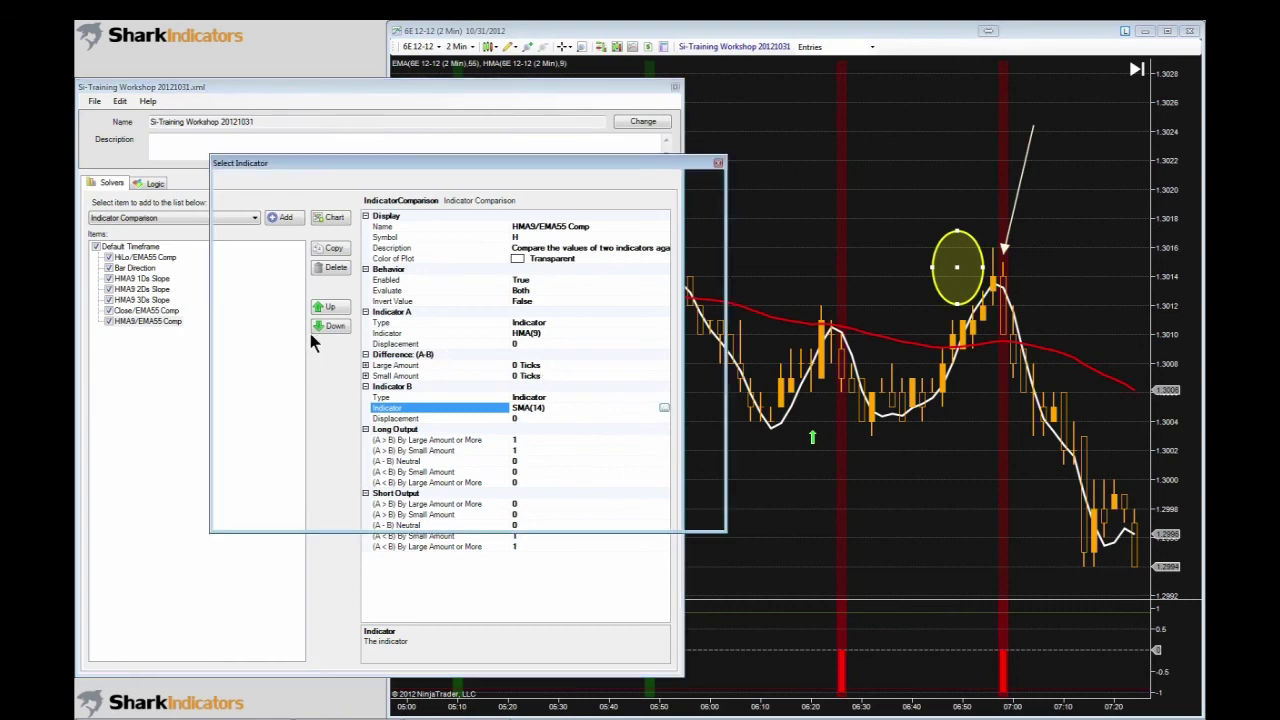
- Replace Indicator B's SMA(14) with an EMA in the indicator picker
left_click(243, 352)
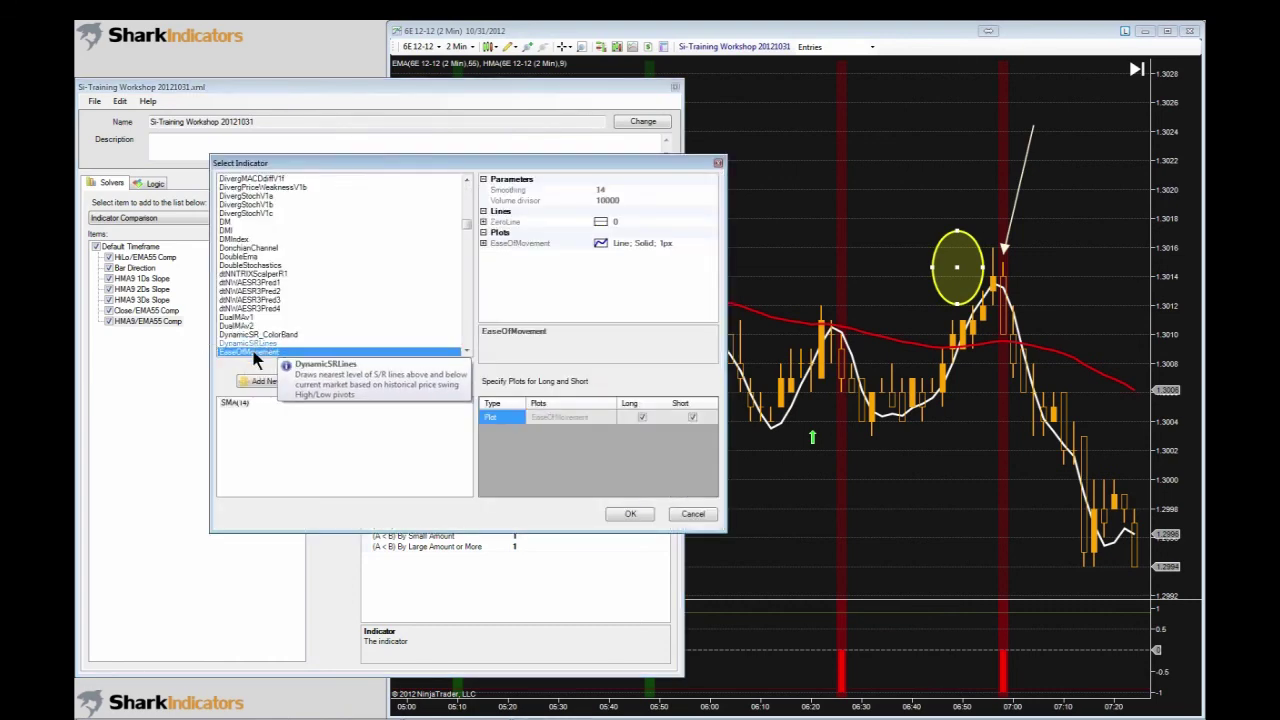
left_click(465, 339)
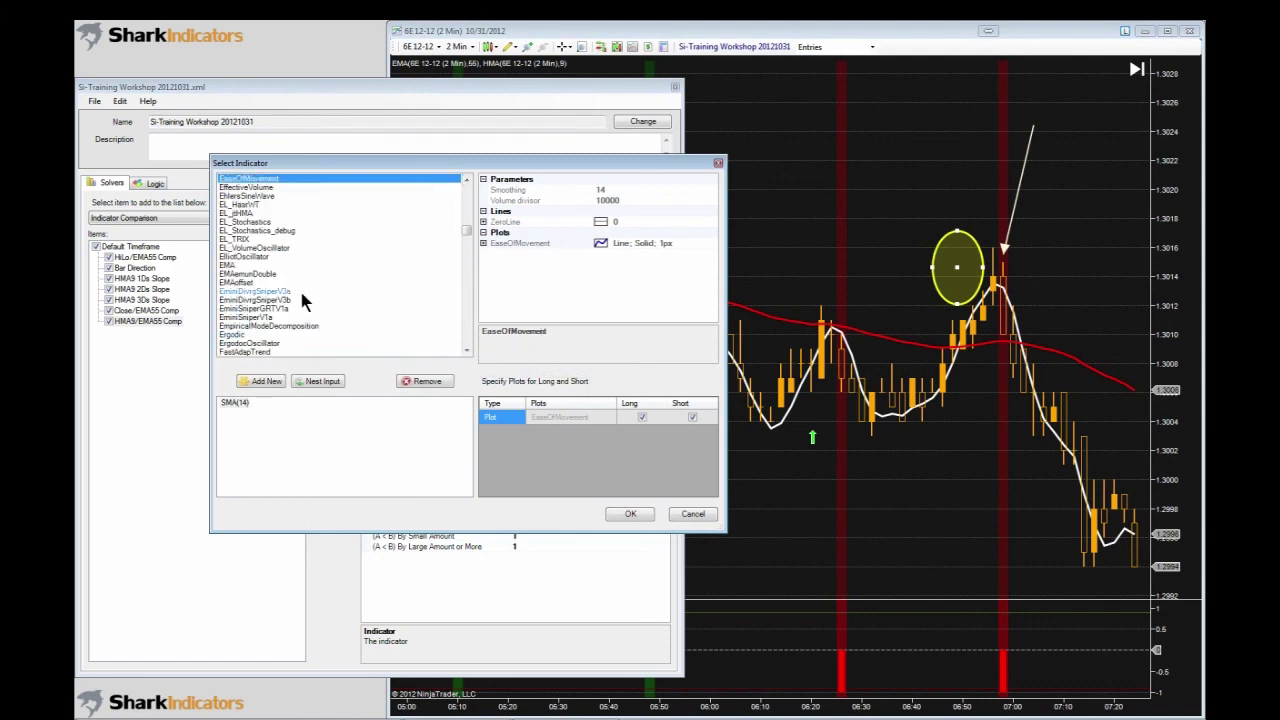
left_click(226, 266)
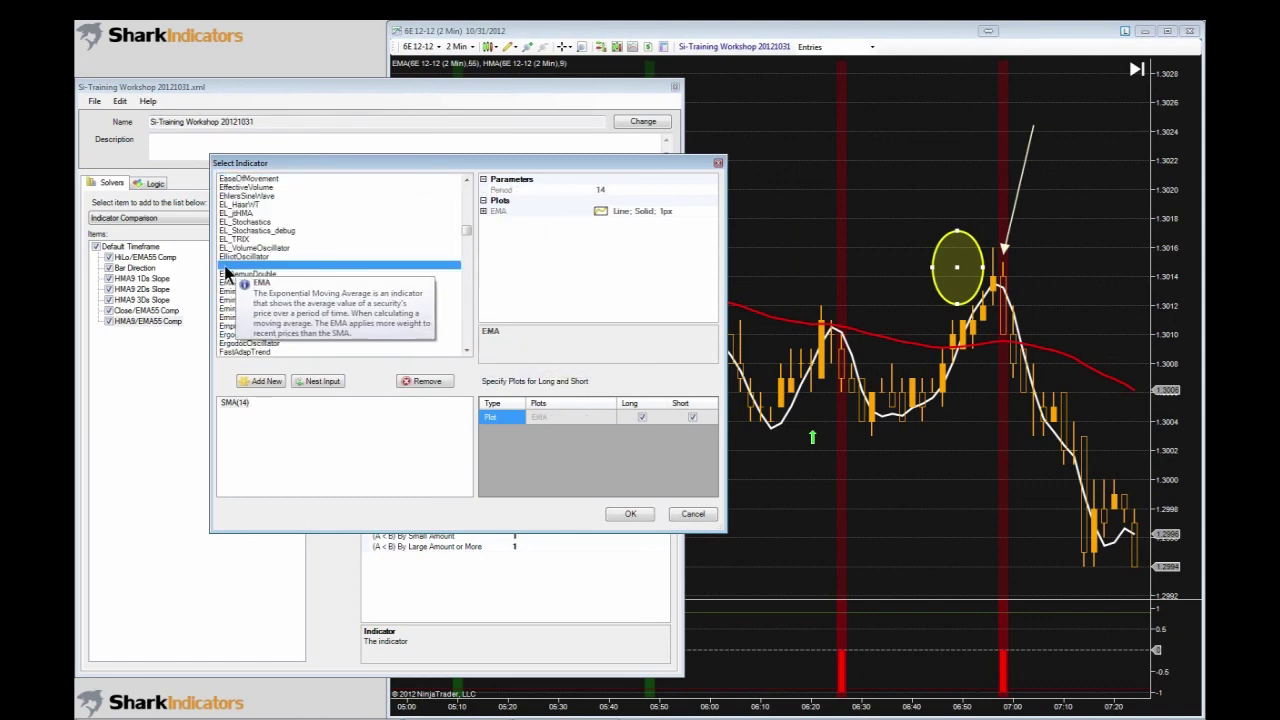
left_click_drag(344, 533, 335, 592)
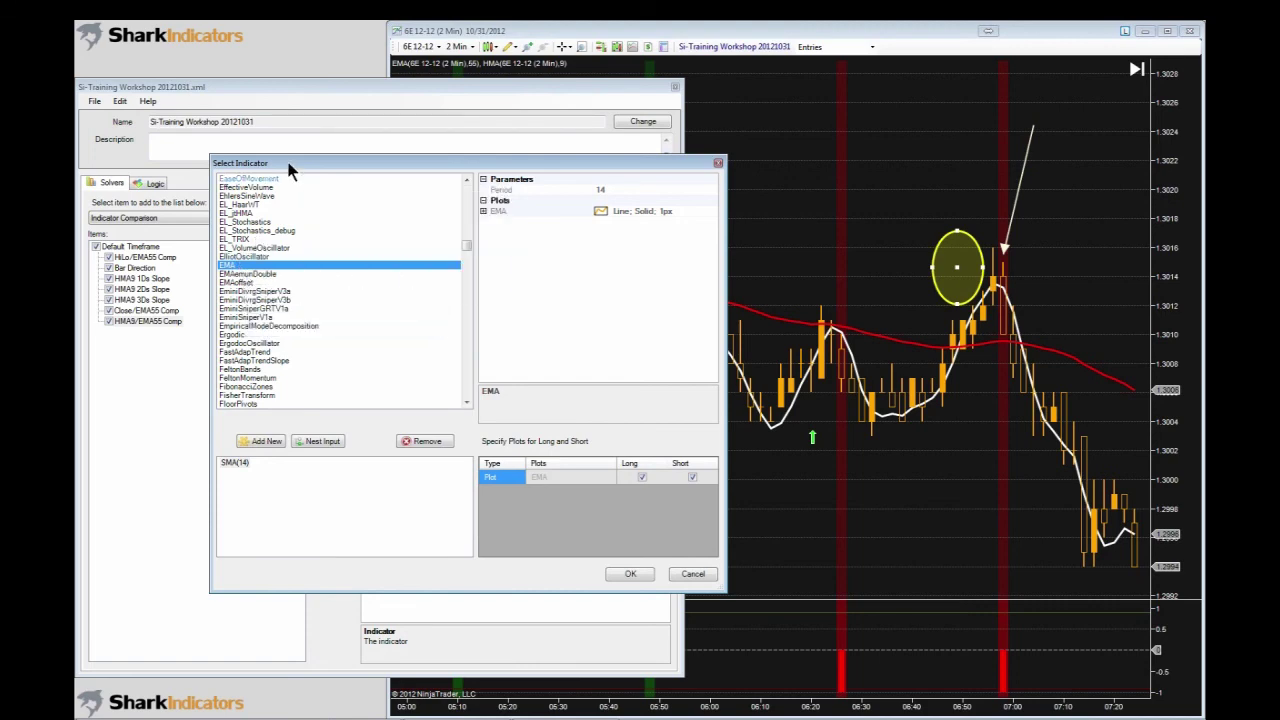
left_click_drag(290, 168, 314, 149)
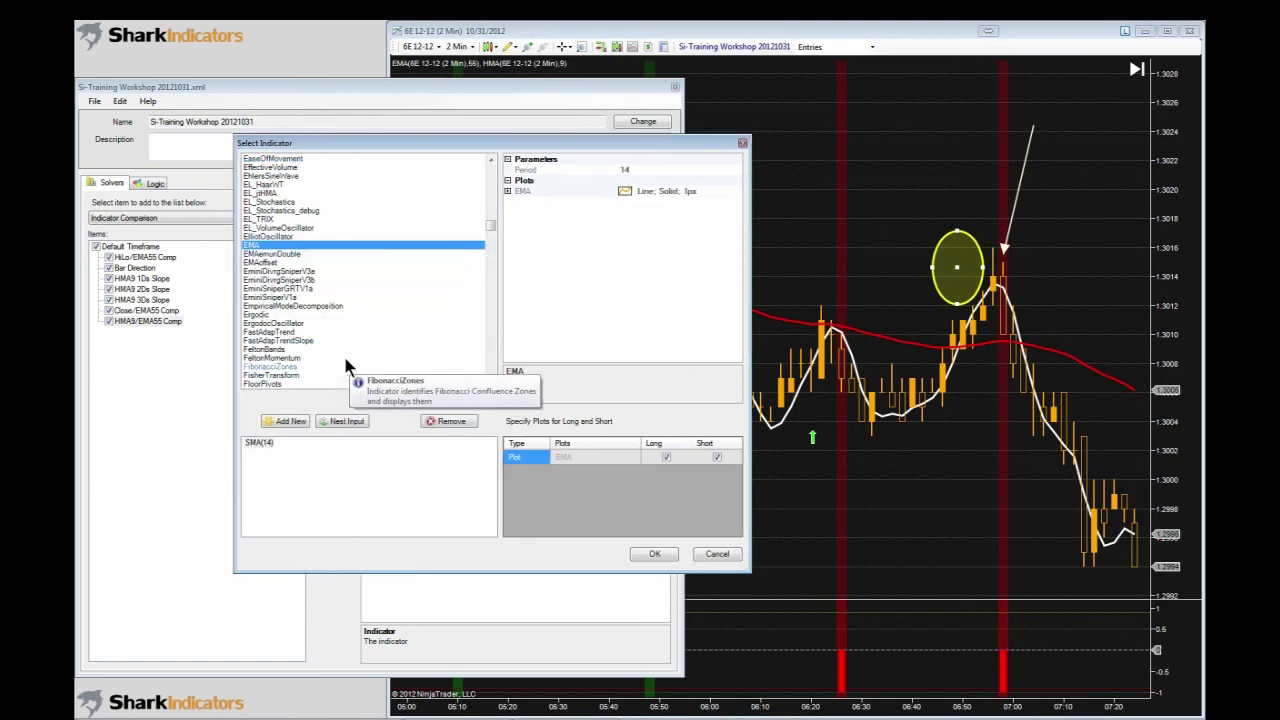
left_click(289, 421)
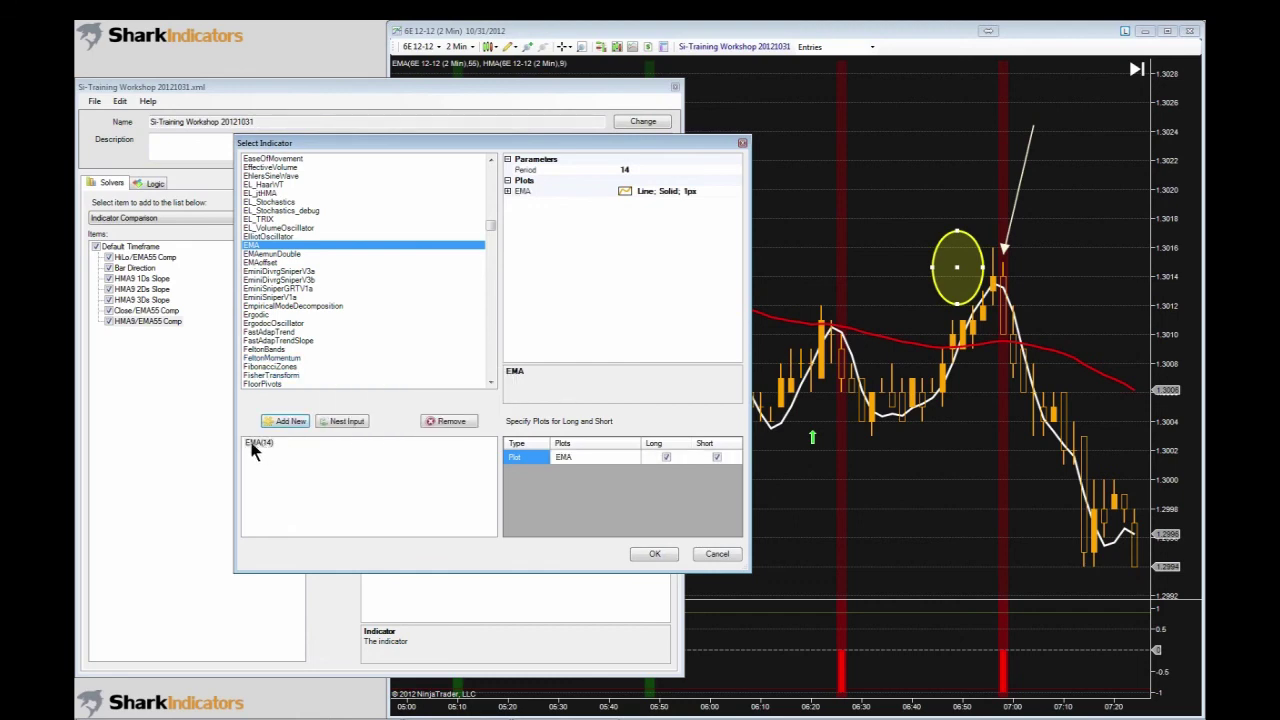
left_click(252, 446)
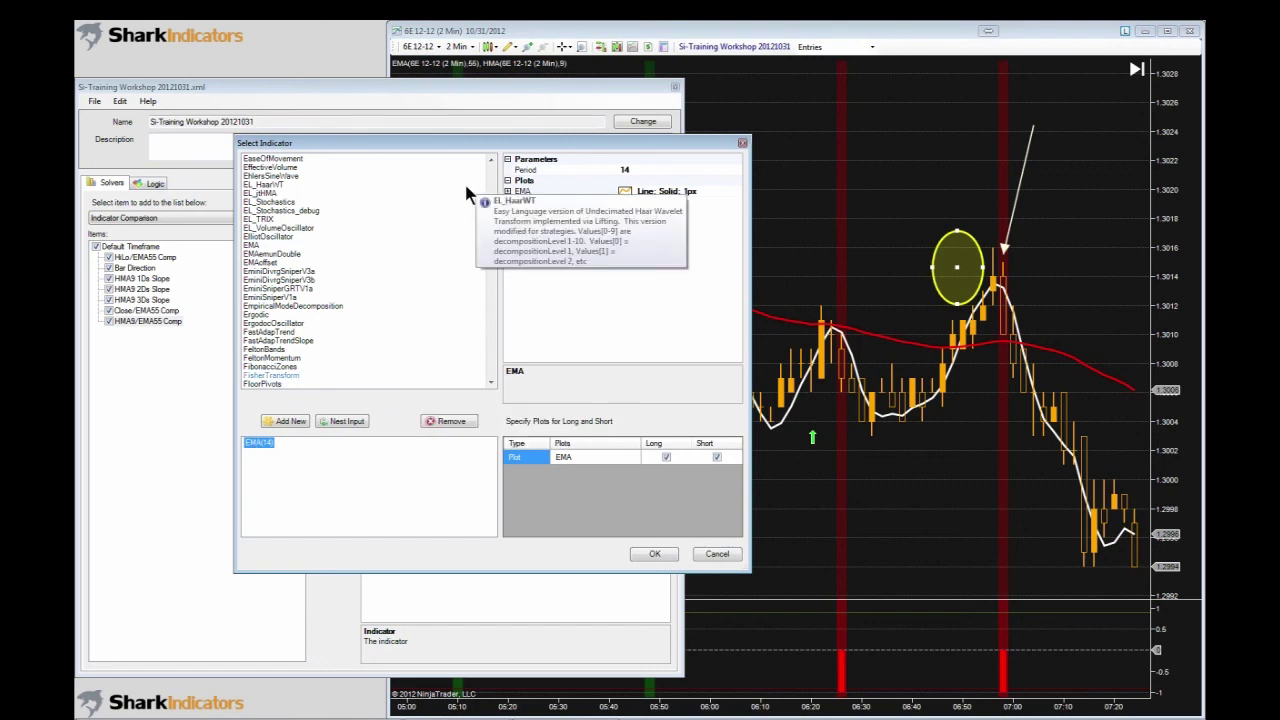
- Set the EMA Period to 55 and confirm EMA(55) as Indicator B
left_click(640, 175)
left_click(636, 170)
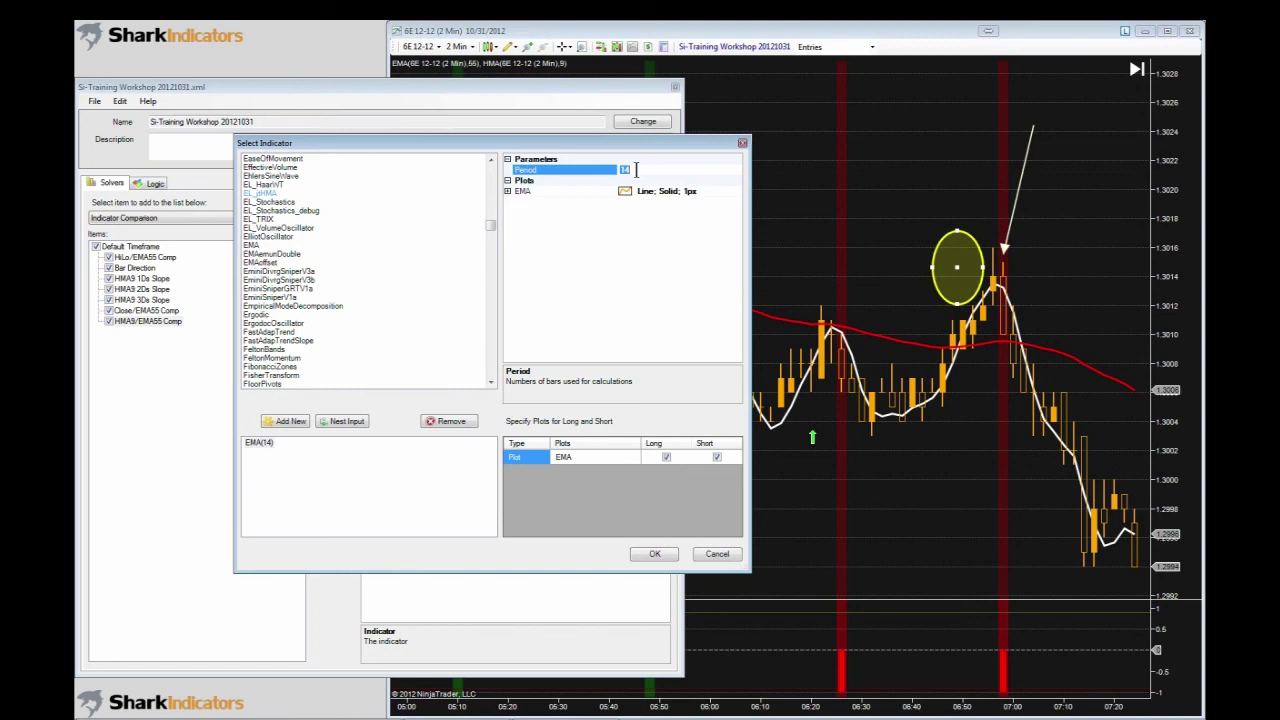
type("55")
left_click(576, 458)
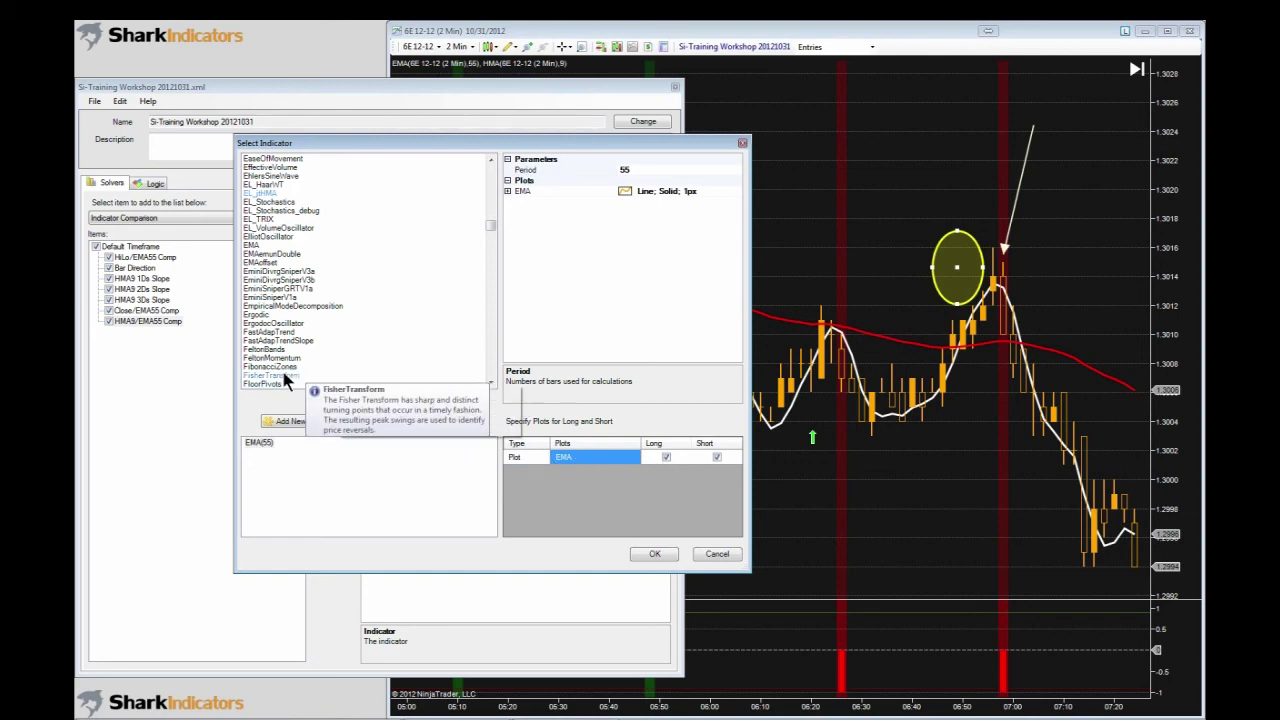
left_click_drag(491, 232, 472, 312)
left_click(292, 287)
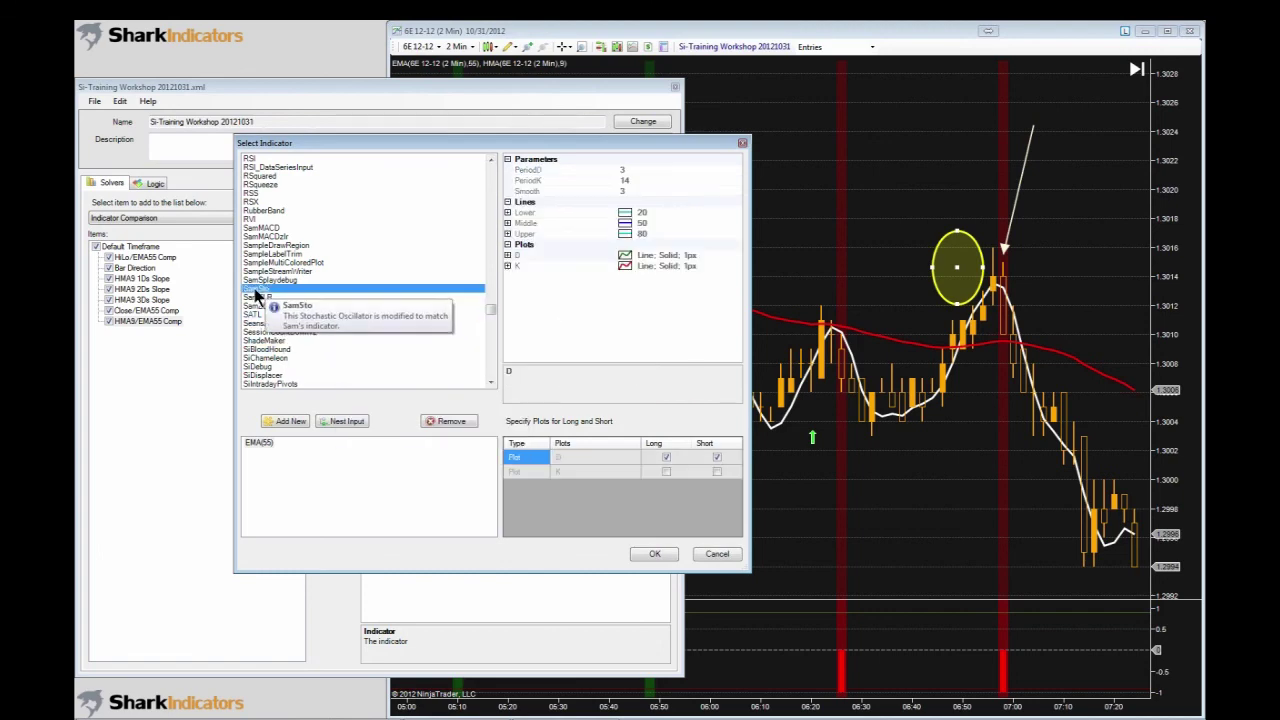
key("m")
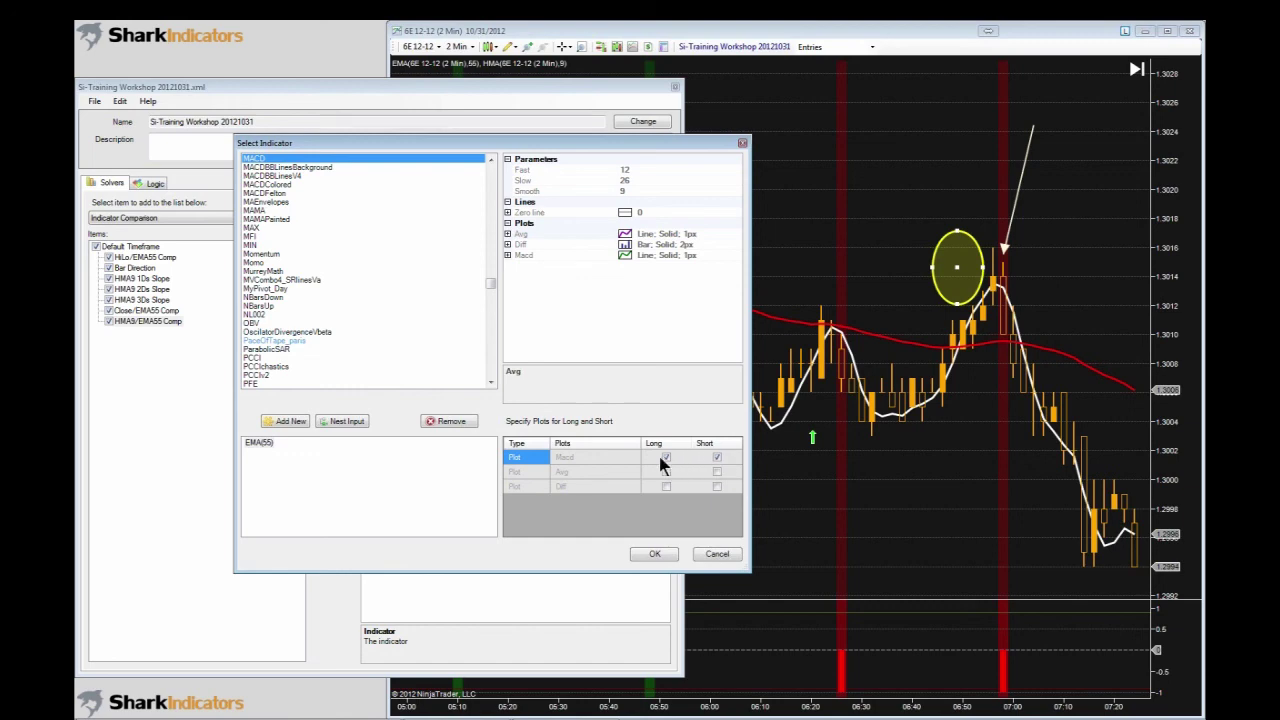
left_click(256, 444)
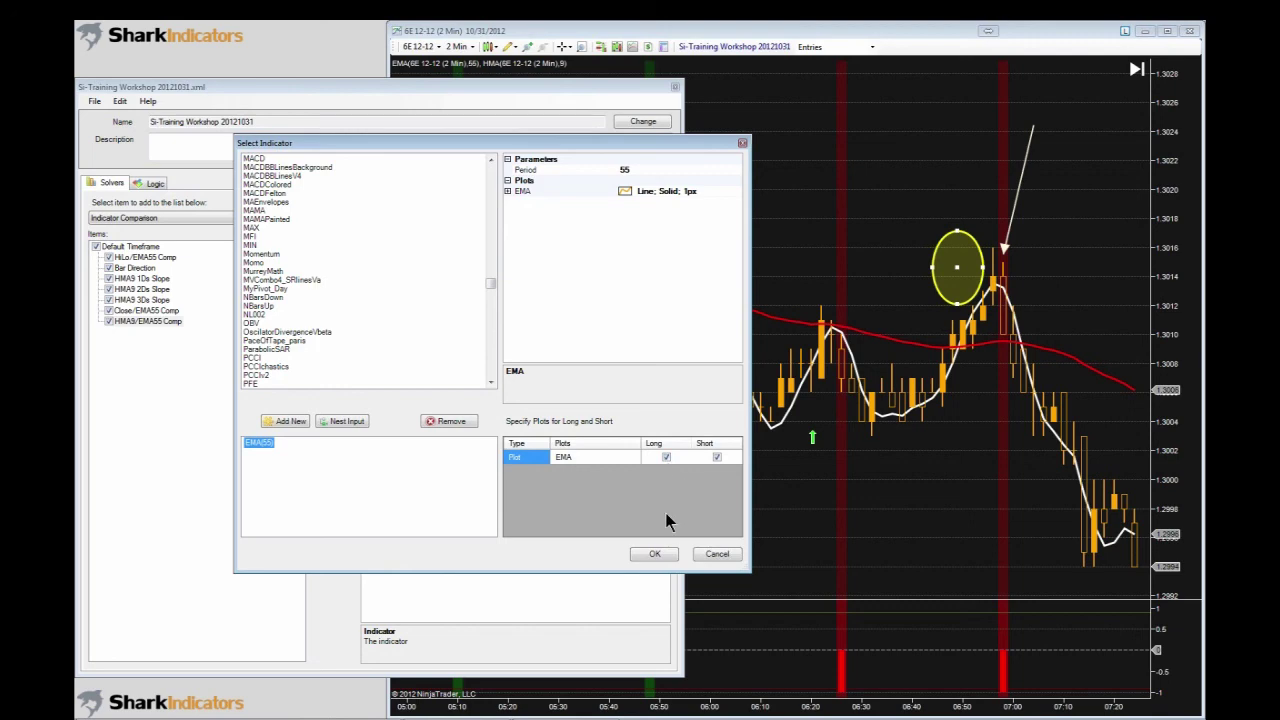
left_click(650, 560)
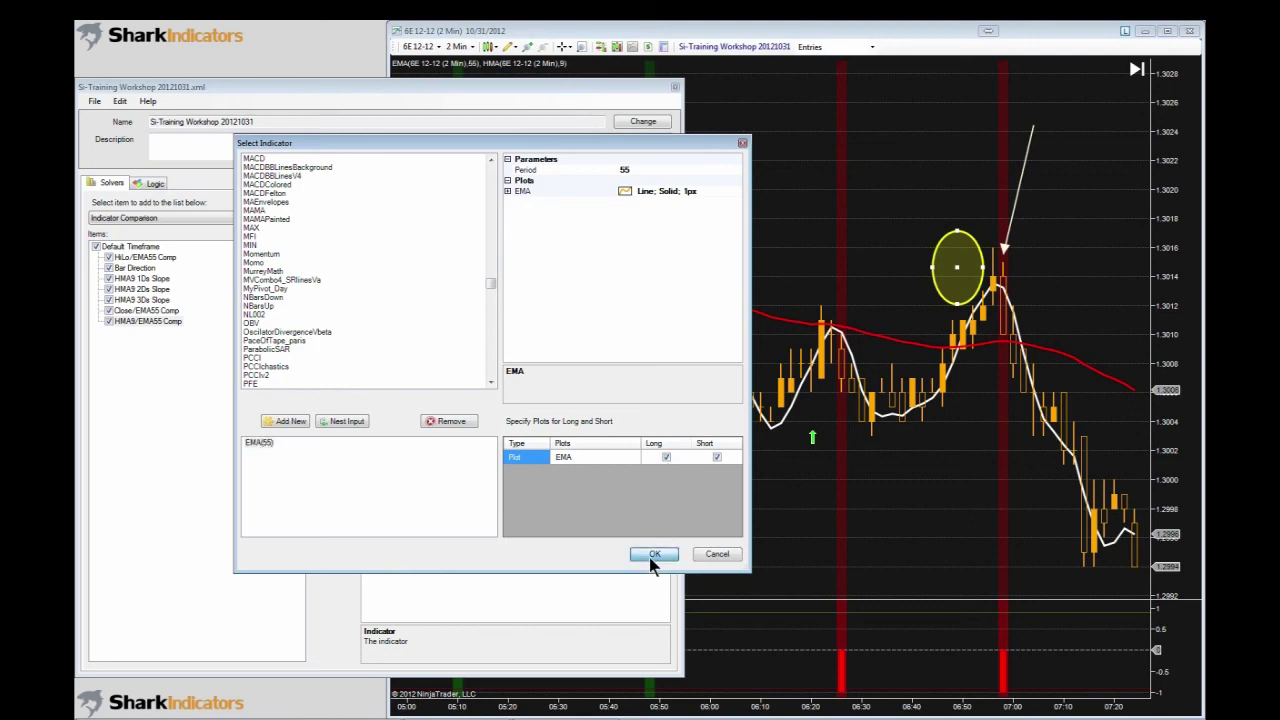
left_click(649, 557)
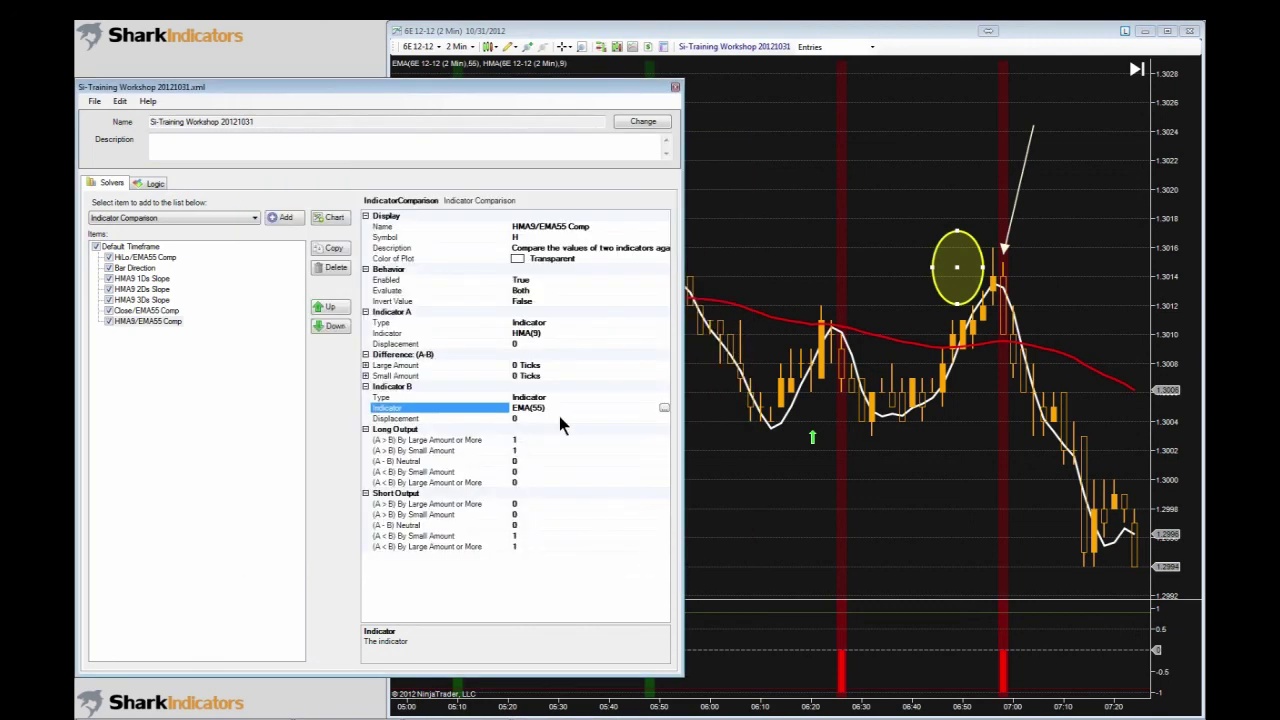
- Review the solver's Indicator A HMA(9) and Indicator B EMA(55) settings against the chart
left_click(524, 336)
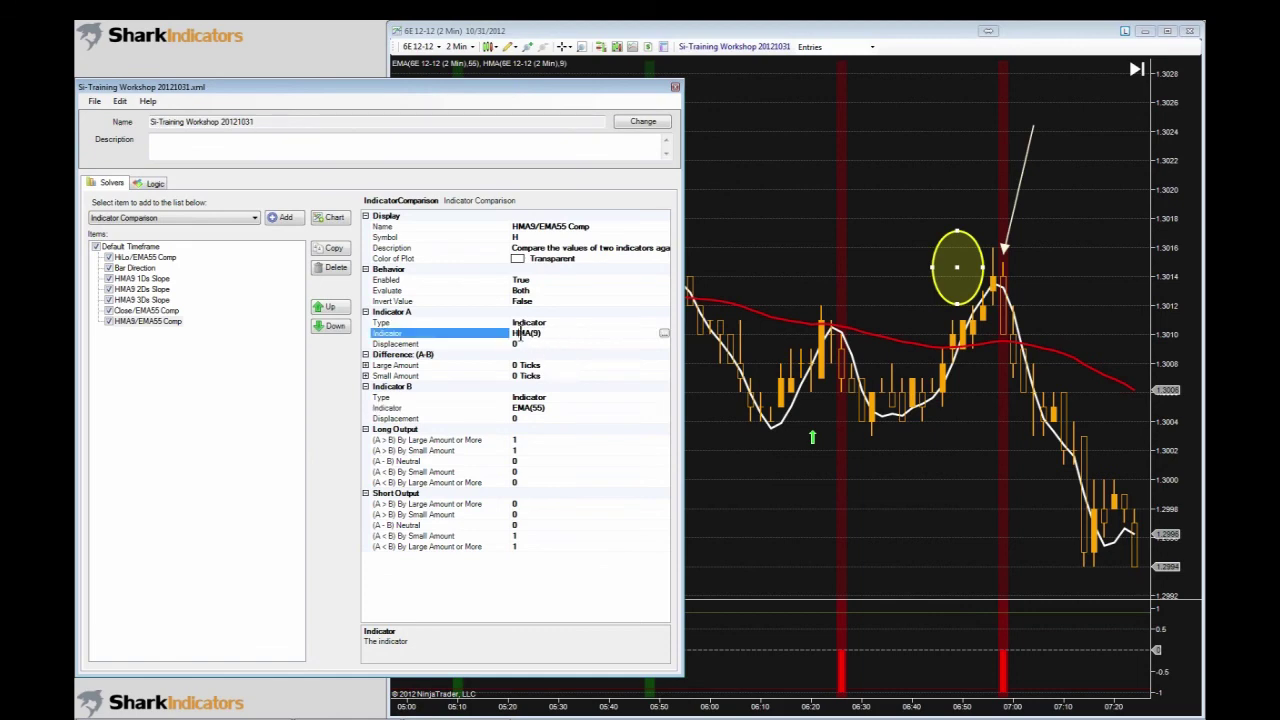
left_click(521, 408)
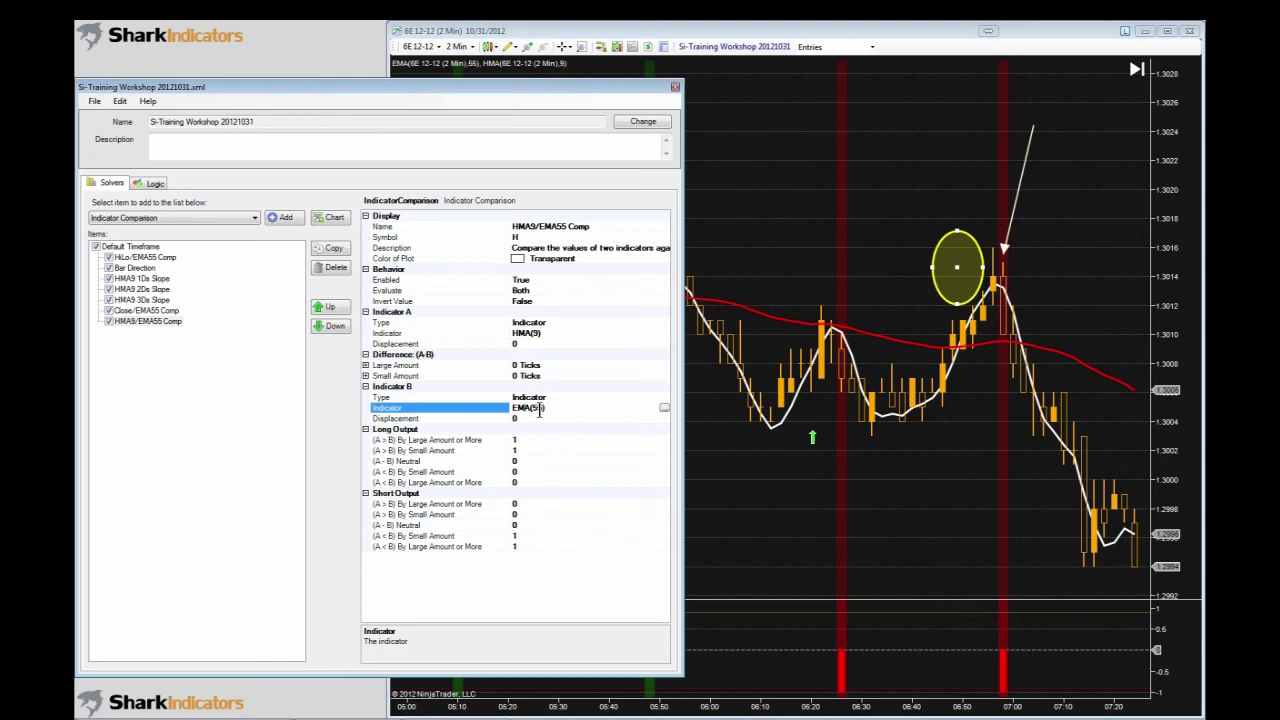
left_click(398, 366)
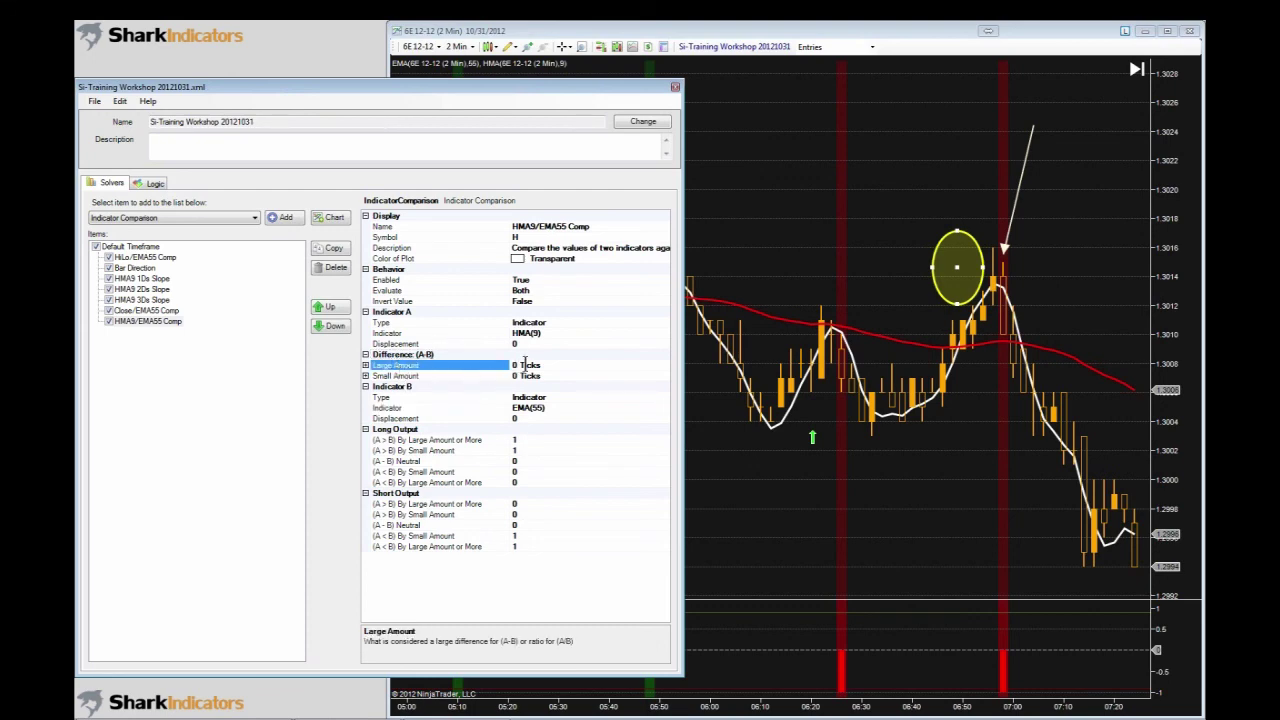
left_click(523, 335)
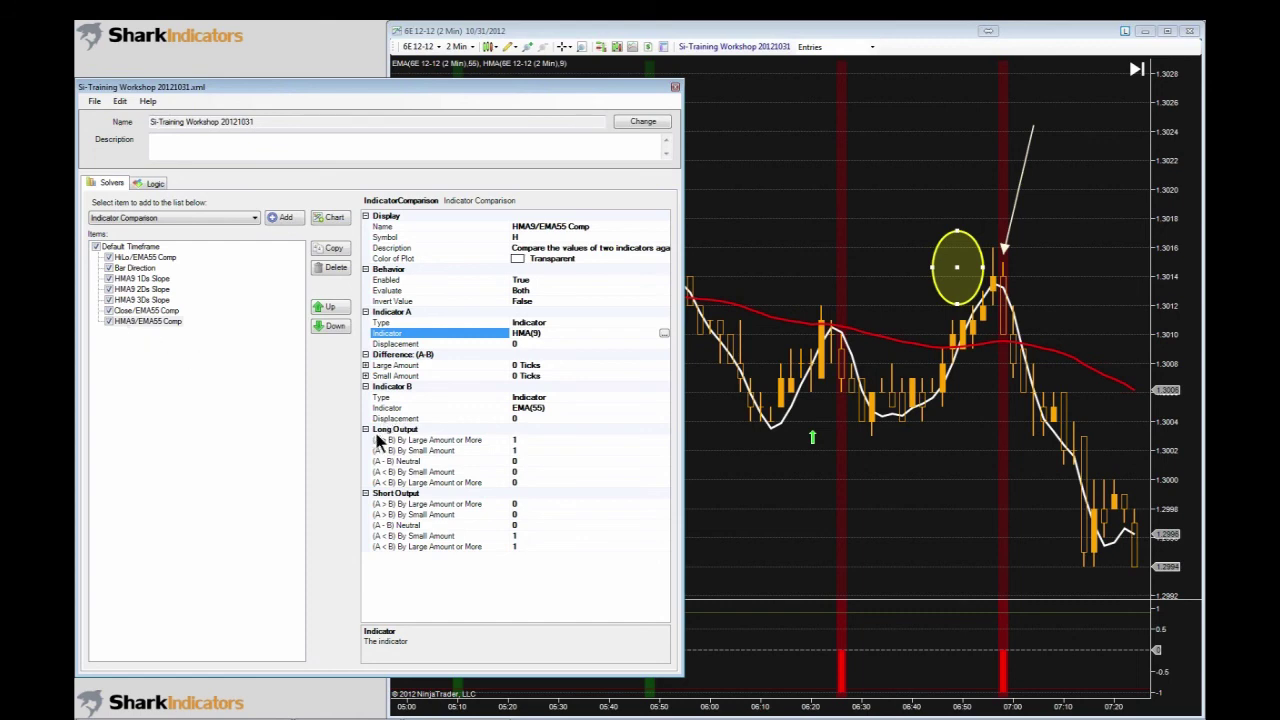
left_click(928, 468)
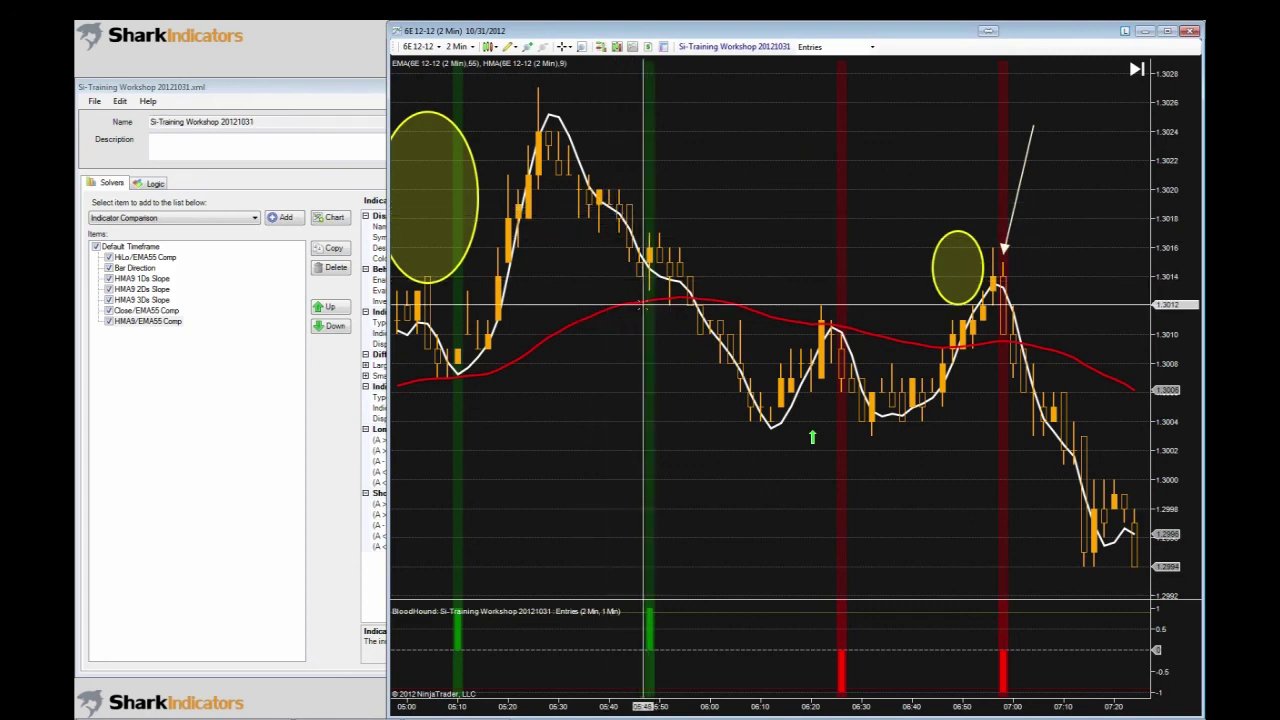
left_click(380, 450)
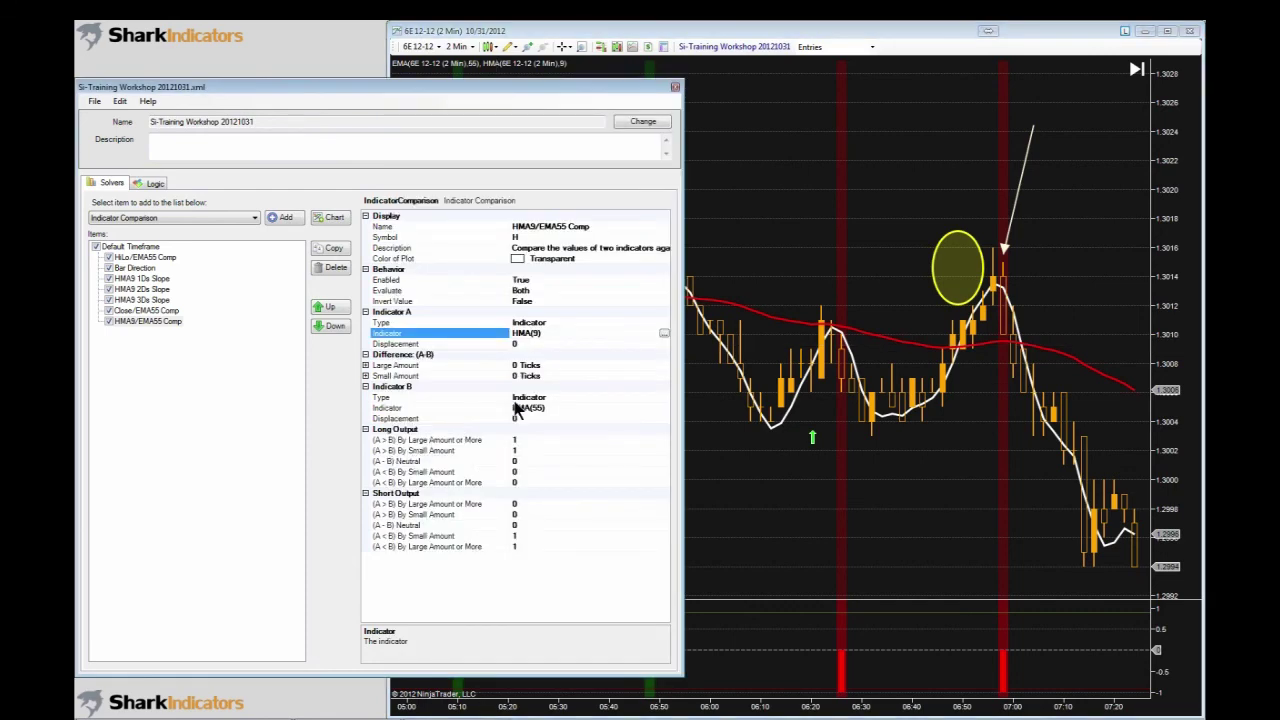
left_click_drag(515, 333, 536, 333)
left_click(391, 311)
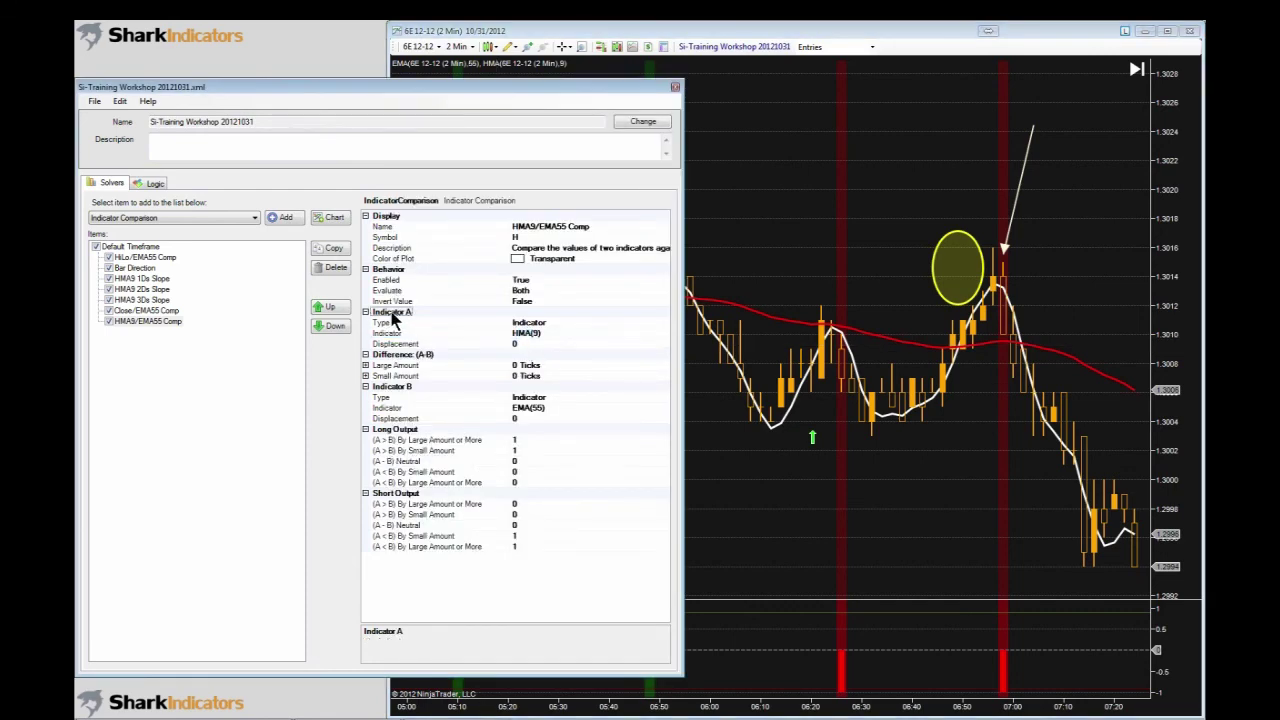
left_click(515, 408)
left_click(392, 386)
left_click(521, 334)
left_click(522, 407)
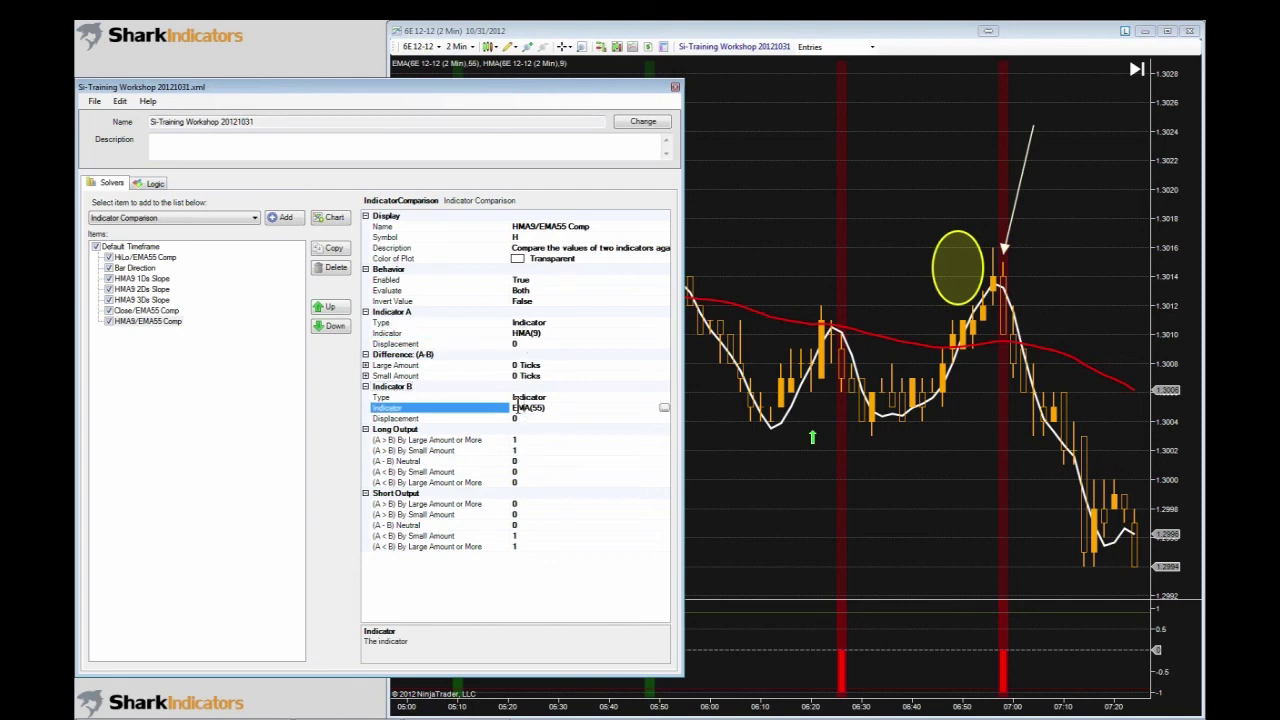
- Set the long (A > B) and short (A < B) output values to 1
left_click(405, 440)
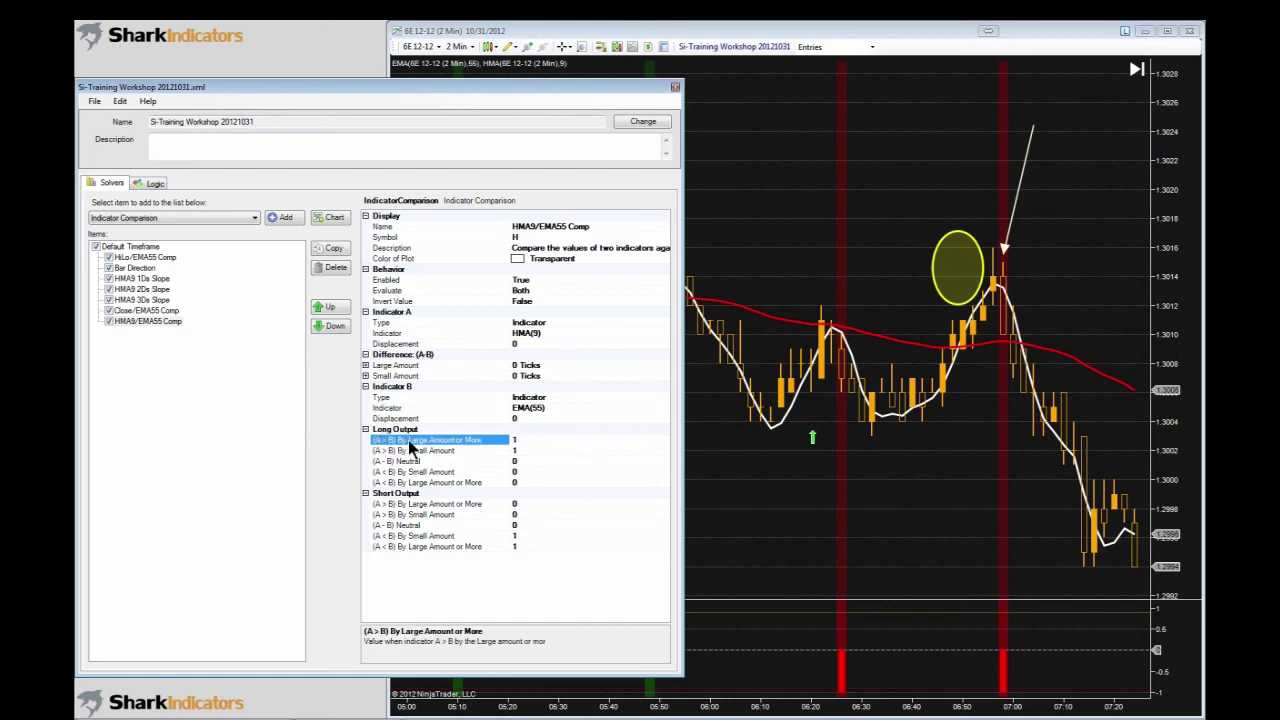
left_click(522, 451)
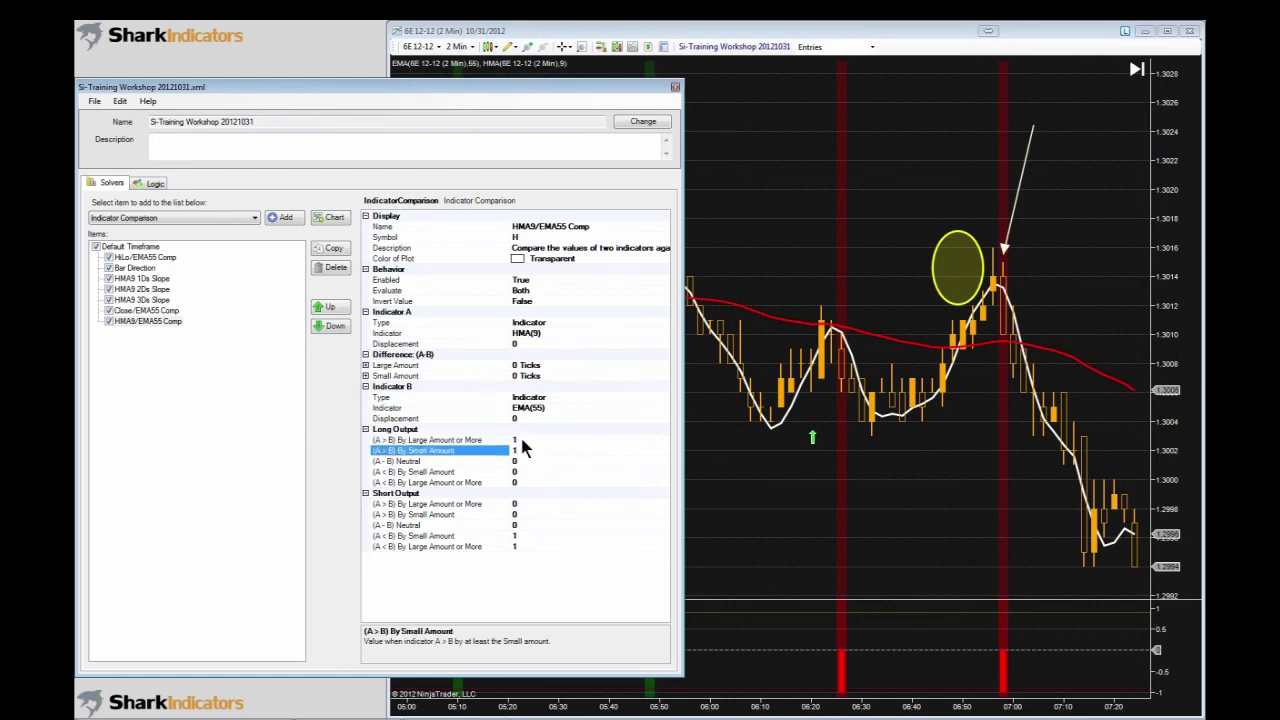
left_click(520, 441)
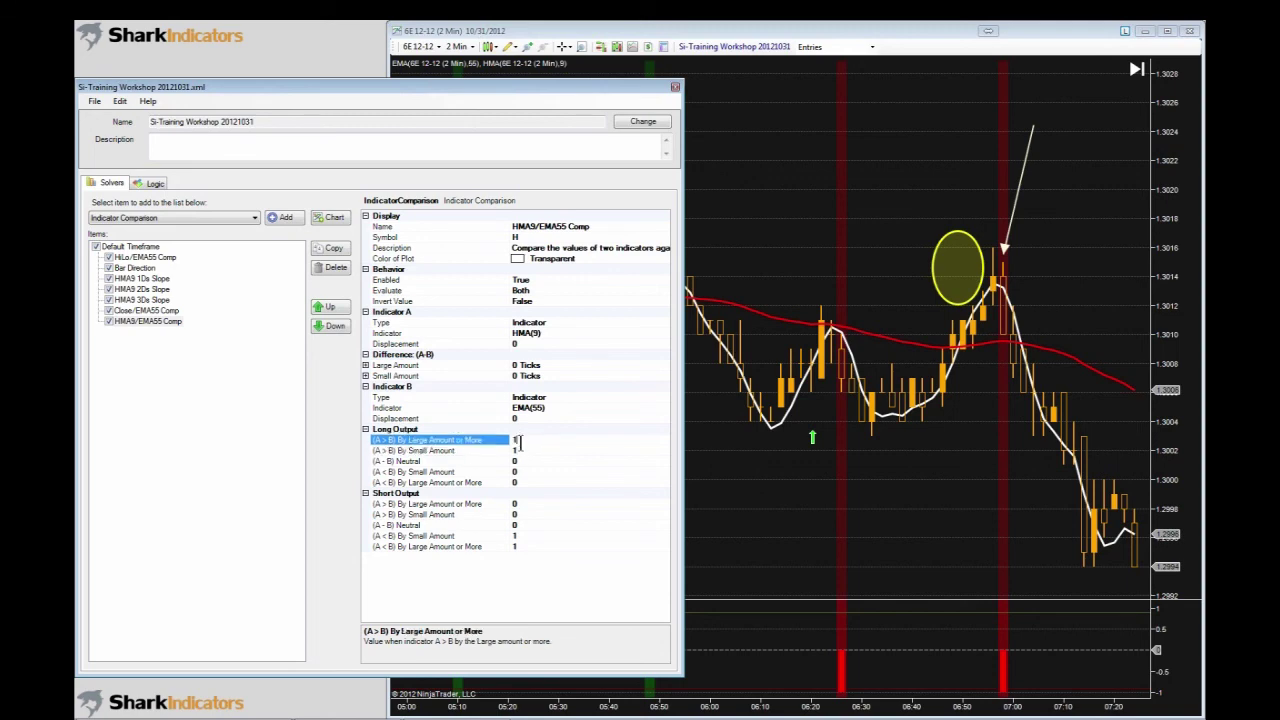
left_click(521, 452)
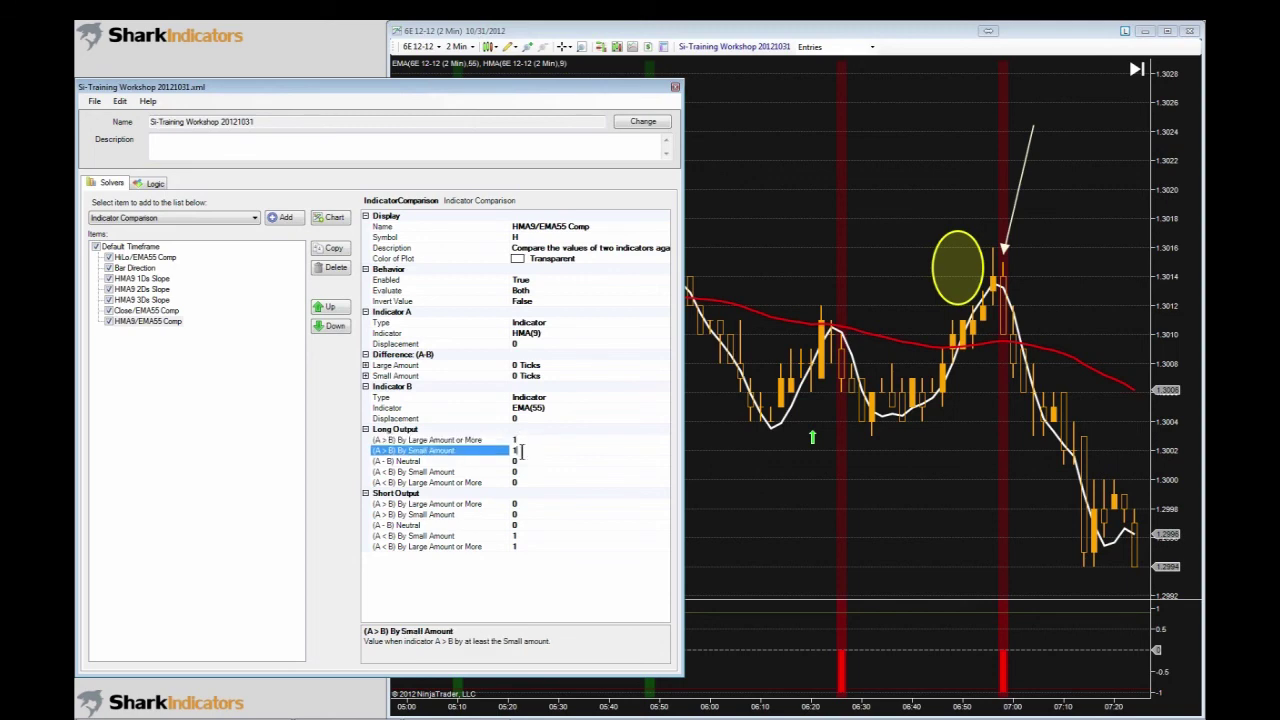
left_click(521, 536)
left_click(521, 546)
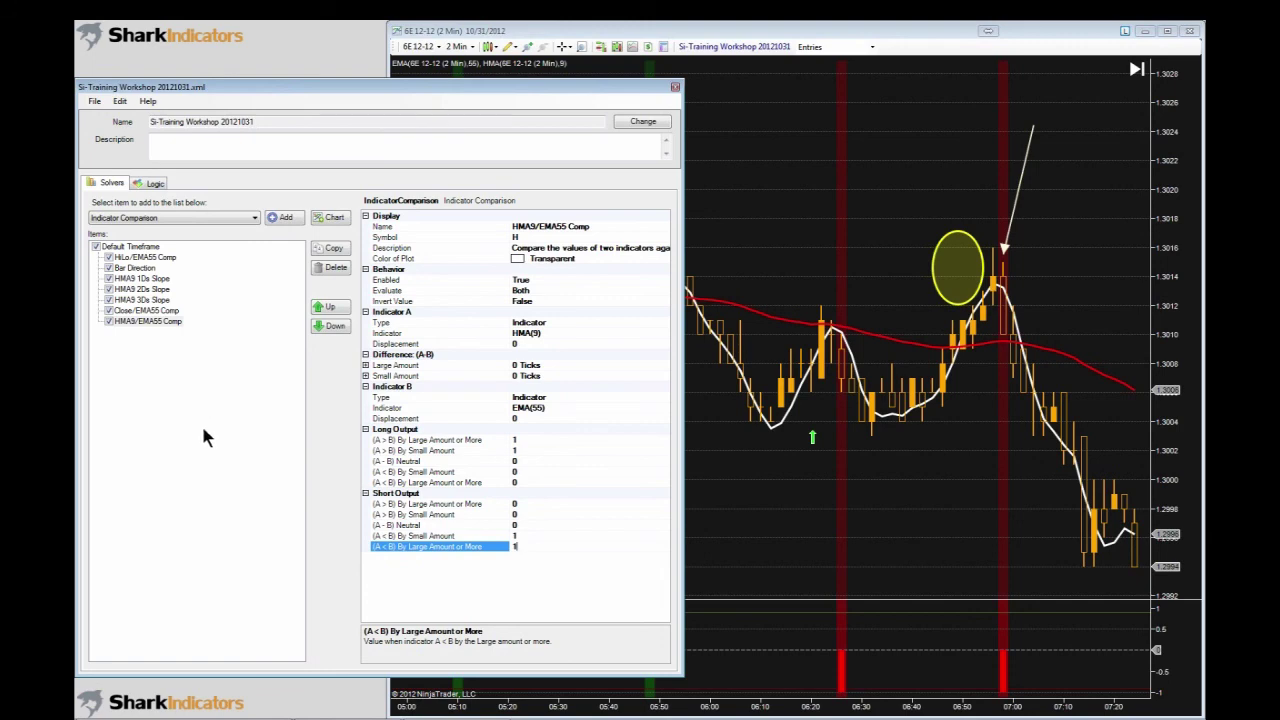
- Add the HMA9/EMA55 Comp node to the Entries logic graph and connect it to Result
left_click(153, 185)
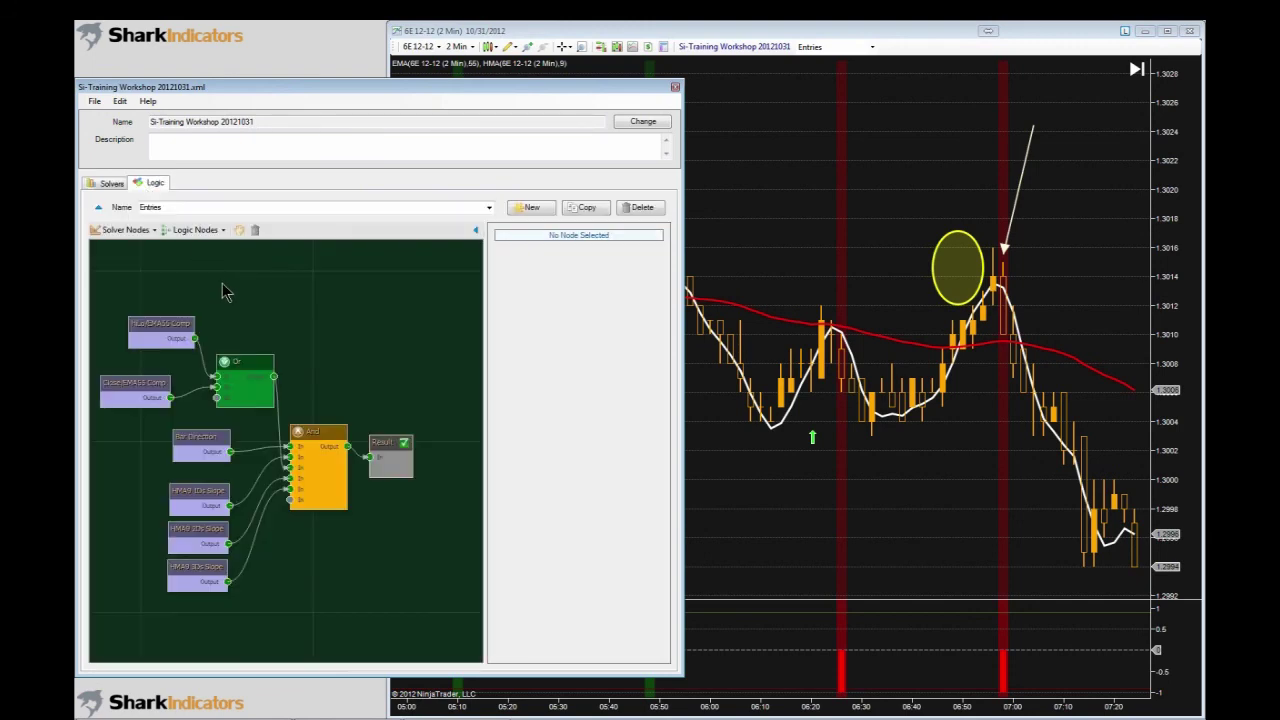
left_click(142, 236)
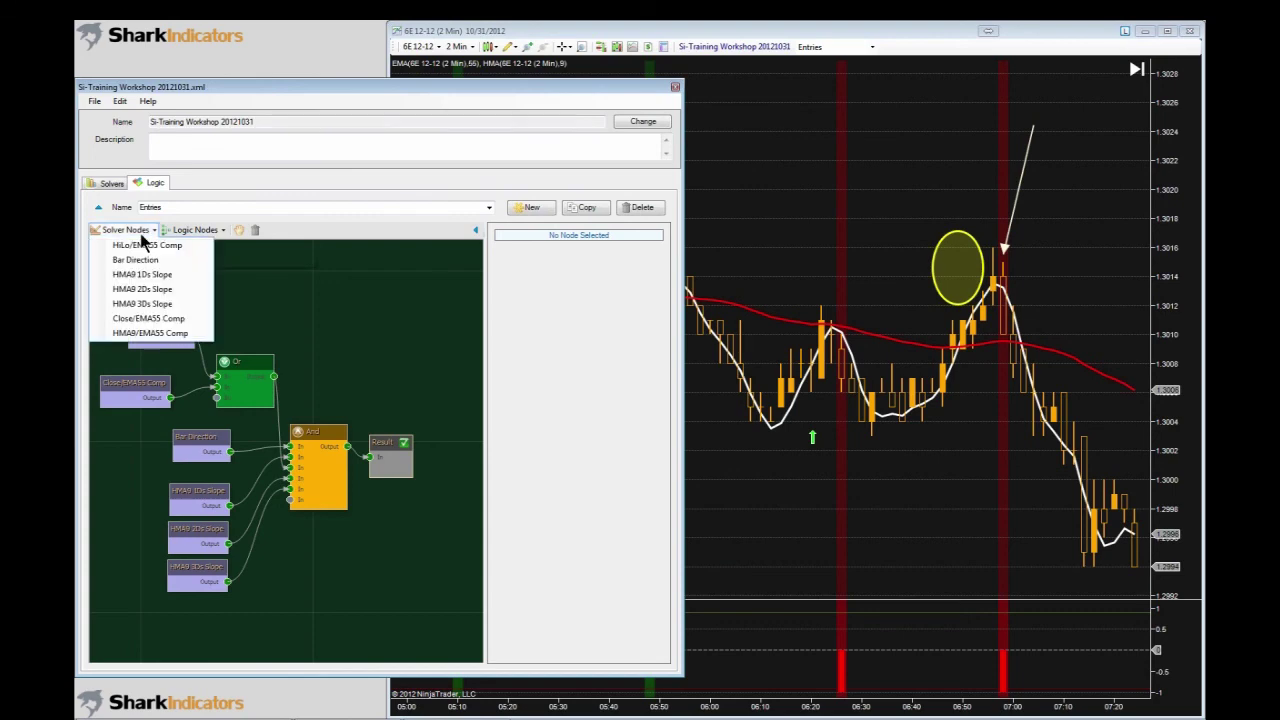
left_click(143, 336)
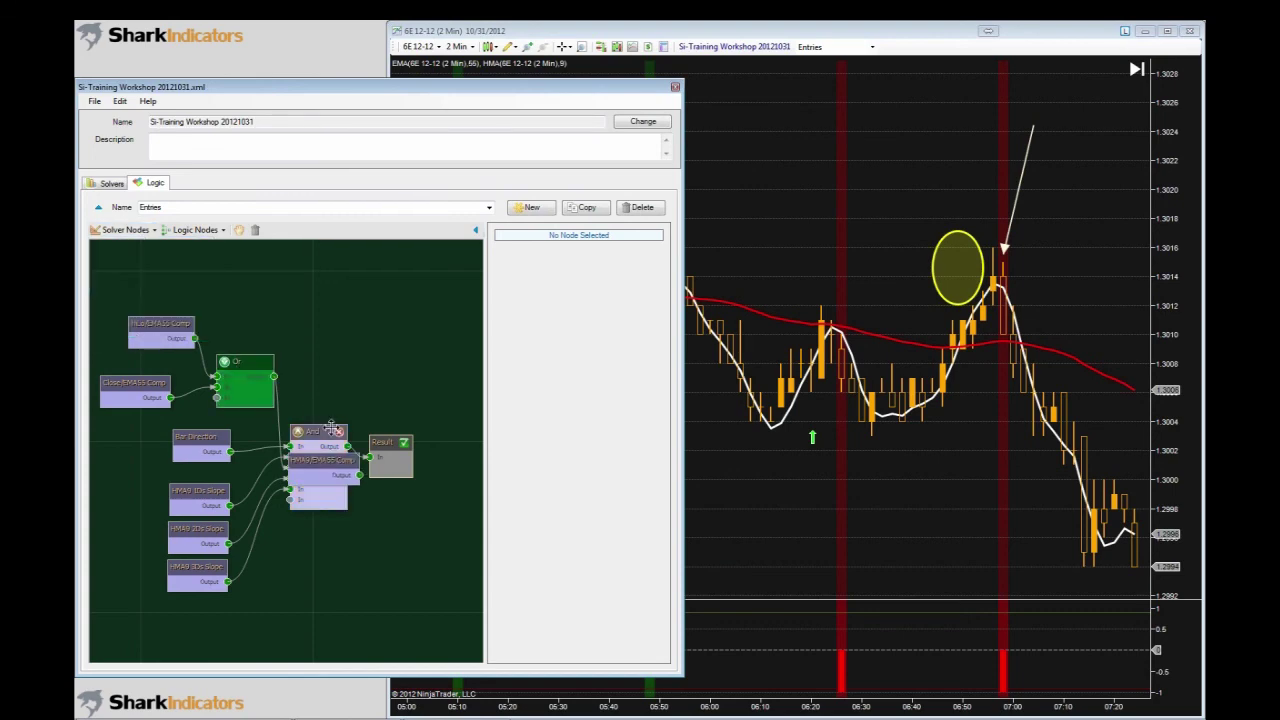
left_click_drag(330, 479, 214, 636)
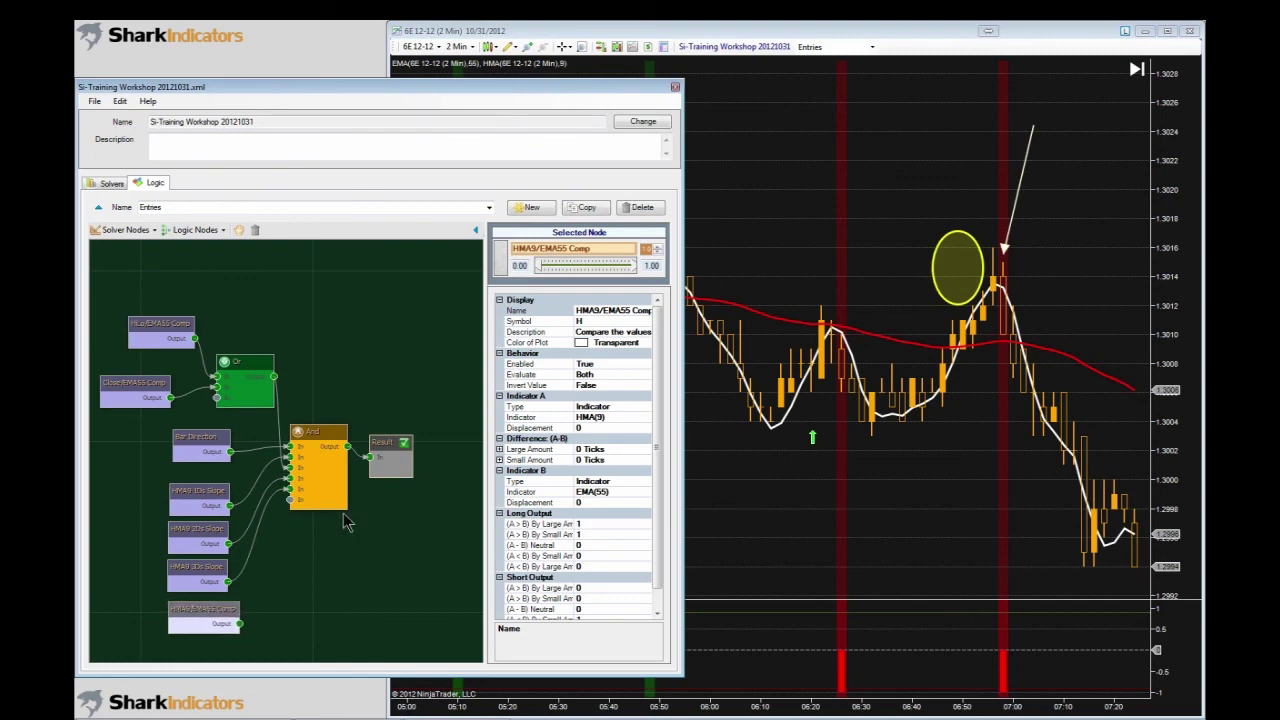
left_click_drag(383, 443, 392, 516)
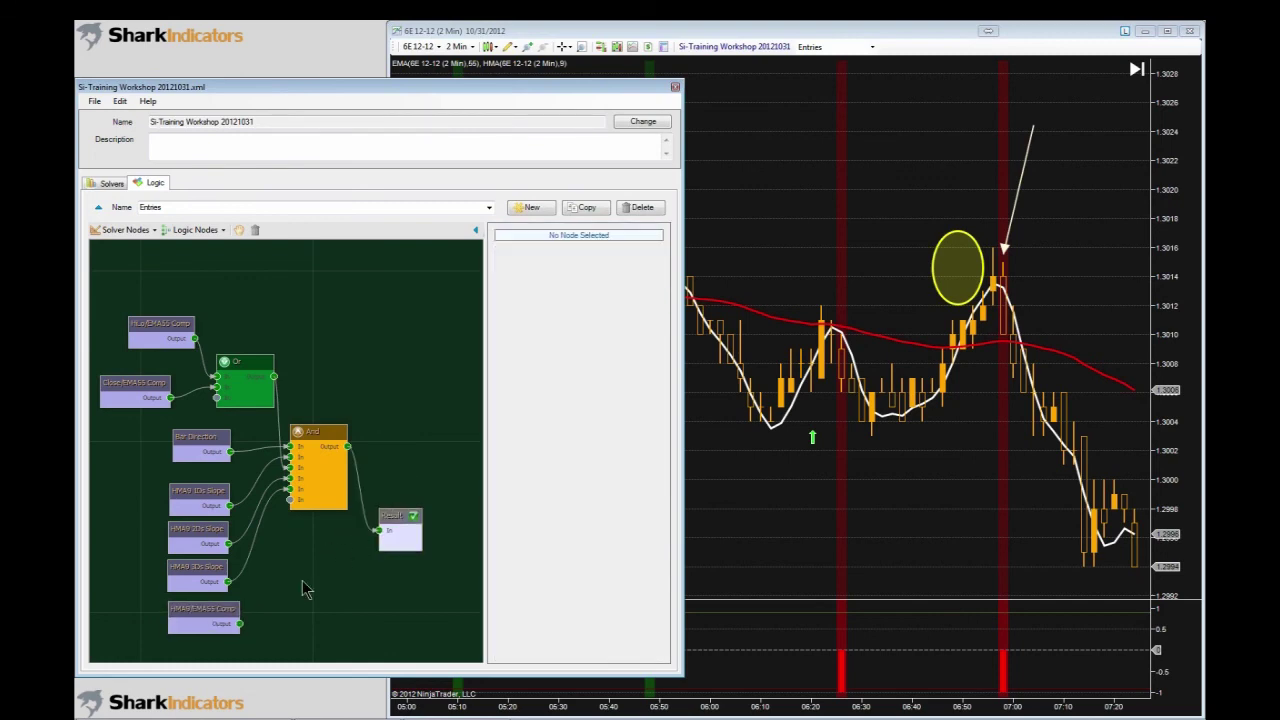
left_click_drag(241, 624, 392, 547)
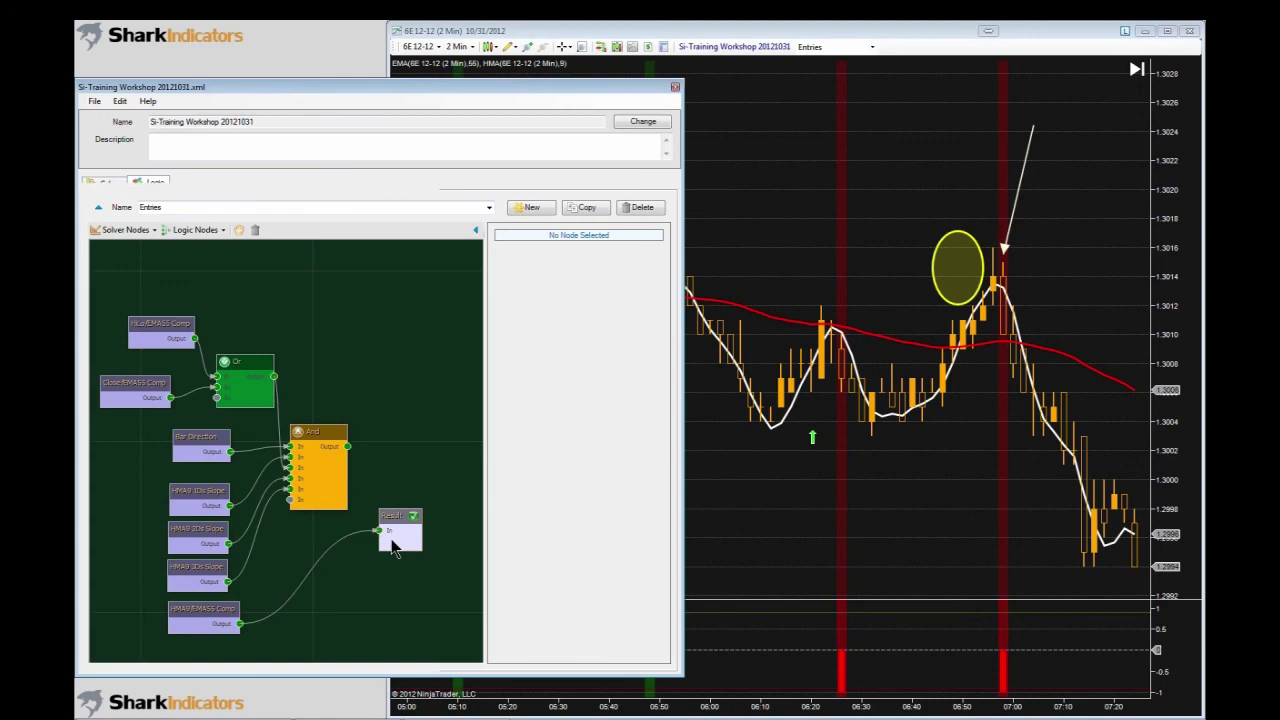
- Move Result back beside And and rewire HMA9/EMA55 Comp into And's bottom input
left_click(800, 244)
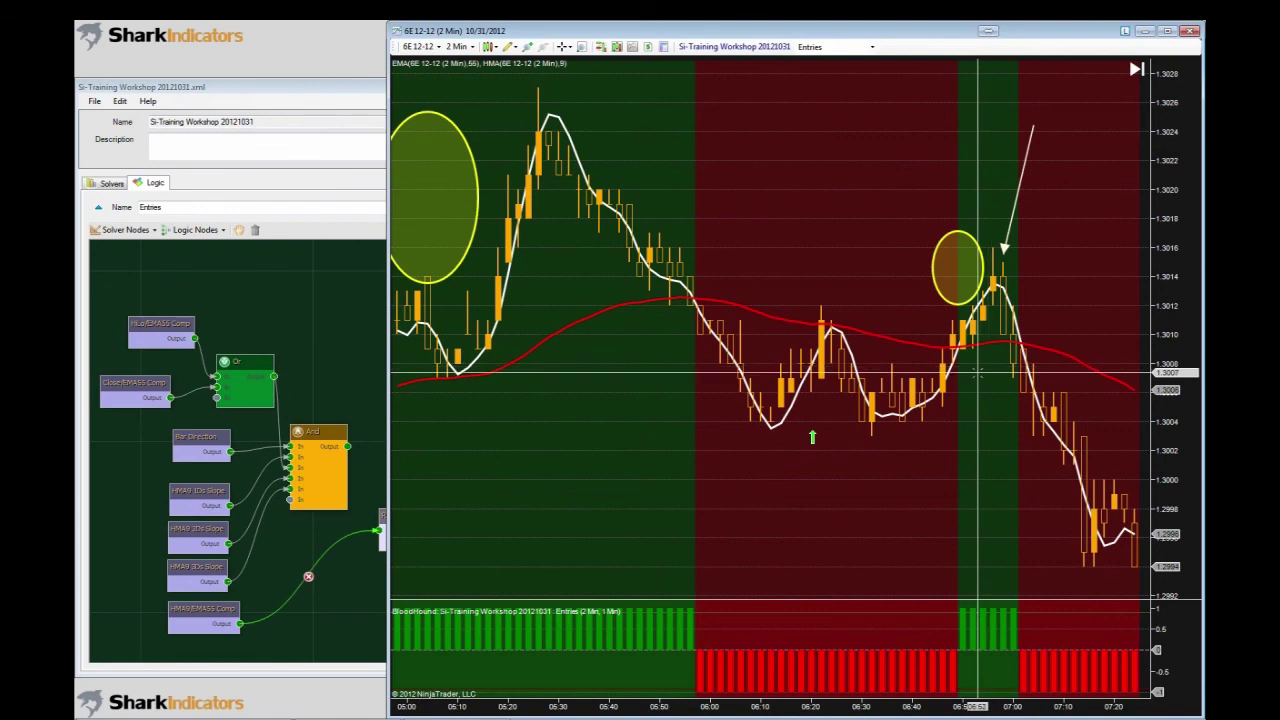
mouse_move(1004, 249)
left_mouse_down()
mouse_move(1005, 235)
mouse_move(1003, 250)
left_mouse_up()
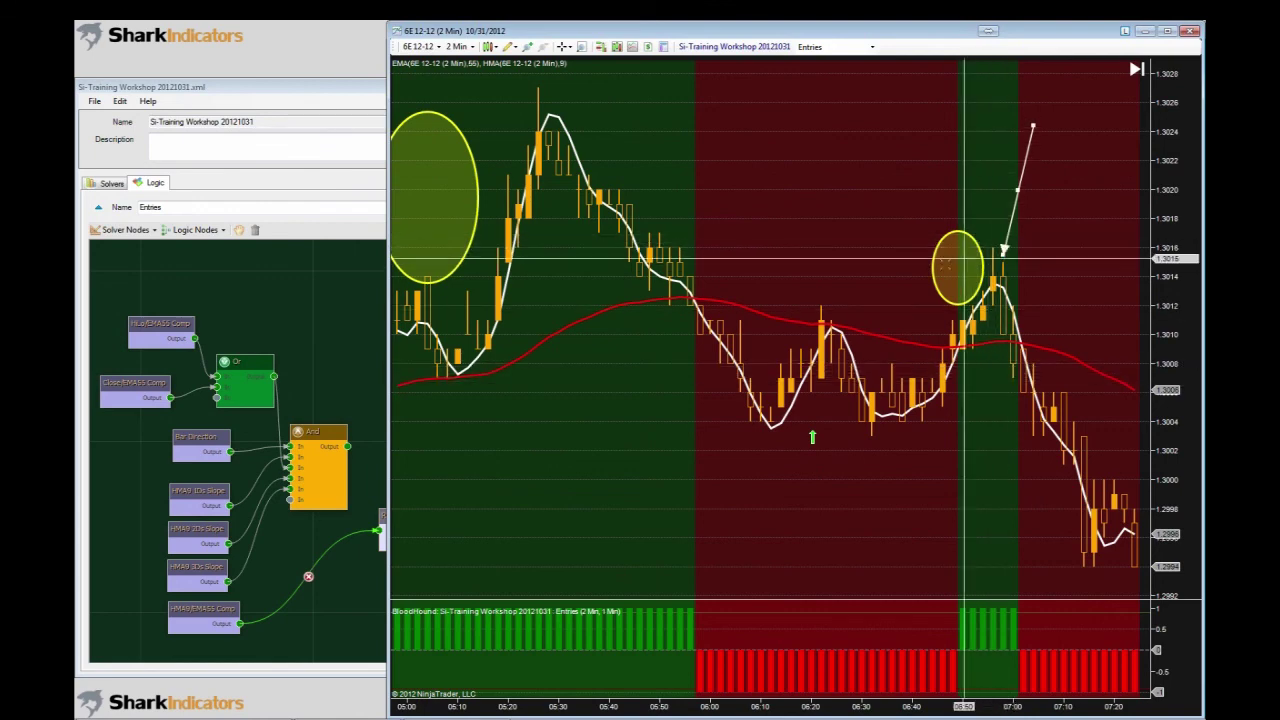
left_click(348, 506)
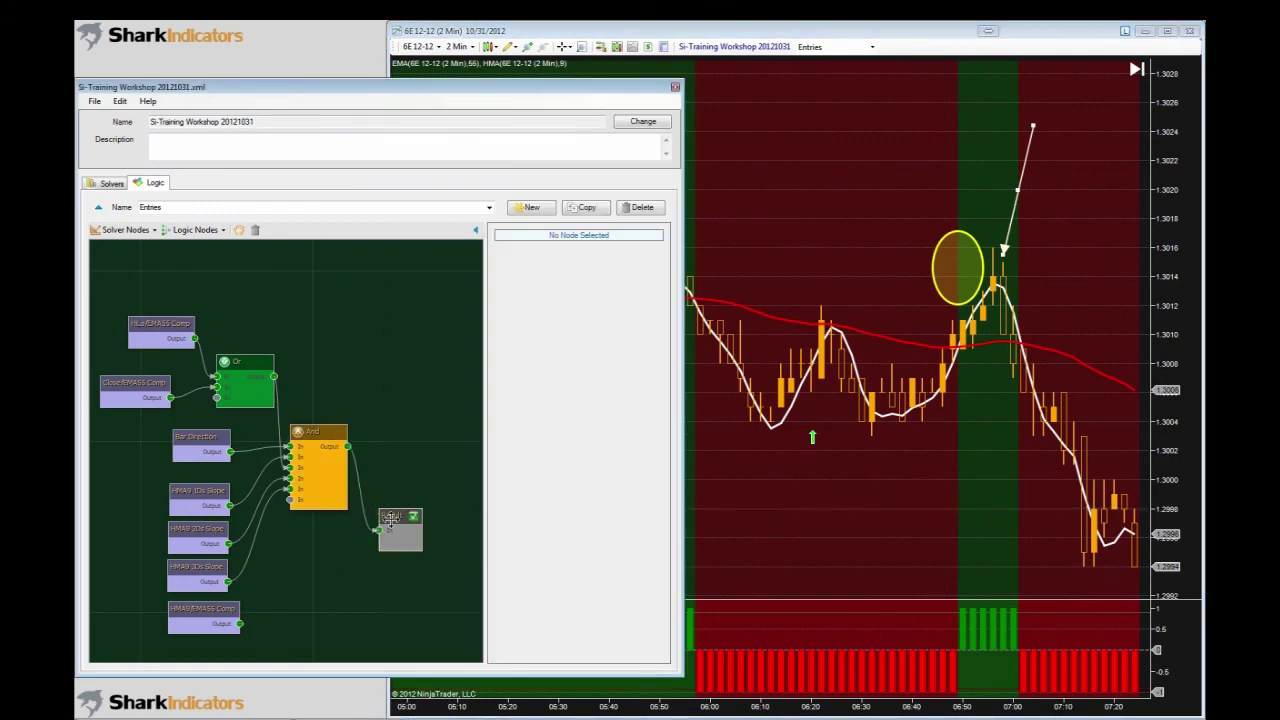
left_click_drag(390, 517, 395, 451)
left_click_drag(243, 624, 293, 500)
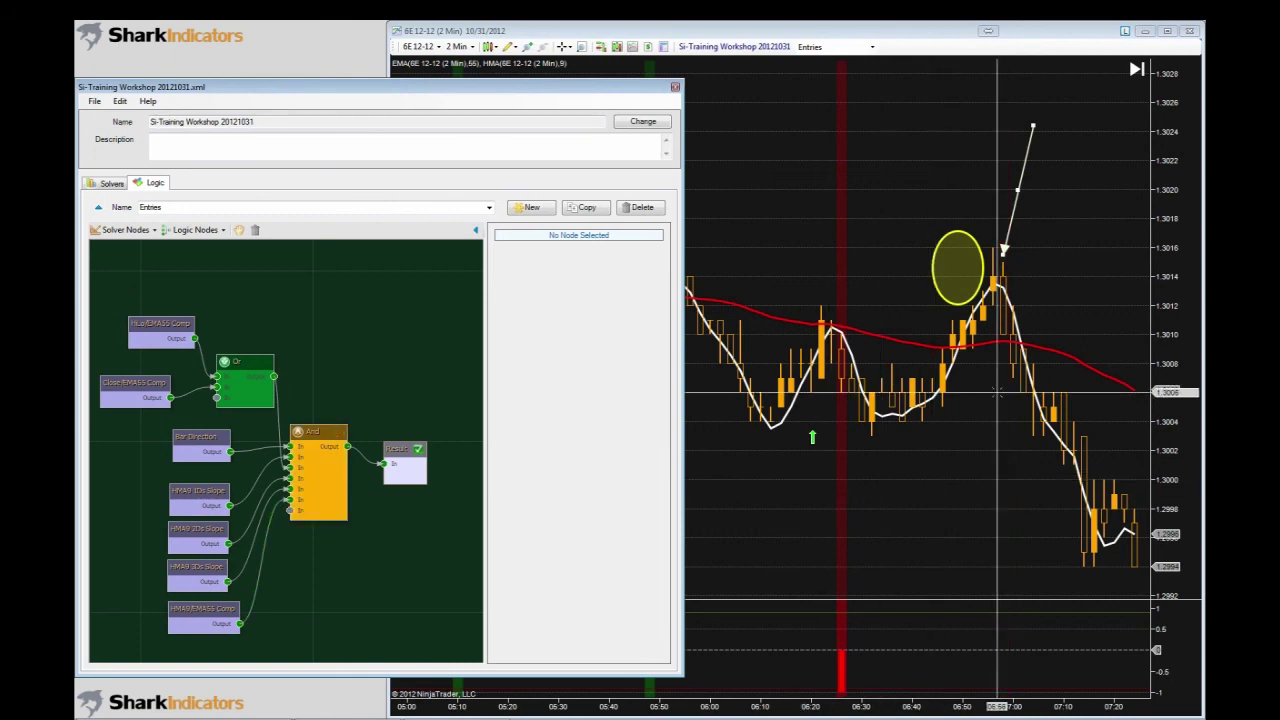
- Nudge the Close/EMA55 Comp node right and the HiLo/EMA55 Comp node down
left_click(1012, 229)
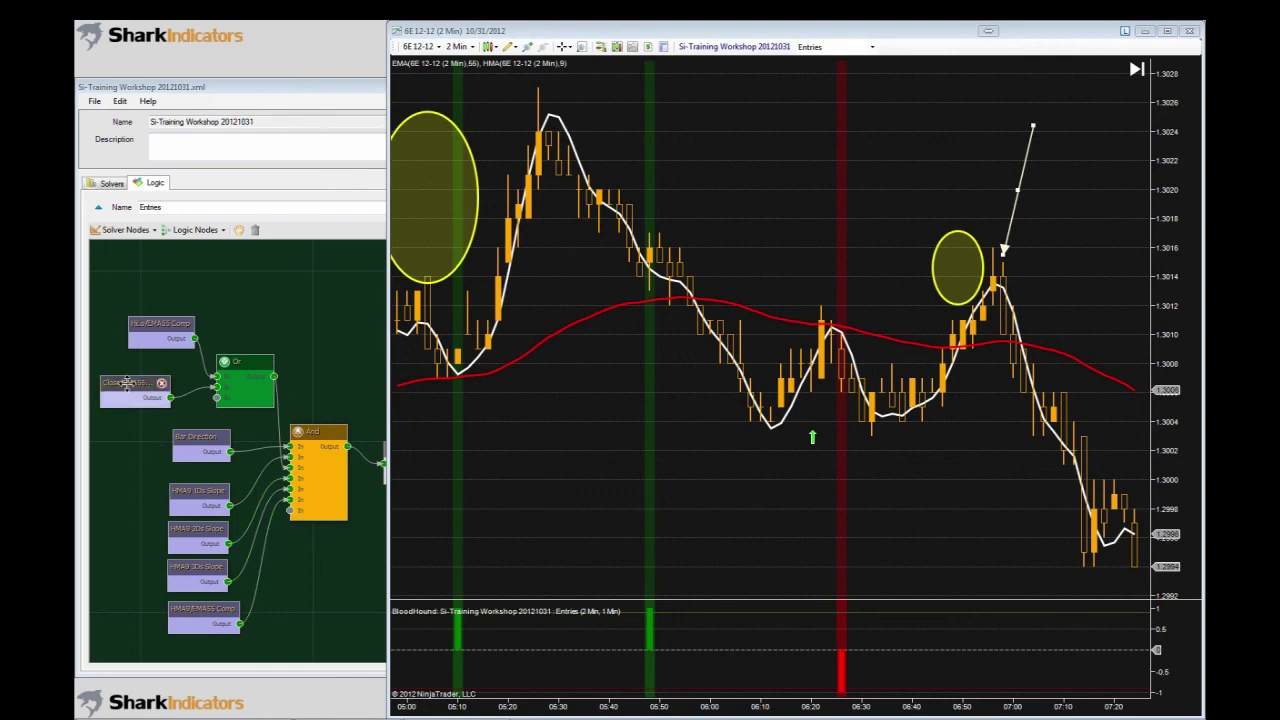
left_click_drag(127, 384, 147, 384)
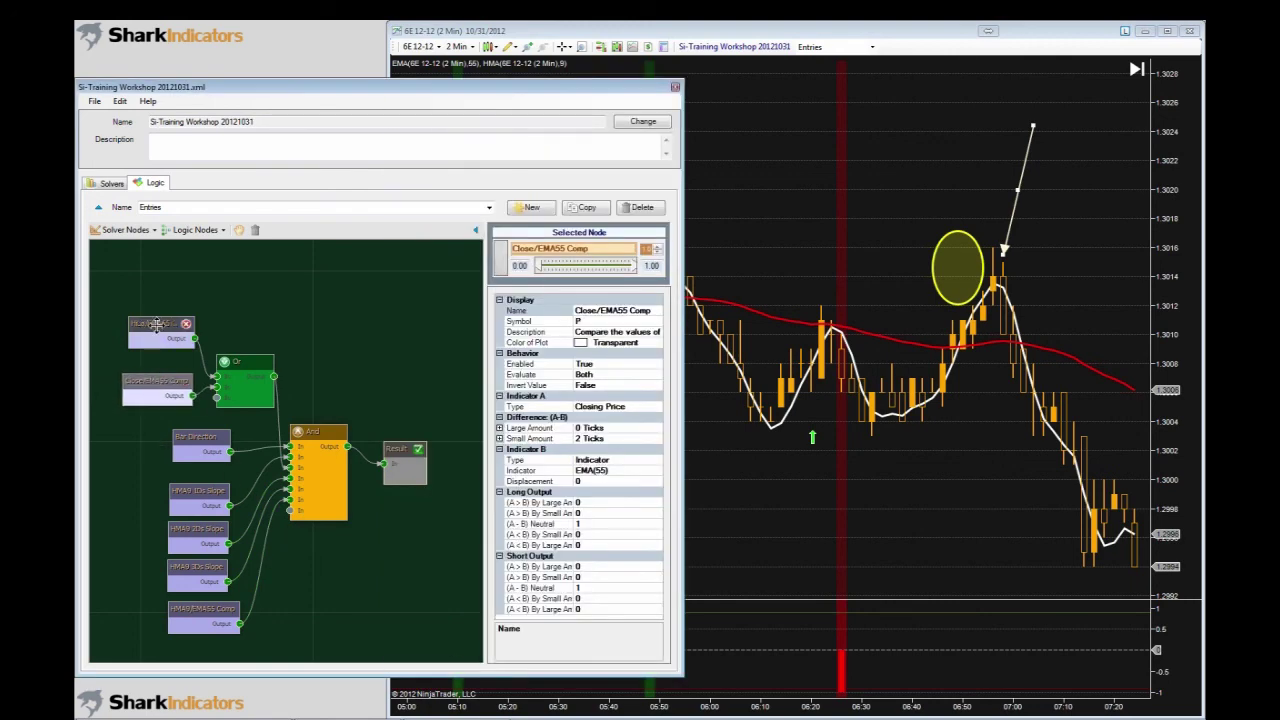
left_click(158, 325)
left_click_drag(158, 325, 155, 339)
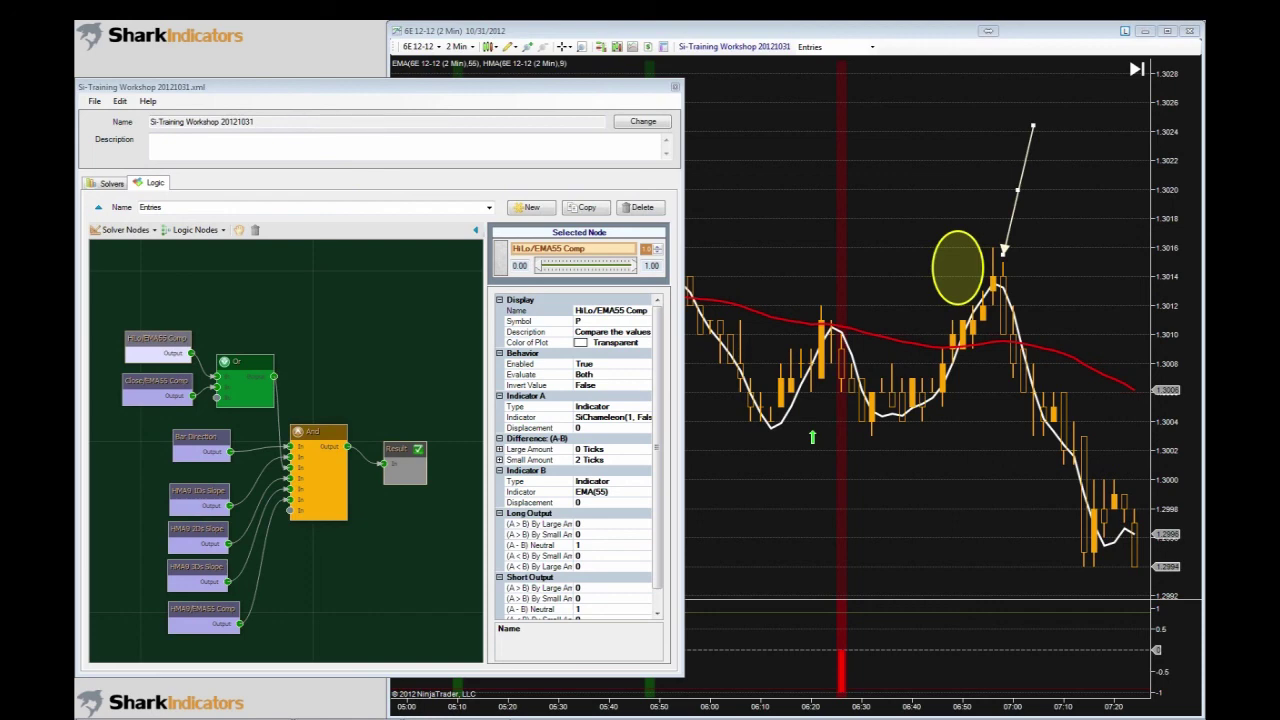
left_click(904, 466)
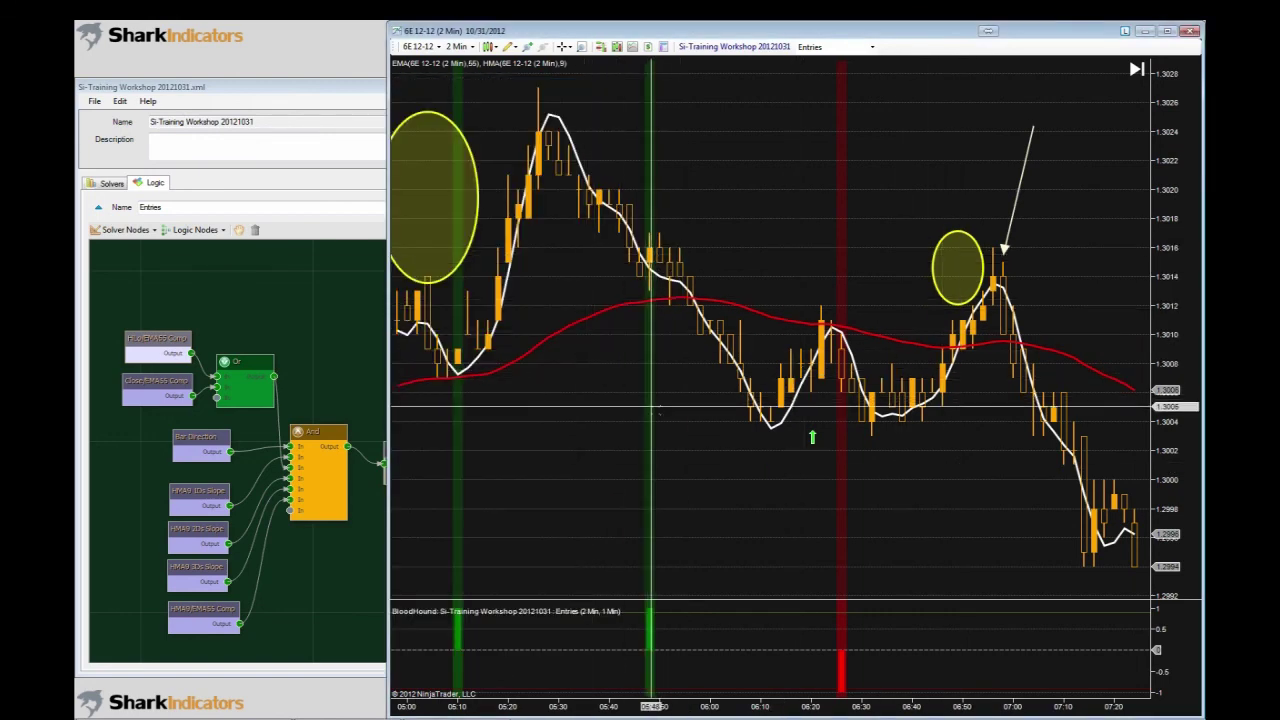
- Scroll the 6E chart back to earlier bars to review the new entry signals
scroll(711, 471, "up", 3)
scroll(711, 471, "up", 9)
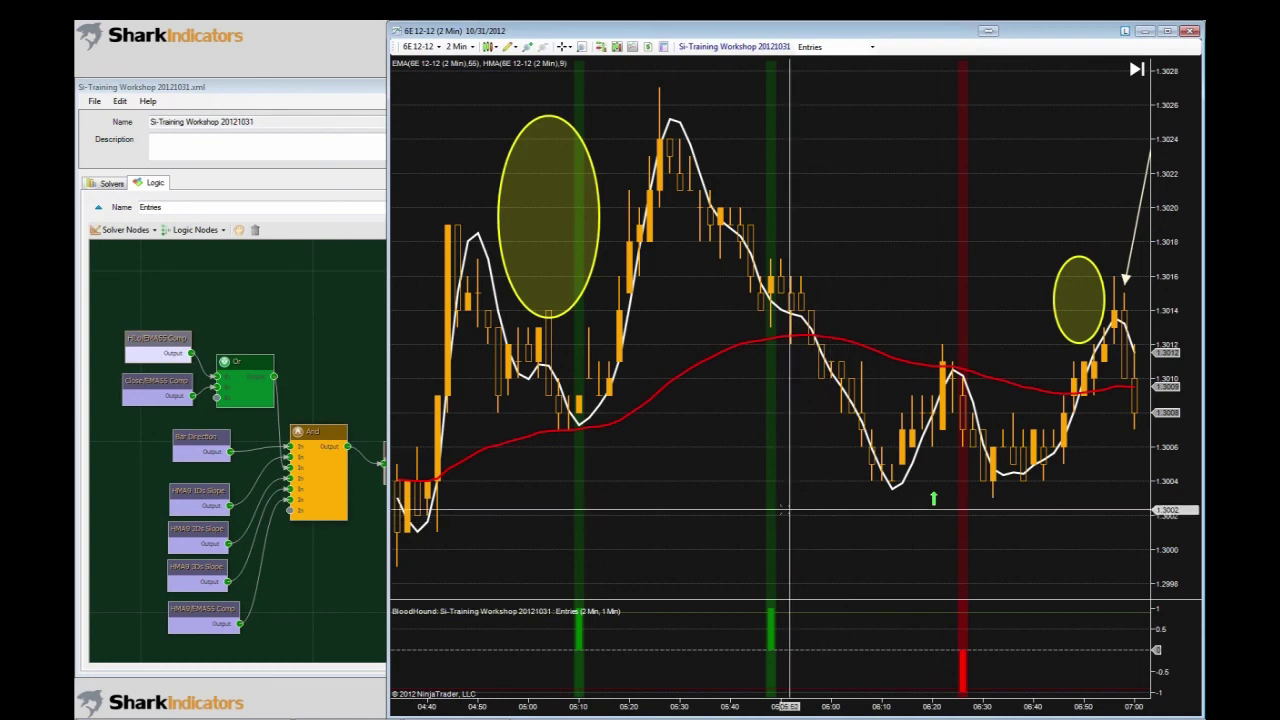
- View the HMA9/EMA55 Comp node settings, then pan the 6E chart through its entry signals
mouse_move(193, 612)
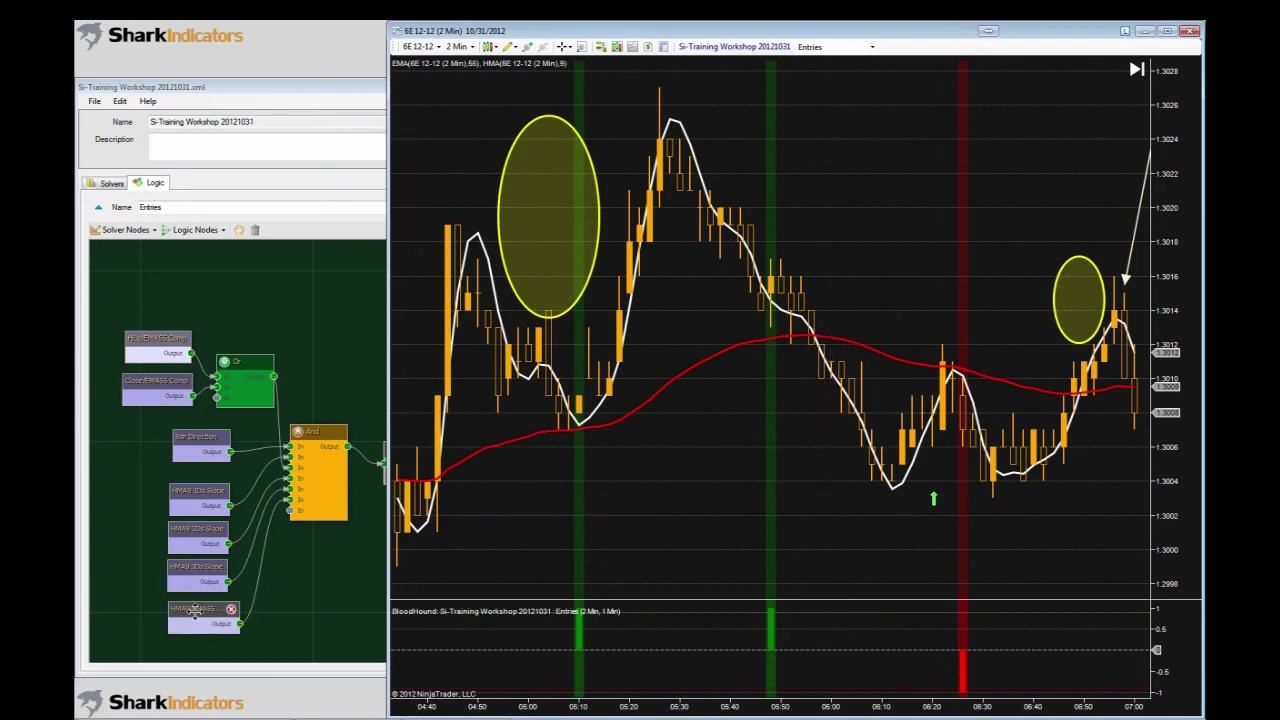
left_click(195, 612)
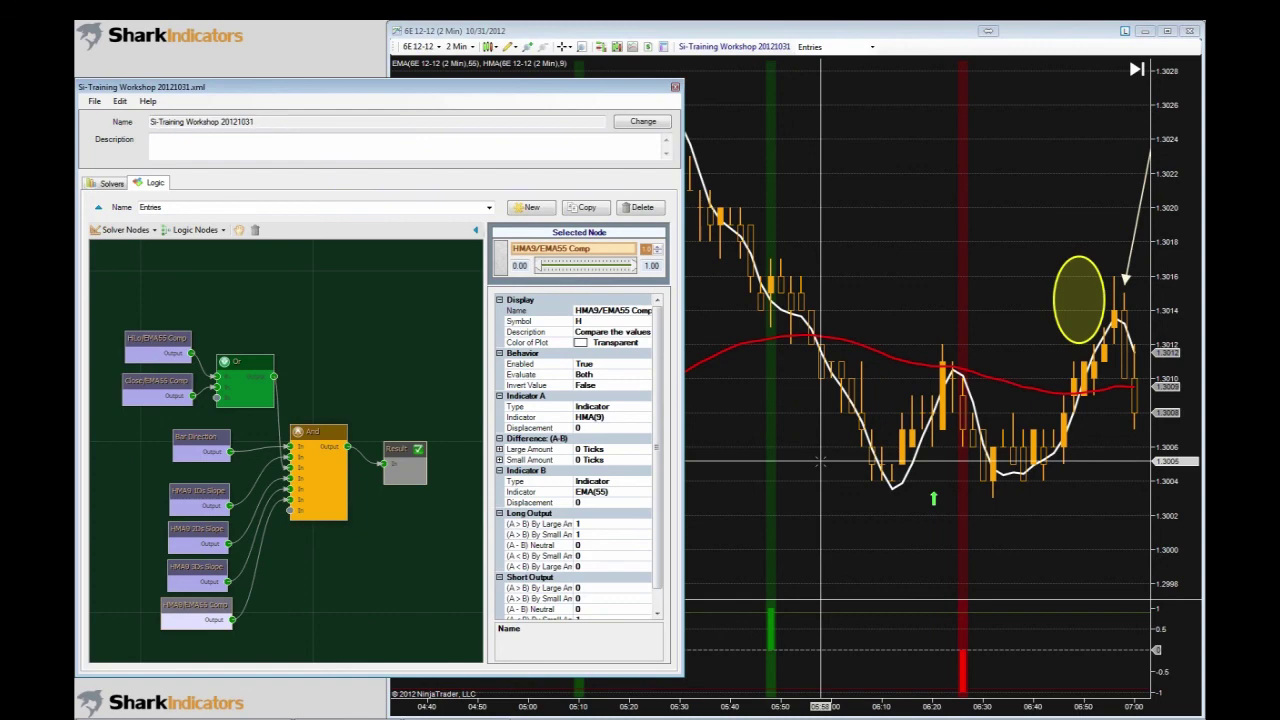
left_click(820, 462)
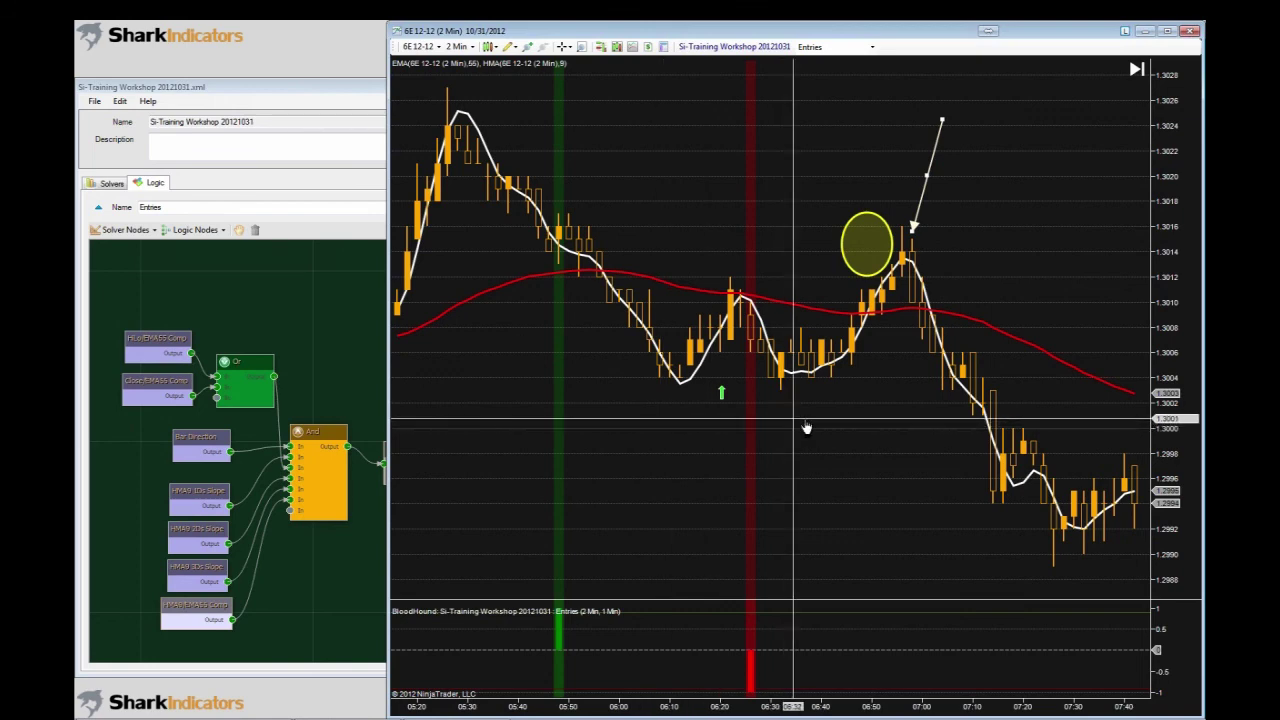
left_click_drag(806, 428, 980, 428)
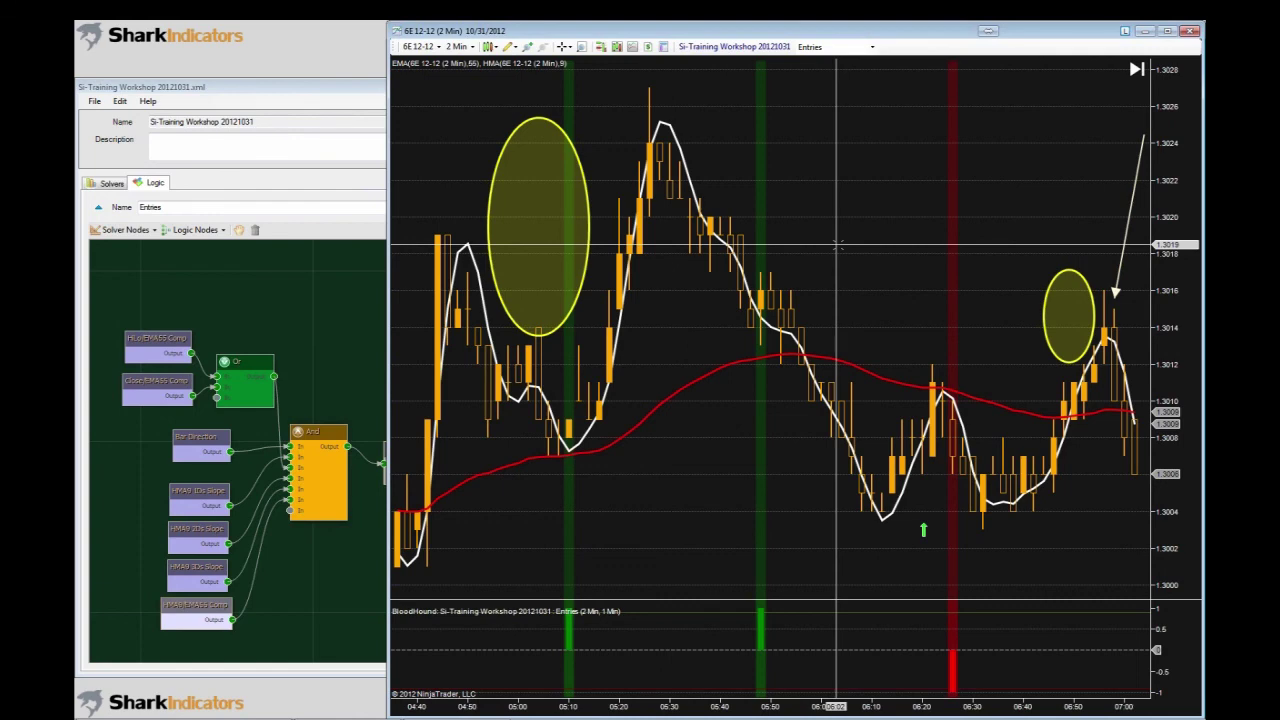
left_click_drag(848, 248, 856, 210)
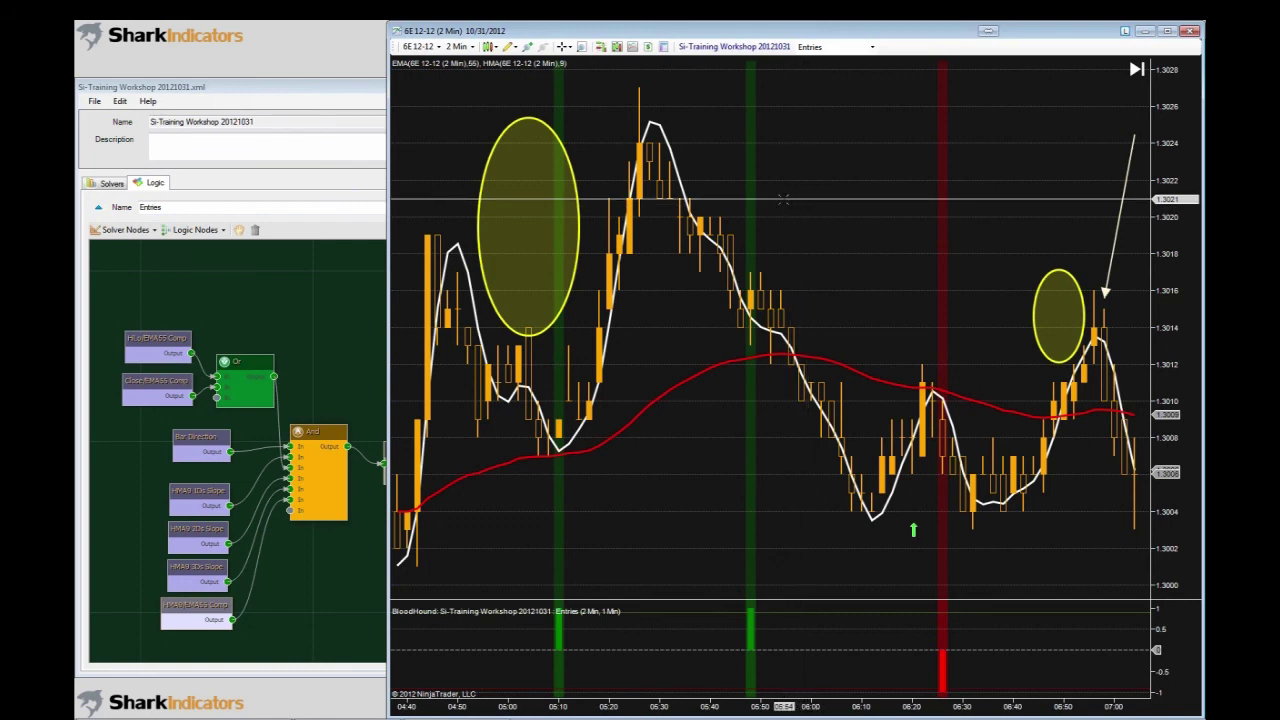
left_click_drag(810, 210, 923, 214)
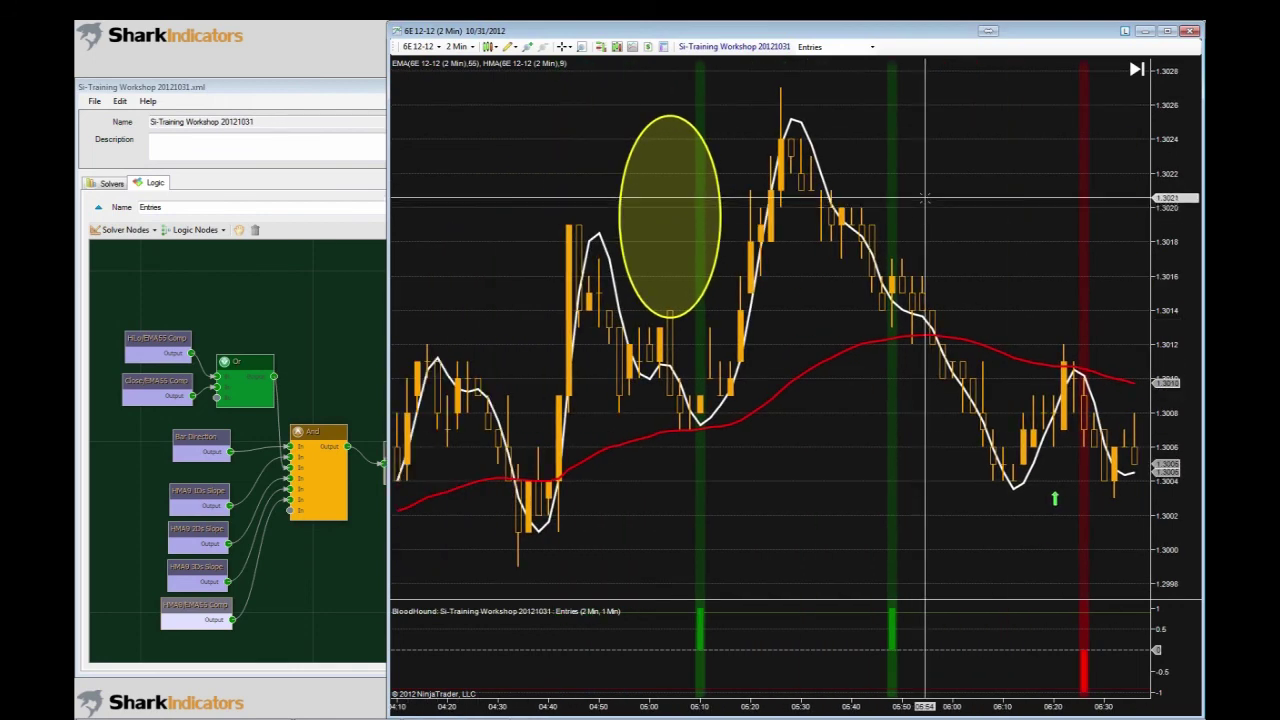